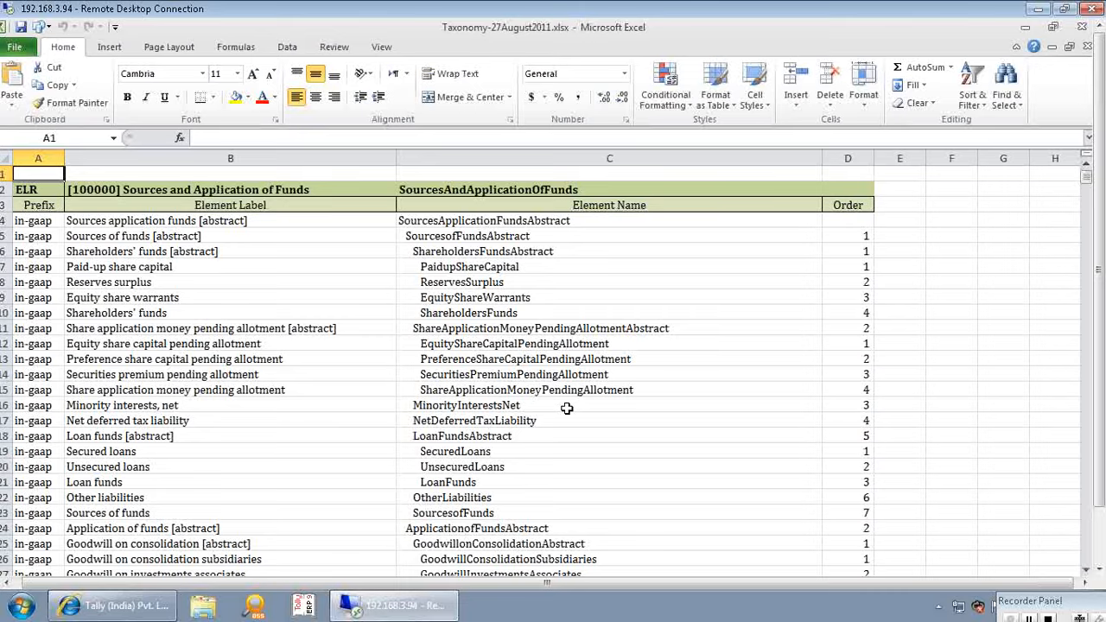
# - Examine the taxonomy's element labels and names from Sources and Application of Funds down to the total assets rows
pyautogui.click(192, 252)
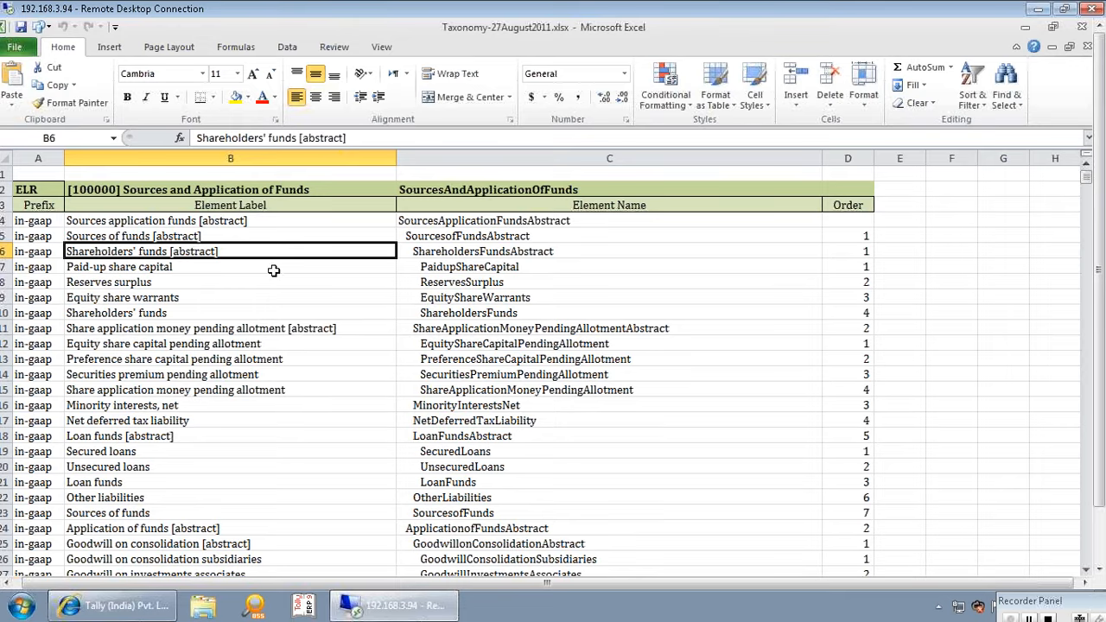
pyautogui.click(1088, 570)
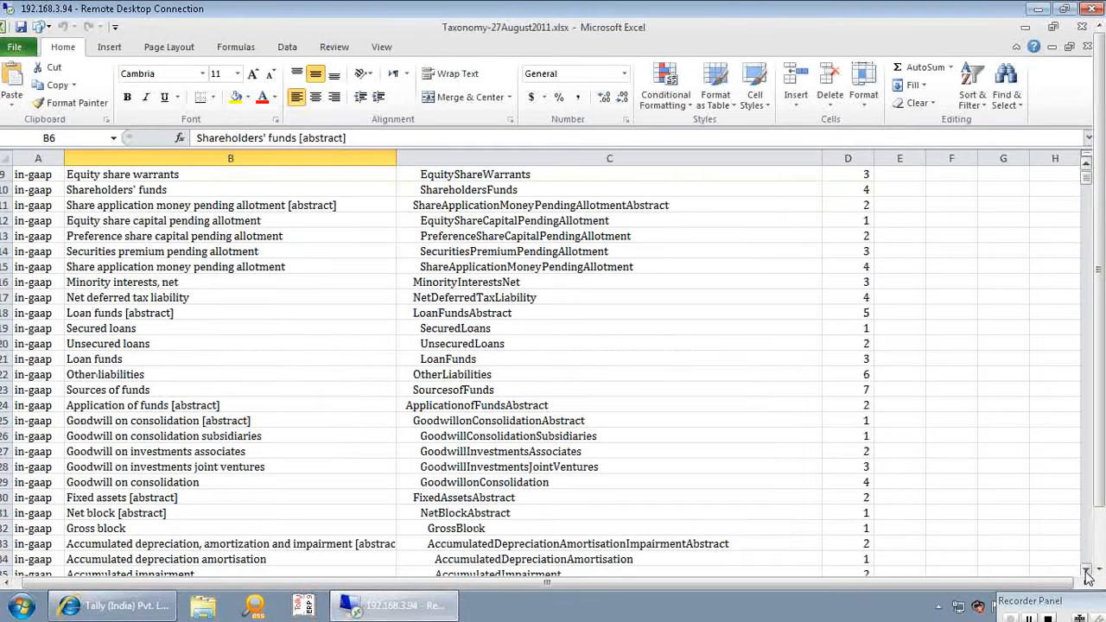
pyautogui.moveTo(1087, 574); pyautogui.dragTo(1087, 574)
pyautogui.click(748, 542)
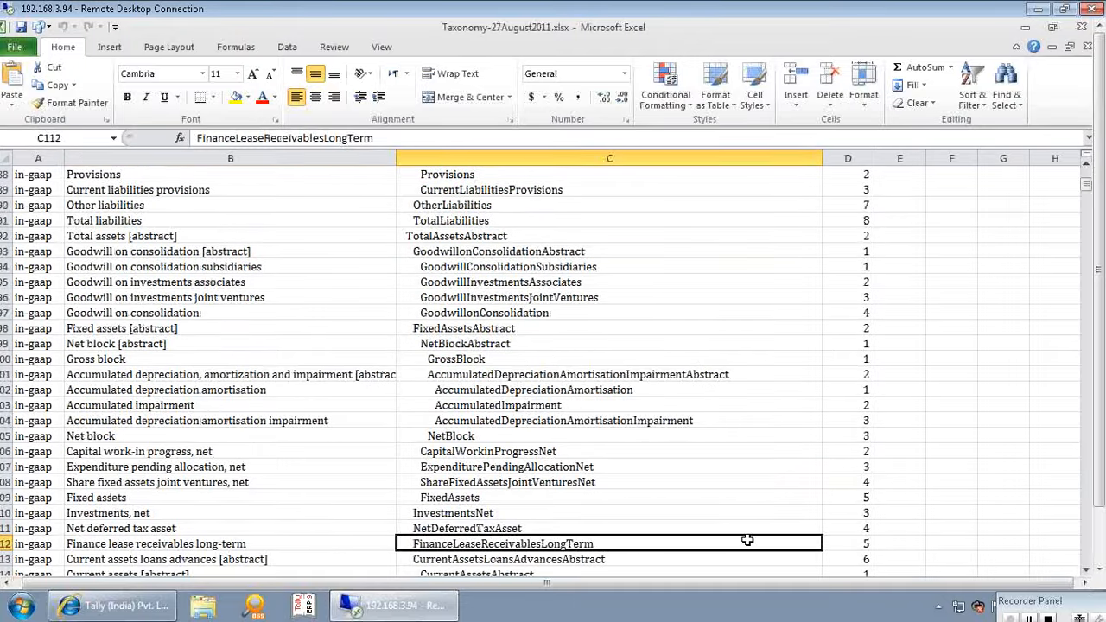
pyautogui.click(1088, 575)
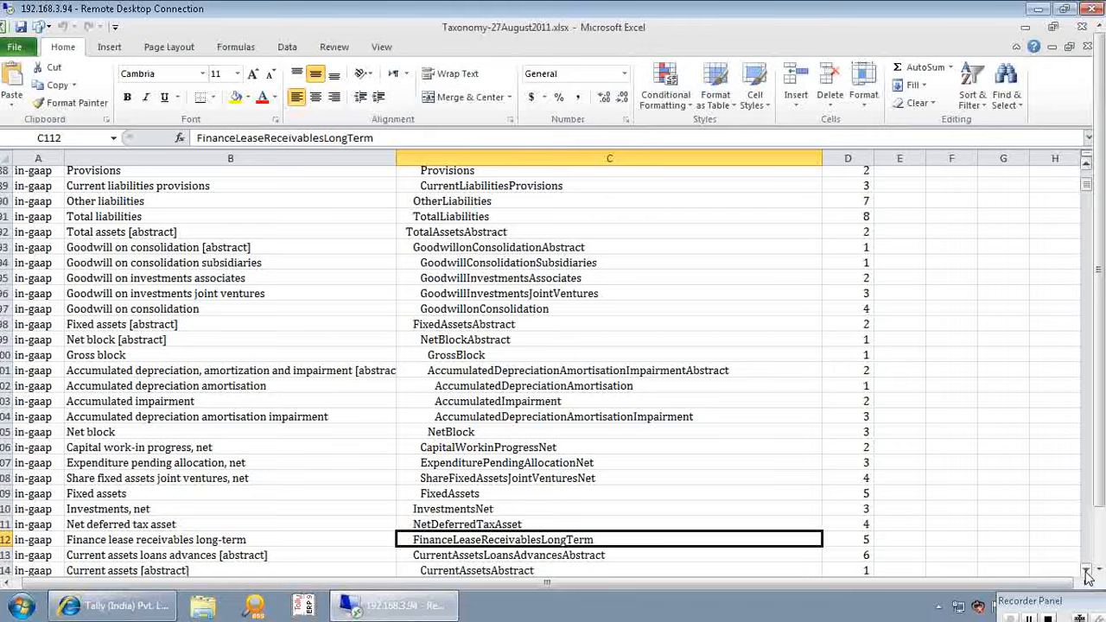
pyautogui.moveTo(1087, 575); pyautogui.dragTo(1087, 575)
pyautogui.doubleClick(1087, 575)
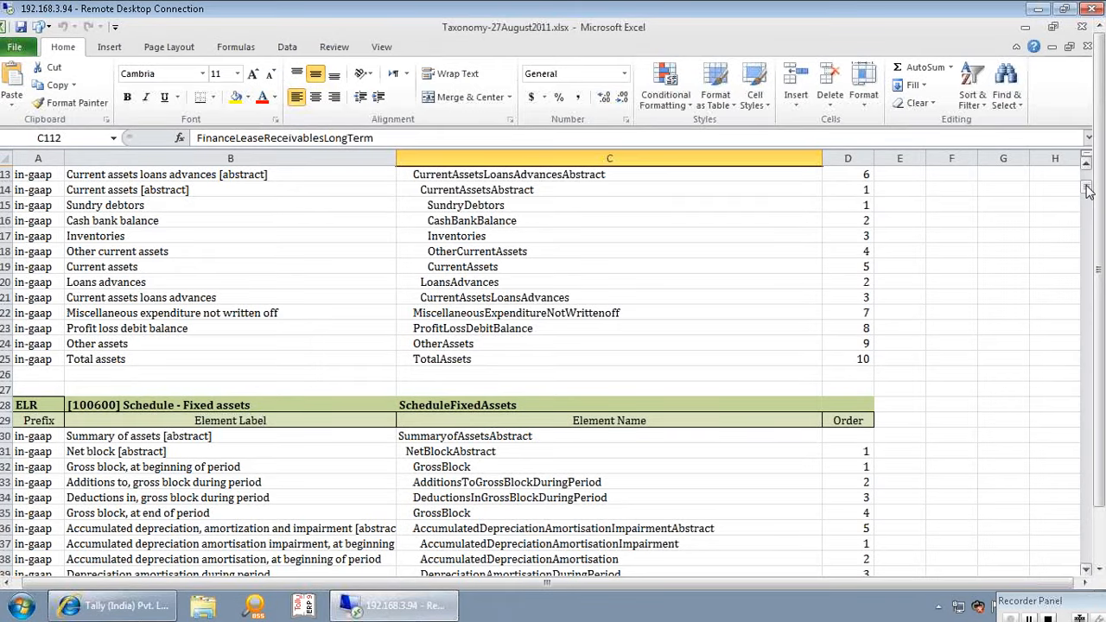
# - Examine the elements of Schedule - Fixed assets [100600], from gross block through land, buildings, intangible assets and financial lease assets
pyautogui.click(487, 464)
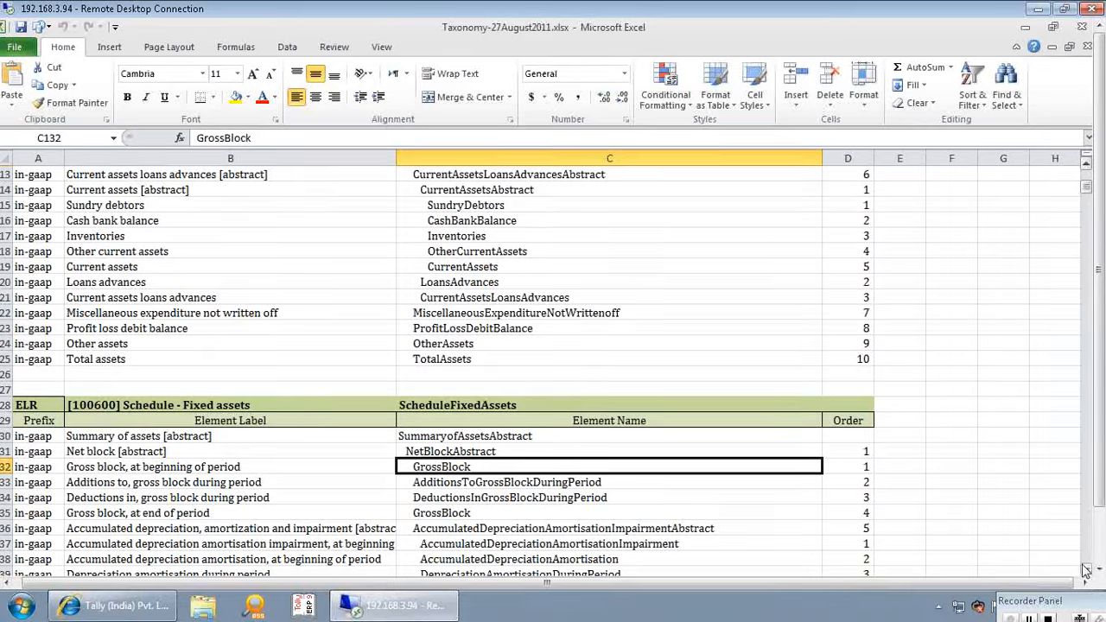
pyautogui.click(626, 499)
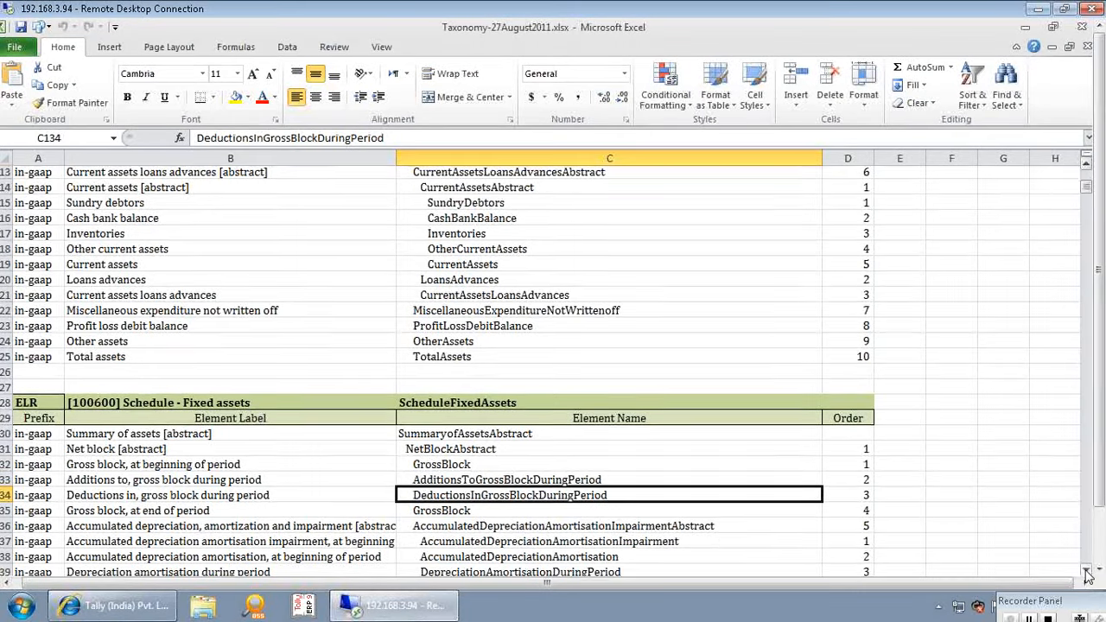
pyautogui.scroll(-4, 1088, 575)
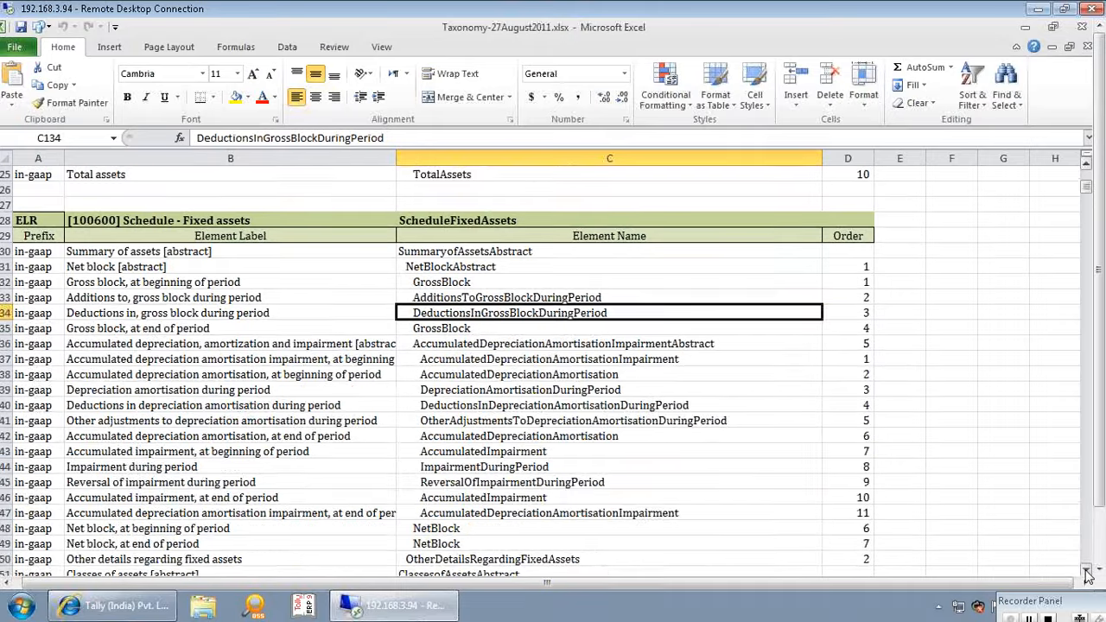
pyautogui.scroll(-8, 1088, 575)
pyautogui.scroll(-3, 1088, 575)
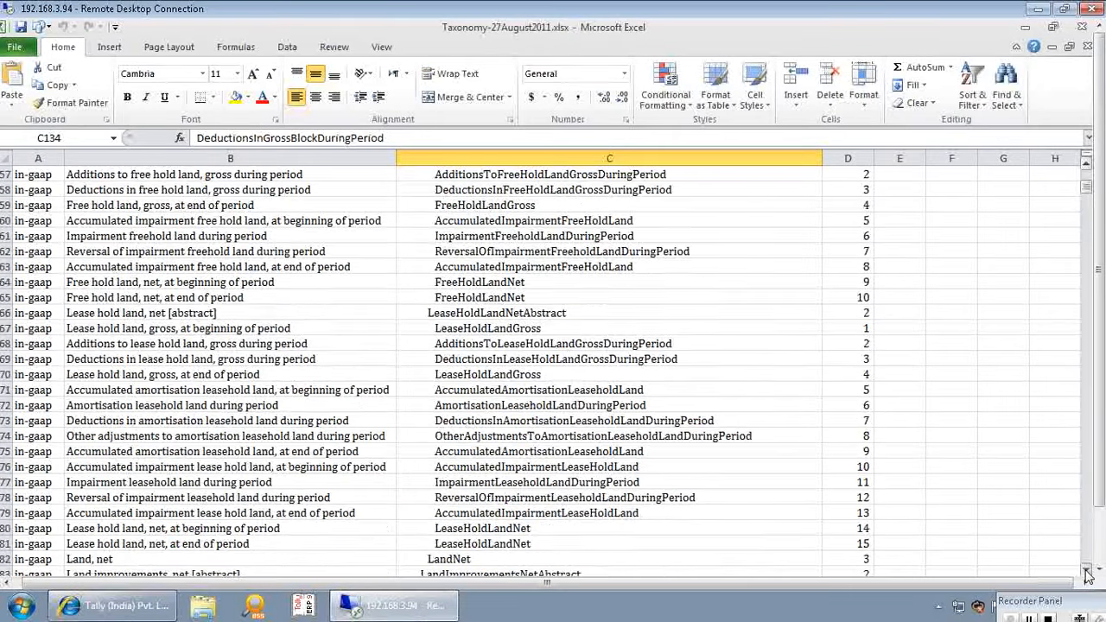
pyautogui.scroll(-9, 1087, 575)
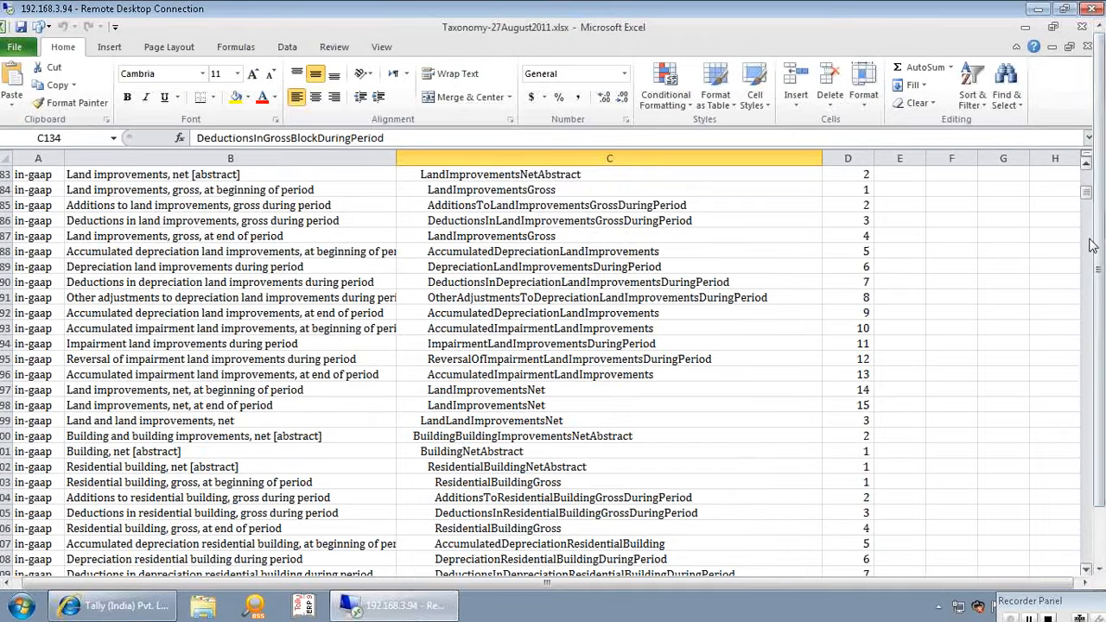
pyautogui.moveTo(1091, 201); pyautogui.dragTo(1095, 255)
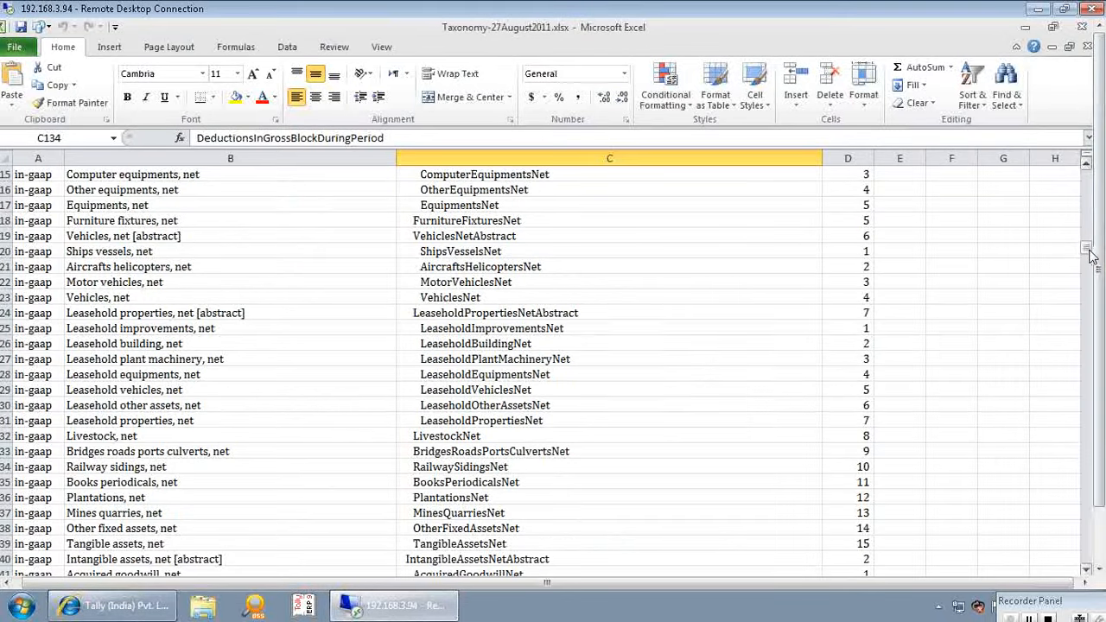
pyautogui.moveTo(1091, 257); pyautogui.dragTo(1087, 250)
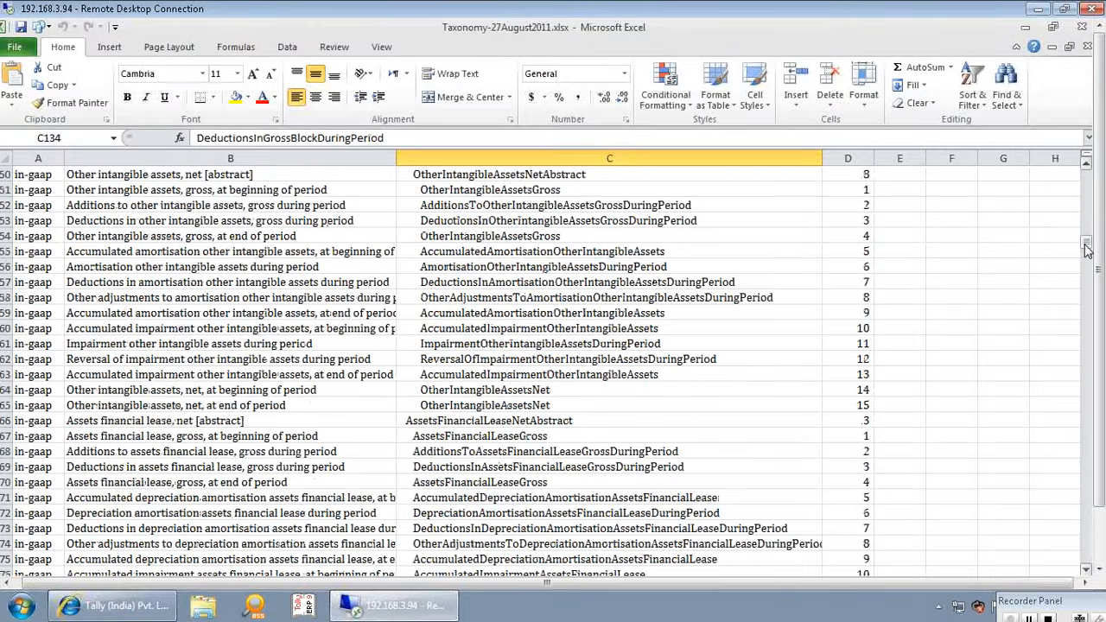
pyautogui.click(1087, 570)
pyautogui.click(1089, 573)
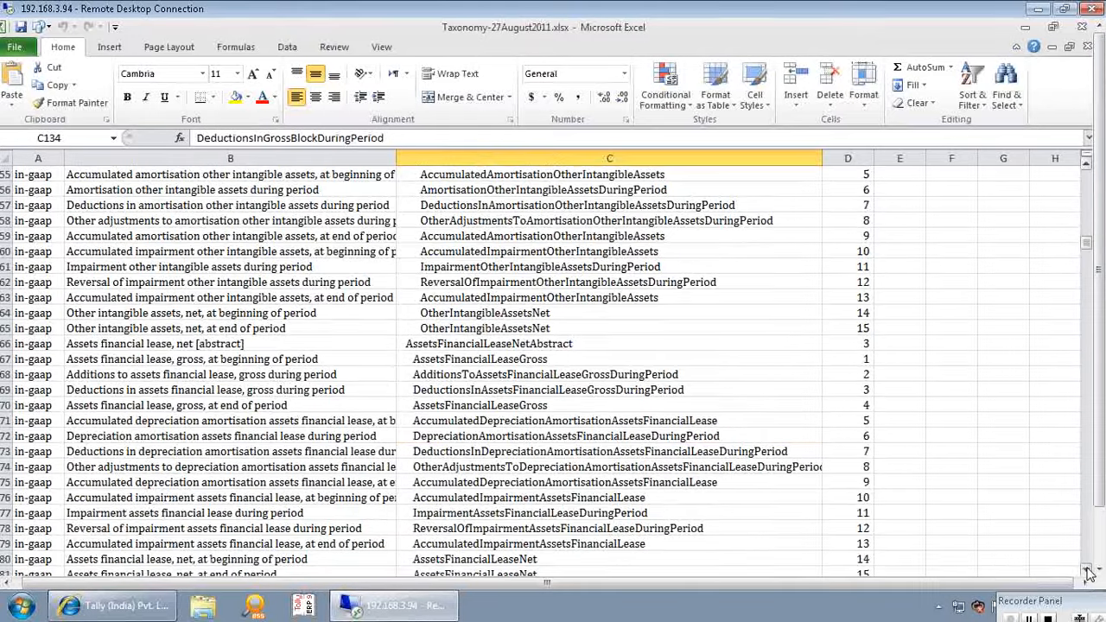
pyautogui.moveTo(1089, 573); pyautogui.dragTo(1089, 573)
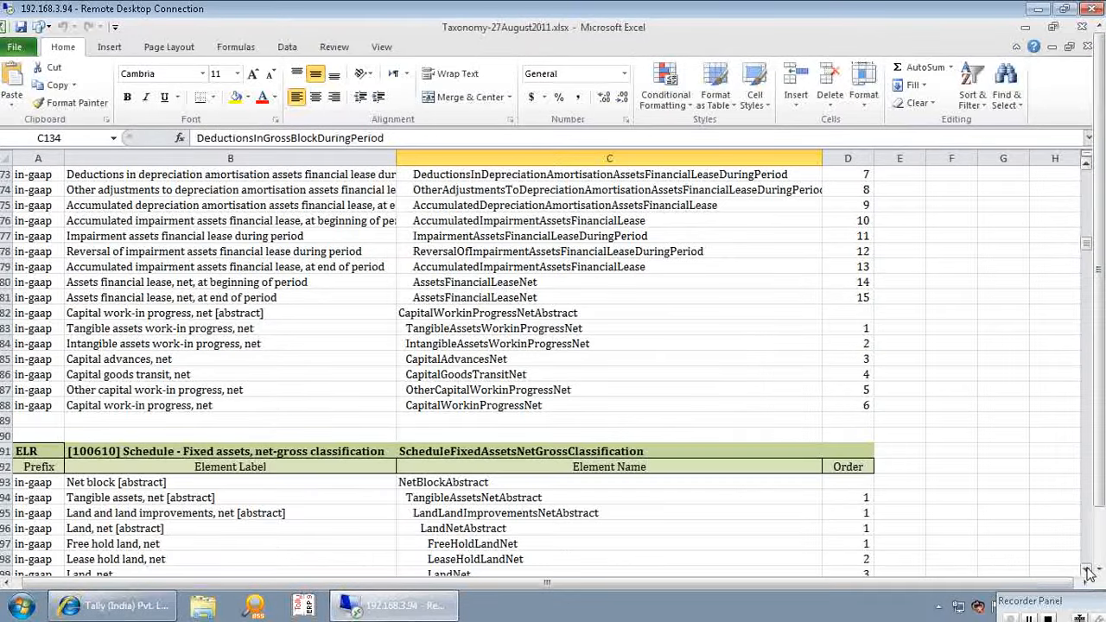
pyautogui.click(1089, 573)
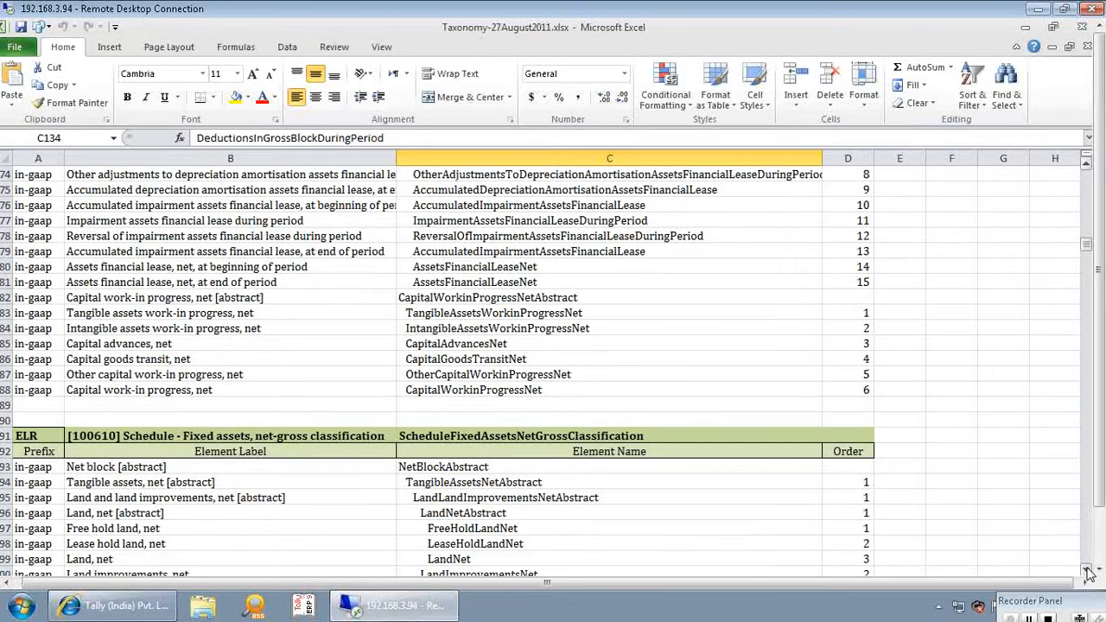
# - Examine the fixed assets elements from Schedule [100610], net-gross classification, down to the additions, depreciation, impairment and reversal of impairment rows
pyautogui.click(1086, 560)
pyautogui.click(1086, 560)
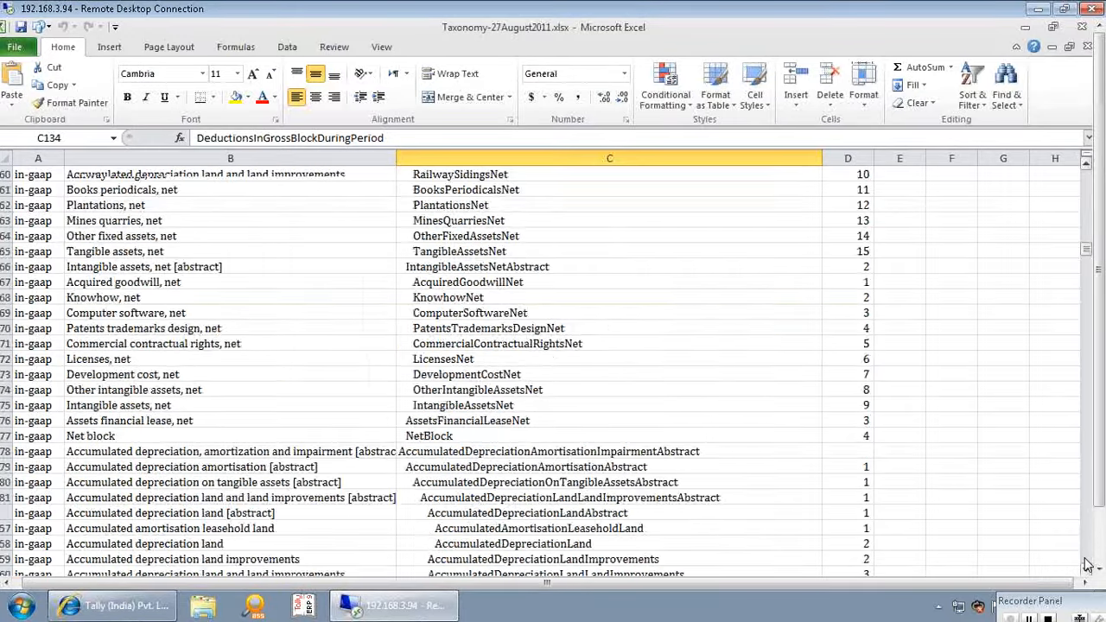
pyautogui.click(1088, 564)
pyautogui.click(1088, 564)
pyautogui.click(1087, 563)
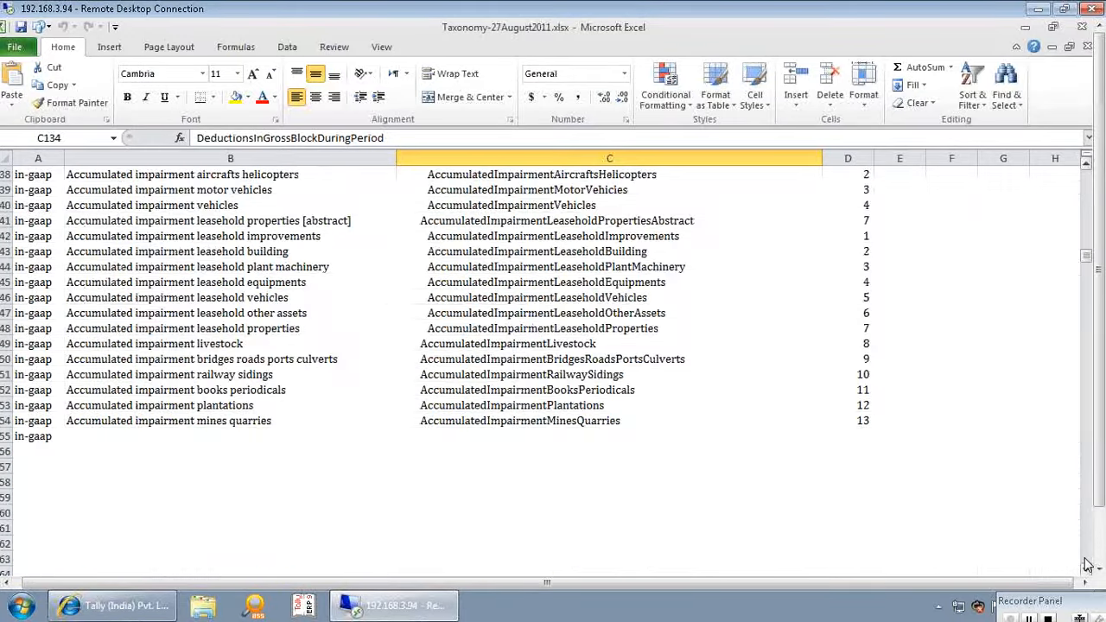
pyautogui.click(1087, 563)
pyautogui.click(1087, 564)
pyautogui.click(1087, 563)
pyautogui.click(1088, 564)
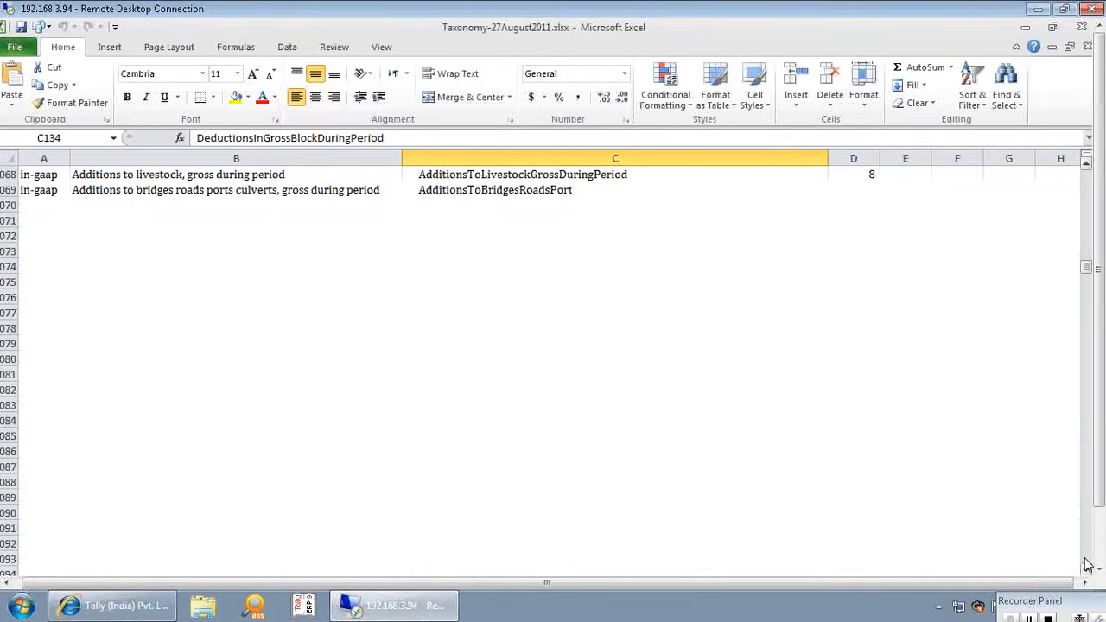
pyautogui.click(1088, 564)
pyautogui.click(1088, 563)
pyautogui.click(1088, 564)
pyautogui.click(1088, 564)
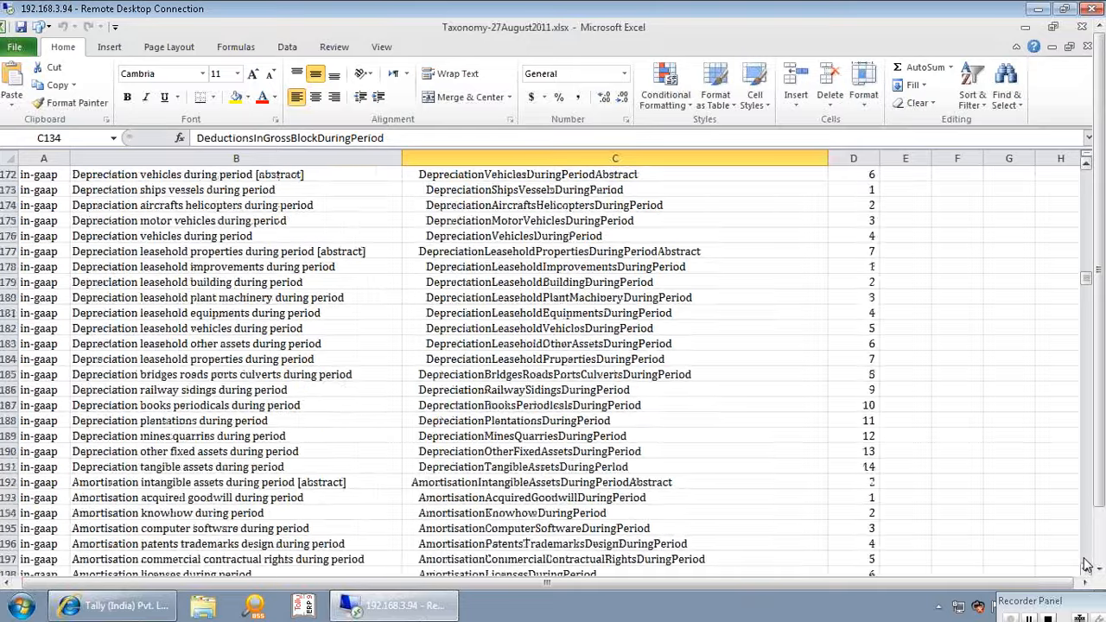
pyautogui.click(1088, 564)
pyautogui.click(1088, 563)
pyautogui.click(1088, 564)
pyautogui.click(1087, 564)
pyautogui.click(1087, 563)
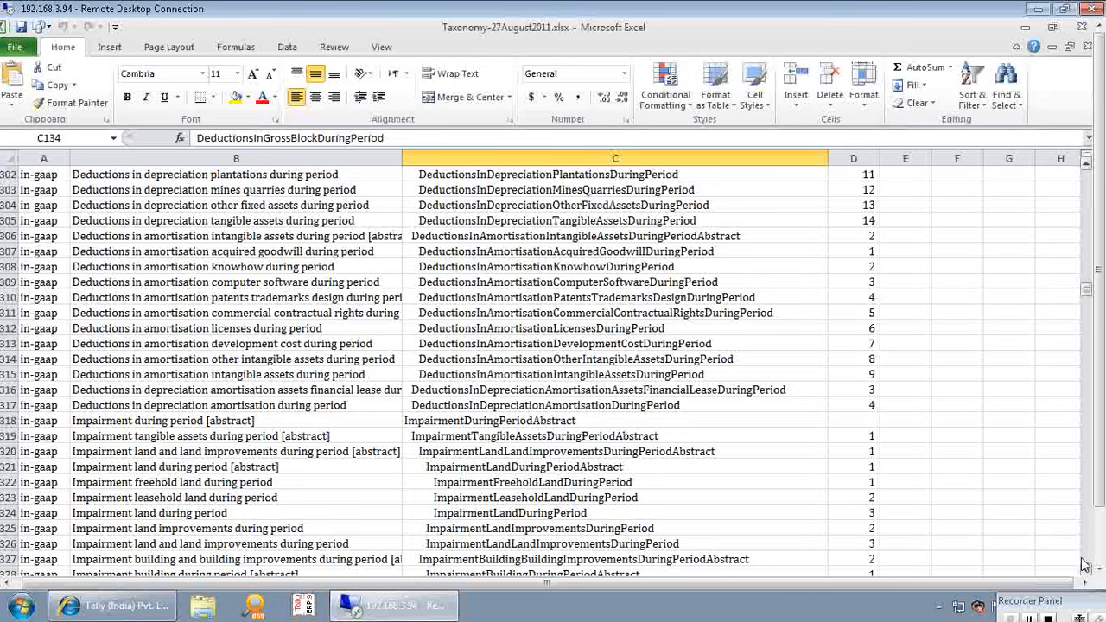
pyautogui.moveTo(1087, 295); pyautogui.dragTo(1088, 304)
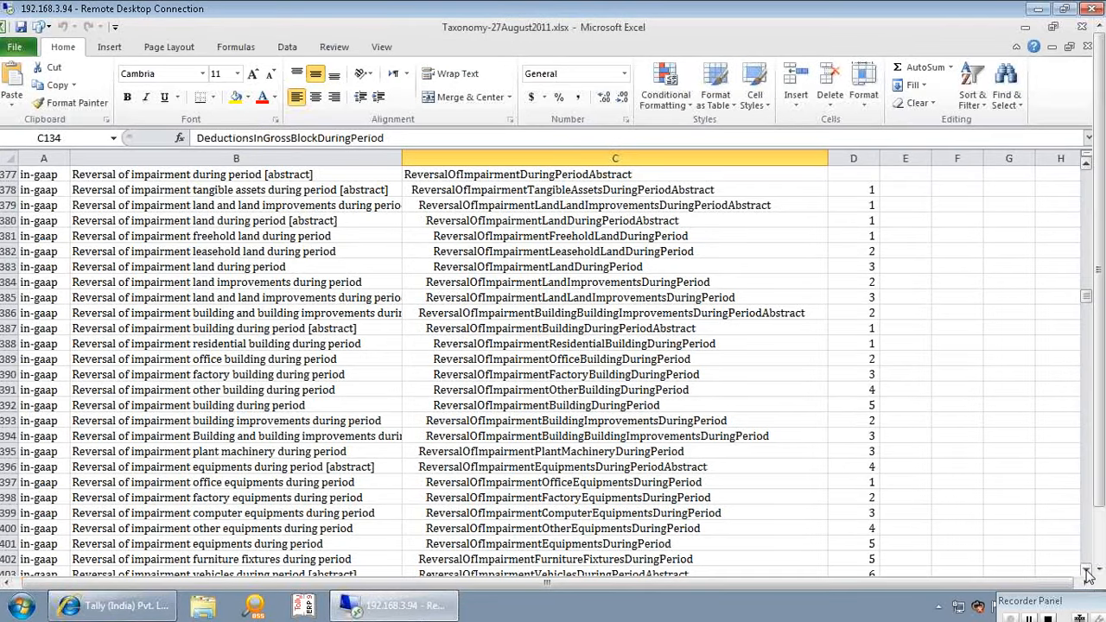
pyautogui.scroll(-1, 1087, 576)
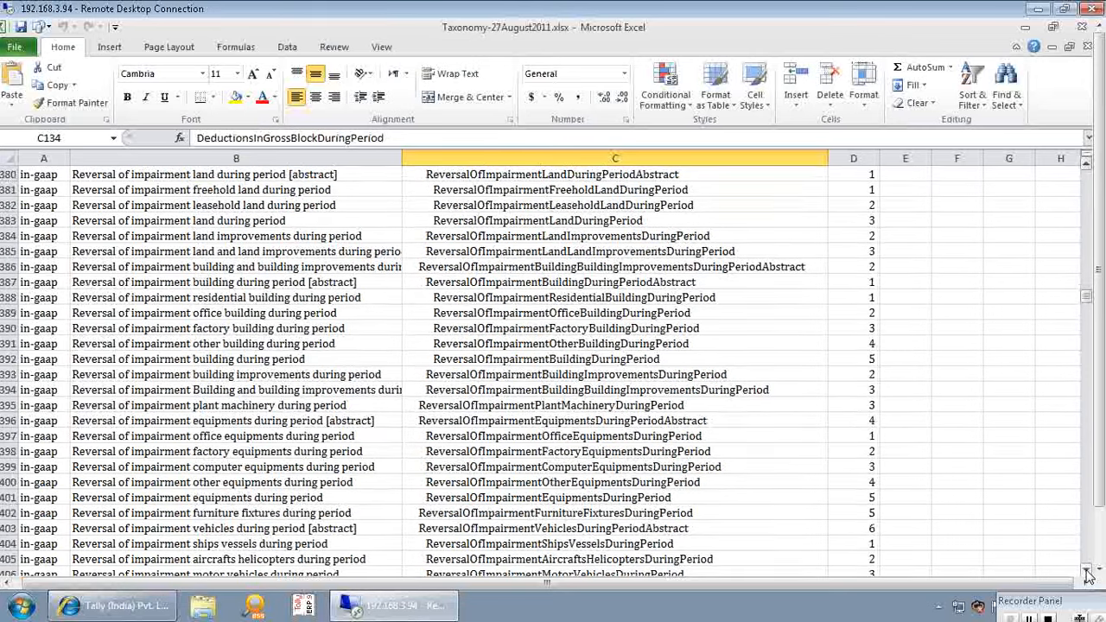
pyautogui.scroll(-1, 1087, 576)
pyautogui.click(1087, 573)
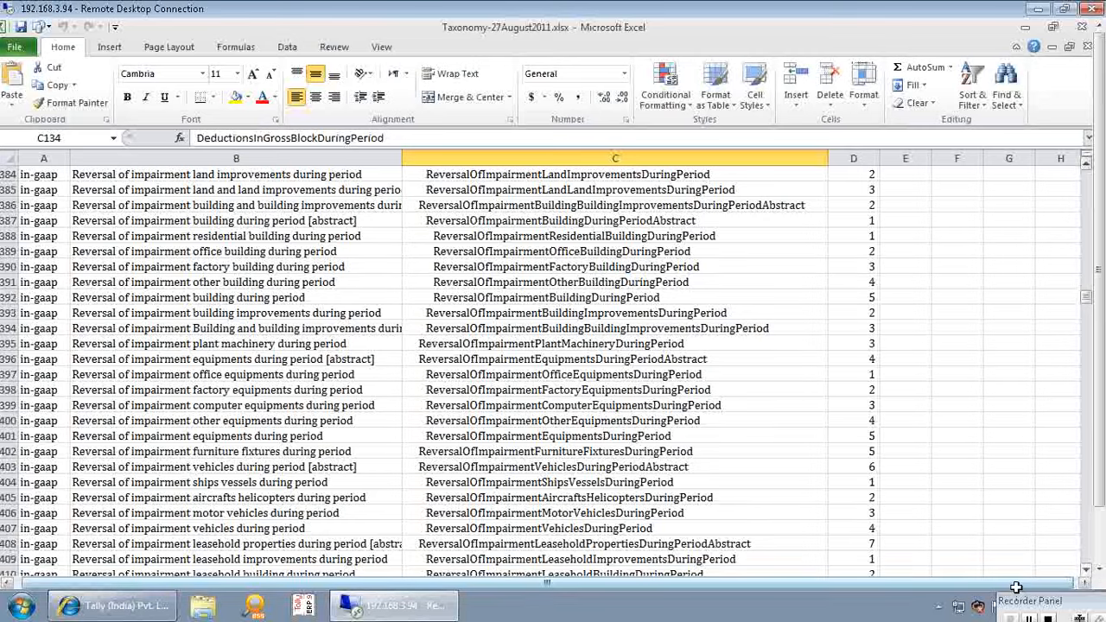
# - Switch to Tally.ERP 9 and open the Statutory & Taxation features of XBRL Company 2010-11
pyautogui.click(1025, 27)
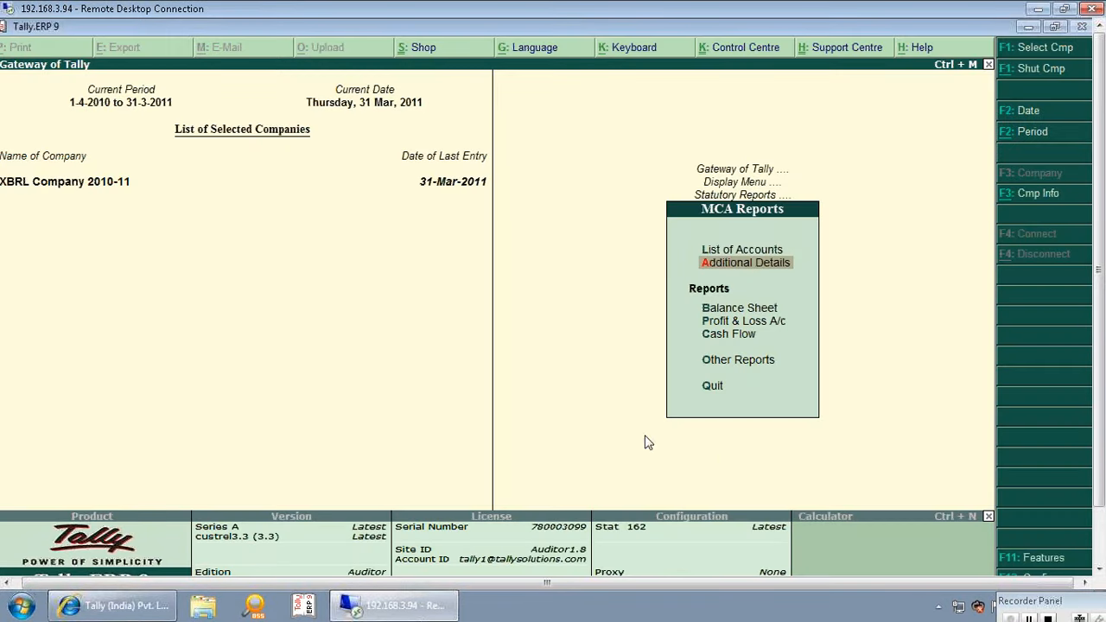
pyautogui.press('Escape')
pyautogui.press('Escape')
pyautogui.press('Escape')
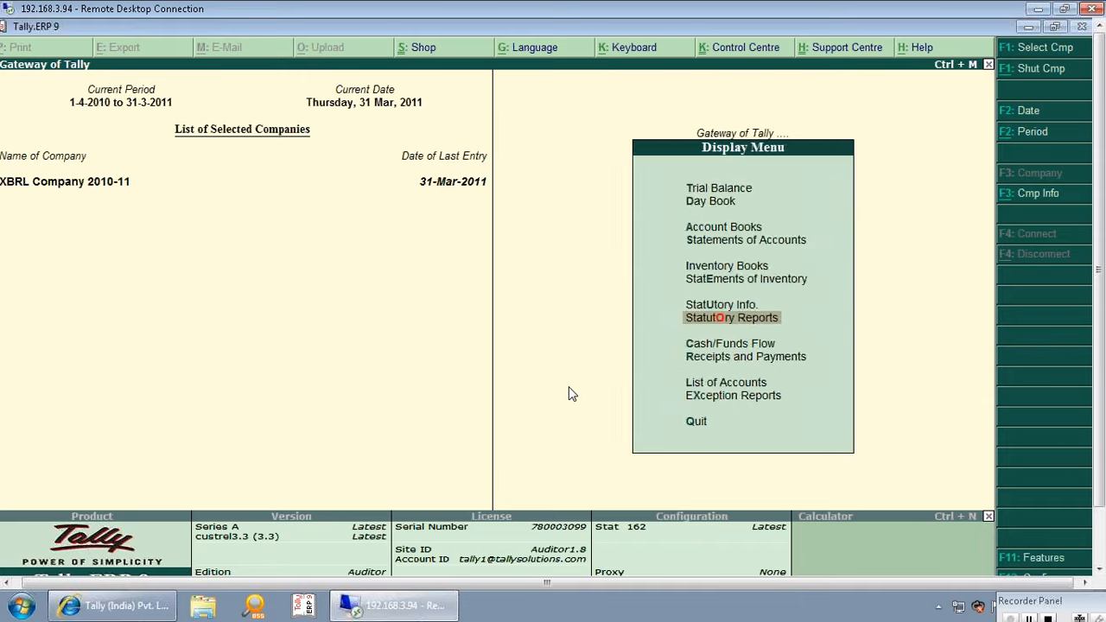
pyautogui.press('F11')
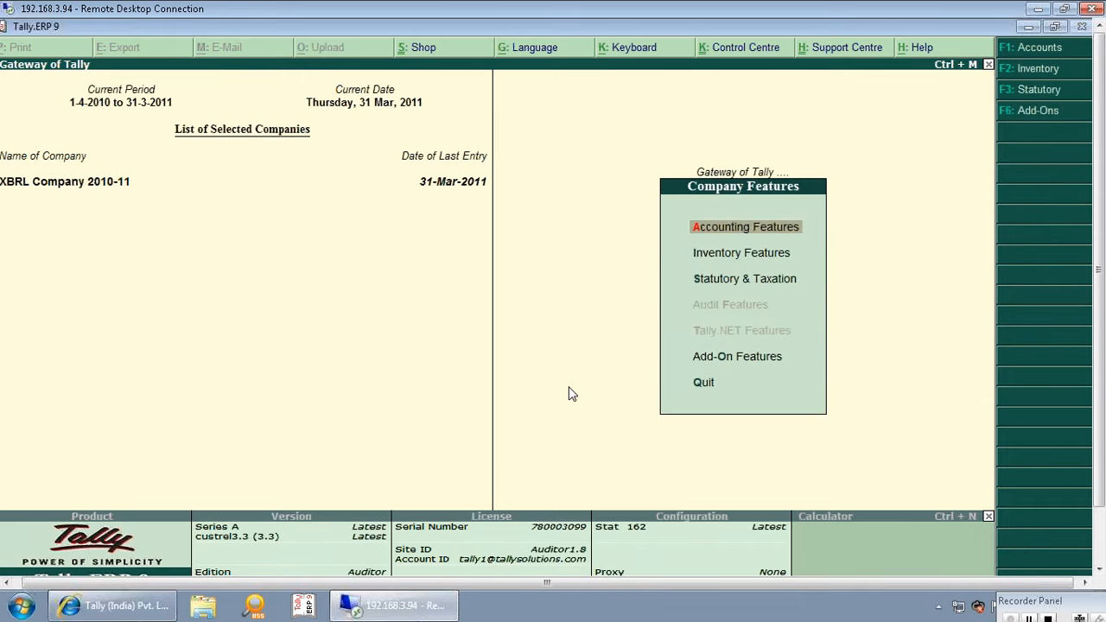
pyautogui.press('Down')
pyautogui.press('Down')
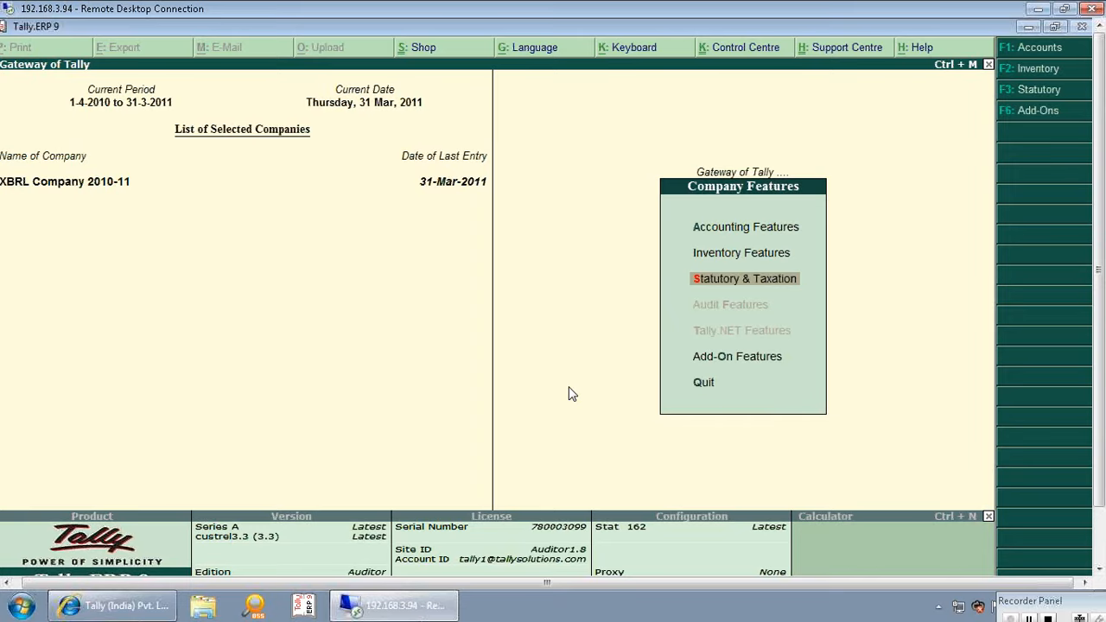
pyautogui.press('Return')
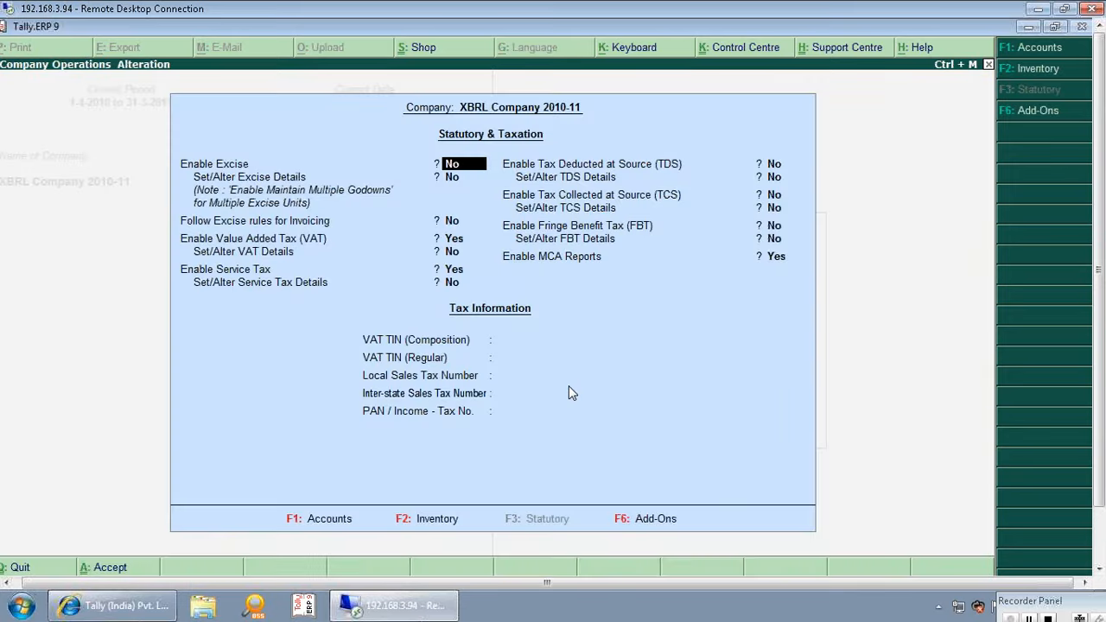
# - Accept the Statutory & Taxation settings with Enable MCA Reports set to Yes, and return to the Gateway of Tally
pyautogui.click(778, 256)
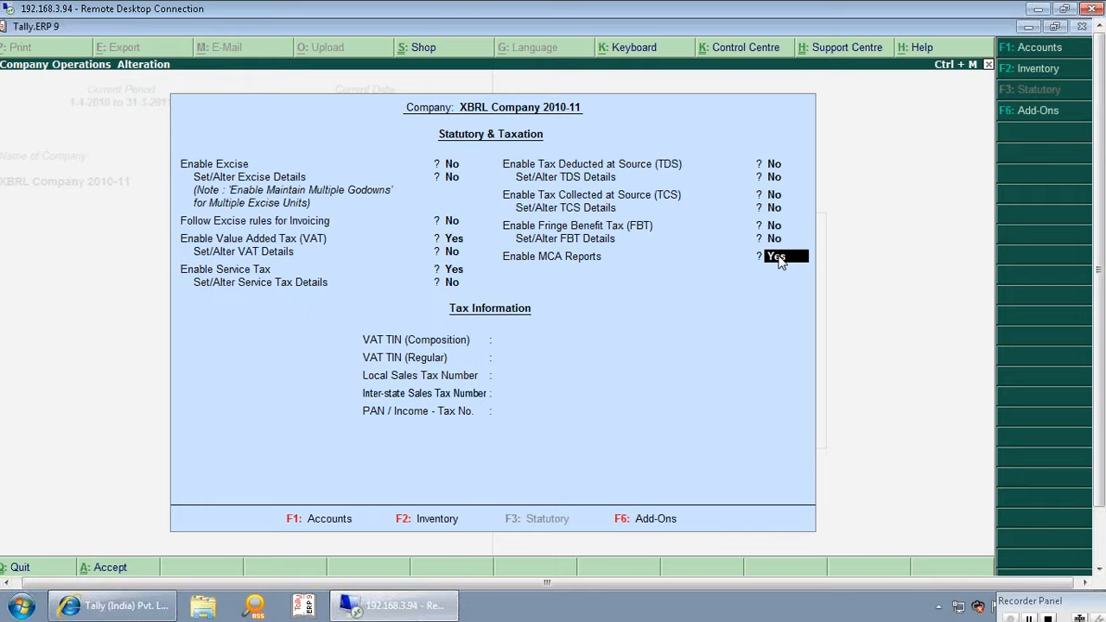
pyautogui.press('Return')
pyautogui.press('Return')
pyautogui.press('Return')
pyautogui.press('Return')
pyautogui.press('Return')
pyautogui.press('Return')
pyautogui.press('Return')
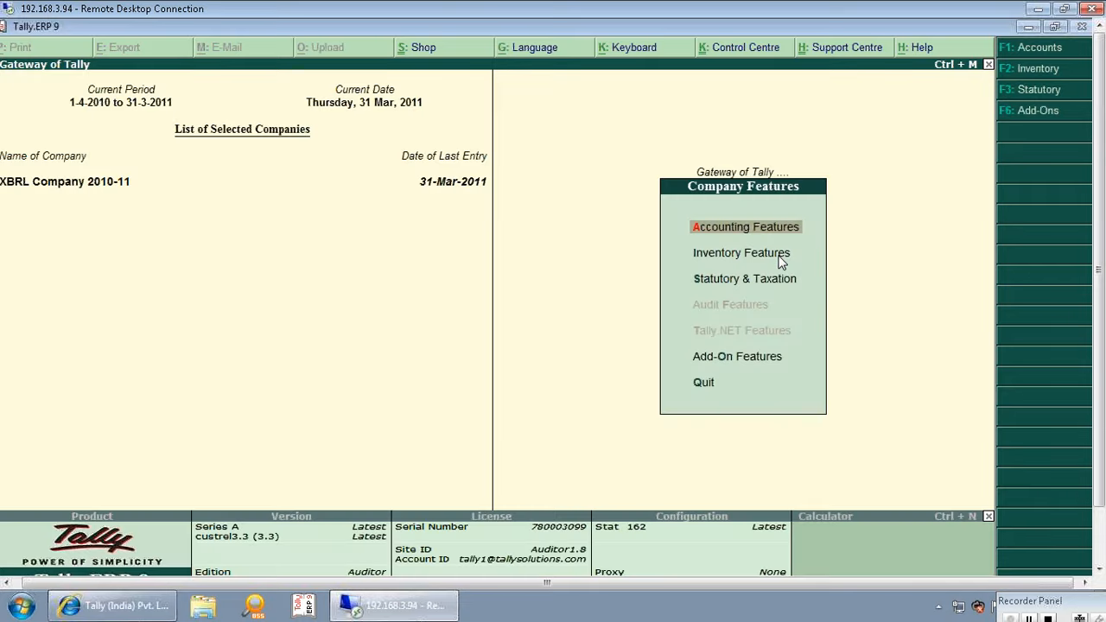
pyautogui.press('Escape')
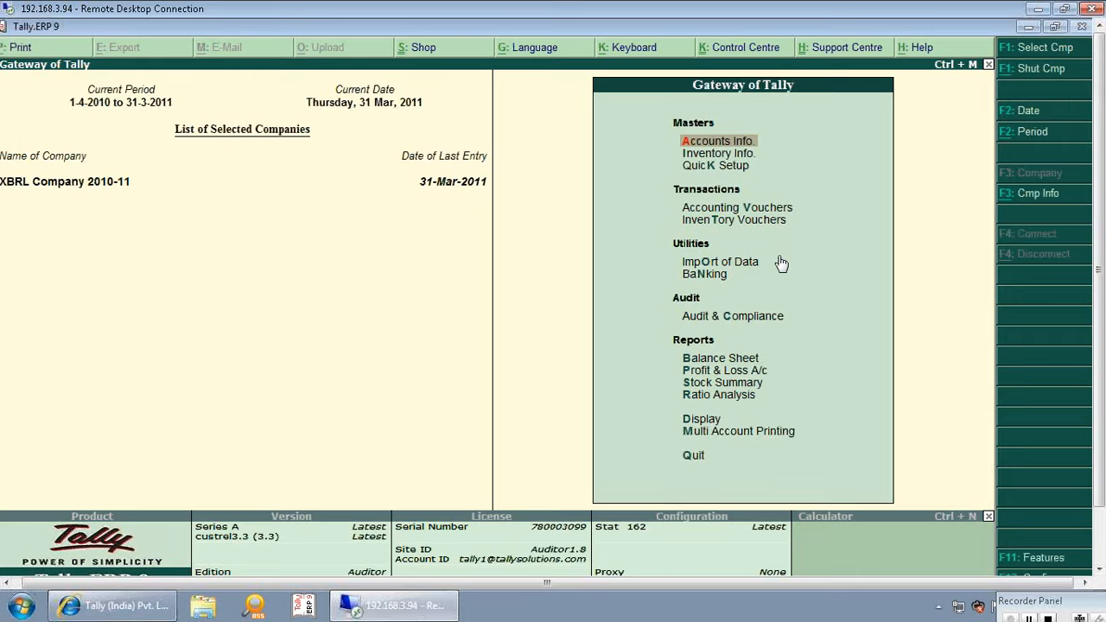
# - Go to the MCA Reports among the displayed statutory reports and highlight the Balance Sheet report
pyautogui.press('d')
pyautogui.press('u')
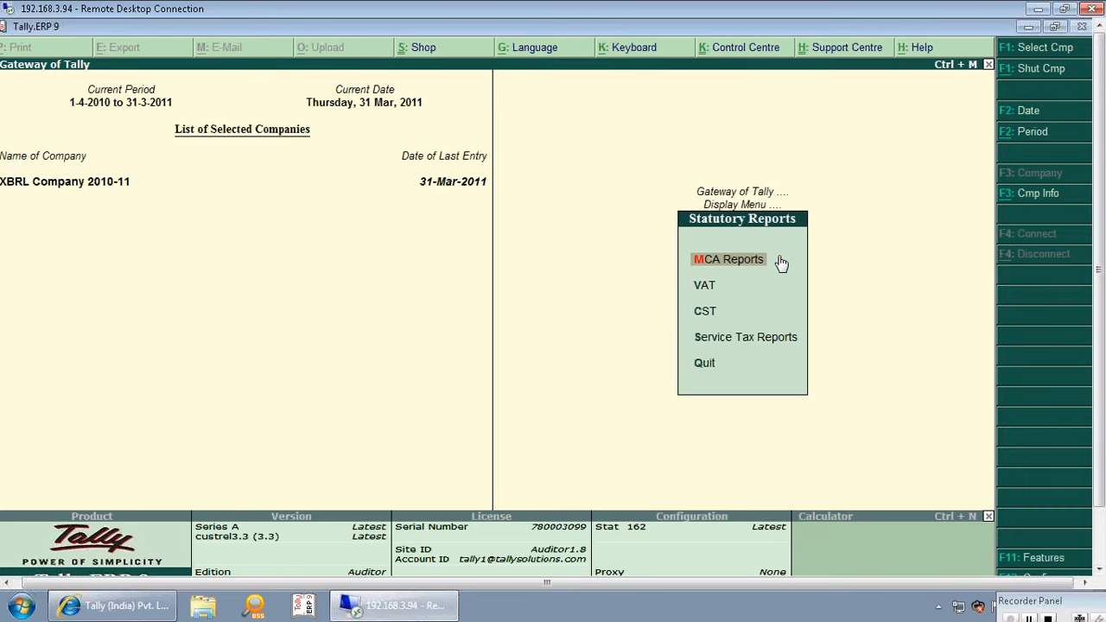
pyautogui.press('m')
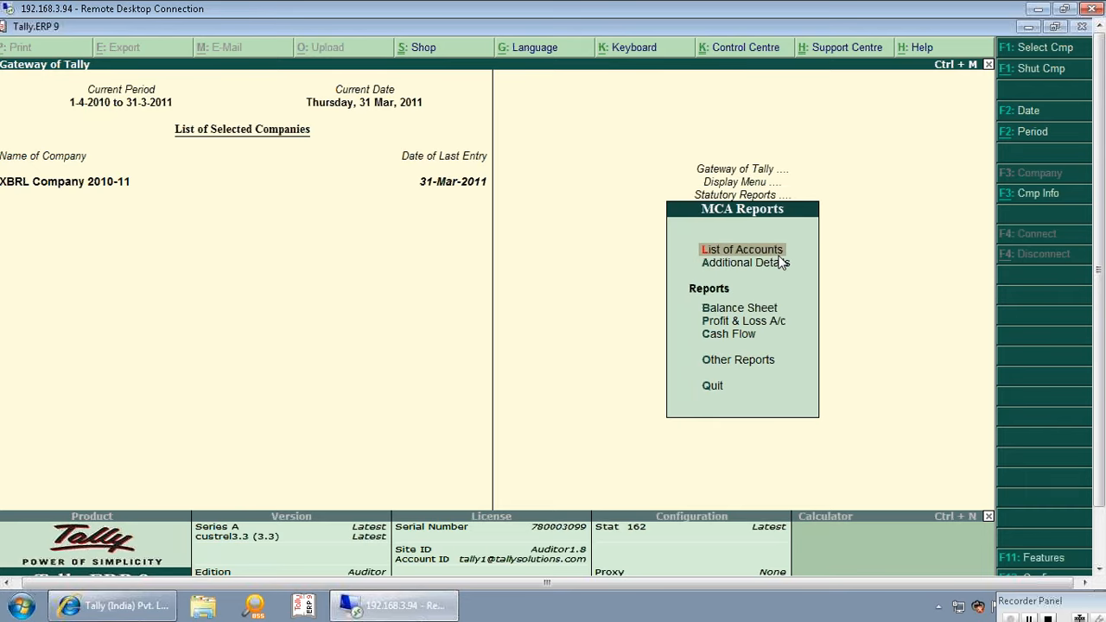
pyautogui.press('Down')
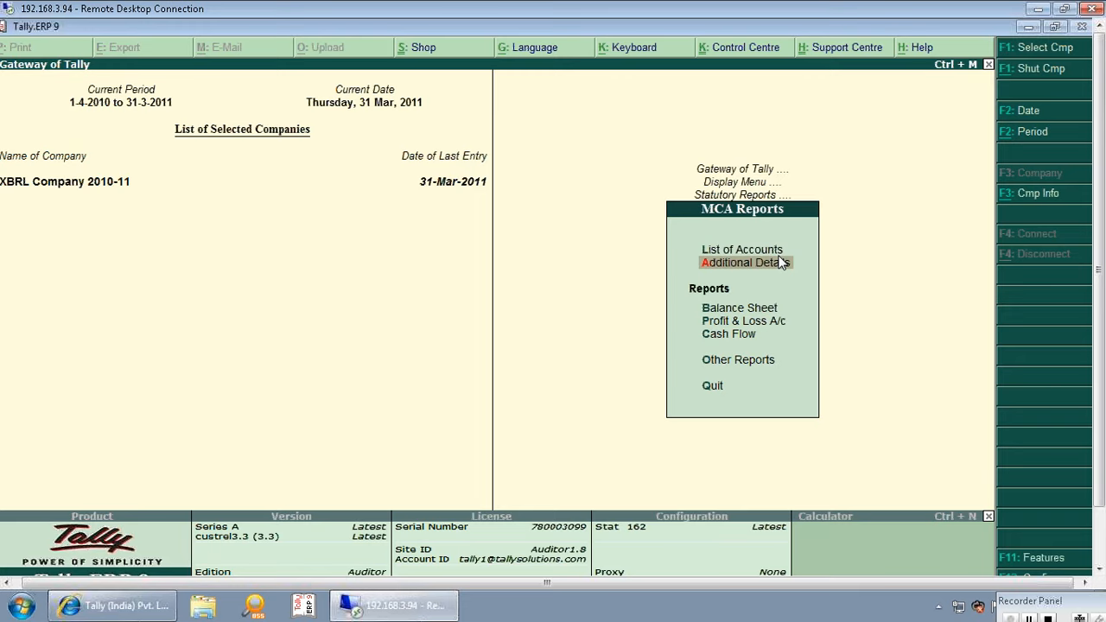
pyautogui.press('Down')
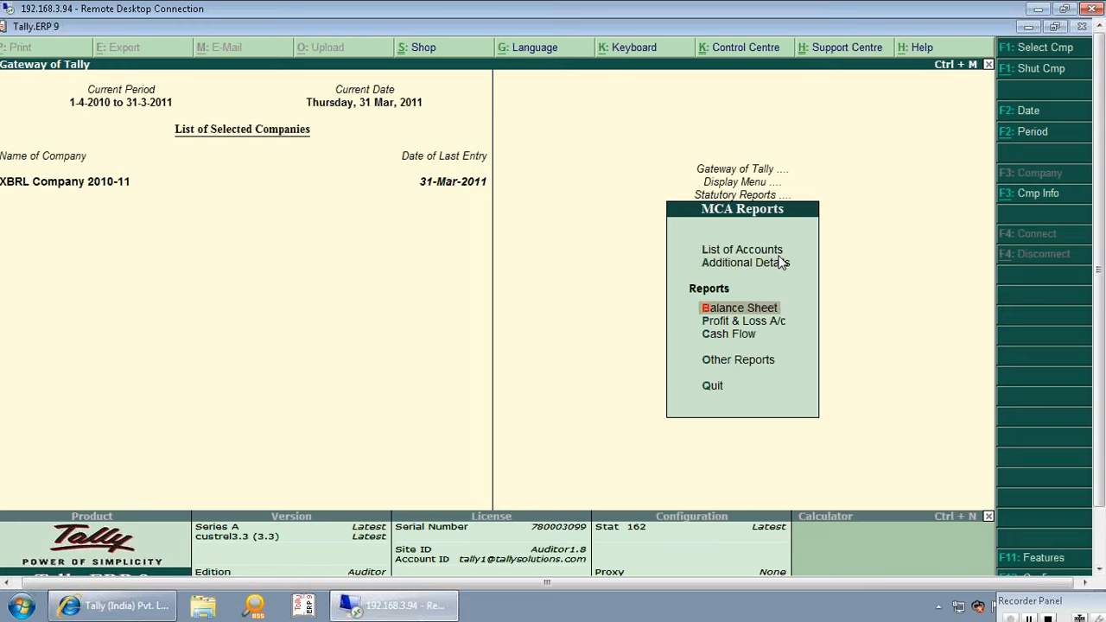
# - Look through the MCA Reports options, open List of Accounts and expand it to the detailed view of groups and ledgers
pyautogui.press('Down')
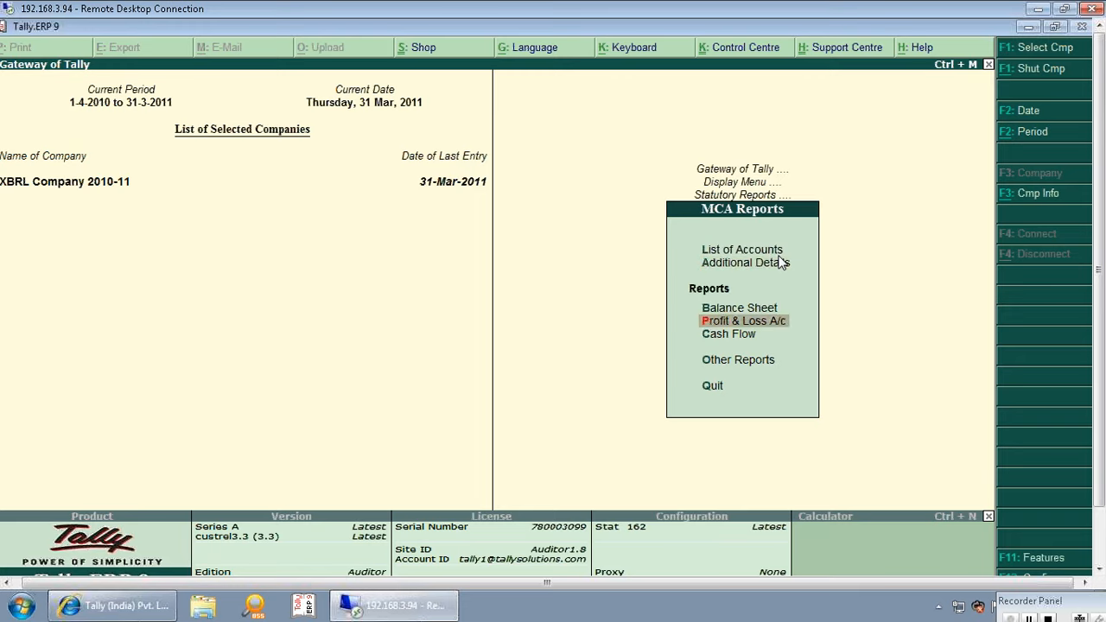
pyautogui.press('Down')
pyautogui.press('Down')
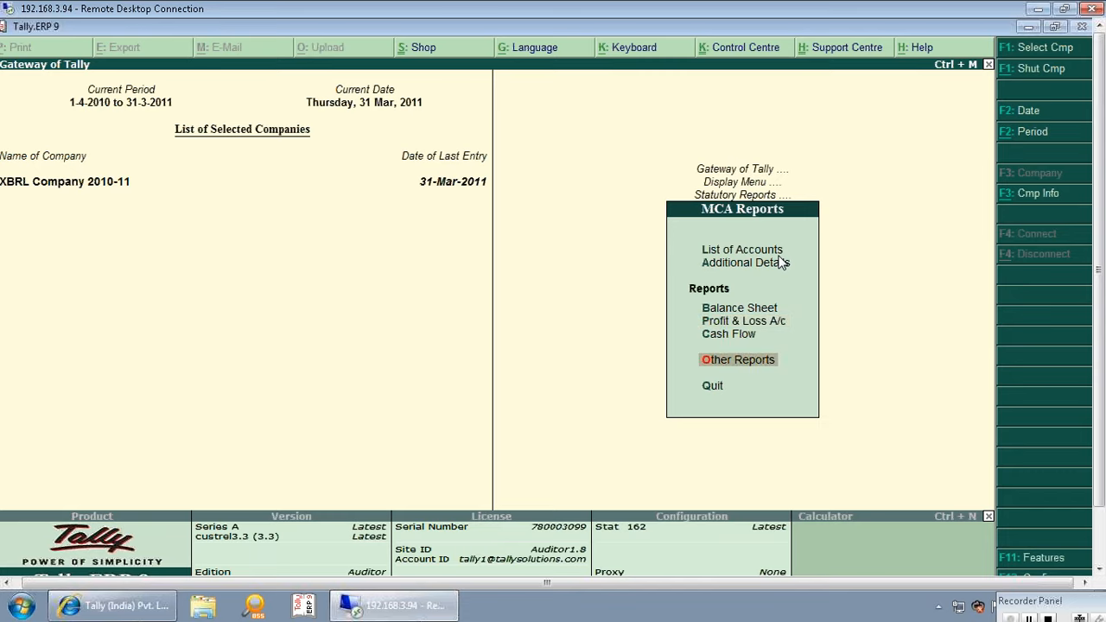
pyautogui.press('Up')
pyautogui.press('Up')
pyautogui.press('Up')
pyautogui.press('Up')
pyautogui.press('Up')
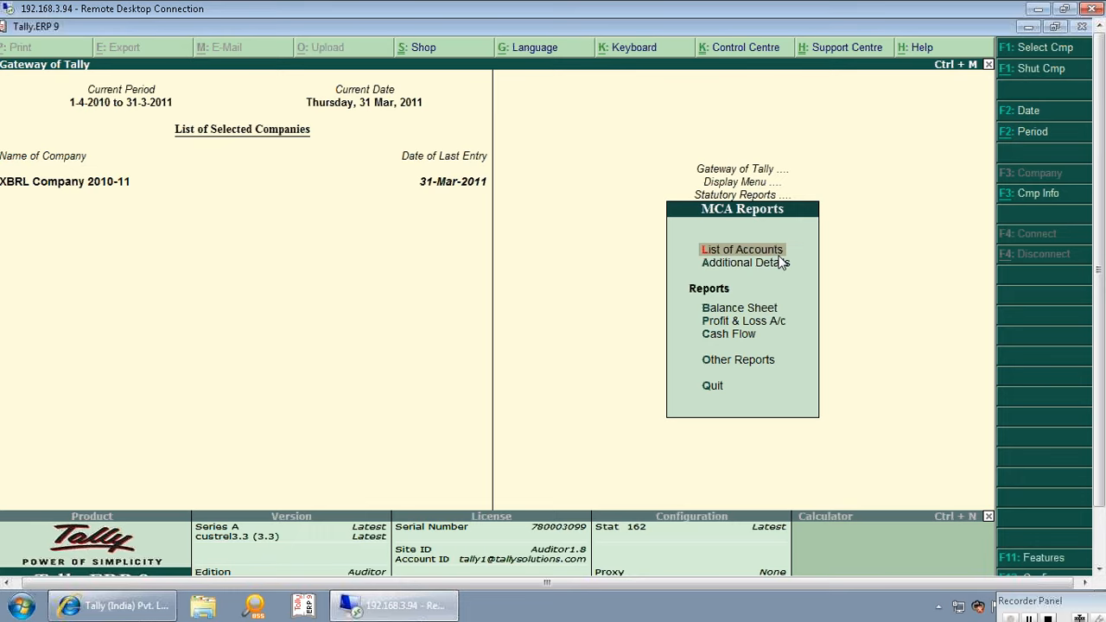
pyautogui.press('Return')
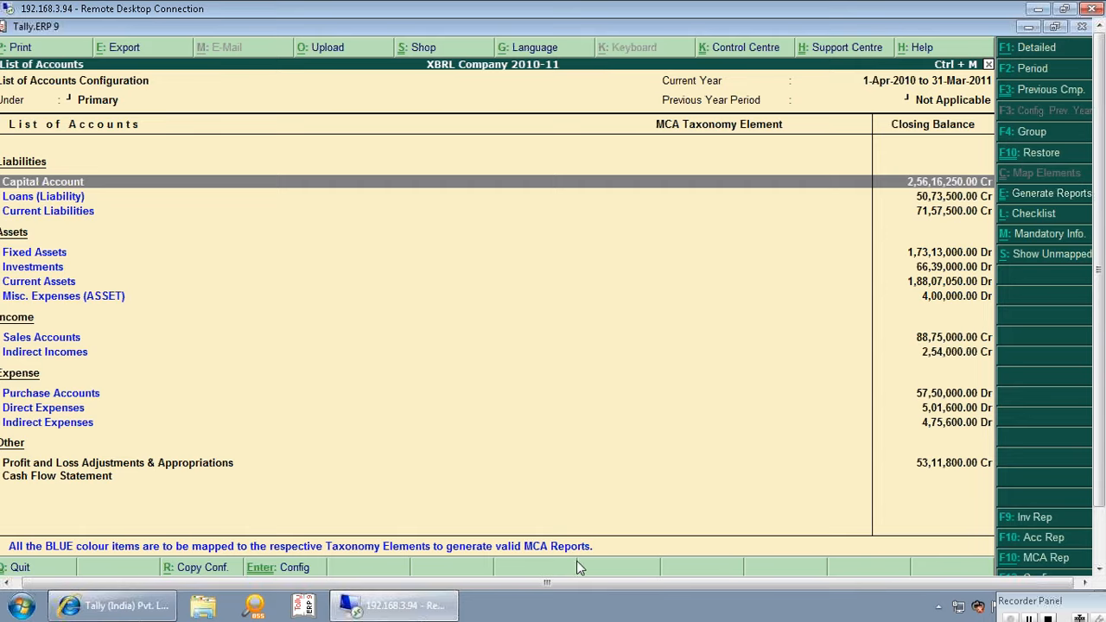
pyautogui.moveTo(586, 580); pyautogui.dragTo(474, 574)
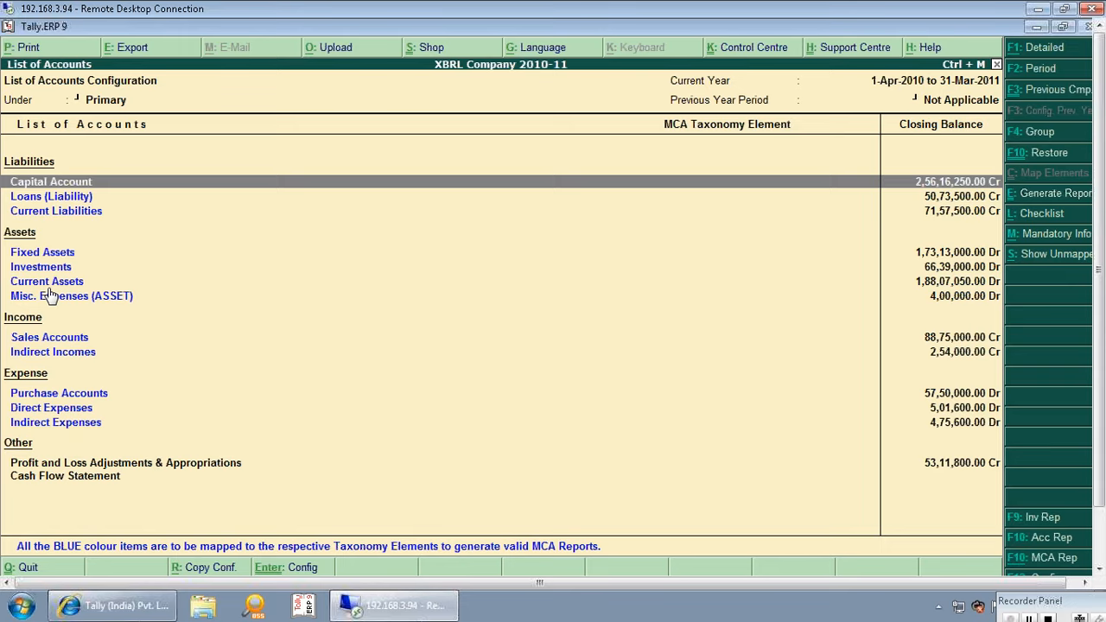
pyautogui.hotkey('alt', 'F1')
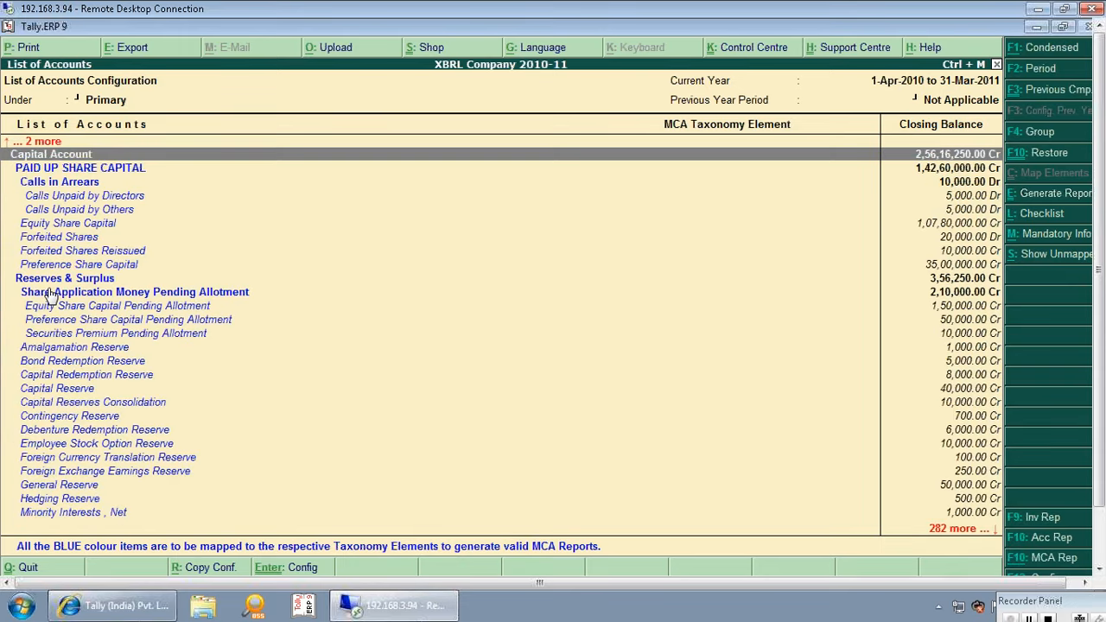
# - Map the Equity Share Capital ledger to the taxonomy element Paid-up equity share capital
pyautogui.press('Up')
pyautogui.press('Down')
pyautogui.press('Down')
pyautogui.press('Down')
pyautogui.press('Down')
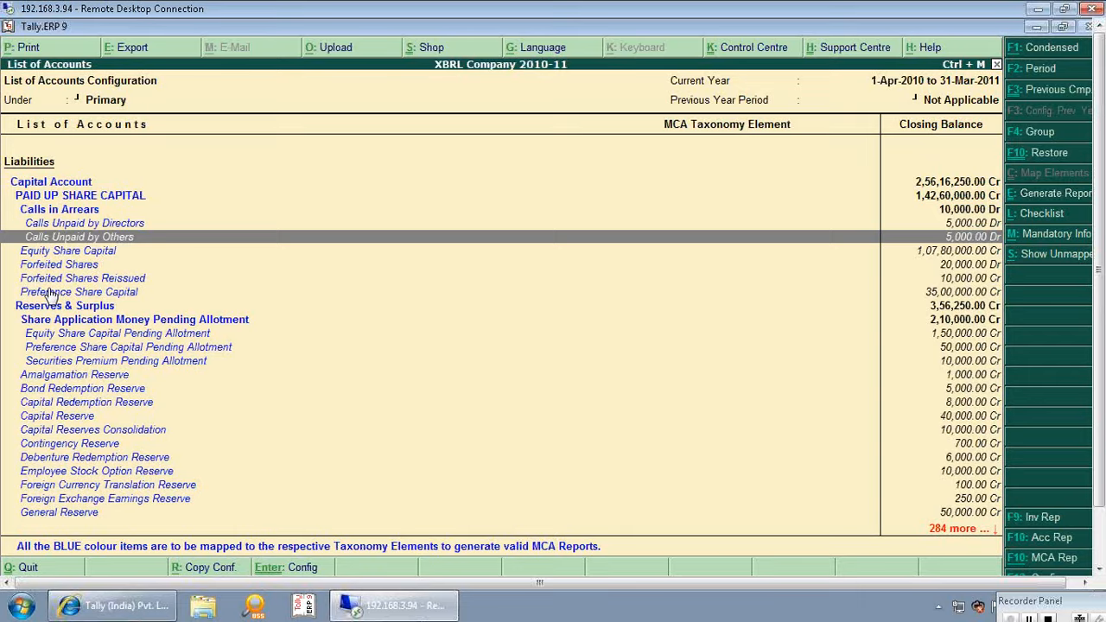
pyautogui.press('Down')
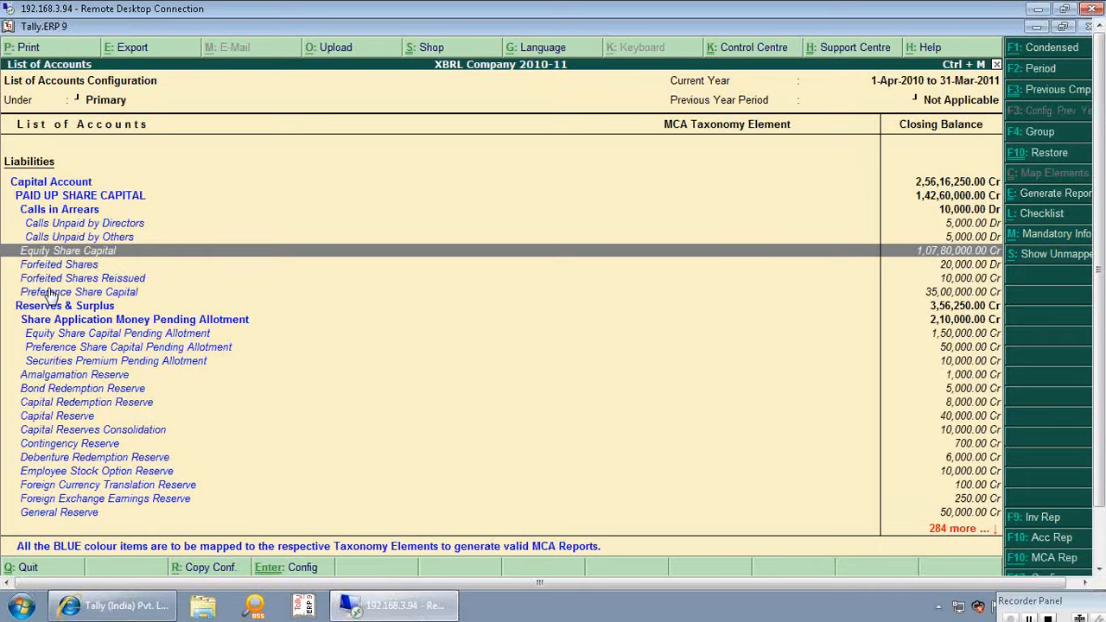
pyautogui.press('Return')
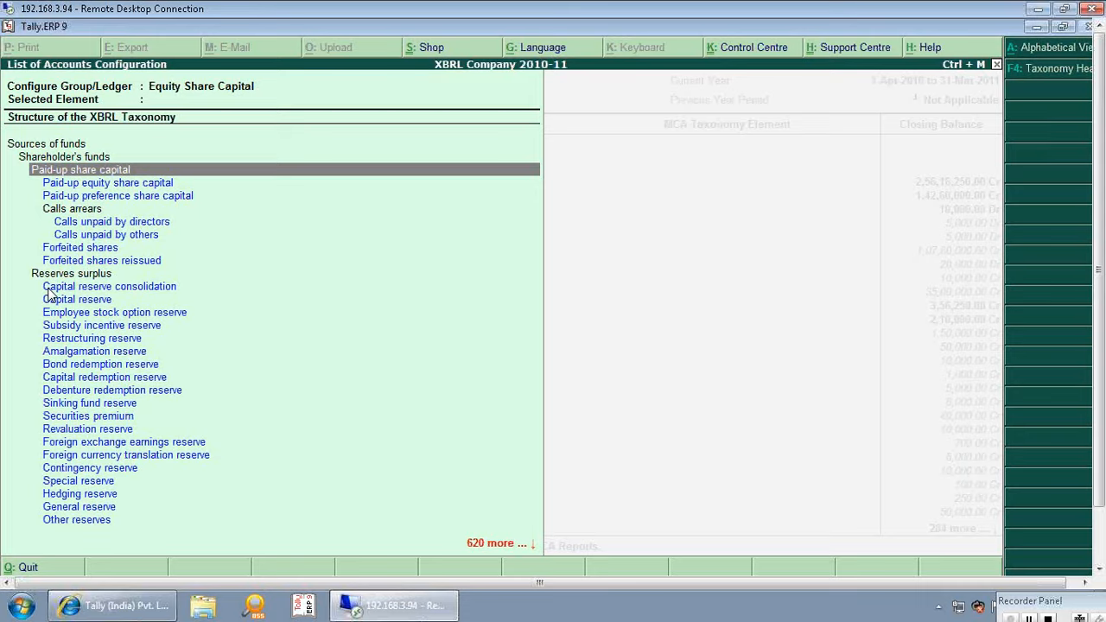
pyautogui.press('Down')
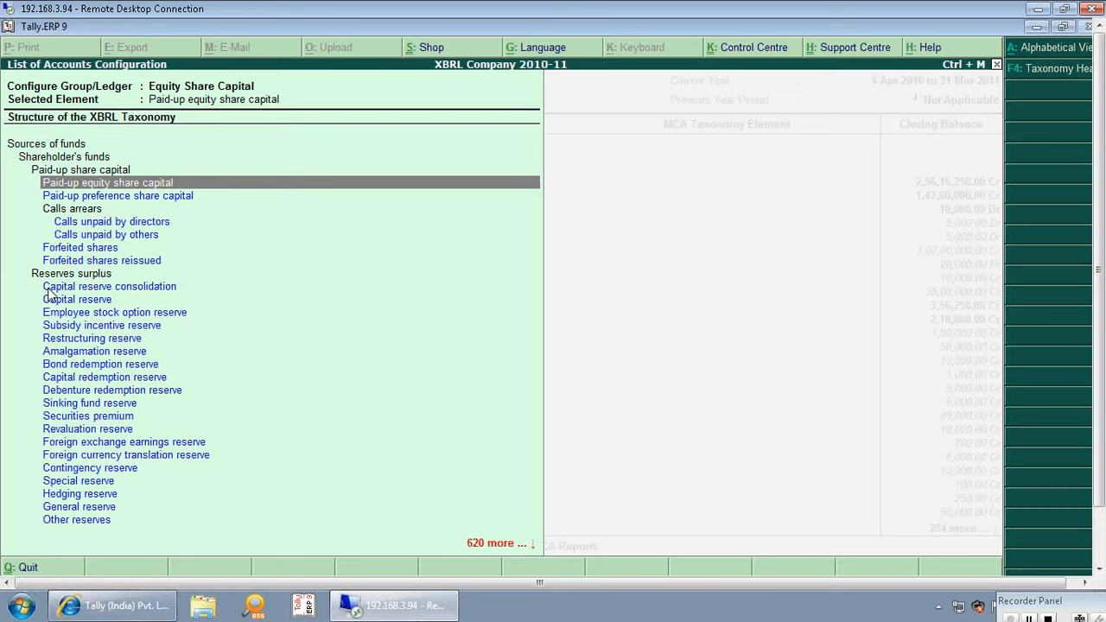
pyautogui.press('Return')
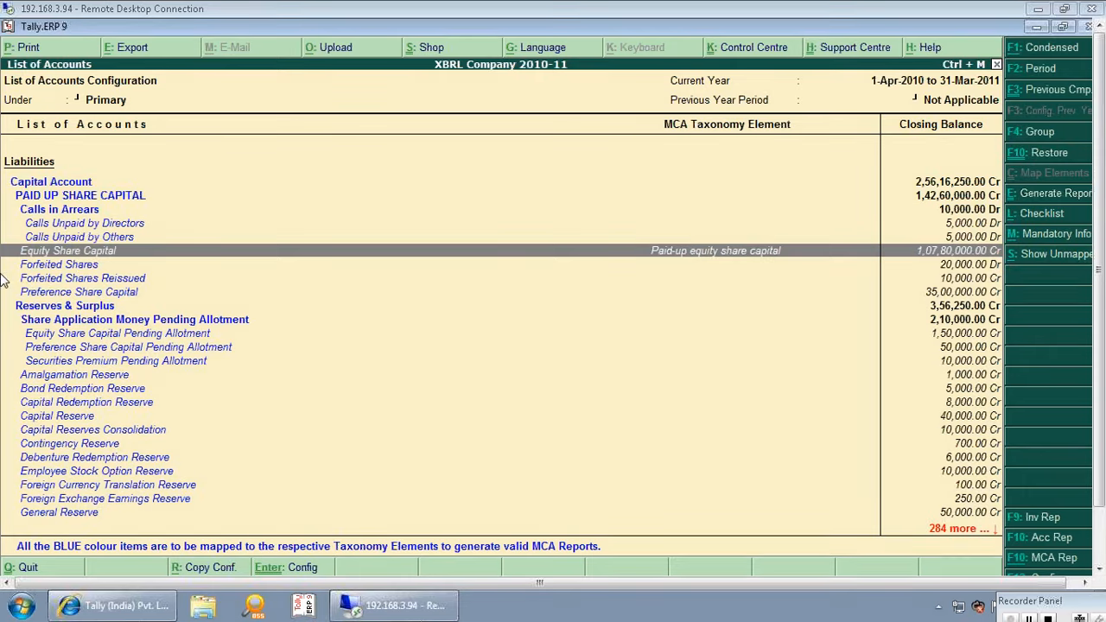
pyautogui.click(67, 241)
pyautogui.press('Down')
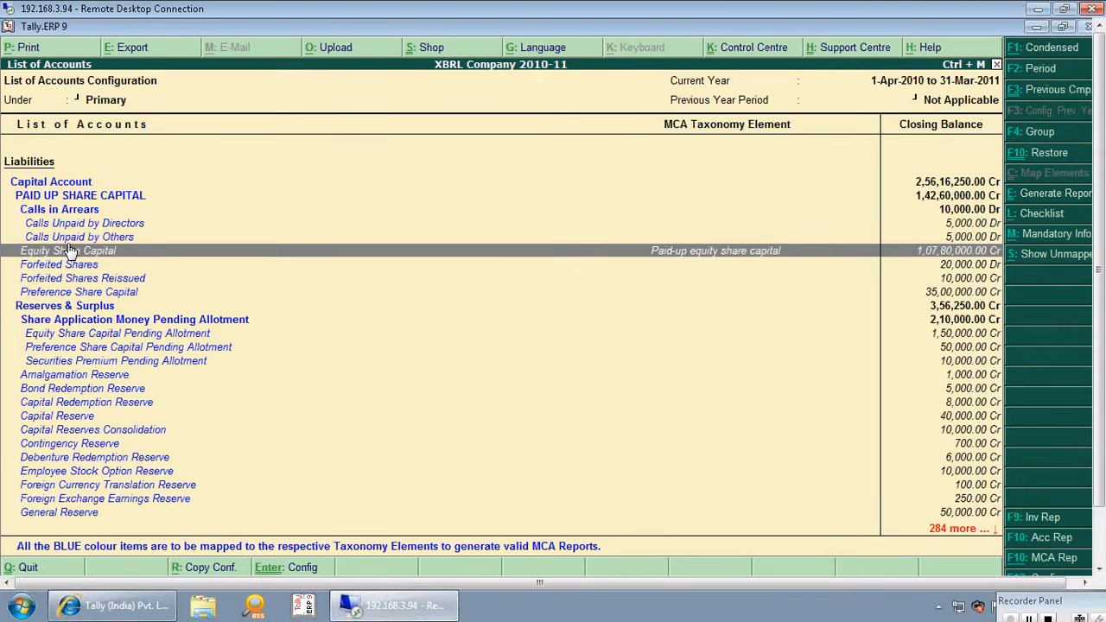
pyautogui.press('Down')
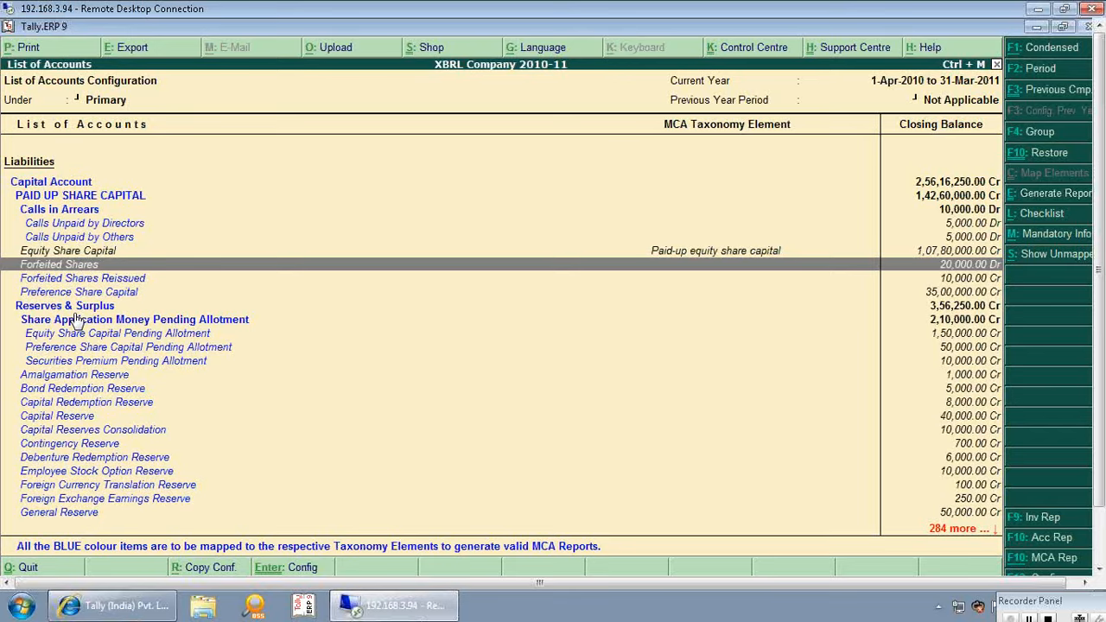
# - Select the Amalgamation Reserve, Bond Redemption Reserve and Capital Redemption Reserve ledgers together and map them to the Subsidy incentive reserve element
pyautogui.click(97, 378)
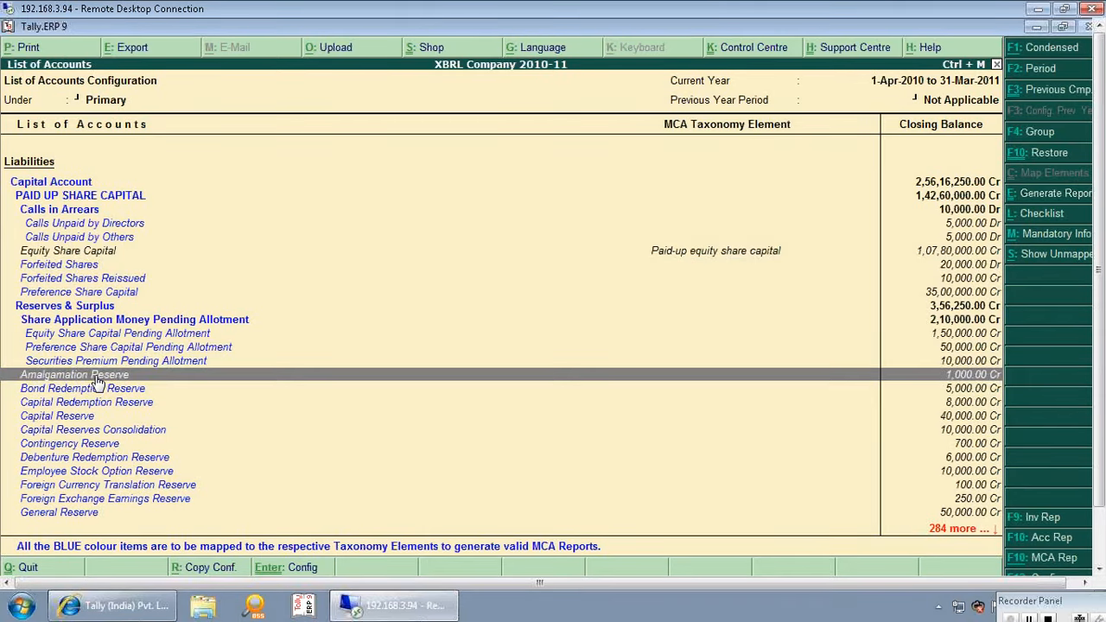
pyautogui.press('space')
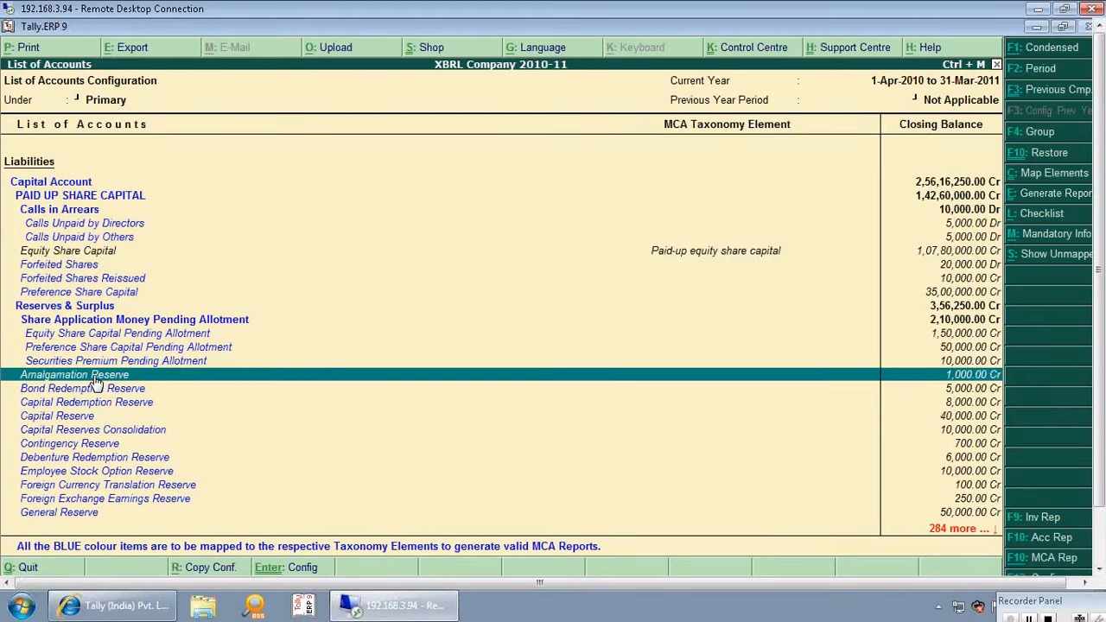
pyautogui.press('Down')
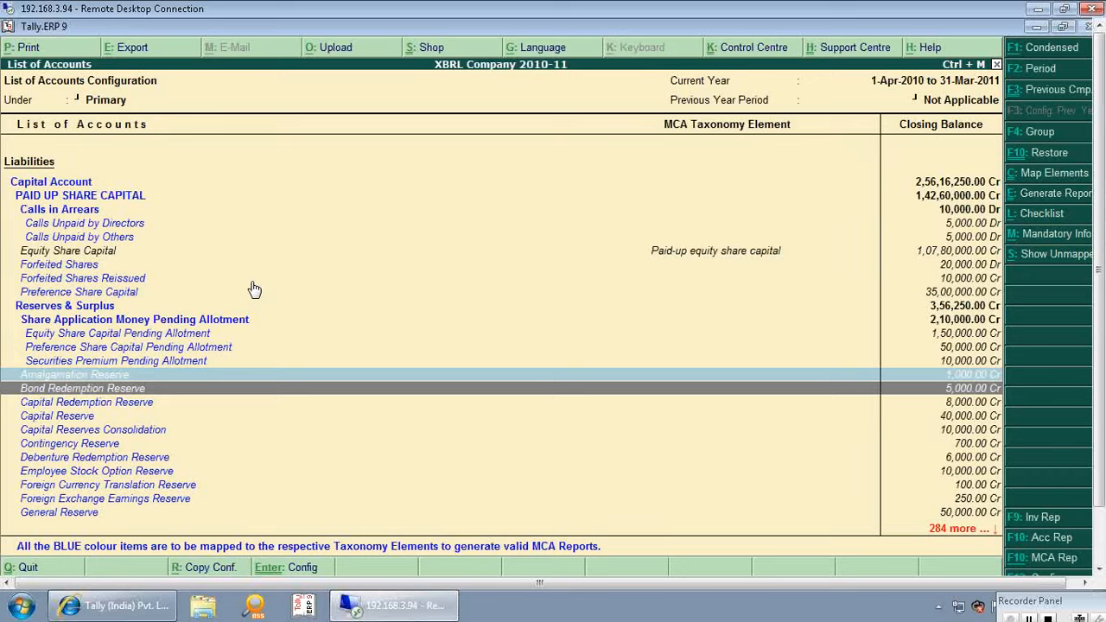
pyautogui.press('space')
pyautogui.press('Down')
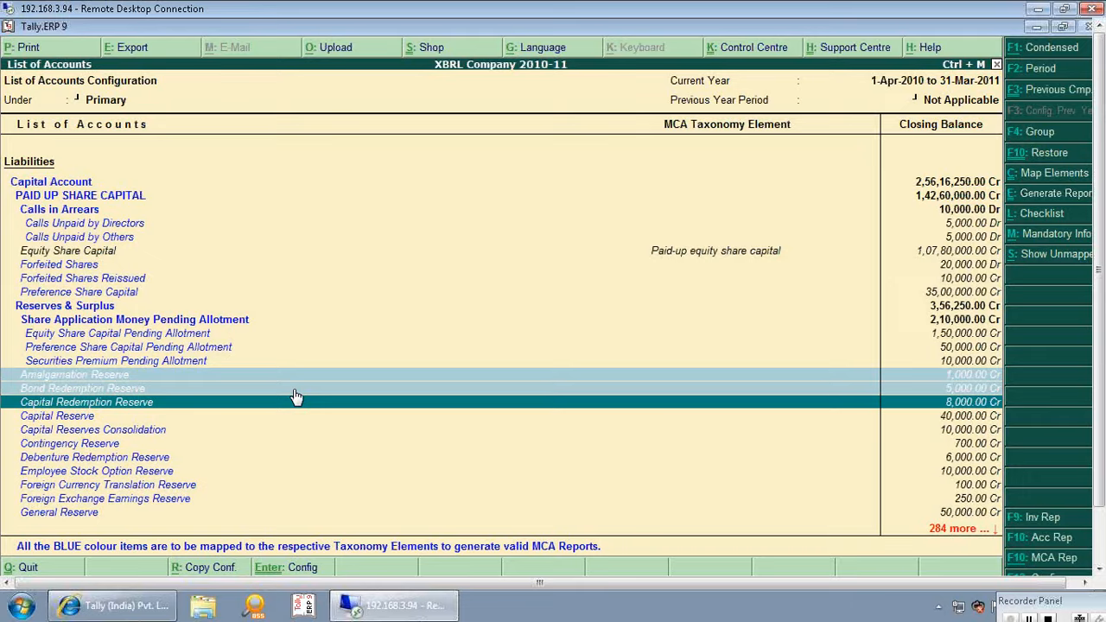
pyautogui.press('Return')
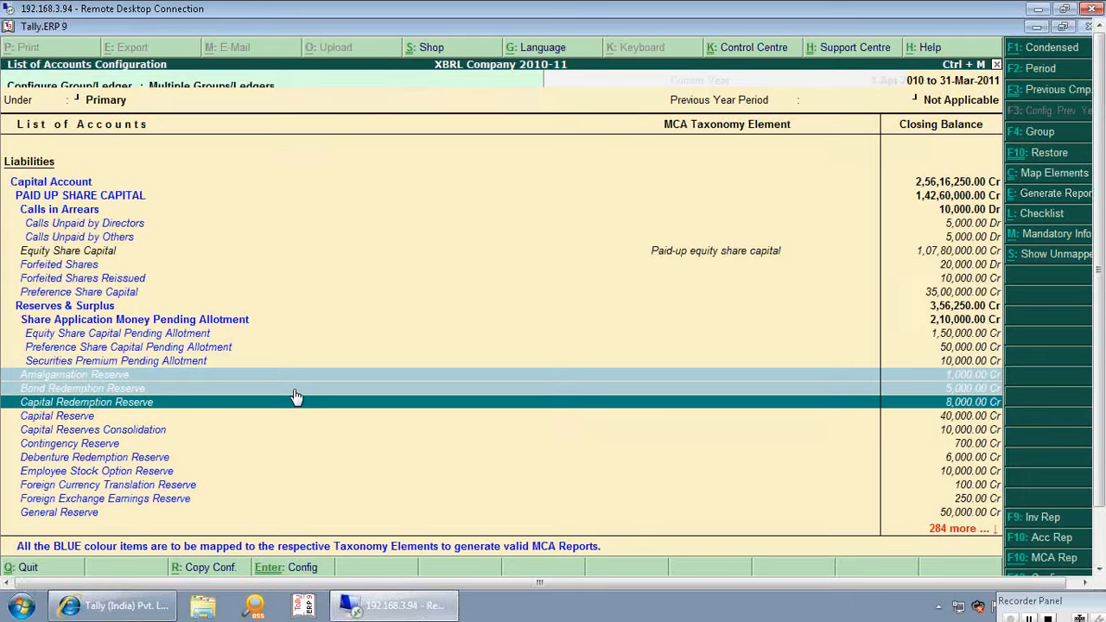
pyautogui.press('Down')
pyautogui.press('Down')
pyautogui.press('Down')
pyautogui.press('Down')
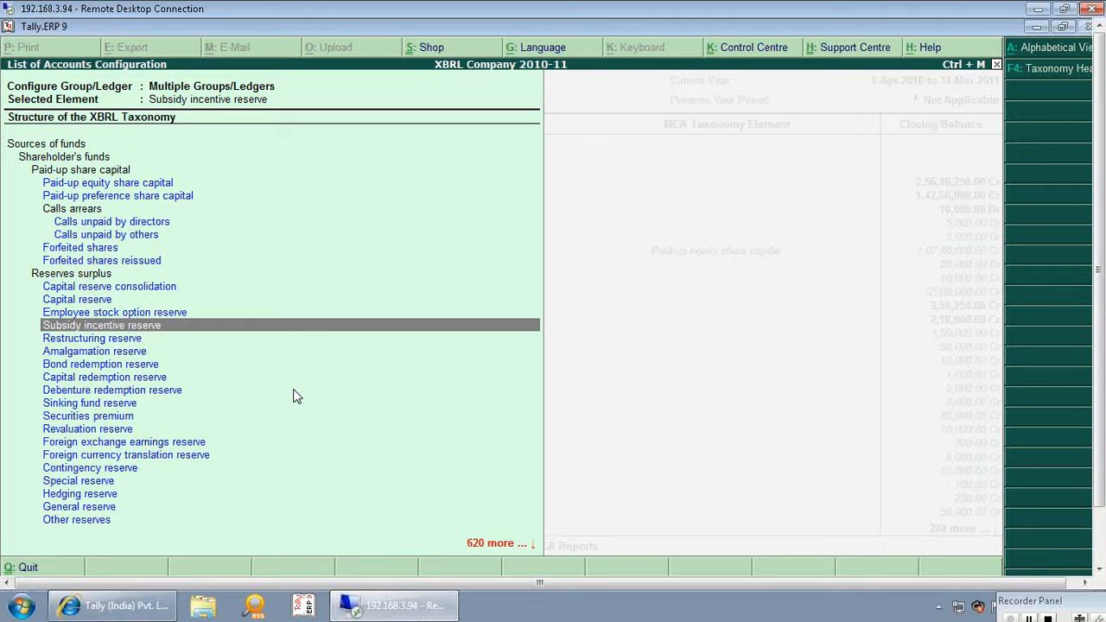
pyautogui.press('Return')
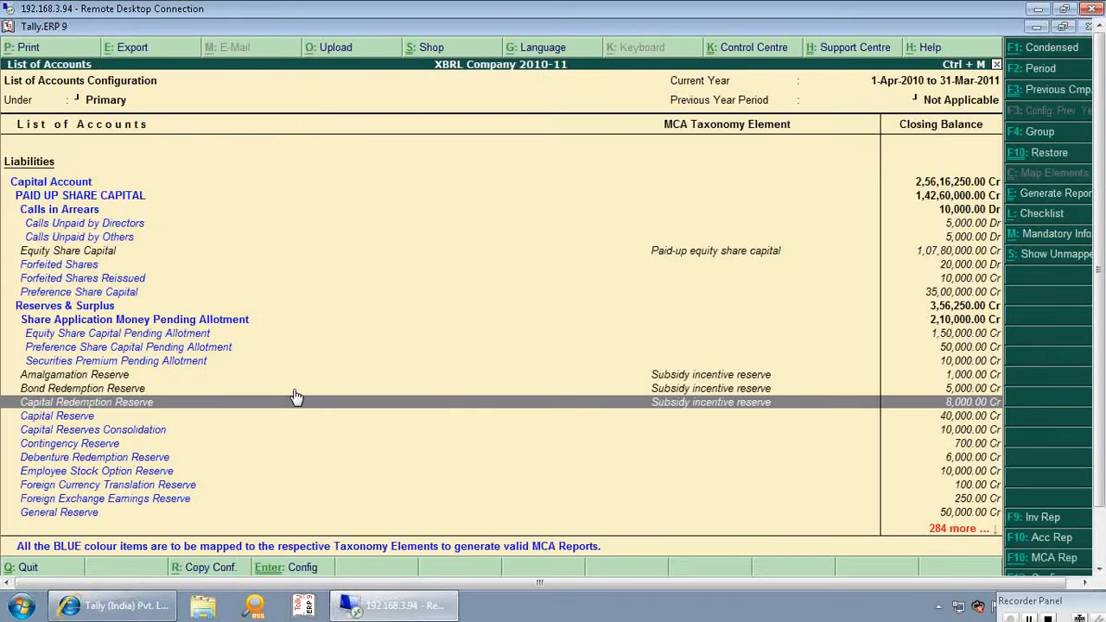
# - Map the Share Application Money Pending Allotment group to the Revaluation reserve element
pyautogui.press('Up')
pyautogui.press('Up')
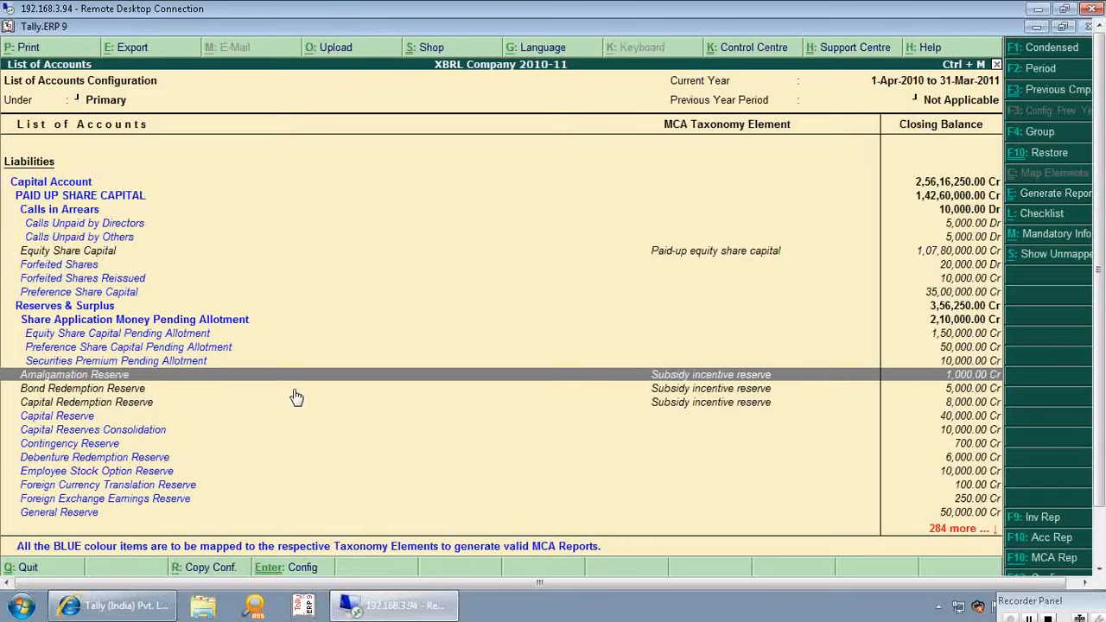
pyautogui.press('Up')
pyautogui.press('Up')
pyautogui.press('Up')
pyautogui.press('Up')
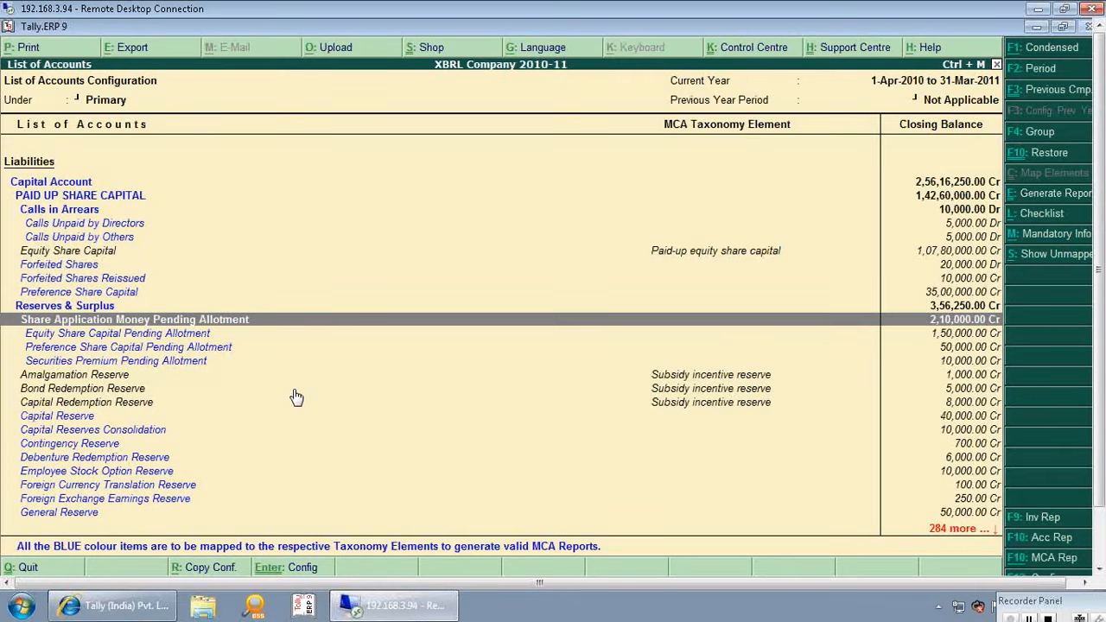
pyautogui.press('Return')
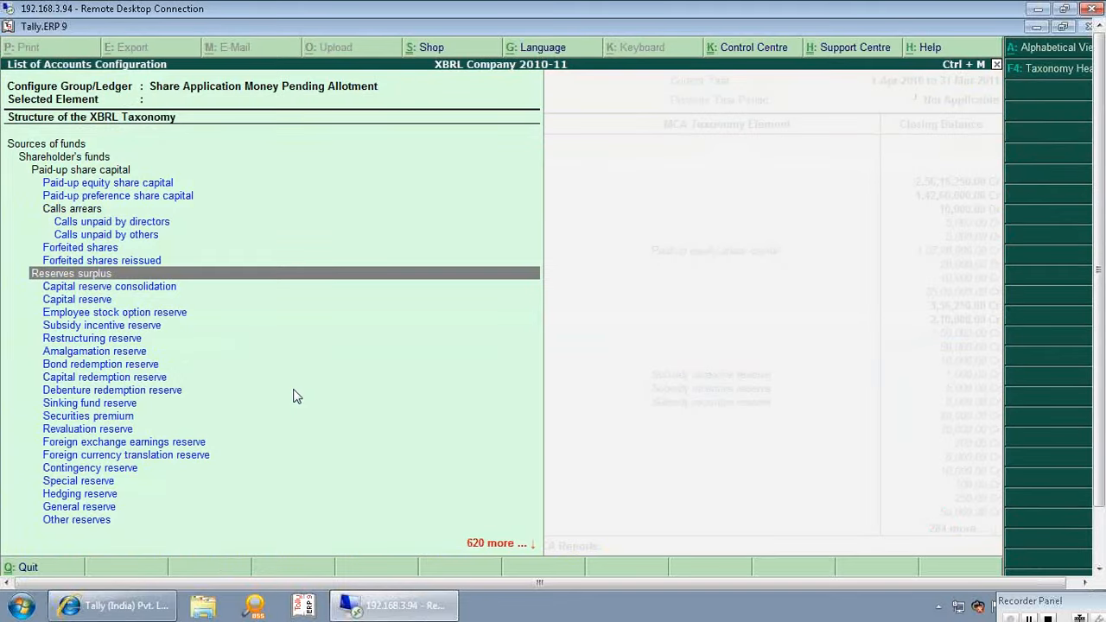
pyautogui.press('Down')
pyautogui.press('Down')
pyautogui.press('Down')
pyautogui.press('Down')
pyautogui.press('Down')
pyautogui.press('Down')
pyautogui.press('Down')
pyautogui.press('Down')
pyautogui.press('Down')
pyautogui.press('Down')
pyautogui.press('Down')
pyautogui.press('Down')
pyautogui.press('Down')
pyautogui.press('Down')
pyautogui.press('Down')
pyautogui.press('Down')
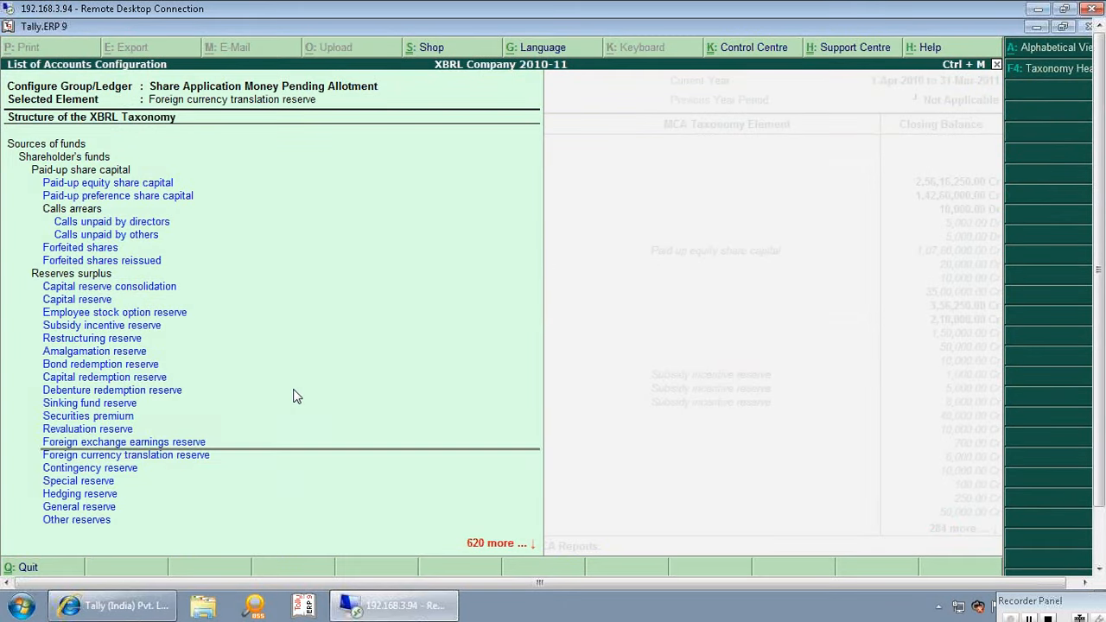
pyautogui.press('Up')
pyautogui.press('Up')
pyautogui.press('Up')
pyautogui.press('Up')
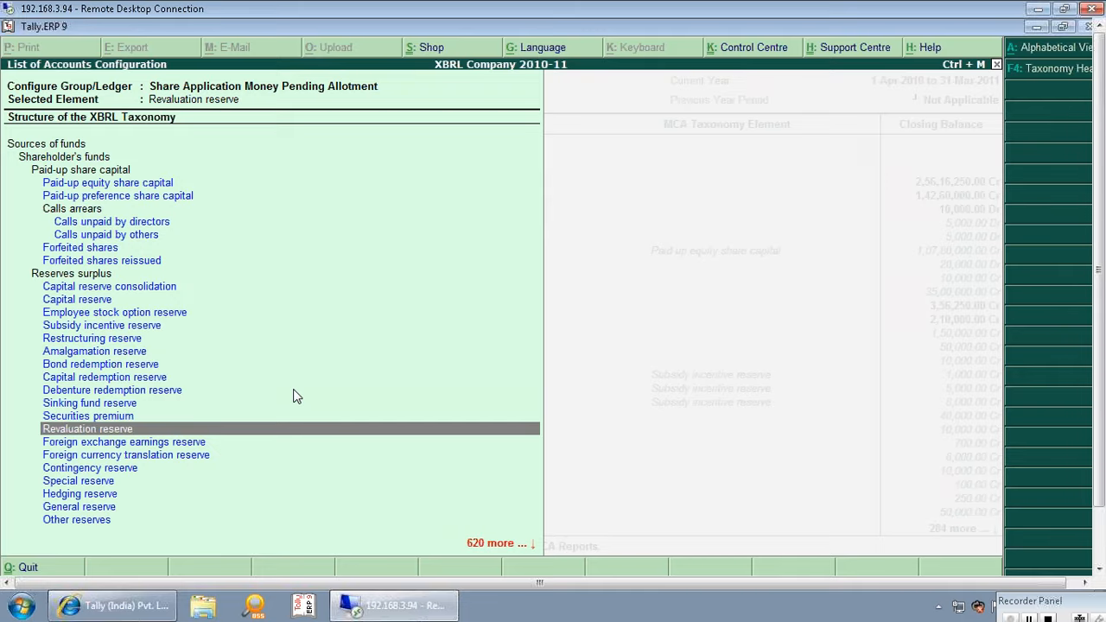
pyautogui.press('Return')
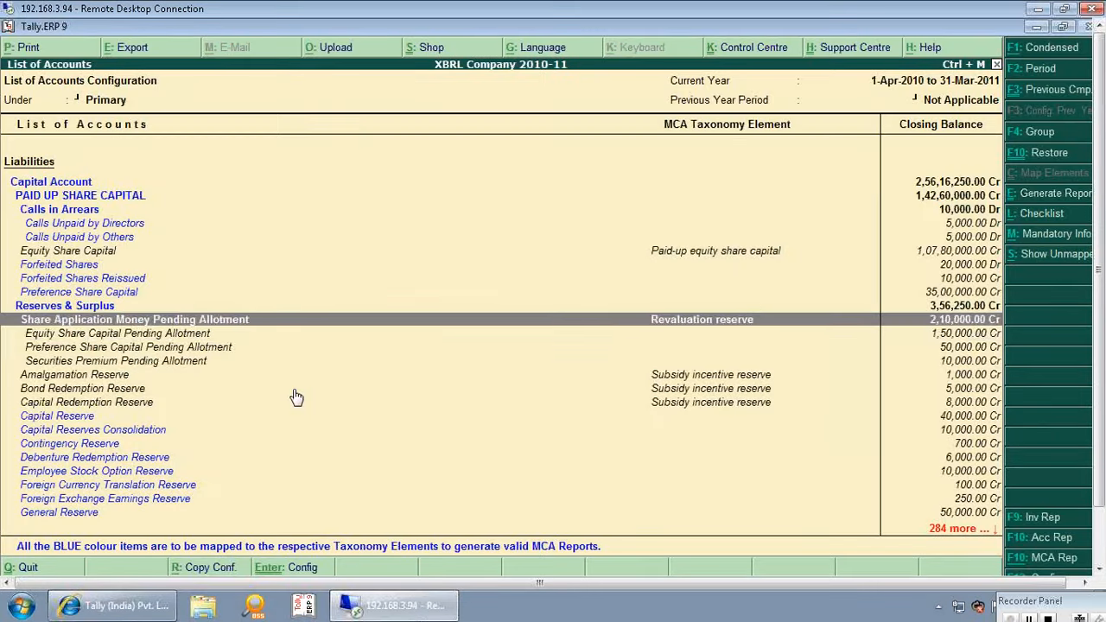
# - Look through the List of Accounts from the Share Application Money Pending Allotment ledgers down through liabilities and assets to the indirect incomes
pyautogui.press('Down')
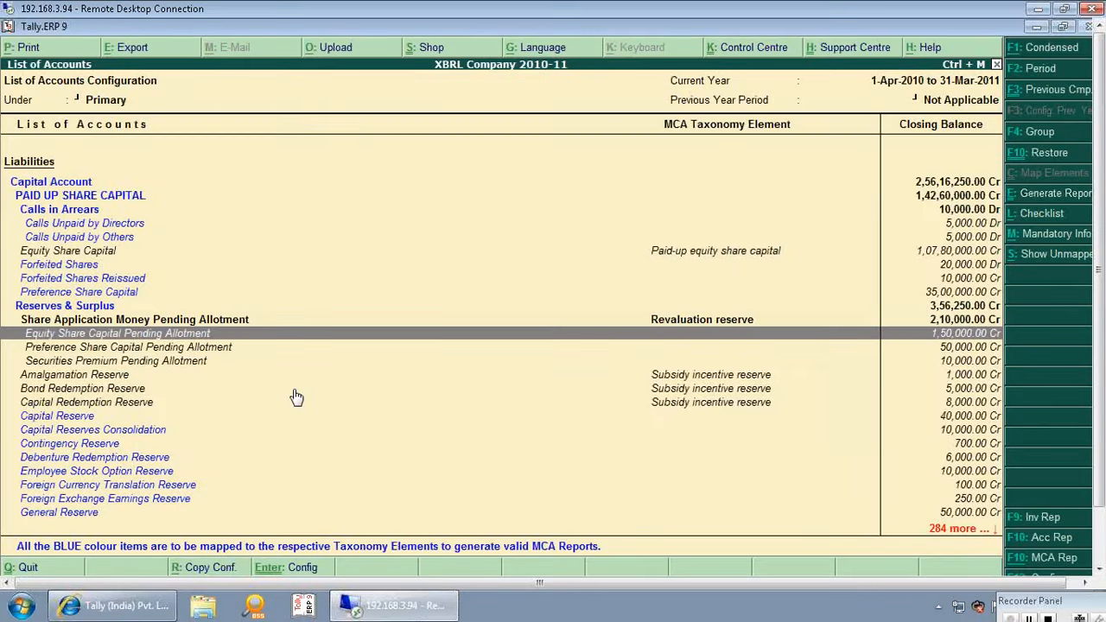
pyautogui.press('Down')
pyautogui.press('Up')
pyautogui.press('Up')
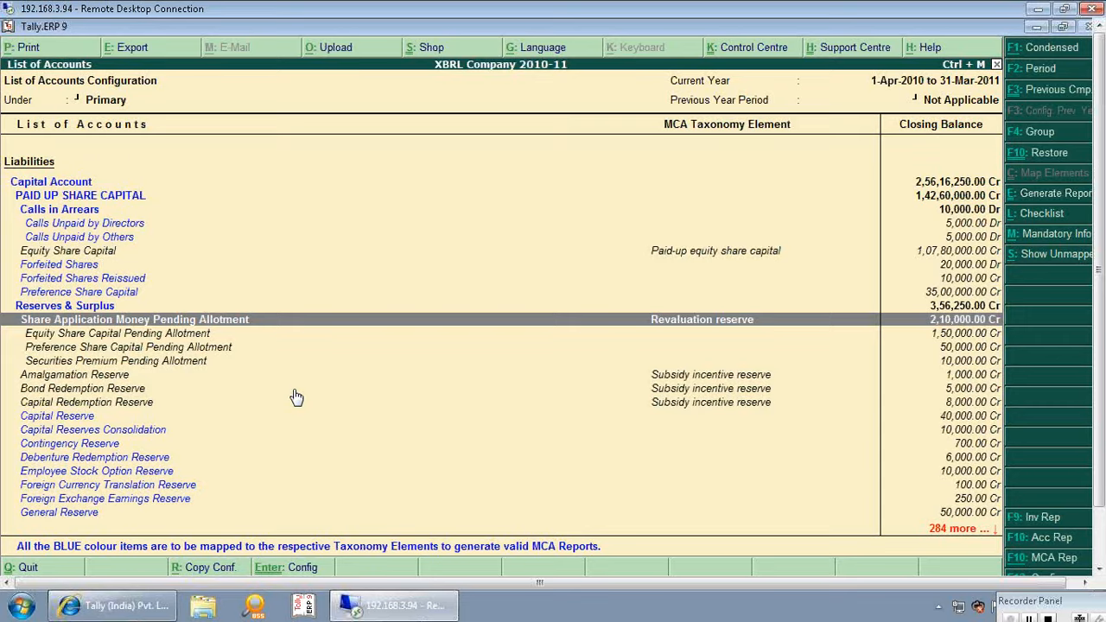
pyautogui.press('Down')
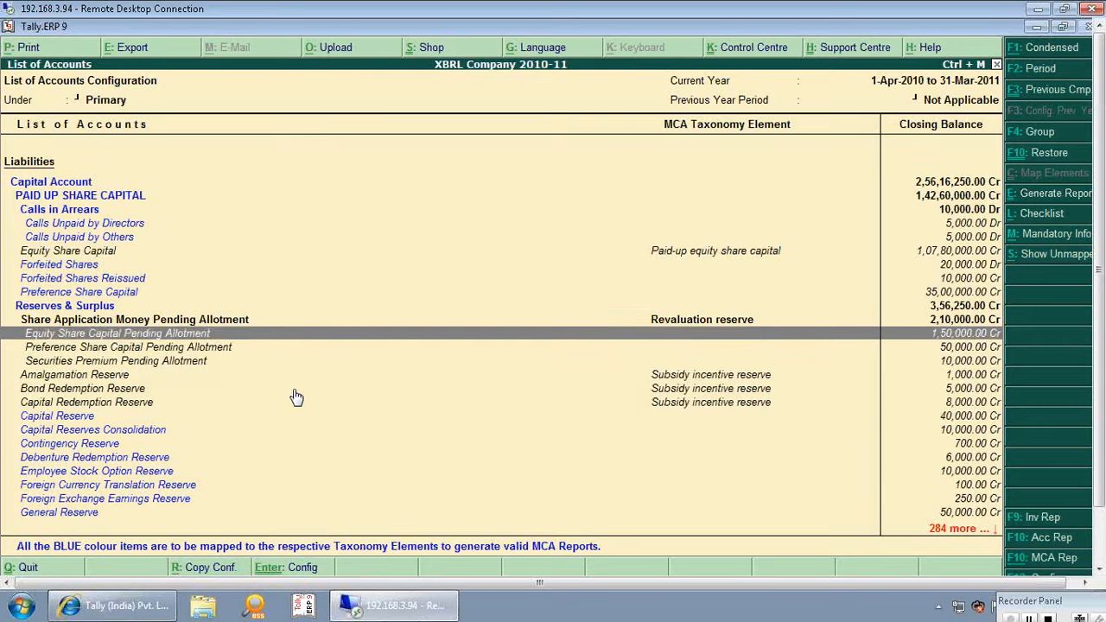
pyautogui.press('Down')
pyautogui.press('pagedown')
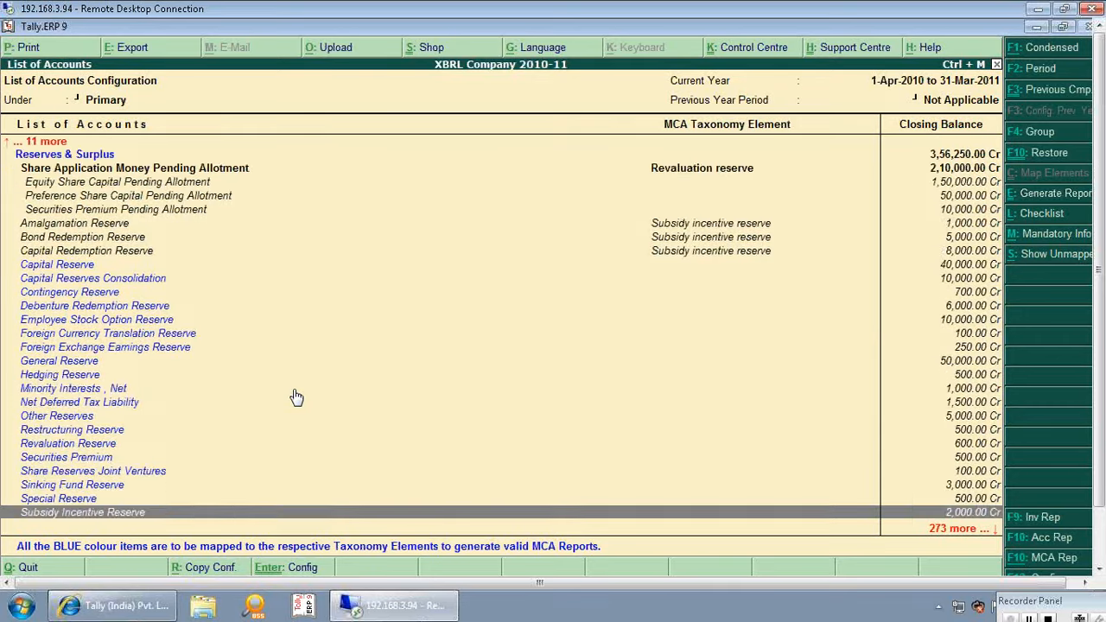
pyautogui.press('Down')
pyautogui.press('pagedown')
pyautogui.press('Down')
pyautogui.press('Down')
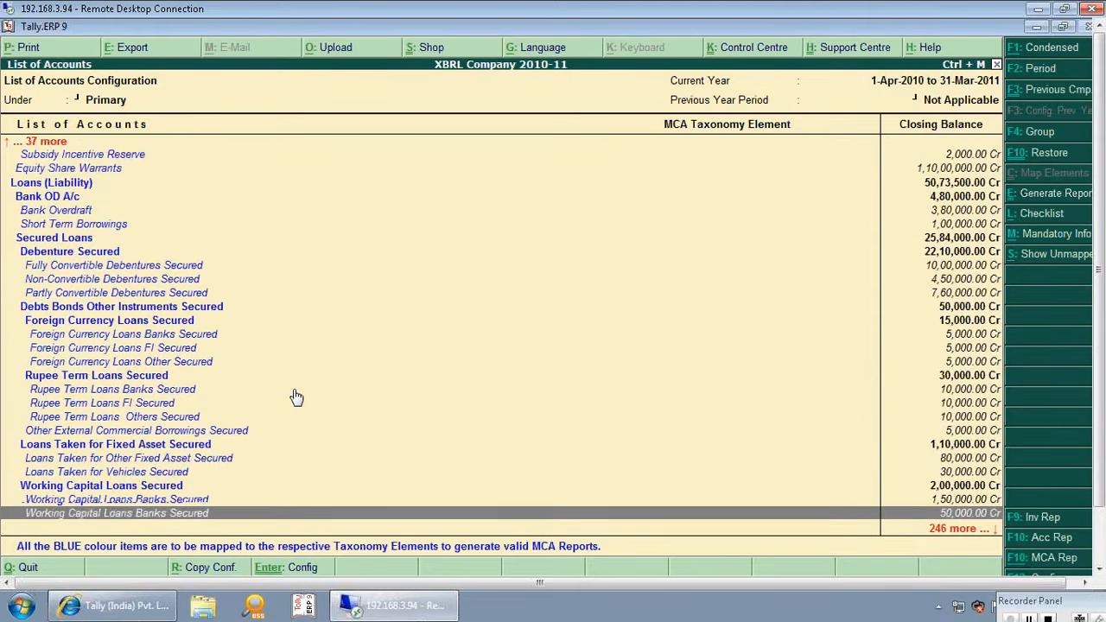
pyautogui.press('Down')
pyautogui.press('Down')
pyautogui.press('Down')
pyautogui.press('Down')
pyautogui.press('Down')
pyautogui.press('Down')
pyautogui.press('Down')
pyautogui.press('Down')
pyautogui.press('Down')
pyautogui.press('Down')
pyautogui.press('Down')
pyautogui.press('Down')
pyautogui.press('Down')
pyautogui.press('Down')
pyautogui.press('Down')
pyautogui.press('Down')
pyautogui.press('Down')
pyautogui.press('Down')
pyautogui.press('Down')
pyautogui.press('Down')
pyautogui.press('Down')
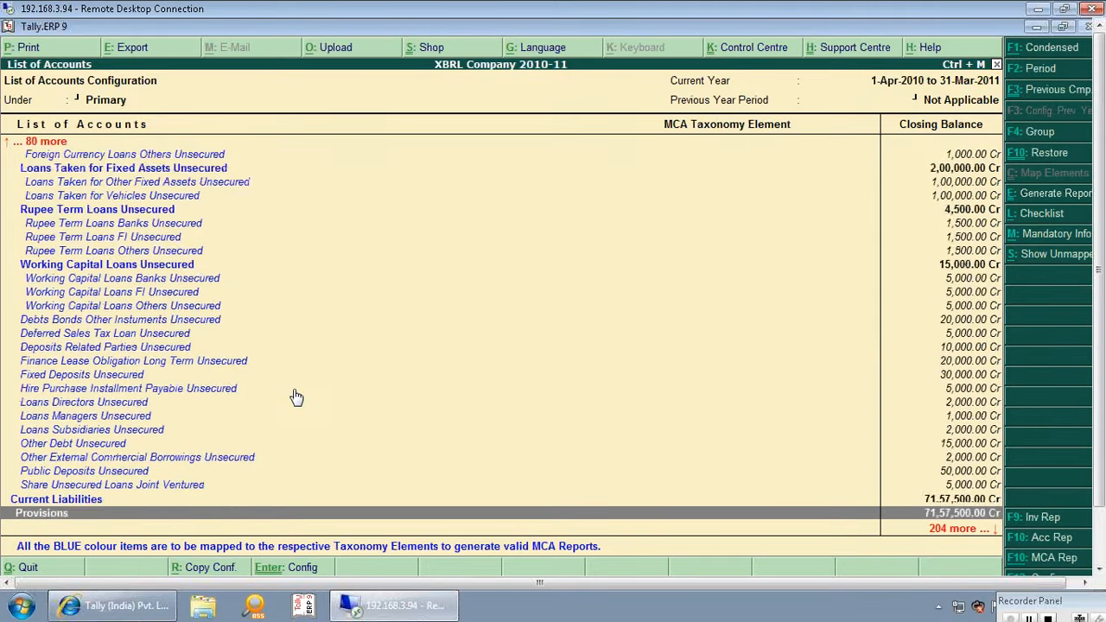
pyautogui.press('Down')
pyautogui.press('Down')
pyautogui.press('Down')
pyautogui.press('Down')
pyautogui.press('Down')
pyautogui.press('Down')
pyautogui.press('Down')
pyautogui.press('Down')
pyautogui.press('Down')
pyautogui.press('Down')
pyautogui.press('Down')
pyautogui.press('Down')
pyautogui.press('Down')
pyautogui.press('Down')
pyautogui.press('Down')
pyautogui.press('Down')
pyautogui.press('Down')
pyautogui.press('Down')
pyautogui.press('Down')
pyautogui.press('Down')
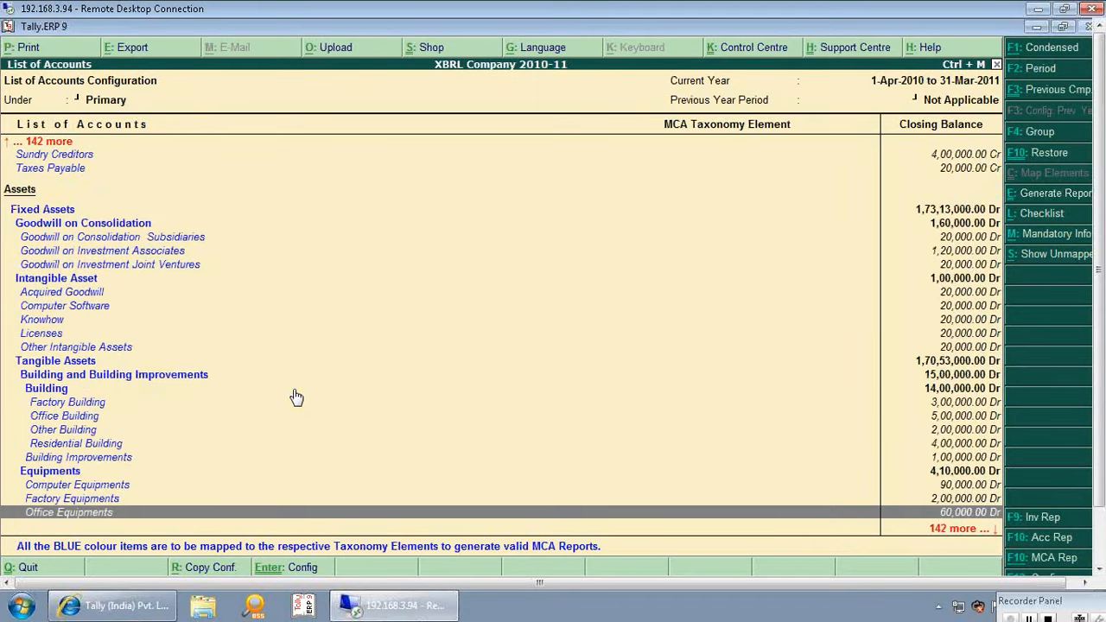
pyautogui.press('Down')
pyautogui.press('Down')
pyautogui.press('Down')
pyautogui.press('Down')
pyautogui.press('Down')
pyautogui.press('Down')
pyautogui.press('Down')
pyautogui.press('Down')
pyautogui.press('Down')
pyautogui.press('Down')
pyautogui.press('Down')
pyautogui.press('Down')
pyautogui.press('Down')
pyautogui.press('Down')
pyautogui.press('Down')
pyautogui.press('Down')
pyautogui.press('Down')
pyautogui.press('Down')
pyautogui.press('Down')
pyautogui.press('Down')
pyautogui.press('Down')
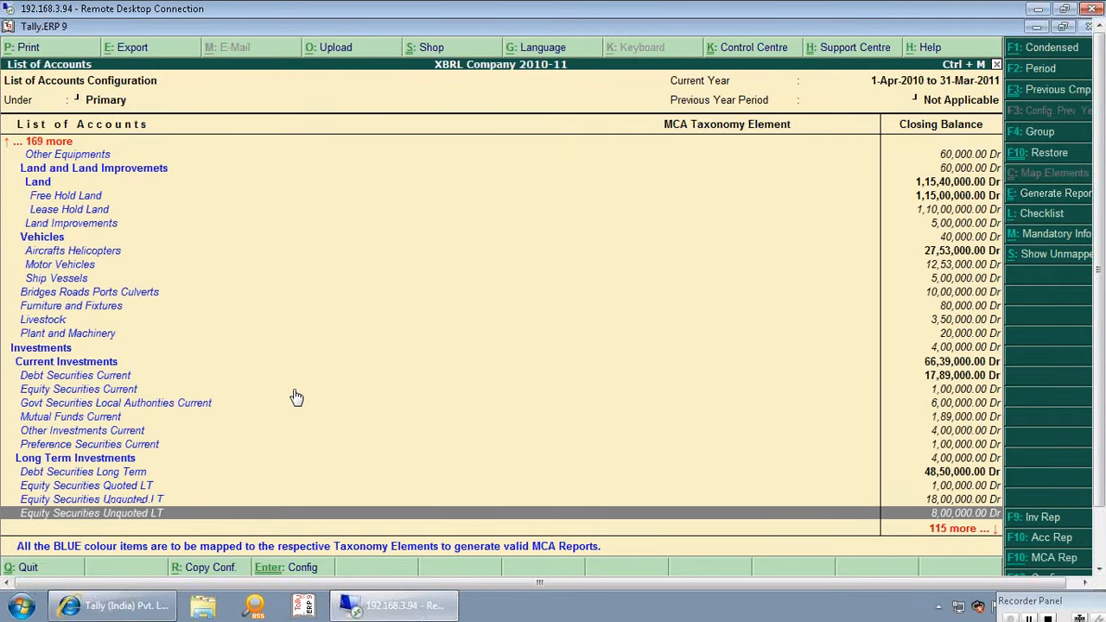
pyautogui.press('Down')
pyautogui.press('Down')
pyautogui.press('Down')
pyautogui.press('Down')
pyautogui.press('Down')
pyautogui.press('Down')
pyautogui.press('Down')
pyautogui.press('Down')
pyautogui.press('Down')
pyautogui.press('Down')
pyautogui.press('Down')
pyautogui.press('Down')
pyautogui.press('Down')
pyautogui.press('Down')
pyautogui.press('Down')
pyautogui.press('Down')
pyautogui.press('Down')
pyautogui.press('Down')
pyautogui.press('Down')
pyautogui.press('Down')
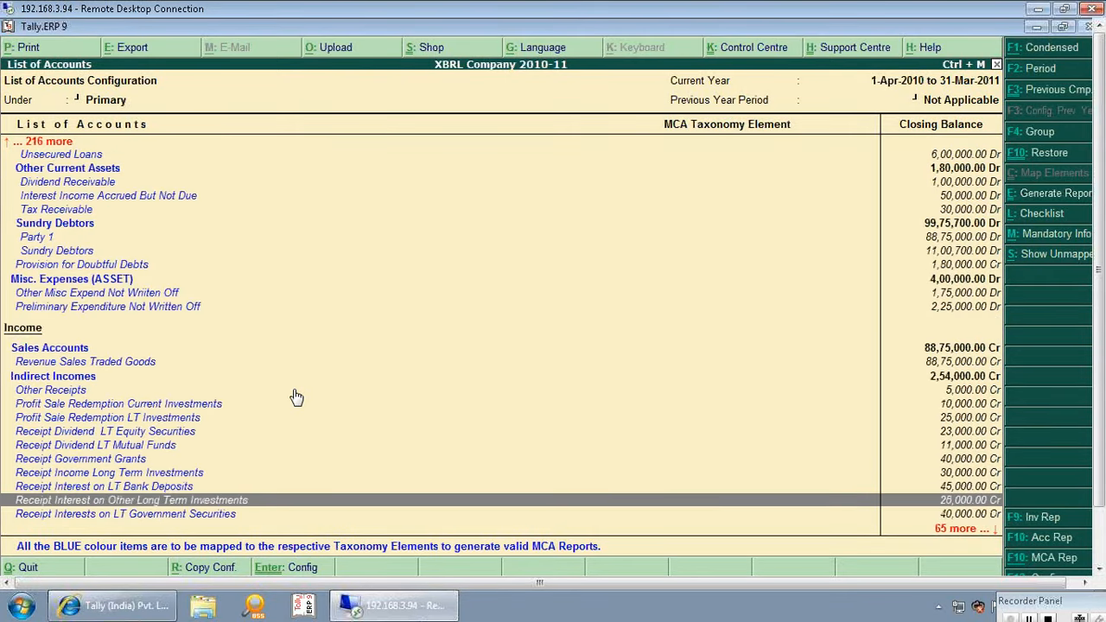
# - Configure the Sundry Debtors group with Sundry Debtors, gross (With Bifurcation) and enable ledger classification to open its agewise bifurcation
pyautogui.press('Up')
pyautogui.press('Up')
pyautogui.press('Up')
pyautogui.press('Up')
pyautogui.press('Up')
pyautogui.press('Up')
pyautogui.press('Up')
pyautogui.press('Up')
pyautogui.press('Up')
pyautogui.press('Up')
pyautogui.press('Up')
pyautogui.press('Up')
pyautogui.press('Up')
pyautogui.press('Up')
pyautogui.press('Up')
pyautogui.press('Up')
pyautogui.press('Up')
pyautogui.press('Up')
pyautogui.press('Up')
pyautogui.press('Up')
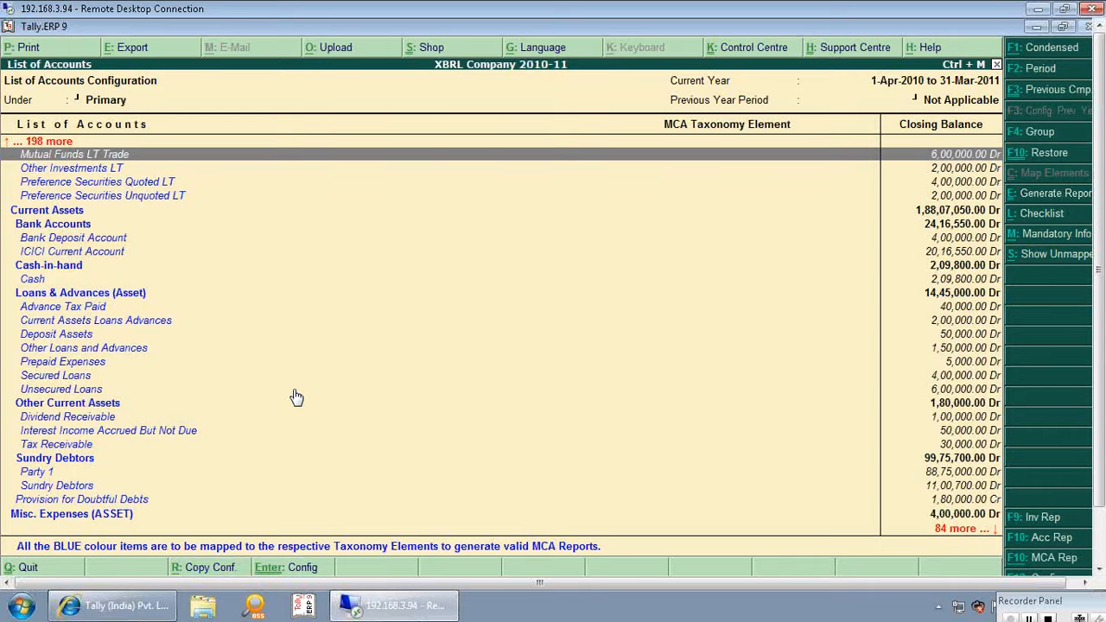
pyautogui.press('Down')
pyautogui.press('Down')
pyautogui.press('Down')
pyautogui.press('Down')
pyautogui.press('Down')
pyautogui.press('Down')
pyautogui.press('Down')
pyautogui.press('Down')
pyautogui.press('Down')
pyautogui.press('Down')
pyautogui.press('Down')
pyautogui.press('Down')
pyautogui.press('Down')
pyautogui.press('Down')
pyautogui.press('Down')
pyautogui.press('Down')
pyautogui.press('Down')
pyautogui.press('Down')
pyautogui.press('Down')
pyautogui.press('Down')
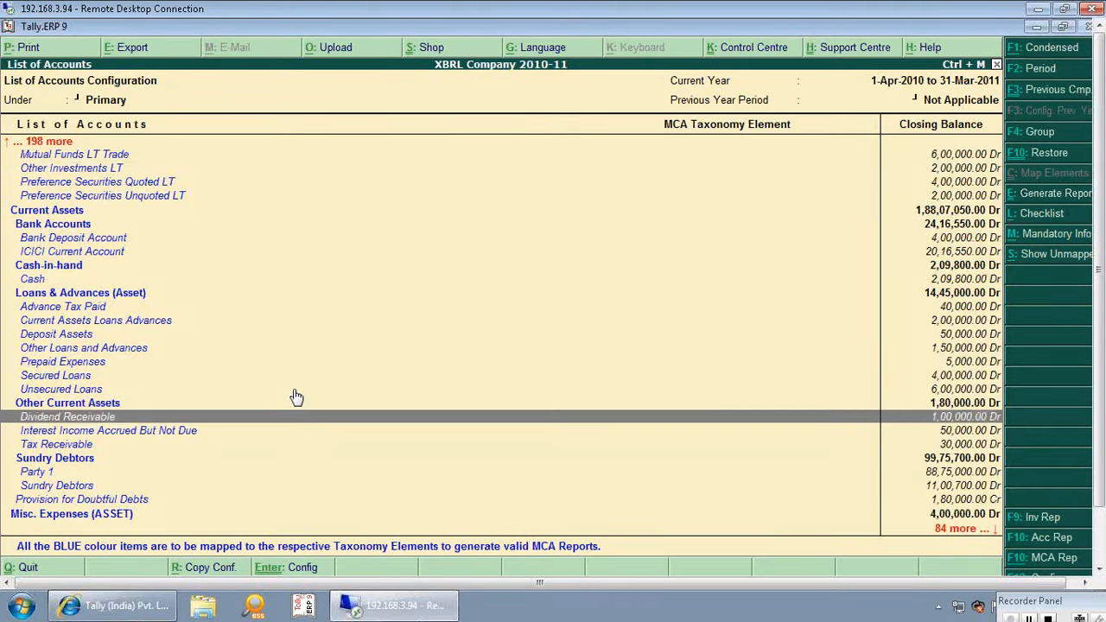
pyautogui.press('Up')
pyautogui.press('Up')
pyautogui.press('Up')
pyautogui.press('Up')
pyautogui.press('Up')
pyautogui.press('Up')
pyautogui.press('Up')
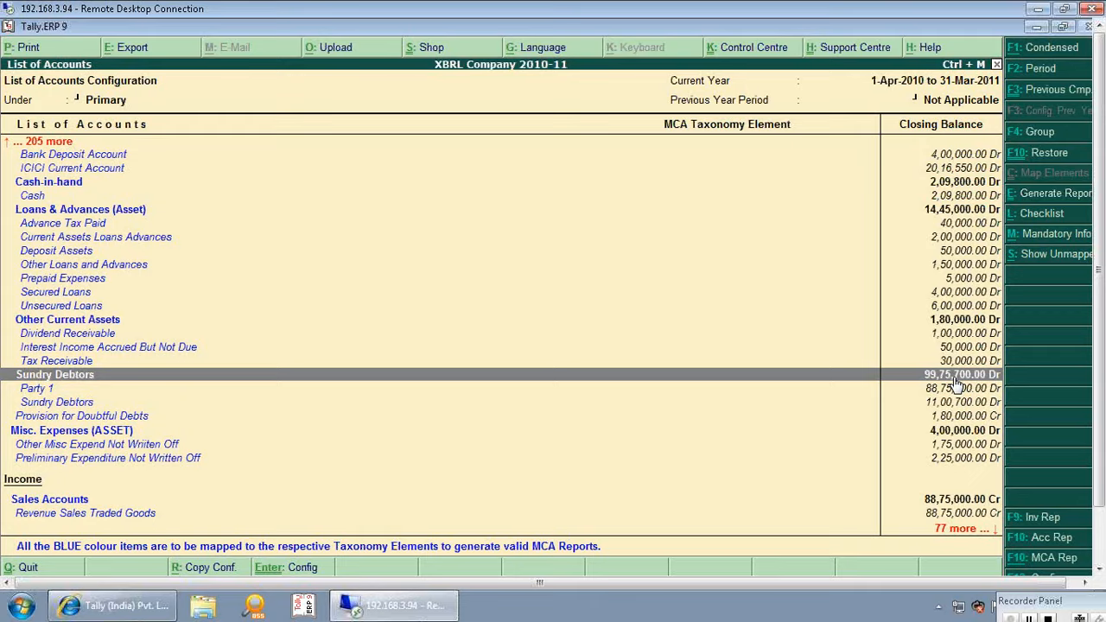
pyautogui.press('Return')
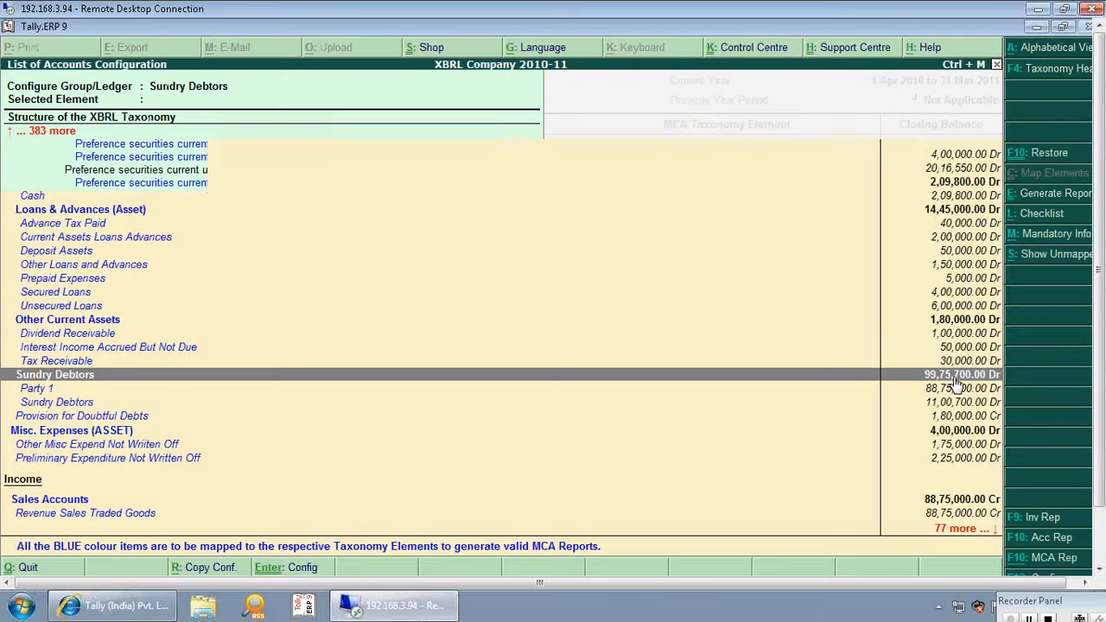
pyautogui.press('Down')
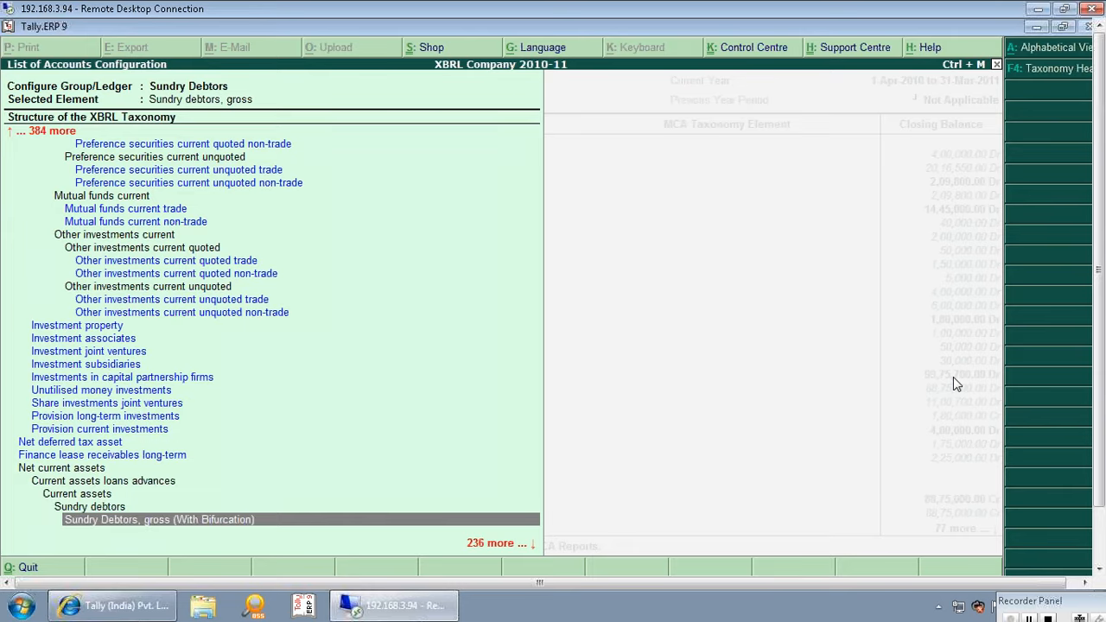
pyautogui.press('Return')
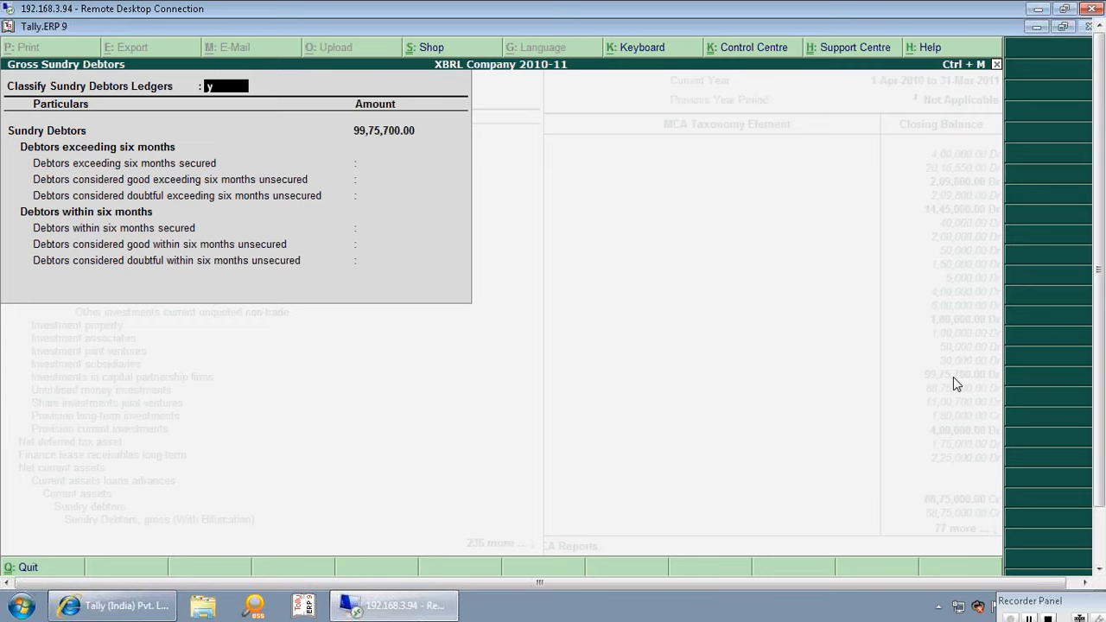
pyautogui.press('Return')
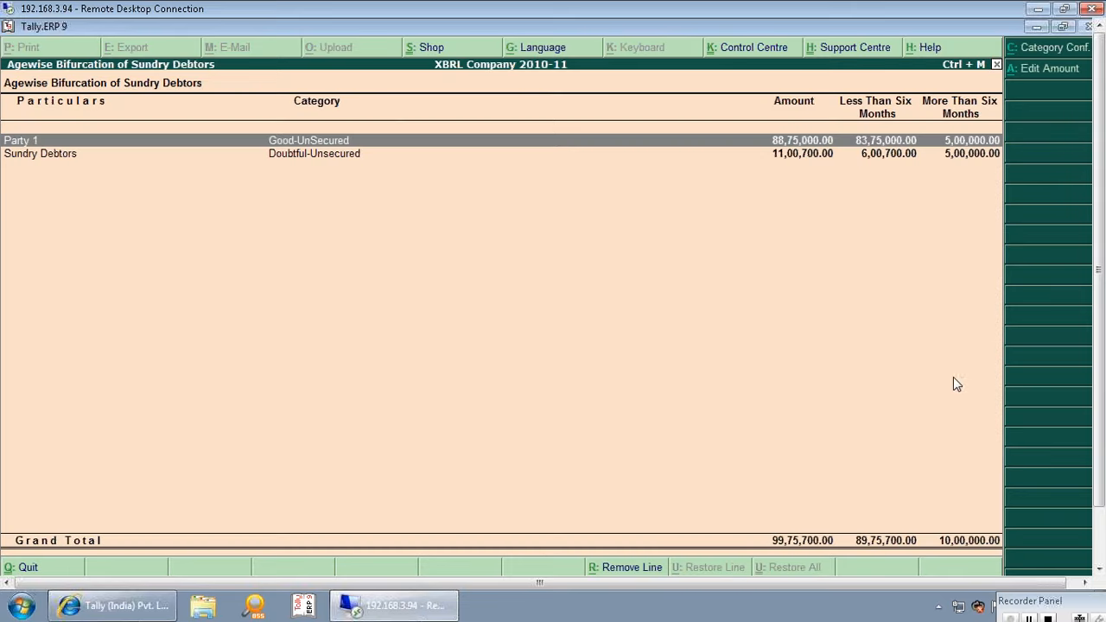
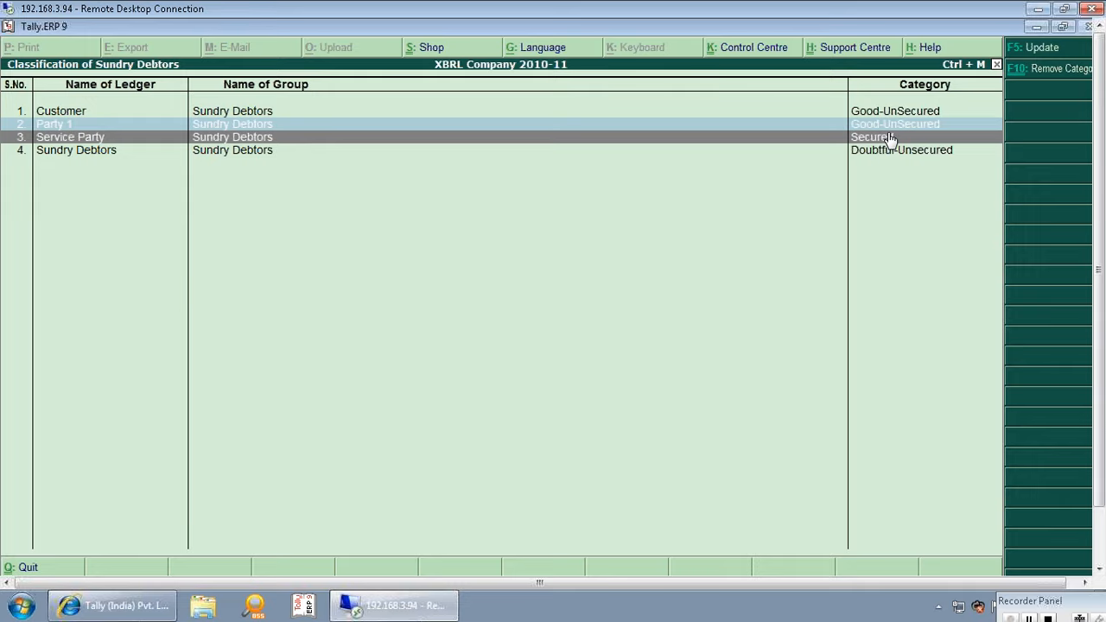
# - Set the category of the Party 1 ledger to Secured in the classification of sundry debtors and return to the agewise bifurcation
pyautogui.press('Return')
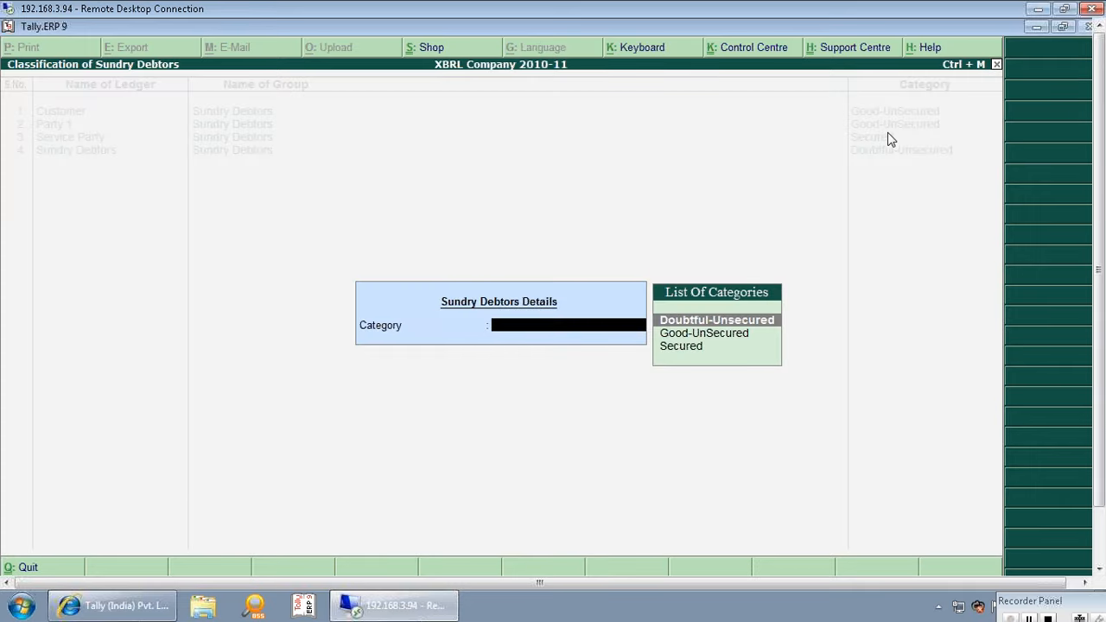
pyautogui.press('Down')
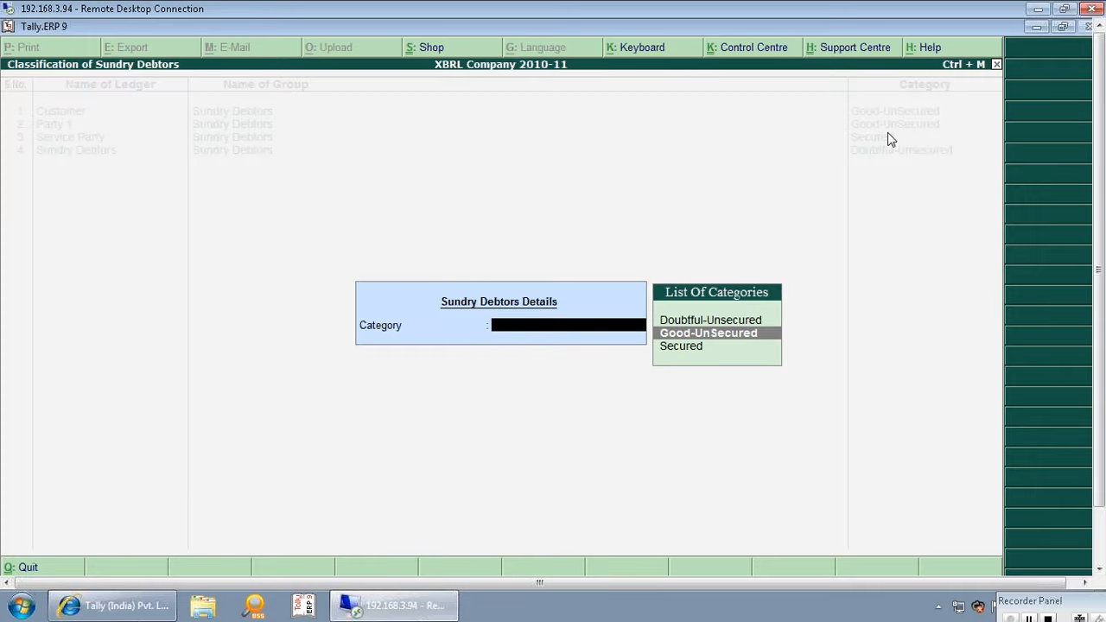
pyautogui.press('Down')
pyautogui.press('Up')
pyautogui.press('Up')
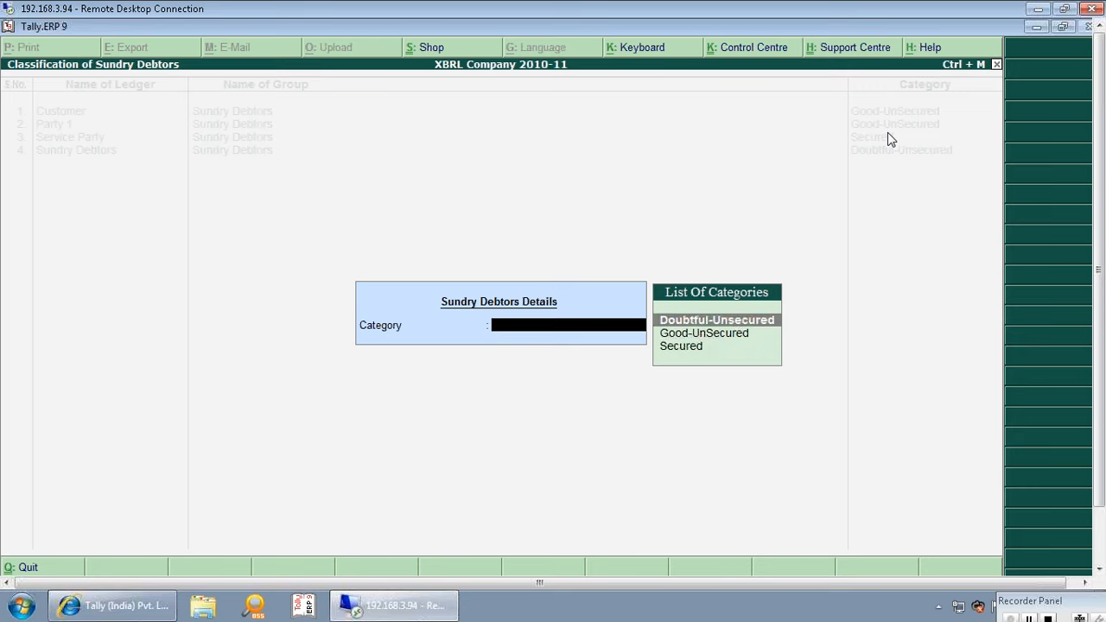
pyautogui.press('Down')
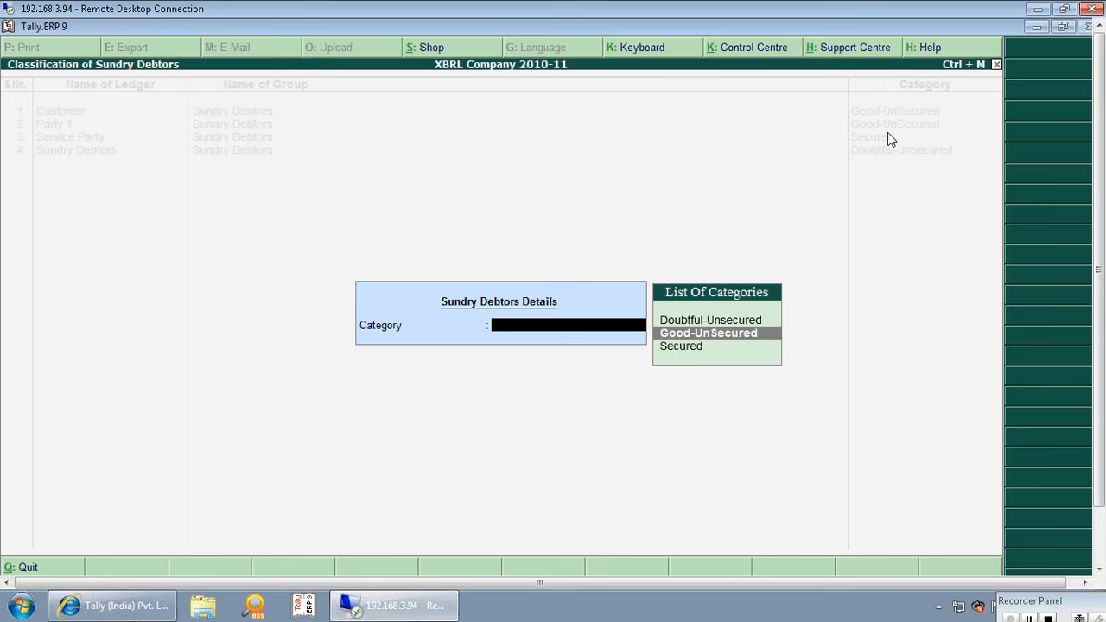
pyautogui.press('Down')
pyautogui.press('Return')
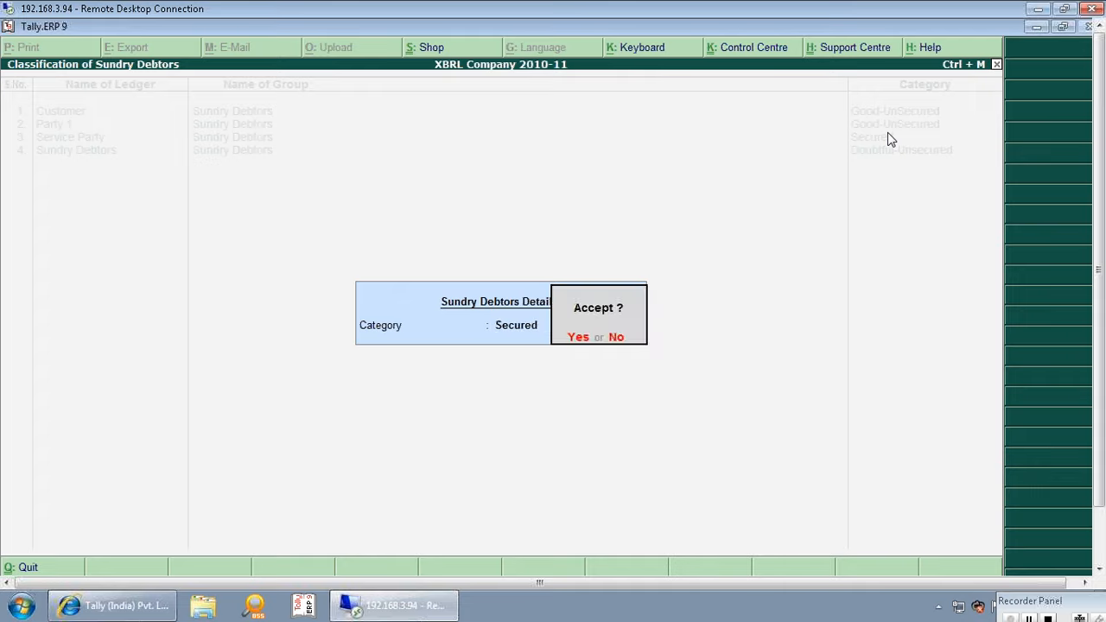
pyautogui.press('Return')
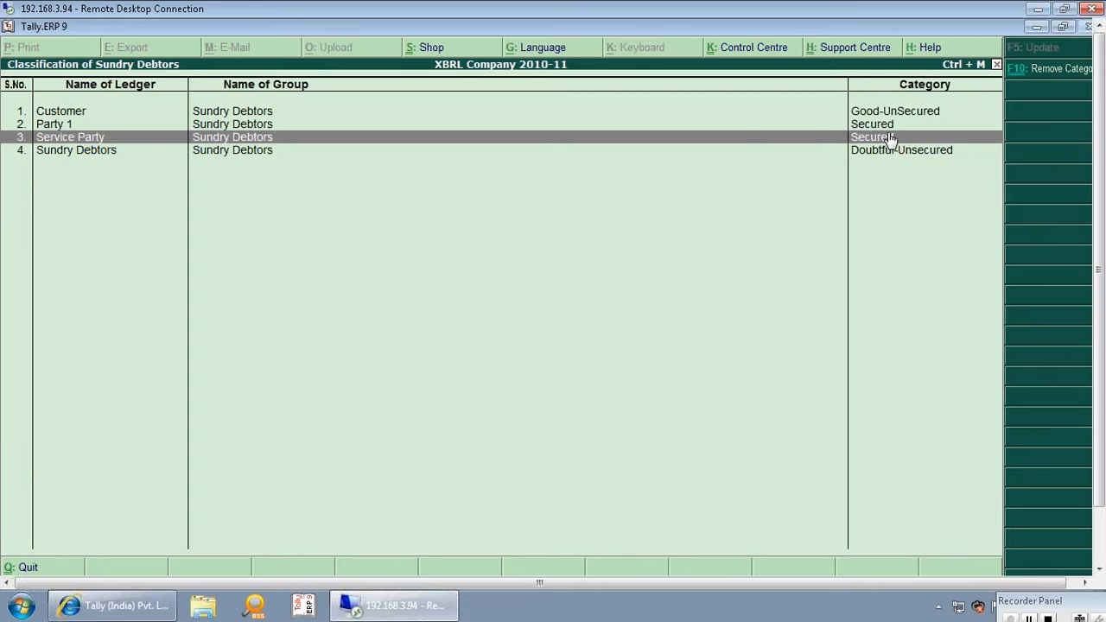
pyautogui.press('Escape')
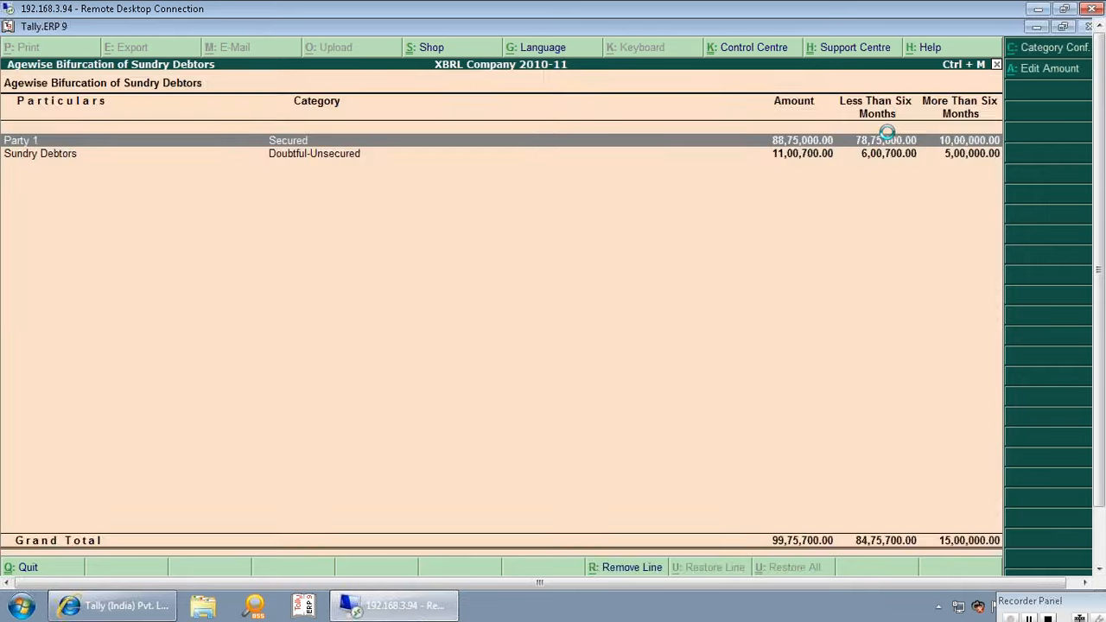
# - Quit the Gross Sundry Debtors details without accepting them and reselect the Sundry Debtors group in the List of Accounts
pyautogui.press('Escape')
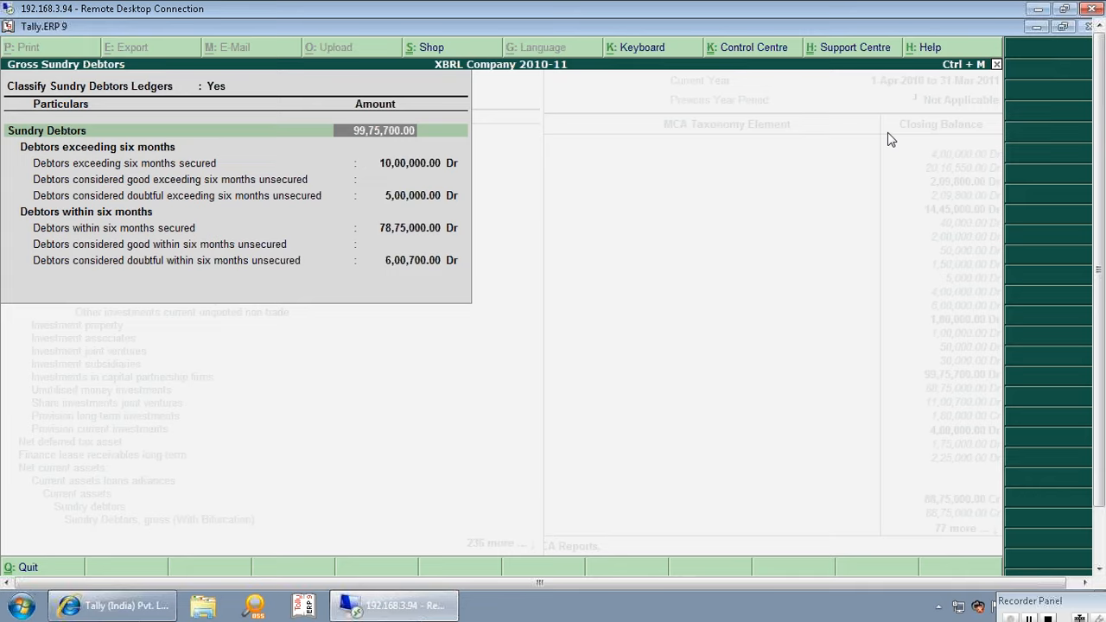
pyautogui.press('Escape')
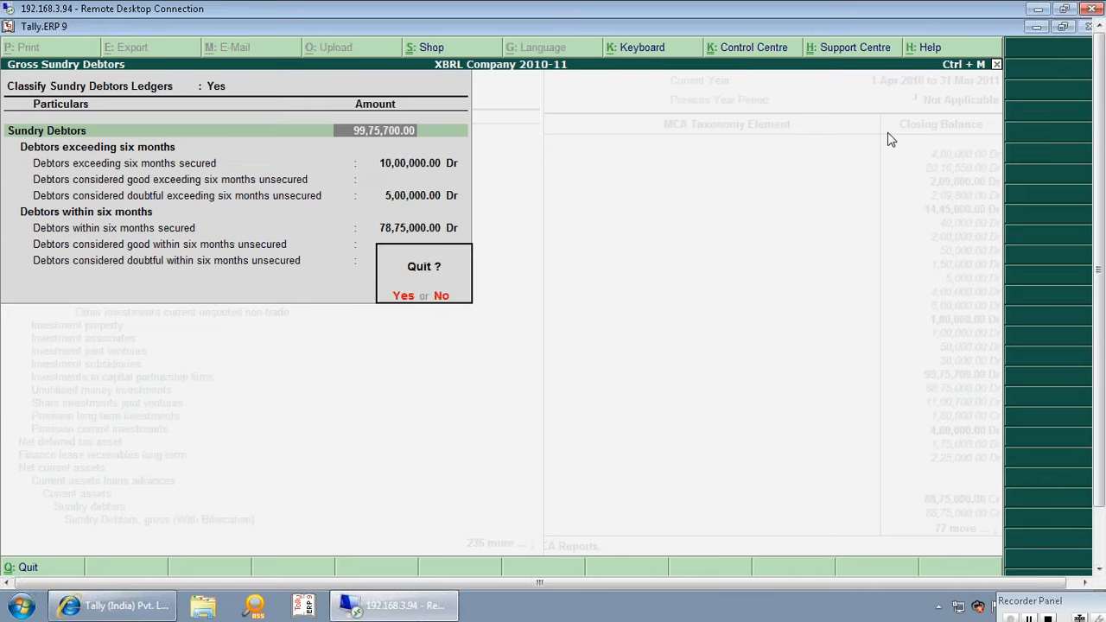
pyautogui.press('Return')
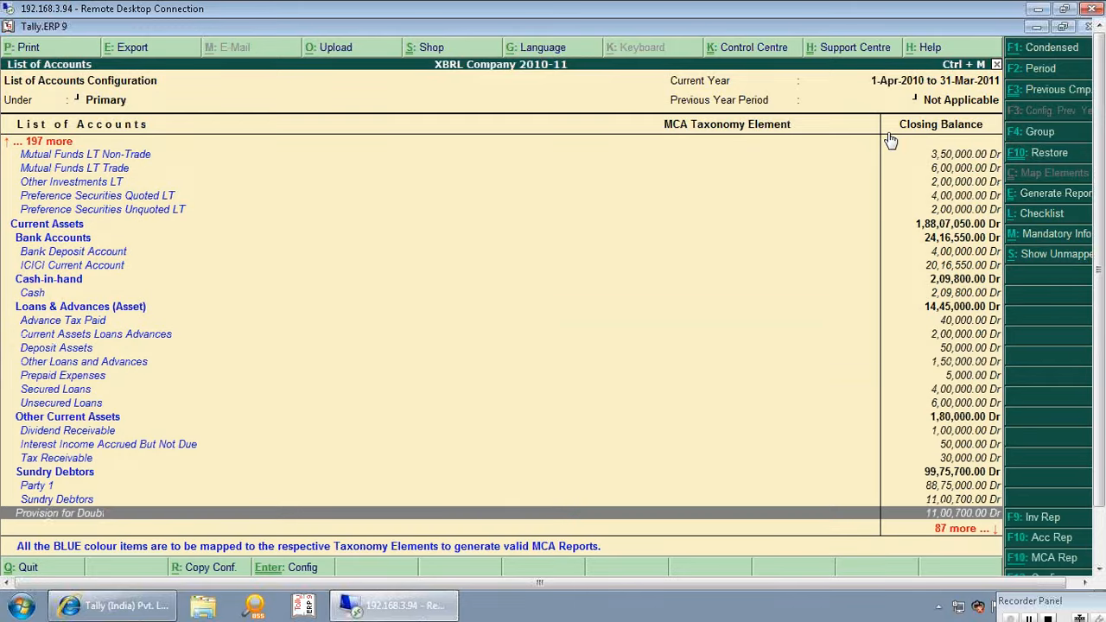
pyautogui.press('Up')
pyautogui.press('Up')
pyautogui.press('Up')
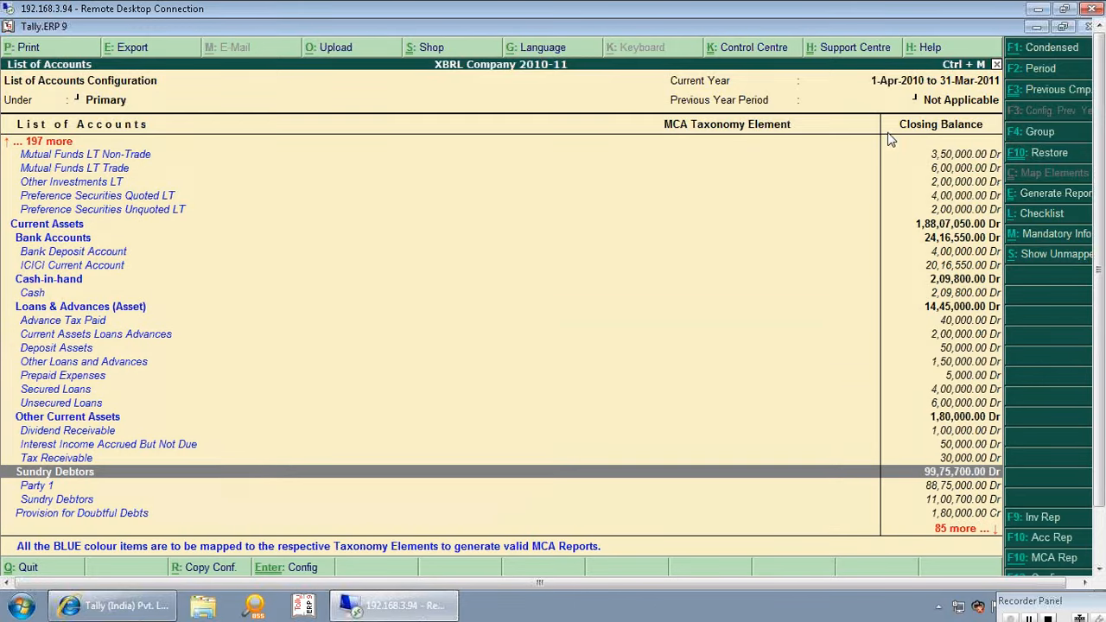
# - Map the Sundry Debtors group to Sundry Debtors, gross (With Bifurcation) with ledger classification enabled, and accept the agewise bifurcation
pyautogui.press('Return')
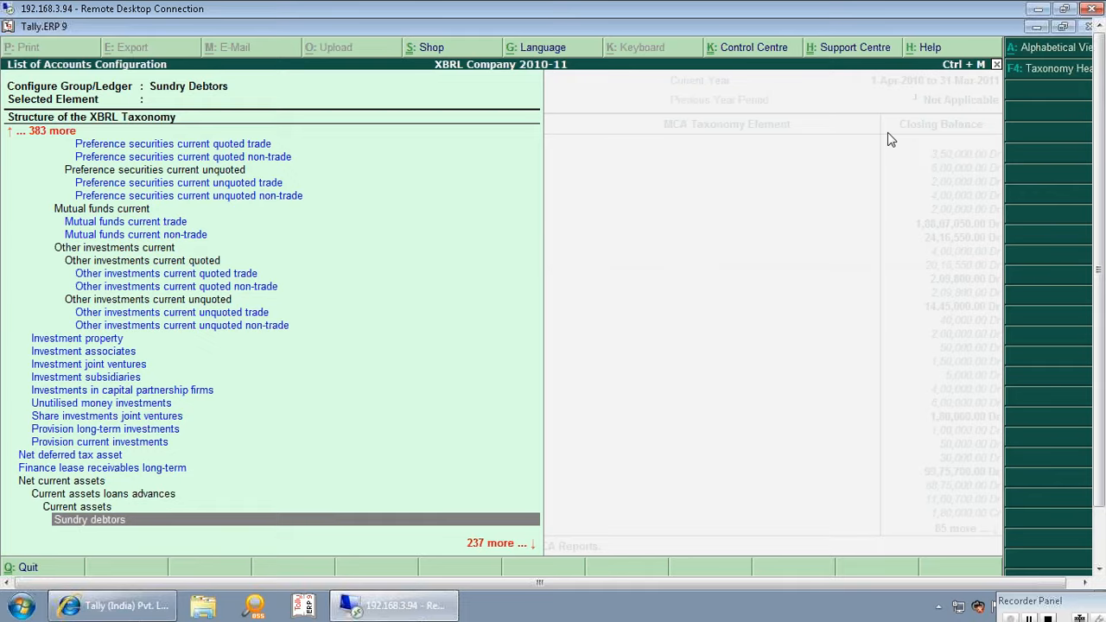
pyautogui.press('Down')
pyautogui.press('Return')
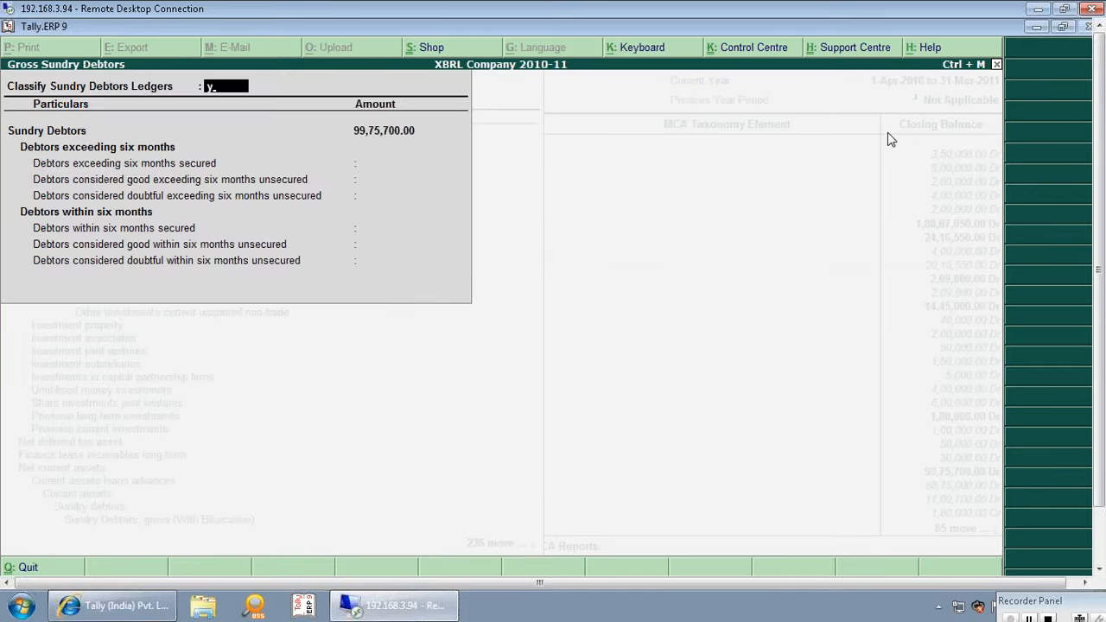
pyautogui.write('y')
pyautogui.press('Return')
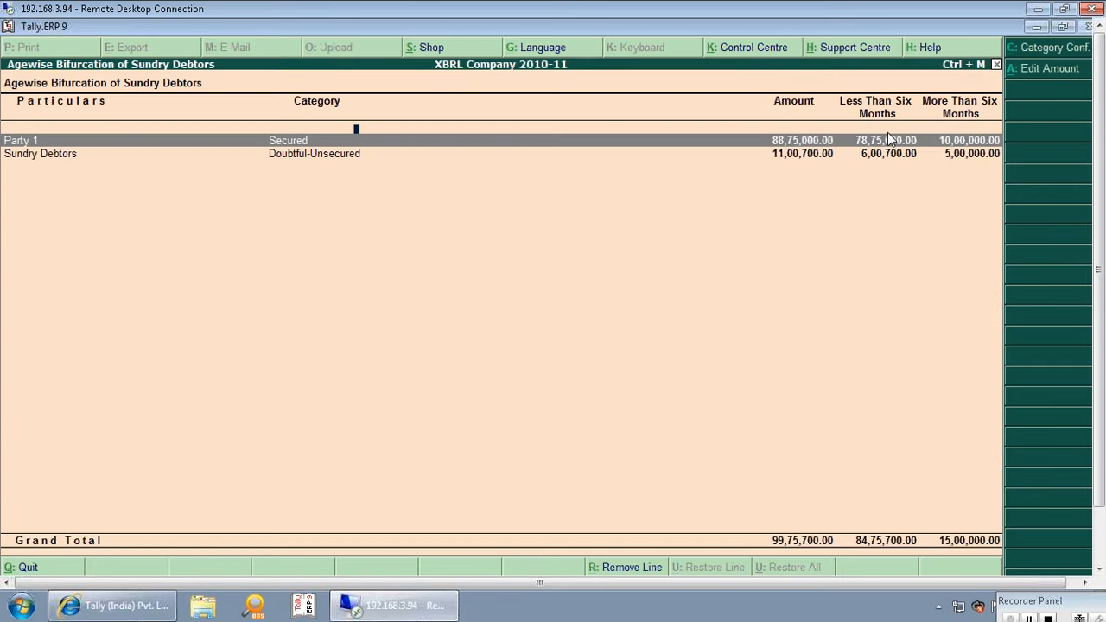
pyautogui.press('Escape')
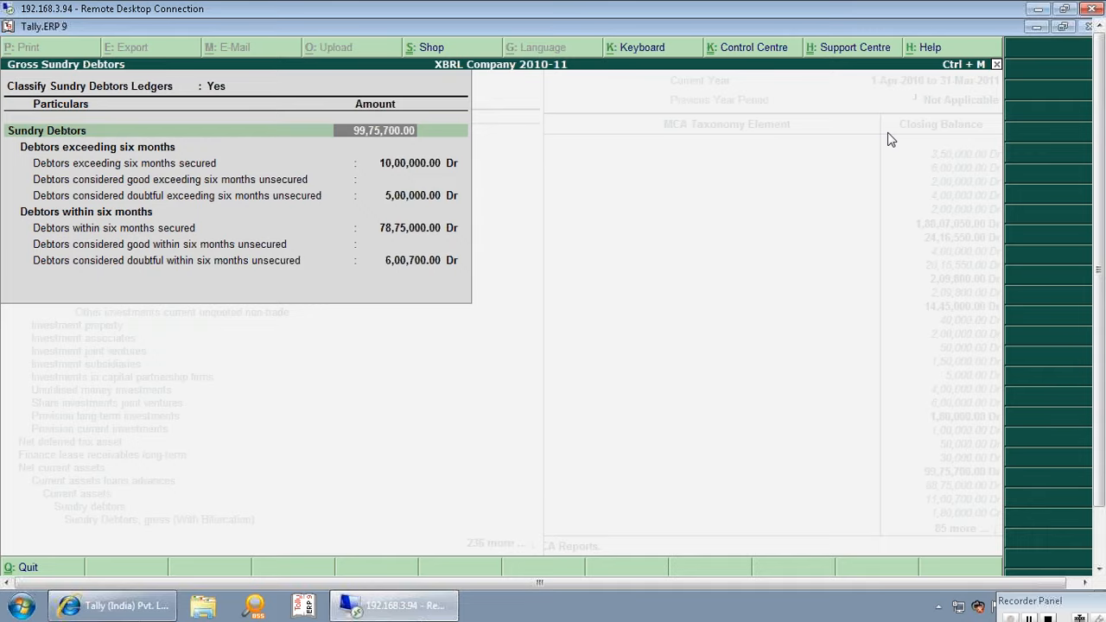
pyautogui.press('Escape')
pyautogui.press('Return')
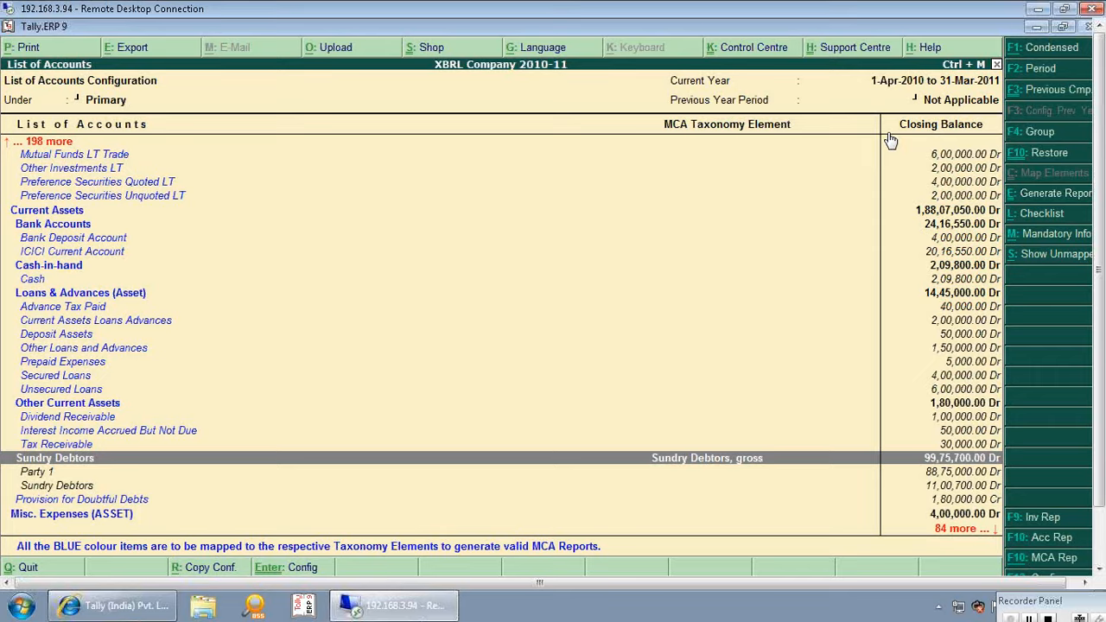
# - Review the Gross Sundry Debtors details of the mapped Sundry Debtors group, quit without changing them and reopen the List of Accounts
pyautogui.press('Return')
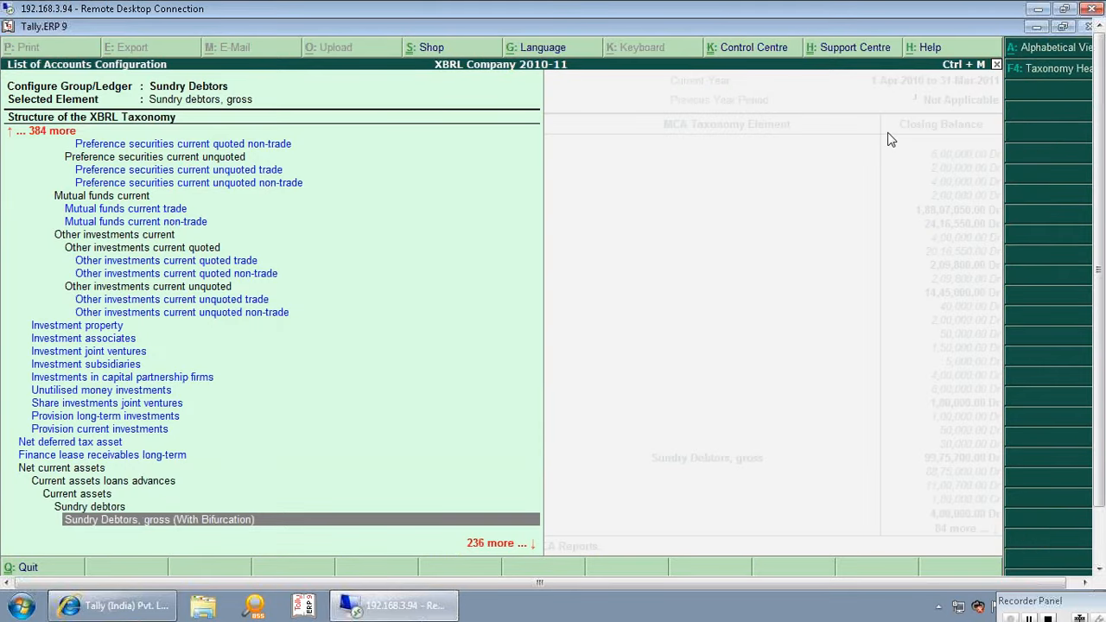
pyautogui.press('Return')
pyautogui.press('BackSpace')
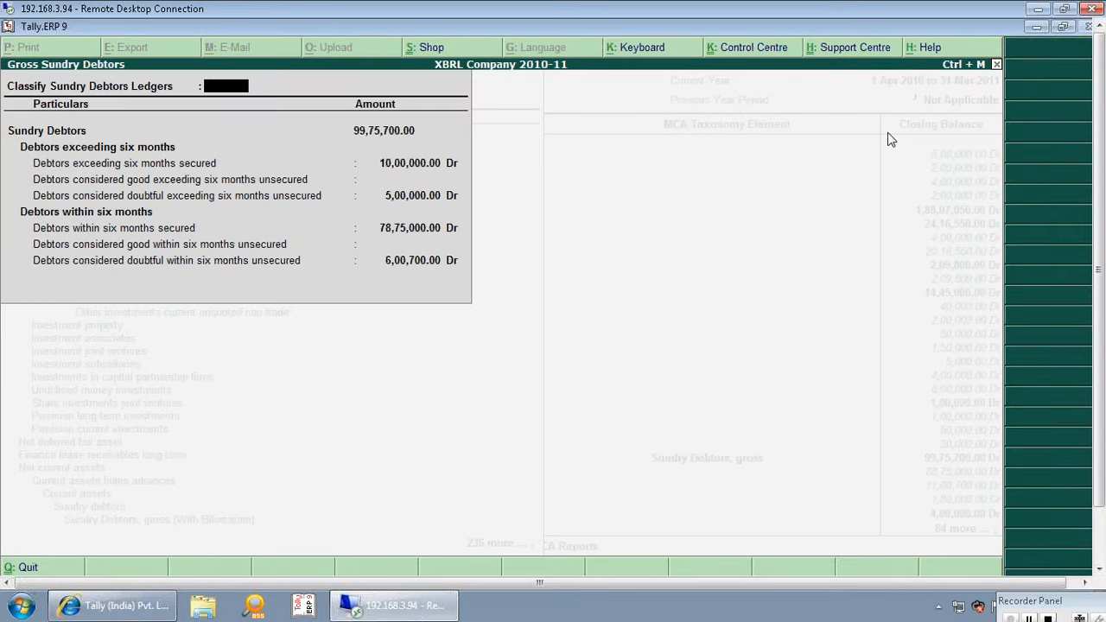
pyautogui.press('Escape')
pyautogui.press('Return')
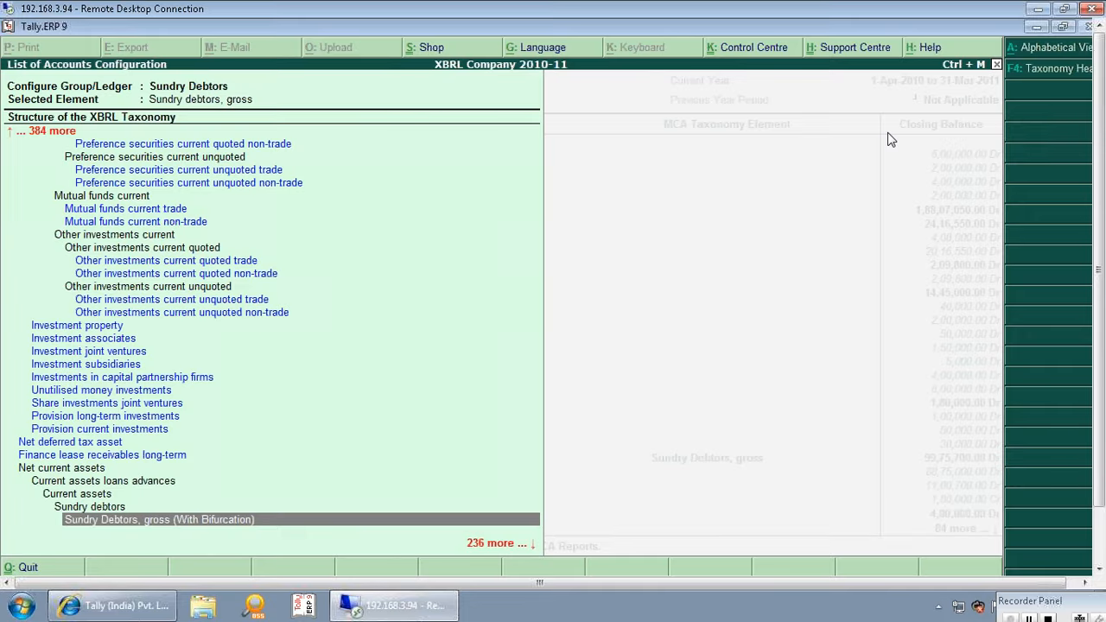
pyautogui.press('Escape')
pyautogui.press('Return')
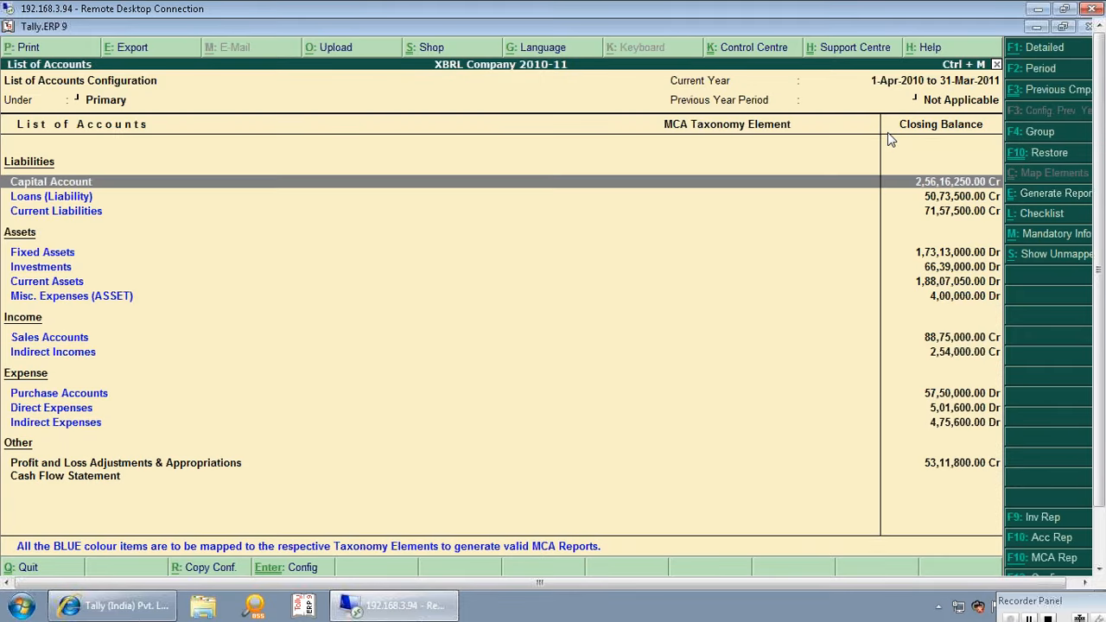
# - Expand the List of Accounts to the detailed view and restrict it to the Capital Account group
pyautogui.hotkey('alt', 'F1')
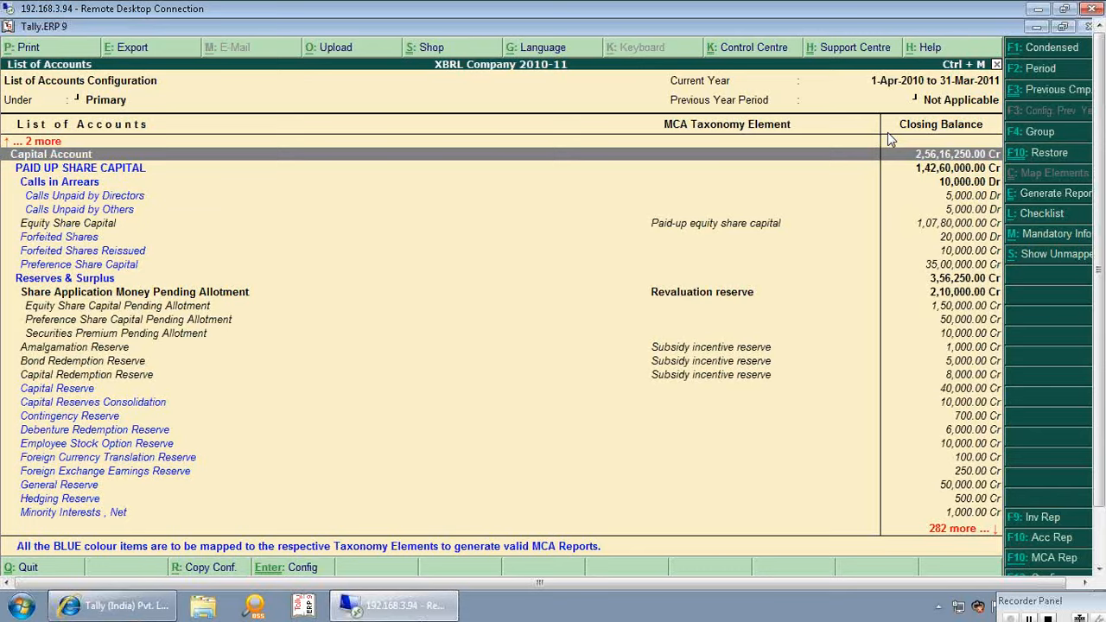
pyautogui.press('F4')
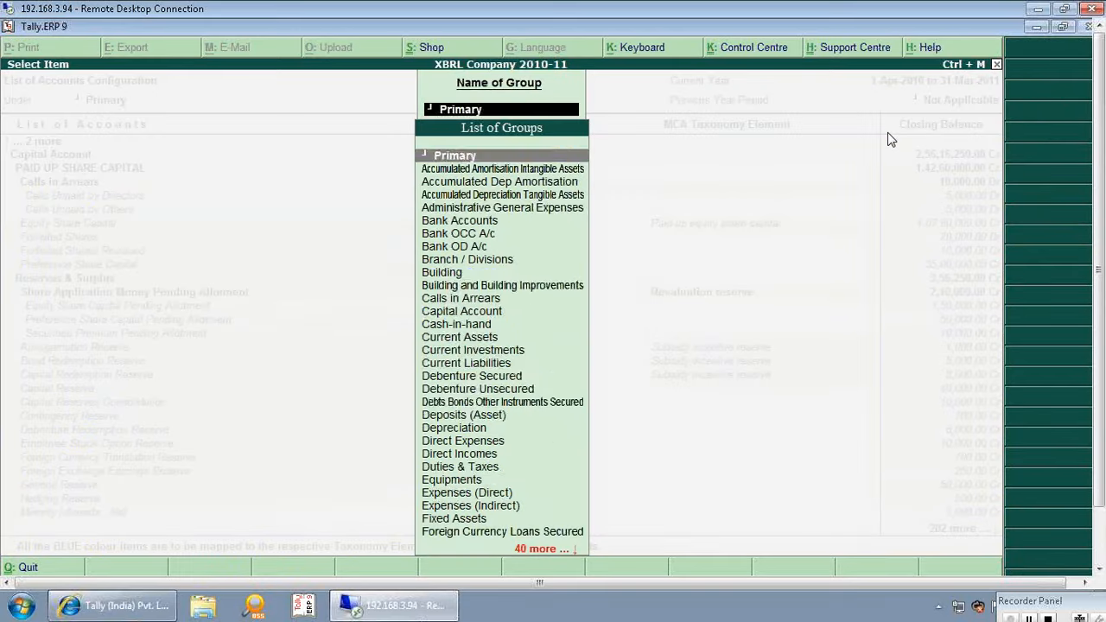
pyautogui.write('Cap')
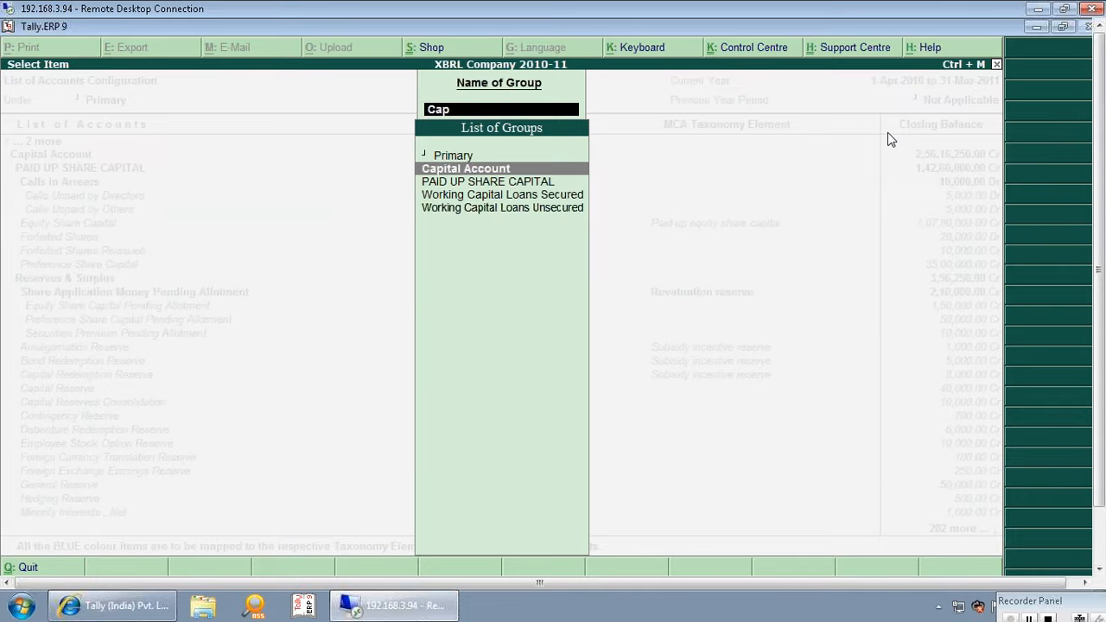
pyautogui.press('Return')
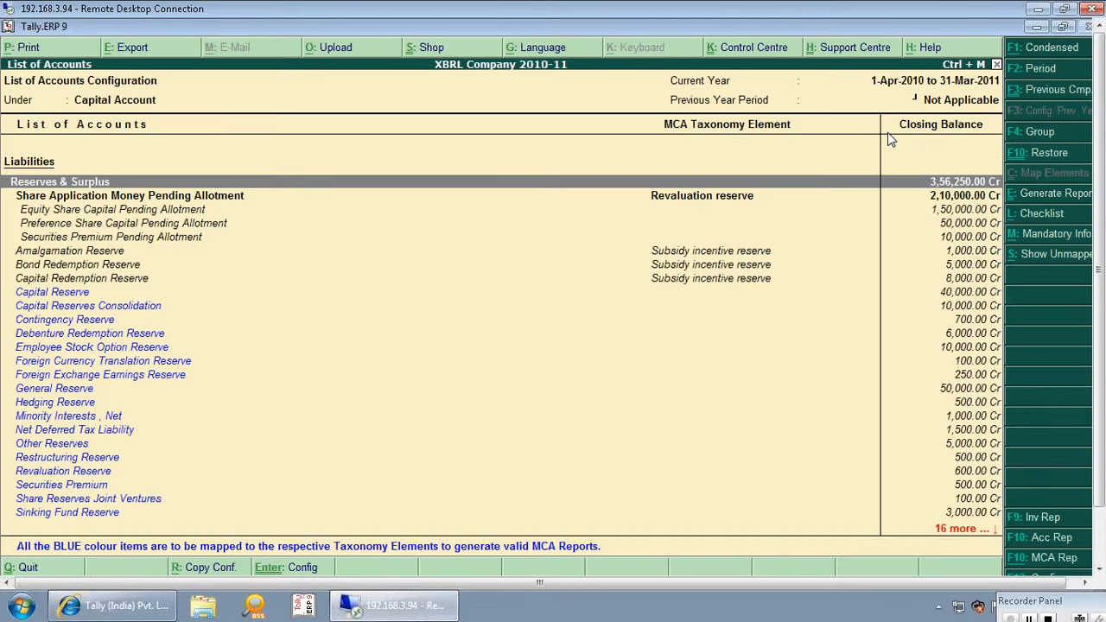
# - Look through the mapped and unmapped reserve ledgers listed under the Capital Account group and return to Reserves & Surplus
pyautogui.press('Down')
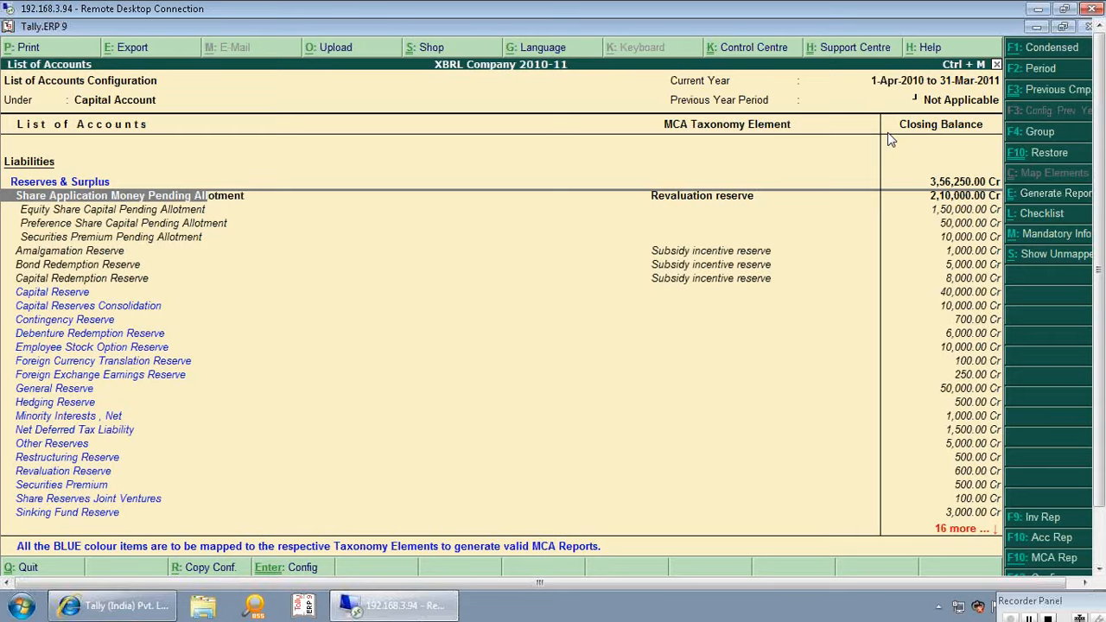
pyautogui.press('Down')
pyautogui.press('Down')
pyautogui.press('Down')
pyautogui.press('Down')
pyautogui.press('Down')
pyautogui.press('Down')
pyautogui.press('Down')
pyautogui.press('Down')
pyautogui.press('Down')
pyautogui.press('Down')
pyautogui.press('Down')
pyautogui.press('Down')
pyautogui.press('Down')
pyautogui.press('Down')
pyautogui.press('Down')
pyautogui.press('Up')
pyautogui.press('Up')
pyautogui.press('Up')
pyautogui.press('Up')
pyautogui.press('Up')
pyautogui.press('Up')
pyautogui.press('Up')
pyautogui.press('Up')
pyautogui.press('Up')
pyautogui.press('Up')
pyautogui.press('Up')
pyautogui.press('Up')
pyautogui.press('Up')
pyautogui.press('Up')
pyautogui.press('Up')
pyautogui.press('Up')
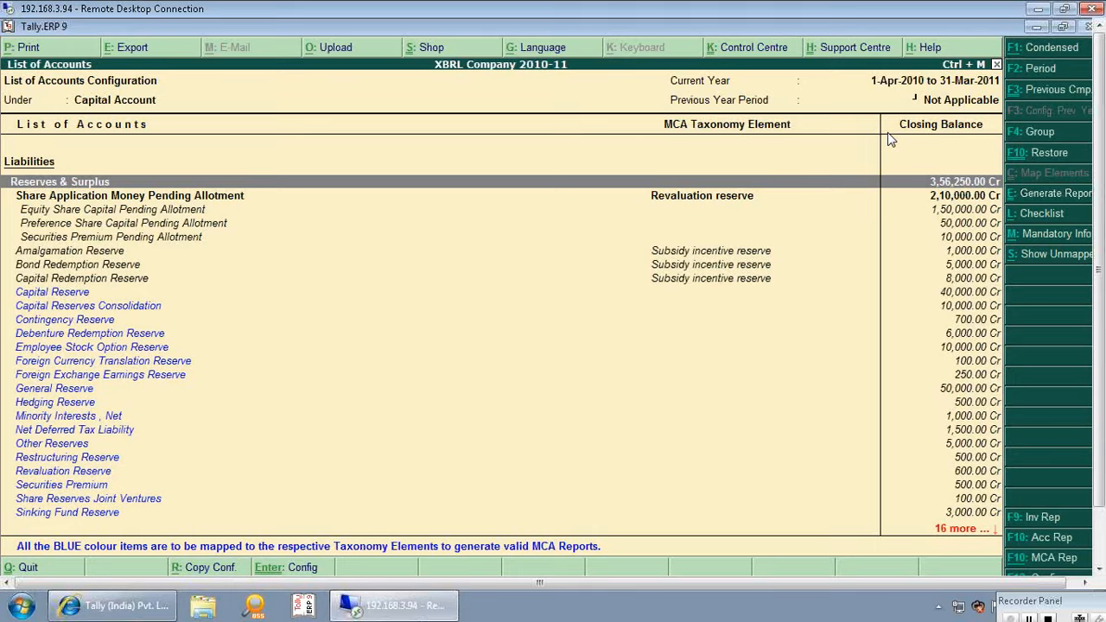
# - Restrict the List of Accounts to the Reserves & Surplus group
pyautogui.press('F4')
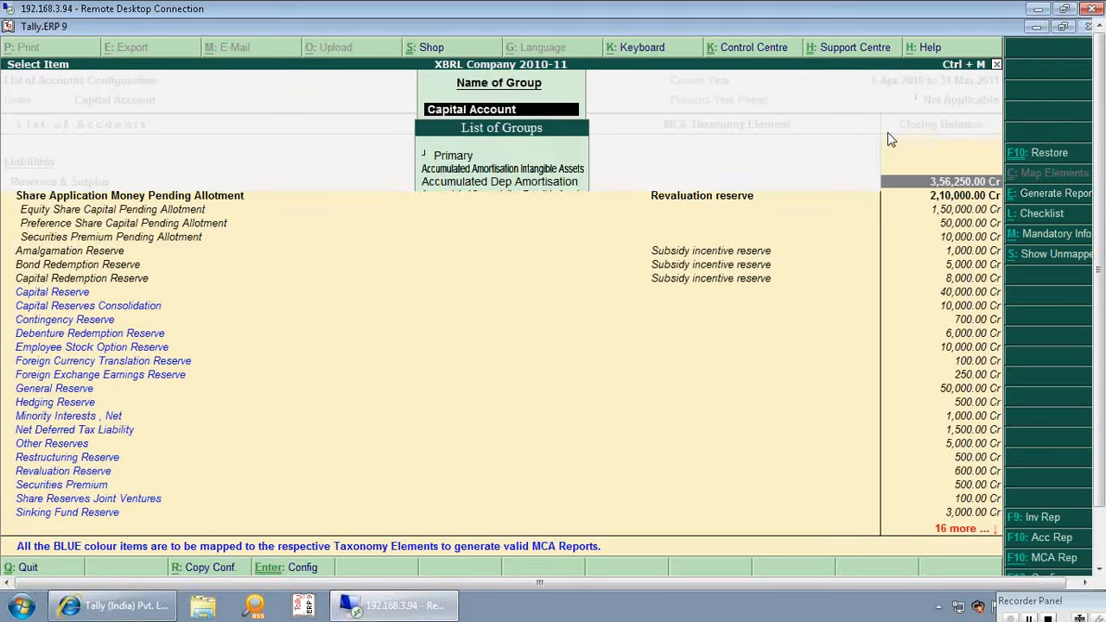
pyautogui.write('Re')
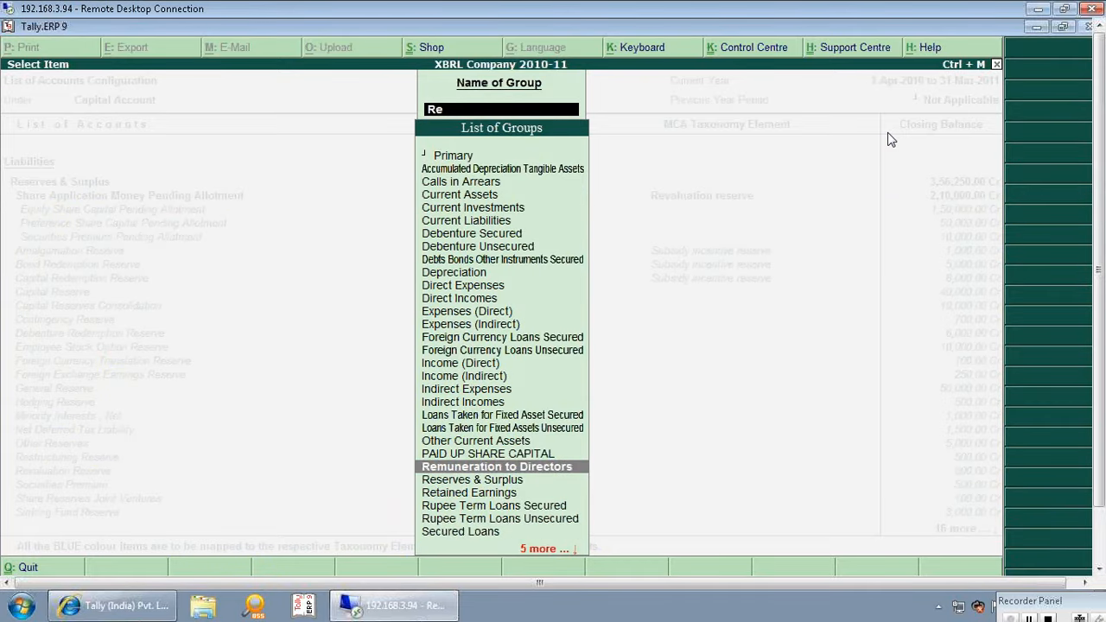
pyautogui.press('Down')
pyautogui.press('Return')
# - Look through the Reserves & Surplus ledgers down to the Other section and back up to Equity Share Capital Pending Allotment
pyautogui.press('Down')
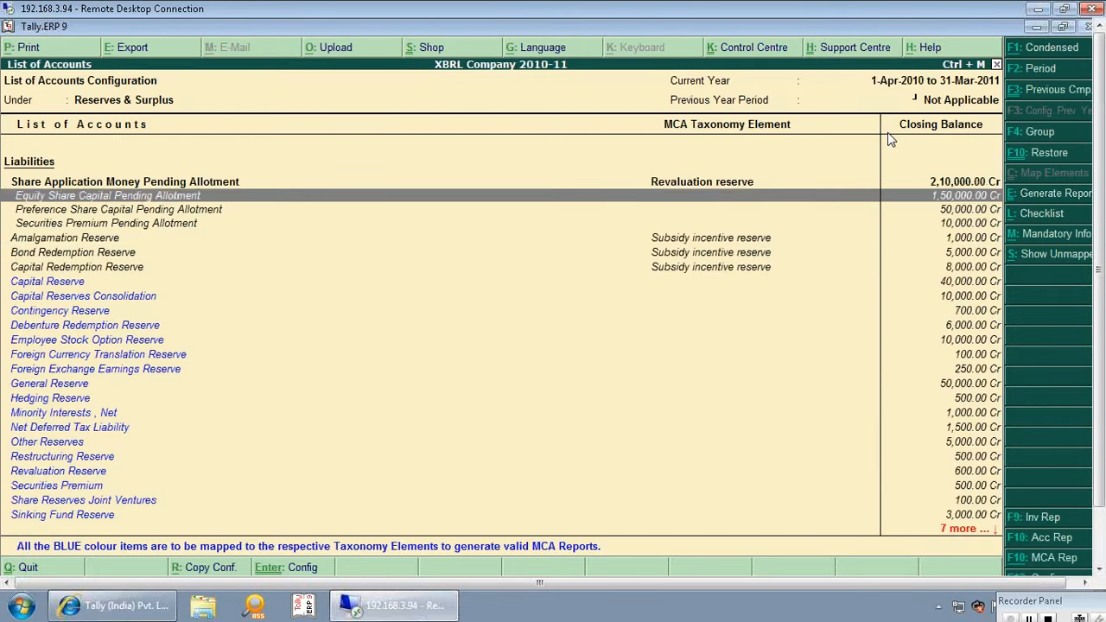
pyautogui.press('Down')
pyautogui.press('pagedown')
pyautogui.press('pagedown')
pyautogui.press('Up')
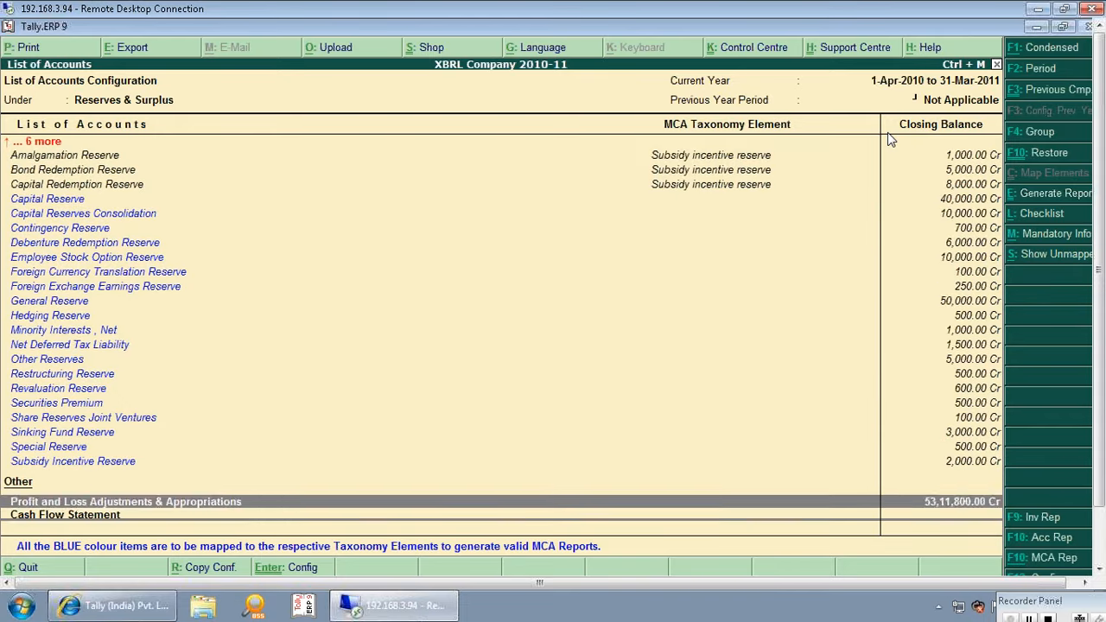
pyautogui.press('Up')
pyautogui.press('Up')
pyautogui.press('Up')
pyautogui.press('Up')
pyautogui.press('Up')
pyautogui.press('Up')
pyautogui.press('Up')
pyautogui.press('Up')
pyautogui.press('Up')
pyautogui.press('Up')
pyautogui.press('Up')
pyautogui.press('Up')
pyautogui.press('Up')
pyautogui.press('Up')
pyautogui.press('Up')
pyautogui.press('Up')
pyautogui.press('Up')
pyautogui.press('Up')
pyautogui.press('Up')
pyautogui.press('Up')
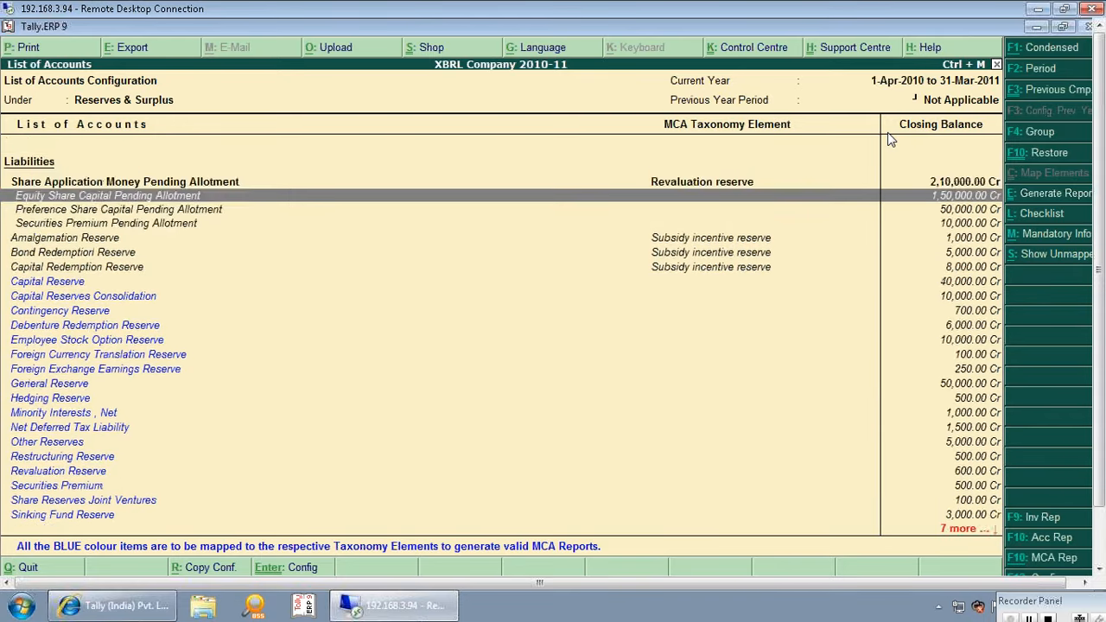
# - Try to configure the Cash Flow Statement entry and return to Share Application Money Pending Allotment
pyautogui.press('pagedown')
pyautogui.press('pagedown')
pyautogui.press('Return')
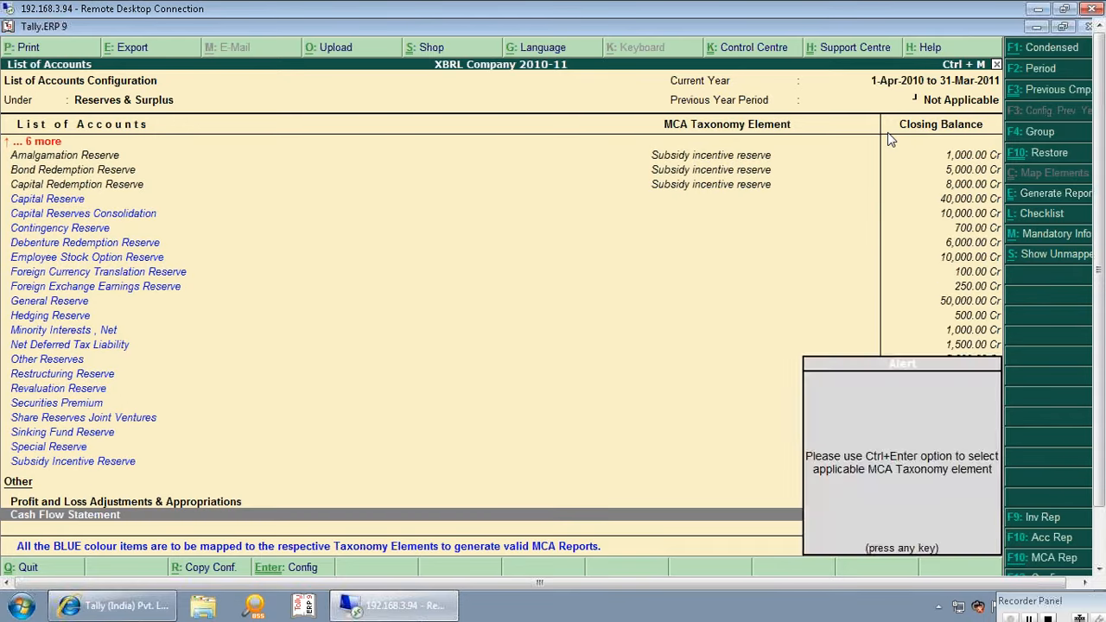
pyautogui.press('Escape')
pyautogui.press('Up')
pyautogui.press('Up')
pyautogui.press('Up')
pyautogui.press('Up')
pyautogui.press('Up')
pyautogui.press('Up')
pyautogui.press('Up')
pyautogui.press('Up')
pyautogui.press('Up')
pyautogui.press('Up')
pyautogui.press('Up')
pyautogui.press('Up')
pyautogui.press('Up')
pyautogui.press('Up')
pyautogui.press('Up')
pyautogui.press('Up')
pyautogui.press('Up')
pyautogui.press('Up')
pyautogui.press('Up')
pyautogui.press('Up')
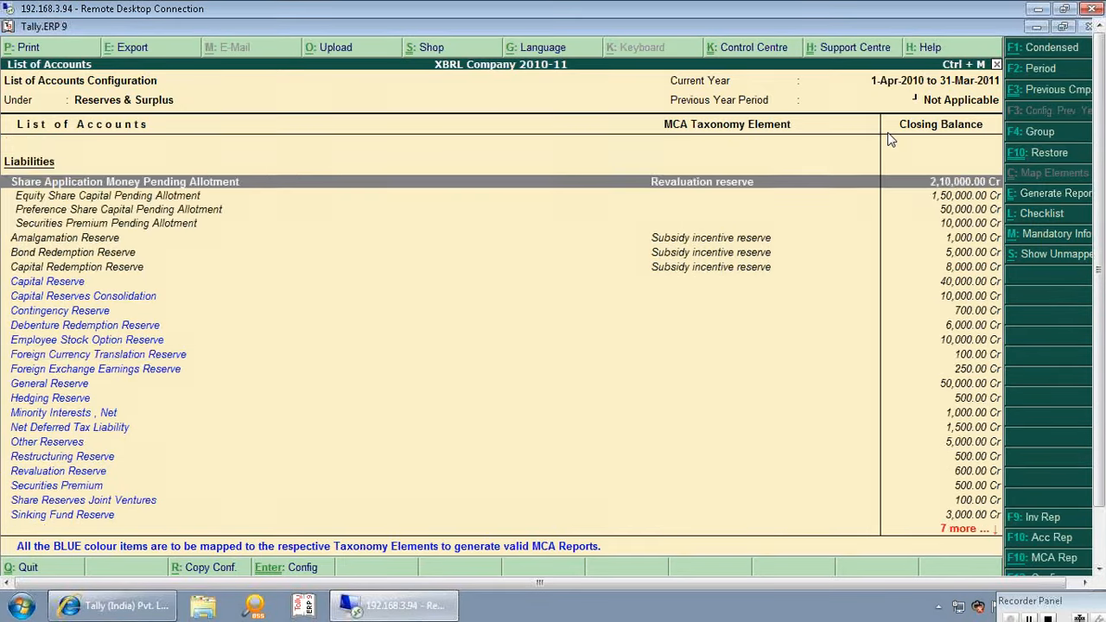
# - Restrict the List of Accounts to the Sales Accounts group, check its ledger and quit the list
pyautogui.press('F4')
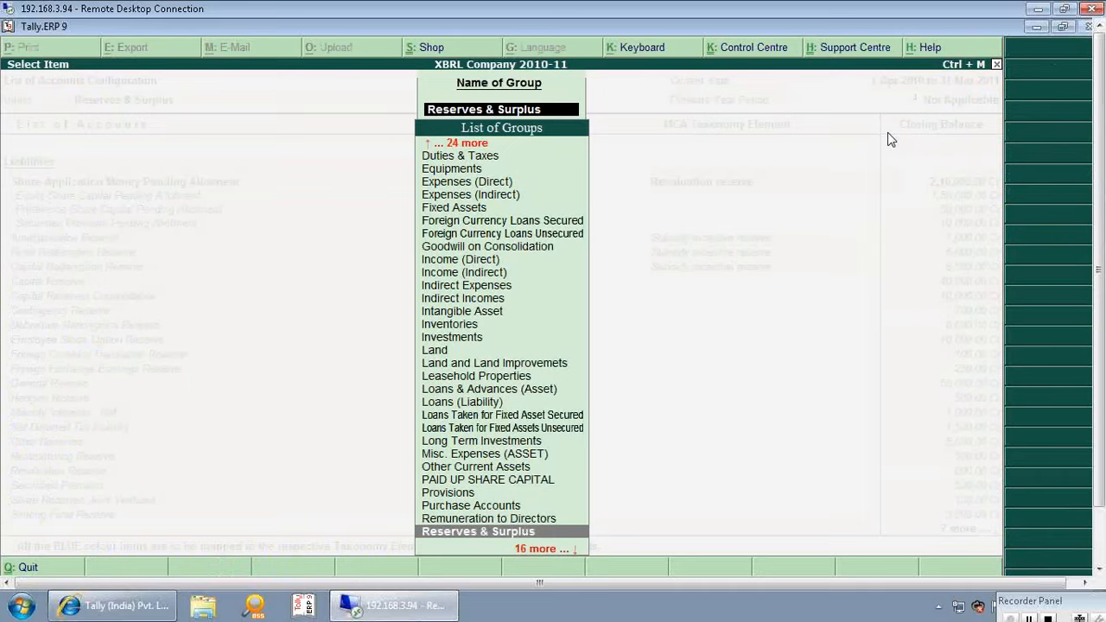
pyautogui.write('S')
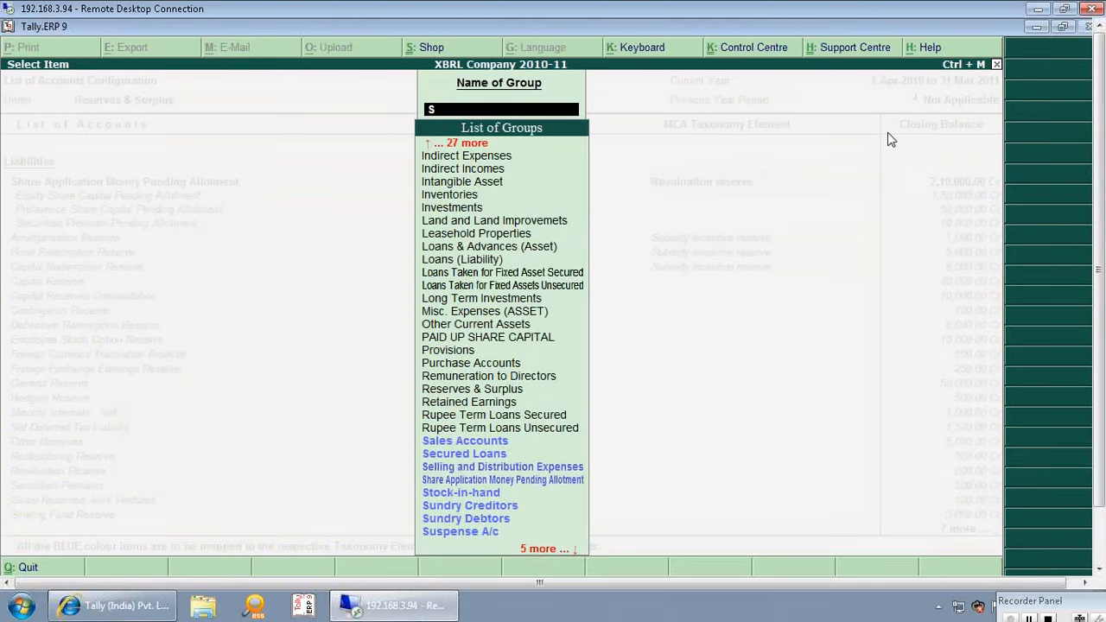
pyautogui.write('a')
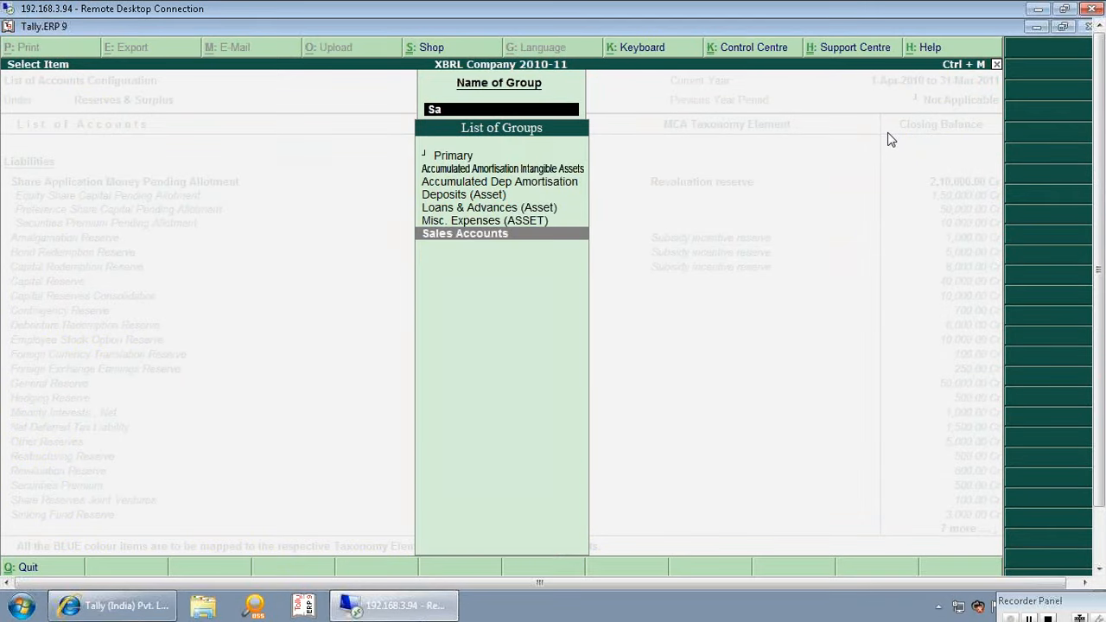
pyautogui.press('Return')
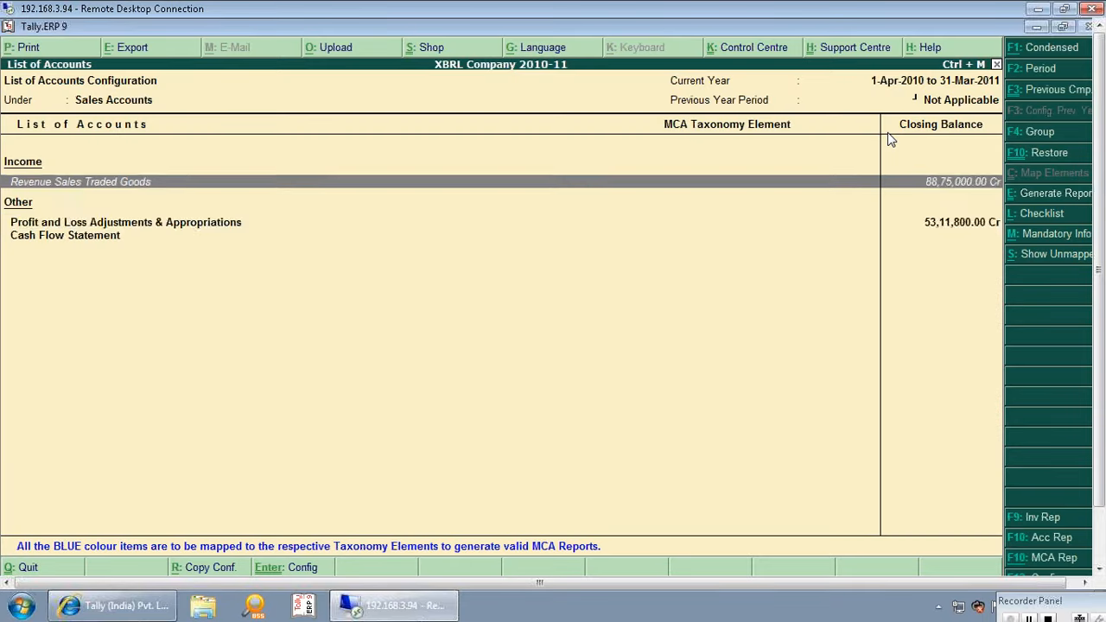
pyautogui.press('Down')
pyautogui.press('Up')
pyautogui.press('Escape')
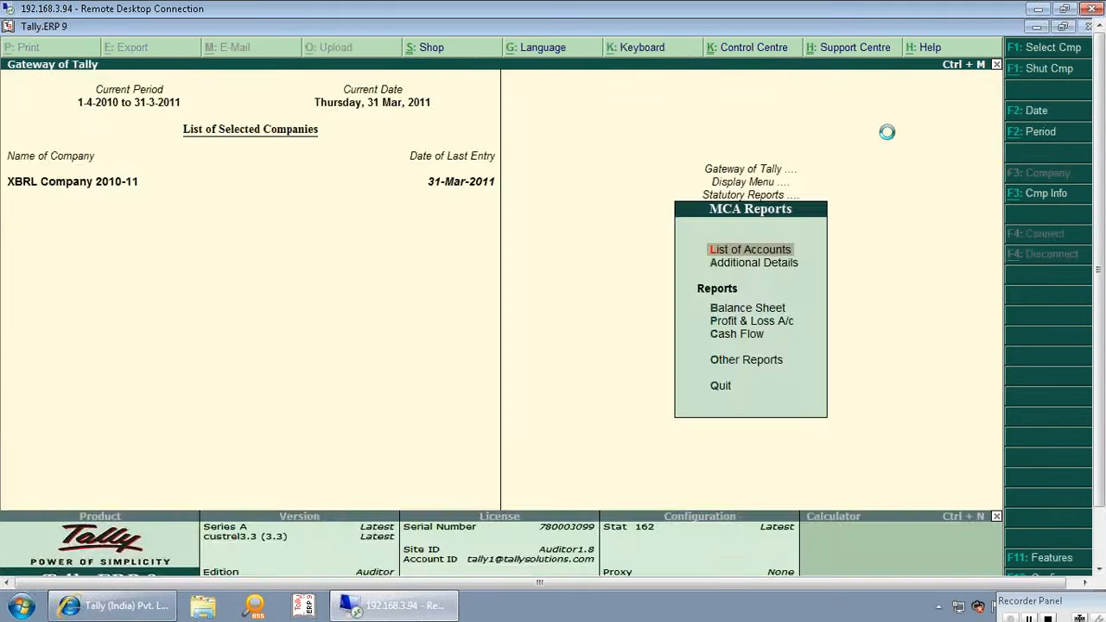
# - Open the detailed List of Accounts and locate the Revenue Sales Traded Goods ledger under Sales Accounts
pyautogui.press('Return')
pyautogui.hotkey('alt', 'F1')
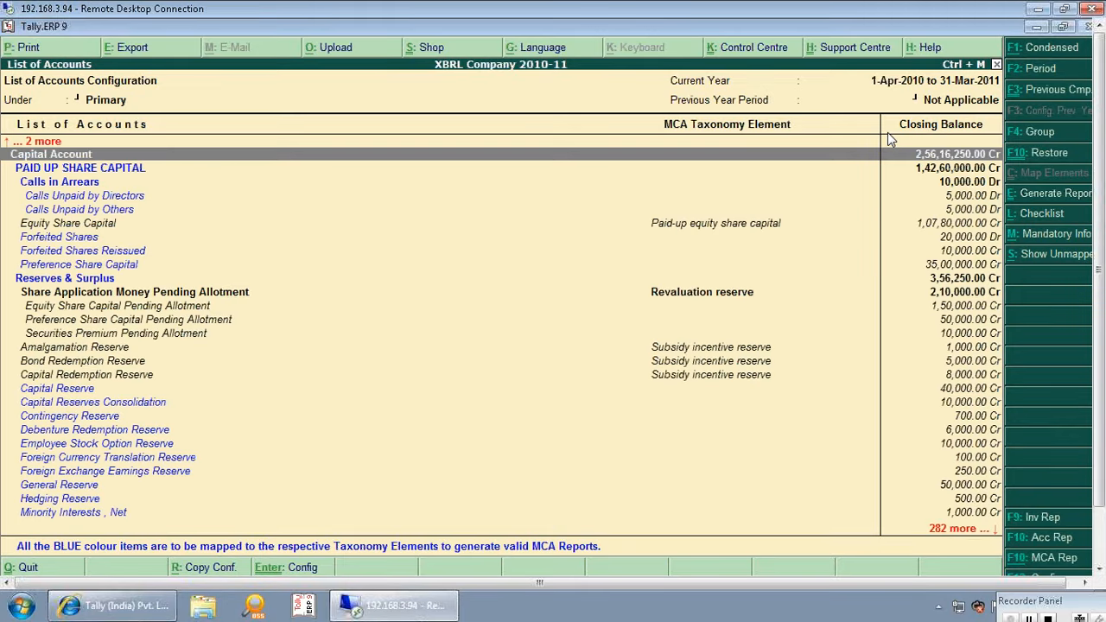
pyautogui.press('Down')
pyautogui.press('Down')
pyautogui.press('Down')
pyautogui.press('Down')
pyautogui.press('Down')
pyautogui.press('Down')
pyautogui.press('Down')
pyautogui.press('Down')
pyautogui.press('Down')
pyautogui.press('Down')
pyautogui.press('Down')
pyautogui.press('Down')
pyautogui.press('Down')
pyautogui.press('Down')
pyautogui.press('Down')
pyautogui.press('Down')
pyautogui.press('Down')
pyautogui.press('Down')
pyautogui.press('Down')
pyautogui.press('Down')
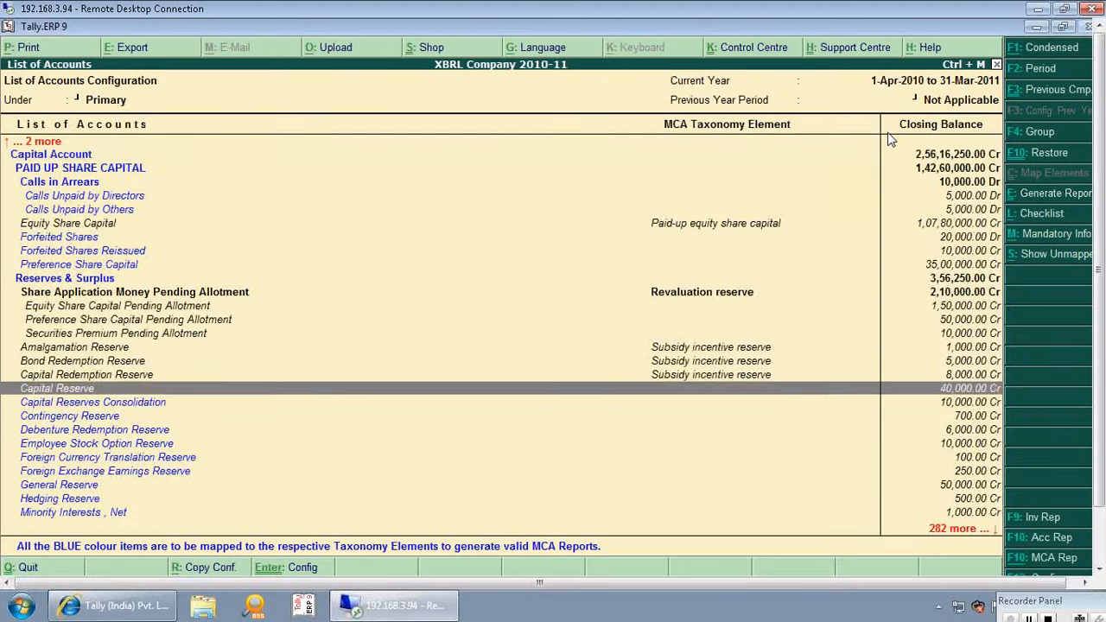
pyautogui.press('Down')
pyautogui.press('Down')
pyautogui.press('Down')
pyautogui.press('Down')
pyautogui.press('Down')
pyautogui.press('Down')
pyautogui.press('Down')
pyautogui.press('Down')
pyautogui.press('Down')
pyautogui.press('Down')
pyautogui.press('Down')
pyautogui.press('Down')
pyautogui.press('Down')
pyautogui.press('Down')
pyautogui.press('Down')
pyautogui.press('Down')
pyautogui.press('Down')
pyautogui.press('Down')
pyautogui.press('Down')
pyautogui.press('Down')
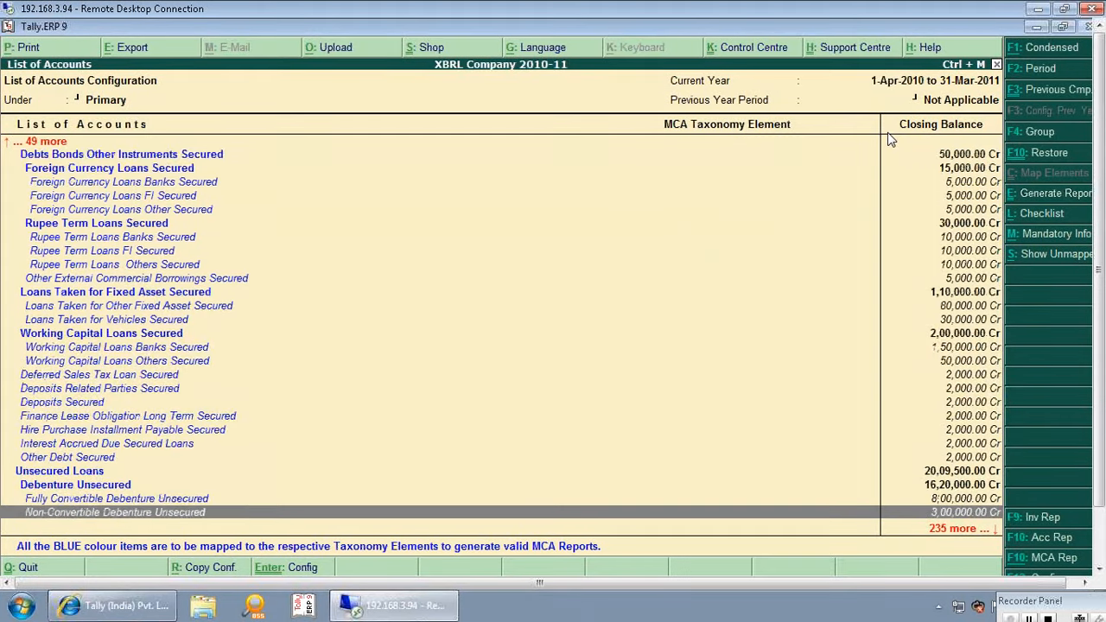
pyautogui.press('Down')
pyautogui.press('Down')
pyautogui.press('Down')
pyautogui.press('Down')
pyautogui.press('Down')
pyautogui.press('Down')
pyautogui.press('Down')
pyautogui.press('Down')
pyautogui.press('Down')
pyautogui.press('Down')
pyautogui.press('Down')
pyautogui.press('Down')
pyautogui.press('Down')
pyautogui.press('Down')
pyautogui.press('Down')
pyautogui.press('Down')
pyautogui.press('Down')
pyautogui.press('Down')
pyautogui.press('Down')
pyautogui.press('Down')
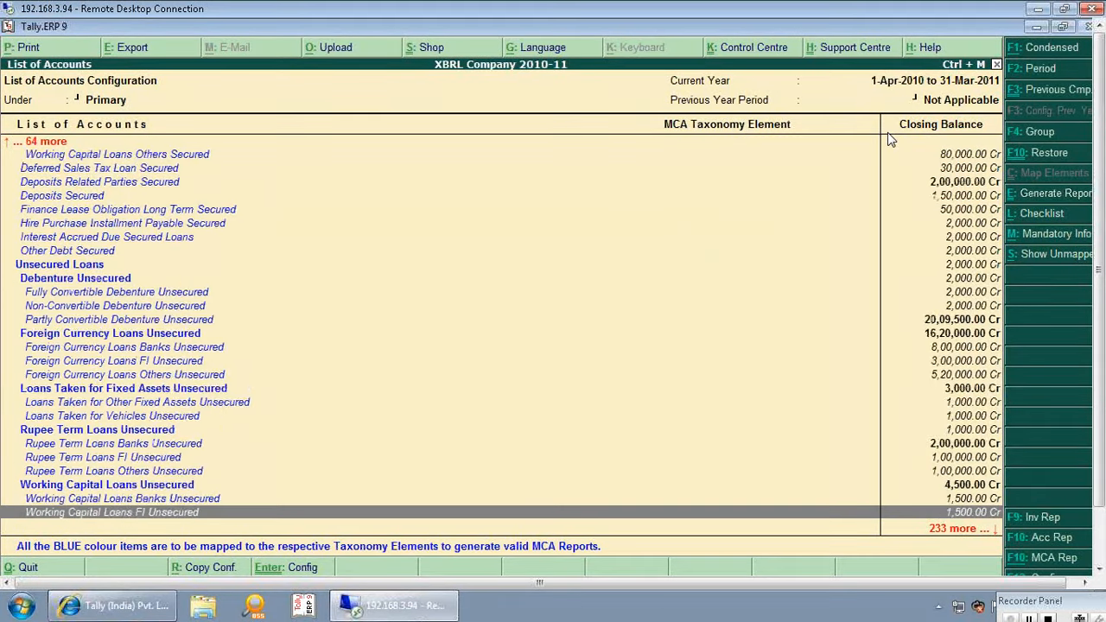
pyautogui.press('Down')
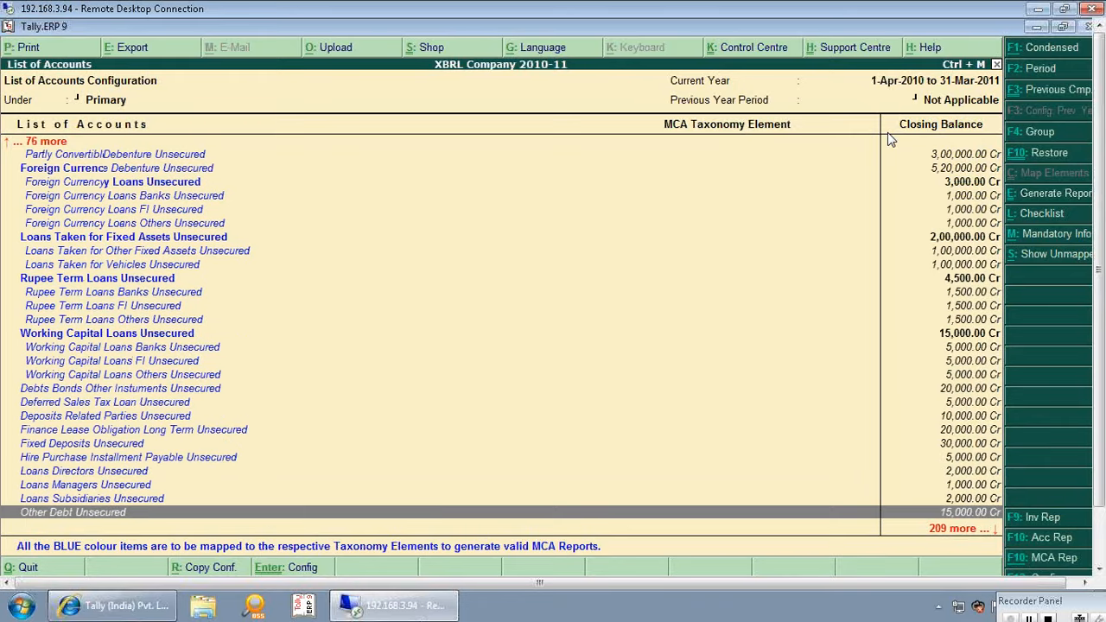
pyautogui.press('Down')
pyautogui.press('Down')
pyautogui.press('Down')
pyautogui.press('Down')
pyautogui.press('Down')
pyautogui.press('Down')
pyautogui.press('Down')
pyautogui.press('Down')
pyautogui.press('Down')
pyautogui.press('Down')
pyautogui.press('Down')
pyautogui.press('Down')
pyautogui.press('Down')
pyautogui.press('Down')
pyautogui.press('Down')
pyautogui.press('Down')
pyautogui.press('Down')
pyautogui.press('Down')
pyautogui.press('Down')
pyautogui.press('Down')
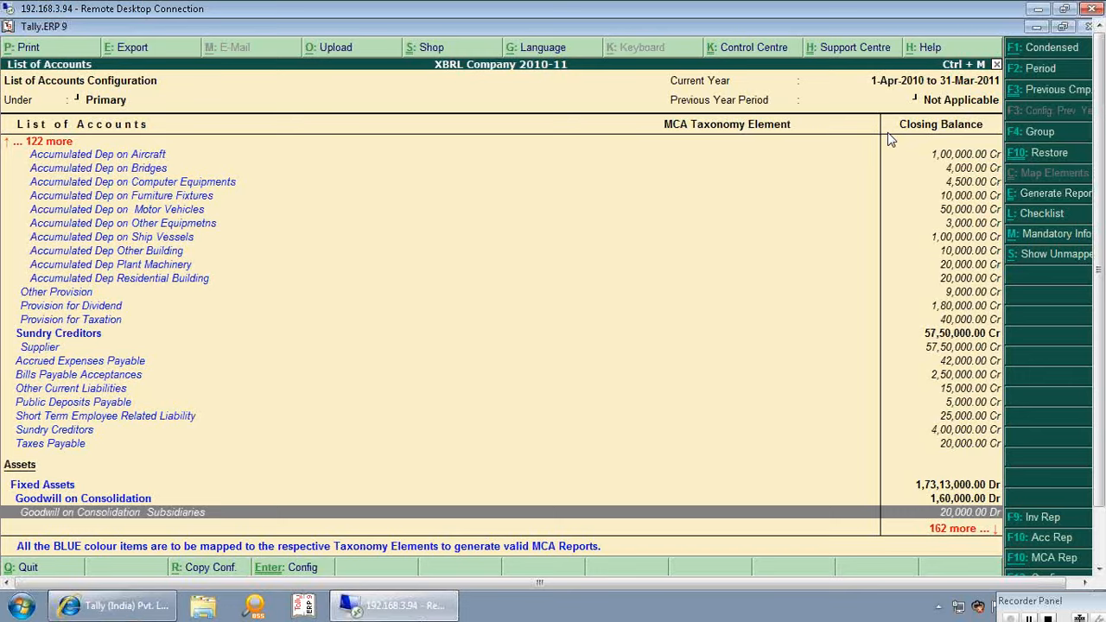
pyautogui.press('Down')
pyautogui.press('Down')
pyautogui.press('Down')
pyautogui.press('Down')
pyautogui.press('Down')
pyautogui.press('Down')
pyautogui.press('Down')
pyautogui.press('Down')
pyautogui.press('Down')
pyautogui.press('Down')
pyautogui.press('Down')
pyautogui.press('Down')
pyautogui.press('Down')
pyautogui.press('Down')
pyautogui.press('Down')
pyautogui.press('Down')
pyautogui.press('Down')
pyautogui.press('Down')
pyautogui.press('Down')
pyautogui.press('Down')
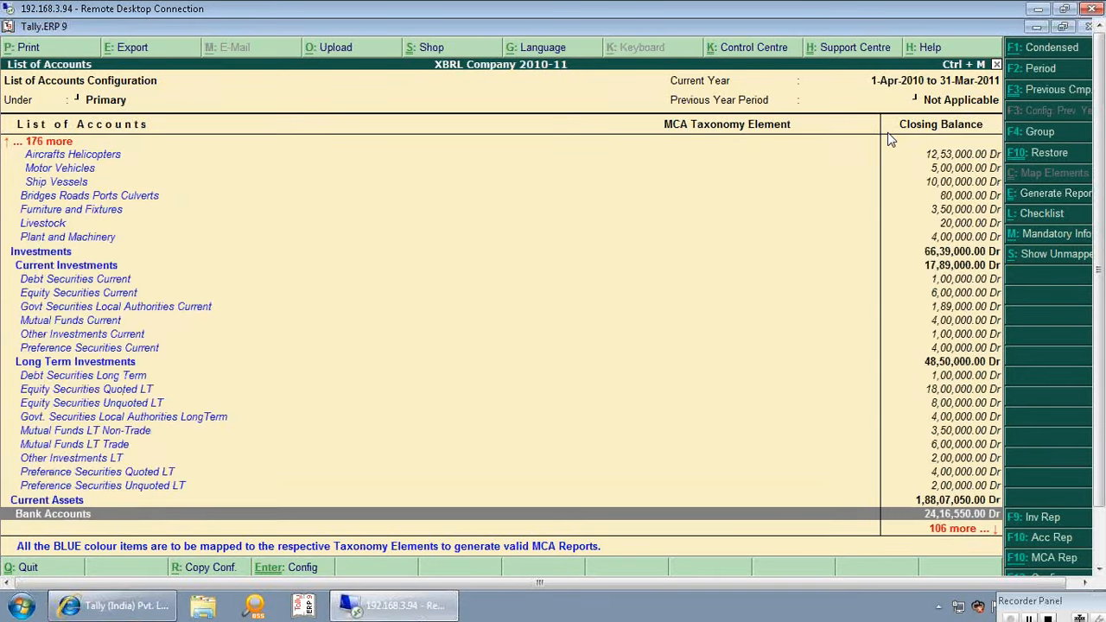
pyautogui.press('Down')
pyautogui.press('Down')
pyautogui.press('Down')
pyautogui.press('Down')
pyautogui.press('Down')
pyautogui.press('Down')
pyautogui.press('Down')
pyautogui.press('Down')
pyautogui.press('Down')
pyautogui.press('Down')
pyautogui.press('Down')
pyautogui.press('Down')
pyautogui.press('Down')
pyautogui.press('Down')
pyautogui.press('Down')
pyautogui.press('Down')
pyautogui.press('Down')
pyautogui.press('Down')
pyautogui.press('Down')
pyautogui.press('Down')
pyautogui.press('Up')
pyautogui.press('Up')
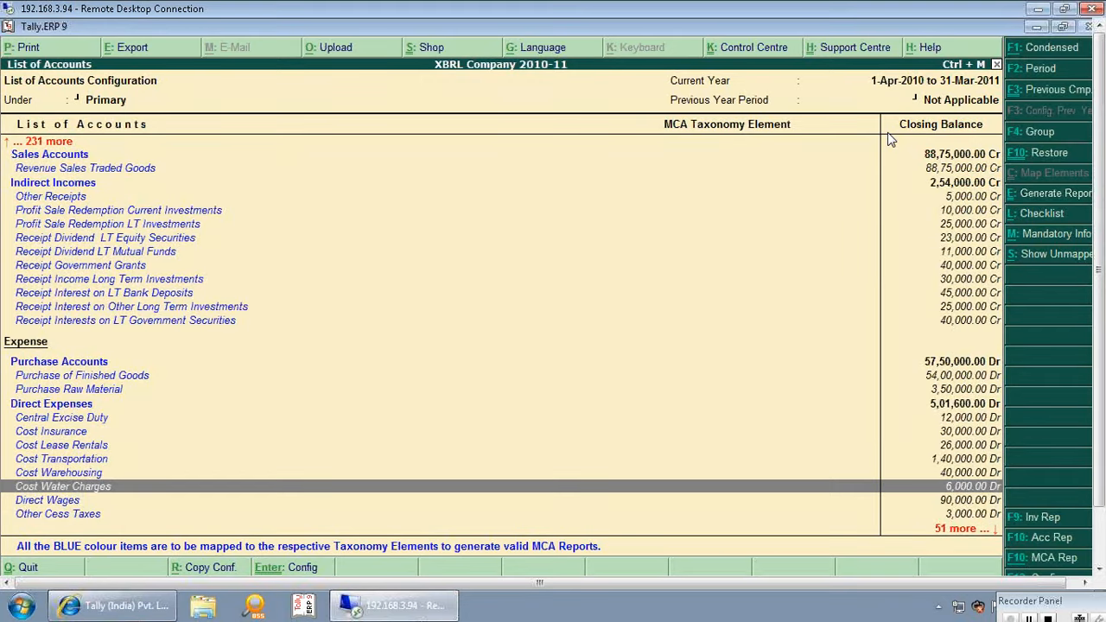
pyautogui.press('Up')
pyautogui.press('Up')
pyautogui.press('Up')
pyautogui.press('Up')
pyautogui.press('Up')
pyautogui.press('Up')
pyautogui.press('Up')
pyautogui.press('Up')
pyautogui.press('Up')
pyautogui.press('Up')
pyautogui.press('Up')
pyautogui.press('Up')
pyautogui.press('Up')
pyautogui.press('Up')
pyautogui.press('Up')
pyautogui.press('Up')
pyautogui.press('Up')
pyautogui.press('Up')
pyautogui.press('Up')
pyautogui.press('Up')
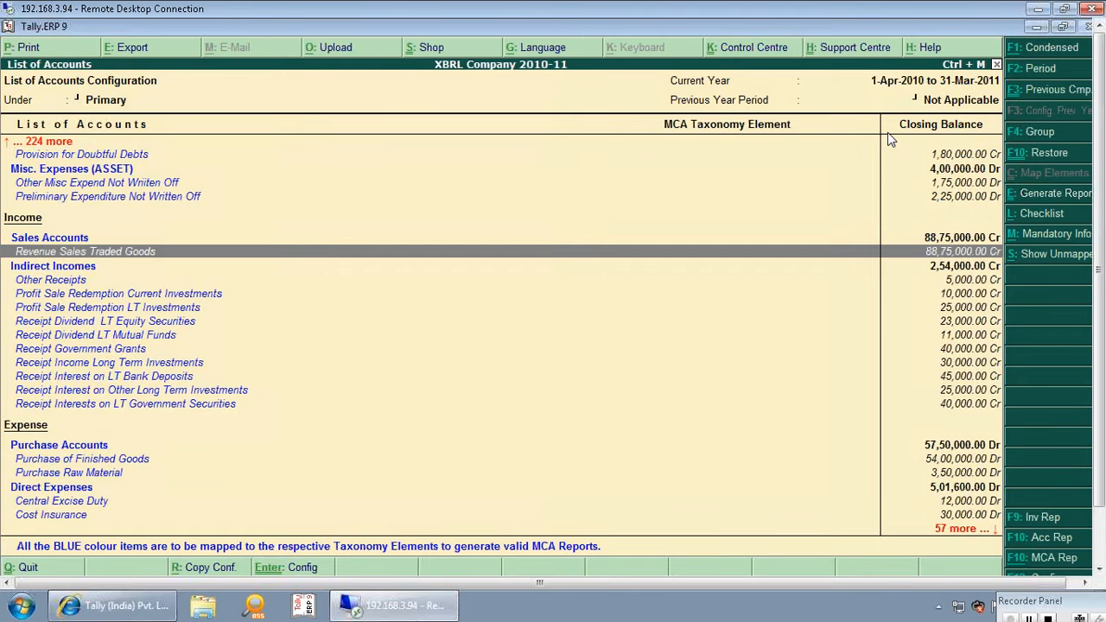
# - Map the Revenue Sales Traded Goods ledger to the taxonomy element Revenue sale traded goods and move on to Indirect Incomes
pyautogui.press('Return')
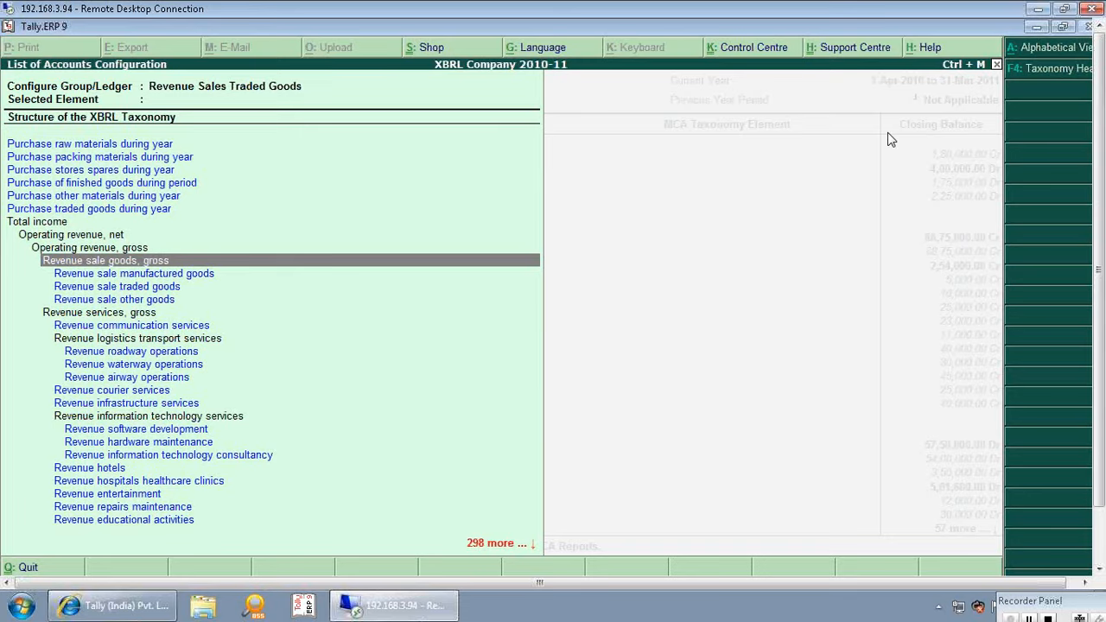
pyautogui.press('Down')
pyautogui.press('Down')
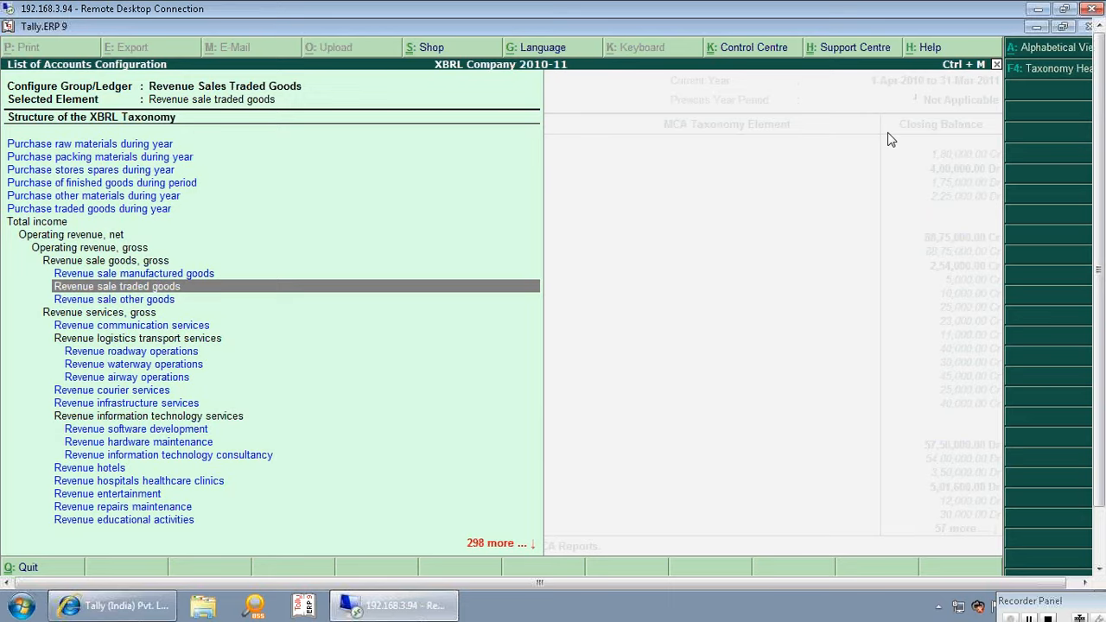
pyautogui.press('Up')
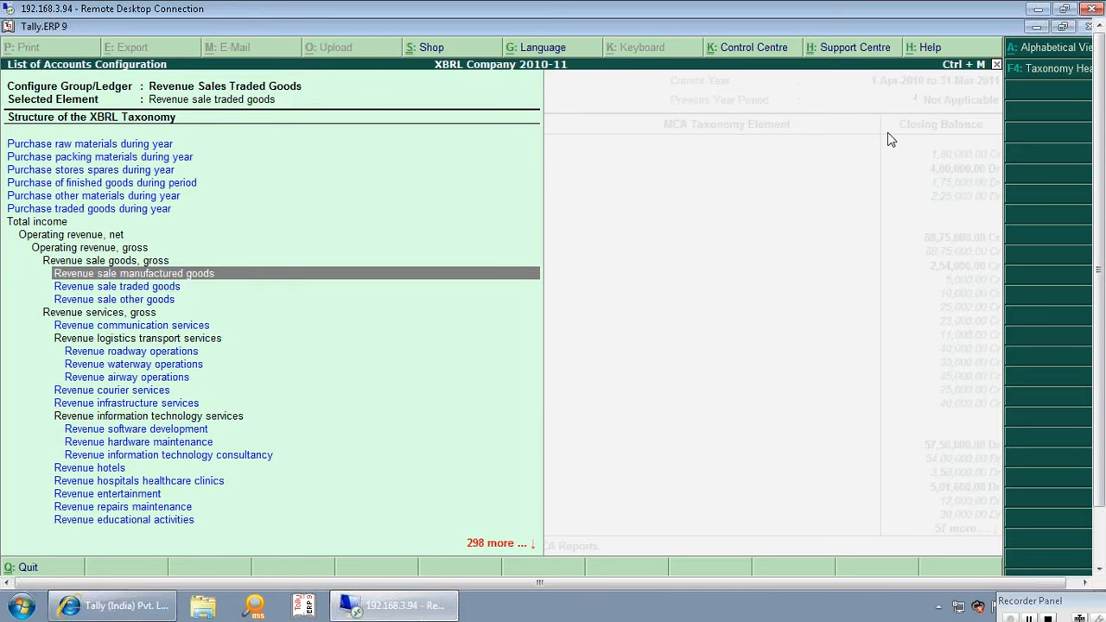
pyautogui.press('Down')
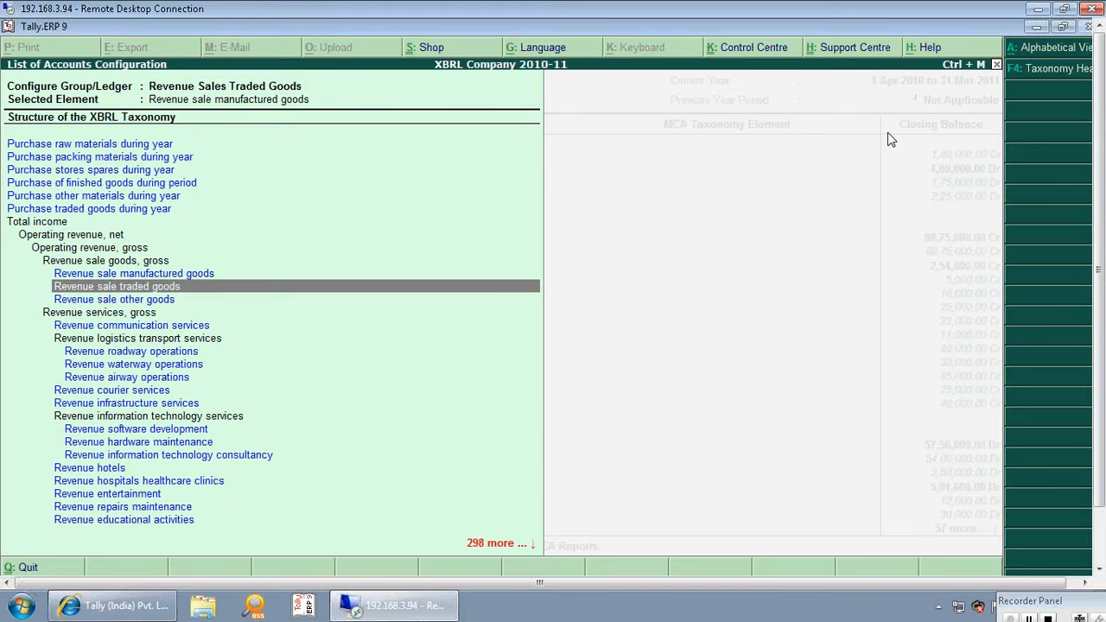
pyautogui.press('Down')
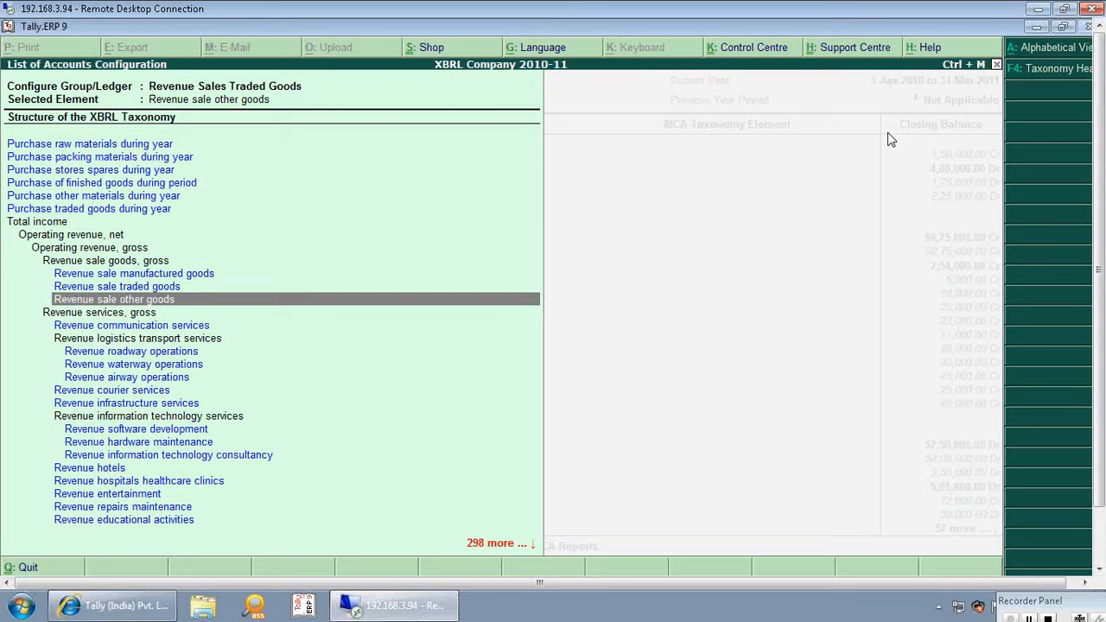
pyautogui.press('Up')
pyautogui.press('Down')
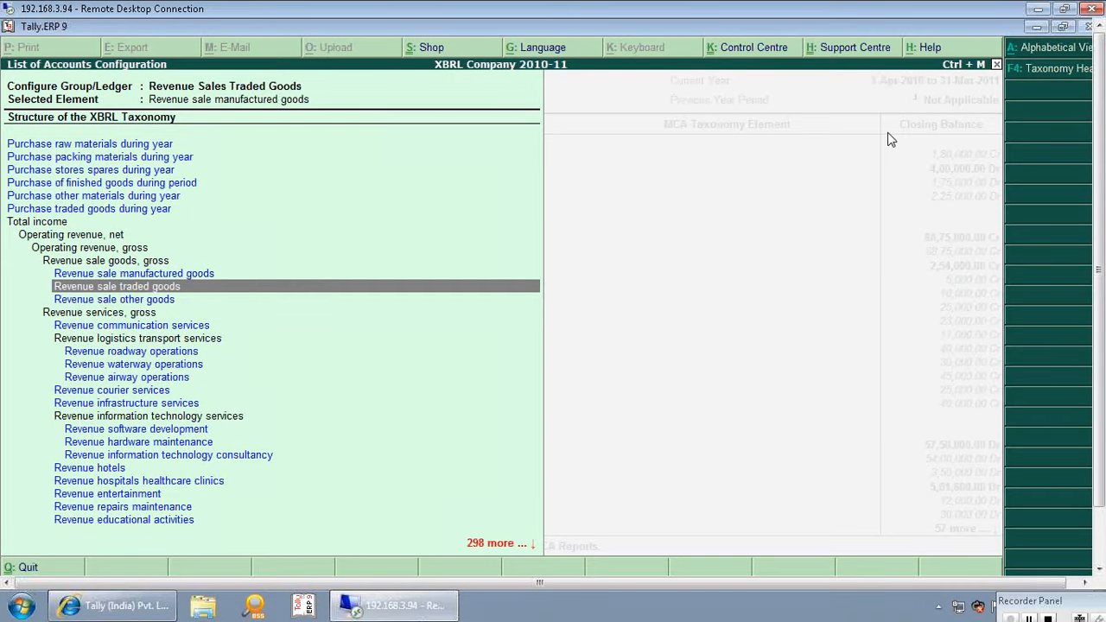
pyautogui.press('Down')
pyautogui.press('Up')
pyautogui.press('Return')
pyautogui.press('Return')
pyautogui.press('Down')
pyautogui.press('Down')
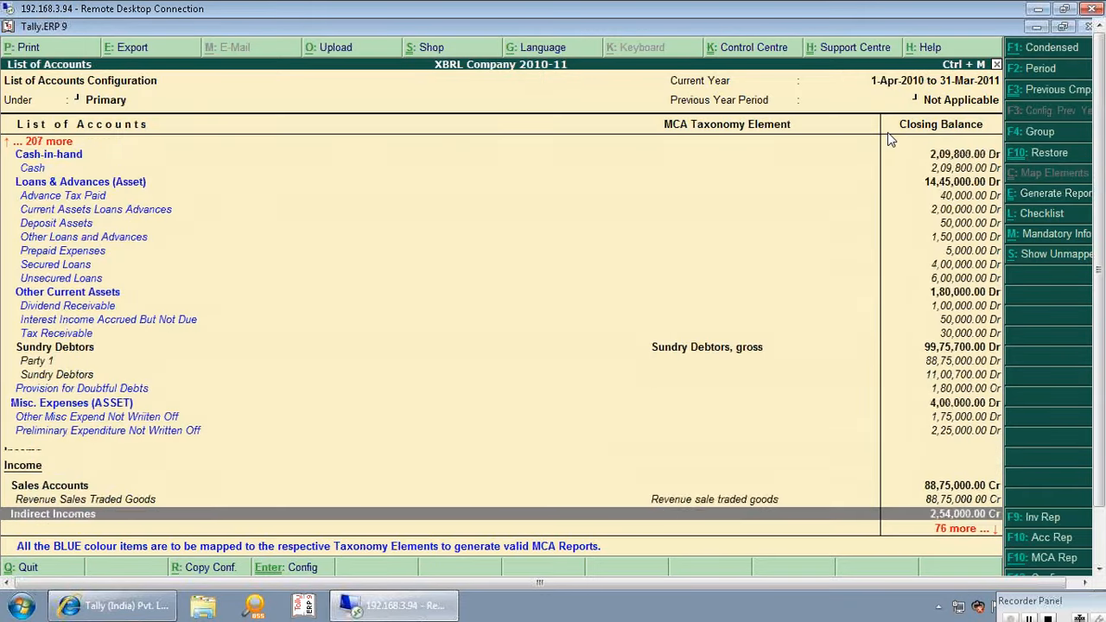
# - Check the Revenue Sales Traded Goods mapping and examine the first unmapped ledgers under Indirect Incomes
pyautogui.press('Down')
pyautogui.press('Down')
pyautogui.press('Down')
pyautogui.press('Down')
pyautogui.press('Down')
pyautogui.press('Up')
pyautogui.press('Up')
pyautogui.press('Up')
pyautogui.press('Up')
pyautogui.press('Up')
pyautogui.press('Up')
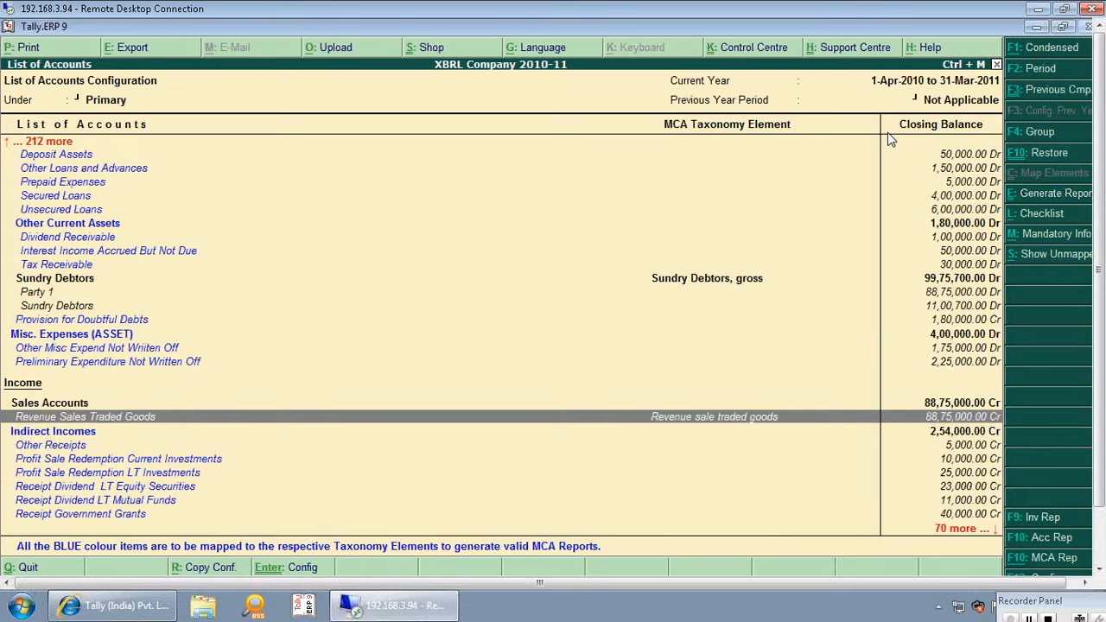
pyautogui.press('Down')
pyautogui.press('Down')
pyautogui.press('Down')
pyautogui.press('Down')
pyautogui.press('Down')
pyautogui.press('Down')
pyautogui.press('Down')
pyautogui.press('Down')
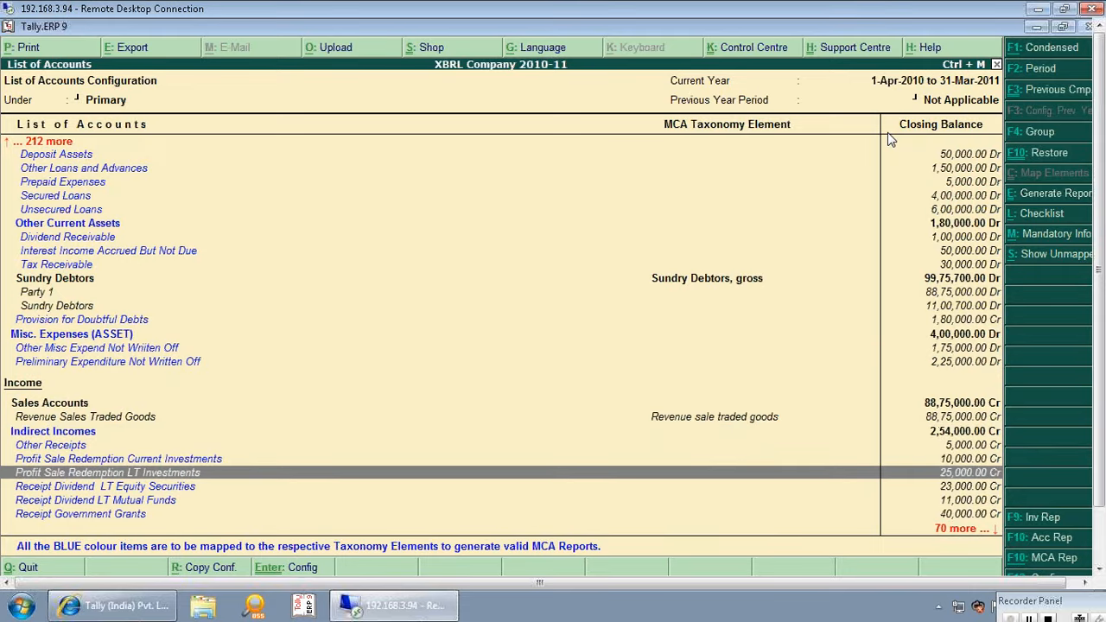
# - Review the remaining Indirect Incomes ledgers and the Purchase Accounts and Direct Expenses ledgers for missing taxonomy elements
pyautogui.press('Down')
pyautogui.press('Down')
pyautogui.press('Down')
pyautogui.press('Down')
pyautogui.press('Down')
pyautogui.press('Down')
pyautogui.press('Down')
pyautogui.press('Down')
pyautogui.press('Down')
pyautogui.press('Down')
pyautogui.press('Down')
pyautogui.press('Down')
pyautogui.press('Down')
pyautogui.press('Down')
pyautogui.press('Down')
pyautogui.press('Down')
pyautogui.press('Down')
pyautogui.press('Down')
pyautogui.press('Up')
pyautogui.press('Up')
pyautogui.press('Up')
pyautogui.press('Up')
pyautogui.press('Up')
pyautogui.press('Up')
pyautogui.press('Up')
pyautogui.press('Up')
pyautogui.press('Up')
pyautogui.press('Up')
pyautogui.press('Up')
pyautogui.press('Up')
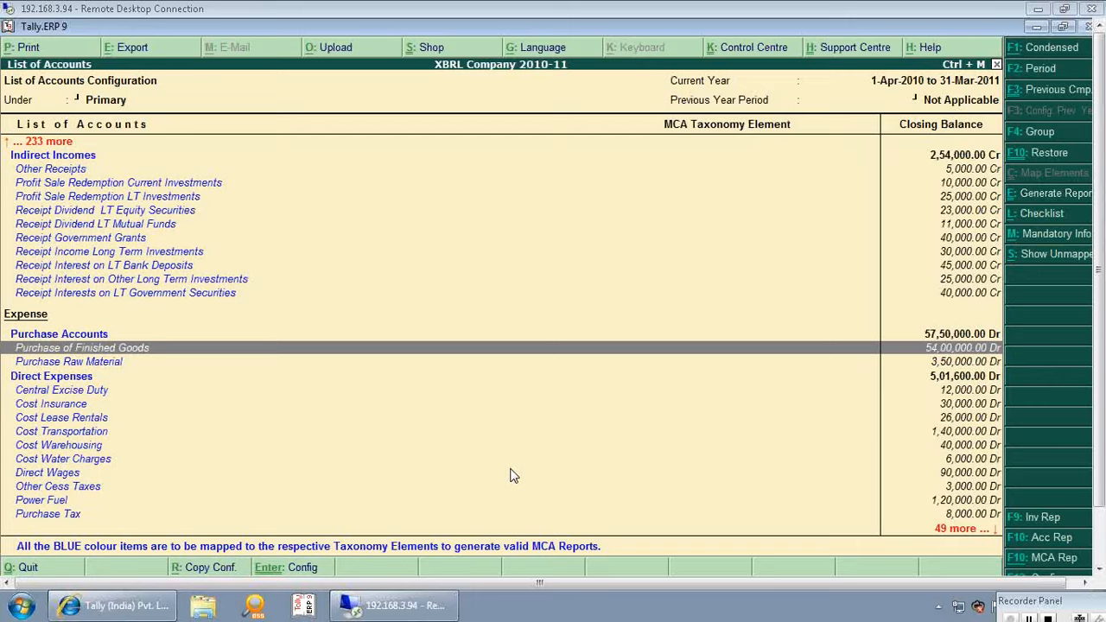
# - Look through the expense ledgers down to Cash Flow Statement and back up to Power Fuel under Direct Expenses
pyautogui.click(167, 269)
pyautogui.press('Down')
pyautogui.press('Down')
pyautogui.press('Down')
pyautogui.press('Down')
pyautogui.press('Down')
pyautogui.press('Down')
pyautogui.press('Down')
pyautogui.press('Down')
pyautogui.press('Down')
pyautogui.press('Down')
pyautogui.press('Down')
pyautogui.press('Down')
pyautogui.press('Down')
pyautogui.press('Down')
pyautogui.press('Down')
pyautogui.press('Down')
pyautogui.press('Down')
pyautogui.press('Down')
pyautogui.press('Down')
pyautogui.press('Down')
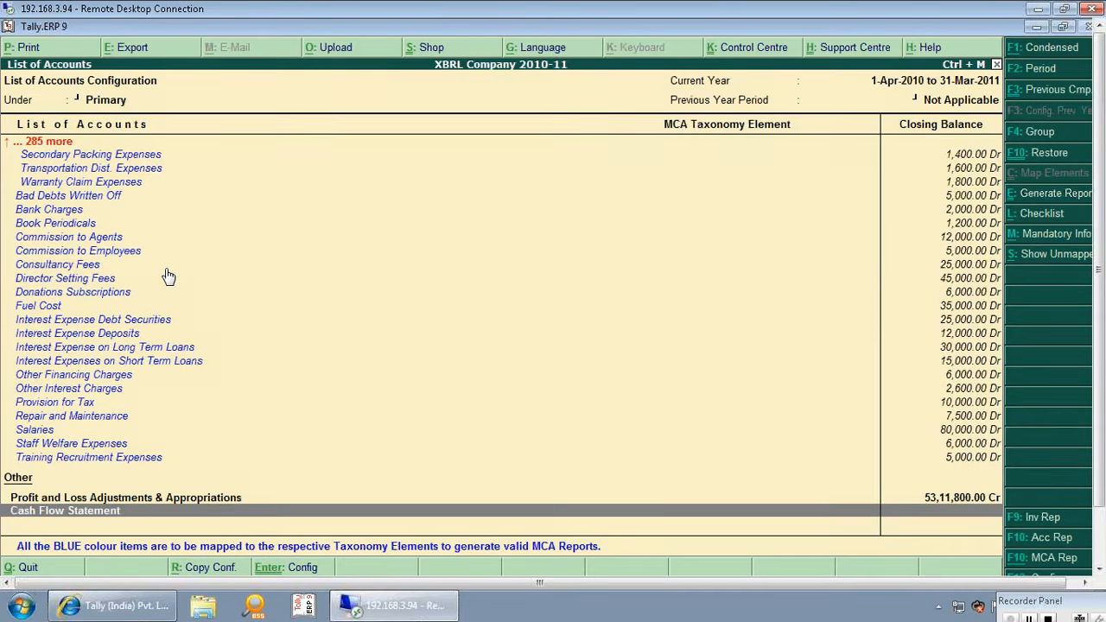
pyautogui.press('Up')
pyautogui.press('Up')
pyautogui.press('Up')
pyautogui.press('Up')
pyautogui.press('Up')
pyautogui.press('Up')
pyautogui.press('Up')
pyautogui.press('Up')
pyautogui.press('Up')
pyautogui.press('Up')
pyautogui.press('Up')
pyautogui.press('Up')
pyautogui.press('Up')
pyautogui.press('Up')
pyautogui.press('Up')
pyautogui.press('Up')
pyautogui.press('Up')
pyautogui.press('Up')
pyautogui.press('Up')
pyautogui.press('Up')
pyautogui.press('Up')
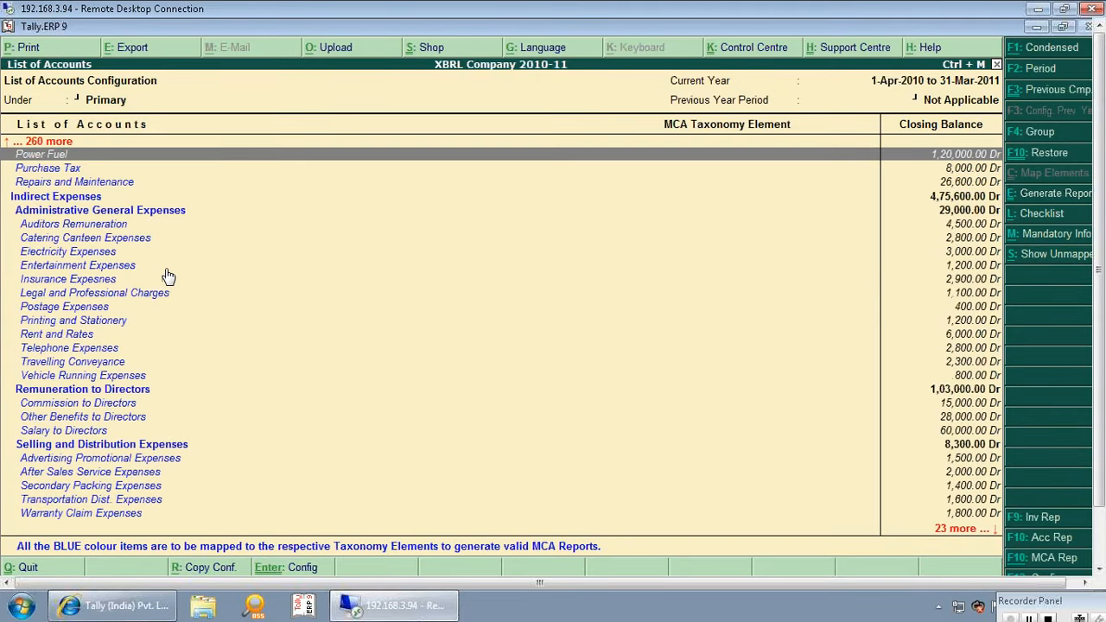
# - Open the Profit and Loss Adjustments & Appropriations entry under Other in the List of Accounts
pyautogui.press('Down')
pyautogui.press('Down')
pyautogui.press('Down')
pyautogui.press('Down')
pyautogui.press('Down')
pyautogui.press('Down')
pyautogui.press('Down')
pyautogui.press('Down')
pyautogui.press('Down')
pyautogui.press('Down')
pyautogui.press('Down')
pyautogui.press('Down')
pyautogui.press('Down')
pyautogui.press('Down')
pyautogui.press('Down')
pyautogui.press('Down')
pyautogui.press('Down')
pyautogui.press('Down')
pyautogui.press('Down')
pyautogui.press('Down')
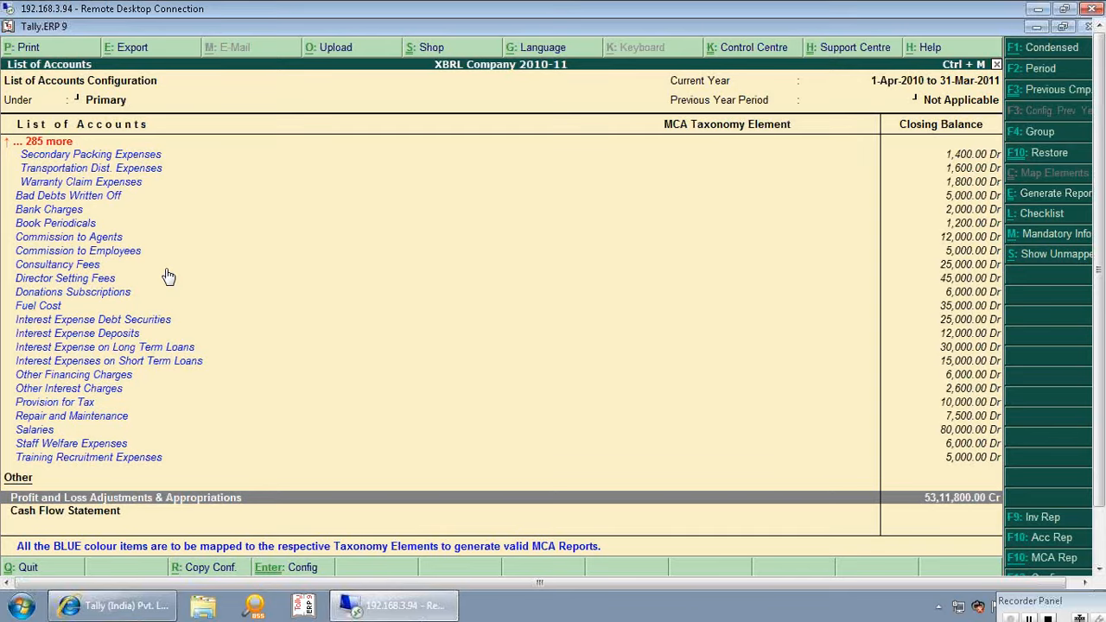
pyautogui.press('Return')
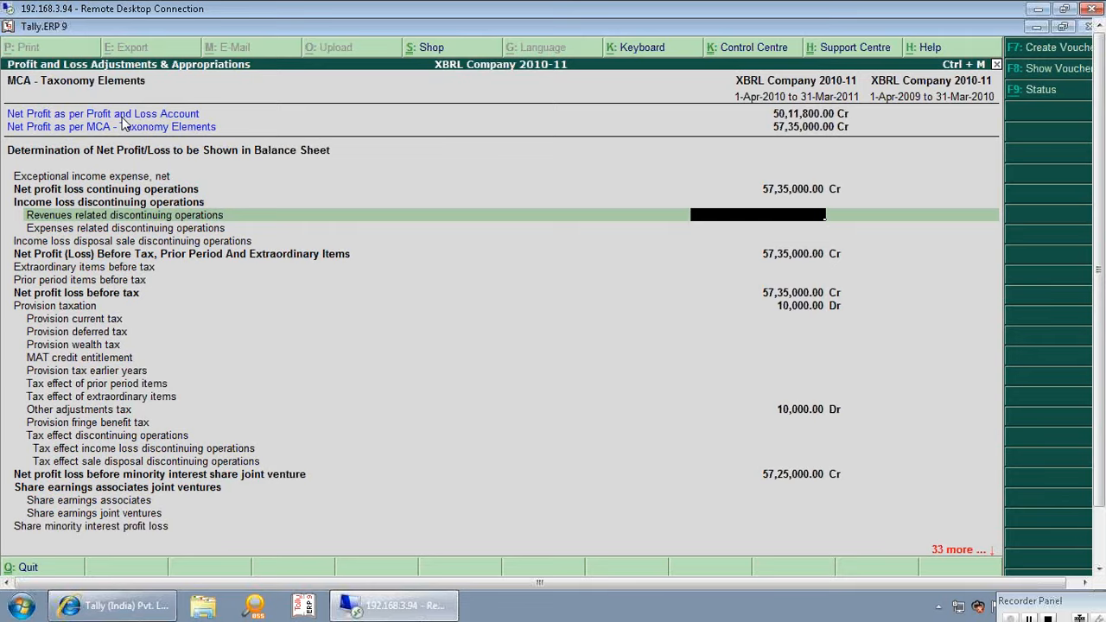
# - Examine the net profit determination lines from discontinuing operations through extraordinary and prior period items to Provision current tax
pyautogui.press('Down')
pyautogui.press('Down')
pyautogui.press('Down')
pyautogui.press('Down')
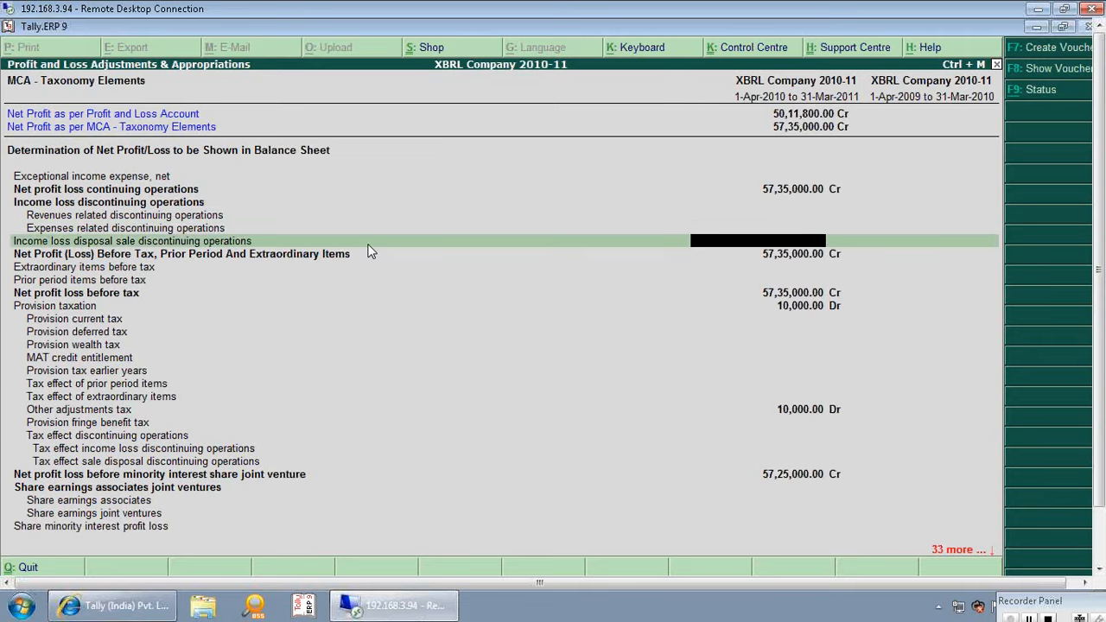
pyautogui.press('Up')
pyautogui.press('Up')
pyautogui.press('Up')
pyautogui.press('Up')
pyautogui.press('Up')
pyautogui.press('Up')
pyautogui.press('Up')
pyautogui.press('Up')
pyautogui.press('Up')
pyautogui.press('Up')
pyautogui.press('Up')
pyautogui.press('Up')
pyautogui.press('Up')
pyautogui.press('Up')
pyautogui.press('Up')
pyautogui.press('Up')
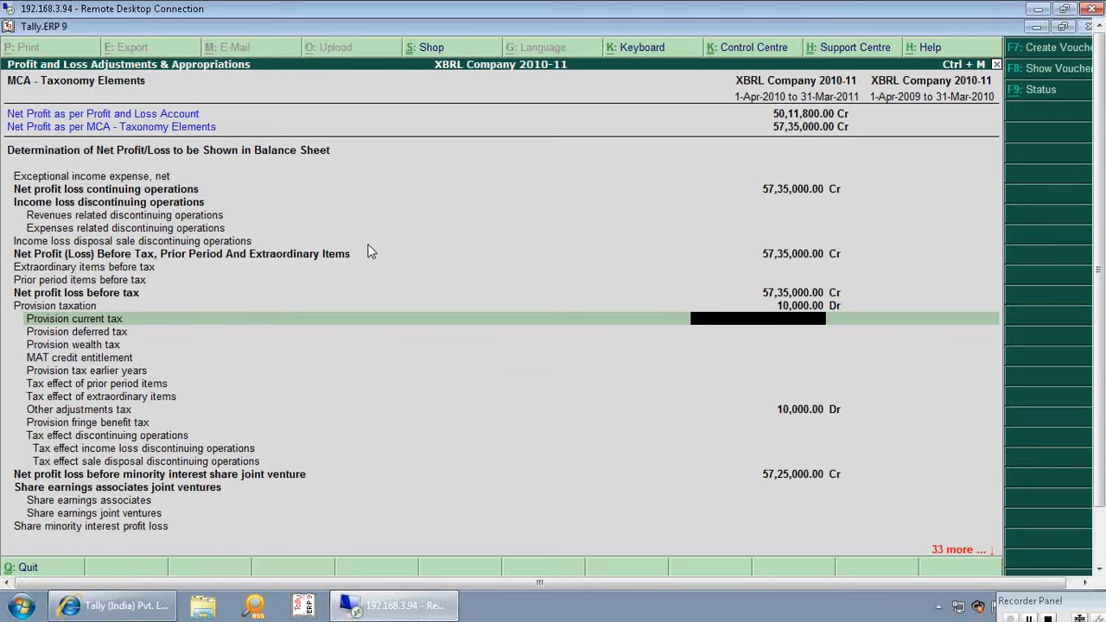
# - Examine the tax provision lines from Provision deferred tax through tax effects of discontinuing operations to Share earnings associates
pyautogui.press('Down')
pyautogui.press('Down')
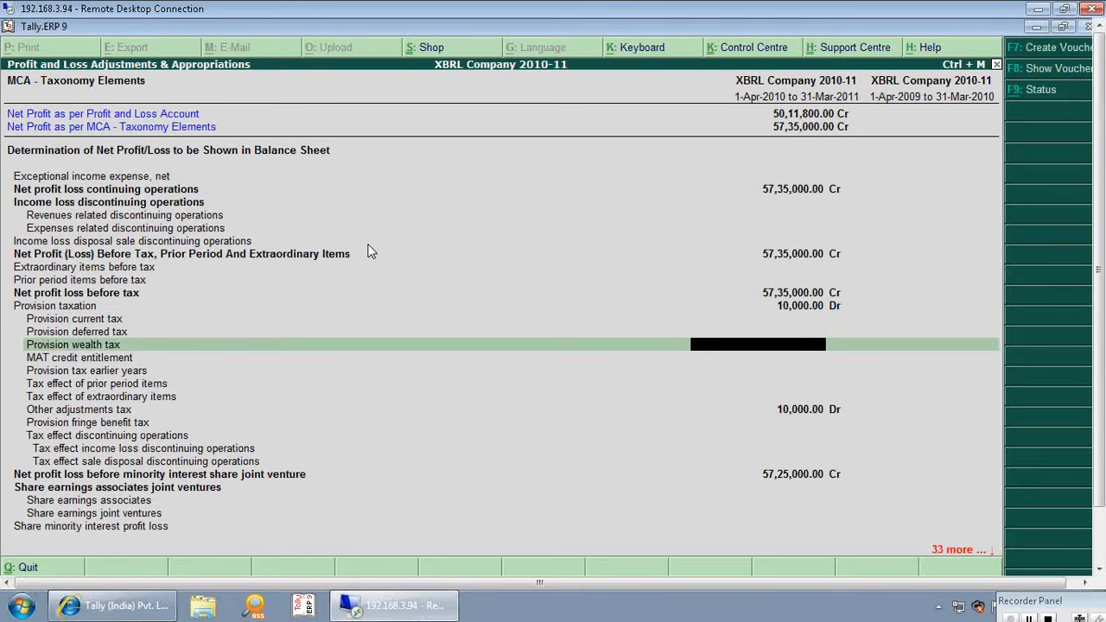
pyautogui.press('Down')
pyautogui.press('Down')
pyautogui.press('Down')
pyautogui.press('Down')
pyautogui.press('Down')
pyautogui.press('Down')
pyautogui.press('Down')
pyautogui.press('Down')
pyautogui.press('Down')
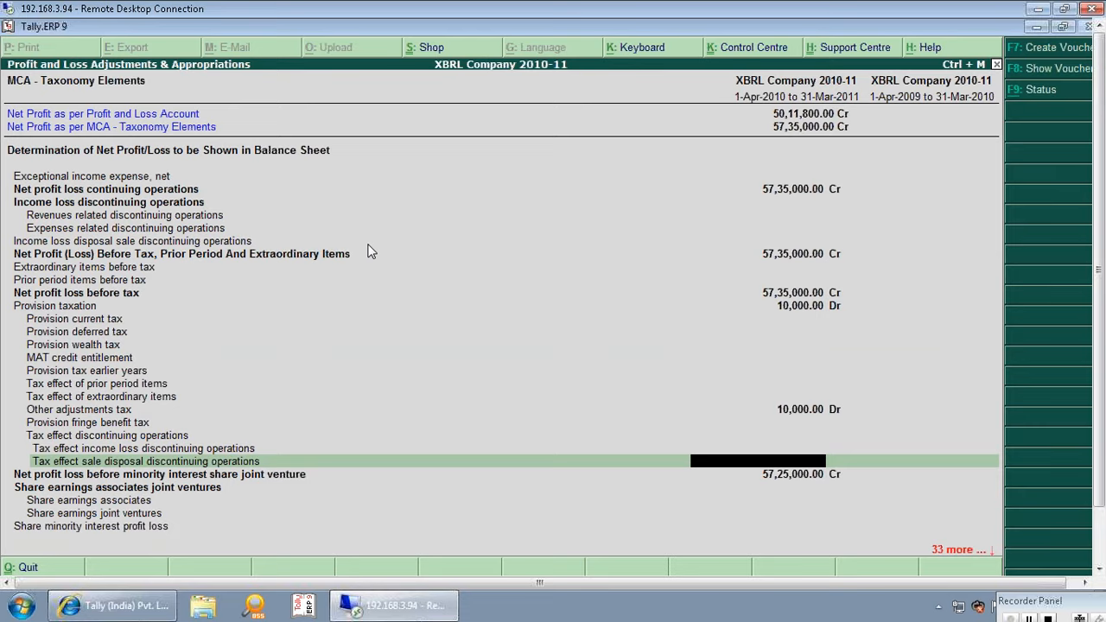
pyautogui.press('Down')
pyautogui.press('Down')
pyautogui.press('Down')
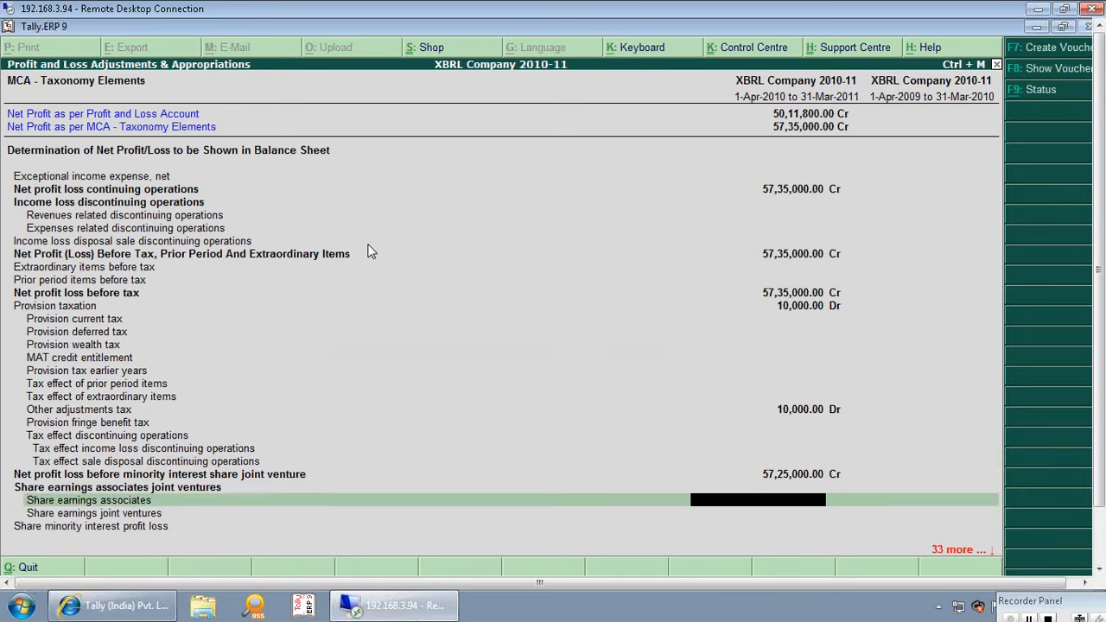
# - Look through the joint venture earnings, amounts transferred from reserves and appropriations to reserves down to Appropriations other reserves
pyautogui.press('Down')
pyautogui.press('Down')
pyautogui.press('Down')
pyautogui.press('Down')
pyautogui.press('Down')
pyautogui.press('Down')
pyautogui.press('Down')
pyautogui.press('Down')
pyautogui.press('Down')
pyautogui.press('Down')
pyautogui.press('Down')
pyautogui.press('Down')
pyautogui.press('Down')
pyautogui.press('Down')
pyautogui.press('Down')
pyautogui.press('Down')
pyautogui.press('Down')
pyautogui.press('Down')
pyautogui.press('Down')
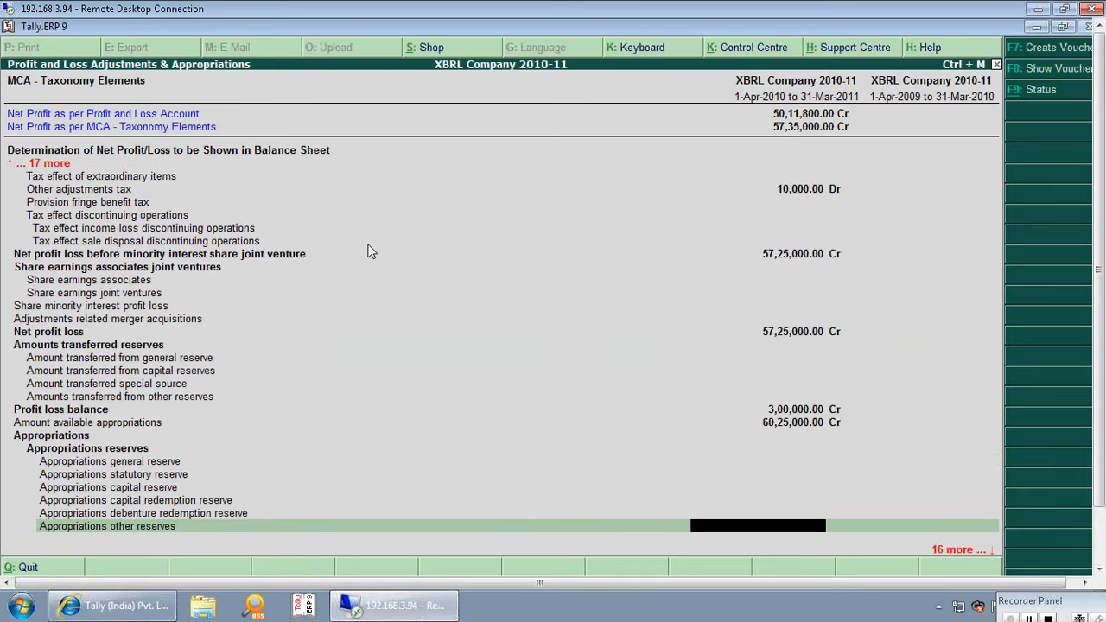
# - Examine the dividend and dividend distribution tax appropriations, the balance comparison with the books and the Earnings Per Share Calculation
pyautogui.press('Down')
pyautogui.press('Down')
pyautogui.press('Down')
pyautogui.press('Down')
pyautogui.press('Down')
pyautogui.press('Down')
pyautogui.press('Down')
pyautogui.press('Down')
pyautogui.press('Down')
pyautogui.press('Down')
pyautogui.press('Escape')
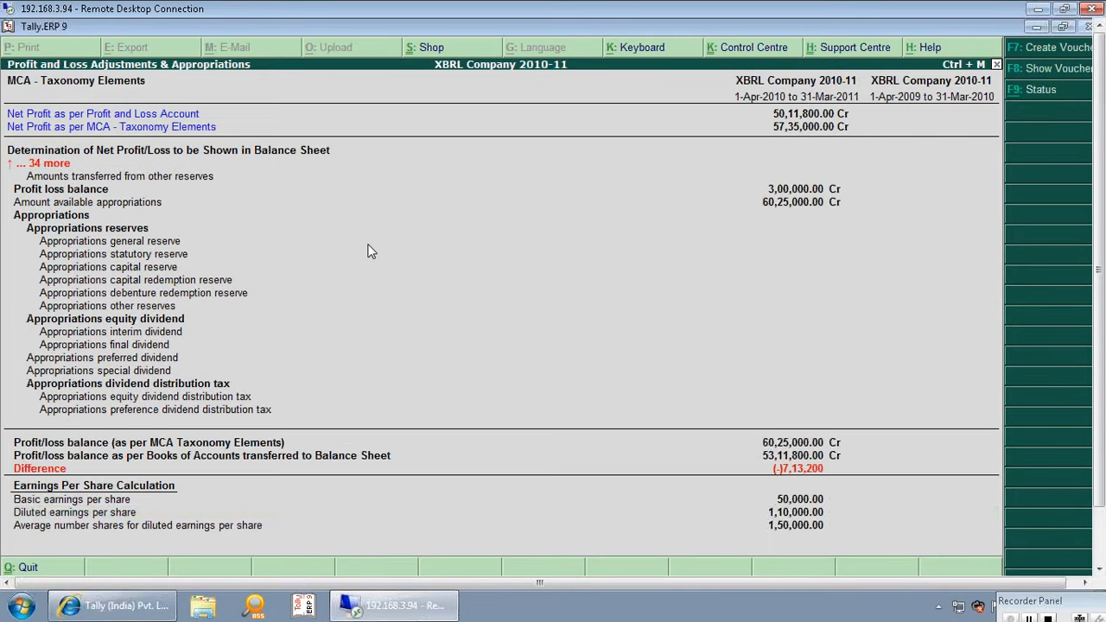
# - Review the appropriations, reserve transfers and tax provision lines back up to Expenses related discontinuing operations
pyautogui.press('Up')
pyautogui.press('Up')
pyautogui.press('Up')
pyautogui.press('Up')
pyautogui.press('Up')
pyautogui.press('Up')
pyautogui.press('Up')
pyautogui.press('Up')
pyautogui.press('Up')
pyautogui.press('Up')
pyautogui.press('Up')
pyautogui.press('Up')
pyautogui.press('Up')
pyautogui.press('Up')
pyautogui.press('Up')
pyautogui.press('Up')
pyautogui.press('Up')
pyautogui.press('Up')
pyautogui.press('Up')
pyautogui.press('Up')
pyautogui.press('Up')
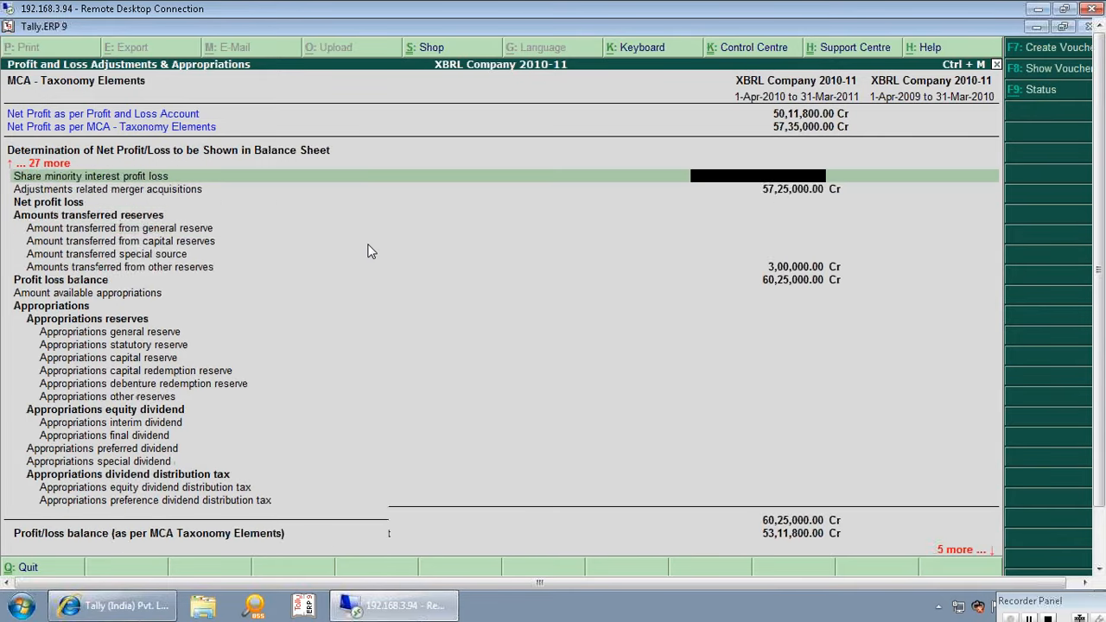
pyautogui.press('Up')
pyautogui.press('Up')
pyautogui.press('Up')
pyautogui.press('Up')
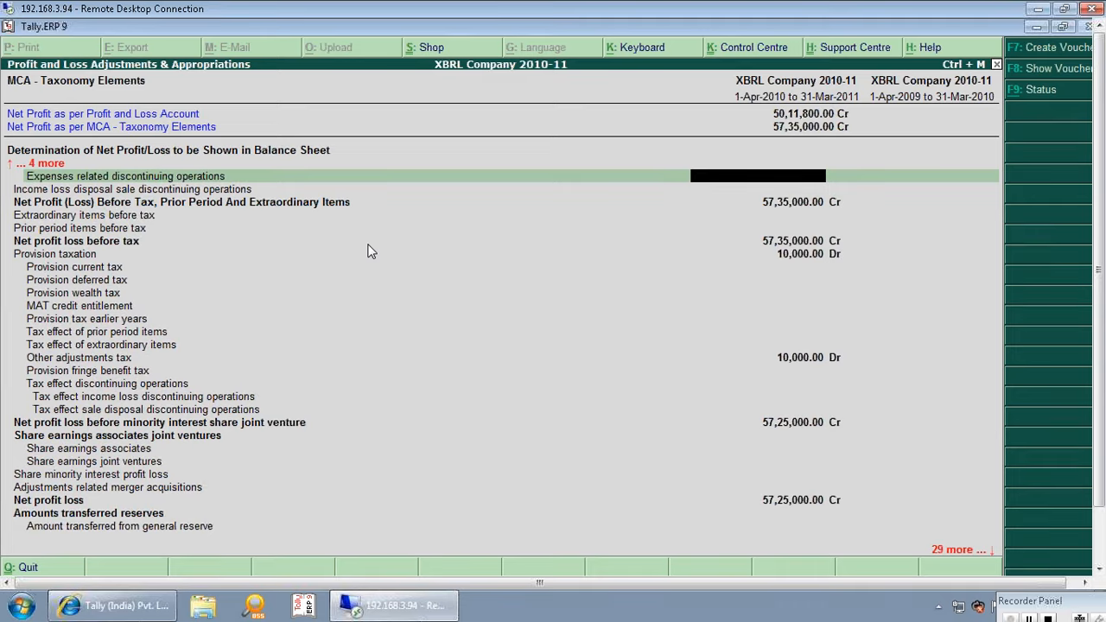
# - Close Profit and Loss Adjustments & Appropriations and open the Cash Flow Statement entry under Other in the List of Accounts
pyautogui.press('Escape')
pyautogui.press('Return')
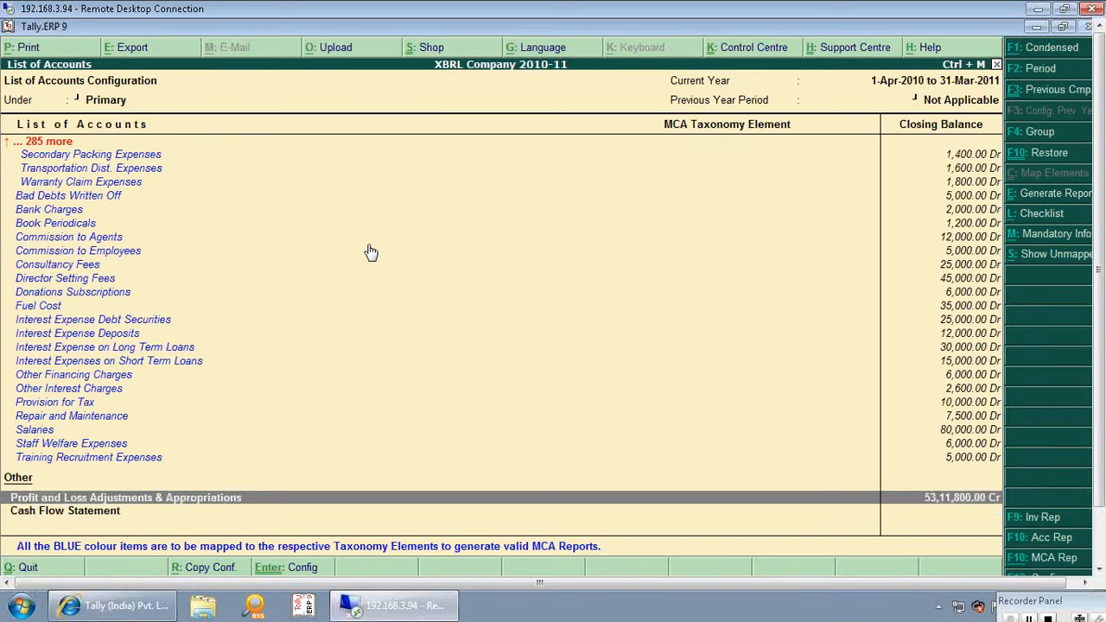
pyautogui.press('Down')
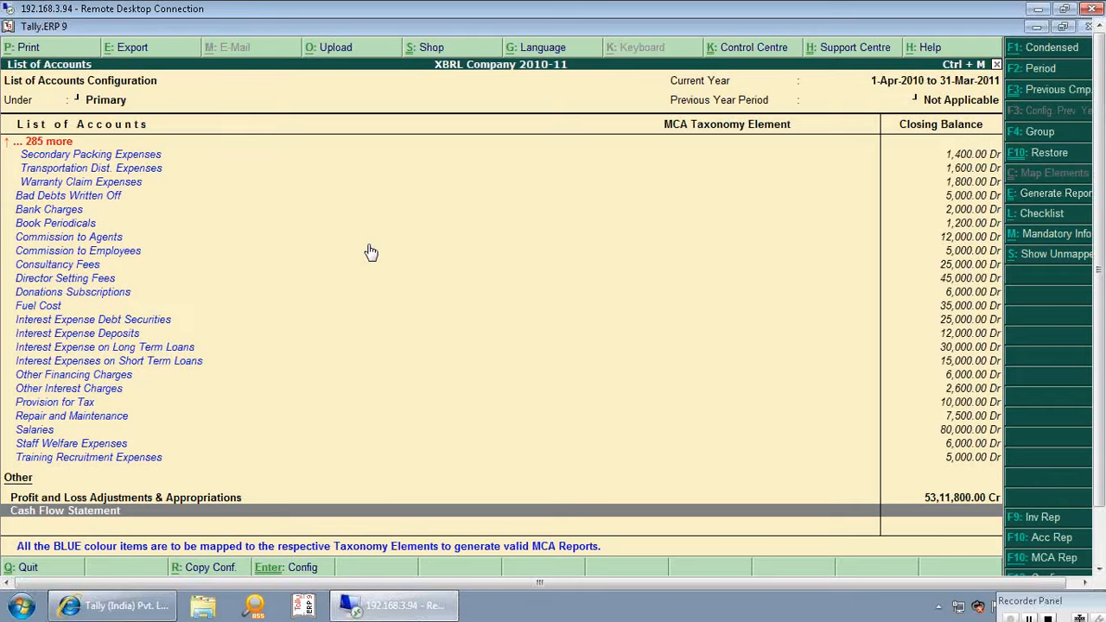
pyautogui.press('Return')
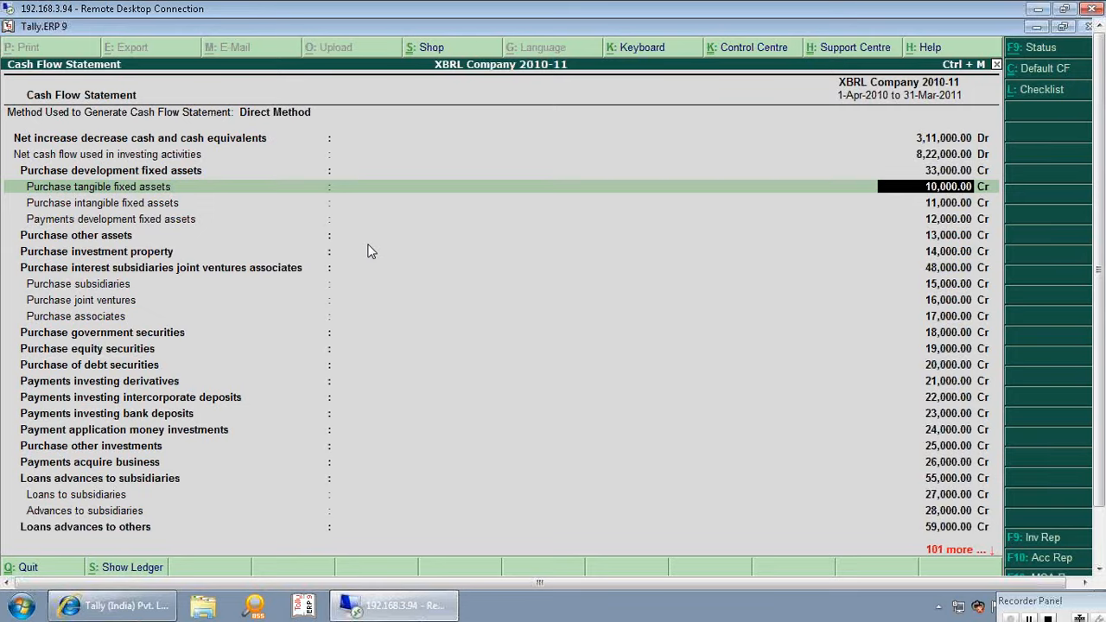
# - Look through the investing payments from Purchase tangible fixed assets to Payments investing bank deposits and back in the Cash Flow Statement
pyautogui.press('Down')
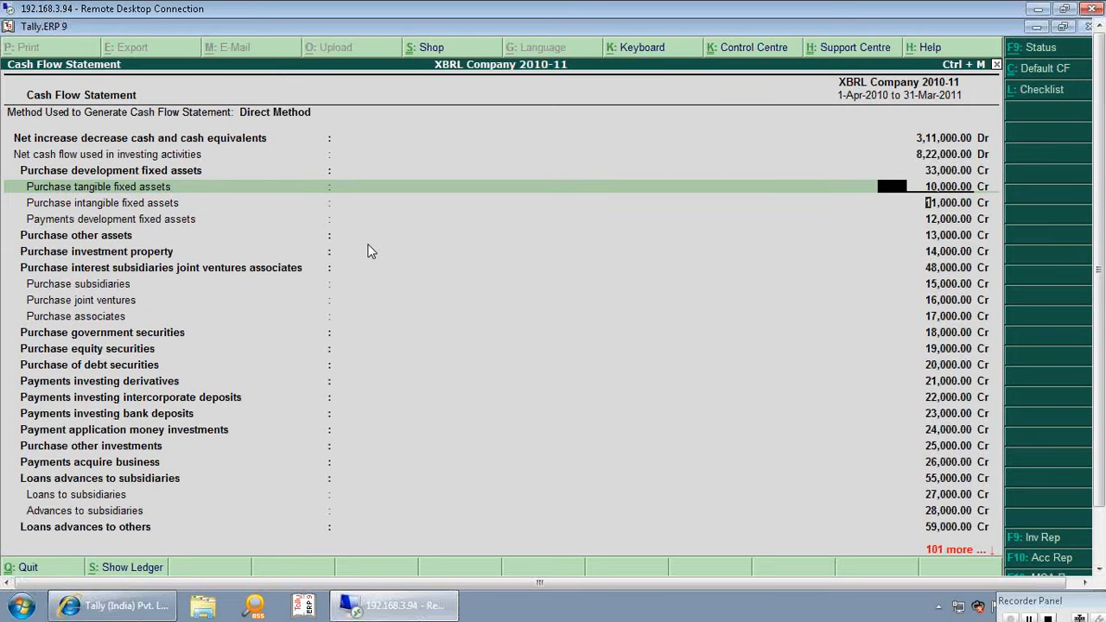
pyautogui.press('Down')
pyautogui.press('Down')
pyautogui.press('Down')
pyautogui.press('Down')
pyautogui.press('Down')
pyautogui.press('Down')
pyautogui.press('Down')
pyautogui.press('Down')
pyautogui.press('Down')
pyautogui.press('Down')
pyautogui.press('Down')
pyautogui.press('Down')
pyautogui.press('Down')
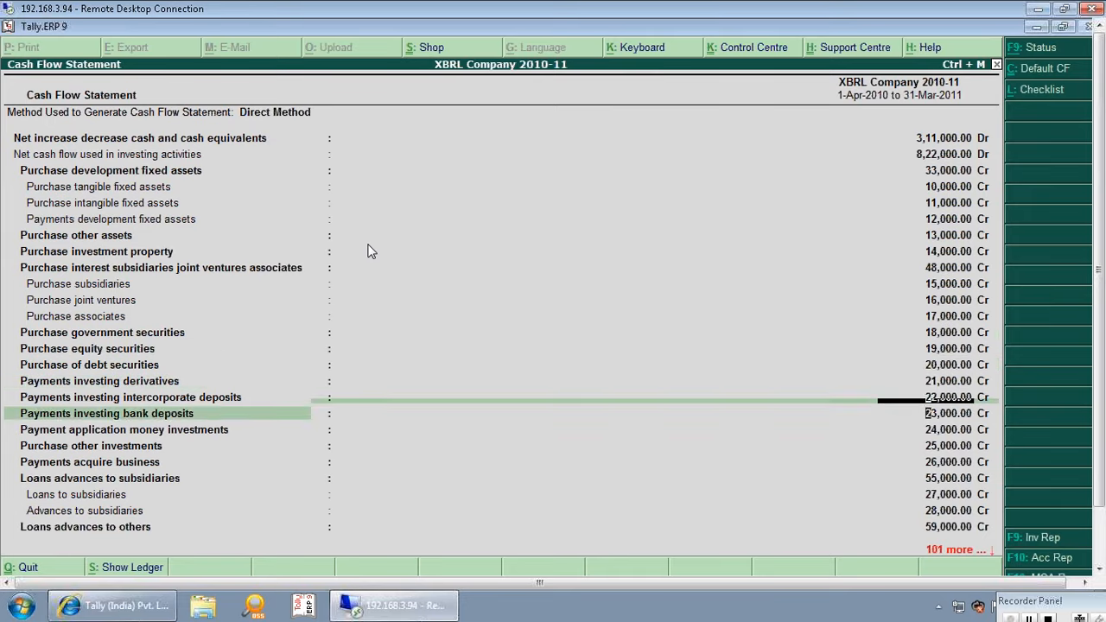
pyautogui.press('Up')
pyautogui.press('Up')
pyautogui.press('Up')
pyautogui.press('Up')
pyautogui.press('Up')
pyautogui.press('Up')
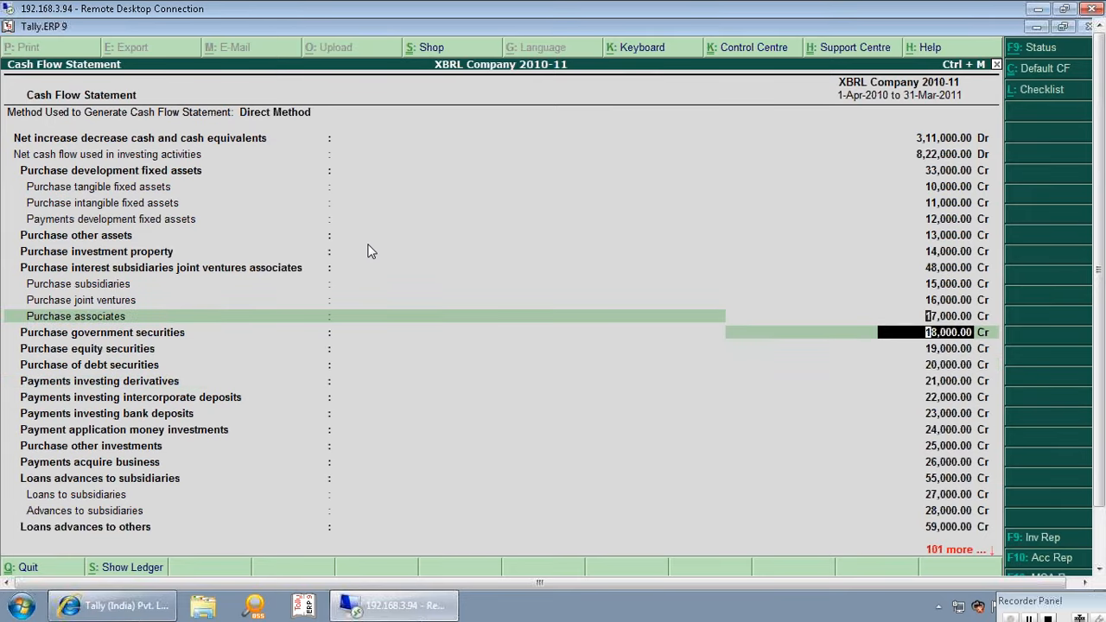
pyautogui.press('Up')
pyautogui.press('Up')
pyautogui.press('Up')
pyautogui.press('Up')
pyautogui.press('Up')
pyautogui.press('Up')
pyautogui.press('Up')
pyautogui.press('Up')
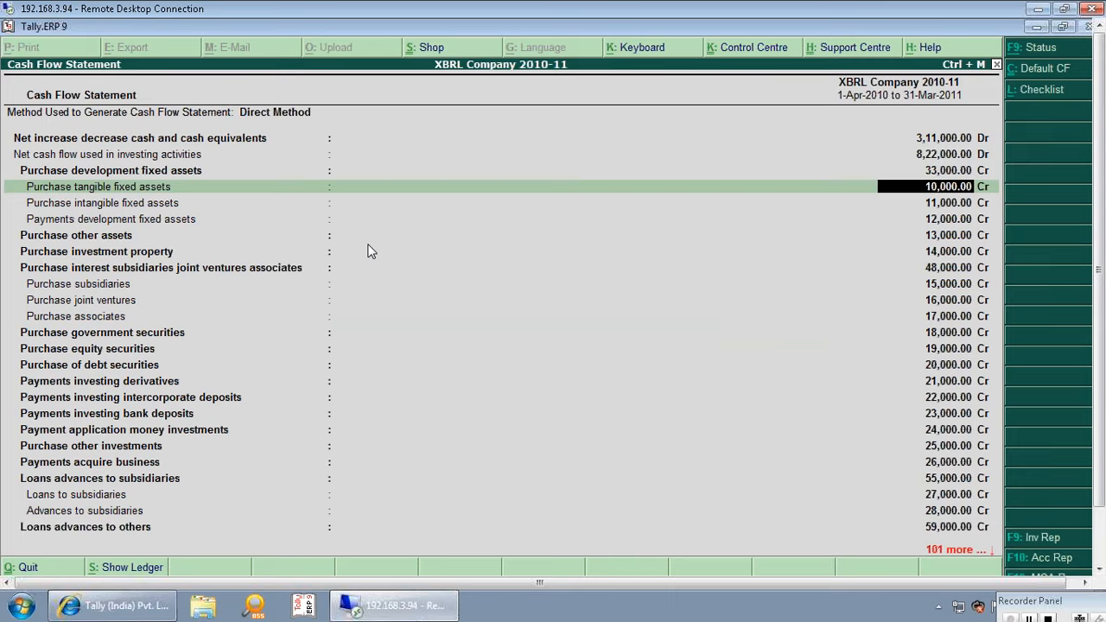
# - Review the investing activity lines from fixed asset purchases through loans and advances to Proceeds disposal other investments
pyautogui.press('Down')
pyautogui.press('Down')
pyautogui.press('Down')
pyautogui.press('Down')
pyautogui.press('Down')
pyautogui.press('Down')
pyautogui.press('Down')
pyautogui.press('Down')
pyautogui.press('Down')
pyautogui.press('Down')
pyautogui.press('Down')
pyautogui.press('Down')
pyautogui.press('Down')
pyautogui.press('Down')
pyautogui.press('Down')
pyautogui.press('Down')
pyautogui.press('Down')
pyautogui.press('Down')
pyautogui.press('Down')
pyautogui.press('Down')
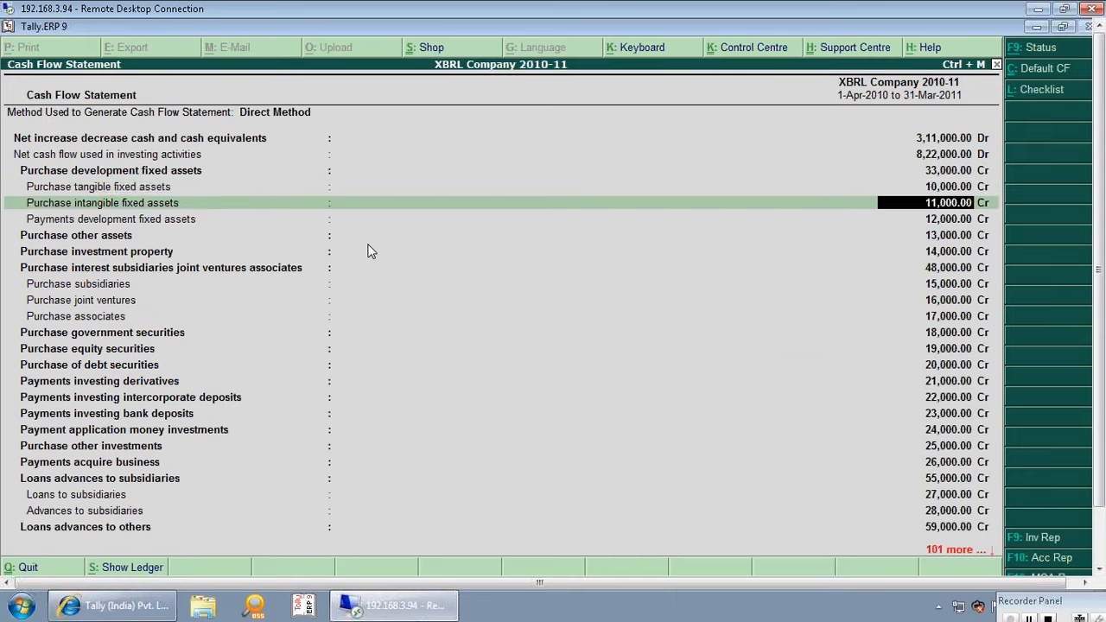
pyautogui.press('Down')
pyautogui.press('Down')
pyautogui.press('Down')
pyautogui.press('Down')
pyautogui.press('Down')
pyautogui.press('Down')
pyautogui.press('Down')
pyautogui.press('Down')
pyautogui.press('Down')
pyautogui.press('Down')
pyautogui.press('Down')
pyautogui.press('Down')
pyautogui.press('Down')
pyautogui.press('Down')
pyautogui.press('Down')
pyautogui.press('Down')
pyautogui.press('Down')
pyautogui.press('Down')
pyautogui.press('Down')
pyautogui.press('Down')
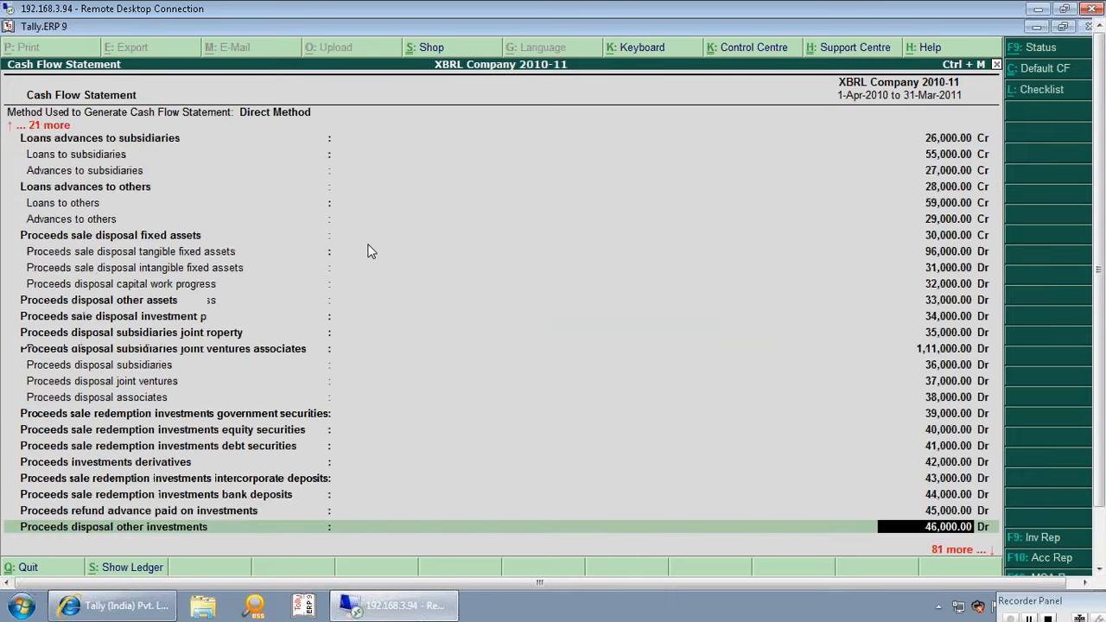
# - Examine the loan repayment, interest and dividend proceeds and the financing activity lines around Payments buyback redemption share capital
pyautogui.press('Down')
pyautogui.press('Down')
pyautogui.press('Down')
pyautogui.press('Down')
pyautogui.press('Down')
pyautogui.press('Down')
pyautogui.press('Down')
pyautogui.press('Down')
pyautogui.press('Down')
pyautogui.press('Down')
pyautogui.press('Down')
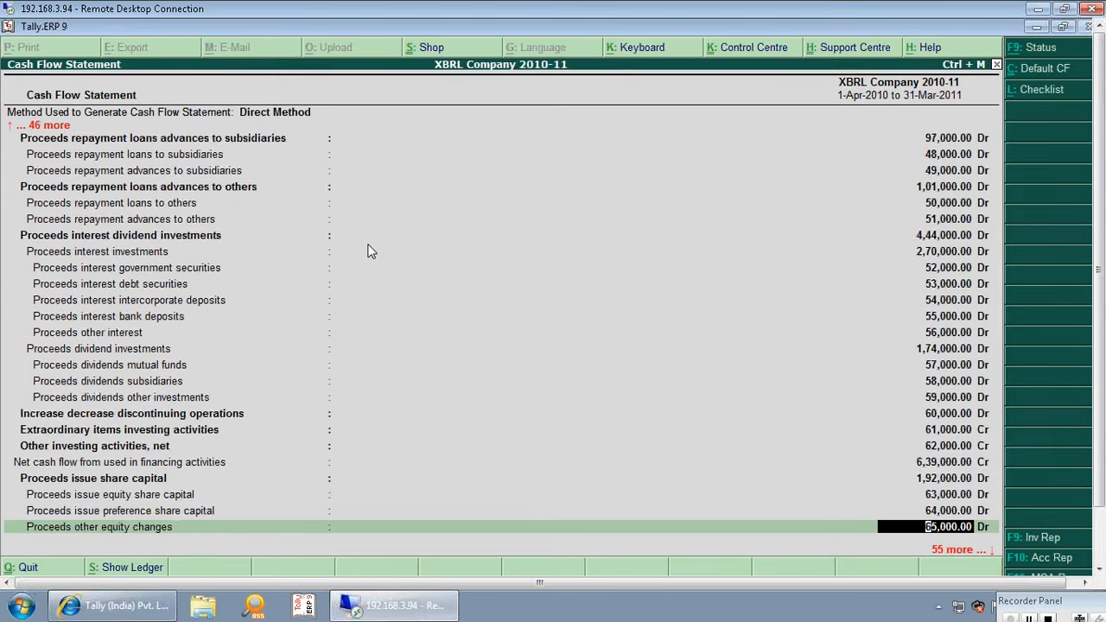
pyautogui.press('Up')
pyautogui.press('Up')
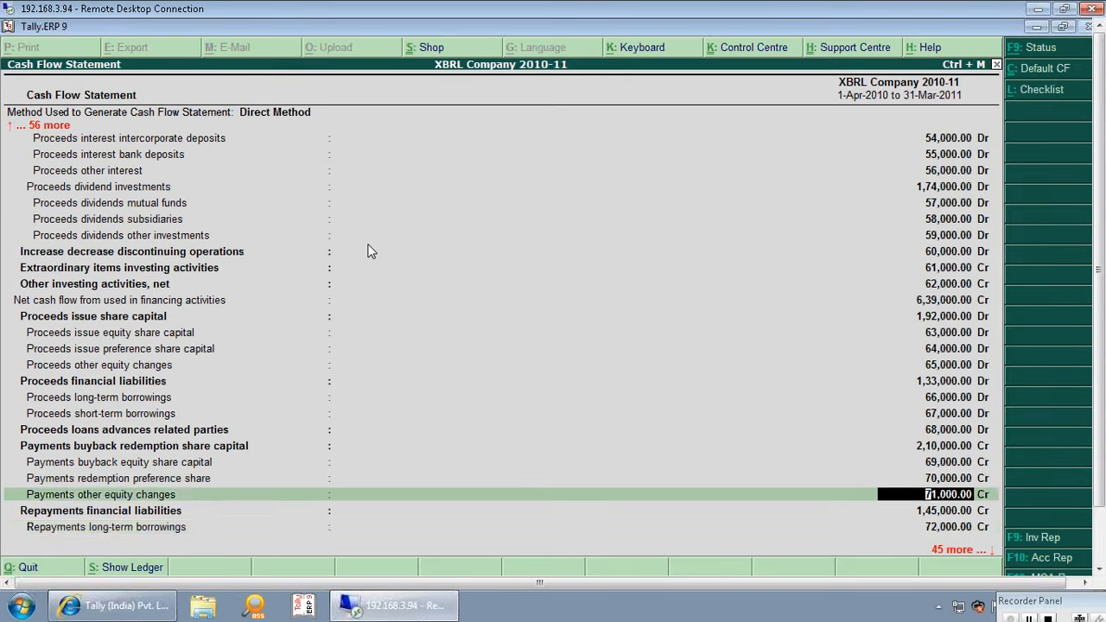
pyautogui.press('Down')
pyautogui.press('Down')
pyautogui.press('Up')
pyautogui.press('Up')
pyautogui.press('Up')
pyautogui.press('Up')
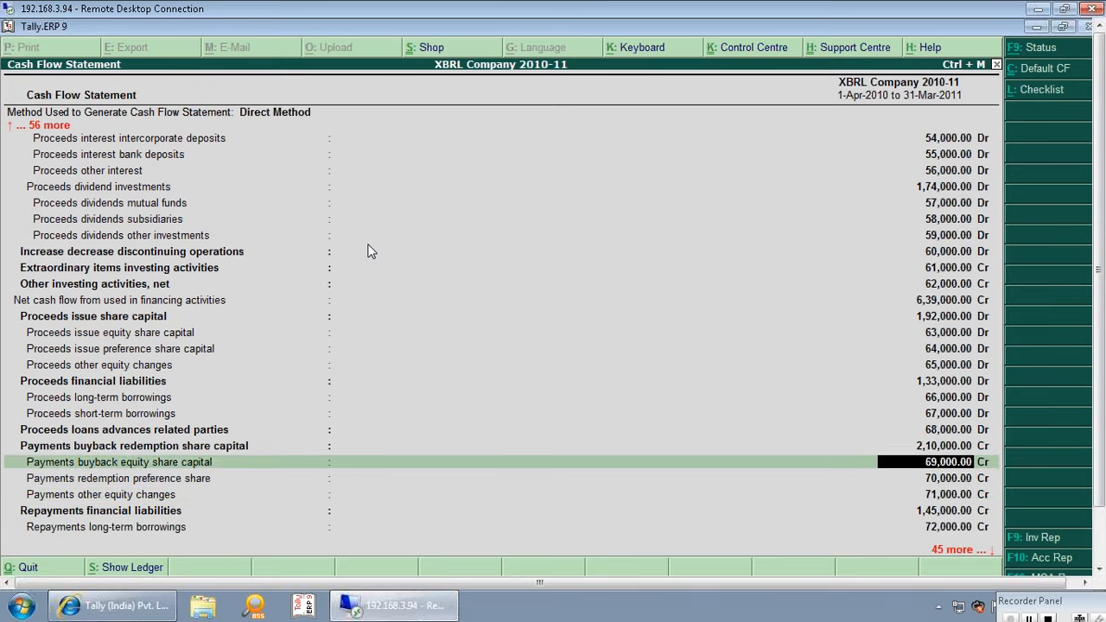
# - Review the financing lines between Proceeds short-term borrowings and Payments other equity changes in the Cash Flow Statement
pyautogui.press('Up')
pyautogui.press('Up')
pyautogui.press('Up')
pyautogui.press('Up')
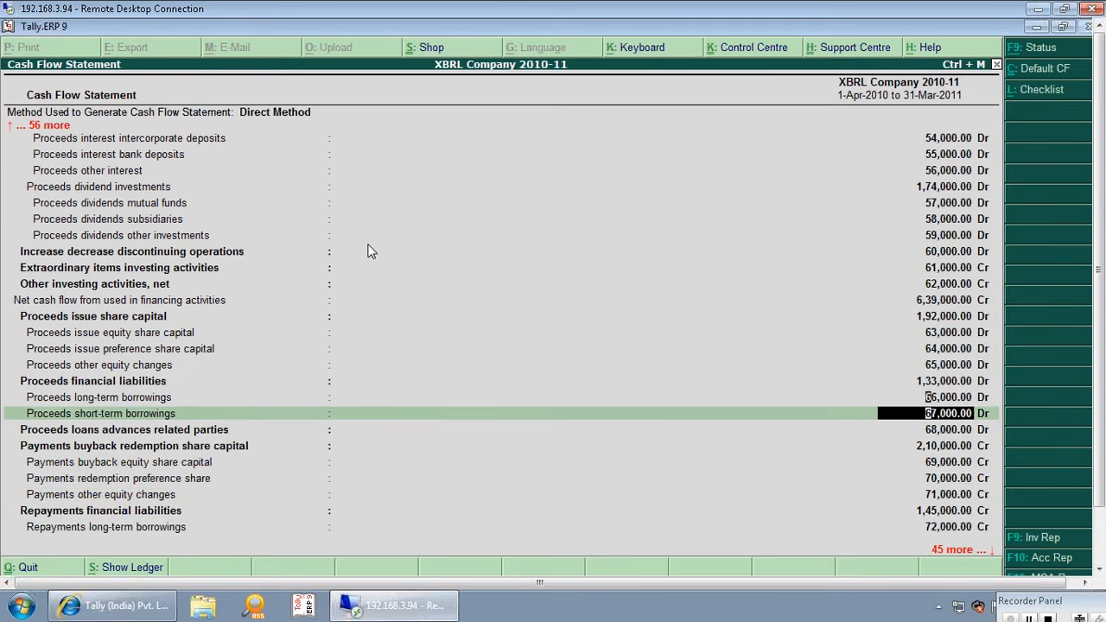
pyautogui.press('Down')
pyautogui.press('Down')
pyautogui.press('Down')
pyautogui.press('Down')
pyautogui.press('Down')
pyautogui.press('Down')
pyautogui.press('Down')
pyautogui.press('Down')
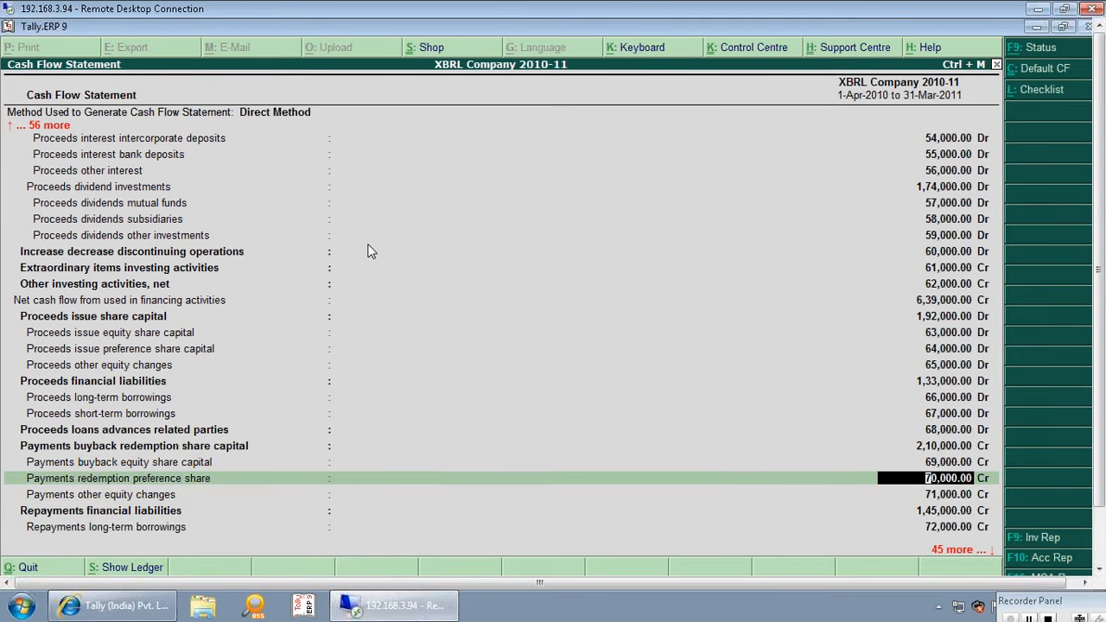
pyautogui.press('Up')
pyautogui.press('Up')
pyautogui.press('Up')
pyautogui.press('Up')
pyautogui.press('Down')
pyautogui.press('Up')
pyautogui.press('Up')
pyautogui.press('Up')
pyautogui.press('Down')
pyautogui.press('Down')
pyautogui.press('Down')
pyautogui.press('Down')
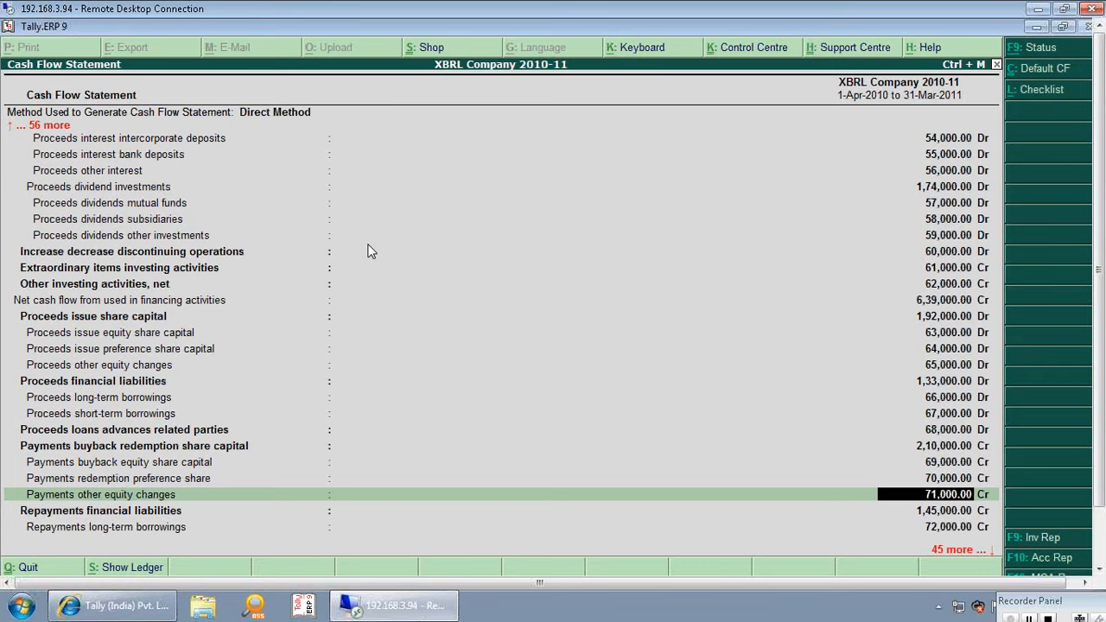
# - Quit the Cash Flow Statement and List of Accounts, and open General Information from the Additional Details
pyautogui.press('Escape')
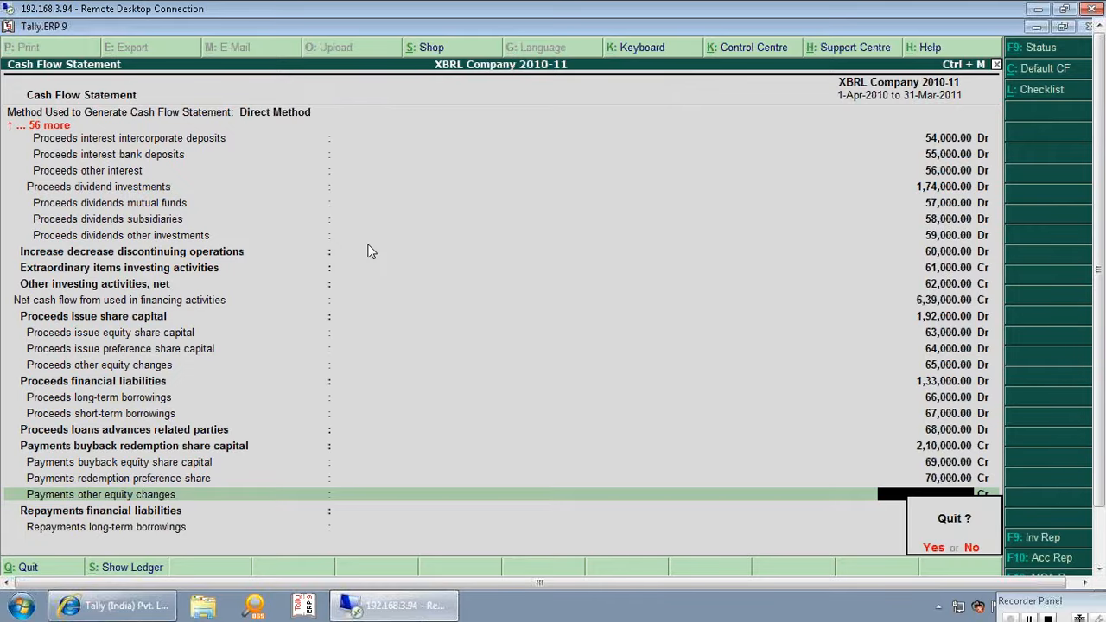
pyautogui.press('y')
pyautogui.press('Escape')
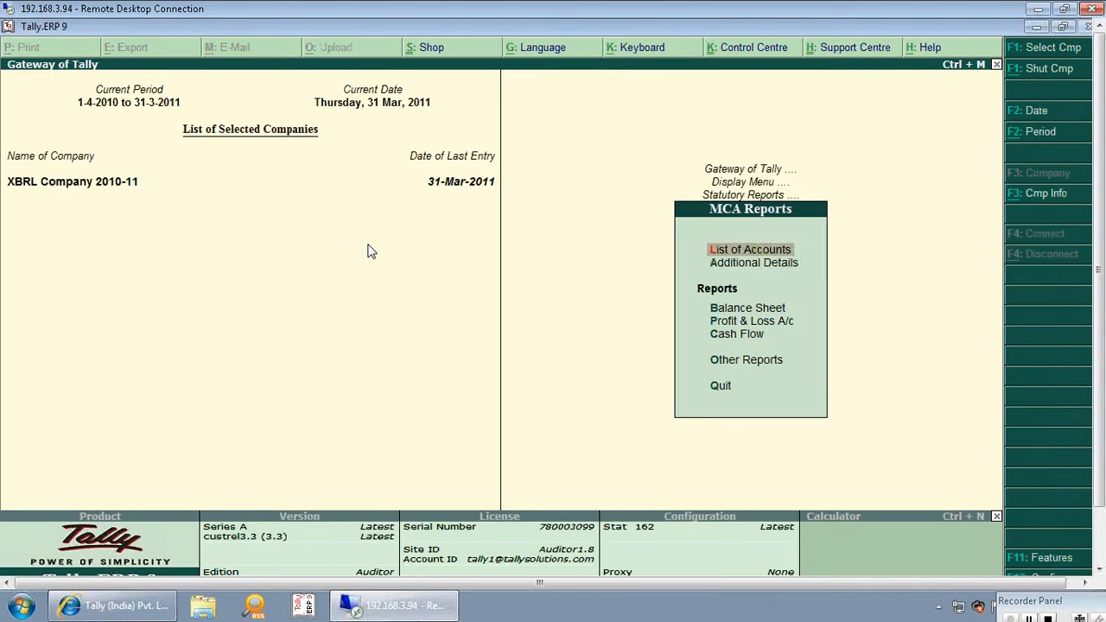
pyautogui.press('Down')
pyautogui.press('Return')
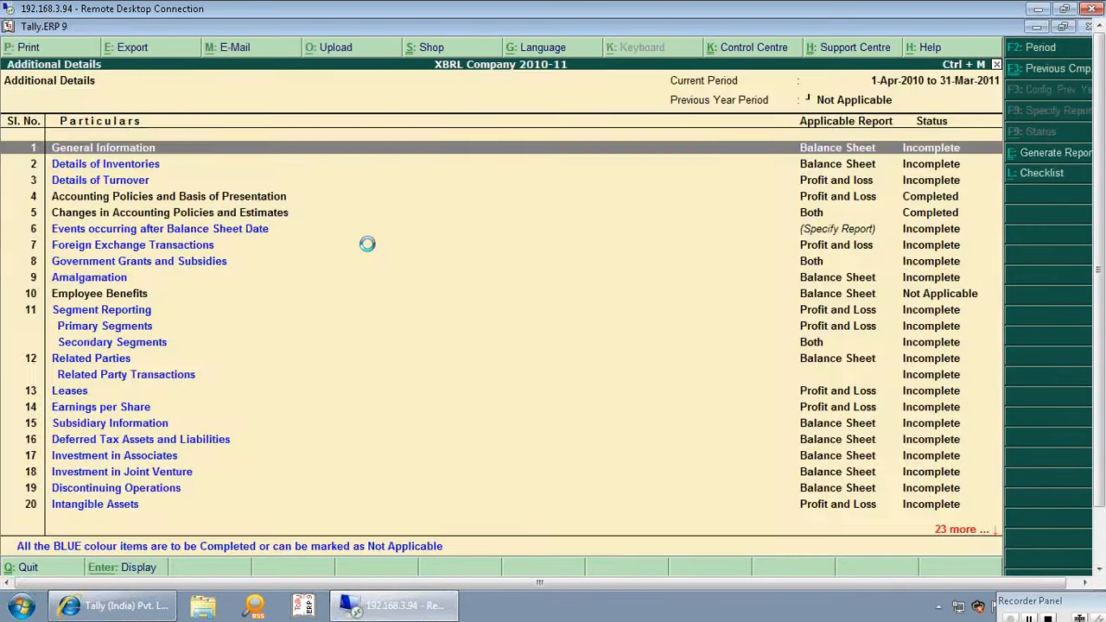
pyautogui.press('Return')
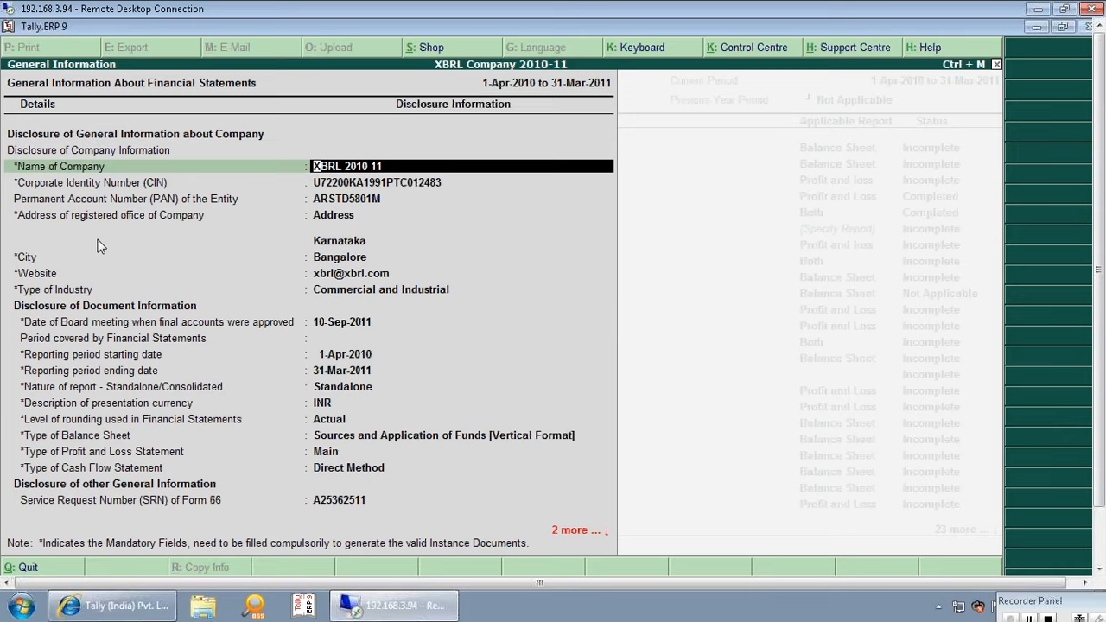
# - Accept the company name, CIN, PAN, address, city and website, and choose Commercial and Industrial as the type of industry
pyautogui.press('Return')
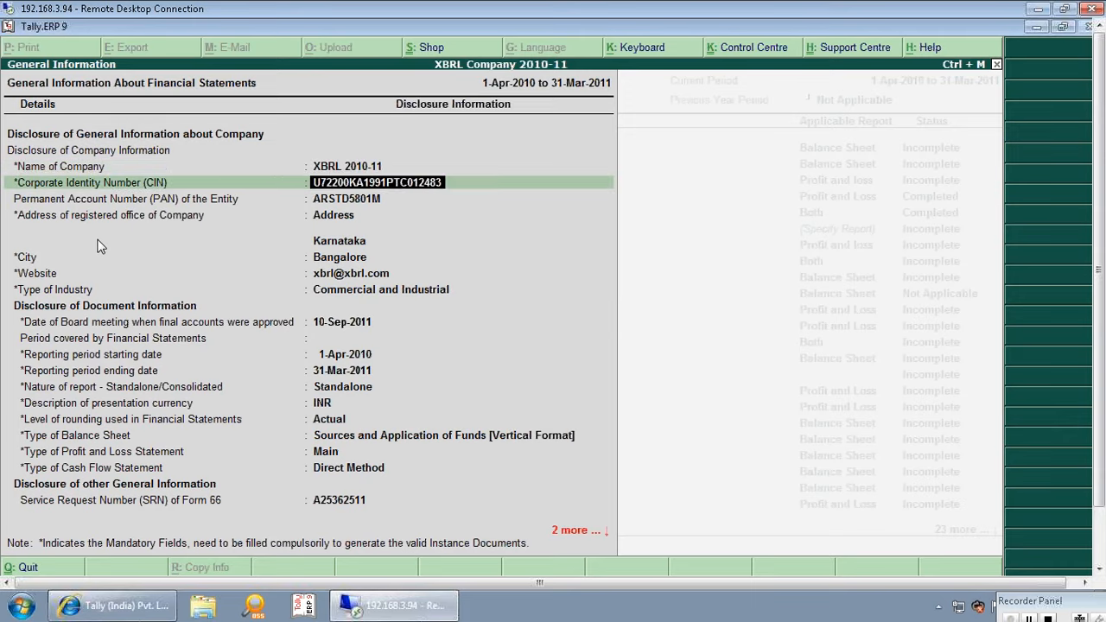
pyautogui.press('Return')
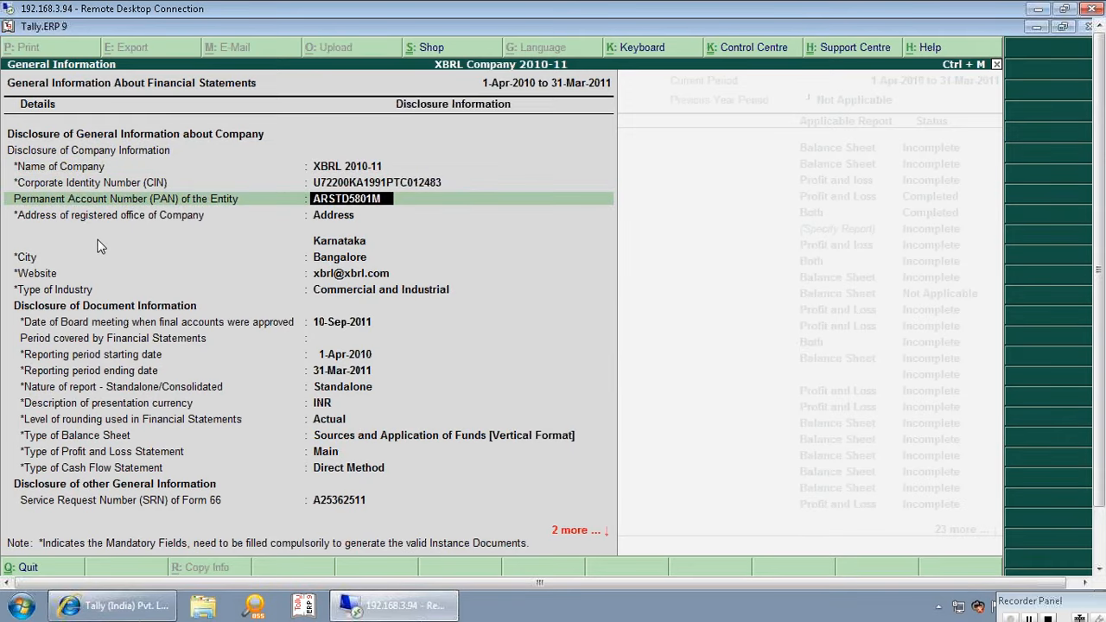
pyautogui.press('Return')
pyautogui.press('Return')
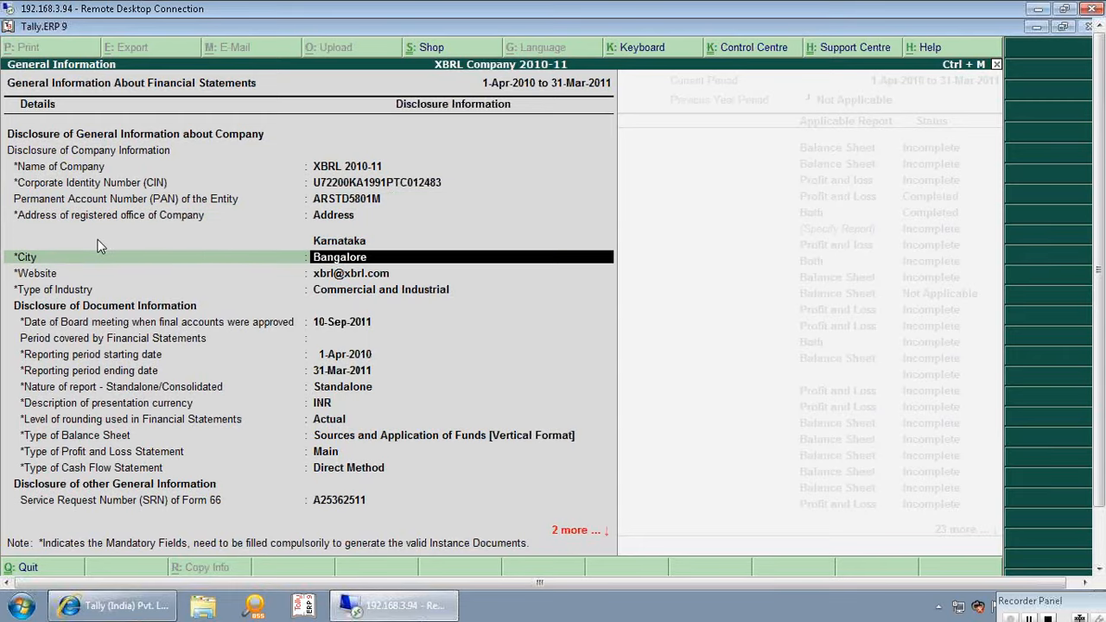
pyautogui.press('Return')
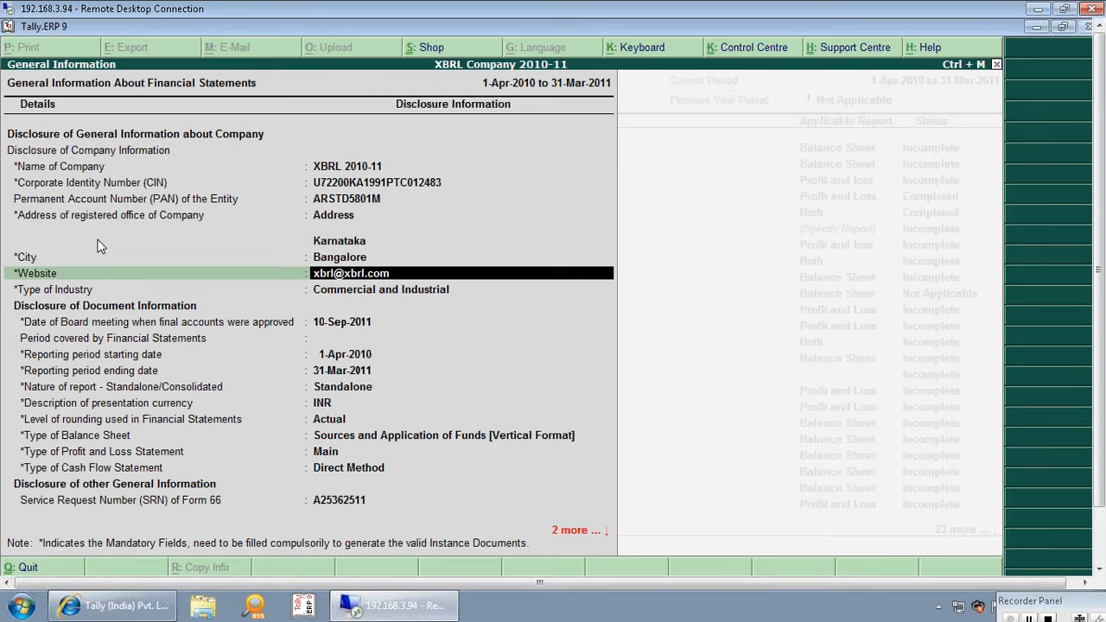
pyautogui.press('Return')
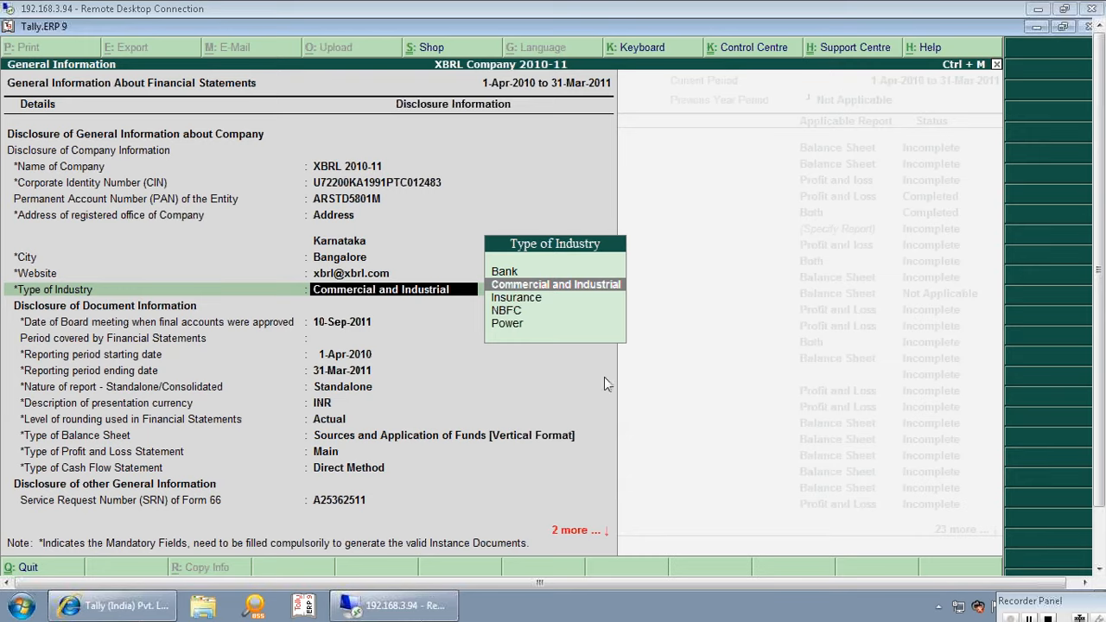
pyautogui.click(552, 282)
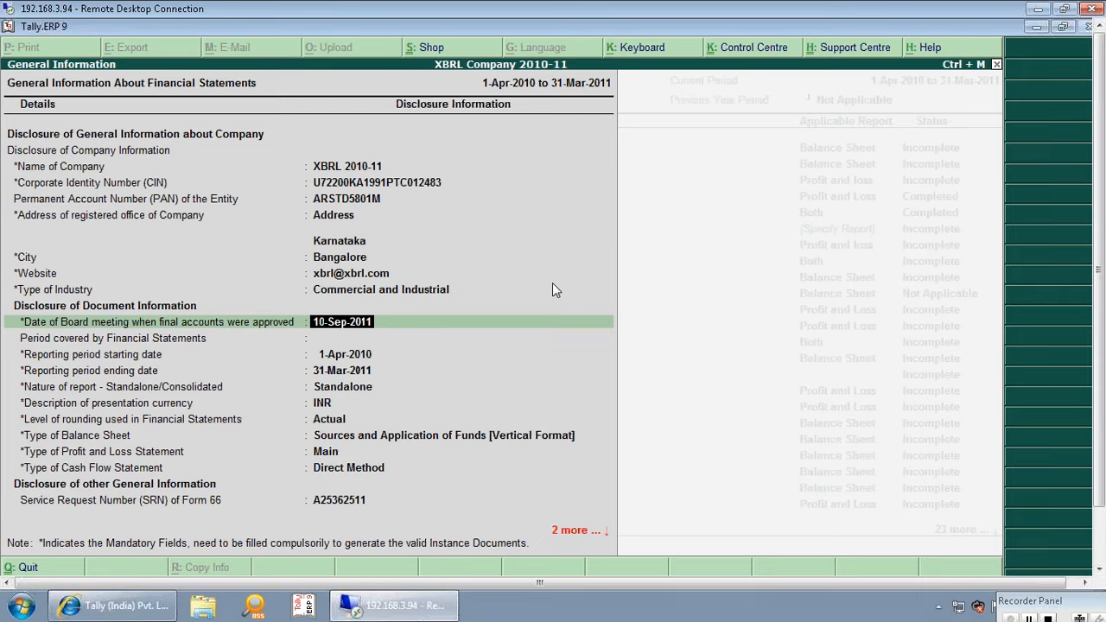
# - Accept the board meeting and reporting period dates, with a Standalone report, INR as presentation currency and Actual rounding
pyautogui.press('Return')
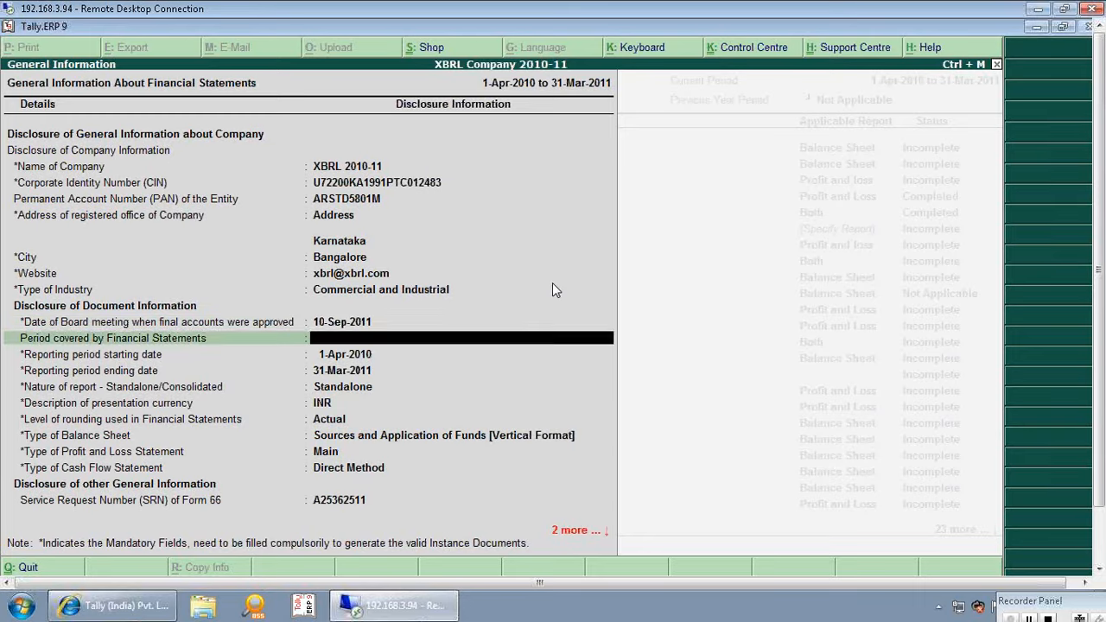
pyautogui.press('Return')
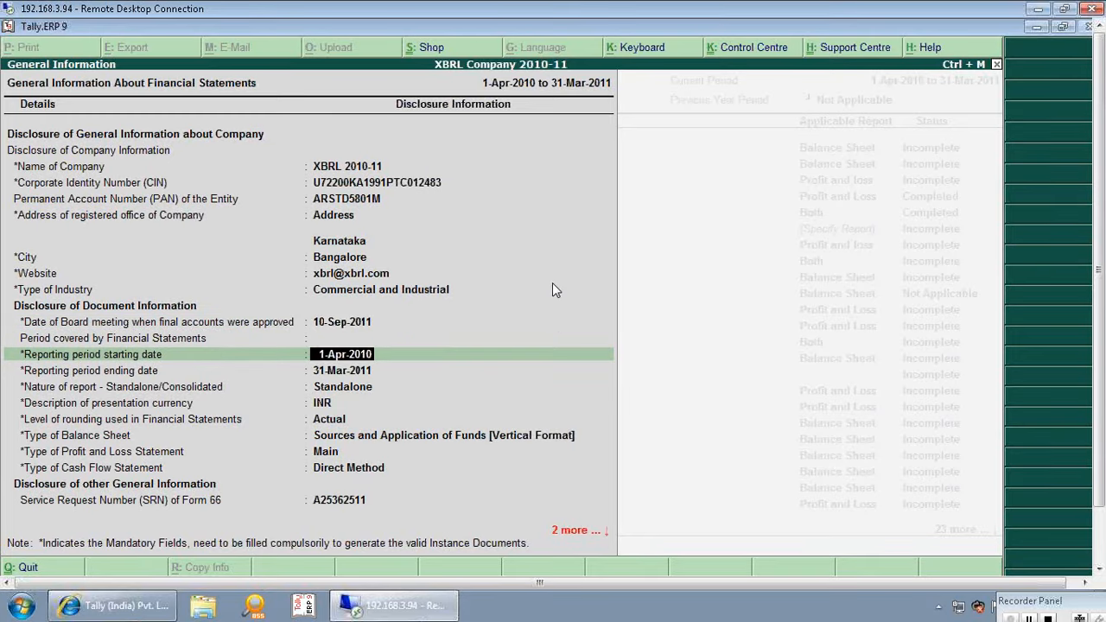
pyautogui.press('Return')
pyautogui.press('Return')
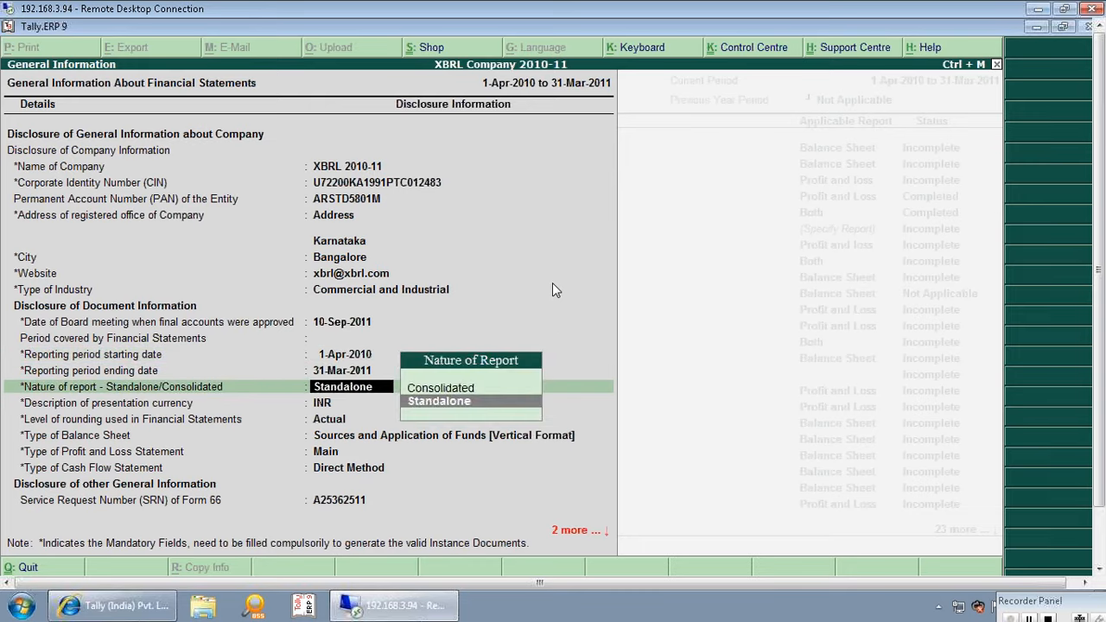
pyautogui.press('Return')
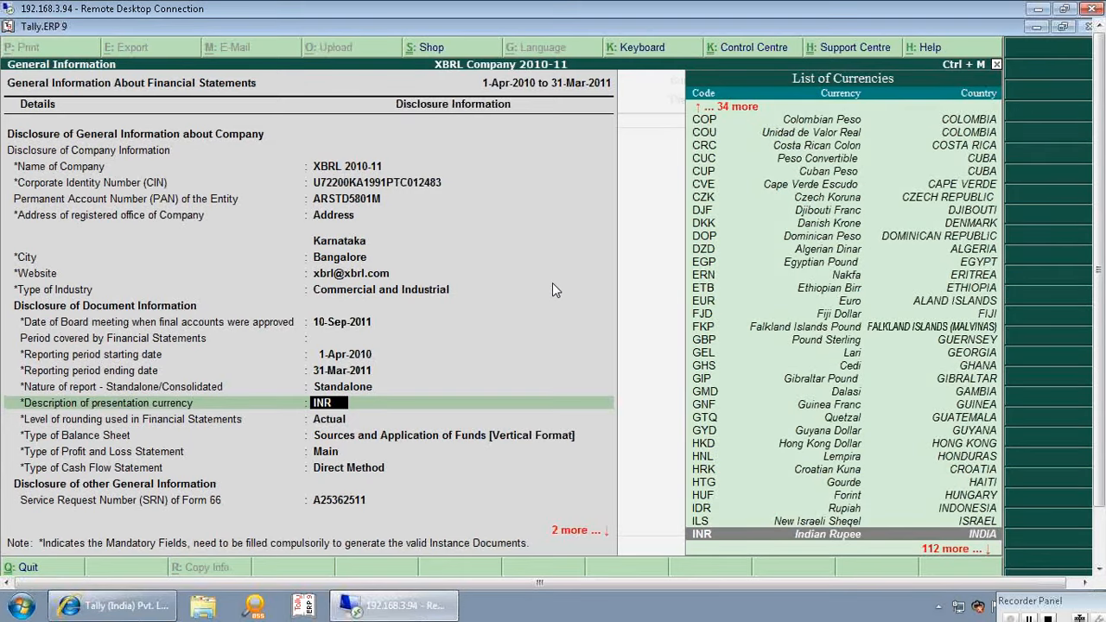
pyautogui.press('Return')
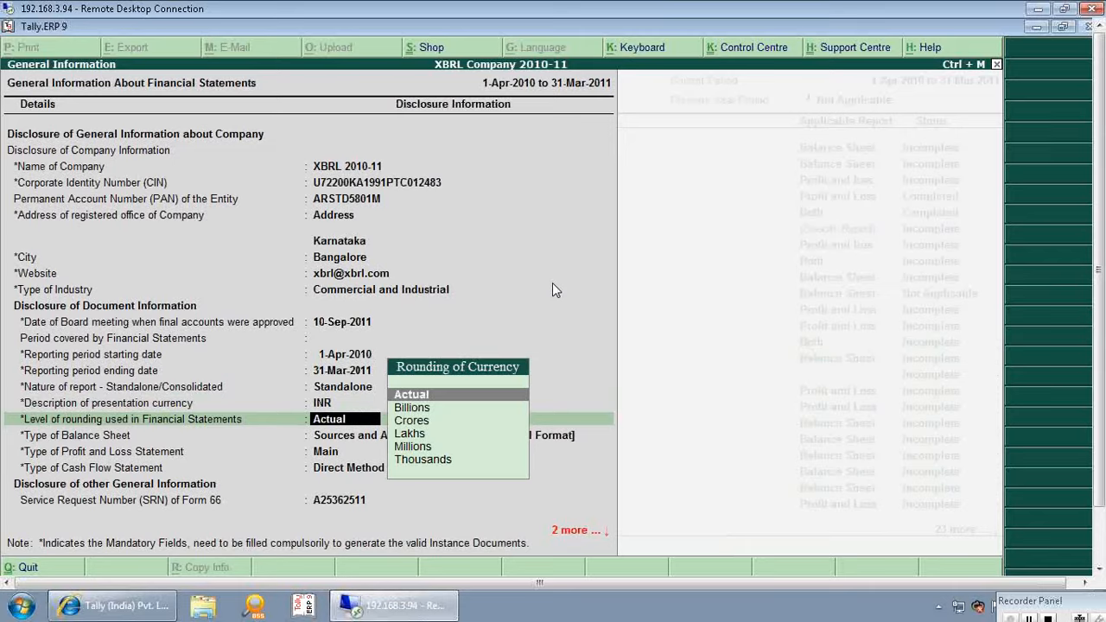
pyautogui.press('Return')
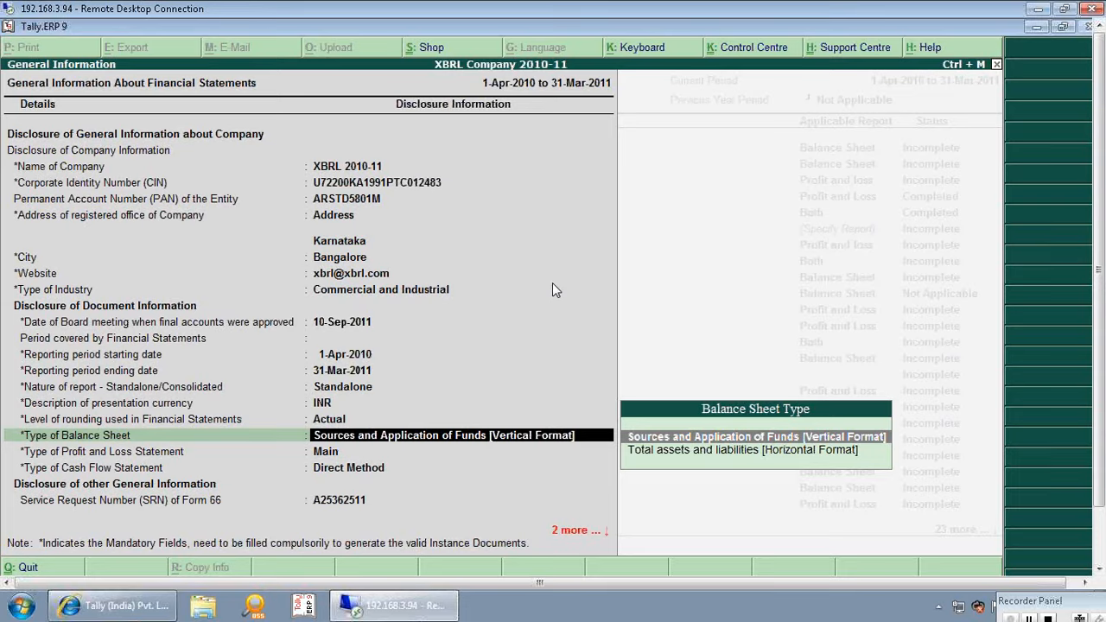
# - Keep the vertical-format Balance Sheet, Main Profit and Loss and Direct Method Cash Flow types, and accept the remaining General Information fields
pyautogui.press('Return')
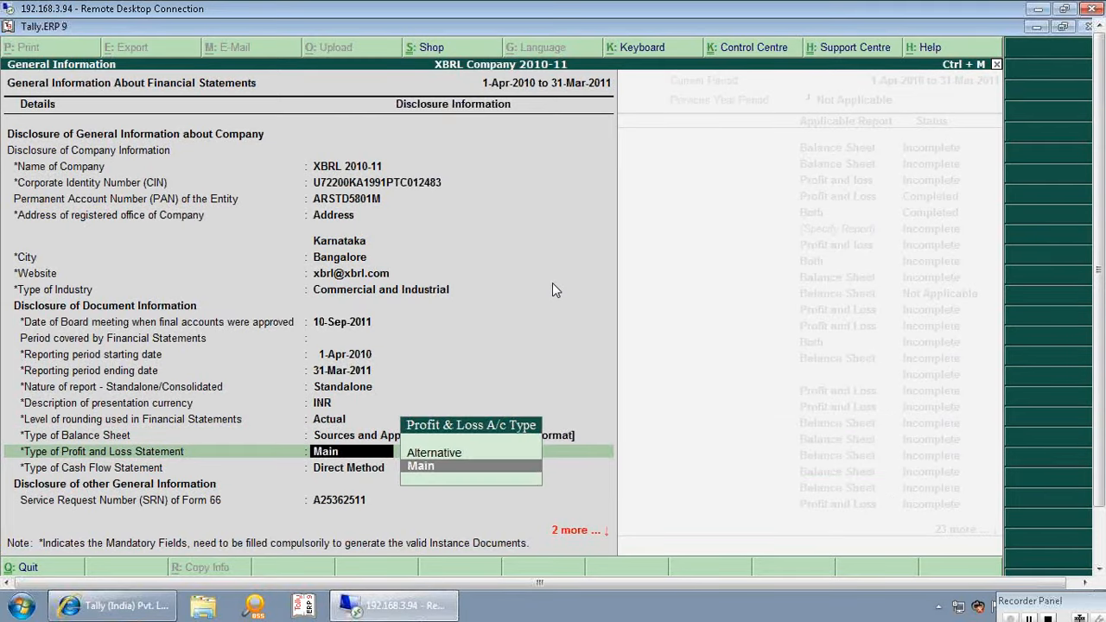
pyautogui.press('Return')
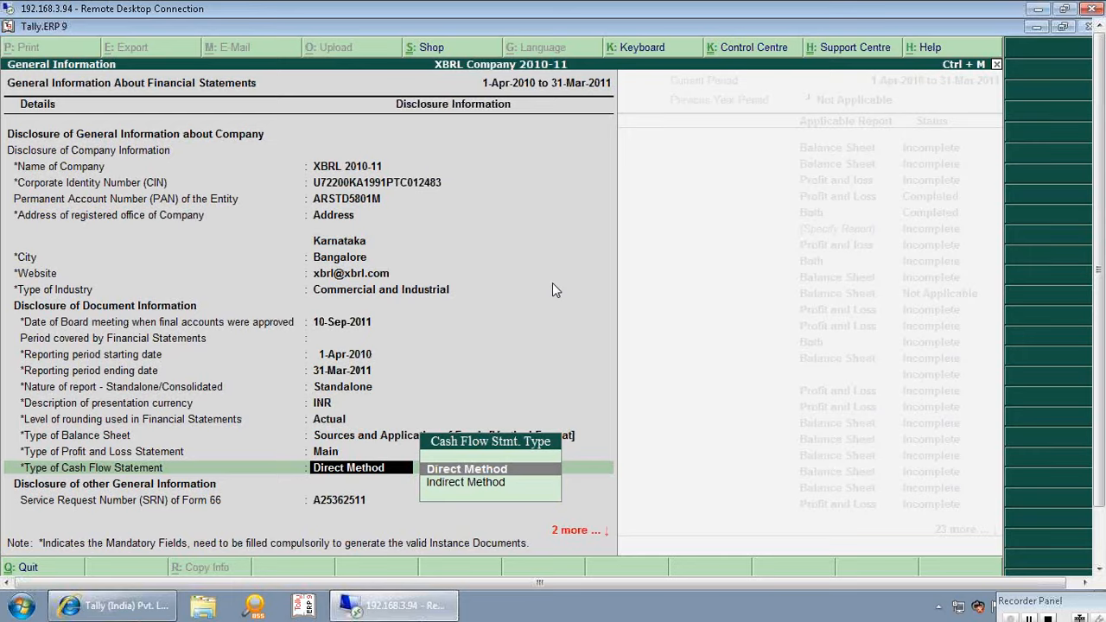
pyautogui.press('Return')
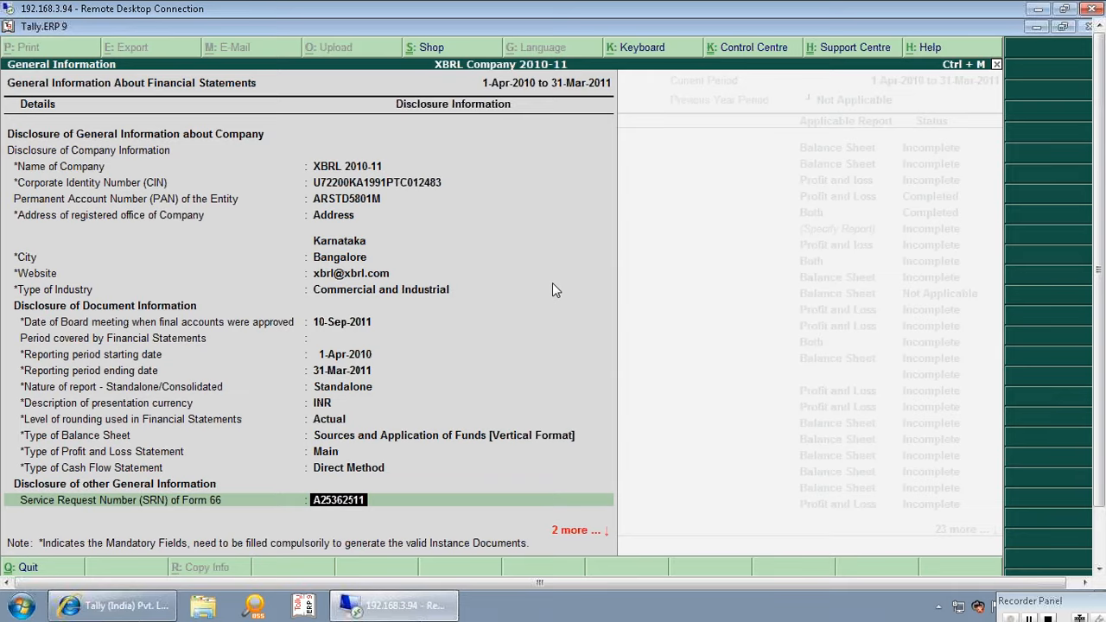
pyautogui.press('Return')
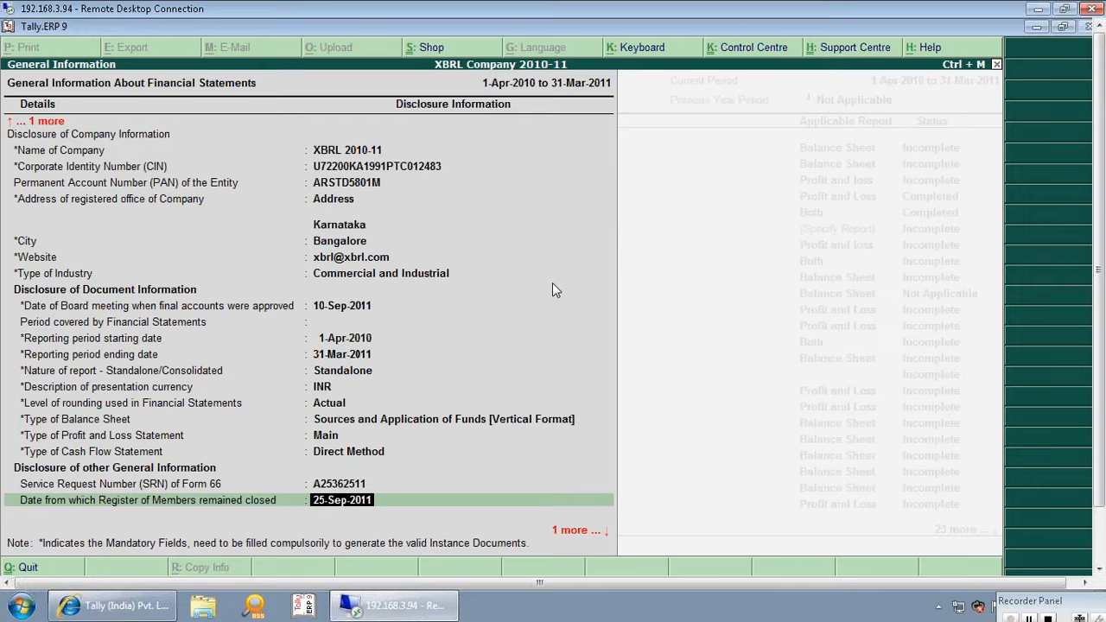
pyautogui.press('Return')
pyautogui.press('Return')
pyautogui.press('Return')
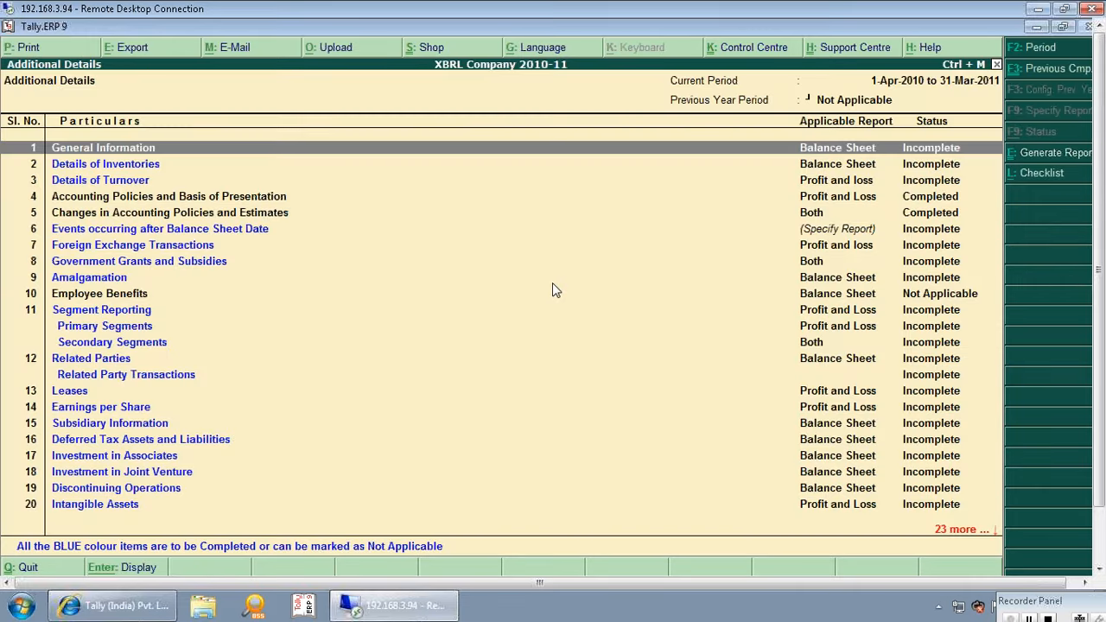
# - Return to the List of Accounts, expand it to the detailed view to check the taxonomy mappings, and close it
pyautogui.press('Escape')
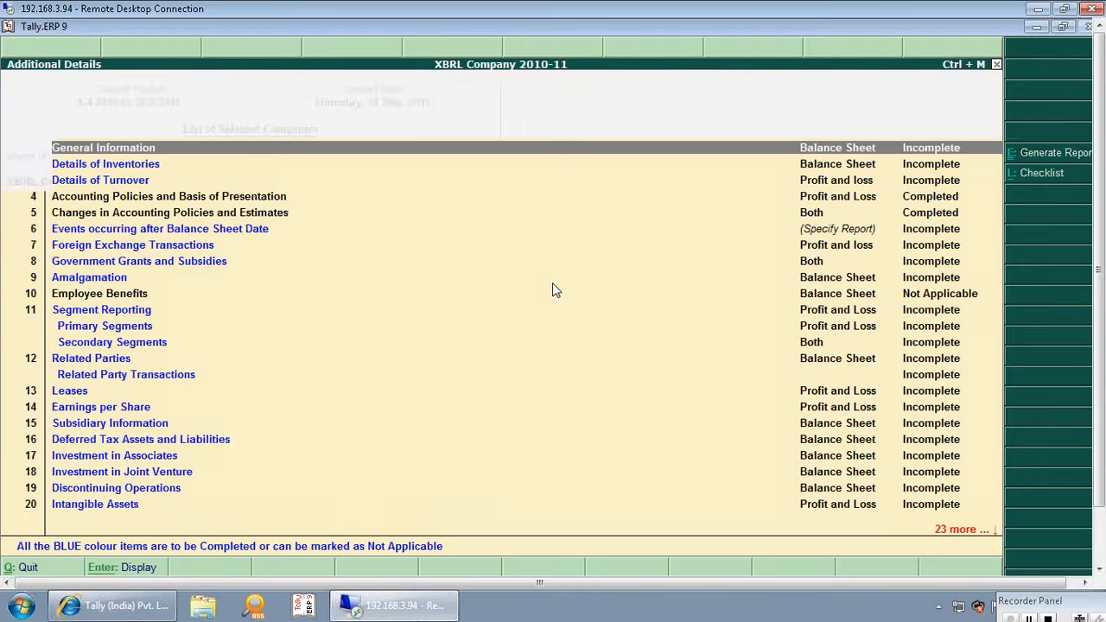
pyautogui.press('Return')
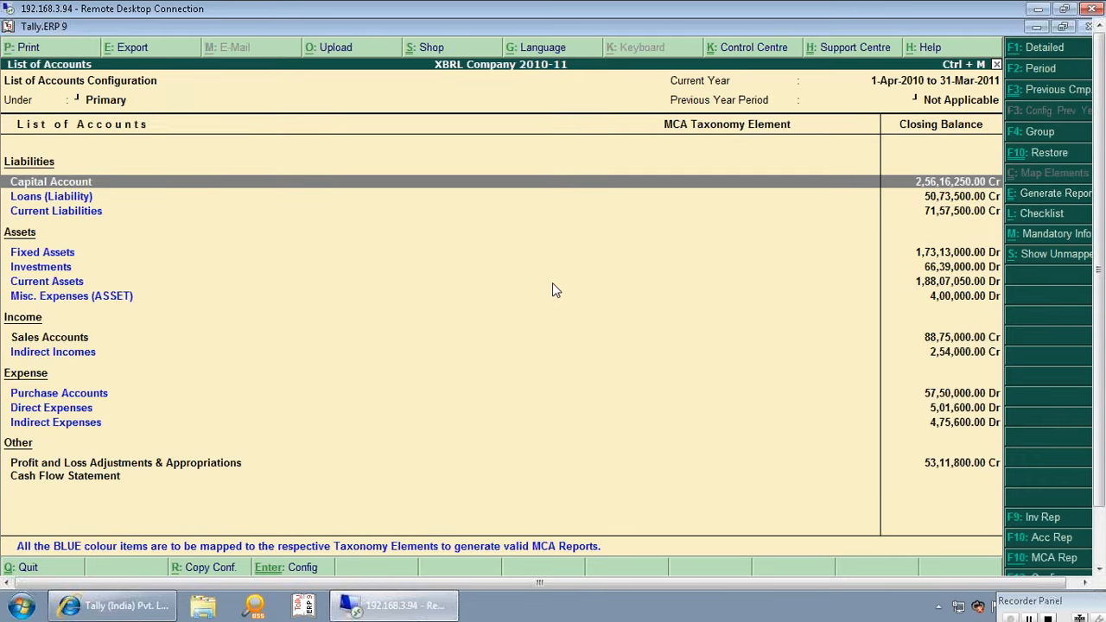
pyautogui.hotkey('alt', 'F1')
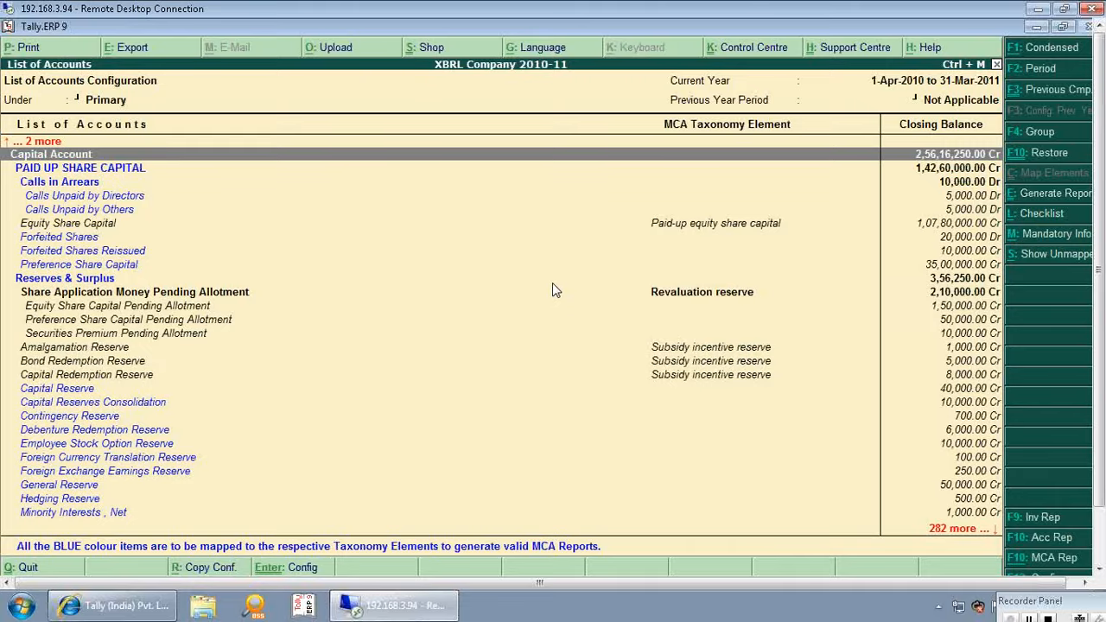
pyautogui.press('Escape')
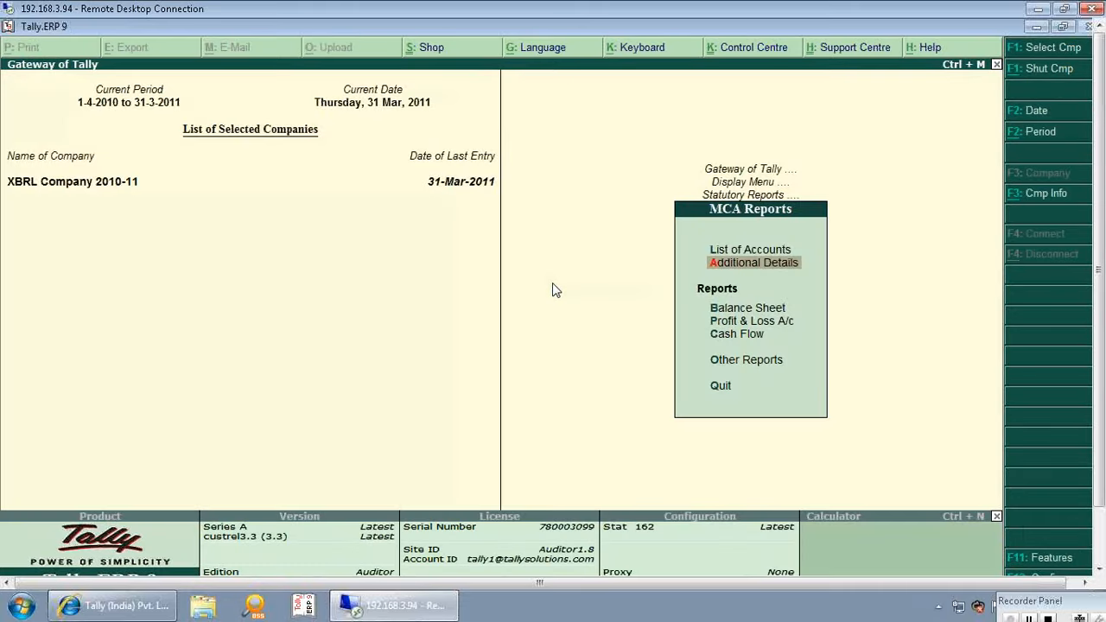
# - Reopen the Additional Details and open Details of Inventories
pyautogui.press('Return')
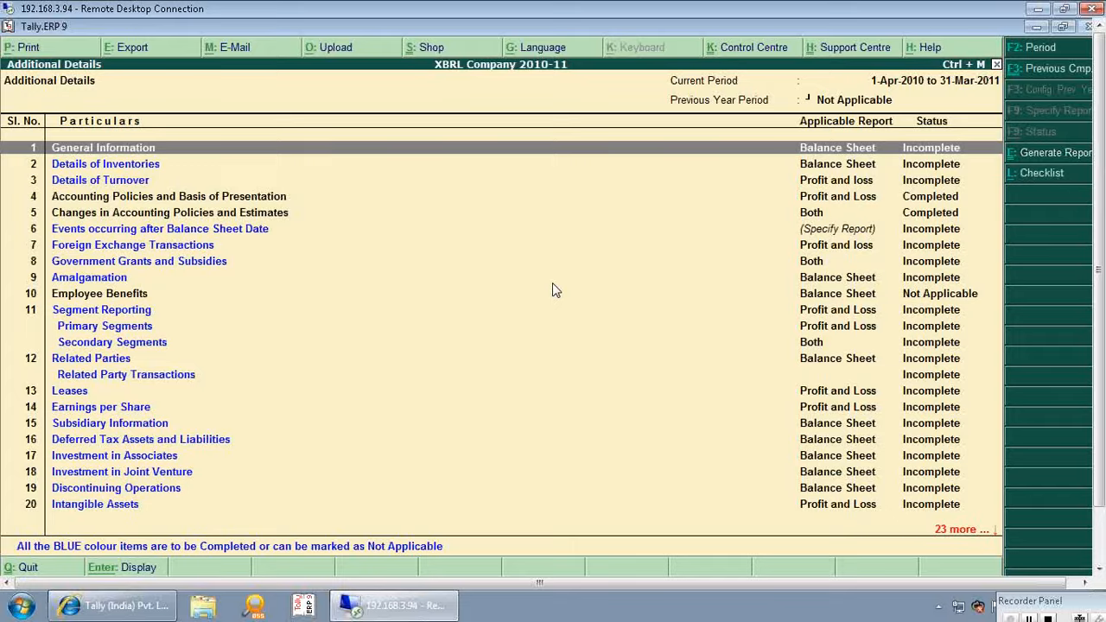
pyautogui.press('Down')
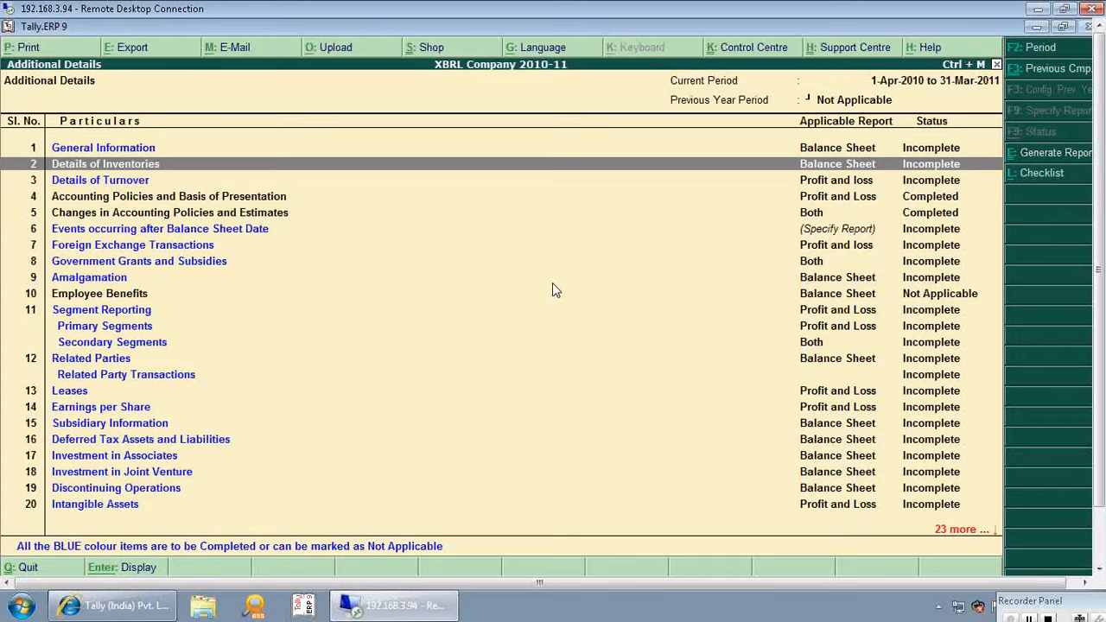
pyautogui.press('Return')
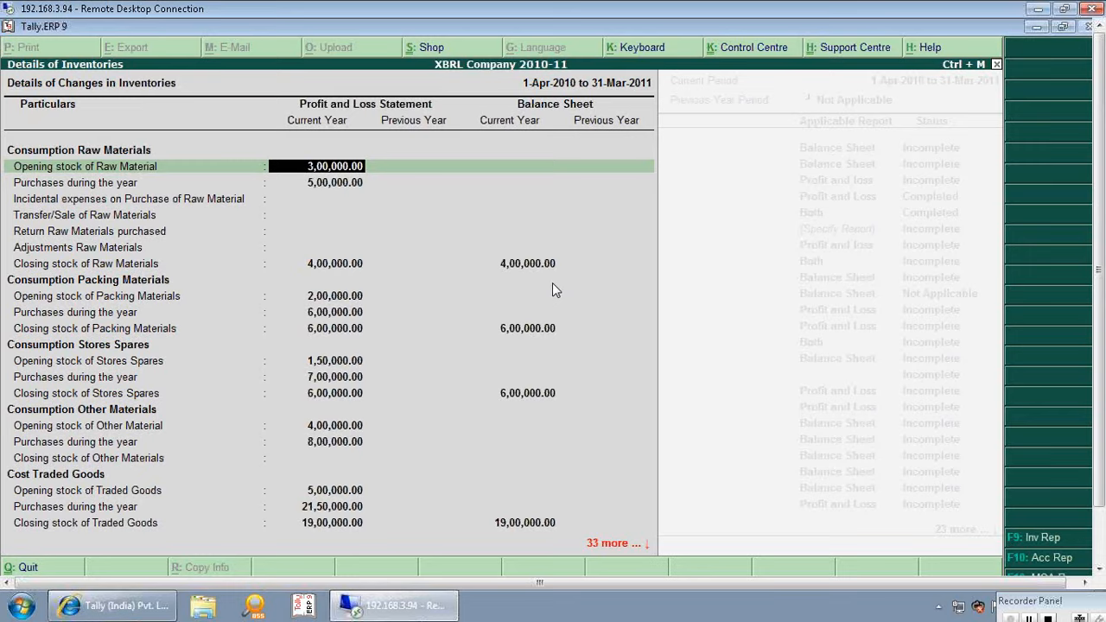
# - Review the opening stock, purchases and closing stock of each inventory category from Raw Materials to Work-in progress, and close Details of Inventories
pyautogui.press('Down')
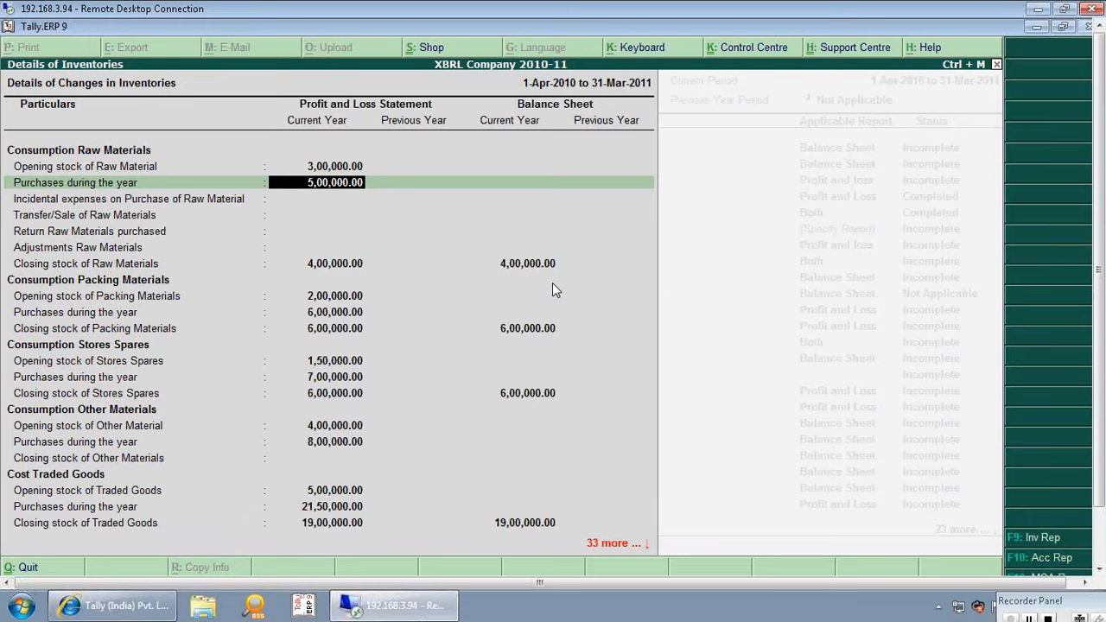
pyautogui.press('Down')
pyautogui.press('Down')
pyautogui.press('Down')
pyautogui.press('Down')
pyautogui.press('Down')
pyautogui.press('Down')
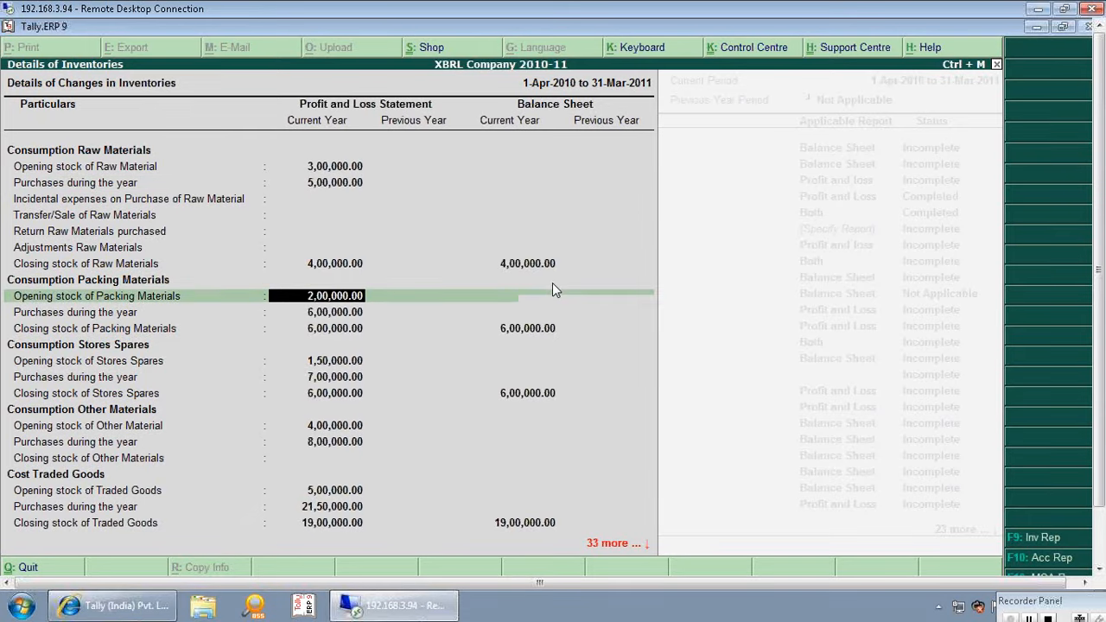
pyautogui.press('Down')
pyautogui.press('Down')
pyautogui.press('Down')
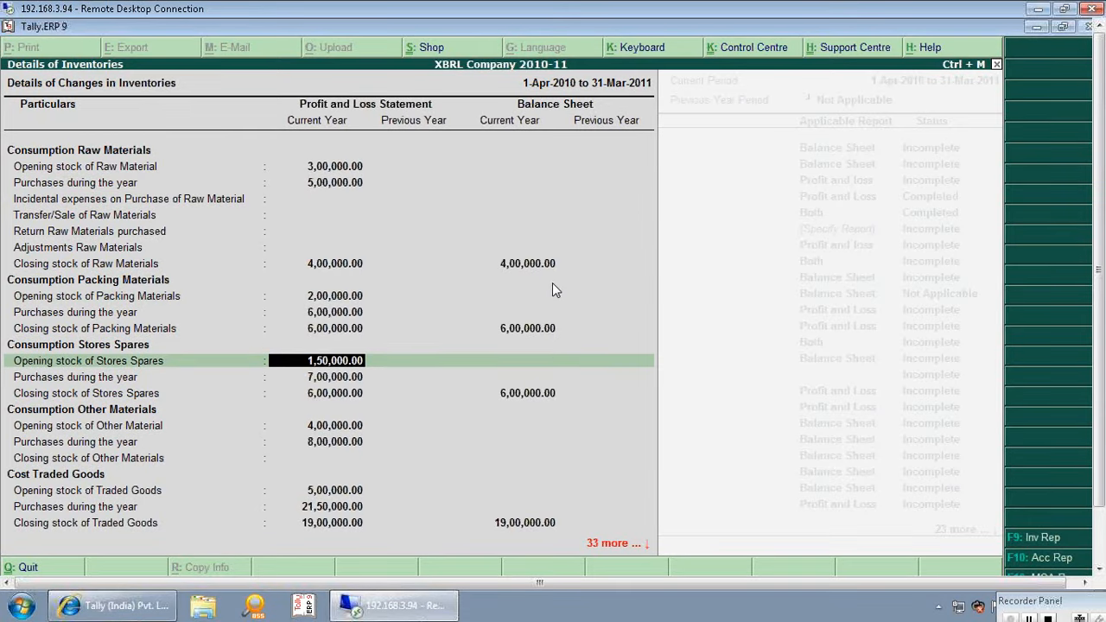
pyautogui.press('Down')
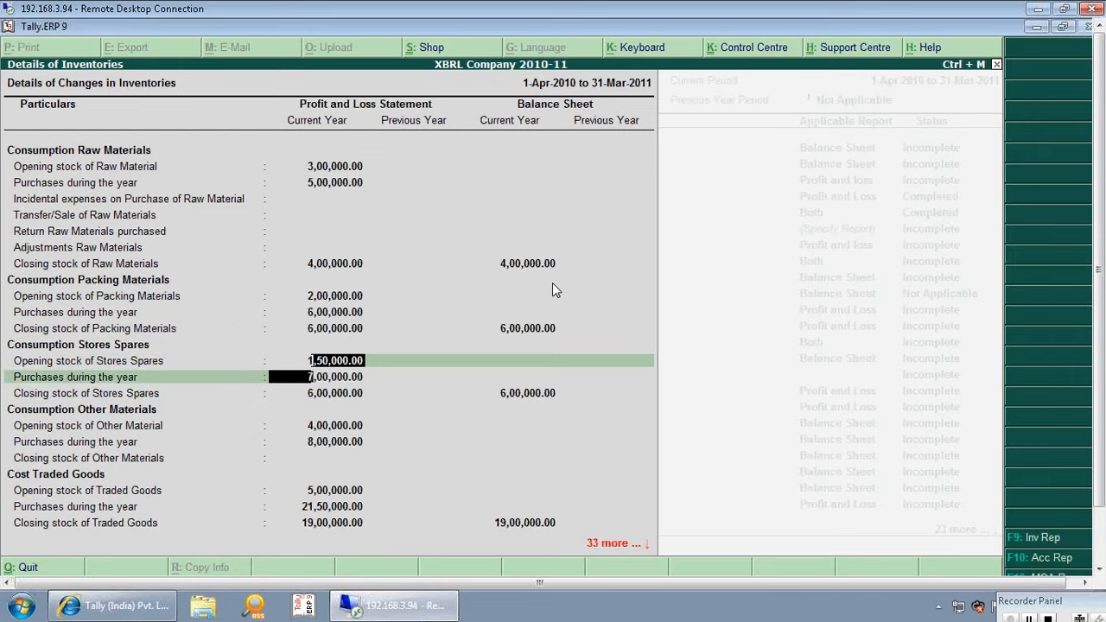
pyautogui.press('Down')
pyautogui.press('Down')
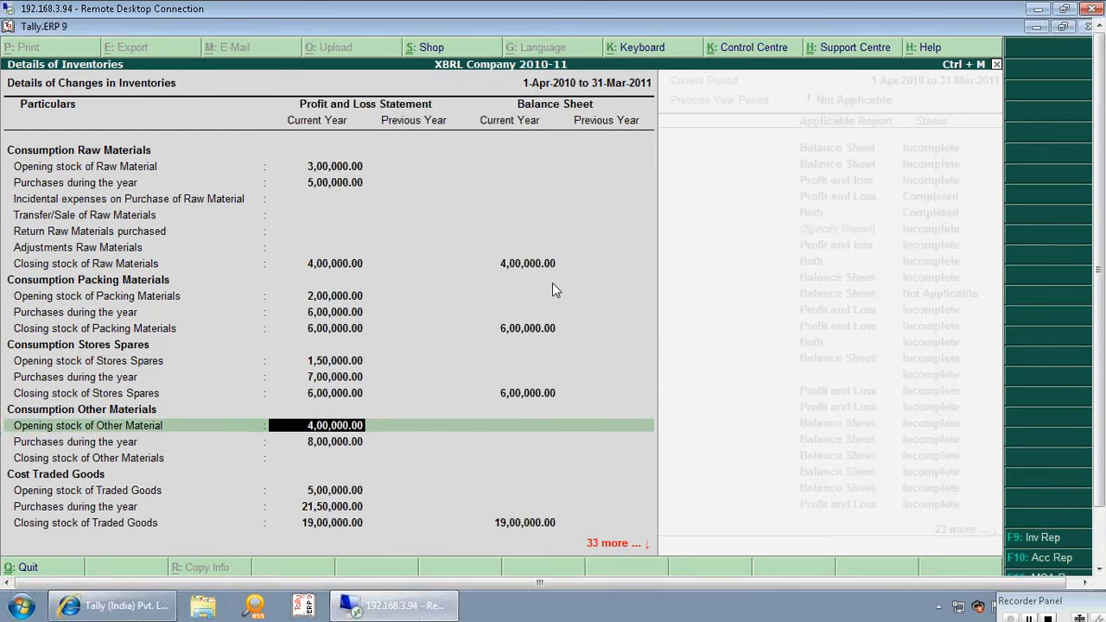
pyautogui.press('Down')
pyautogui.press('Down')
pyautogui.press('Down')
pyautogui.press('Down')
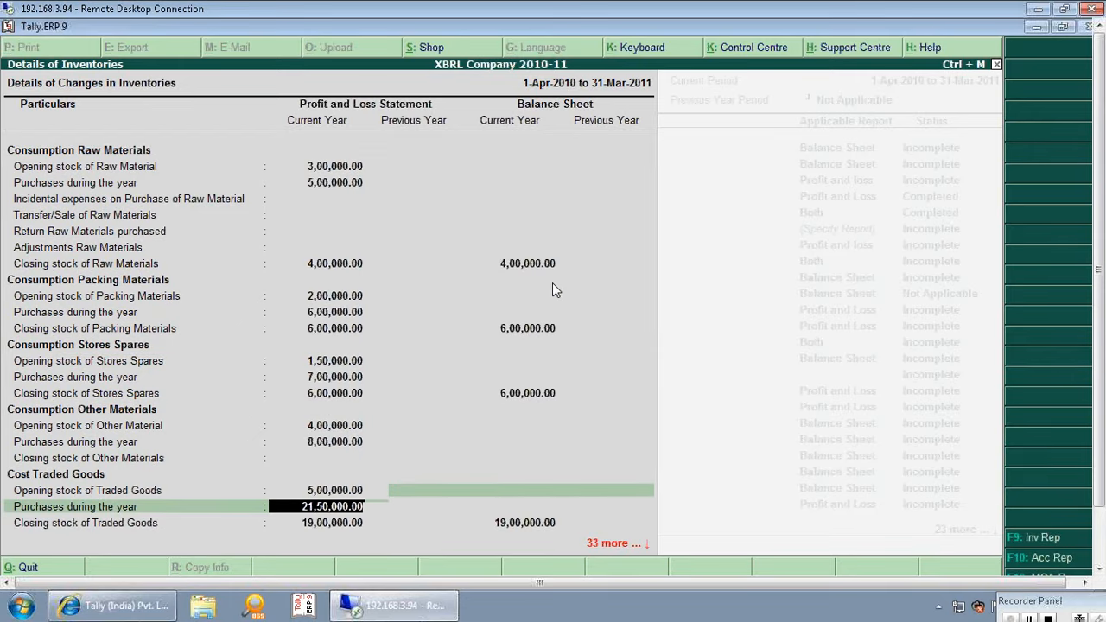
pyautogui.press('Down')
pyautogui.press('Down')
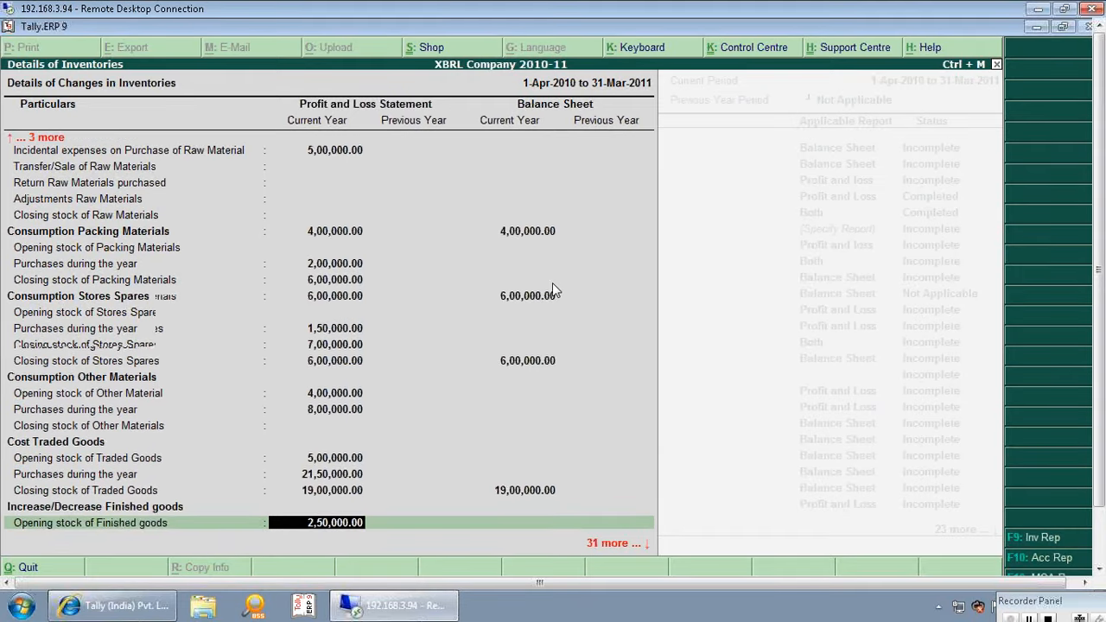
pyautogui.press('Down')
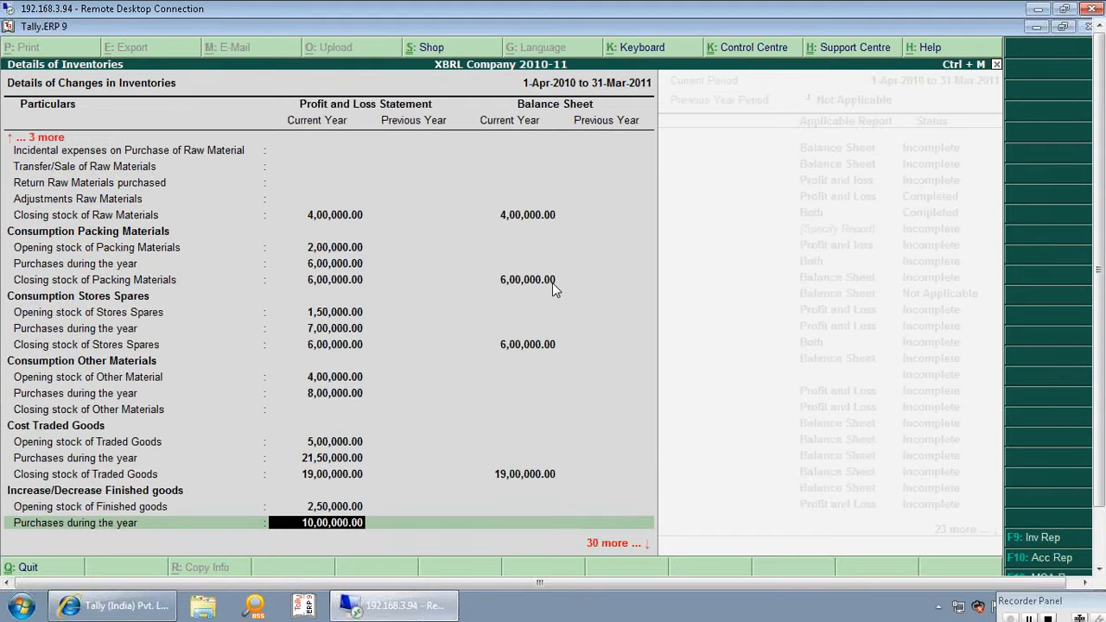
pyautogui.press('Down')
pyautogui.press('Down')
pyautogui.press('Down')
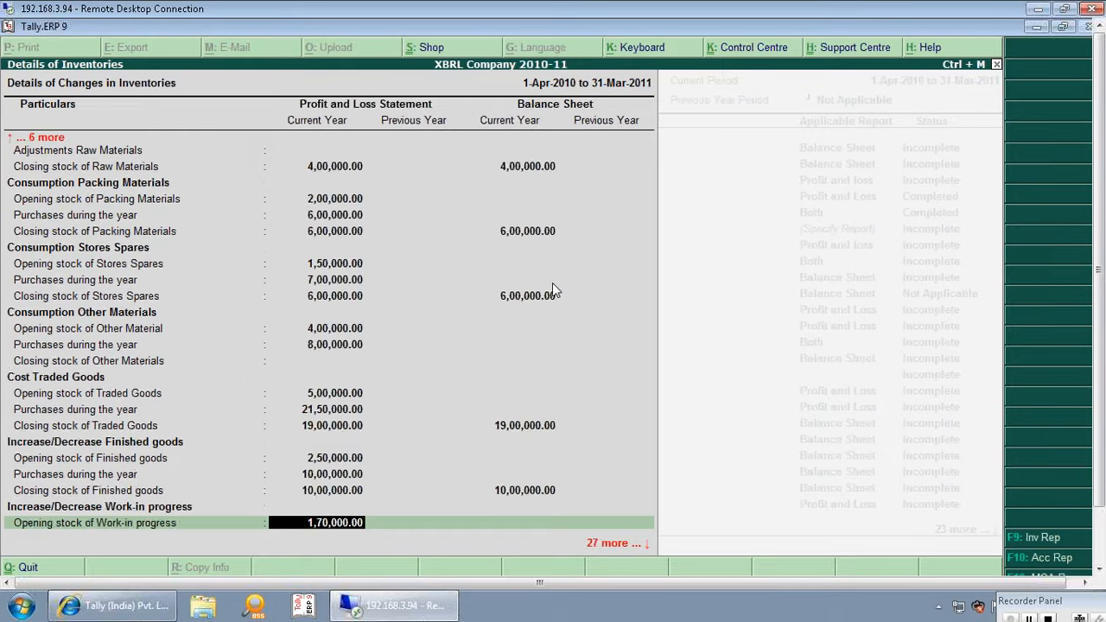
pyautogui.press('Home')
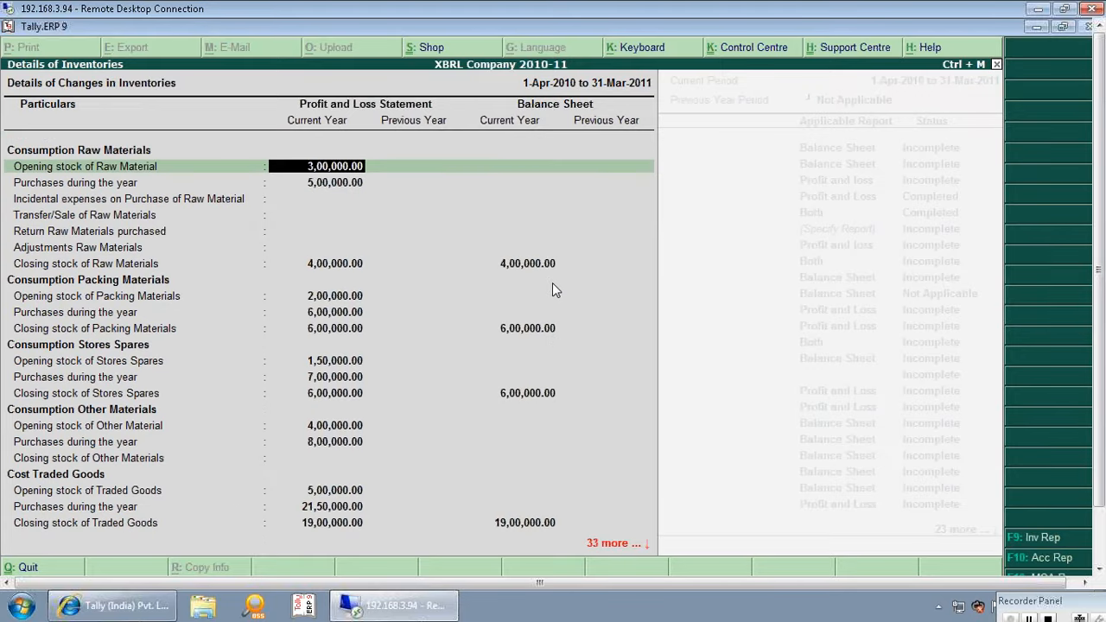
pyautogui.press('Escape')
pyautogui.press('Escape')
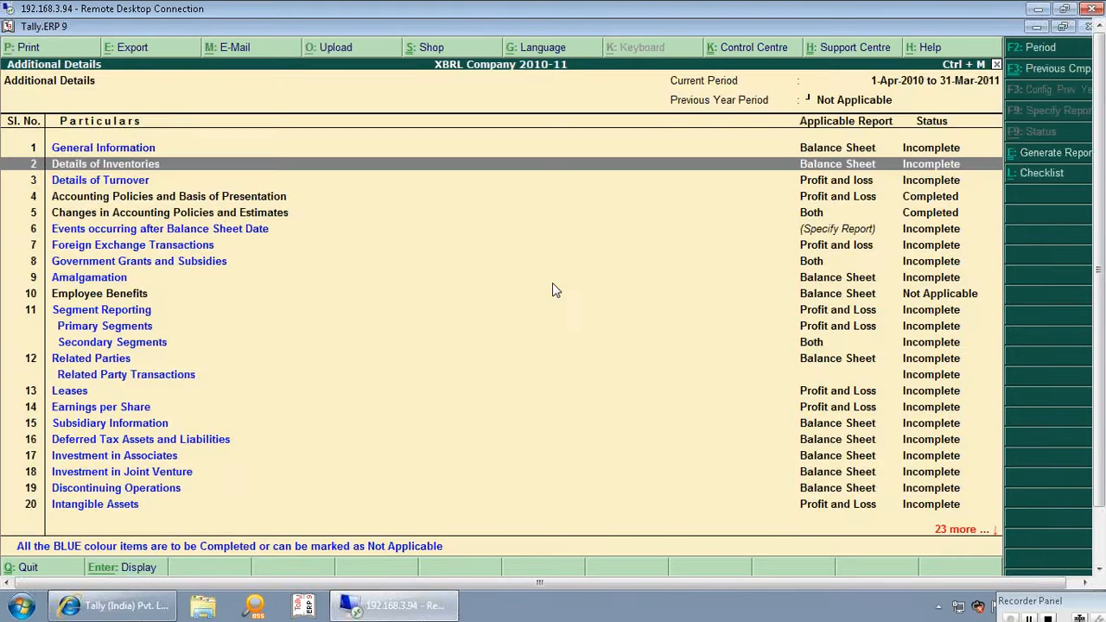
# - Leave the Additional Details and open the List of Accounts
pyautogui.press('Escape')
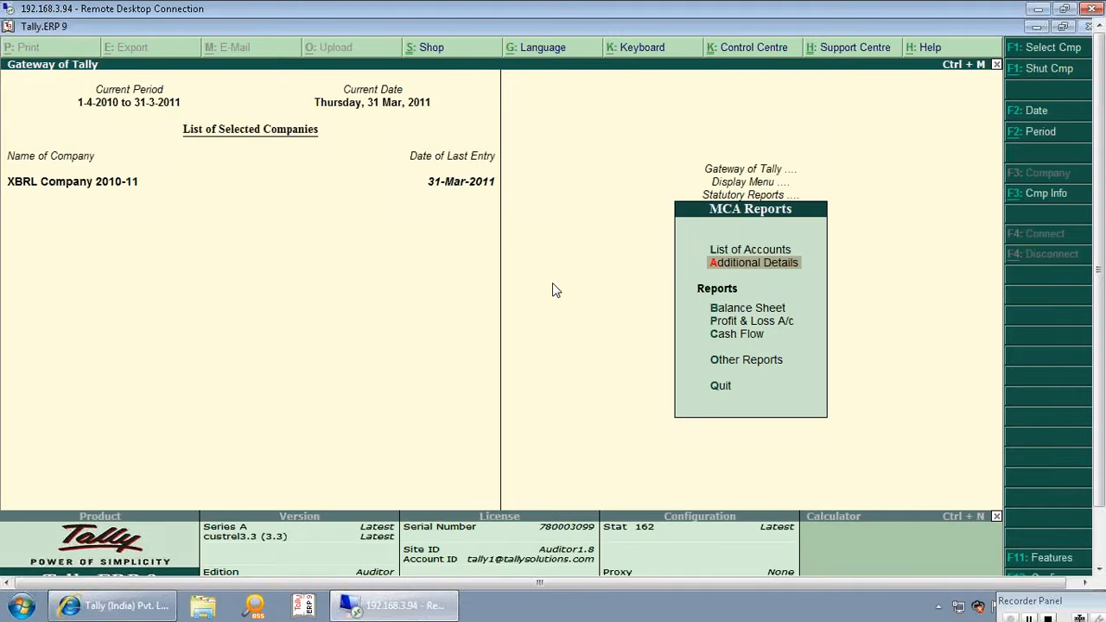
pyautogui.press('Up')
pyautogui.press('Return')
# - Open the taxonomy configuration of Purchase Accounts and look through the purchase elements from traded goods up to stores spares
pyautogui.press('Down')
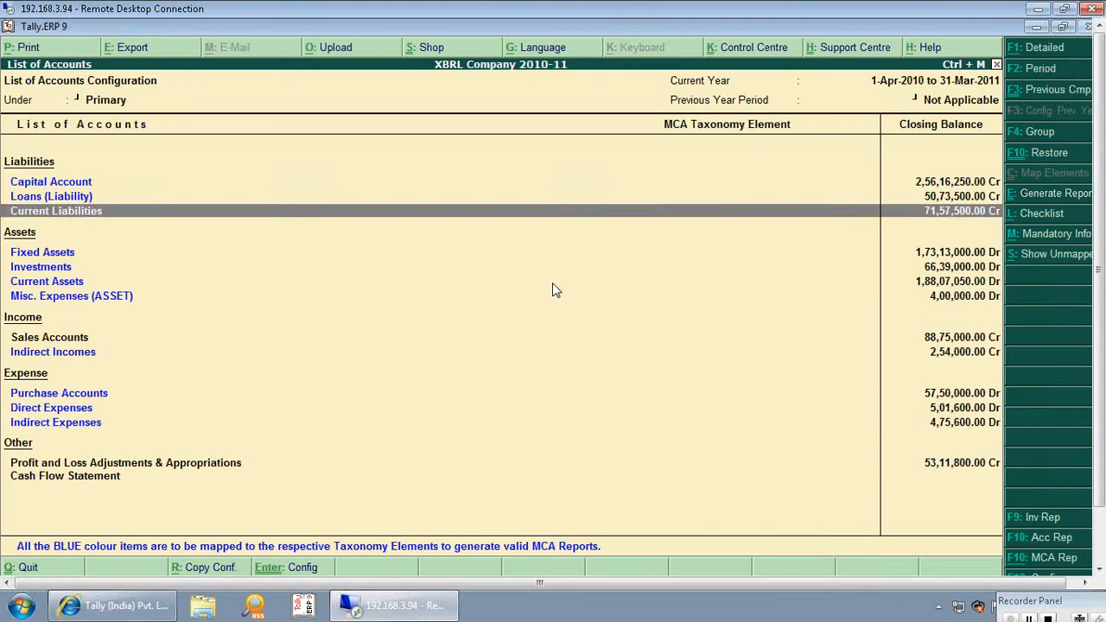
pyautogui.press('Down')
pyautogui.press('Down')
pyautogui.press('Down')
pyautogui.press('Down')
pyautogui.press('Down')
pyautogui.press('Down')
pyautogui.press('Down')
pyautogui.press('Down')
pyautogui.press('Down')
pyautogui.press('Down')
pyautogui.press('Down')
pyautogui.press('Up')
pyautogui.press('Up')
pyautogui.press('Up')
pyautogui.press('Up')
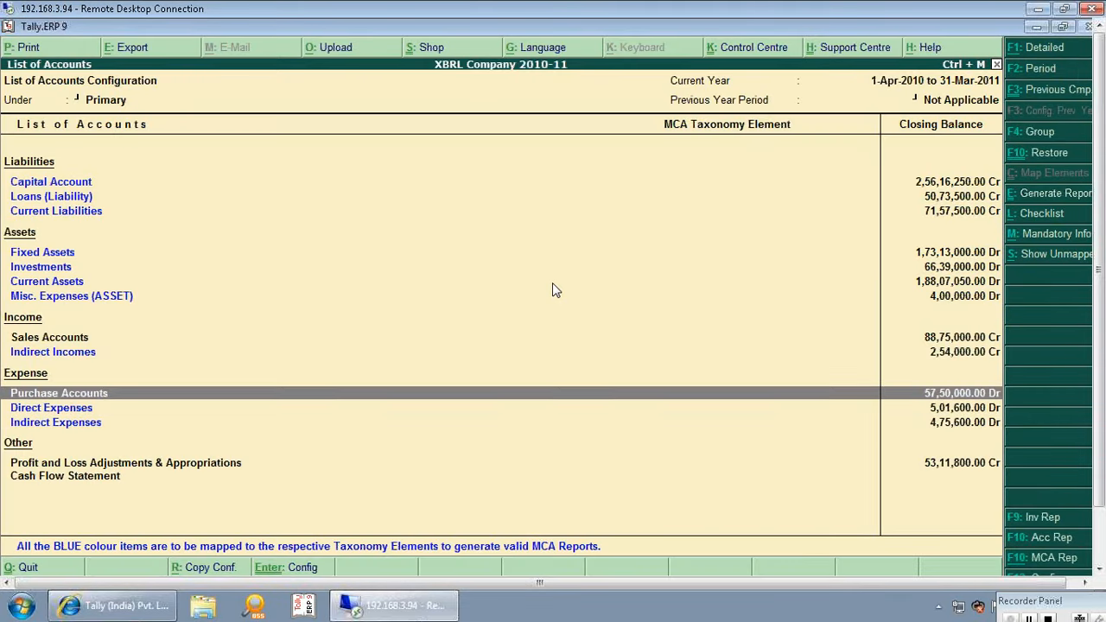
pyautogui.press('Return')
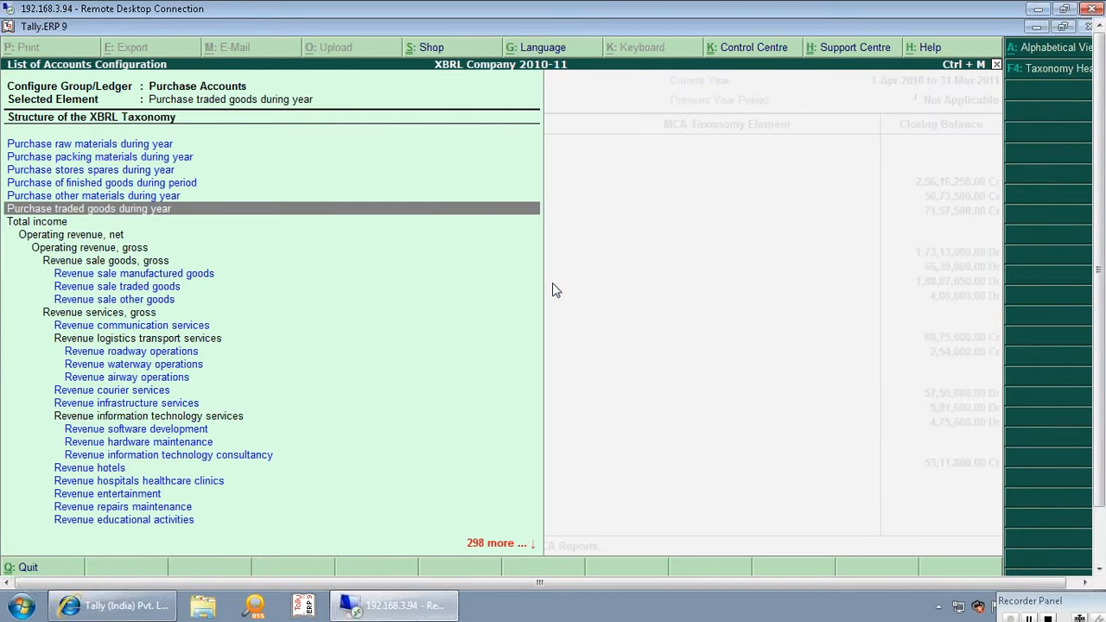
pyautogui.press('Up')
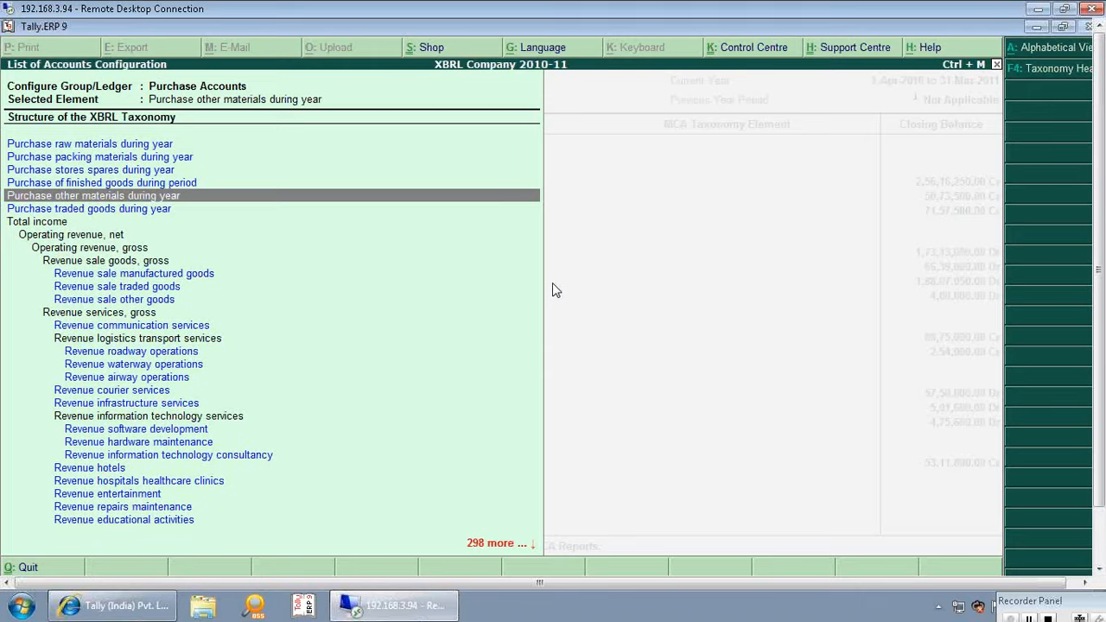
pyautogui.press('Up')
pyautogui.press('Up')
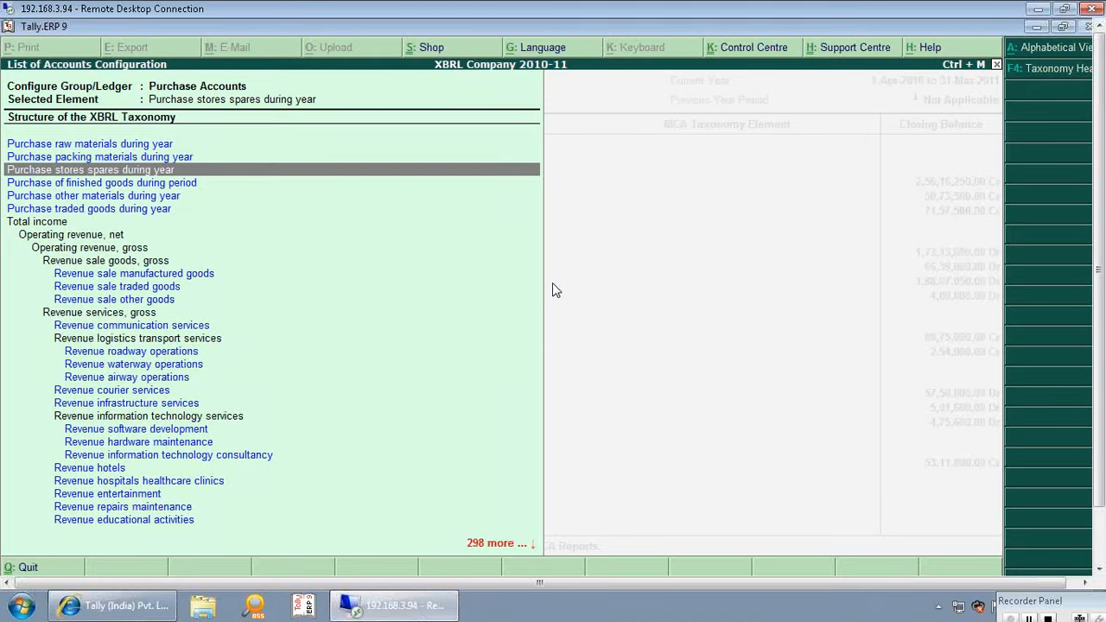
pyautogui.press('Return')
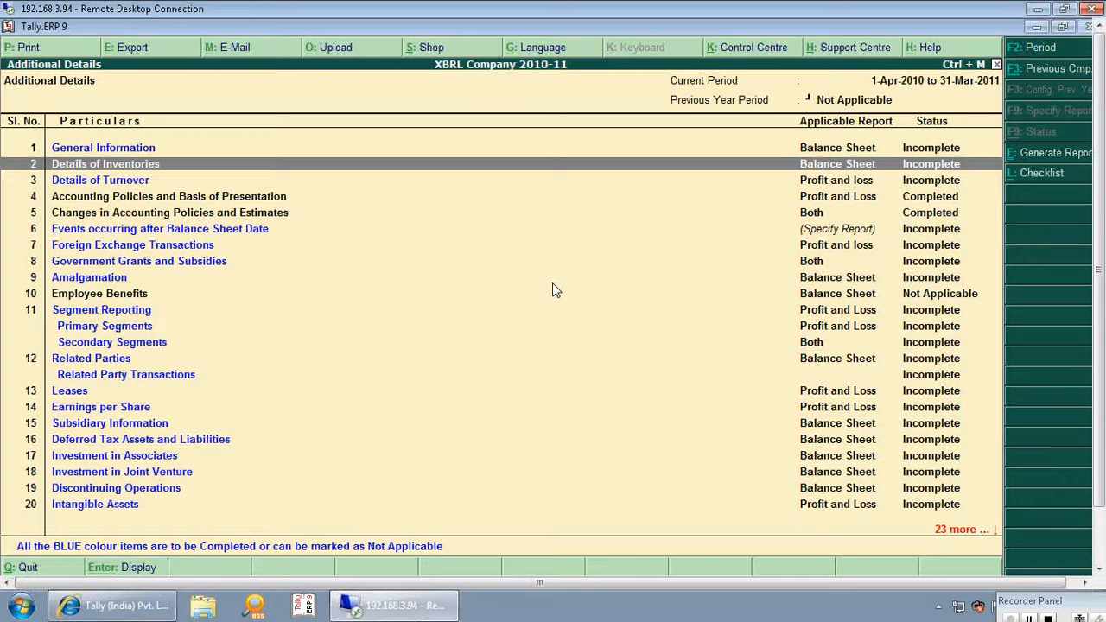
# - Reopen Details of Inventories and review the raw material stock rows and the consumption figures further down
pyautogui.press('Return')
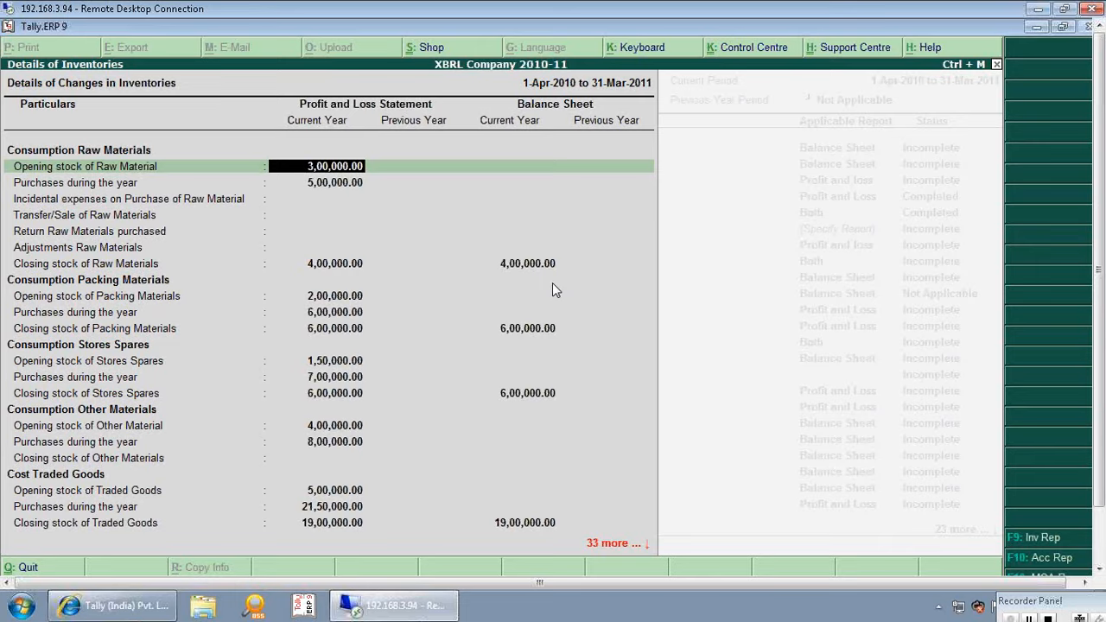
pyautogui.press('Down')
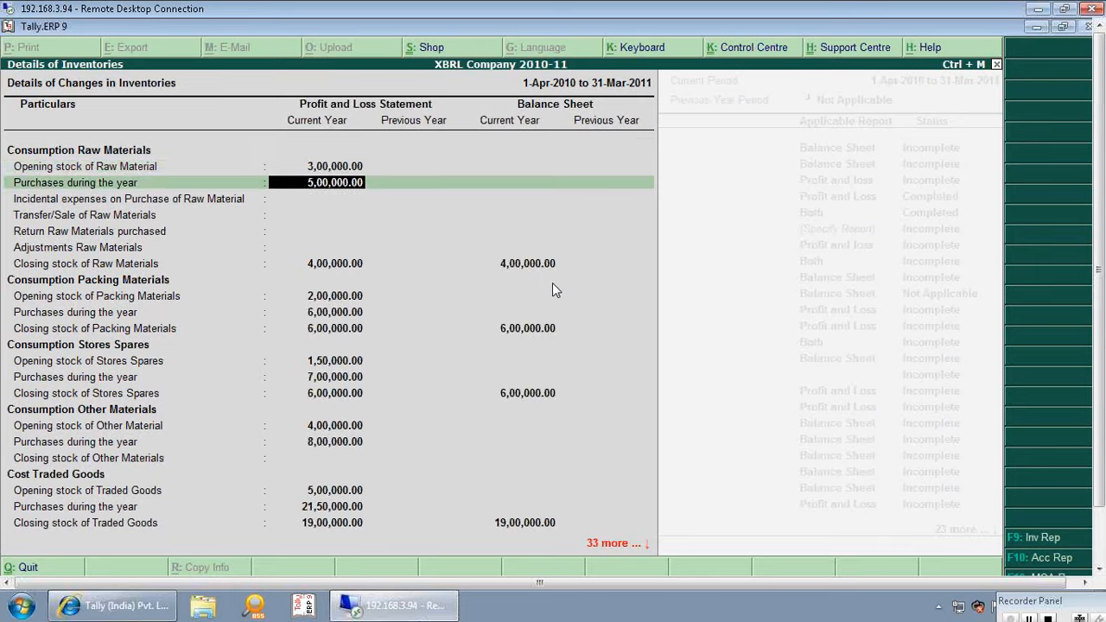
pyautogui.press('Down')
pyautogui.press('Down')
pyautogui.press('Down')
pyautogui.press('Down')
pyautogui.press('Down')
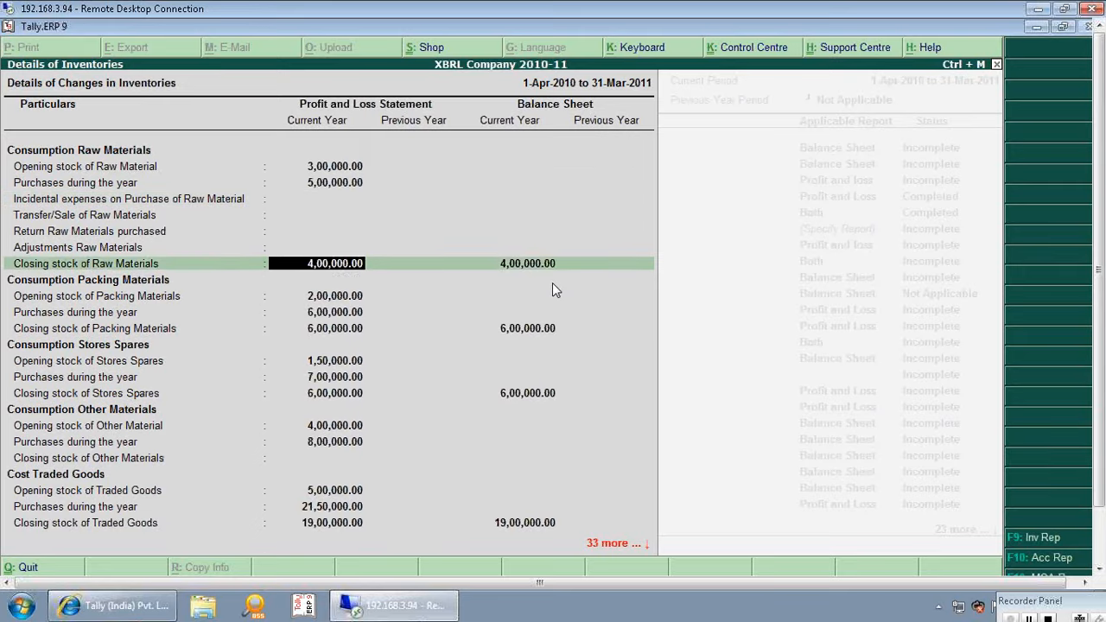
pyautogui.press('Down')
pyautogui.press('Down')
pyautogui.press('pagedown')
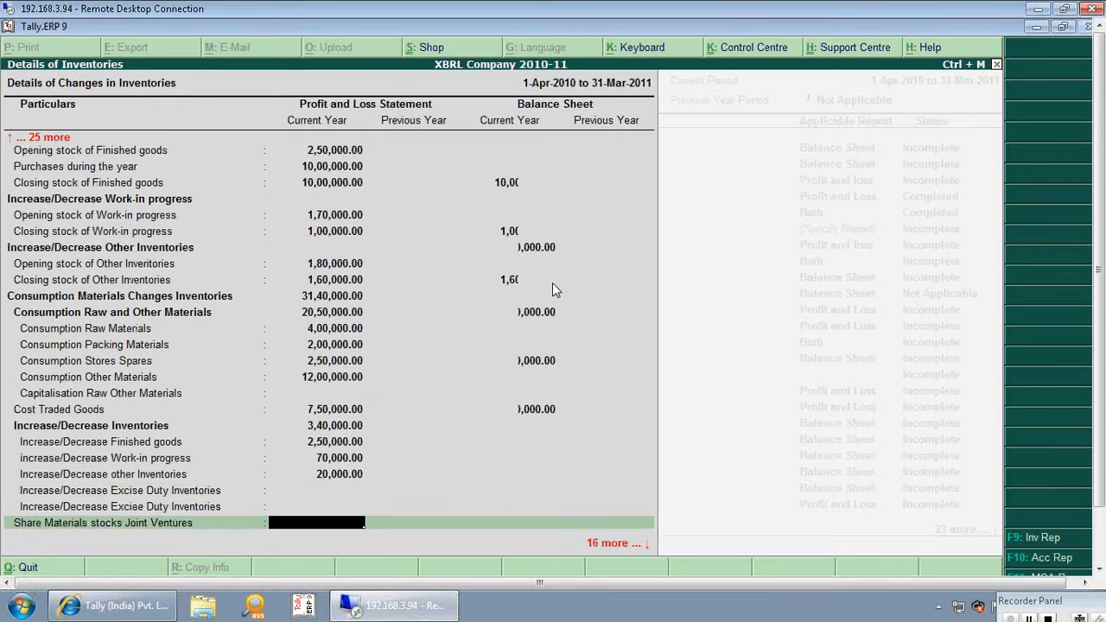
# - Check the increase/decrease and consumption rows back up to Closing stock of Other Inventories, and close Details of Inventories
pyautogui.press('Down')
pyautogui.press('Down')
pyautogui.press('Up')
pyautogui.press('Up')
pyautogui.press('Up')
pyautogui.press('Up')
pyautogui.press('Up')
pyautogui.press('Up')
pyautogui.press('Up')
pyautogui.press('Up')
pyautogui.press('Up')
pyautogui.press('Up')
pyautogui.press('Up')
pyautogui.press('Up')
pyautogui.press('Up')
pyautogui.press('Up')
pyautogui.press('Up')
pyautogui.press('Up')
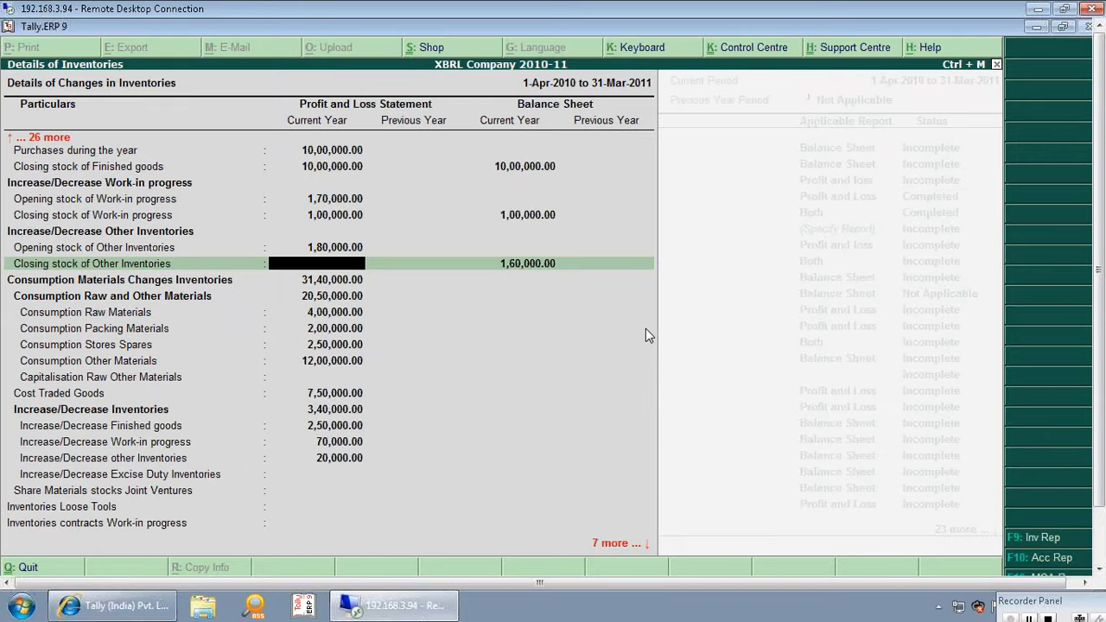
pyautogui.press('Escape')
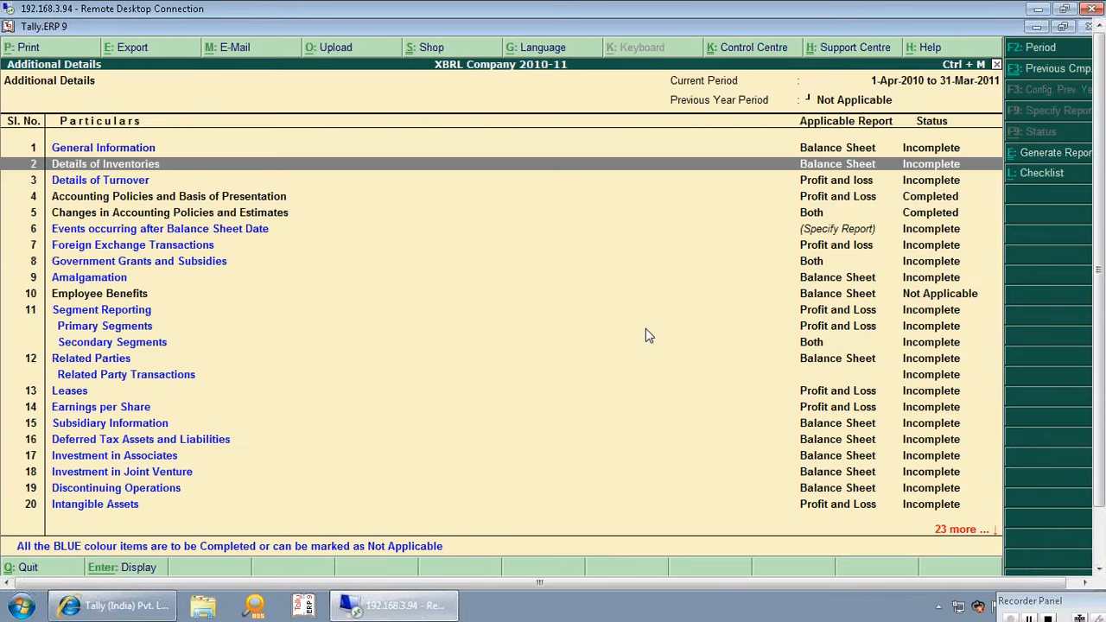
# - Open Details of Turnover, go through the services, contract and goods bifurcation as far as Domestic sale traded goods, and close it
pyautogui.press('Down')
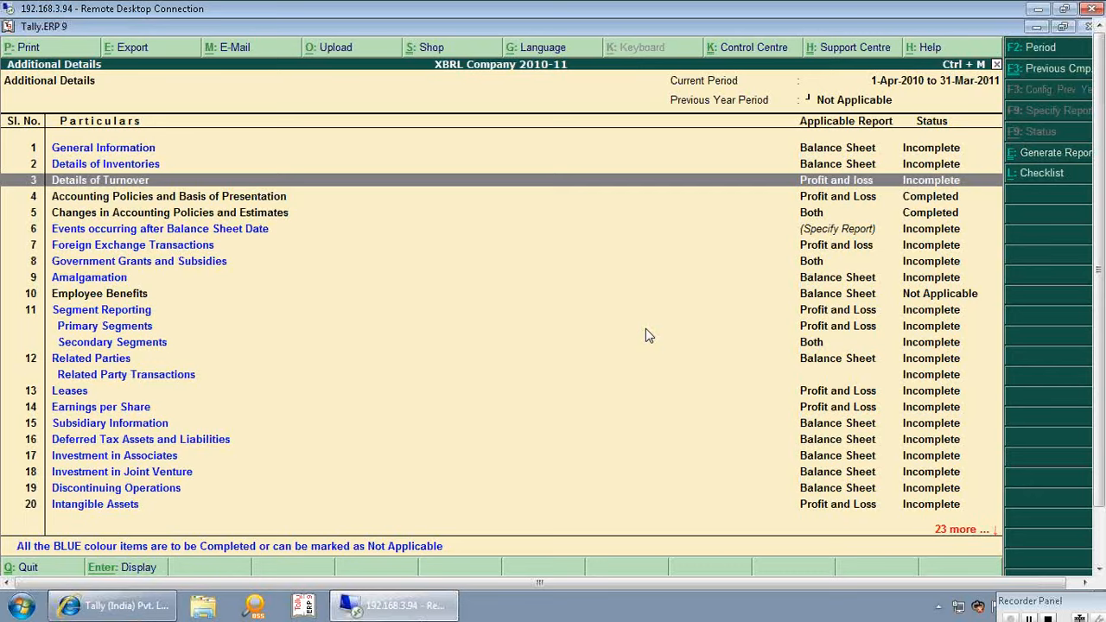
pyautogui.press('Return')
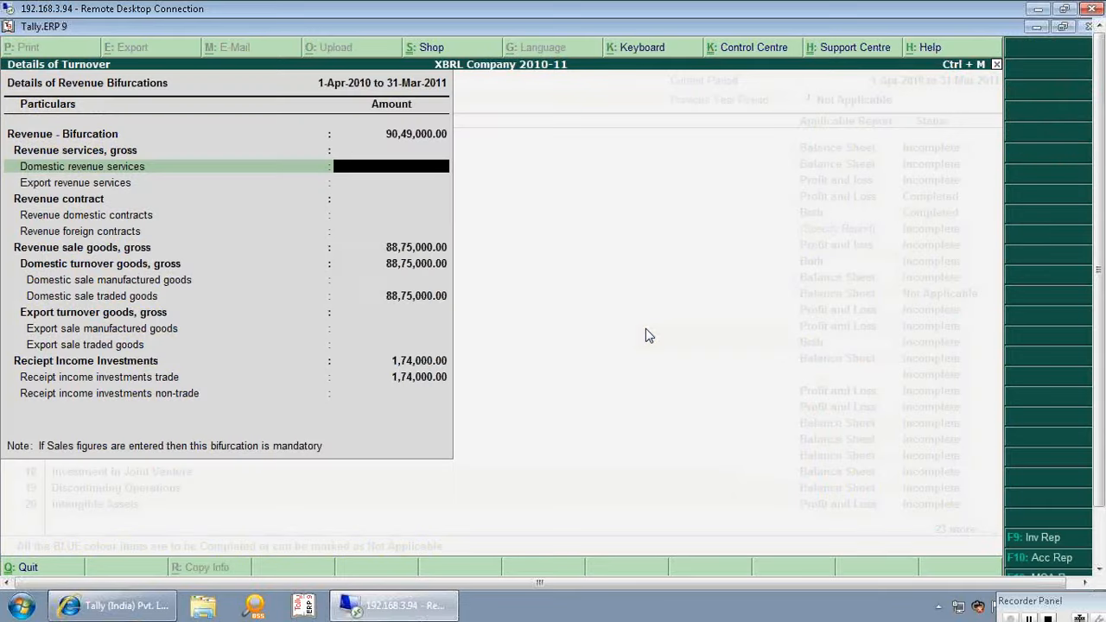
pyautogui.press('Return')
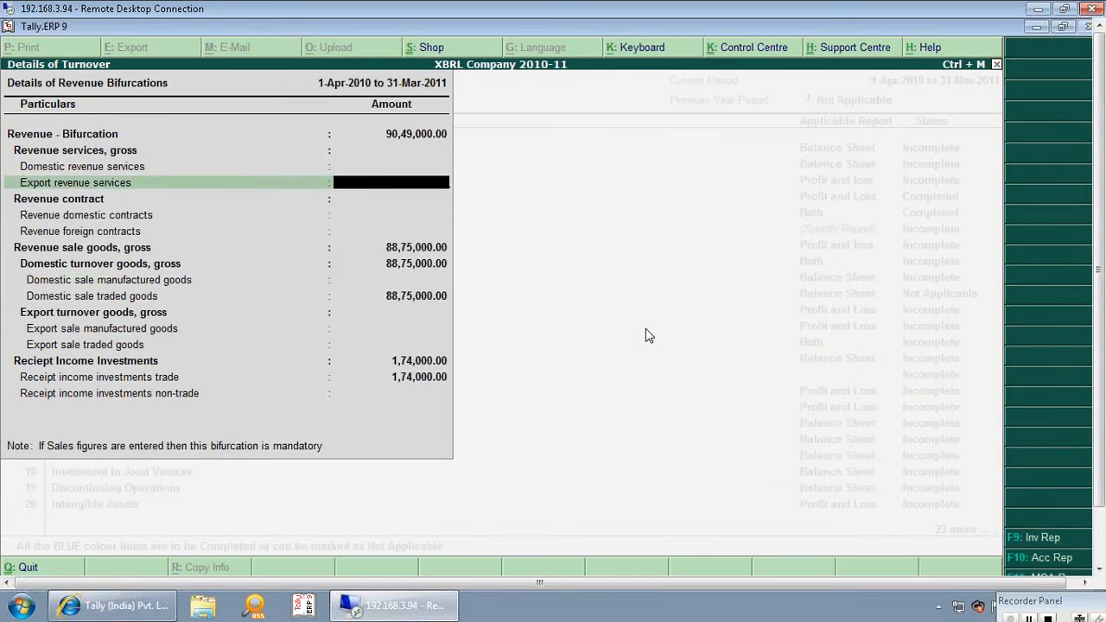
pyautogui.press('Return')
pyautogui.press('Return')
pyautogui.press('Return')
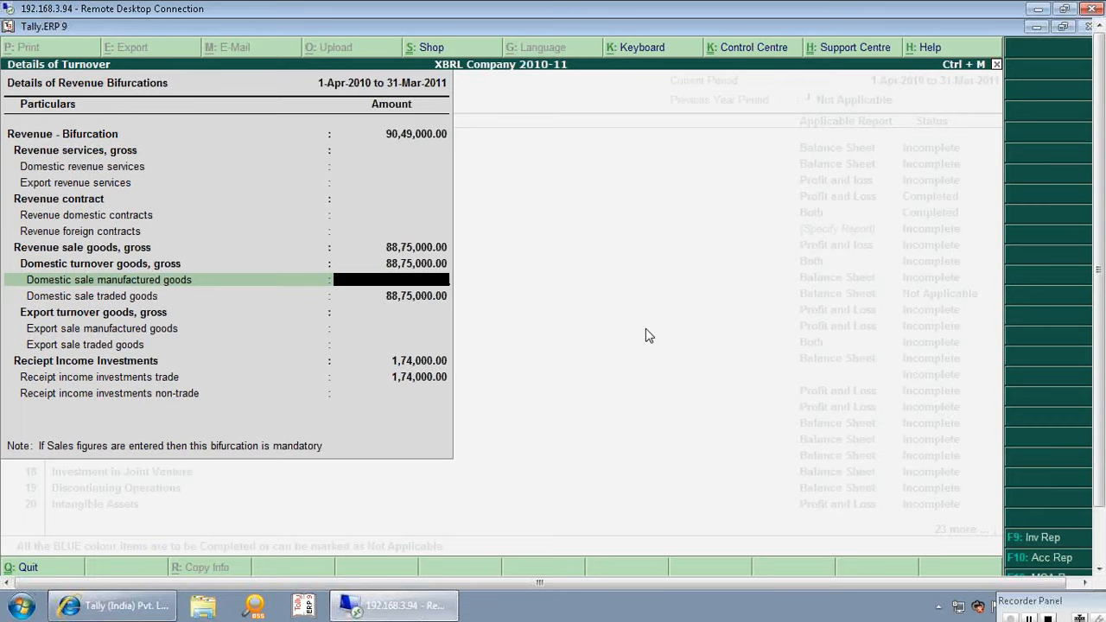
pyautogui.press('Up')
pyautogui.press('Down')
pyautogui.press('Down')
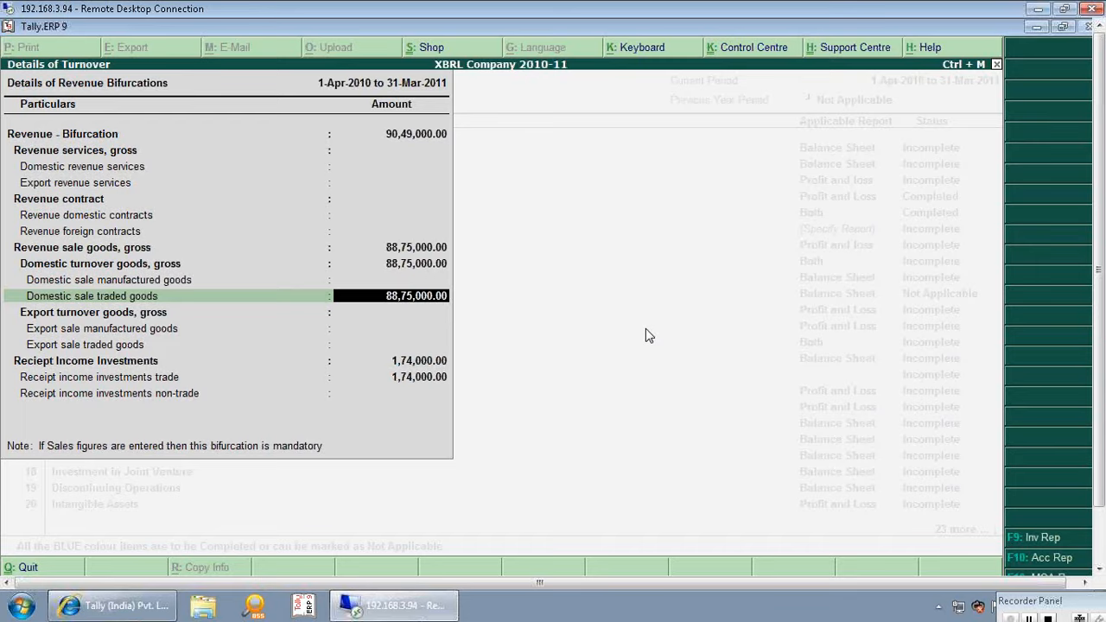
pyautogui.press('BackSpace')
pyautogui.press('Escape')
pyautogui.press('Return')
pyautogui.press('Up')
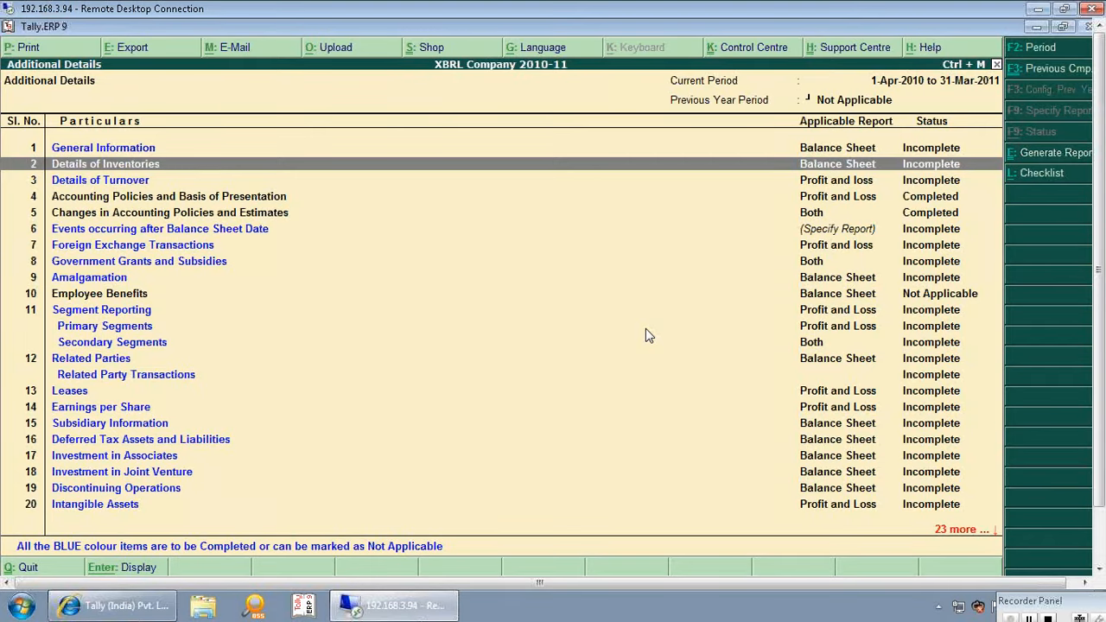
# - In Accounting Policies and Basis of Presentation, keep No for the single text block and enter "qweqwrqwrwqrqwewe" as the Basis and presentation of financial statements disclosure
pyautogui.press('Down')
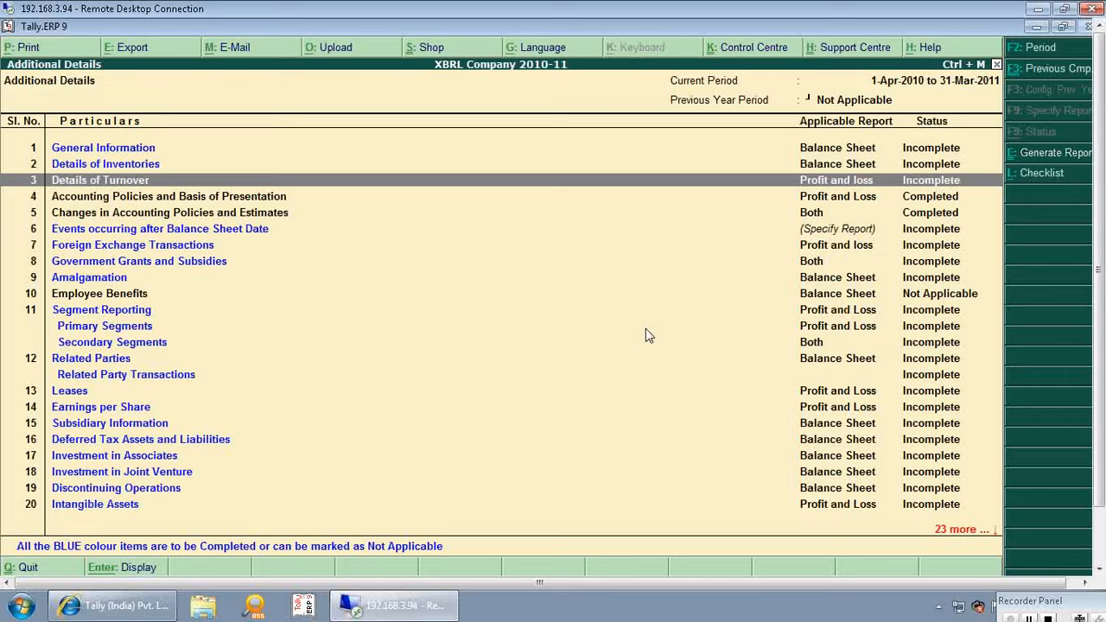
pyautogui.press('Down')
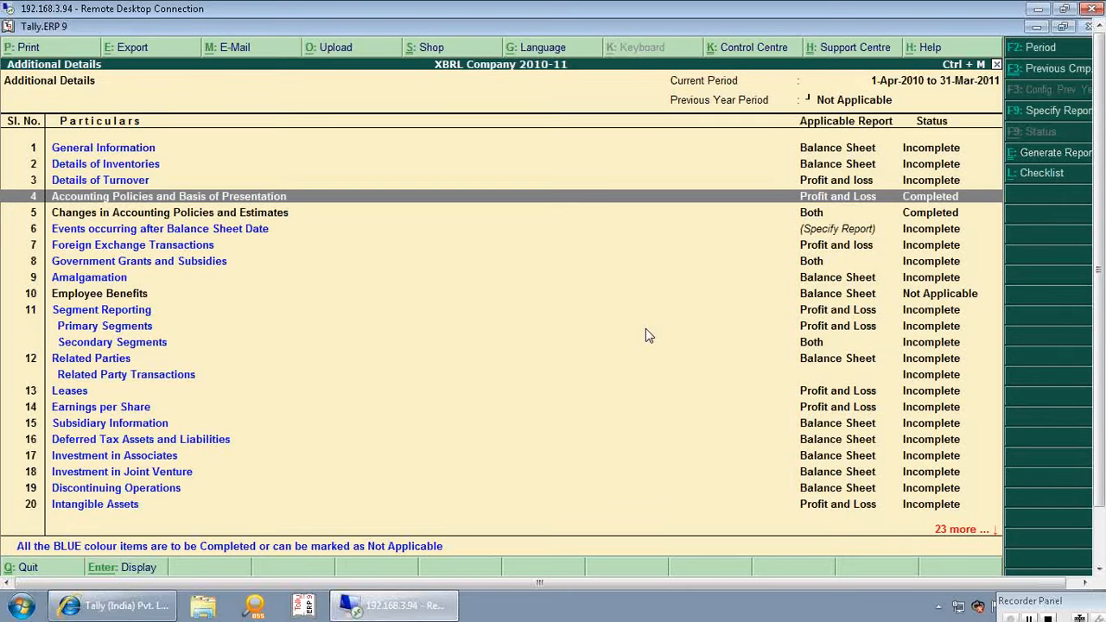
pyautogui.press('Return')
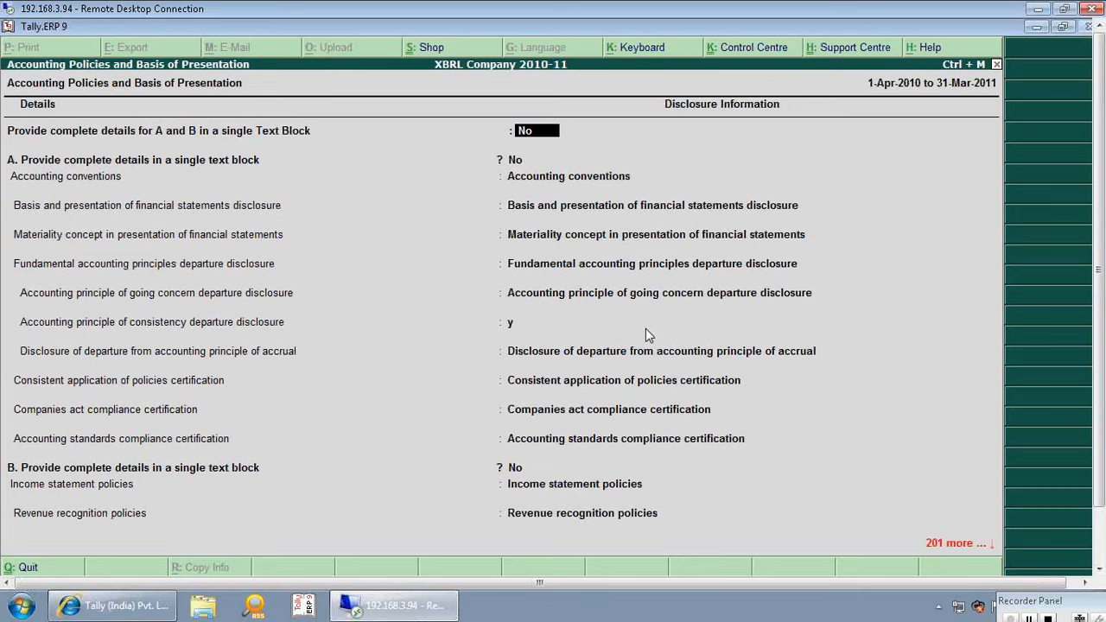
pyautogui.press('Return')
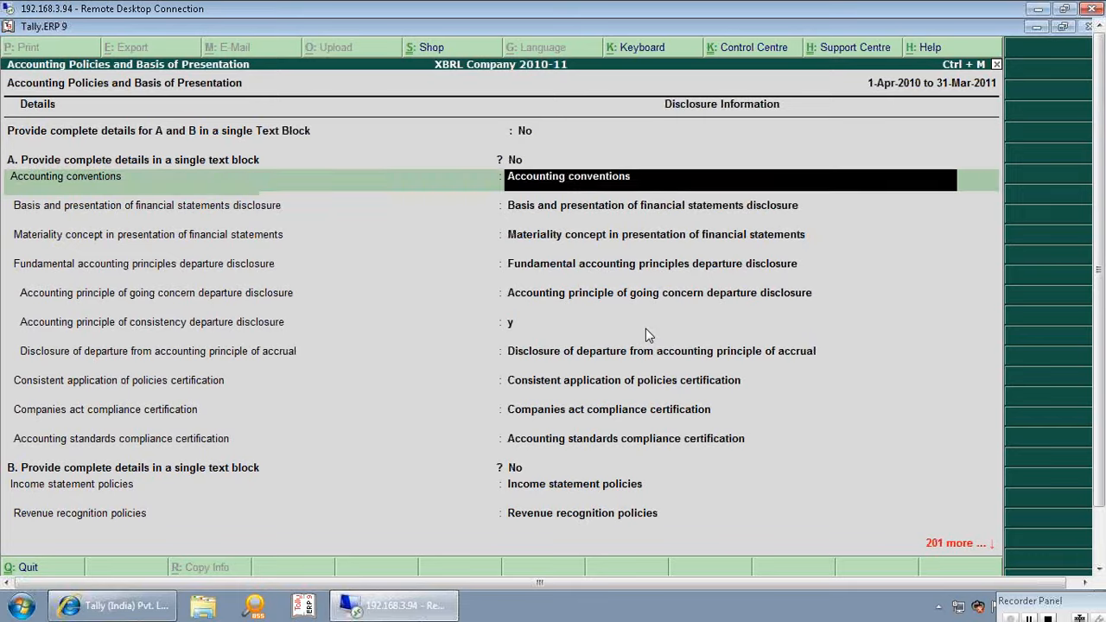
pyautogui.press('Return')
pyautogui.write('qweqwrqwrwqrqwewe')
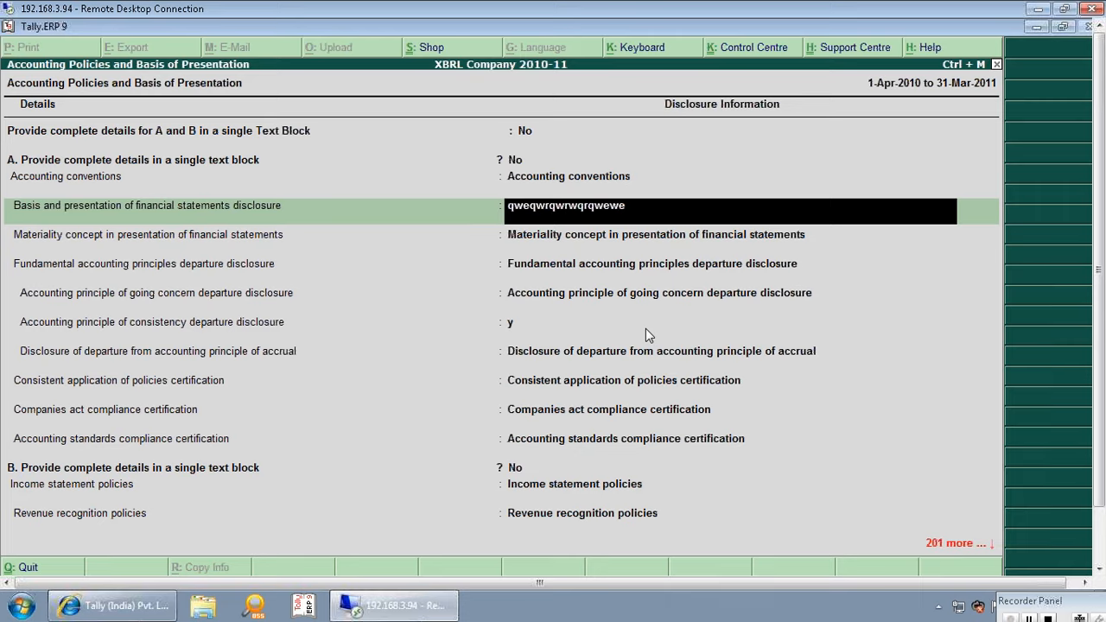
# - Set Provide complete details for A and B in a single Text Block to Yes in Accounting Policies and Basis of Presentation
pyautogui.press('Return')
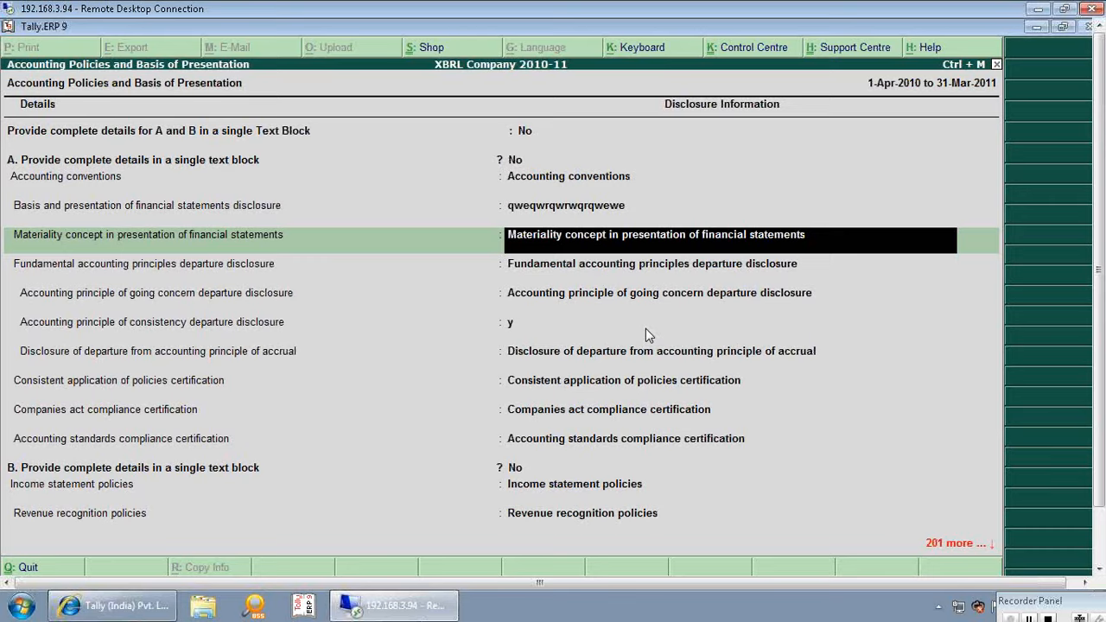
pyautogui.press('Up')
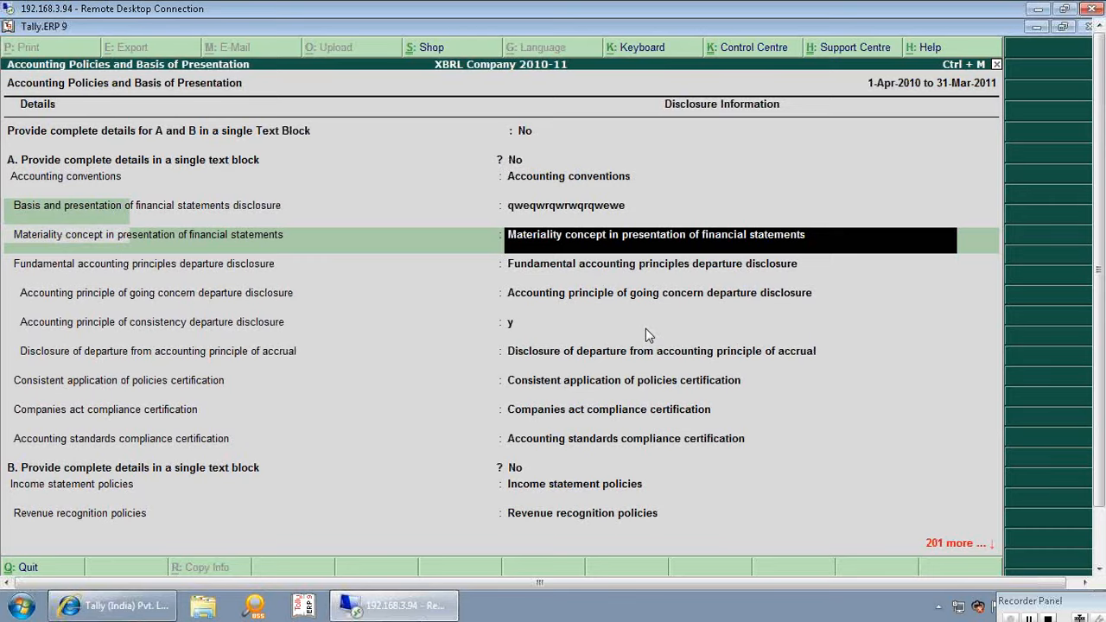
pyautogui.press('Up')
pyautogui.press('Up')
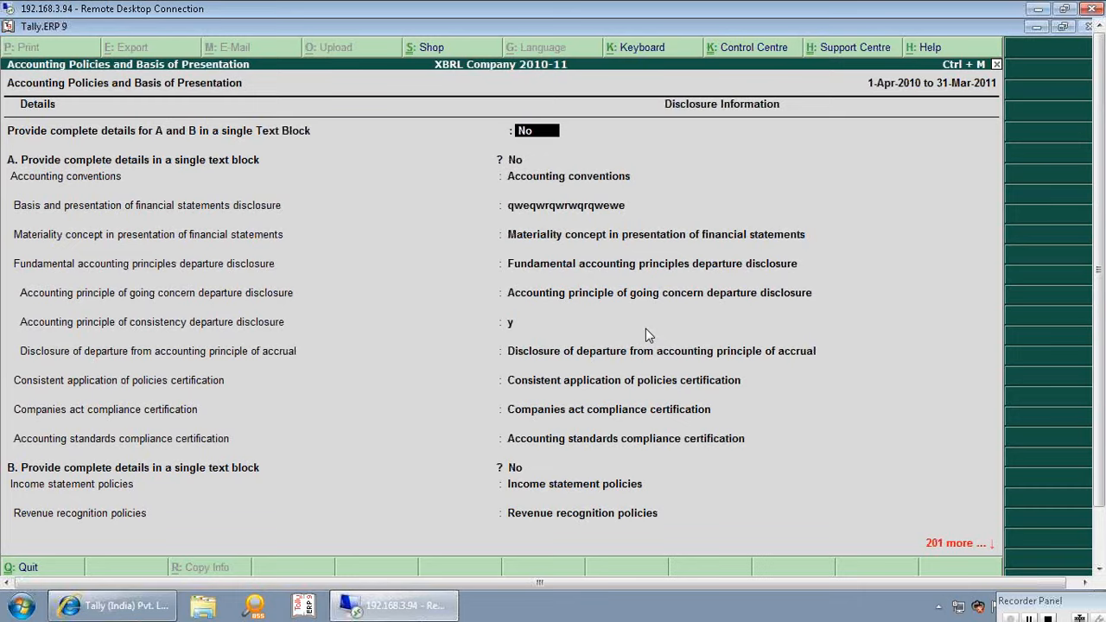
pyautogui.write('y')
pyautogui.press('Return')
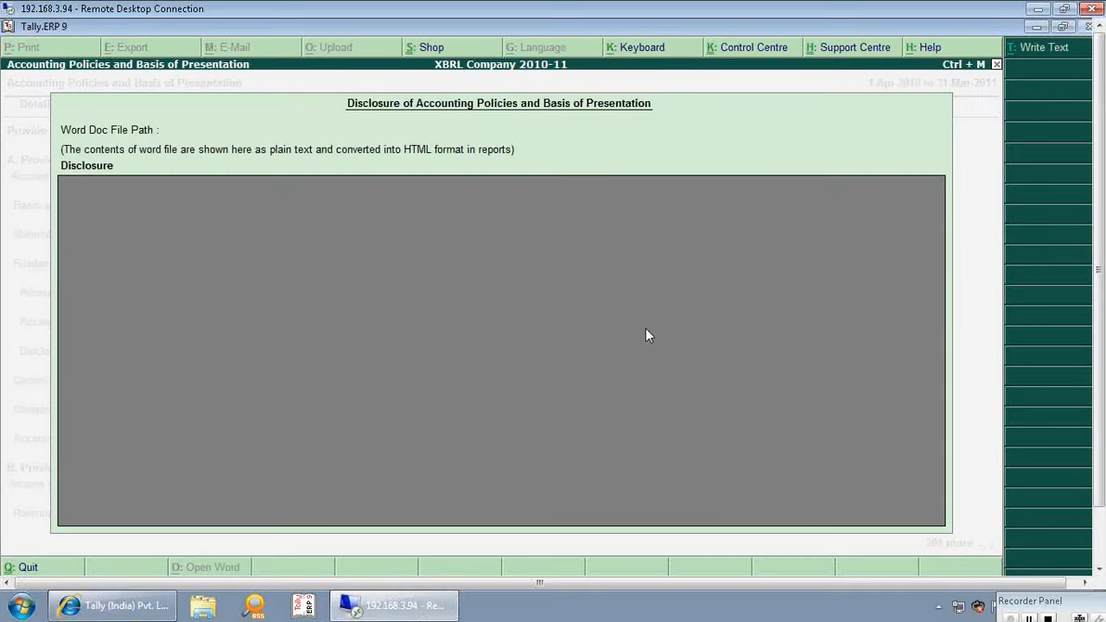
# - Try "wrewerew" as a plain-text disclosure of accounting policies, and clear it to return to the Word document path
pyautogui.hotkey('alt', 't')
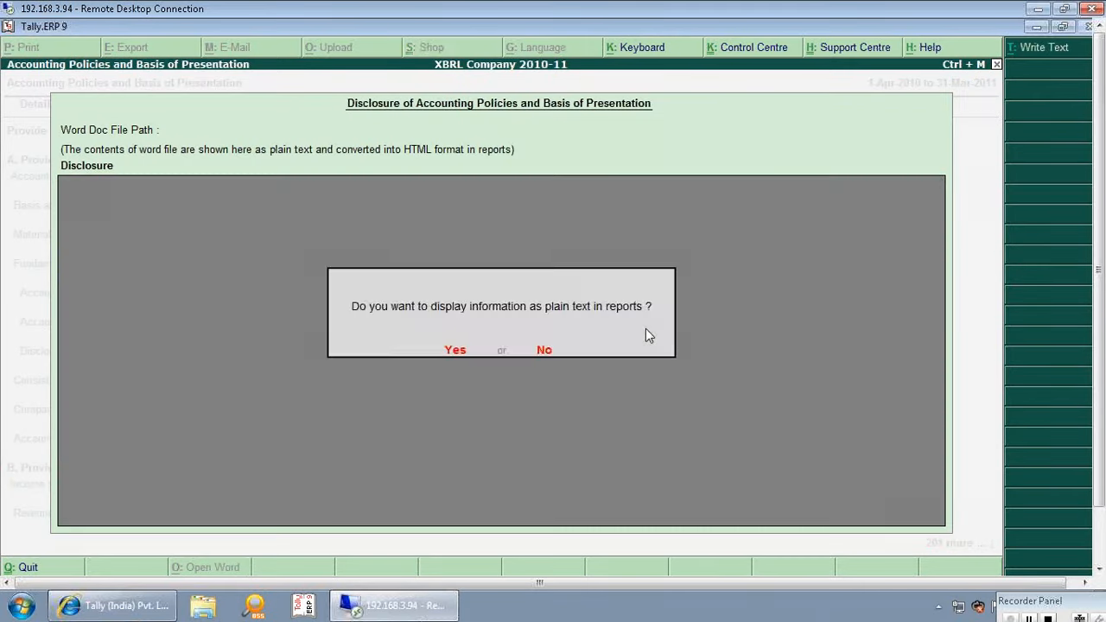
pyautogui.write('ywrewerew')
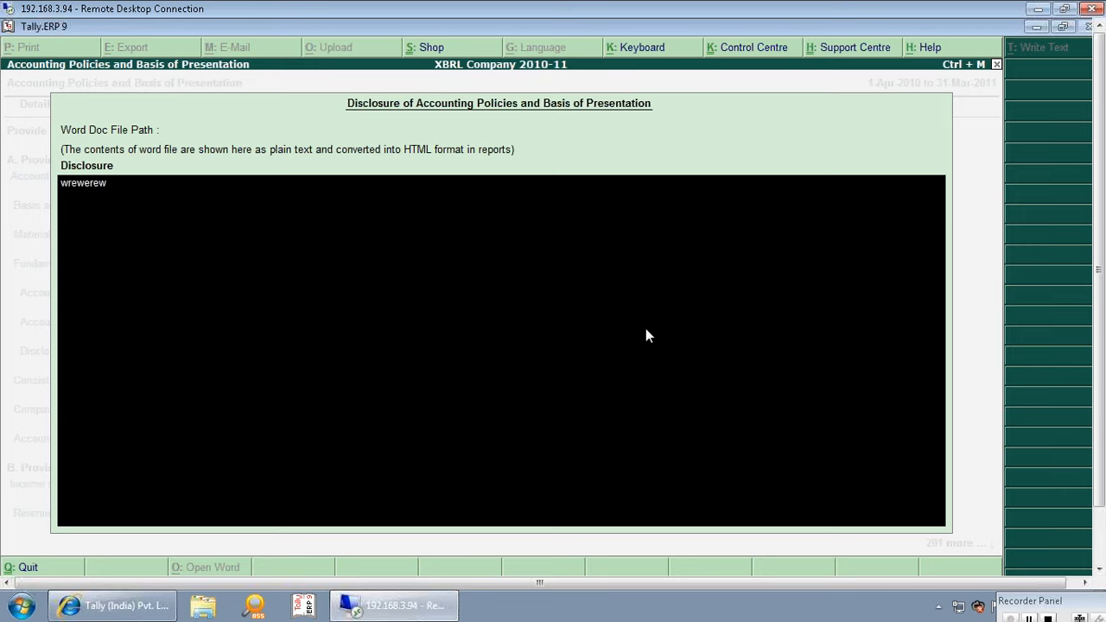
pyautogui.press('BackSpace')
pyautogui.press('BackSpace')
pyautogui.press('BackSpace')
pyautogui.press('BackSpace')
pyautogui.press('BackSpace')
pyautogui.press('BackSpace')
pyautogui.press('BackSpace')
pyautogui.press('BackSpace')
pyautogui.press('Escape')
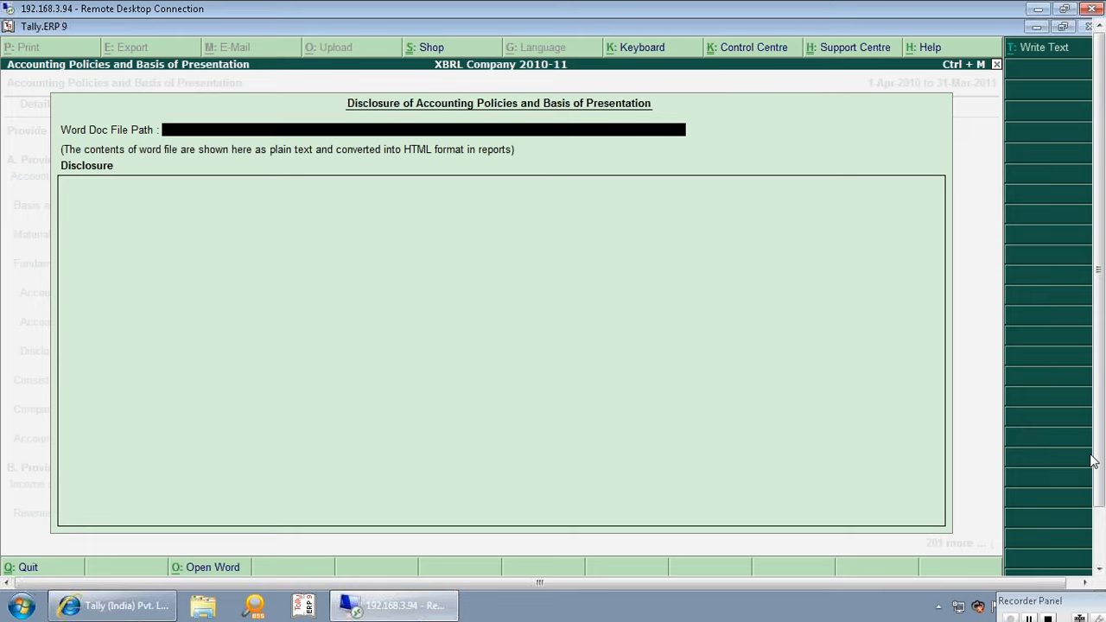
# - Switch to the XBRL Demo folder on the remote desktop and select Annual Report .doc as the Word source file
pyautogui.moveTo(1099, 446); pyautogui.dragTo(1099, 516)
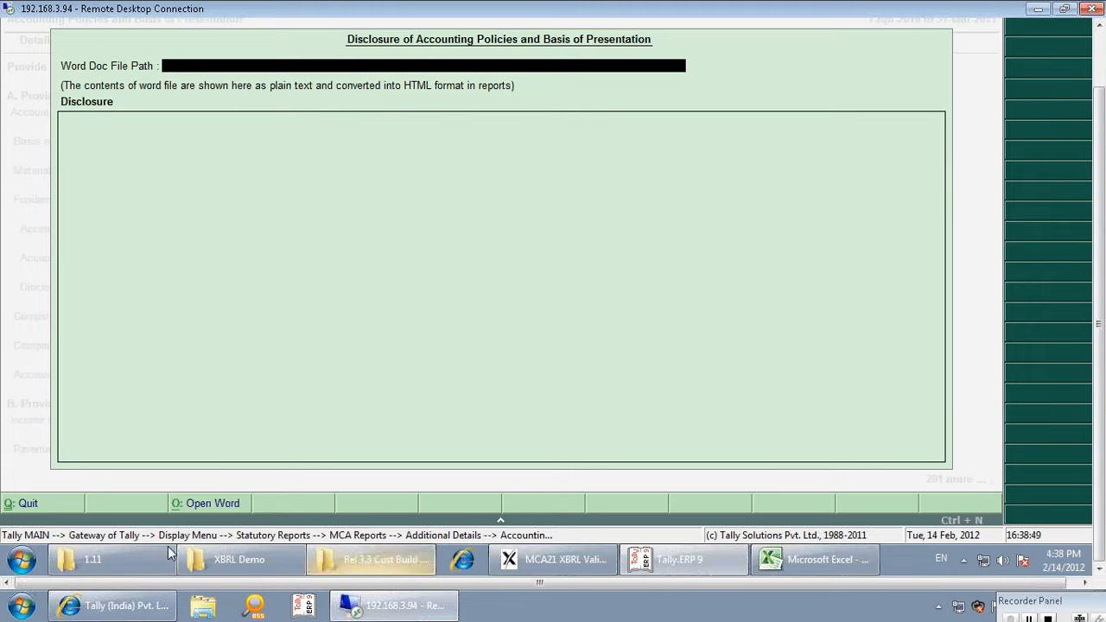
pyautogui.moveTo(198, 567)
pyautogui.click(199, 495)
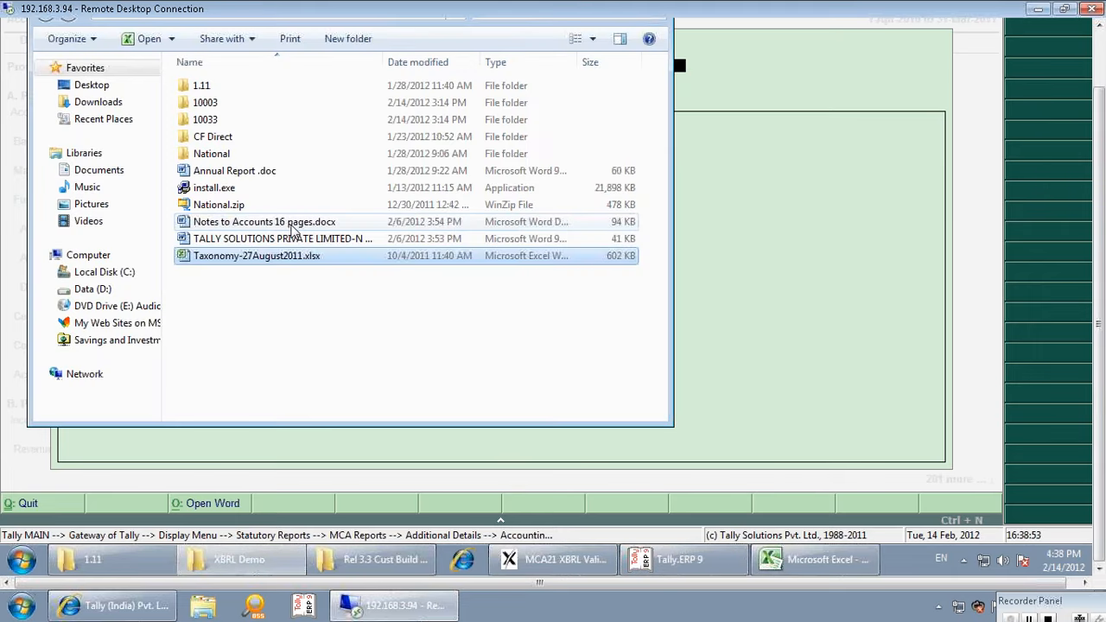
pyautogui.click(268, 173)
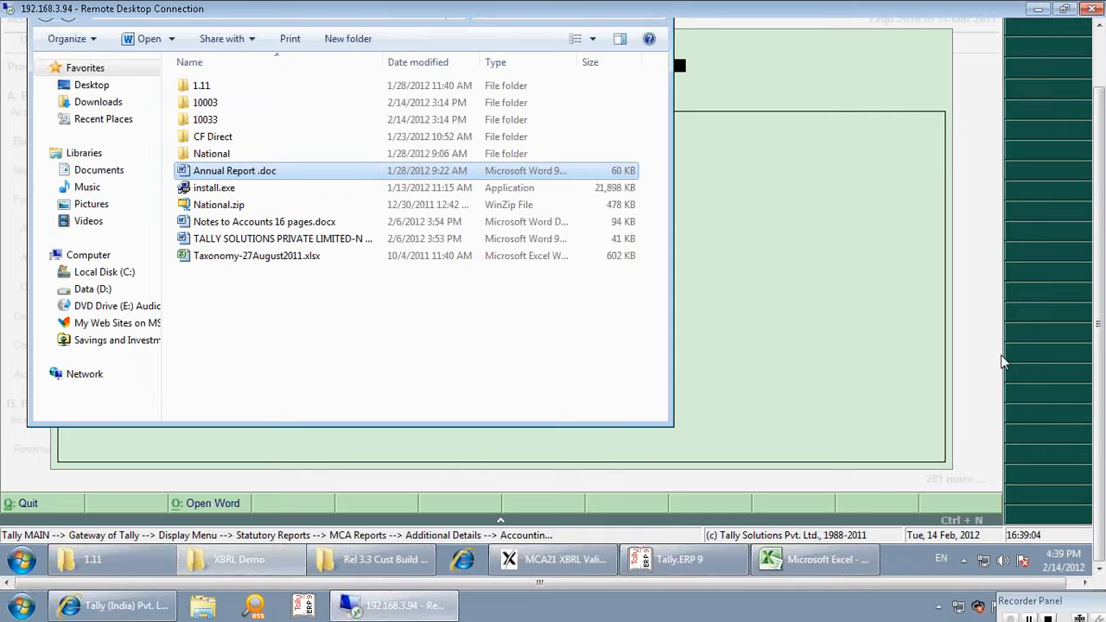
pyautogui.moveTo(1098, 324); pyautogui.dragTo(1067, 204)
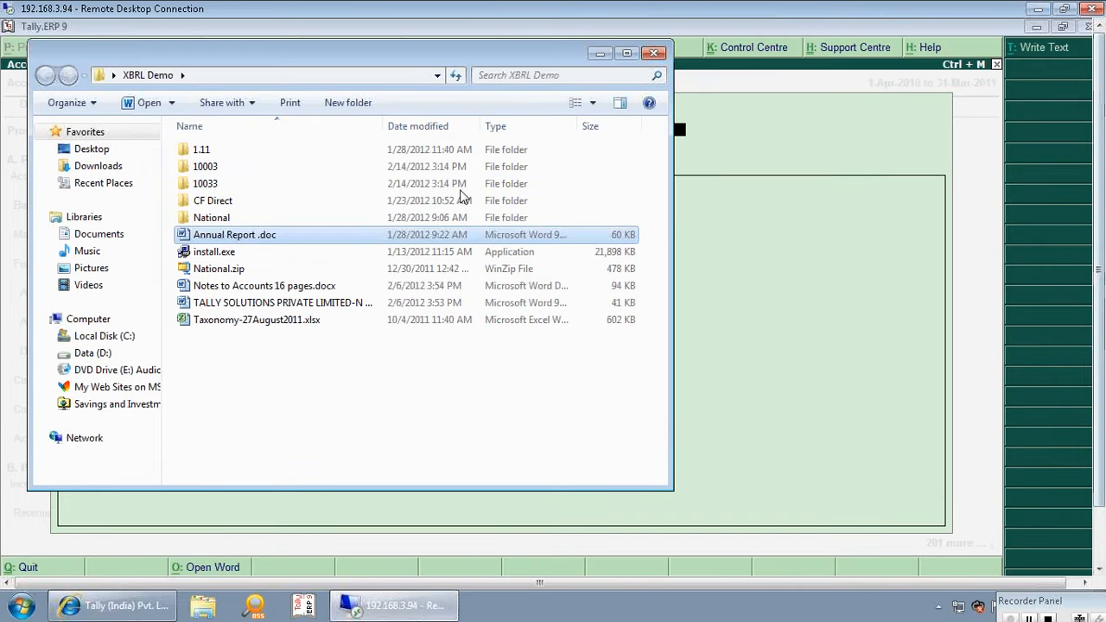
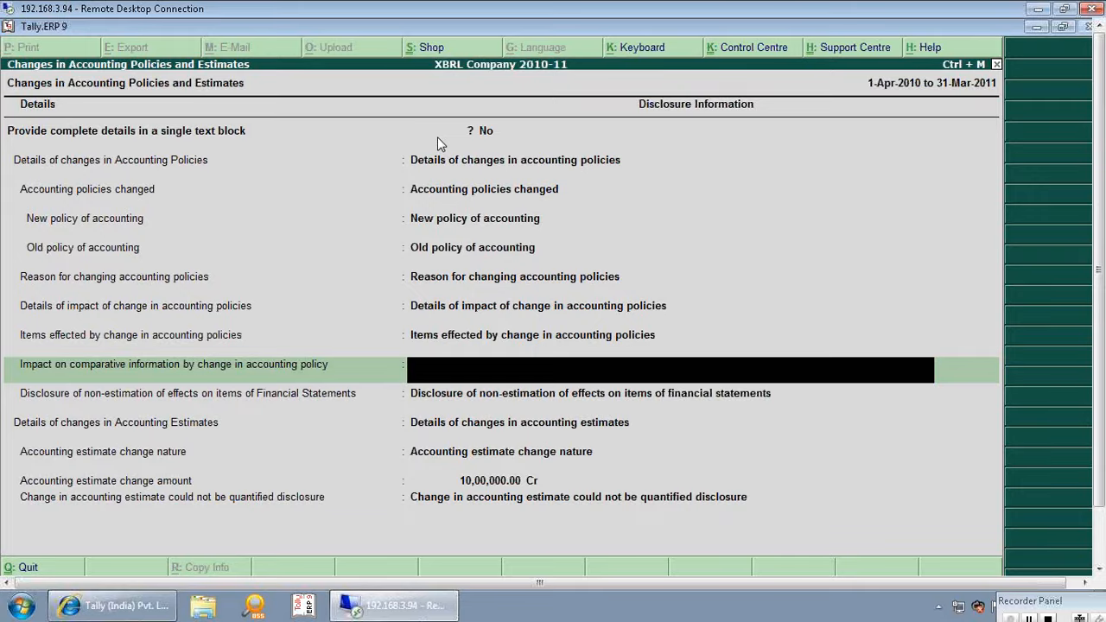
# - Leave Changes in Accounting Policies and Estimates, open Amalgamation to view its disclosure fields, and quit it
pyautogui.press('Escape')
pyautogui.press('Return')
pyautogui.press('Down')
pyautogui.press('Down')
pyautogui.press('Down')
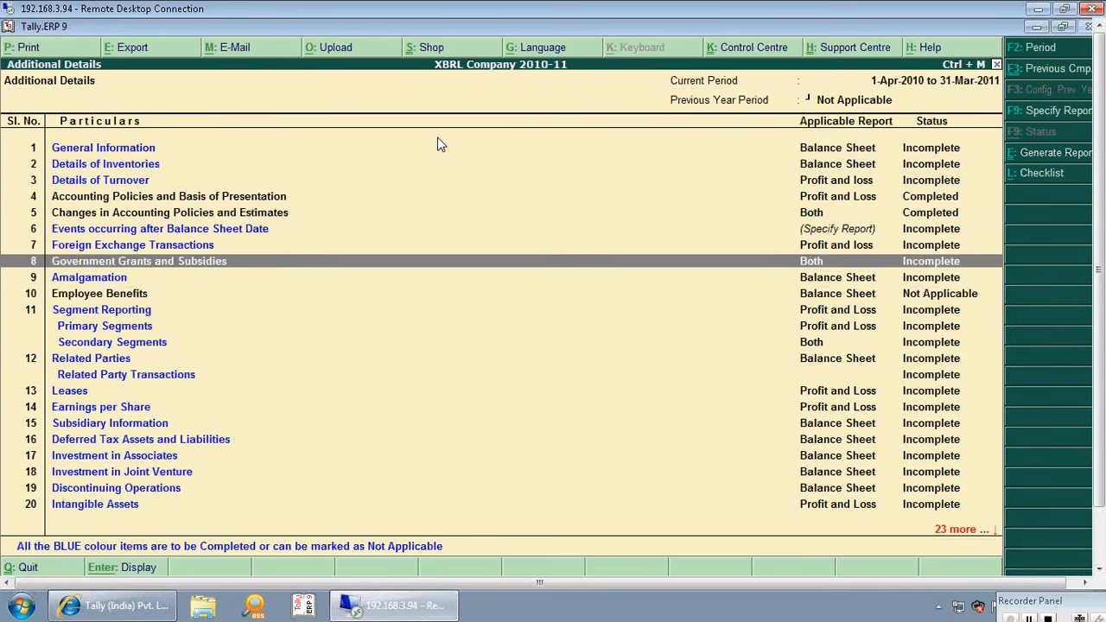
pyautogui.press('Down')
pyautogui.press('Down')
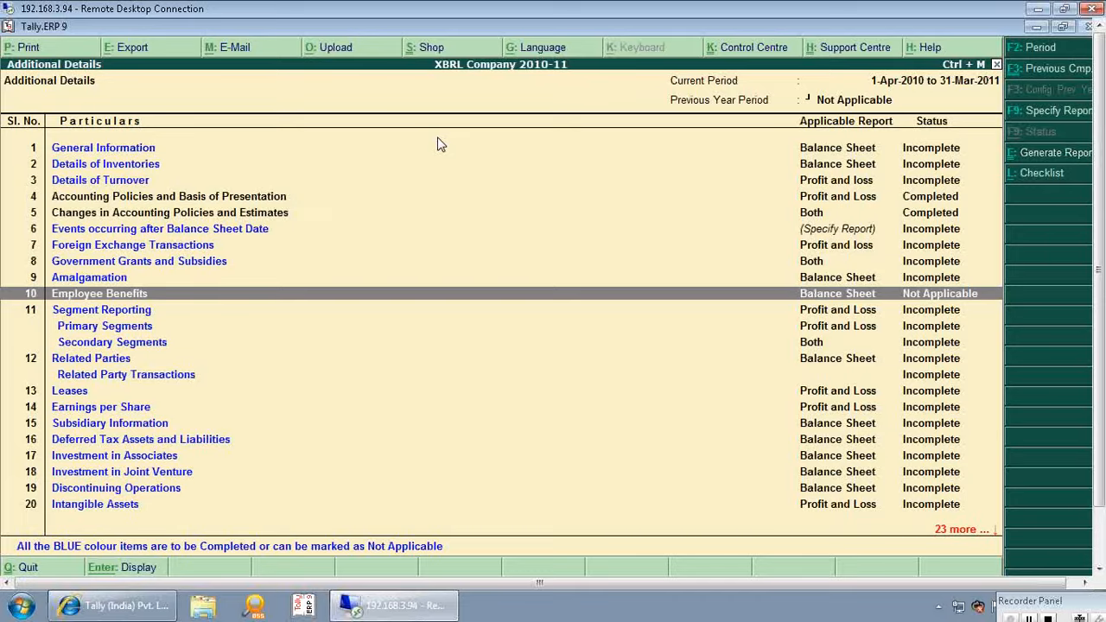
pyautogui.press('Up')
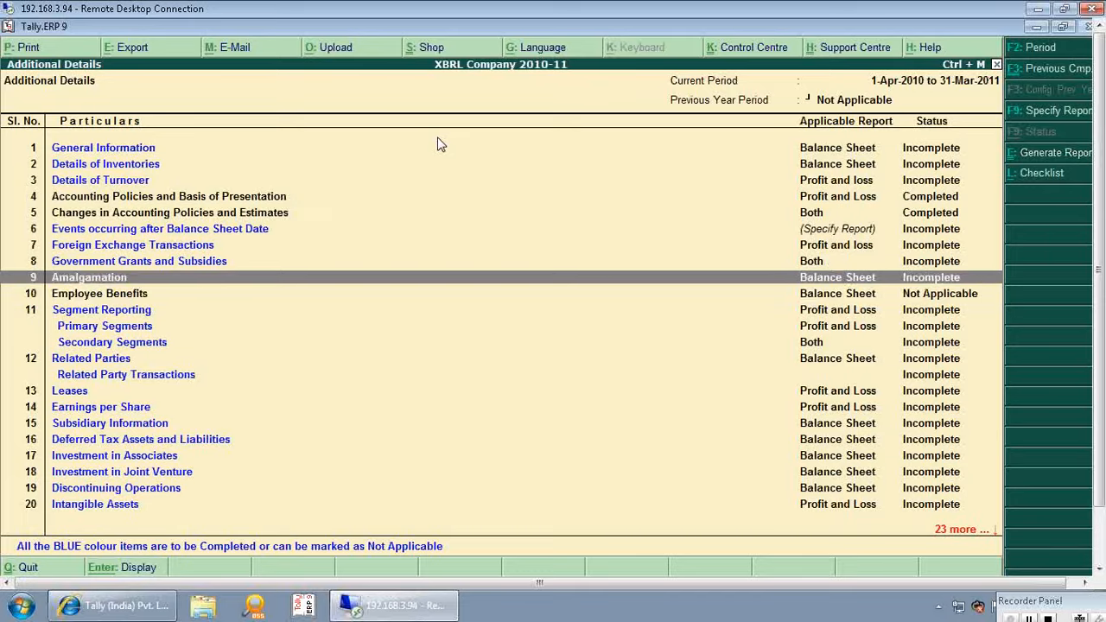
pyautogui.press('Return')
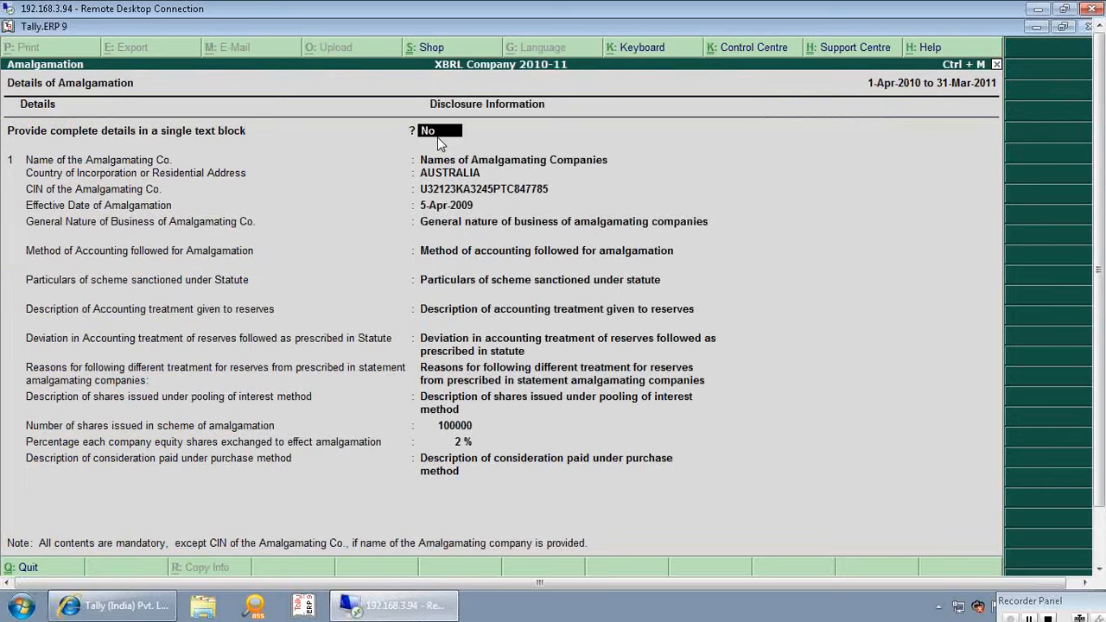
pyautogui.press('BackSpace')
pyautogui.press('Escape')
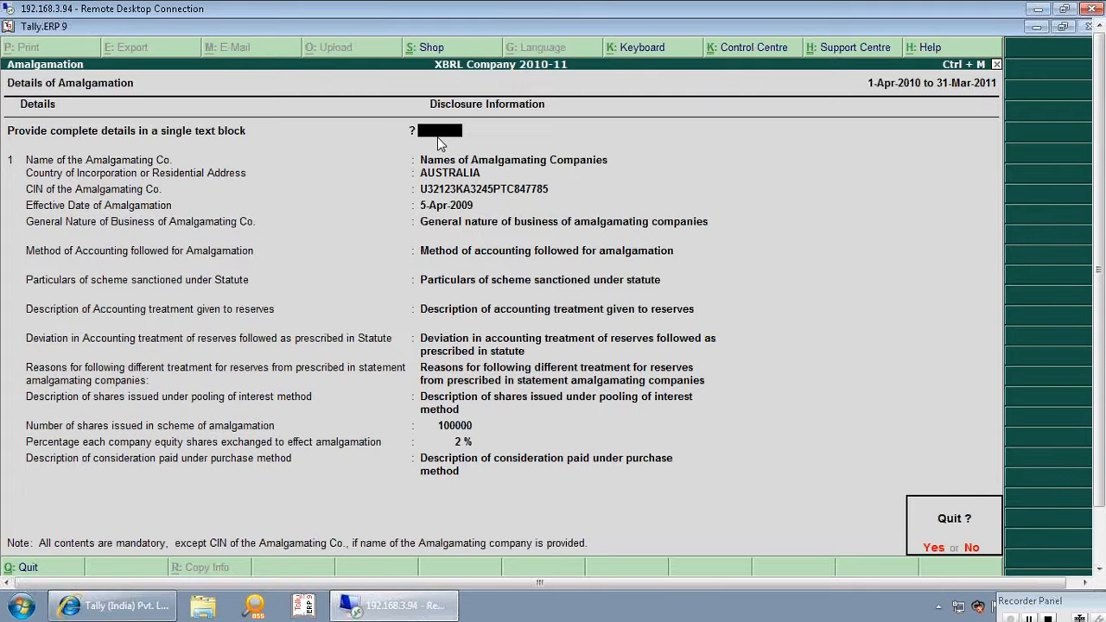
pyautogui.press('y')
# - Open Other Disclosures from further down the Additional Details list, view its investment and mortgage details, and close it
pyautogui.press('Down')
pyautogui.press('Down')
pyautogui.press('Down')
pyautogui.press('Down')
pyautogui.press('Down')
pyautogui.press('Down')
pyautogui.press('Down')
pyautogui.press('Down')
pyautogui.press('Down')
pyautogui.press('Down')
pyautogui.press('Down')
pyautogui.press('Down')
pyautogui.press('Down')
pyautogui.press('Down')
pyautogui.press('Down')
pyautogui.press('Down')
pyautogui.press('Down')
pyautogui.press('Down')
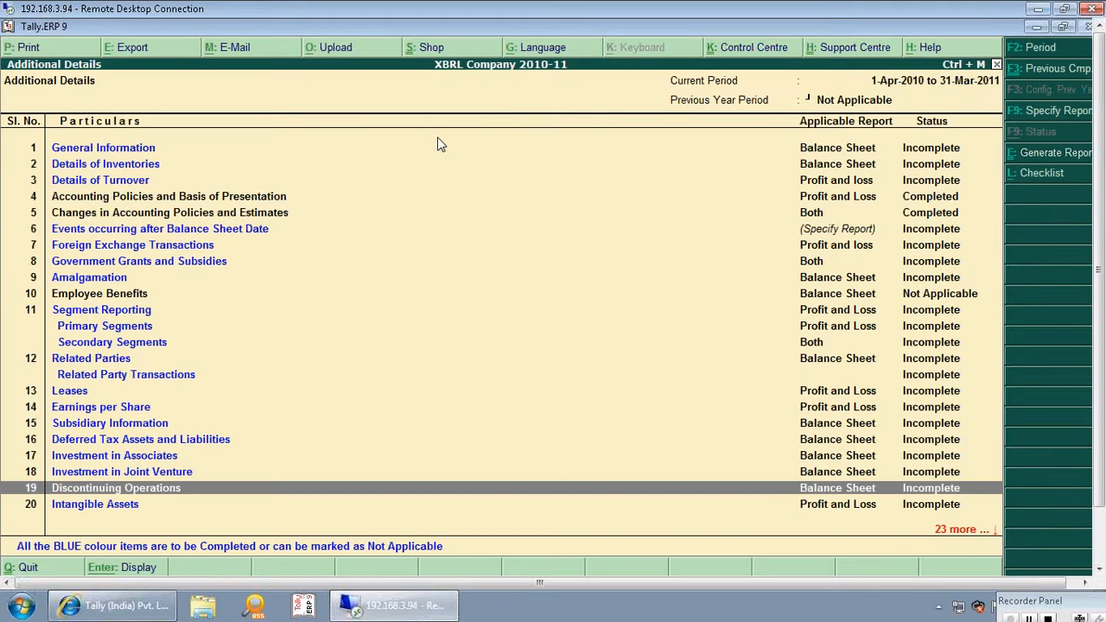
pyautogui.press('Return')
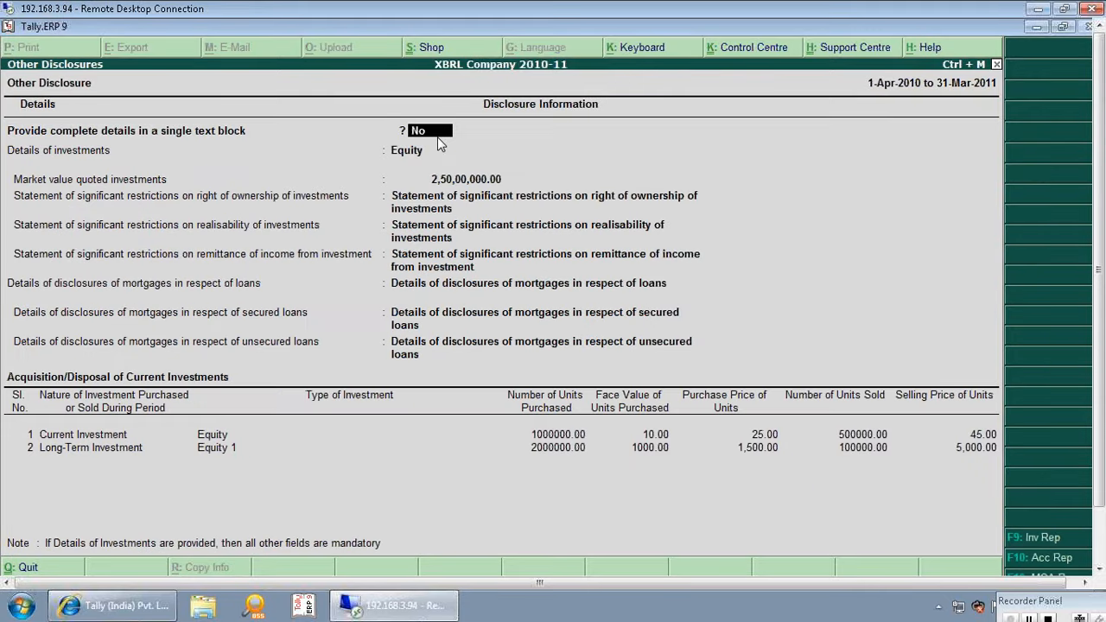
pyautogui.press('Escape')
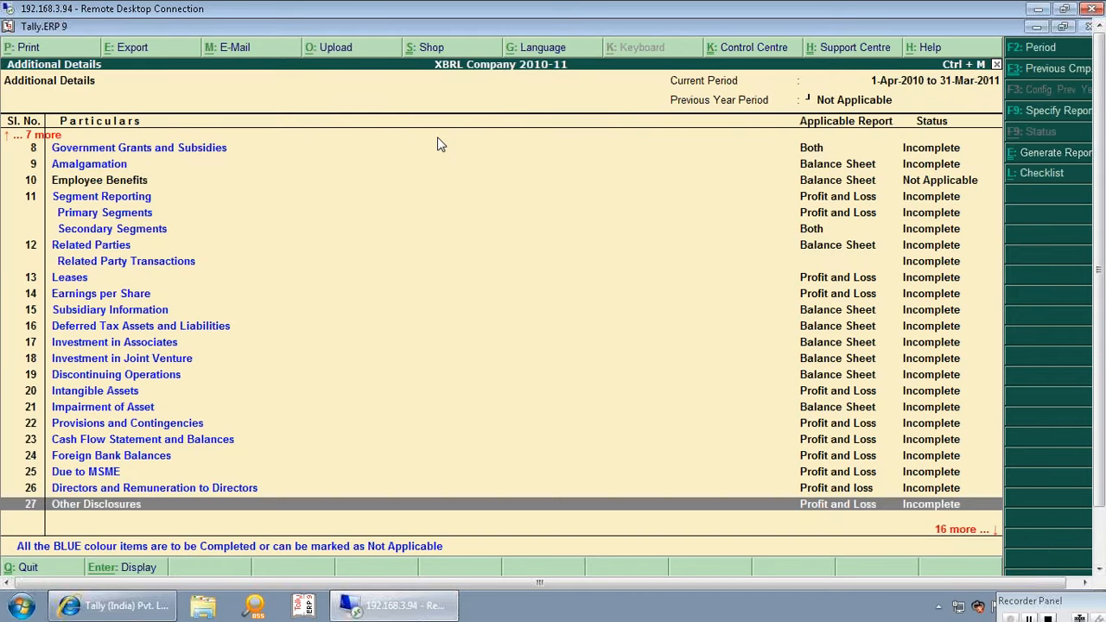
# - Go through the Additional Details list from General Information down to Directors Report, checking each item's applicable report and status
pyautogui.press('Up')
pyautogui.press('Up')
pyautogui.press('Up')
pyautogui.press('Up')
pyautogui.press('Up')
pyautogui.press('Up')
pyautogui.press('Up')
pyautogui.press('Up')
pyautogui.press('Up')
pyautogui.press('Up')
pyautogui.press('Up')
pyautogui.press('Up')
pyautogui.press('Up')
pyautogui.press('Up')
pyautogui.press('Up')
pyautogui.press('Up')
pyautogui.press('Up')
pyautogui.press('Up')
pyautogui.press('Up')
pyautogui.press('Up')
pyautogui.press('Up')
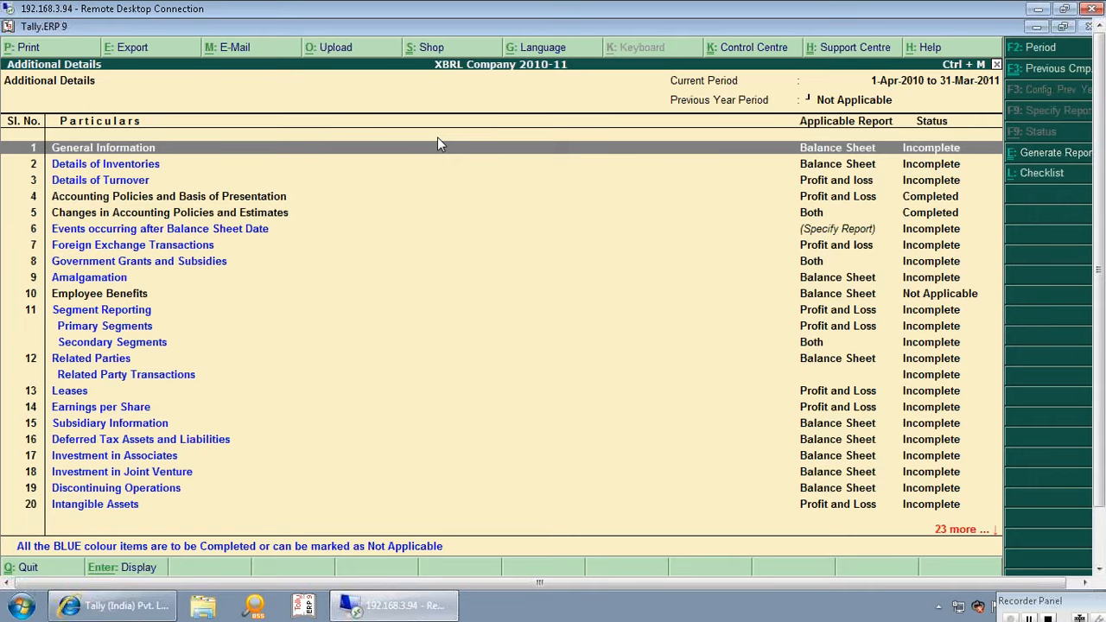
pyautogui.press('Down')
pyautogui.press('Down')
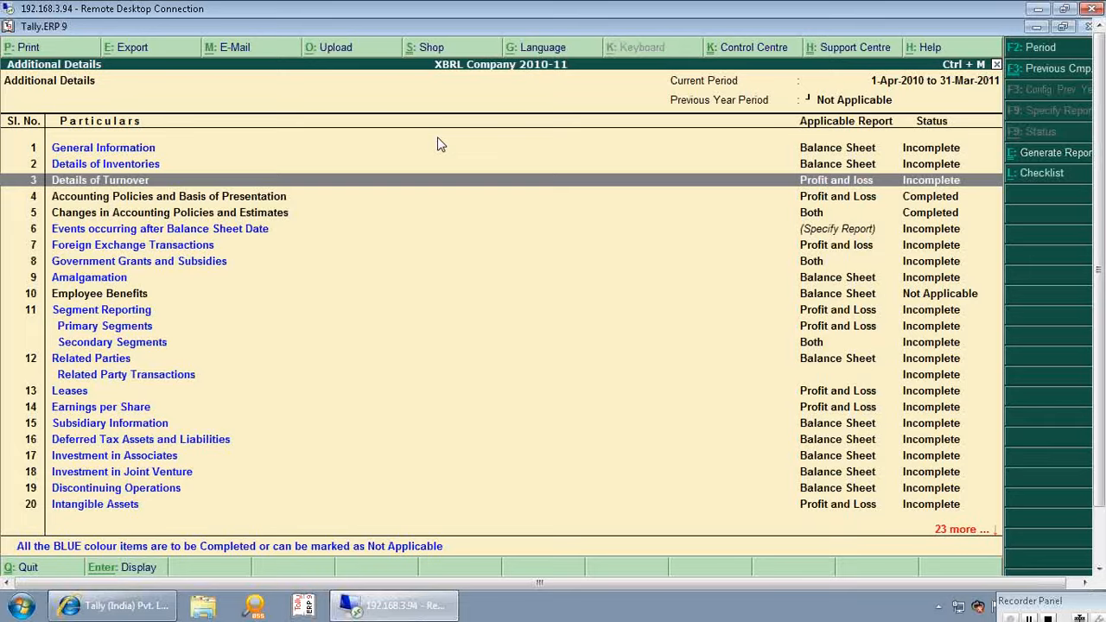
pyautogui.press('Down')
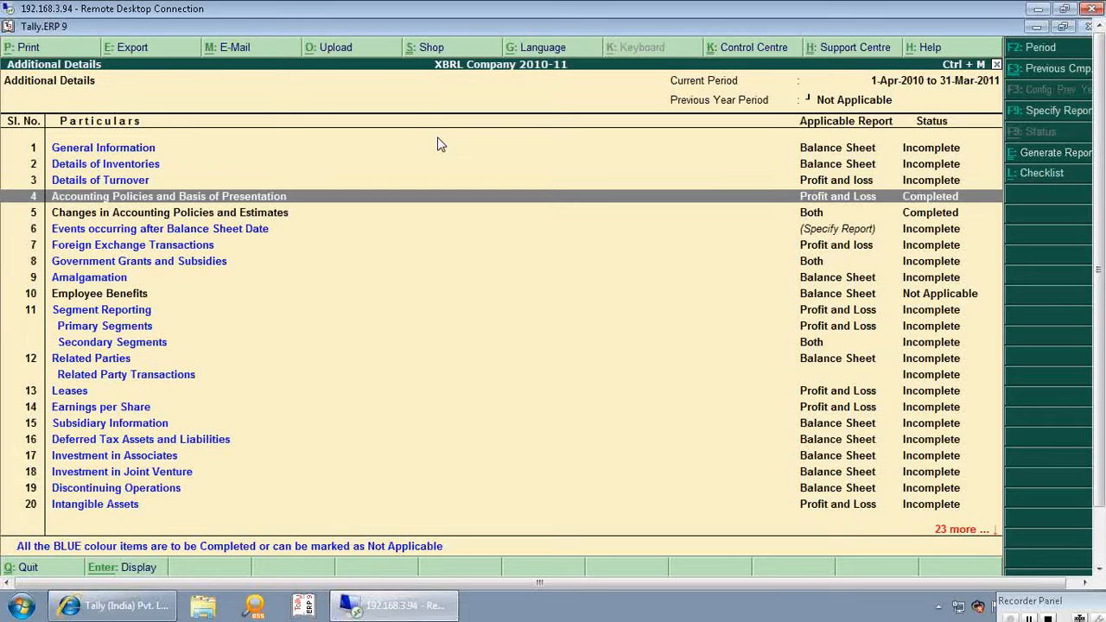
pyautogui.press('Down')
pyautogui.press('Down')
pyautogui.press('Down')
pyautogui.press('Down')
pyautogui.press('Down')
pyautogui.press('Down')
pyautogui.press('Down')
pyautogui.press('Down')
pyautogui.press('Down')
pyautogui.press('Down')
pyautogui.press('Down')
pyautogui.press('Down')
pyautogui.press('Down')
pyautogui.press('Down')
pyautogui.press('Down')
pyautogui.press('Down')
pyautogui.press('Down')
pyautogui.press('Down')
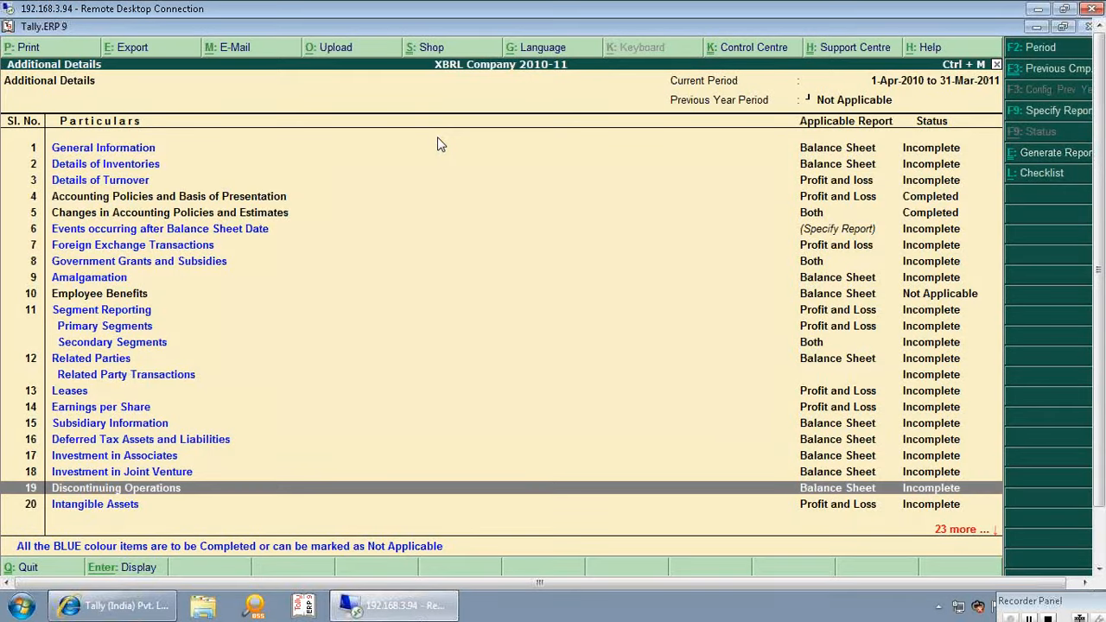
pyautogui.press('Down')
pyautogui.press('Down')
pyautogui.press('Down')
pyautogui.press('Down')
pyautogui.press('Down')
pyautogui.press('Down')
pyautogui.press('Down')
pyautogui.press('Down')
pyautogui.press('Down')
pyautogui.press('Down')
pyautogui.press('Down')
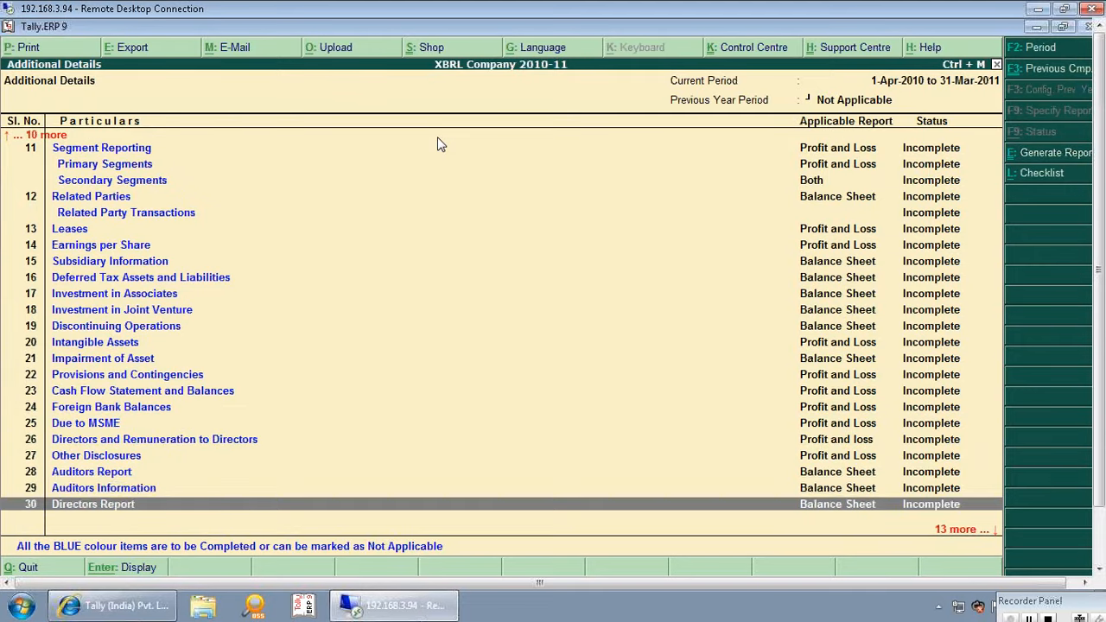
# - Open Auditors Report, answer Yes to the single text block to view its Word document disclosure form, and quit the report
pyautogui.press('Up')
pyautogui.press('Up')
pyautogui.press('Return')
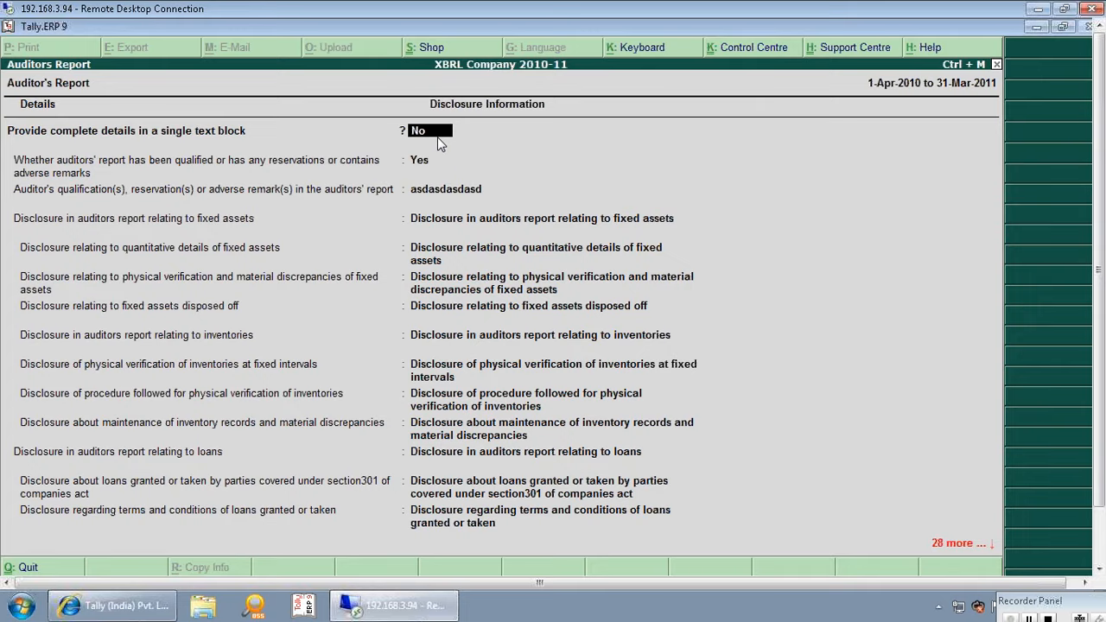
pyautogui.press('y')
pyautogui.press('Return')
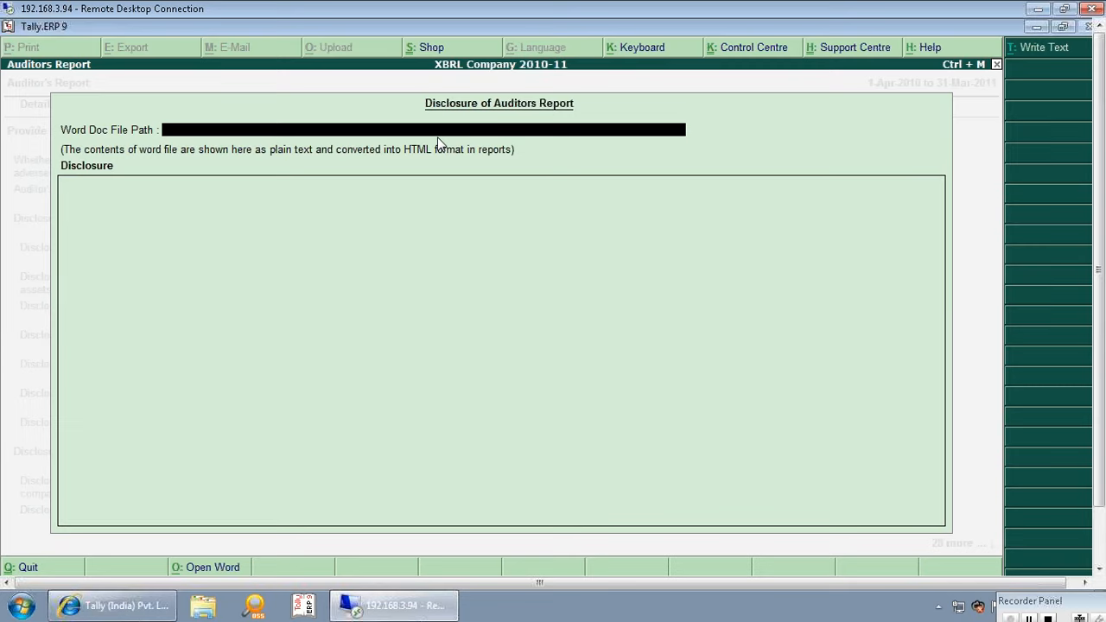
pyautogui.press('Escape')
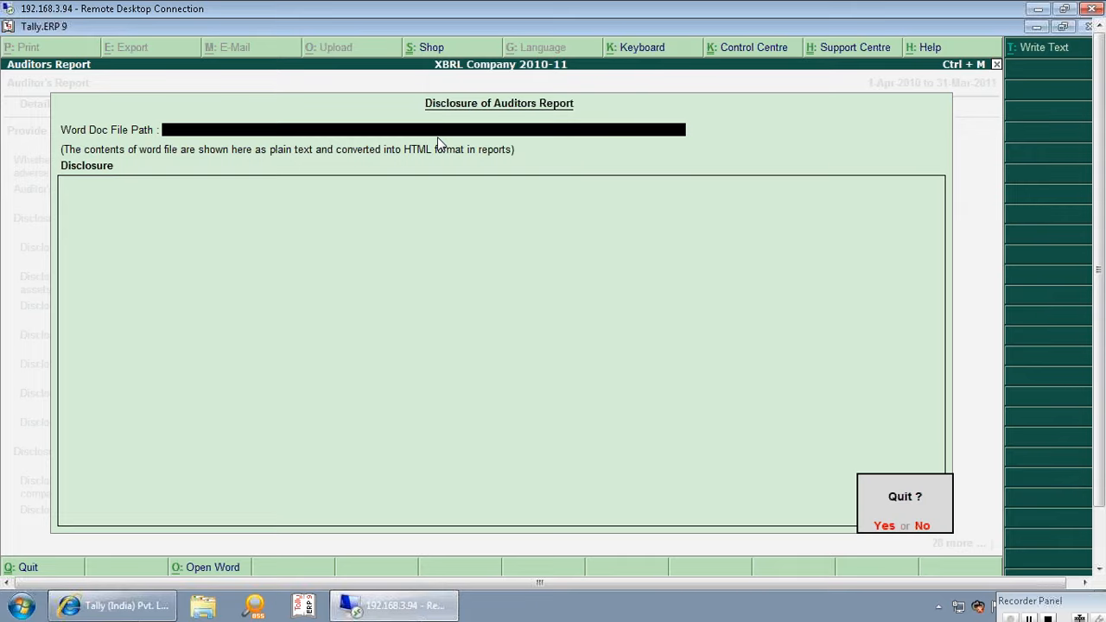
pyautogui.press('Return')
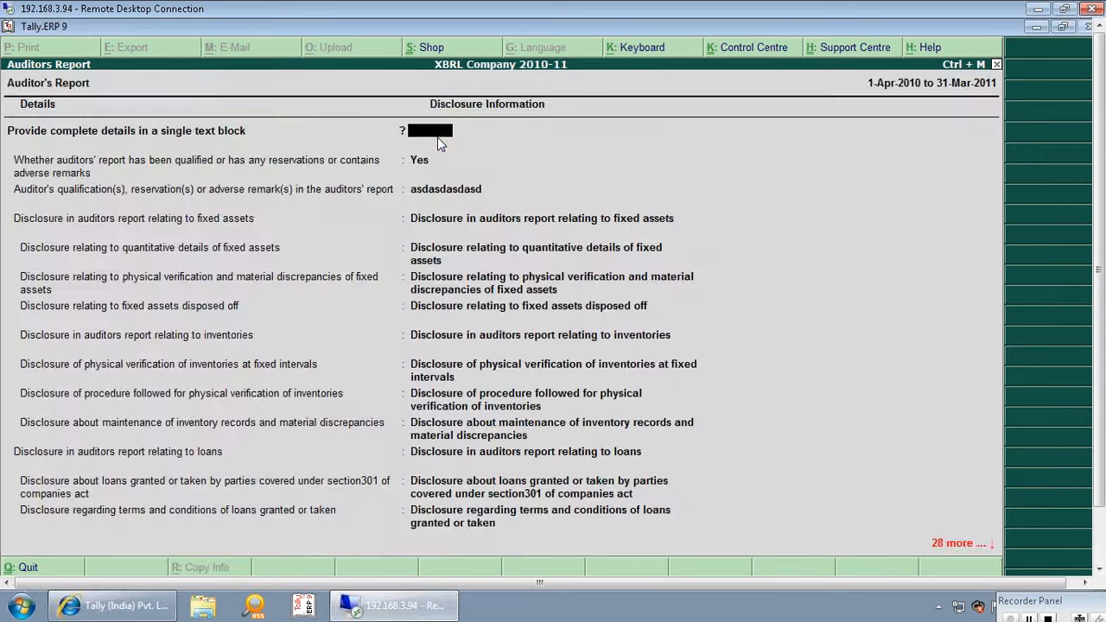
pyautogui.press('Escape')
pyautogui.press('Return')
# - Open Auditors Information, view the audit firm and signing details, and leave the form
pyautogui.press('Down')
pyautogui.press('Return')
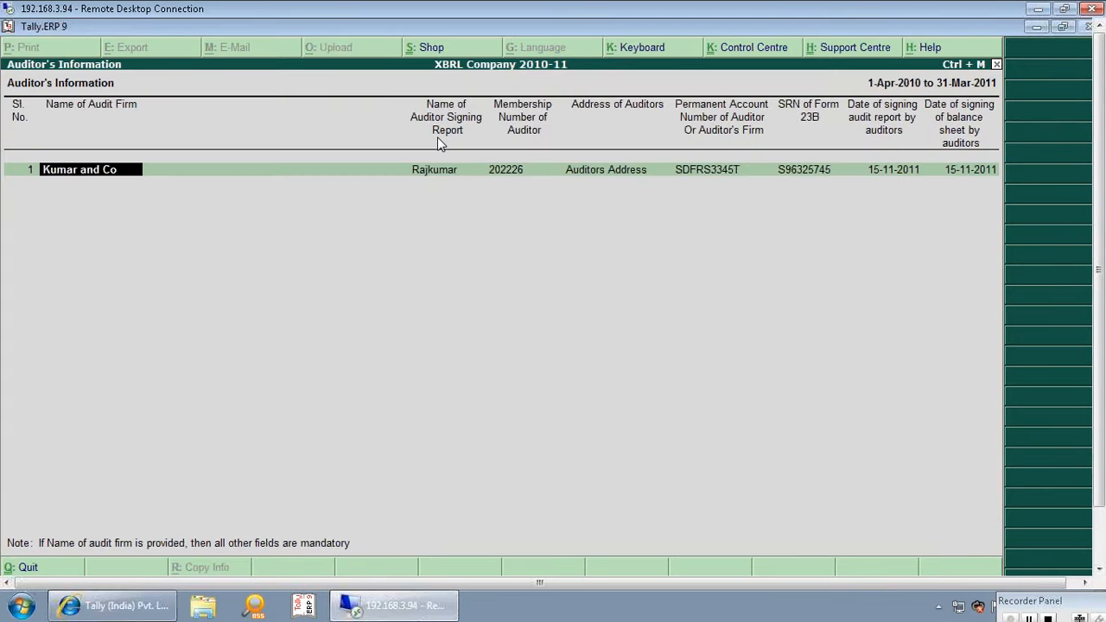
pyautogui.press('BackSpace')
pyautogui.press('Escape')
# - In Directors Report, set the single text block to Yes to view its disclosure form, and return it to No
pyautogui.press('Return')
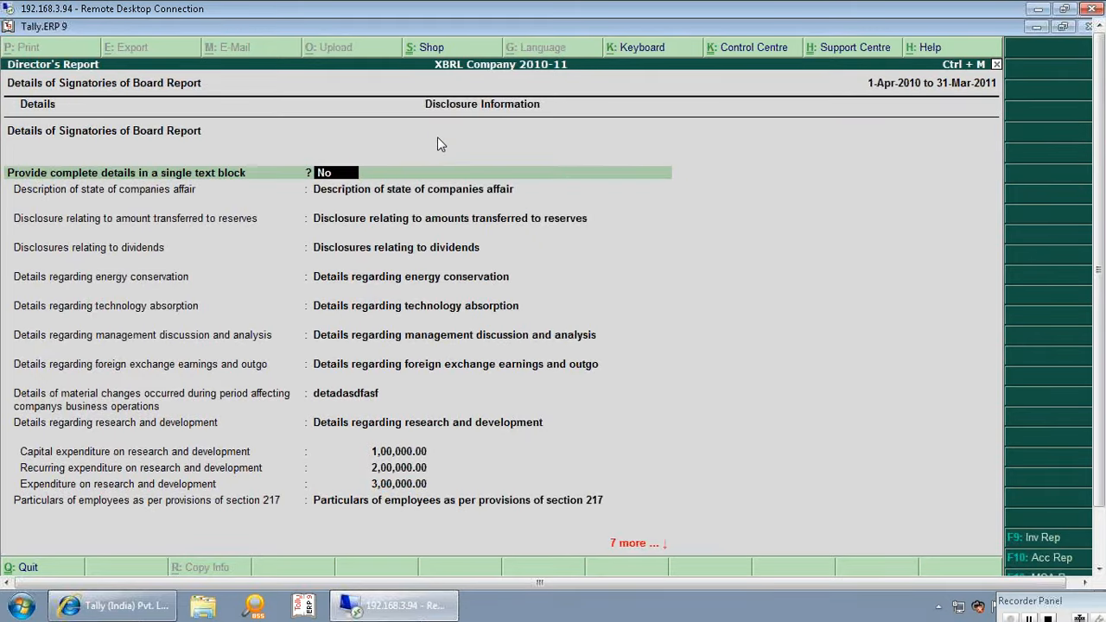
pyautogui.write('y')
pyautogui.press('Return')
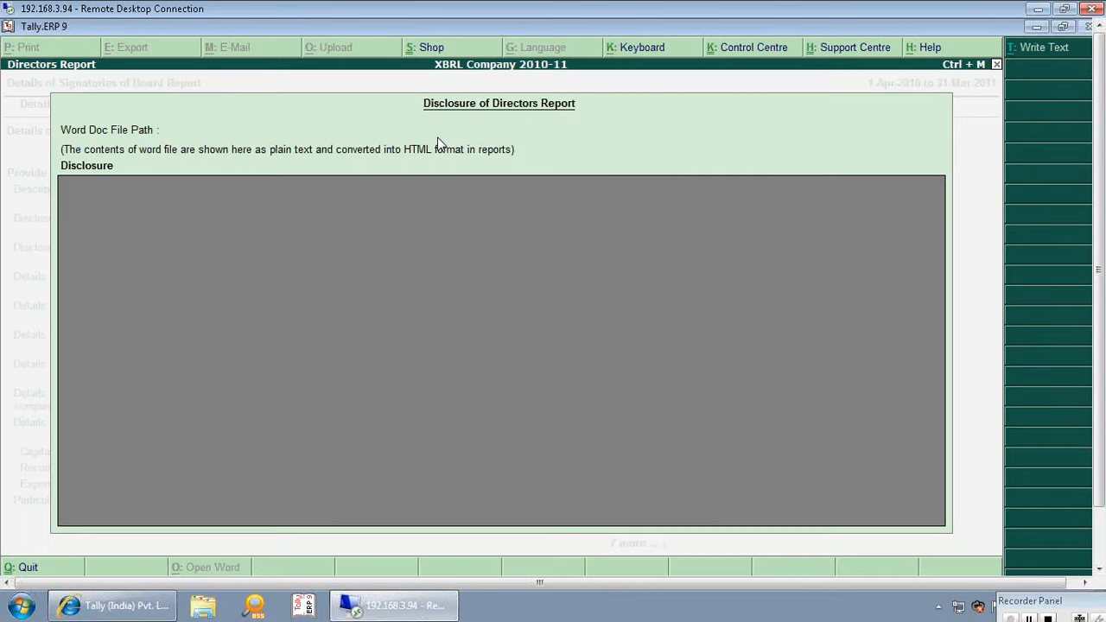
pyautogui.press('Escape')
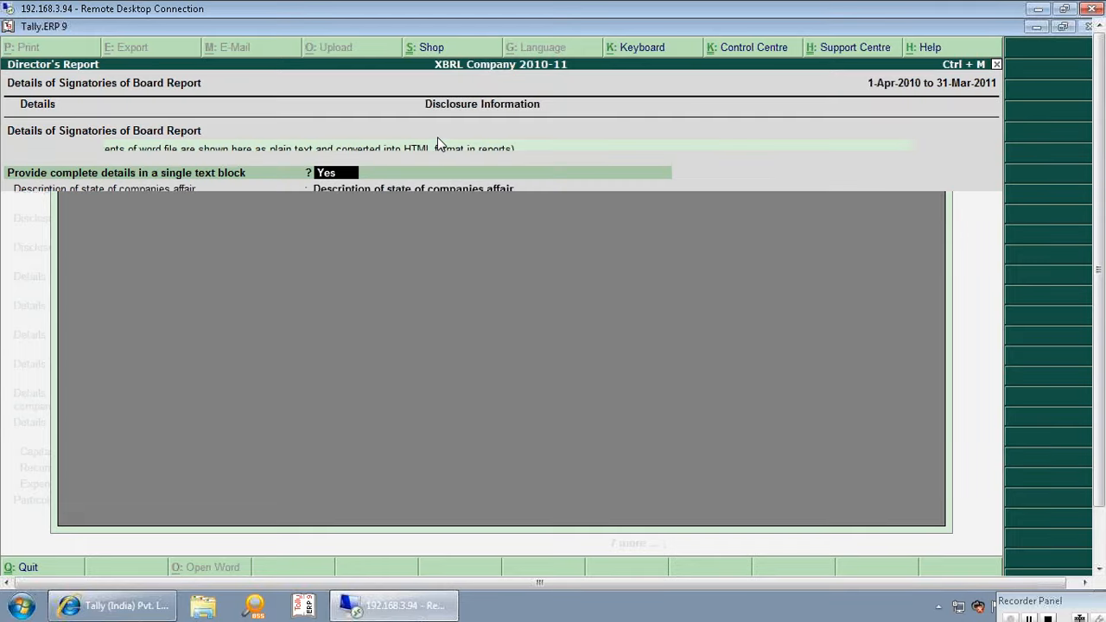
pyautogui.write('n')
pyautogui.press('Return')
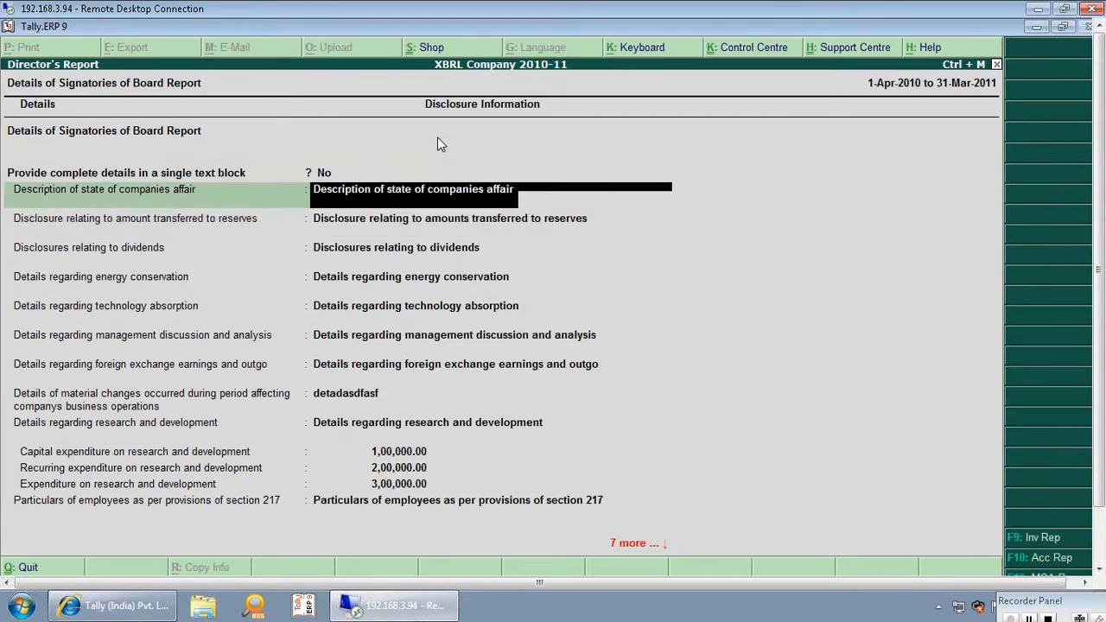
# - Go through the Directors Report disclosure fields from state of company's affairs to the board meeting date, and quit the report
pyautogui.press('Return')
pyautogui.press('Return')
pyautogui.press('Return')
pyautogui.press('Return')
pyautogui.press('Return')
pyautogui.press('Return')
pyautogui.press('Return')
pyautogui.press('Return')
pyautogui.press('Return')
pyautogui.press('Return')
pyautogui.press('Return')
pyautogui.press('Return')
pyautogui.press('Return')
pyautogui.press('Return')
pyautogui.press('Return')
pyautogui.press('Return')
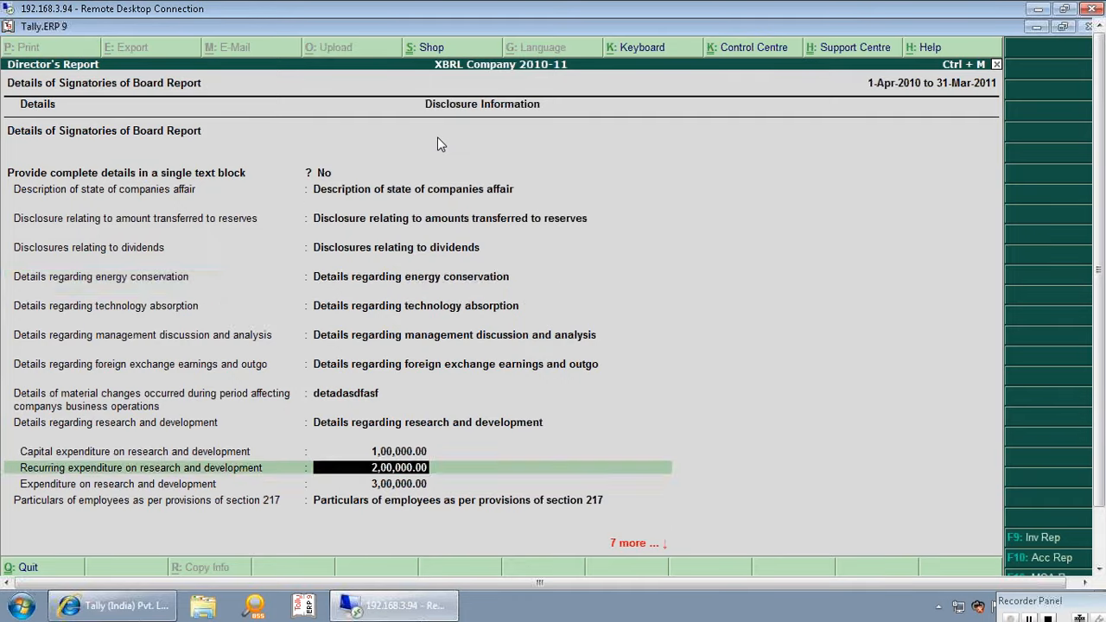
pyautogui.press('Return')
pyautogui.press('Return')
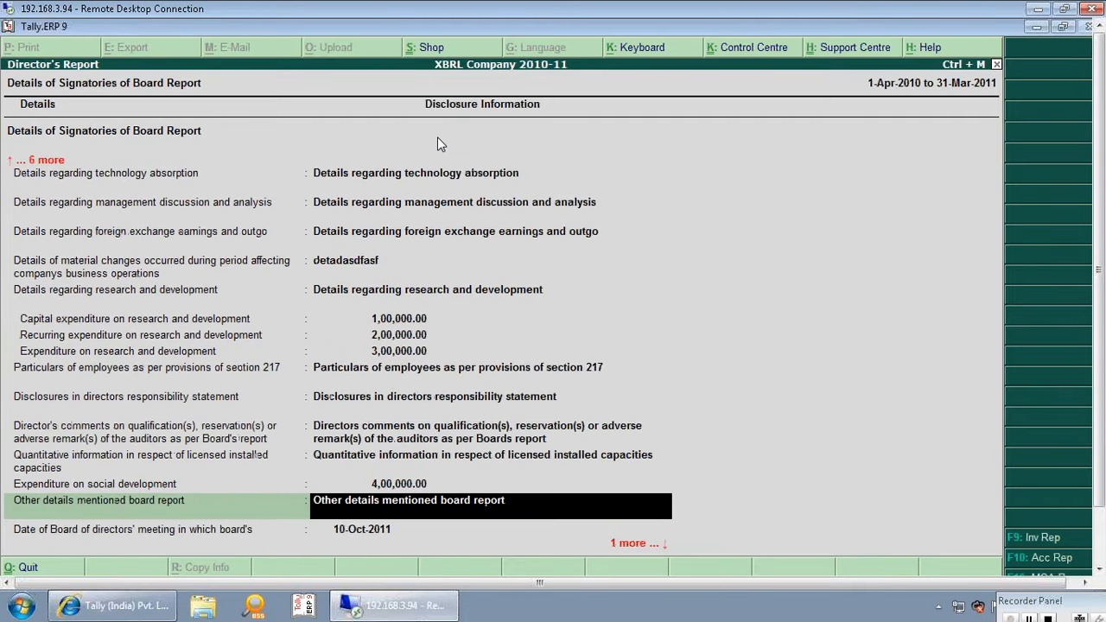
pyautogui.press('Return')
pyautogui.press('Escape')
pyautogui.press('Return')
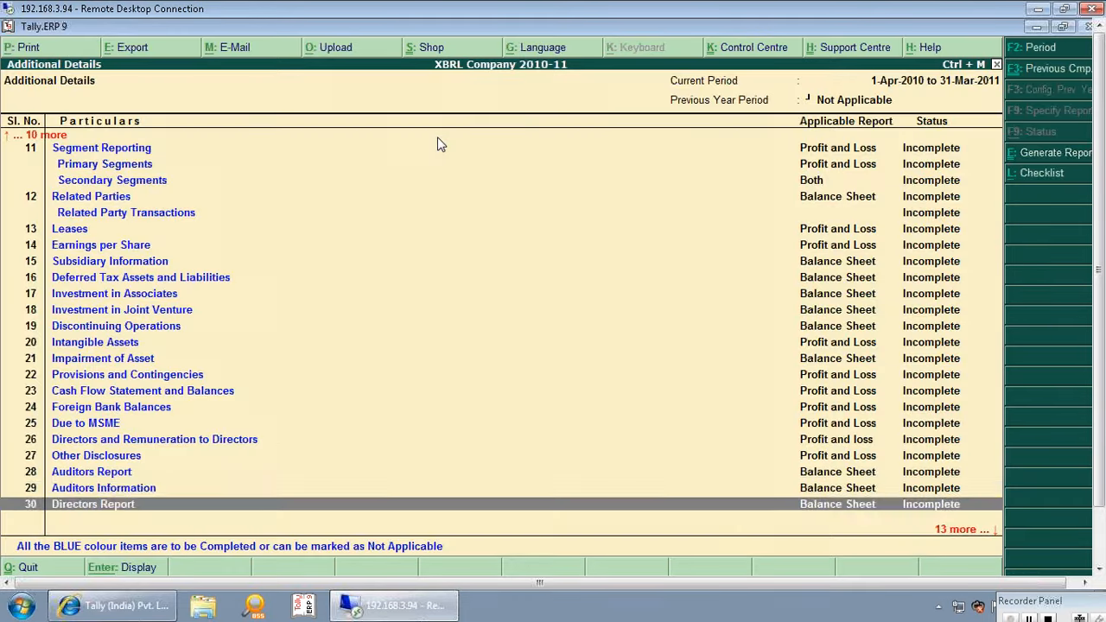
# - In Directors and Remuneration to Directors, answer Yes to the text block option to view its disclosure form, and return it to No
pyautogui.press('Up')
pyautogui.press('Up')
pyautogui.press('Up')
pyautogui.press('Up')
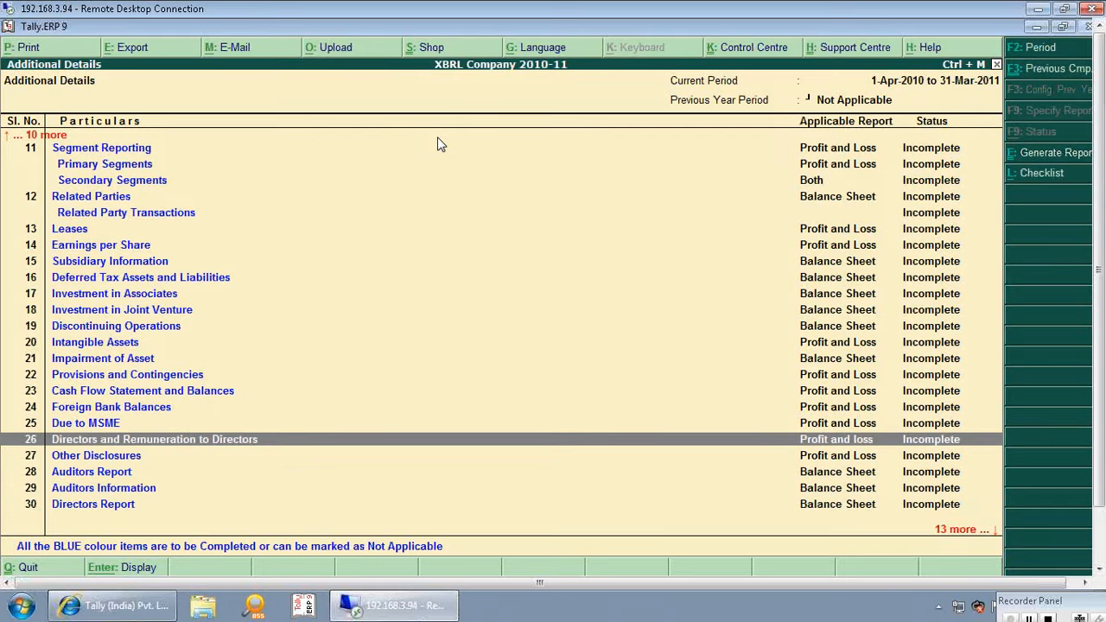
pyautogui.press('Return')
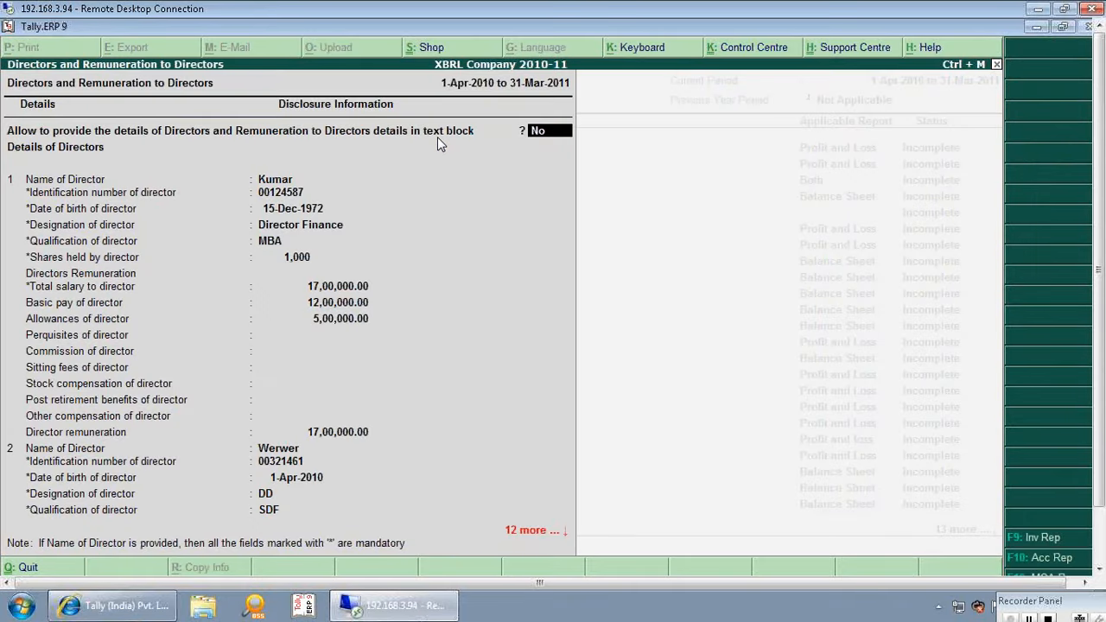
pyautogui.press('y')
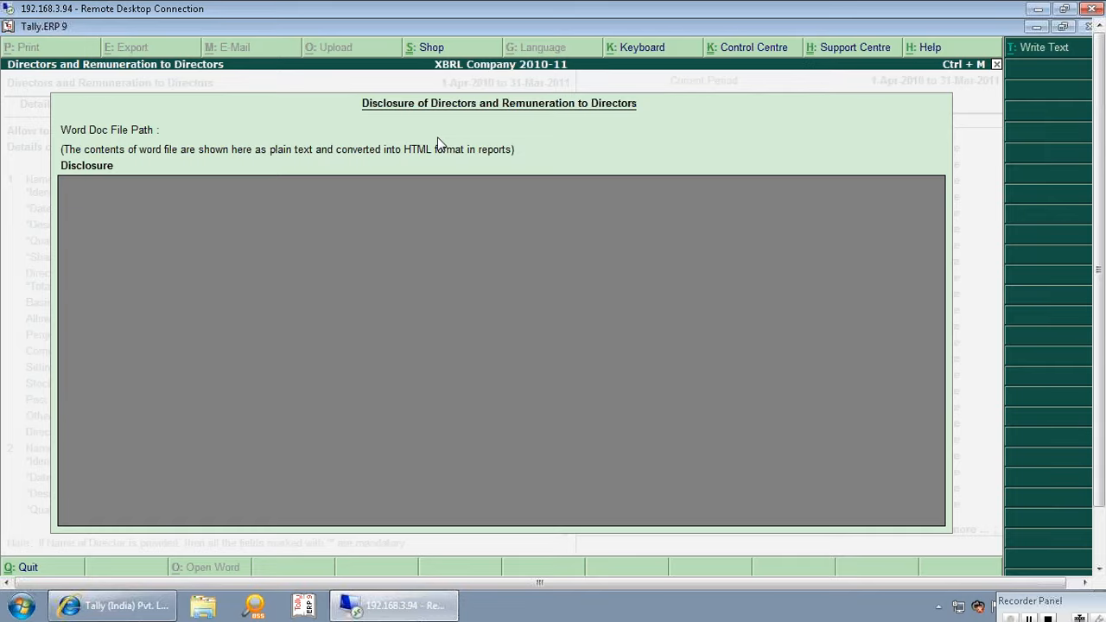
pyautogui.press('Escape')
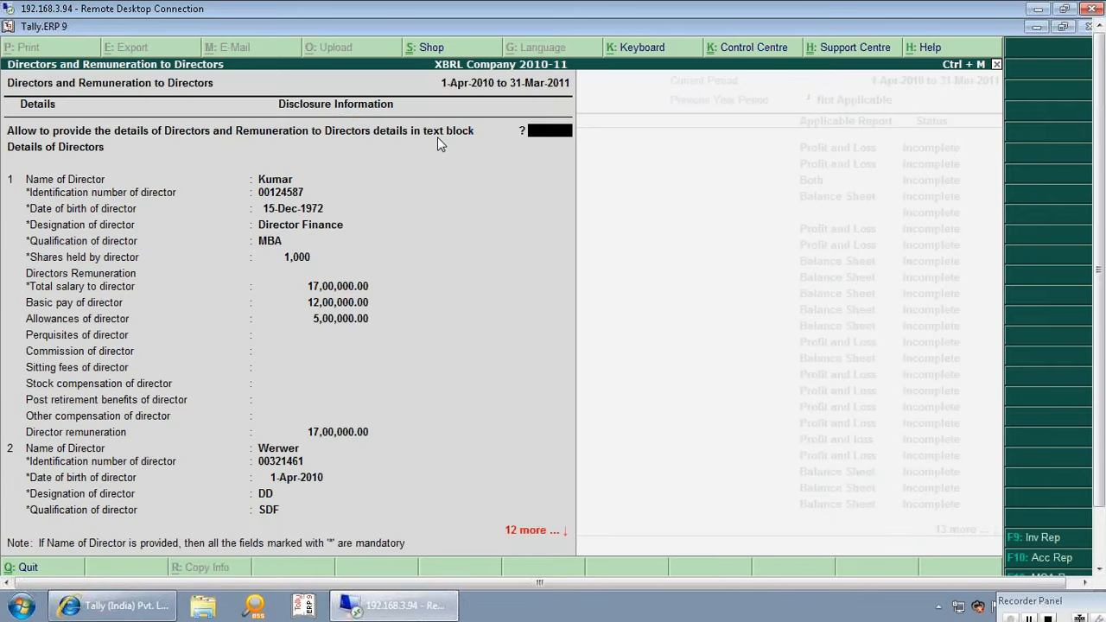
pyautogui.write('n')
pyautogui.press('Return')
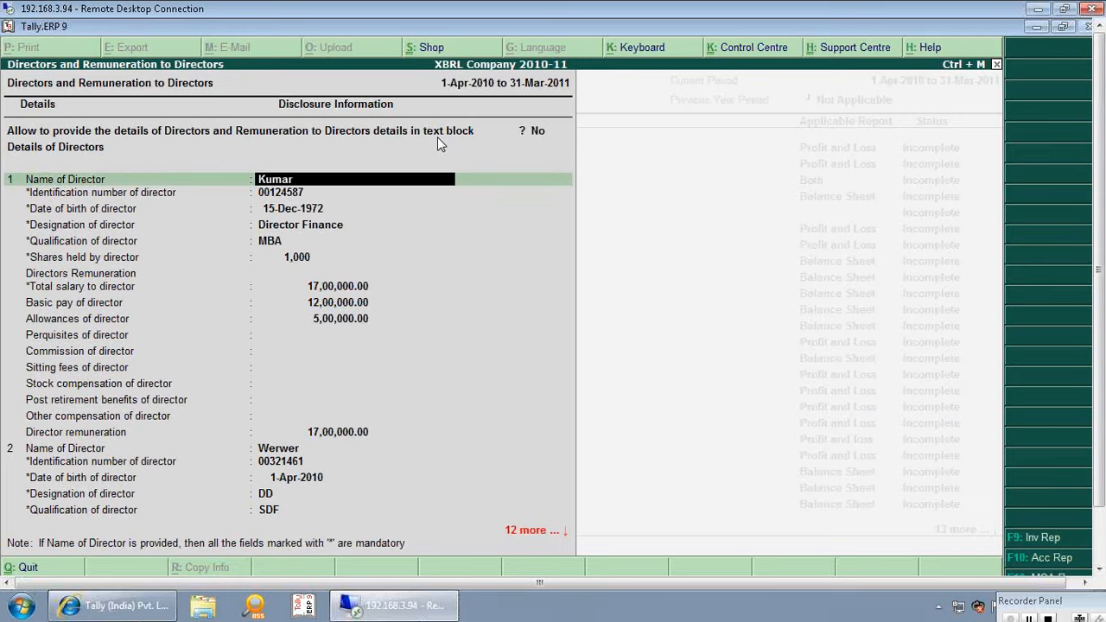
# - Check the first director's name, identification number, date of birth, designation, qualification and shares held
pyautogui.press('Return')
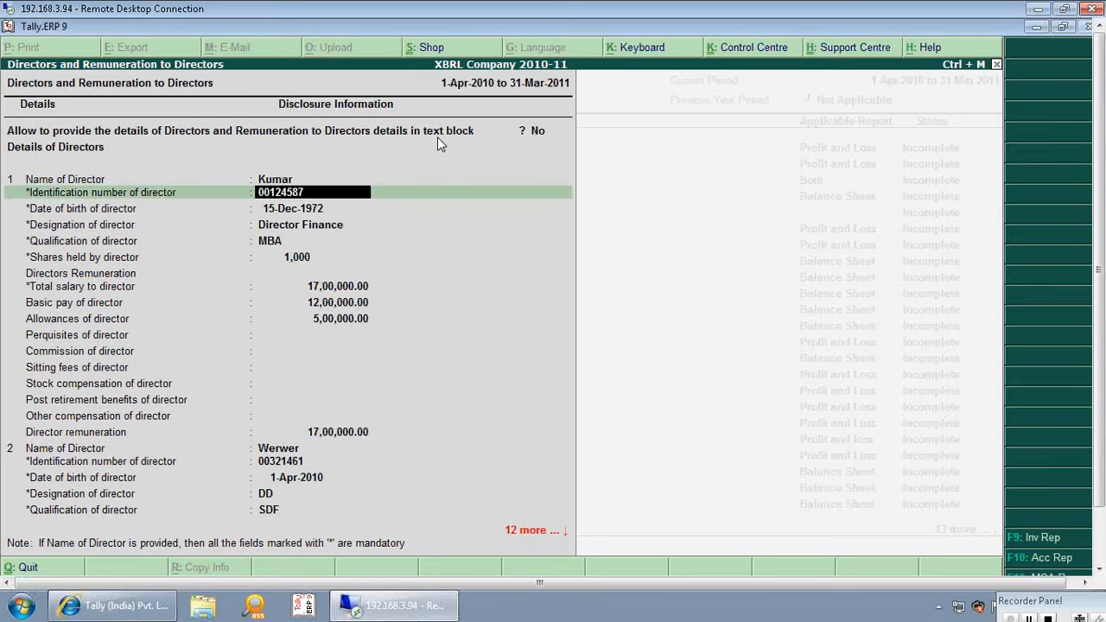
pyautogui.press('Return')
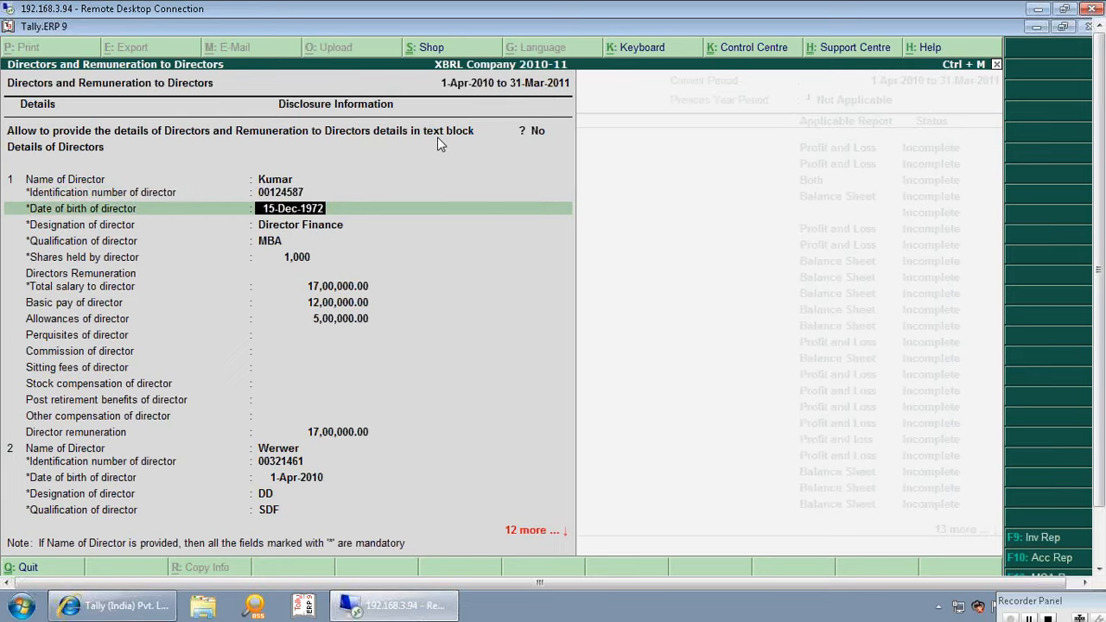
pyautogui.press('Return')
pyautogui.press('Return')
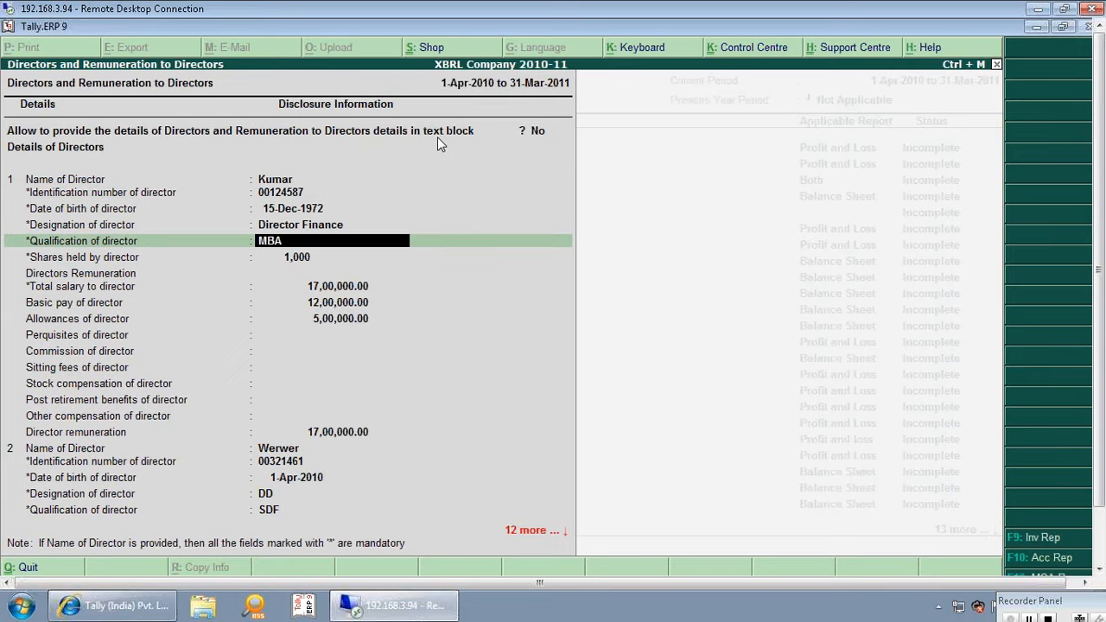
pyautogui.press('Return')
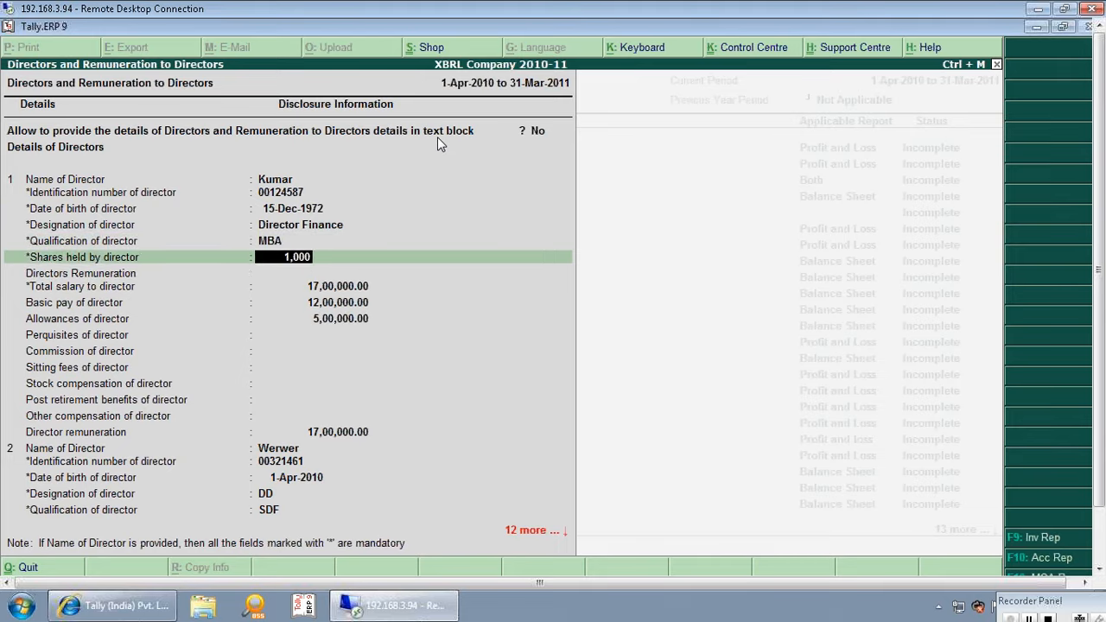
pyautogui.press('Return')
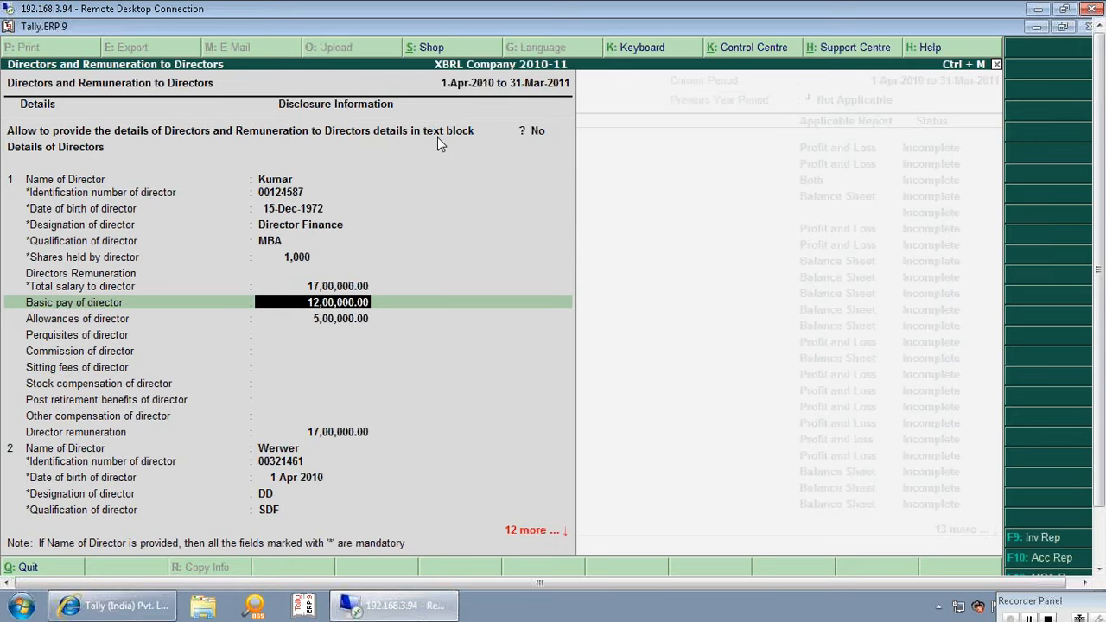
# - Go through the first director's remuneration components and the second director's details, and accept the form
pyautogui.press('Return')
pyautogui.press('Return')
pyautogui.press('Return')
pyautogui.press('Return')
pyautogui.press('Return')
pyautogui.press('Return')
pyautogui.press('Return')
pyautogui.press('Return')
pyautogui.press('Return')
pyautogui.press('Return')
pyautogui.press('Return')
pyautogui.press('Return')
pyautogui.press('Return')
pyautogui.press('Return')
pyautogui.press('Return')
pyautogui.press('Return')
pyautogui.press('Return')
pyautogui.press('Return')
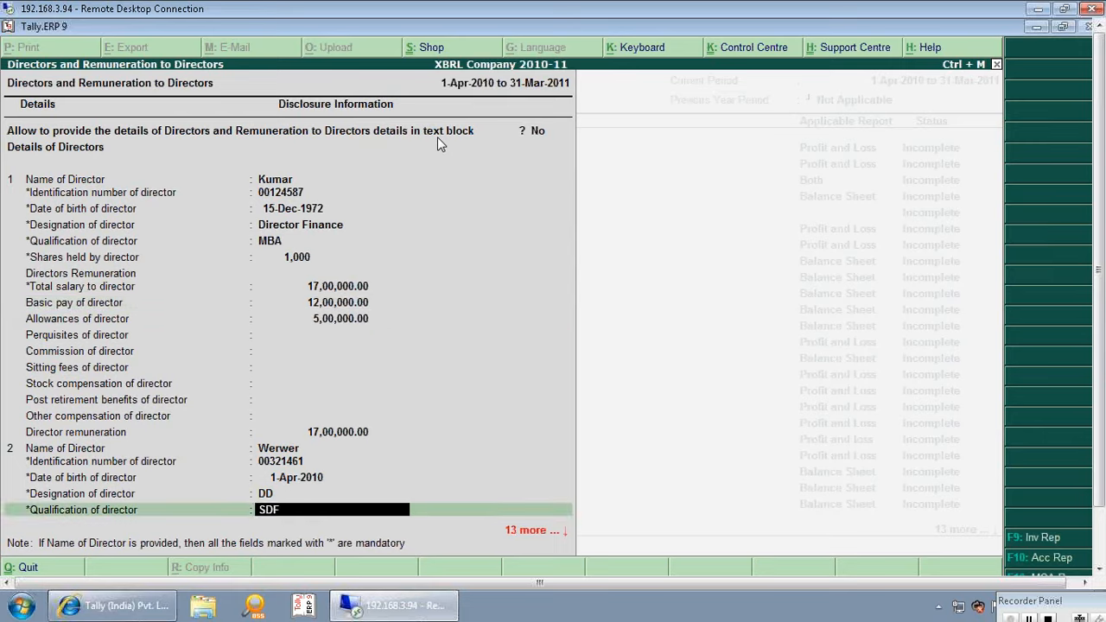
pyautogui.press('Return')
pyautogui.press('Return')
pyautogui.press('Return')
pyautogui.press('Return')
pyautogui.press('Return')
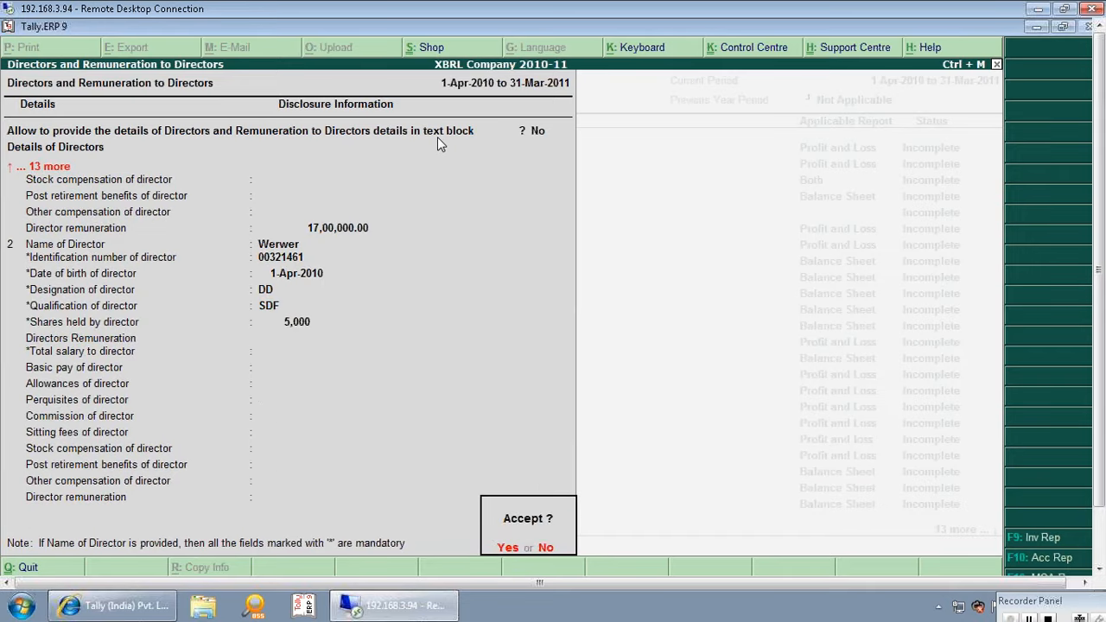
pyautogui.press('Return')
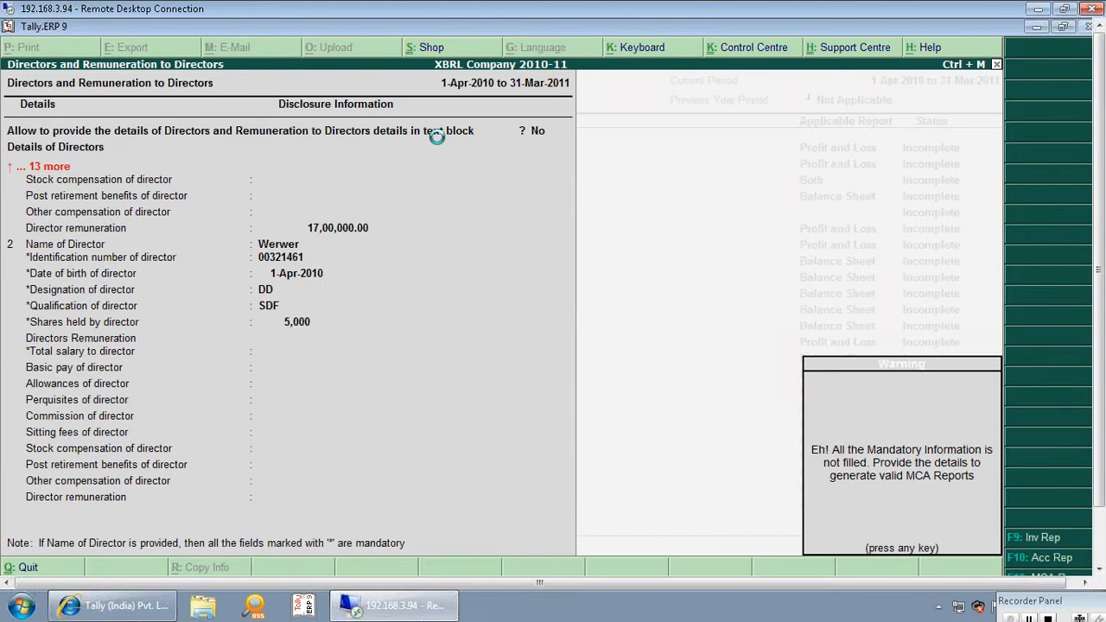
pyautogui.press('Return')
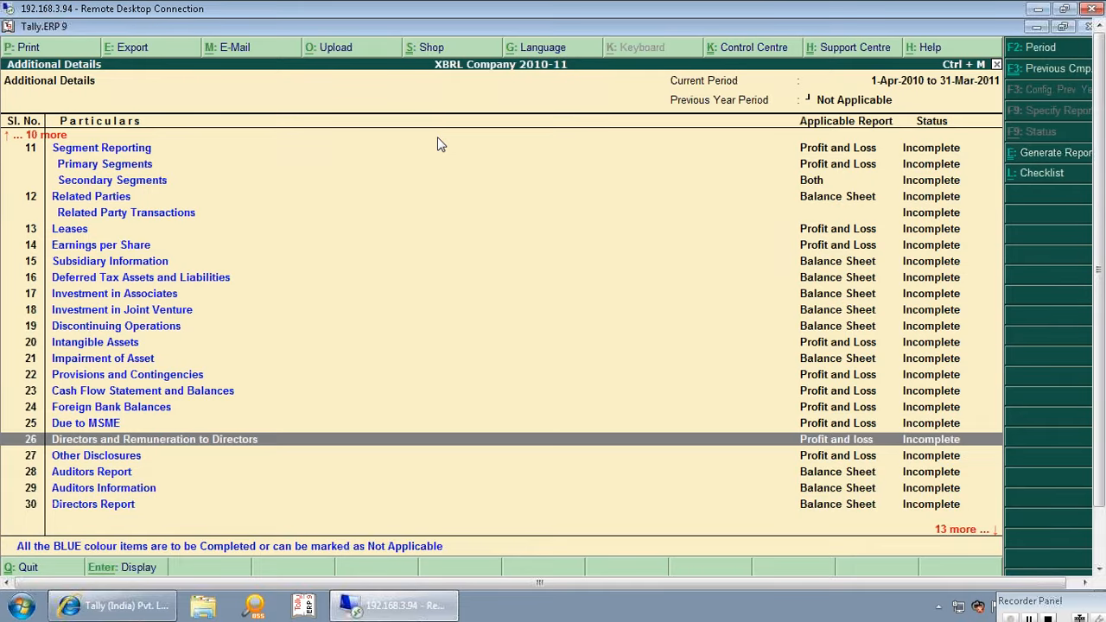
# - Reopen Directors Report from the Additional Details list and quit it without changing anything
pyautogui.press('Down')
pyautogui.press('Down')
pyautogui.press('Down')
pyautogui.press('Down')
pyautogui.press('Return')
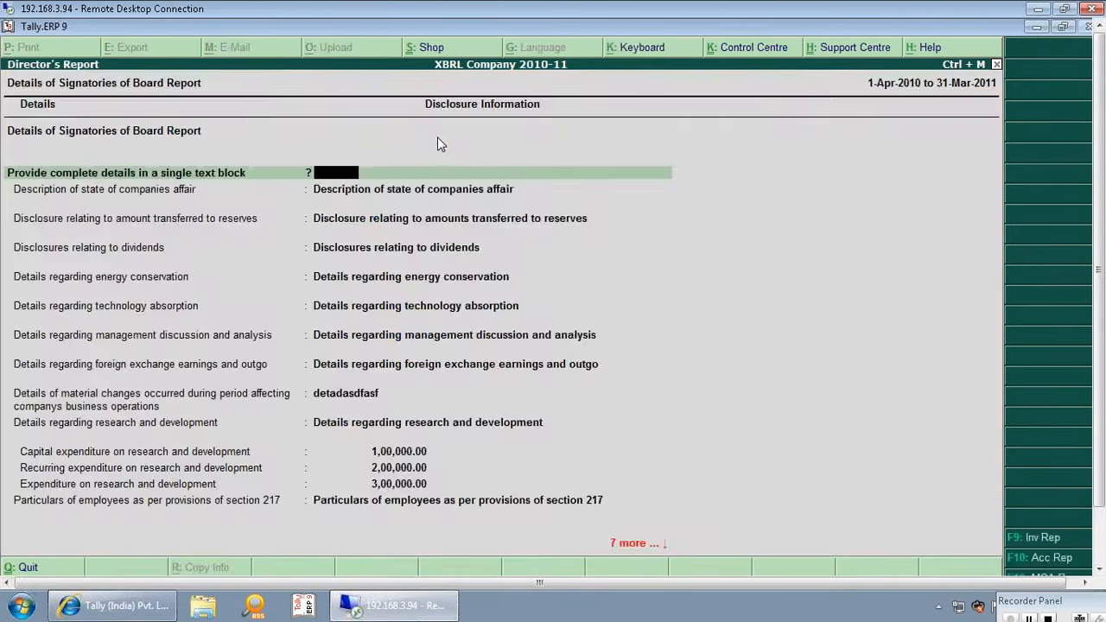
pyautogui.press('Escape')
pyautogui.press('Return')
# - Open Signatories of Balance Sheet, view the company secretary and signing director details, and quit the form
pyautogui.press('Down')
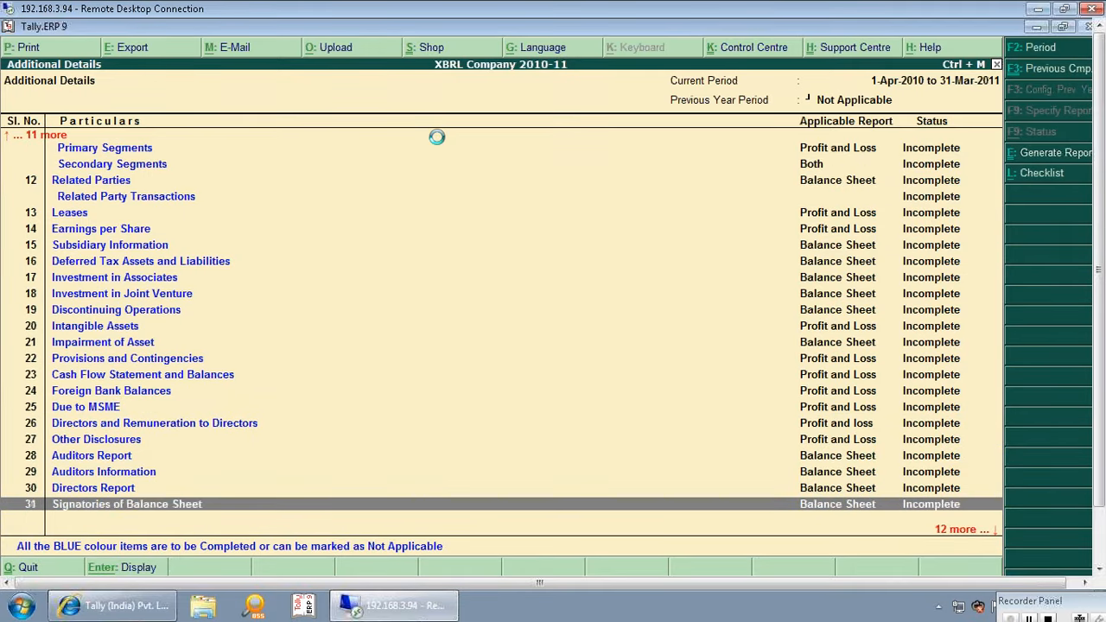
pyautogui.press('Return')
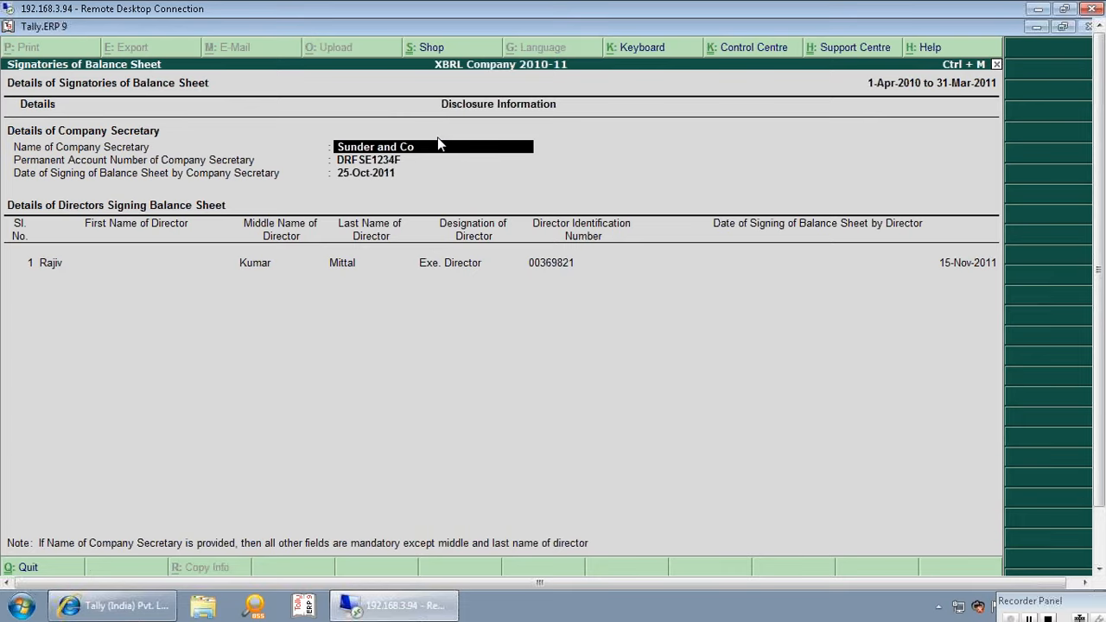
pyautogui.press('Return')
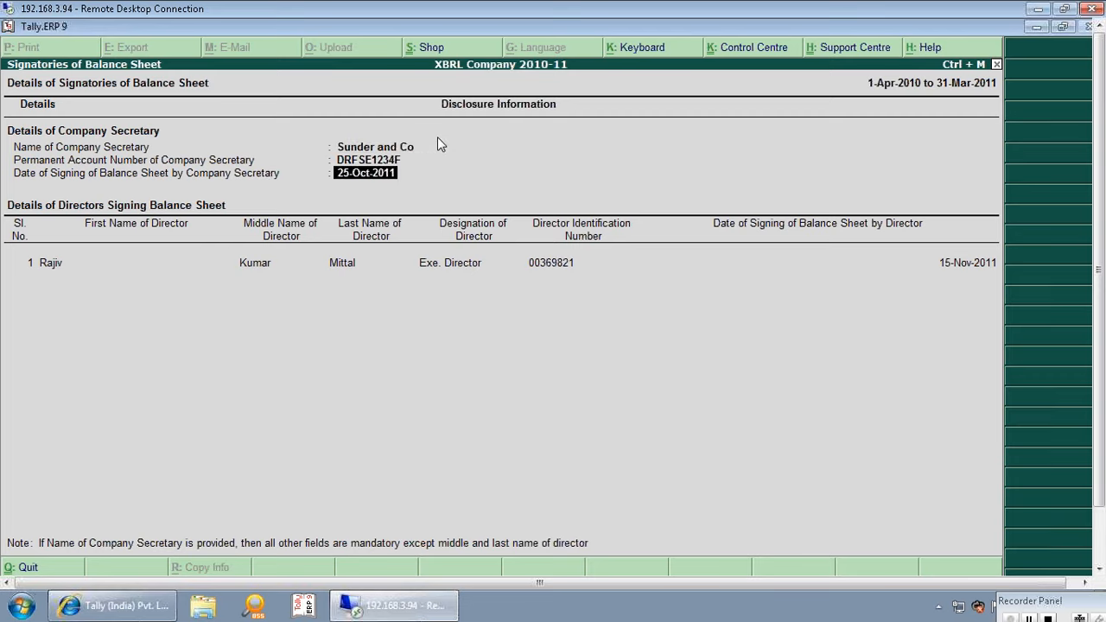
pyautogui.press('Return')
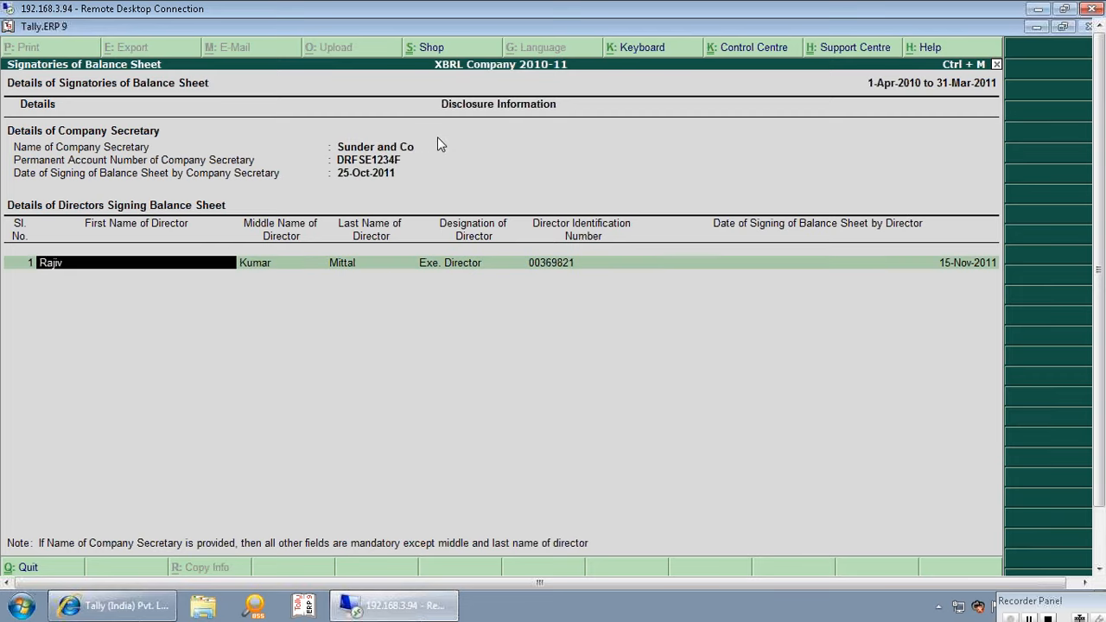
pyautogui.press('BackSpace')
pyautogui.press('Escape')
pyautogui.press('Return')
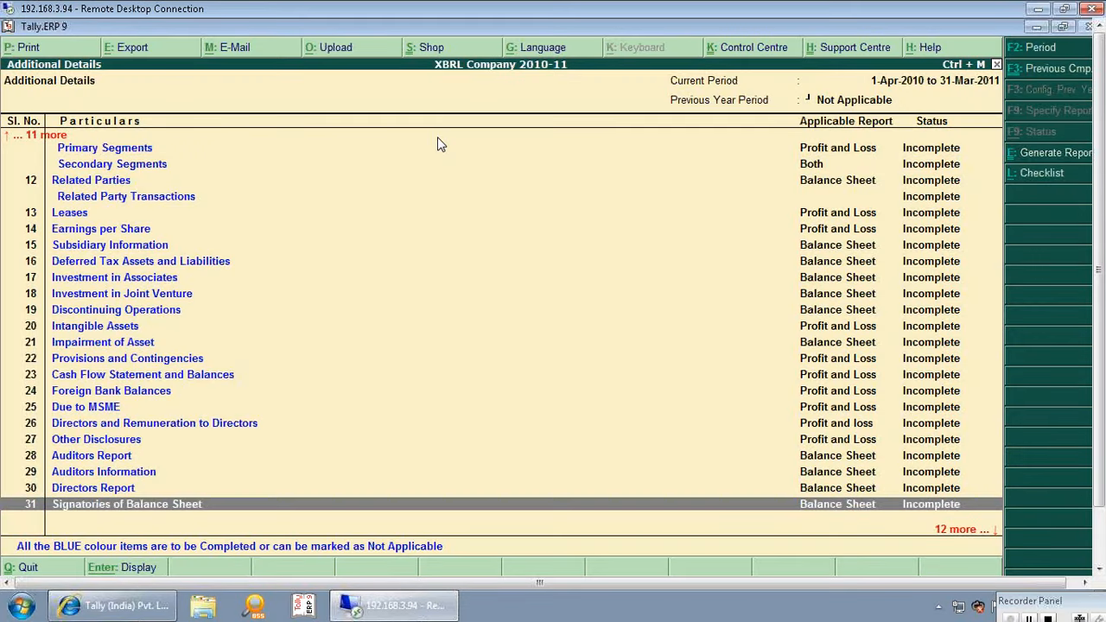
# - Open Details of Directors Signing Board Report, check the director's name, designation and identification number fields, and leave the form
pyautogui.press('Down')
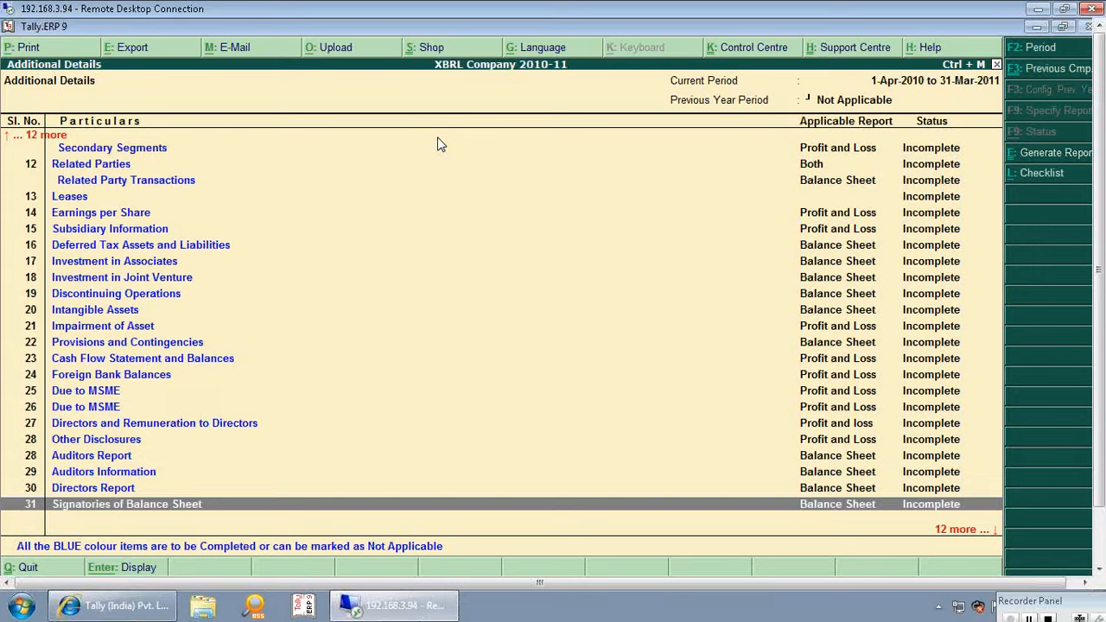
pyautogui.press('Down')
pyautogui.press('Return')
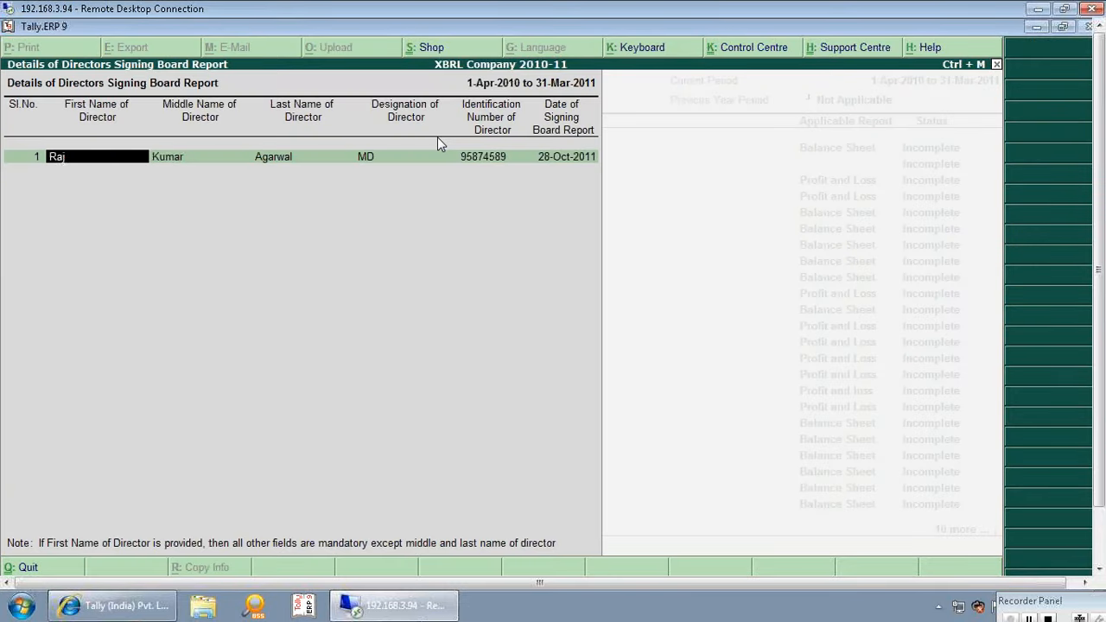
pyautogui.press('Return')
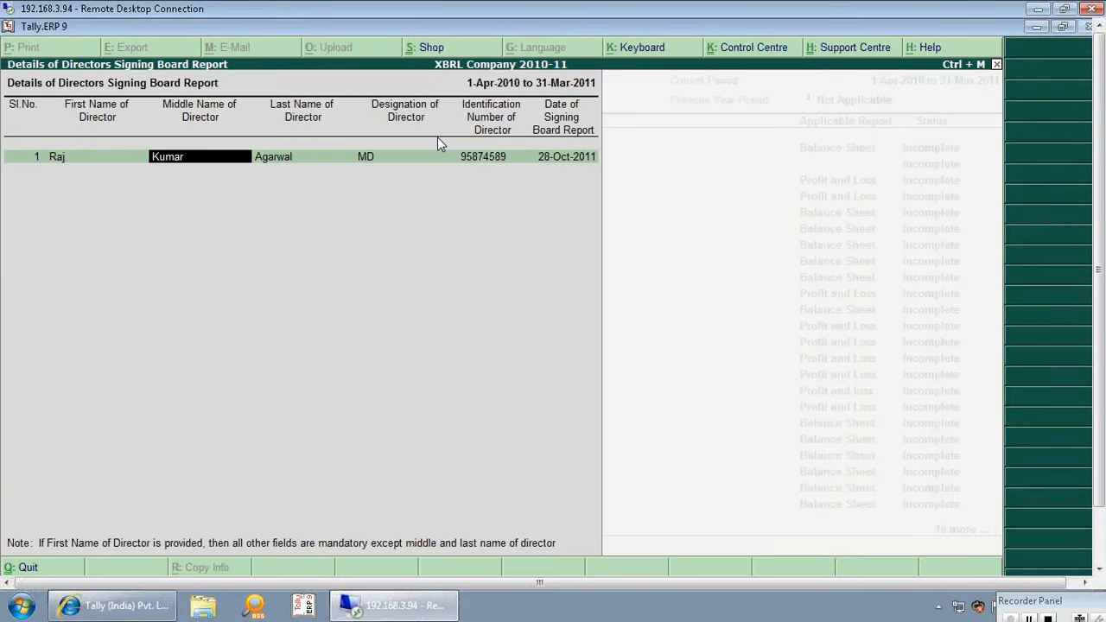
pyautogui.press('Return')
pyautogui.press('Return')
pyautogui.press('Return')
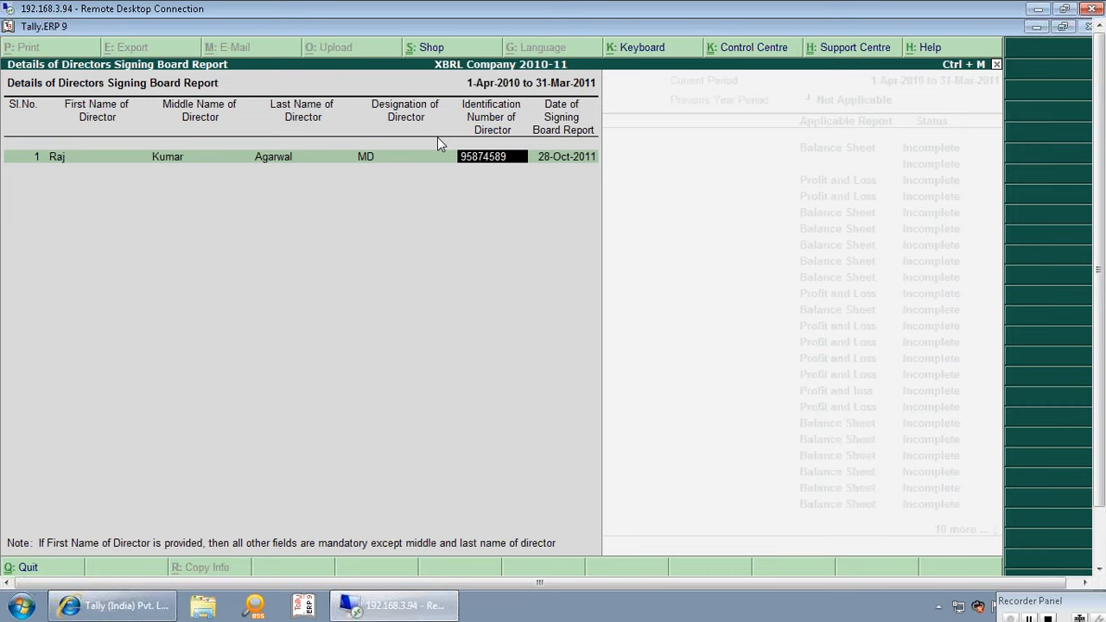
pyautogui.press('BackSpace')
pyautogui.press('Return')
pyautogui.press('Return')
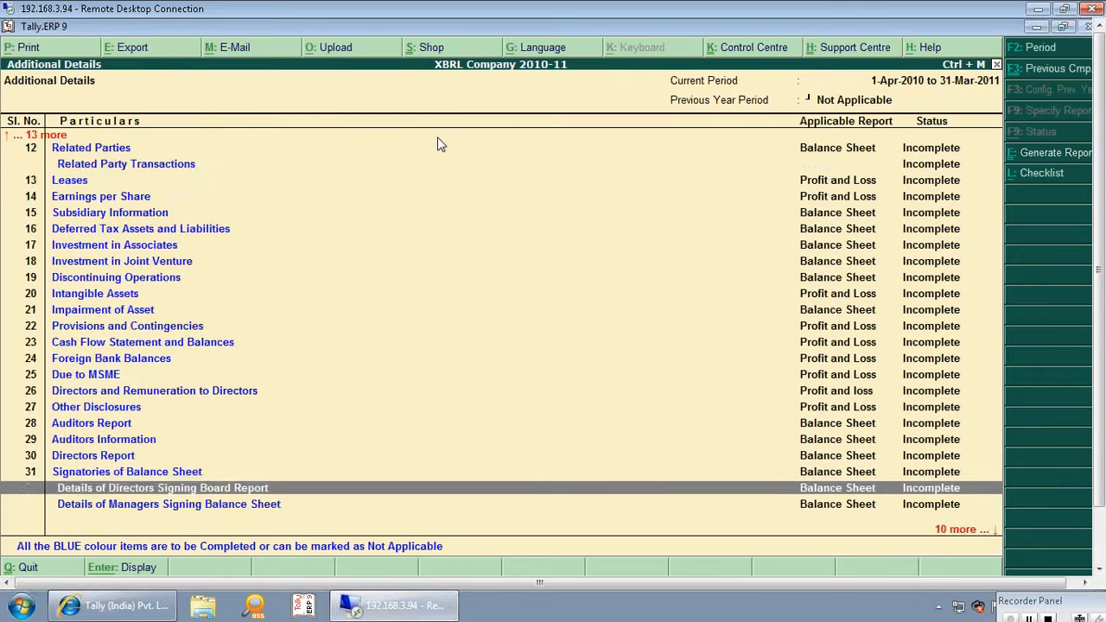
# - Go through the Additional Details list between Employee Benefits and Details of Defered Tax, checking each item's applicable report and status
pyautogui.press('Down')
pyautogui.press('Down')
pyautogui.press('Down')
pyautogui.press('Down')
pyautogui.press('Down')
pyautogui.press('Down')
pyautogui.press('Down')
pyautogui.press('Down')
pyautogui.press('Down')
pyautogui.press('Down')
pyautogui.press('Down')
pyautogui.press('Up')
pyautogui.press('Up')
pyautogui.press('Up')
pyautogui.press('Up')
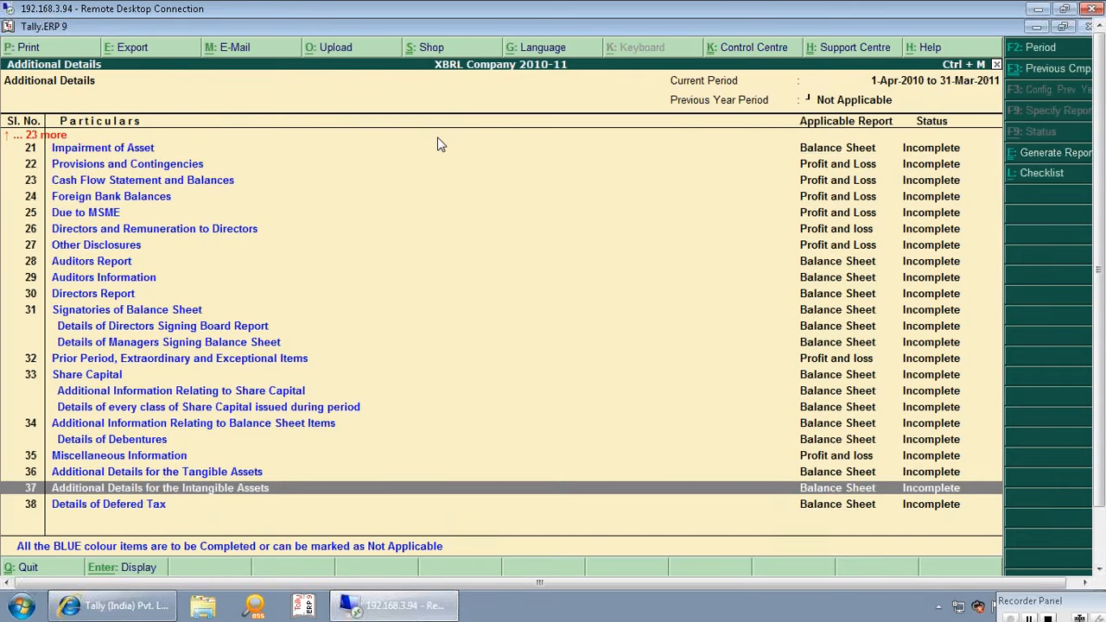
pyautogui.press('Up')
pyautogui.press('Up')
pyautogui.press('Up')
pyautogui.press('Up')
pyautogui.press('Up')
pyautogui.press('Up')
pyautogui.press('Up')
pyautogui.press('Up')
pyautogui.press('Up')
pyautogui.press('Up')
pyautogui.press('Up')
pyautogui.press('Up')
pyautogui.press('Up')
pyautogui.press('Up')
pyautogui.press('Up')
pyautogui.press('Up')
pyautogui.press('Up')
pyautogui.press('Up')
pyautogui.press('Up')
pyautogui.press('Up')
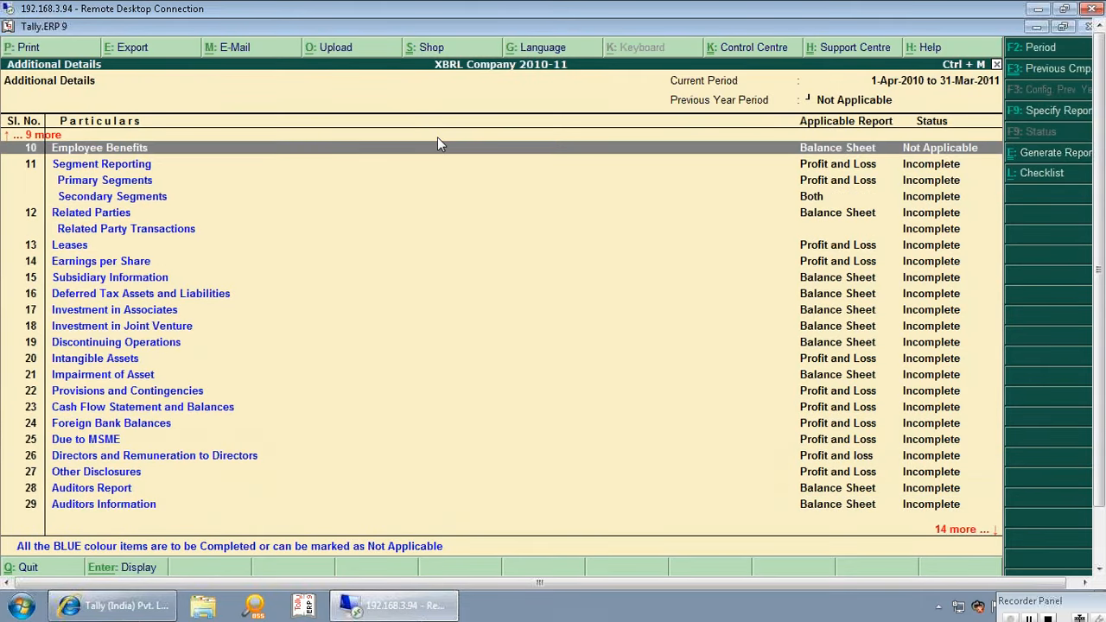
pyautogui.press('Down')
pyautogui.press('Down')
pyautogui.press('Down')
pyautogui.press('Down')
pyautogui.press('Down')
pyautogui.press('Down')
pyautogui.press('Down')
pyautogui.press('Down')
pyautogui.press('Down')
pyautogui.press('Down')
pyautogui.press('Down')
pyautogui.press('Down')
pyautogui.press('Down')
pyautogui.press('Down')
pyautogui.press('Down')
pyautogui.press('Down')
pyautogui.press('Down')
pyautogui.press('Down')
pyautogui.press('Down')
pyautogui.press('Down')
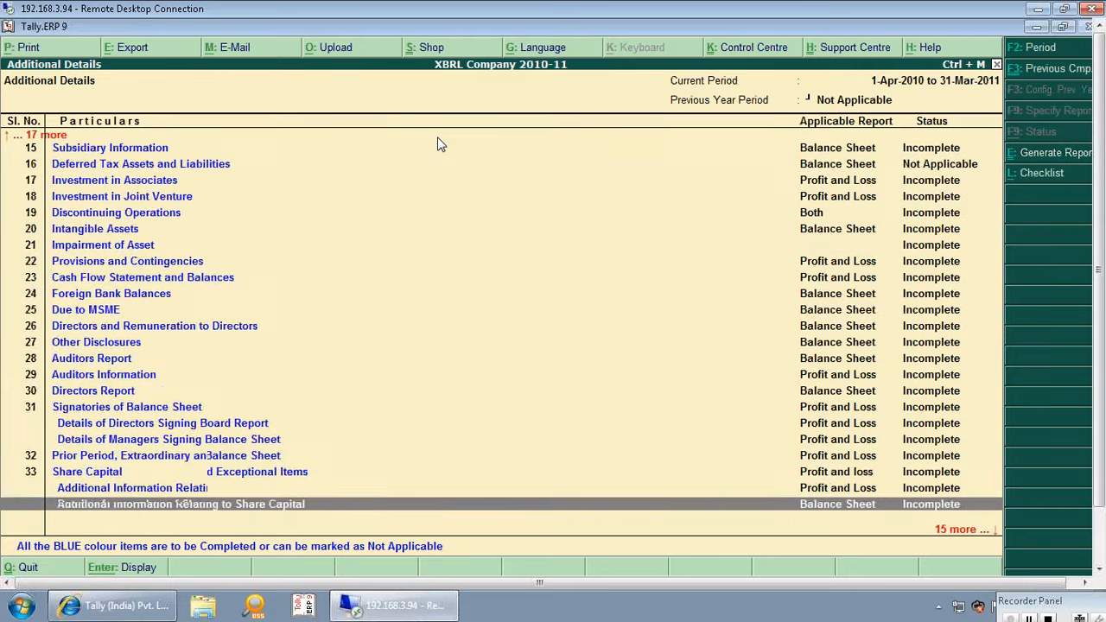
pyautogui.press('Up')
pyautogui.press('Up')
pyautogui.press('Down')
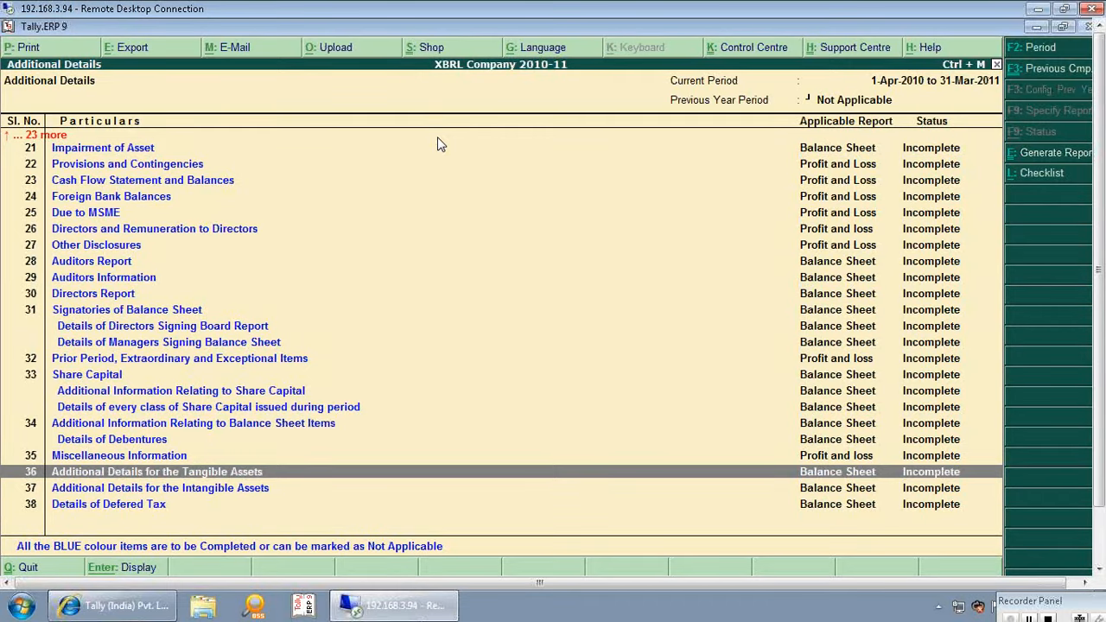
# - Open Additional Details for the Tangible Assets and clear the Additions amount for Lease hold land
pyautogui.press('Return')
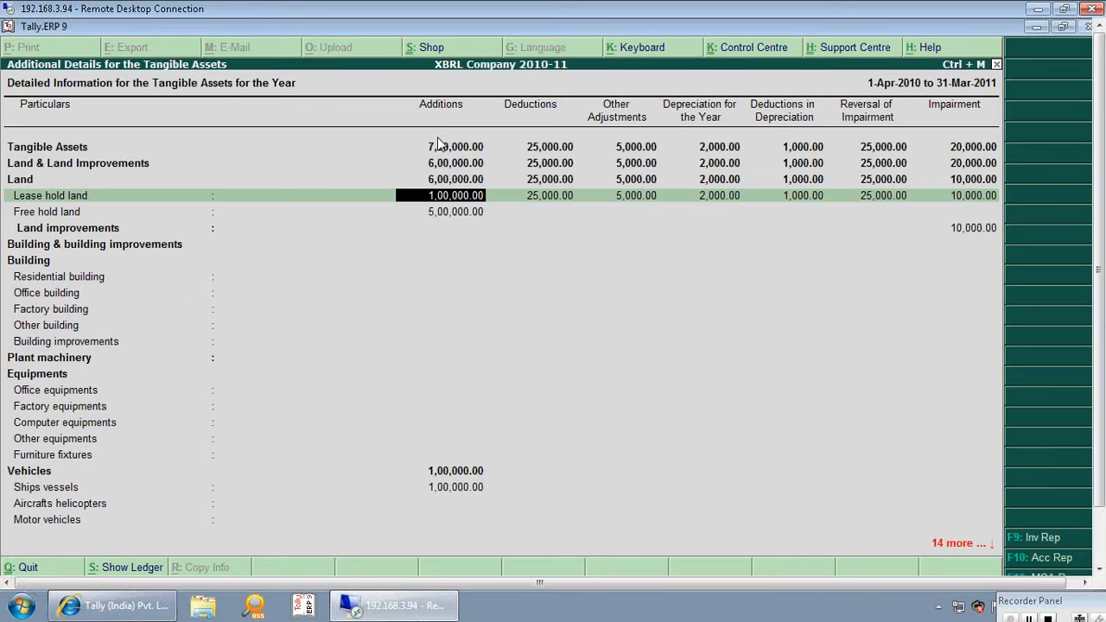
pyautogui.press('Down')
pyautogui.press('Up')
pyautogui.press('space')
pyautogui.press('Return')
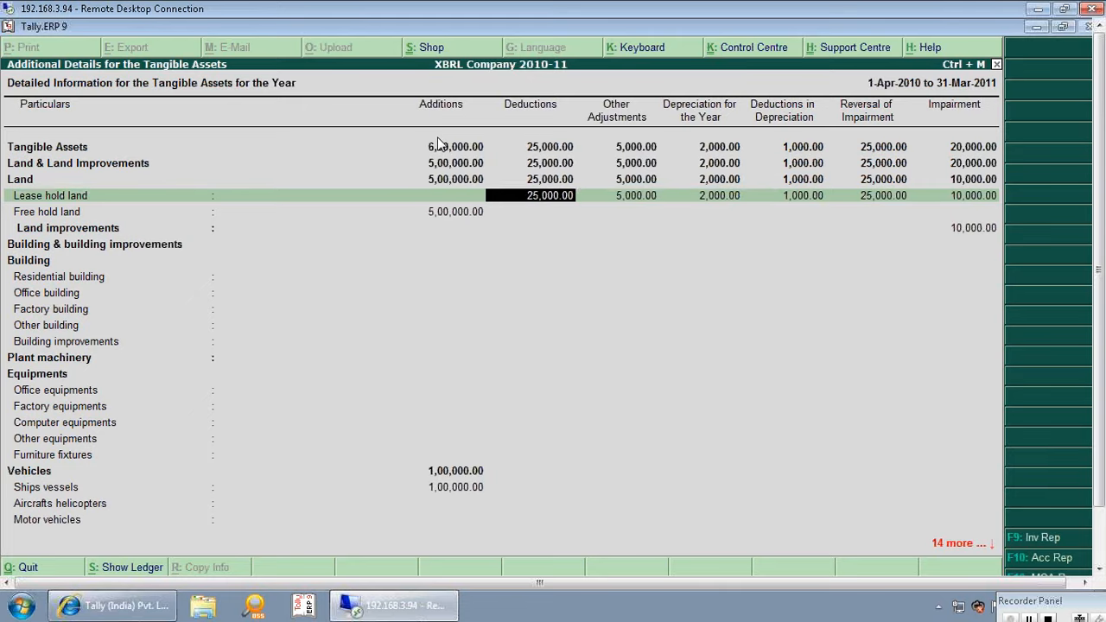
pyautogui.press('Down')
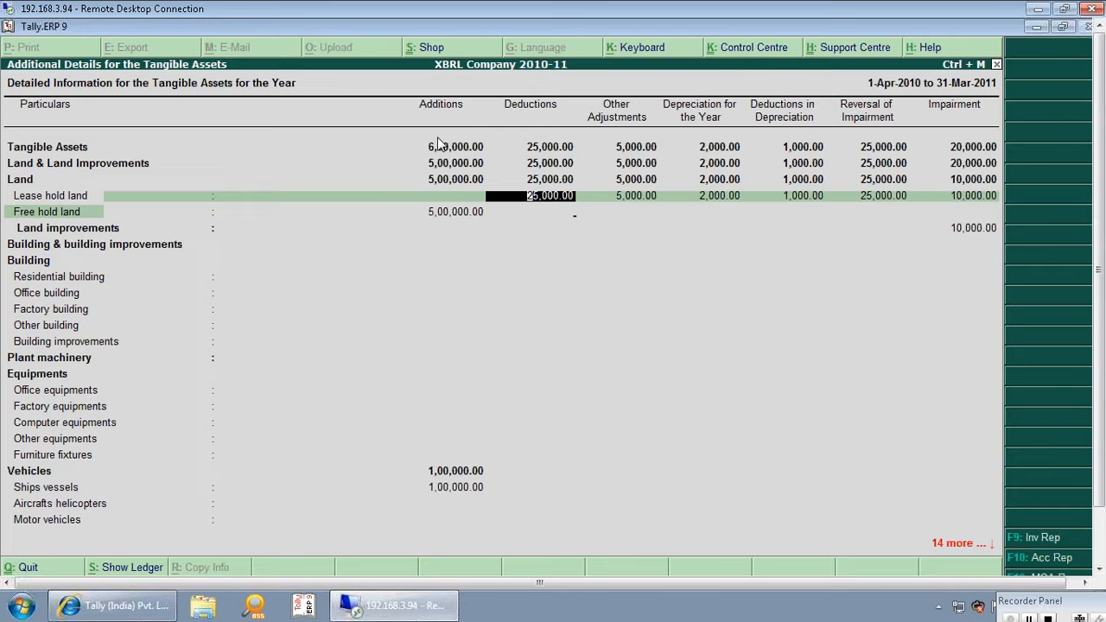
# - Clear the Additions amount for Free hold land and save the tangible assets details
pyautogui.press('space')
pyautogui.press('Return')
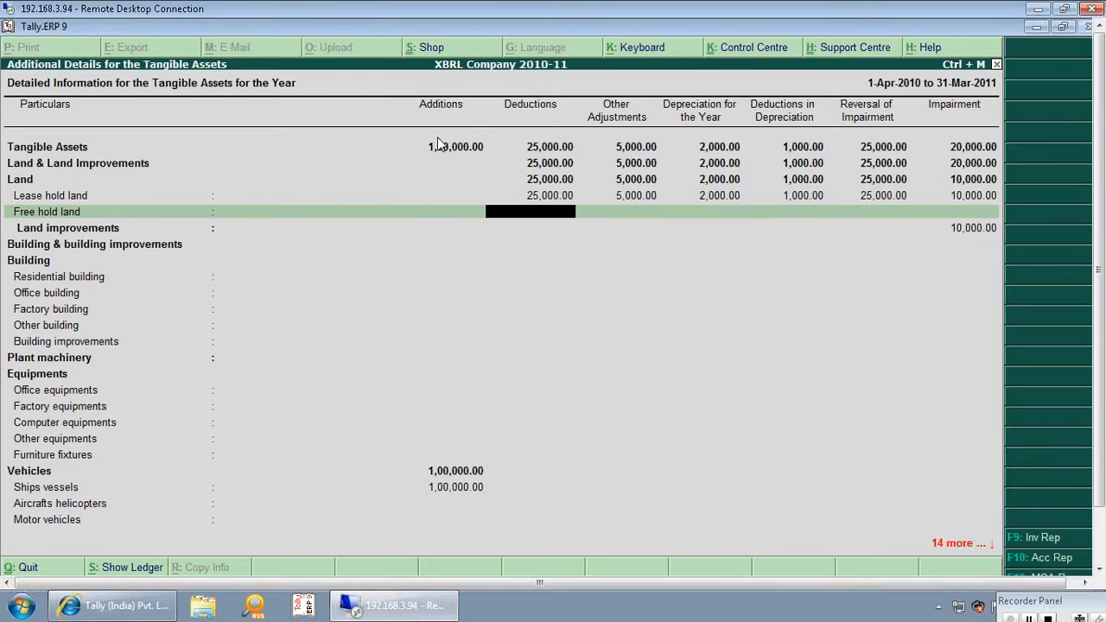
pyautogui.hotkey('ctrl', 'a')
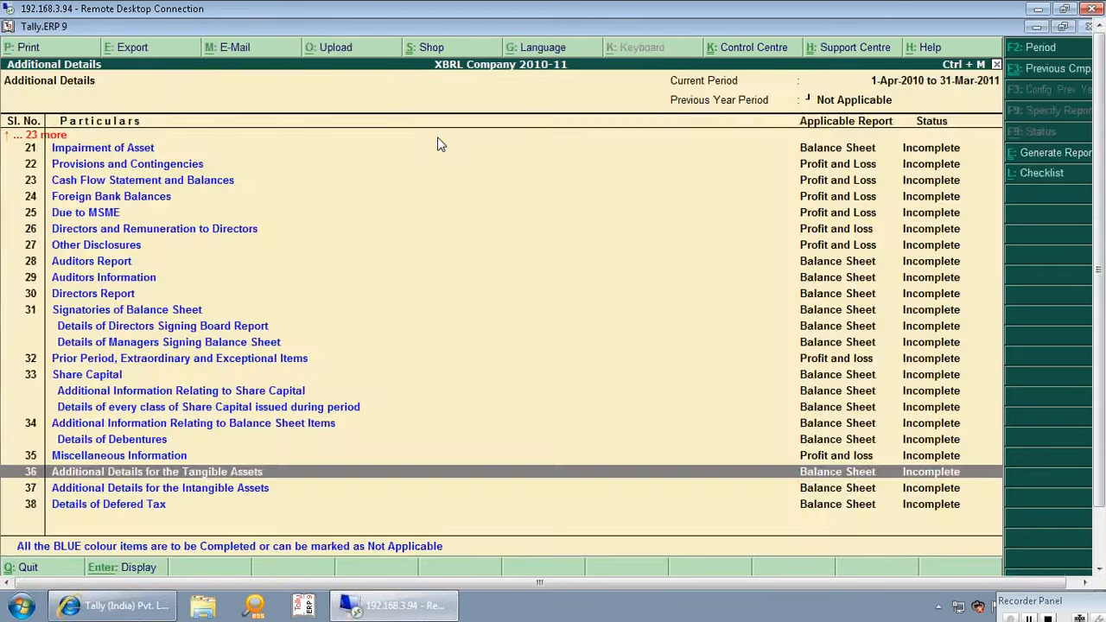
# - Reopen the tangible assets details, fill Lease hold land Additions from the Lease Hold Land ledger's 1-1-2011 cash payment, and leave the form
pyautogui.press('Return')
pyautogui.press('Down')
pyautogui.press('Up')
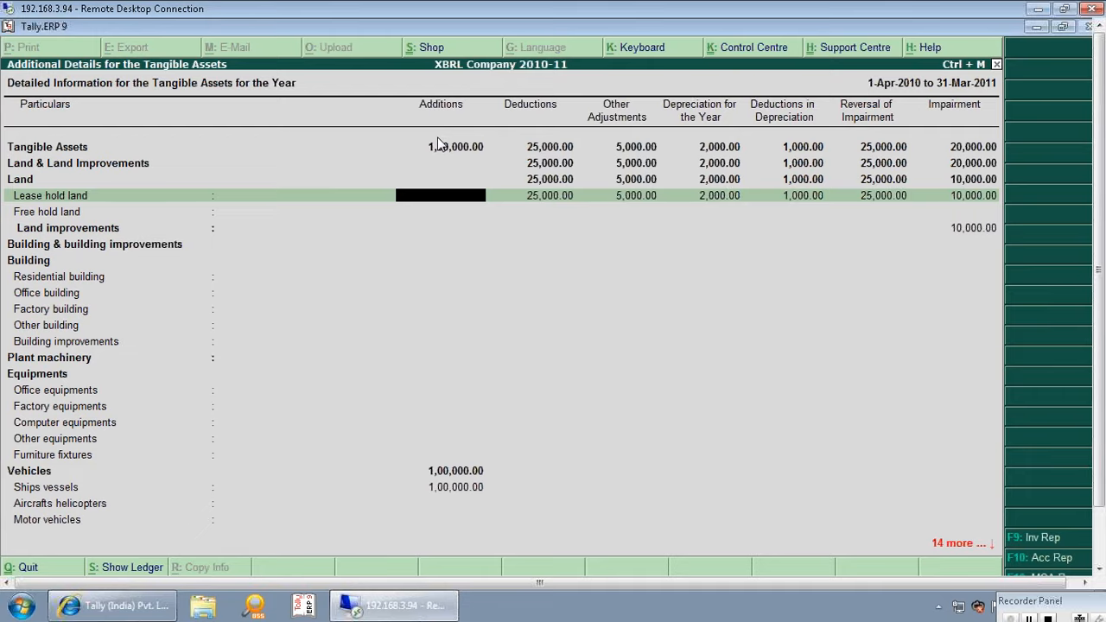
pyautogui.click(134, 568)
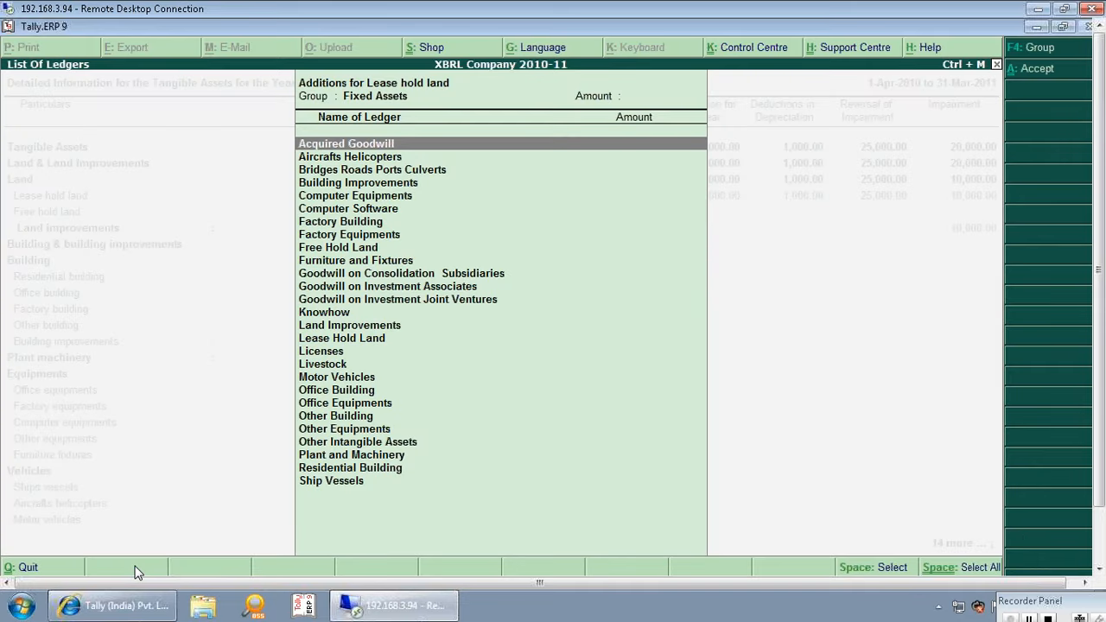
pyautogui.press('l')
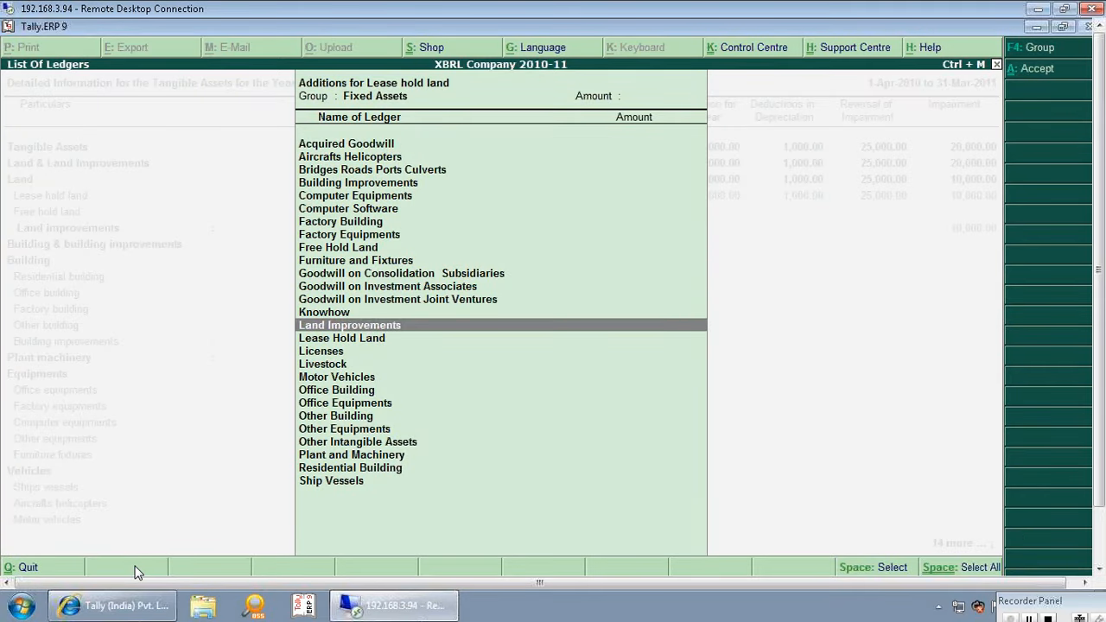
pyautogui.press('e')
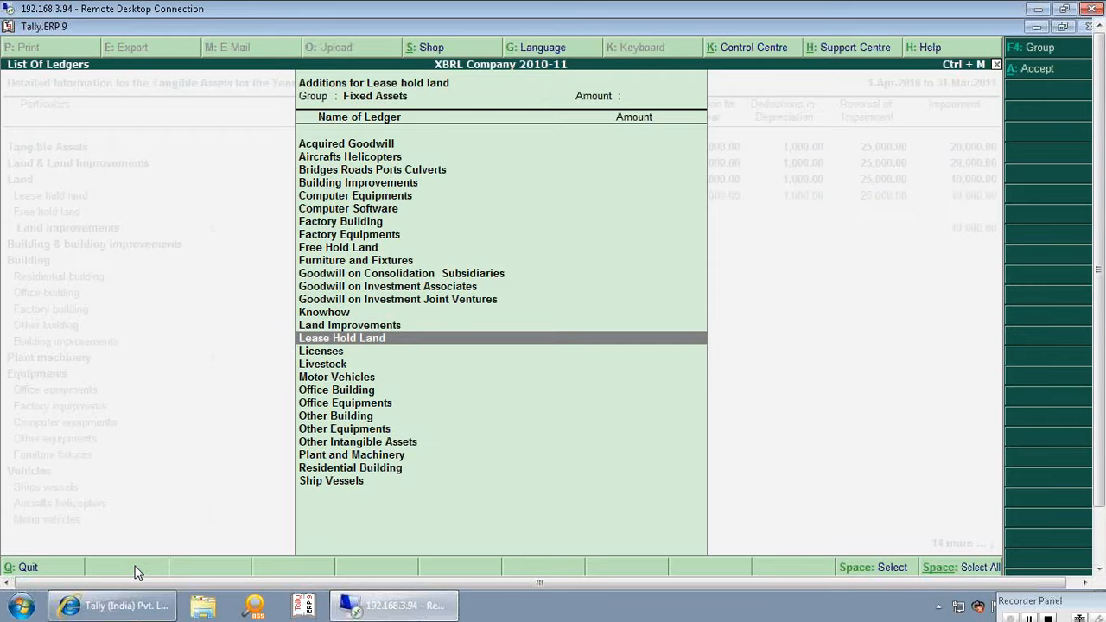
pyautogui.press('Return')
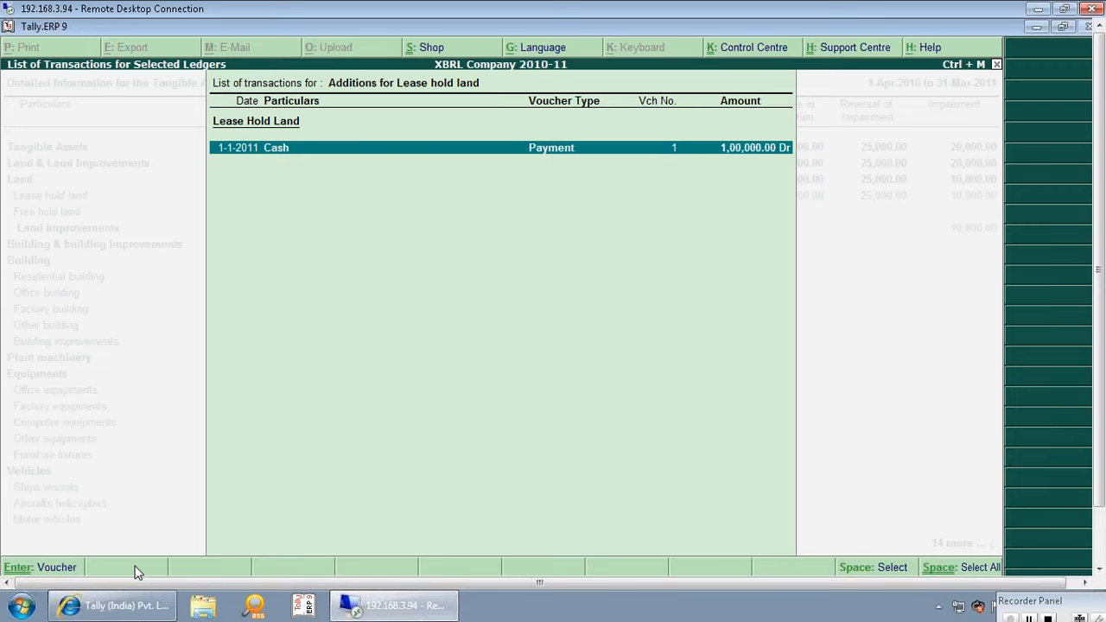
pyautogui.press('Escape')
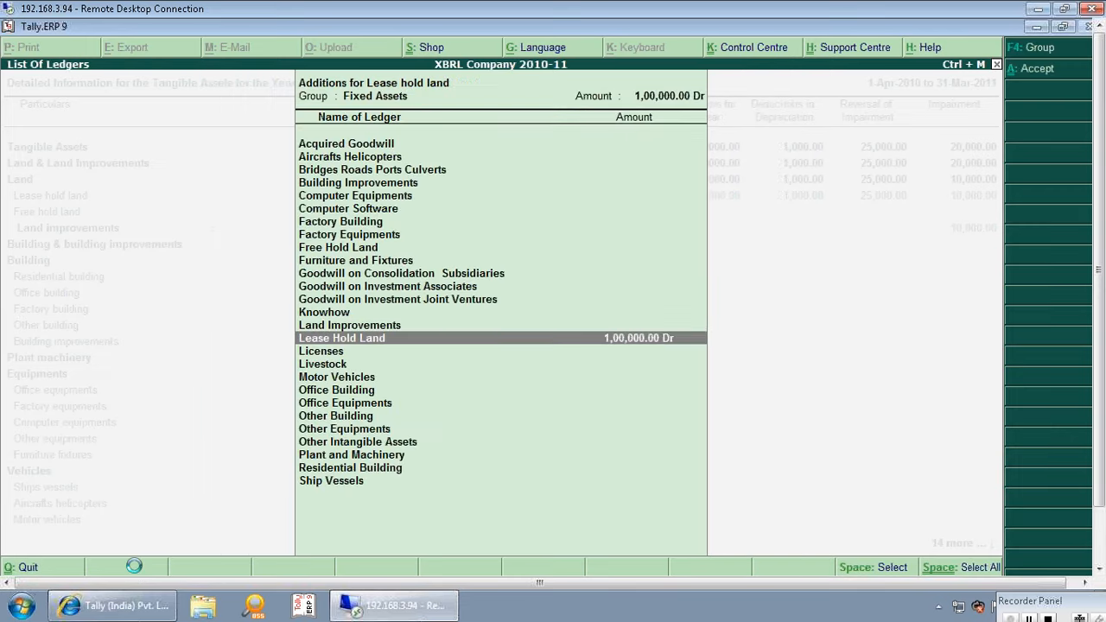
pyautogui.press('Escape')
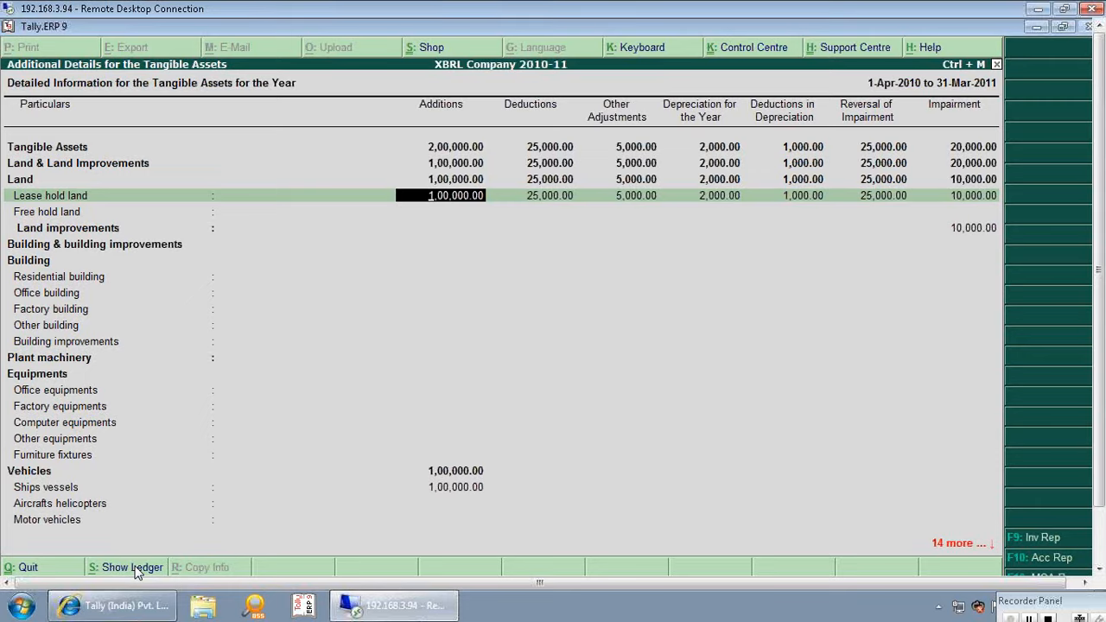
pyautogui.press('Down')
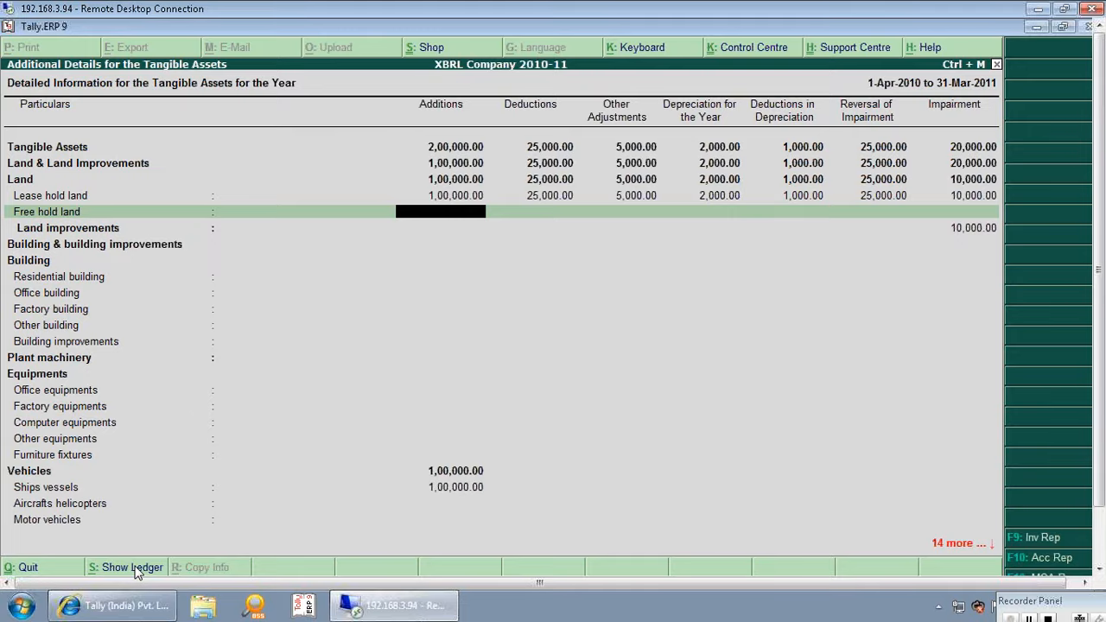
pyautogui.press('Escape')
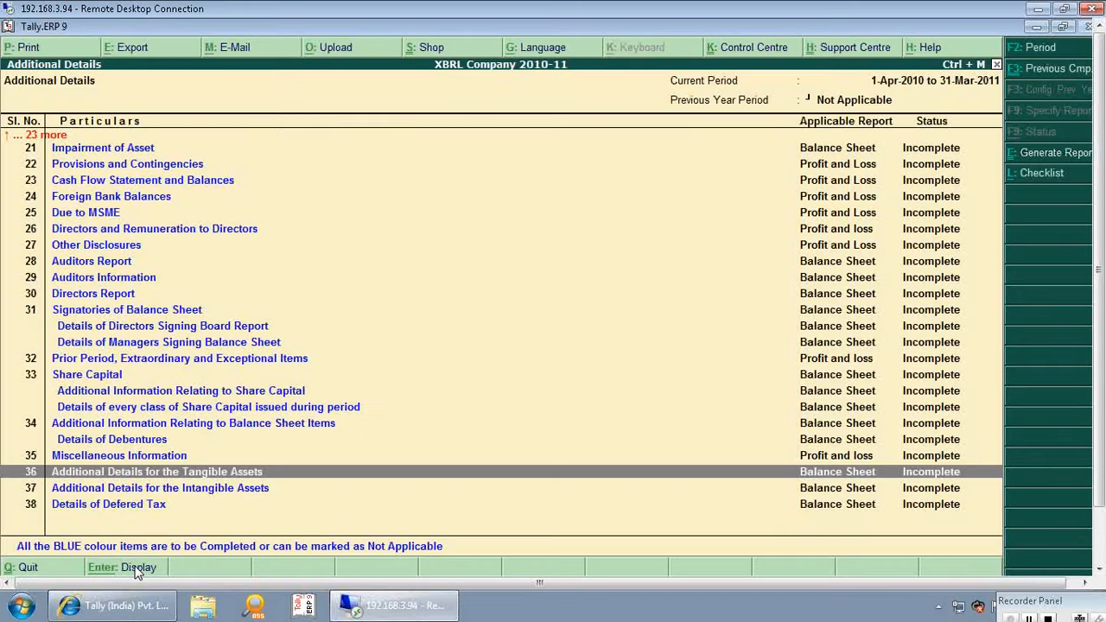
# - View the Additional Details for the Intangible Assets, then return to the MCA Reports menu
pyautogui.press('Down')
pyautogui.press('Return')
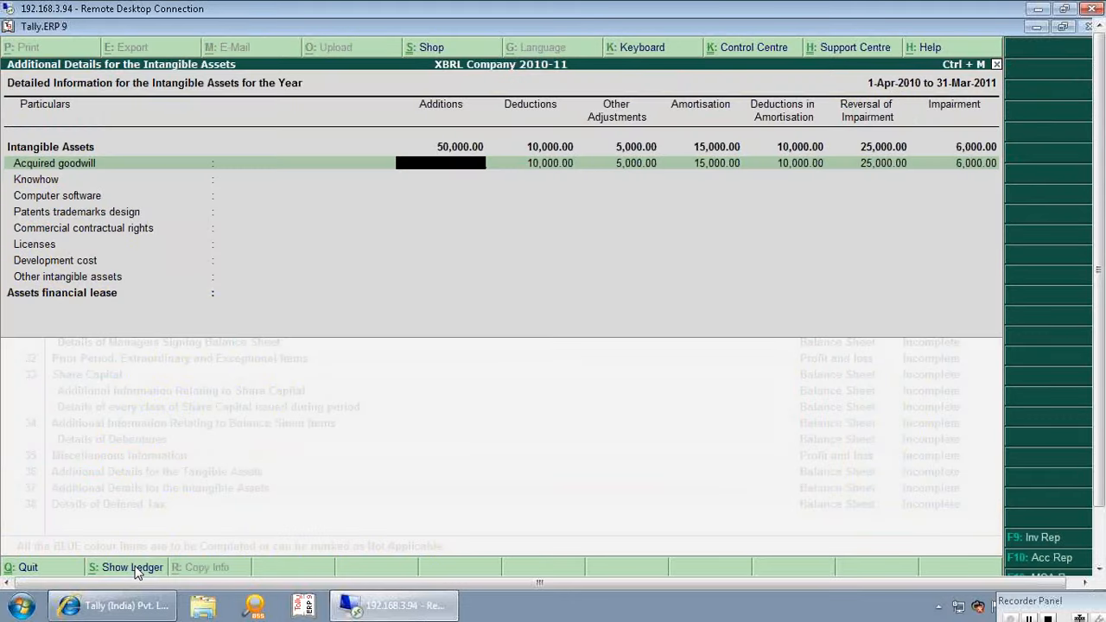
pyautogui.press('Escape')
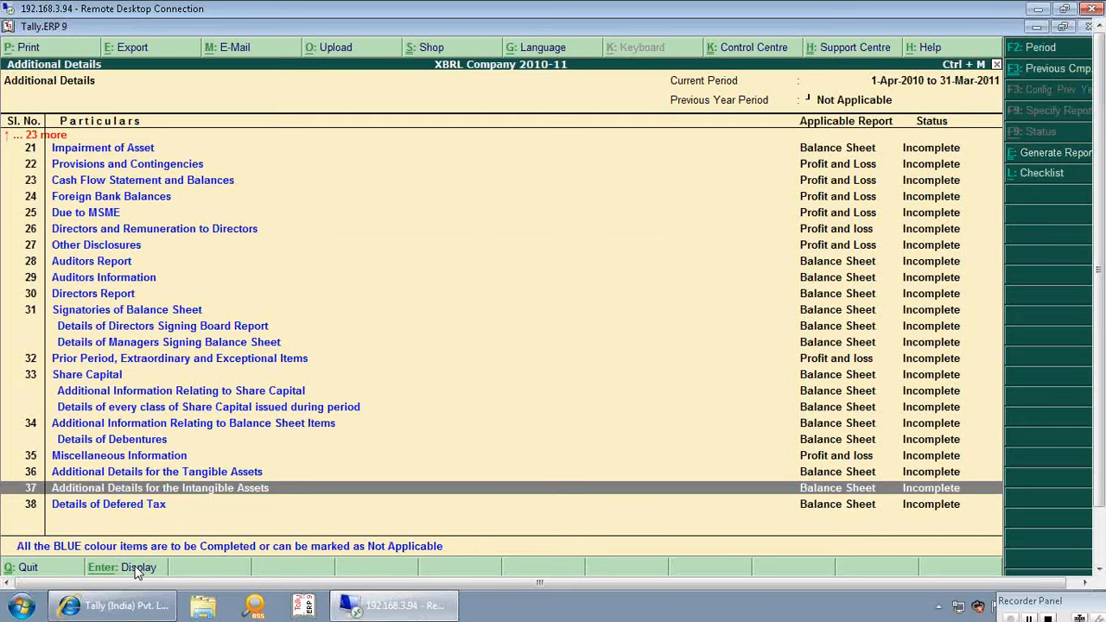
pyautogui.press('Escape')
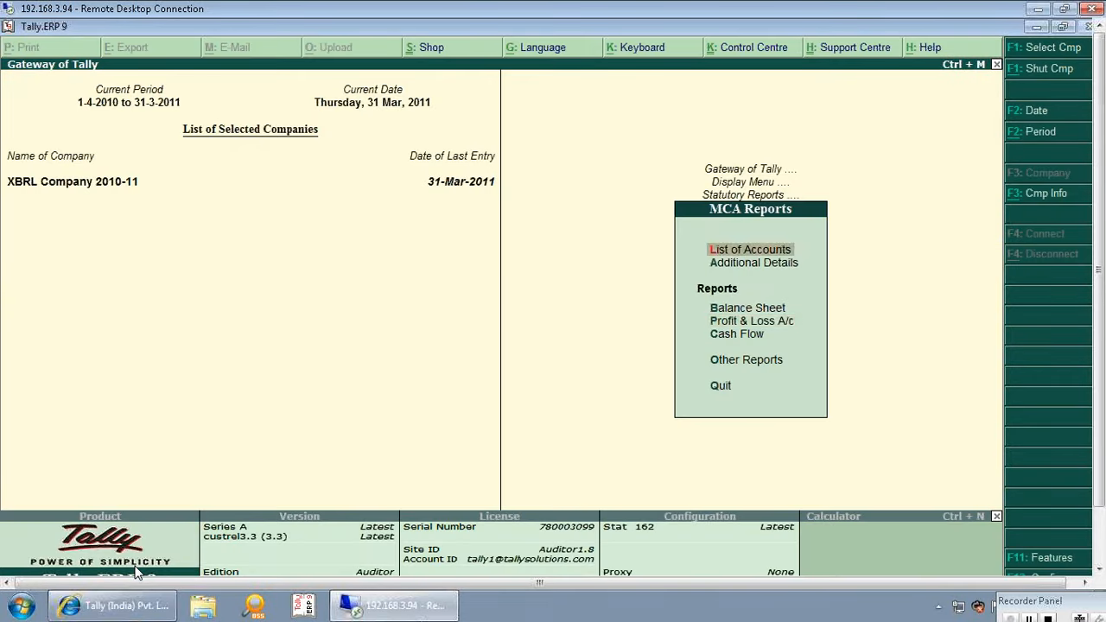
# - Open the MCA Balance Sheet and expand it to the detailed view
pyautogui.press('Down')
pyautogui.press('Down')
pyautogui.press('Down')
pyautogui.press('Up')
pyautogui.press('Return')
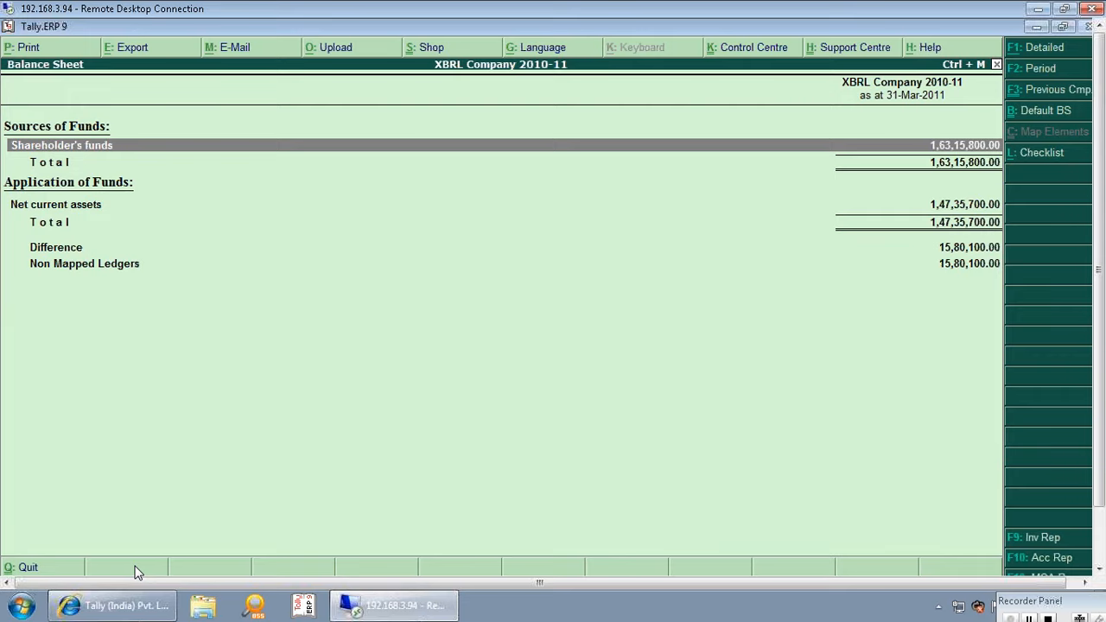
pyautogui.hotkey('alt', 'F1')
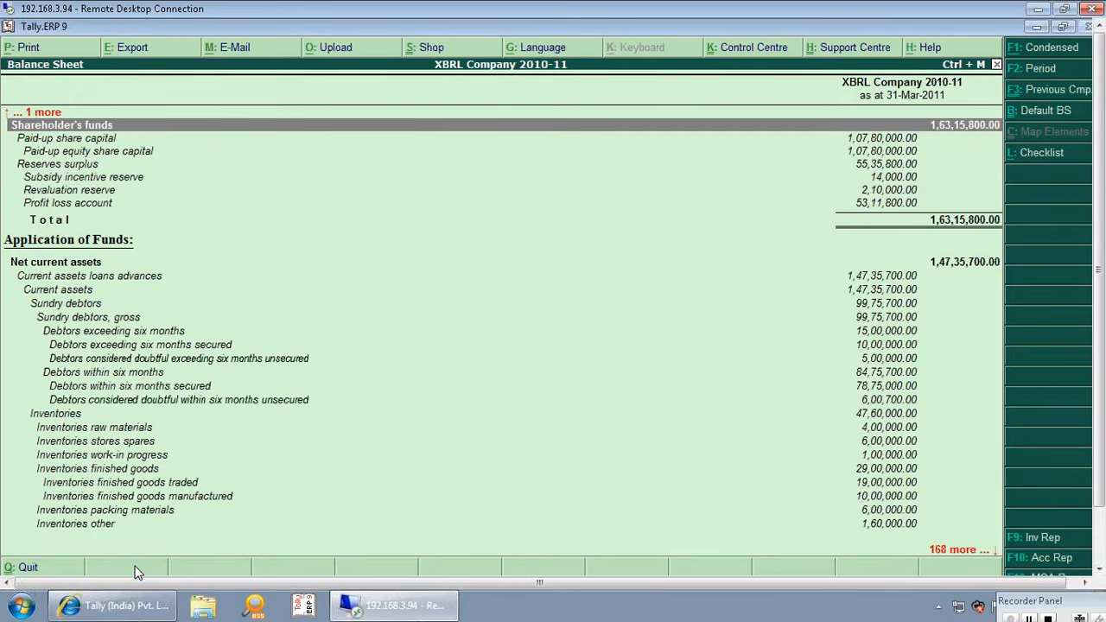
# - Review the detailed Balance Sheet lines from Shareholder's funds down to the doubtful debtors exceeding six months, and return to the start
pyautogui.press('Down')
pyautogui.press('Down')
pyautogui.press('Down')
pyautogui.press('Down')
pyautogui.press('Down')
pyautogui.press('Down')
pyautogui.press('Down')
pyautogui.press('Down')
pyautogui.press('Down')
pyautogui.press('Down')
pyautogui.press('Down')
pyautogui.press('Down')
pyautogui.press('Down')
pyautogui.press('Down')
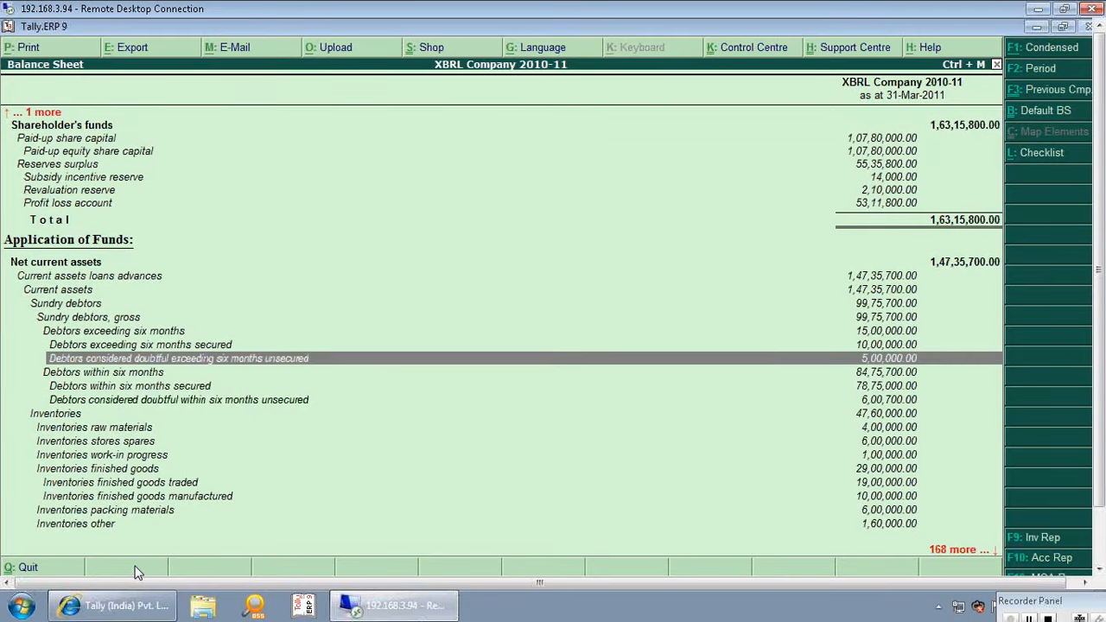
pyautogui.press('Up')
pyautogui.press('Up')
pyautogui.press('Up')
pyautogui.press('Up')
pyautogui.press('Up')
pyautogui.press('Up')
pyautogui.press('Up')
pyautogui.press('Up')
pyautogui.press('Up')
pyautogui.press('Up')
pyautogui.press('Up')
pyautogui.press('Up')
pyautogui.press('Up')
pyautogui.press('Up')
pyautogui.press('Up')
# - Drill from Revaluation reserve through Share Application Money Pending Allotment to the Equity Share Capital Pending Allotment monthly summary, and return to MCA Reports
pyautogui.press('Down')
pyautogui.press('Down')
pyautogui.press('Down')
pyautogui.press('Down')
pyautogui.press('Down')
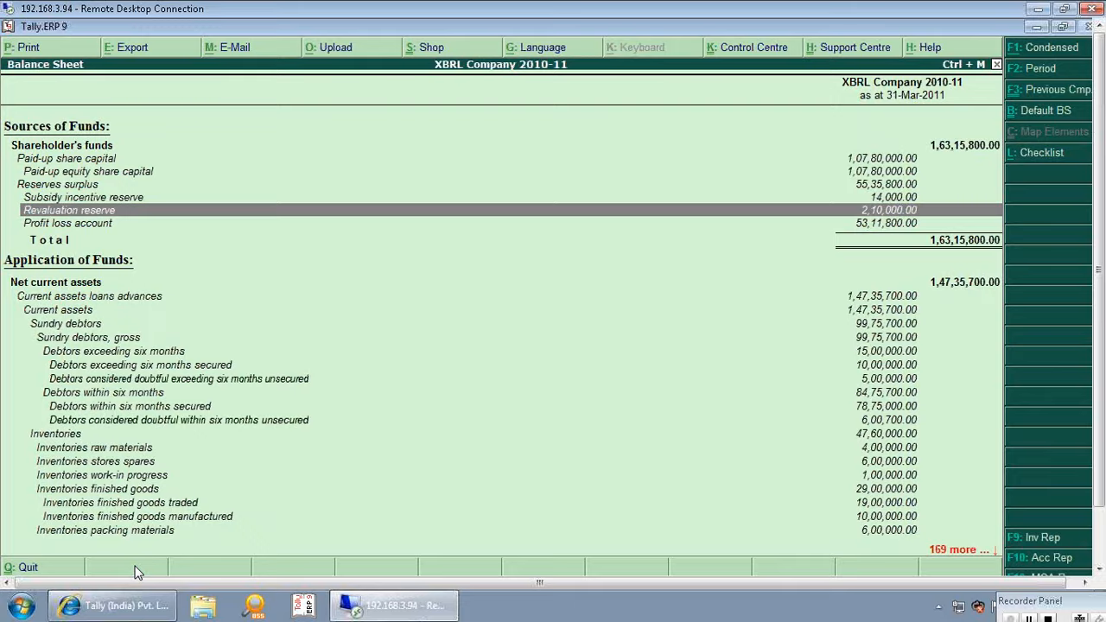
pyautogui.press('Return')
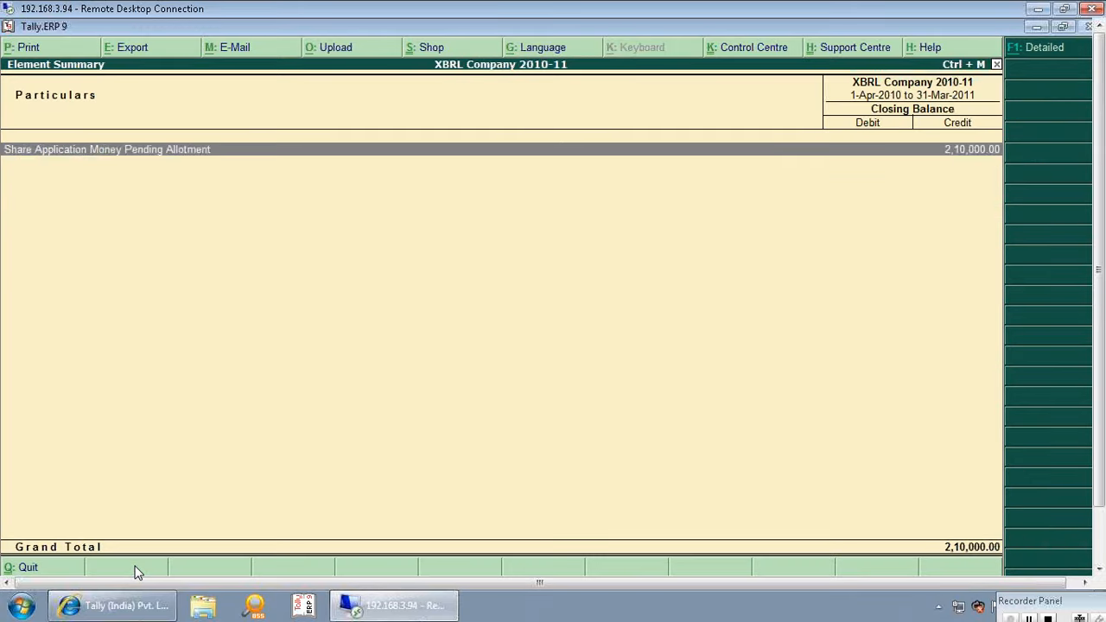
pyautogui.press('Return')
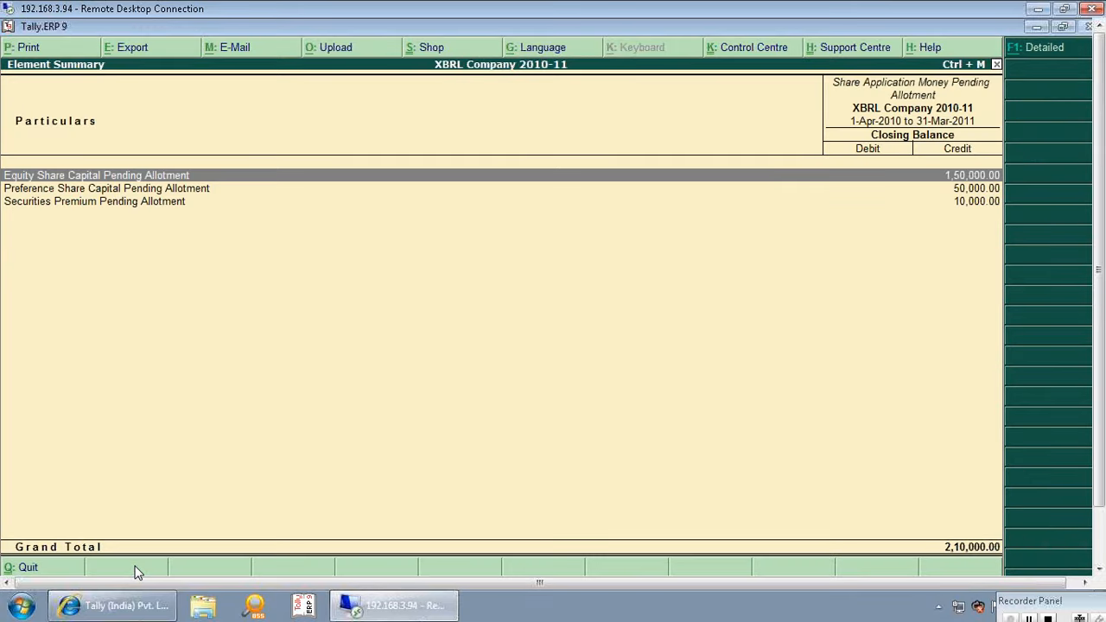
pyautogui.press('Down')
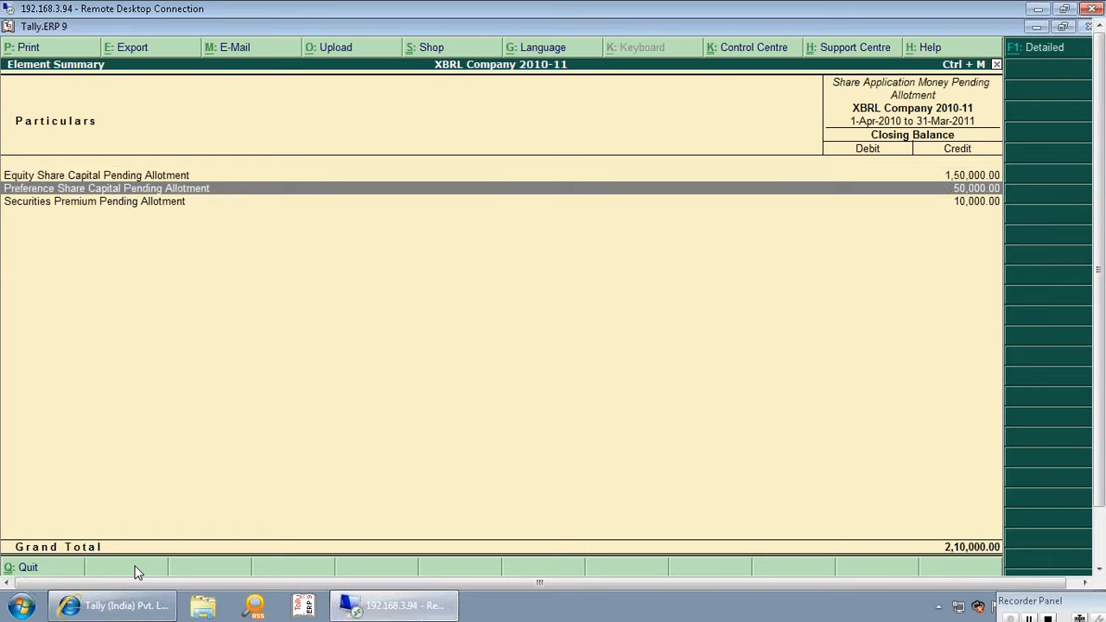
pyautogui.press('Up')
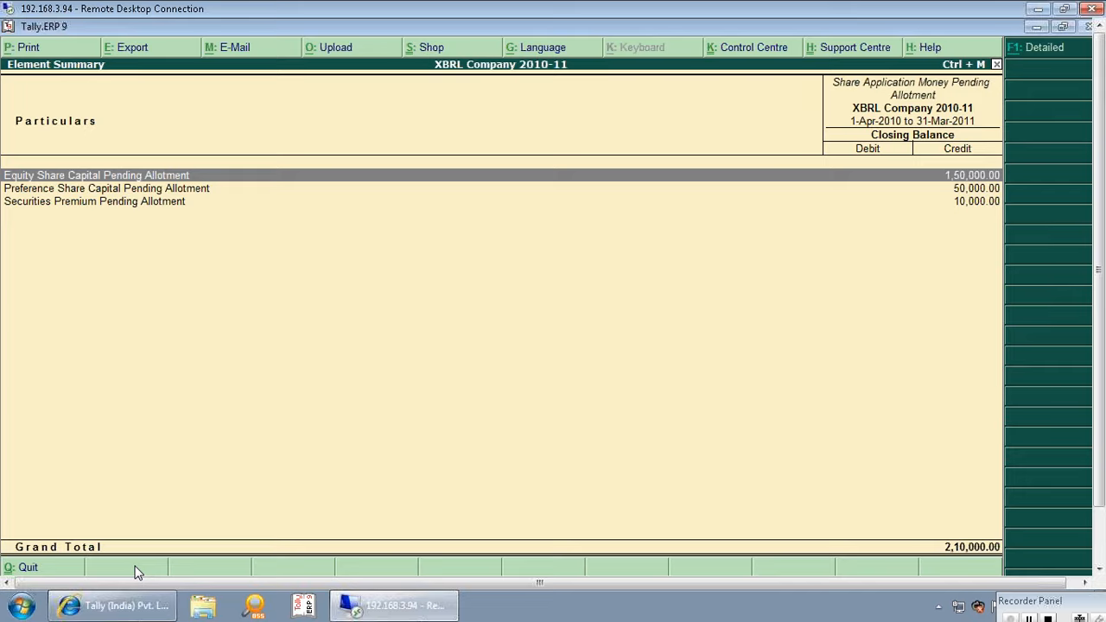
pyautogui.press('Return')
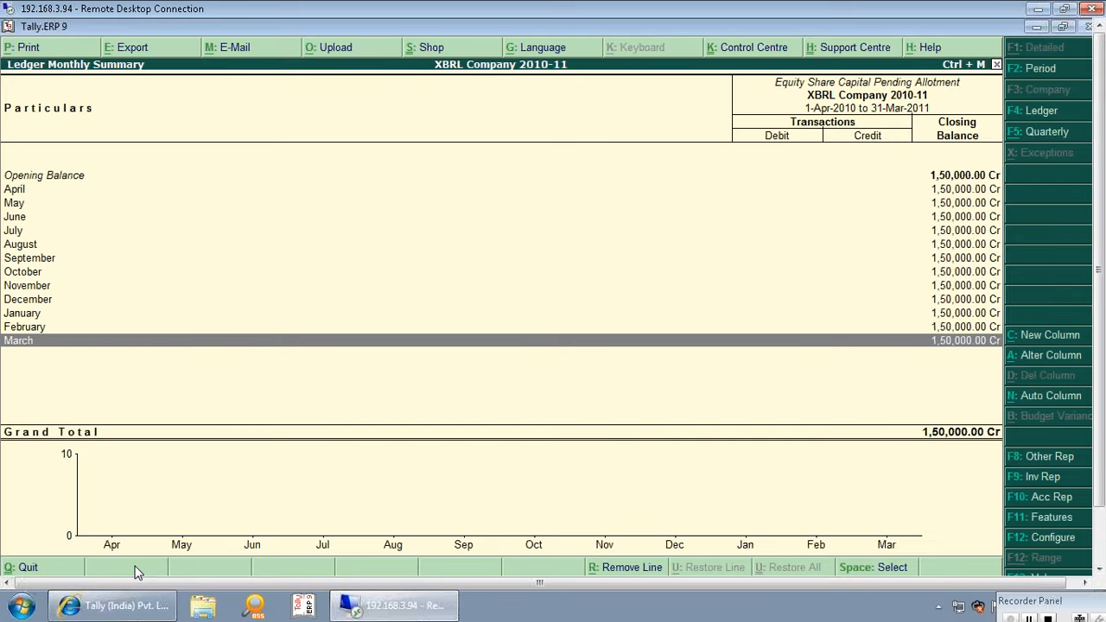
pyautogui.press('Escape')
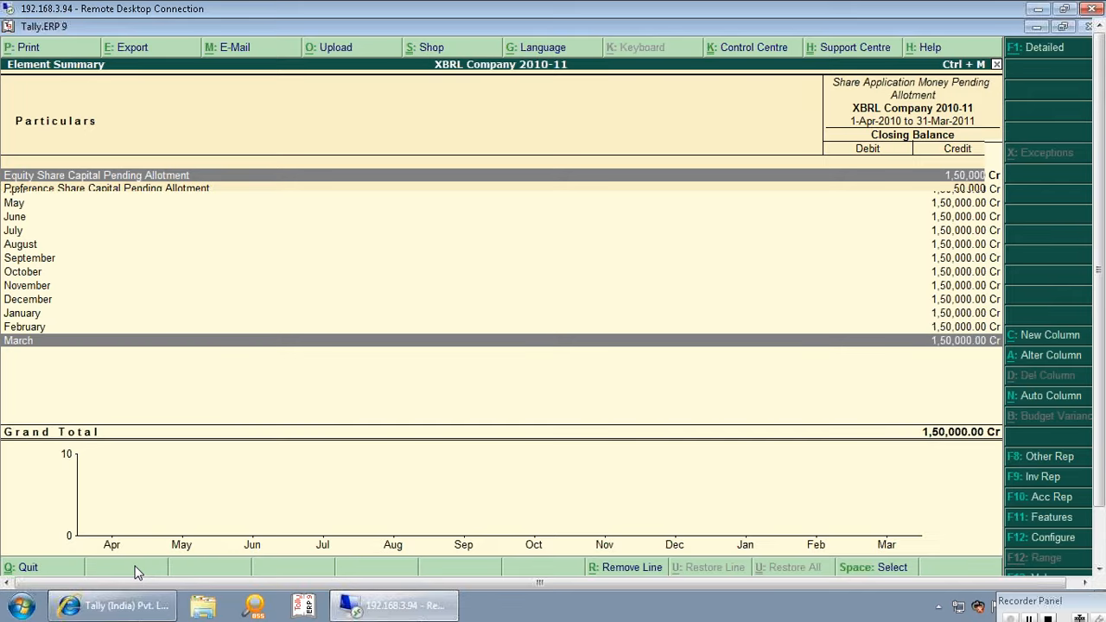
pyautogui.press('Escape')
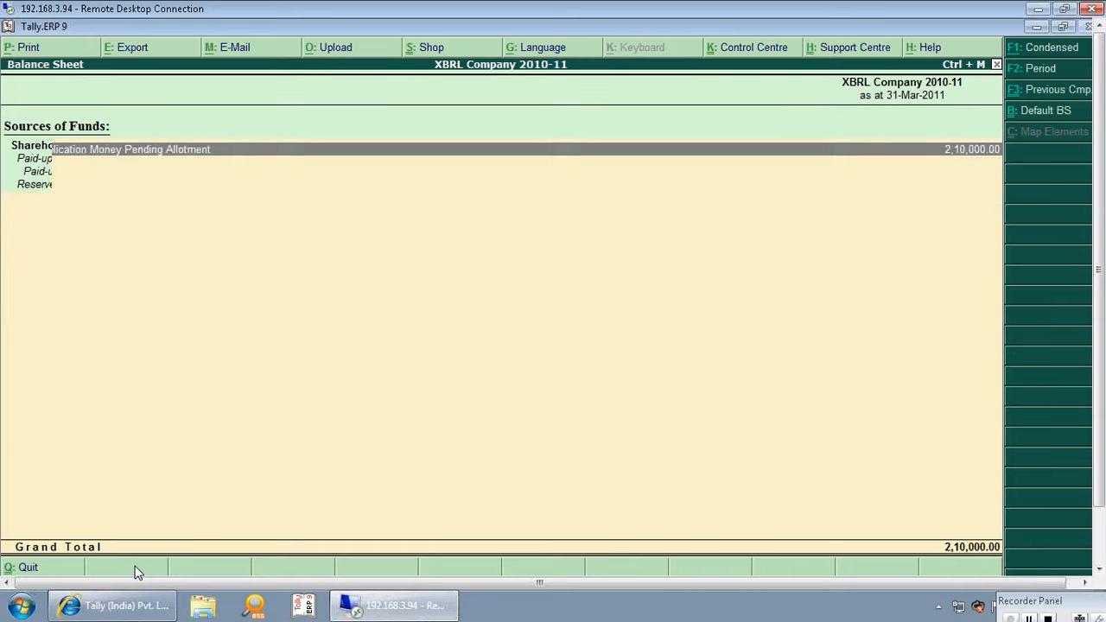
pyautogui.press('Escape')
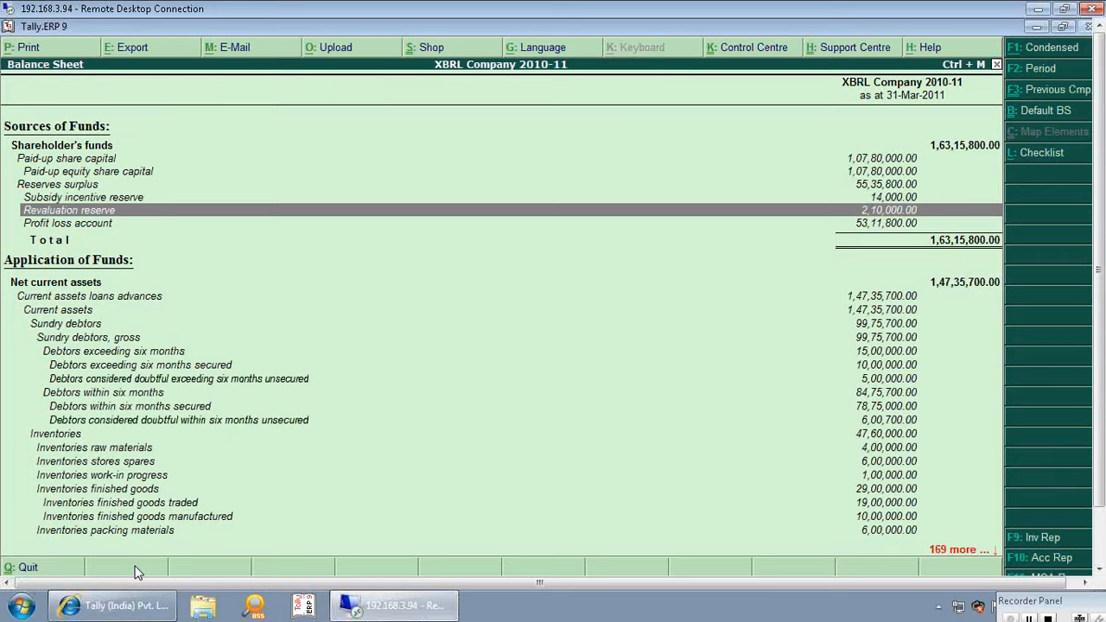
pyautogui.press('Escape')
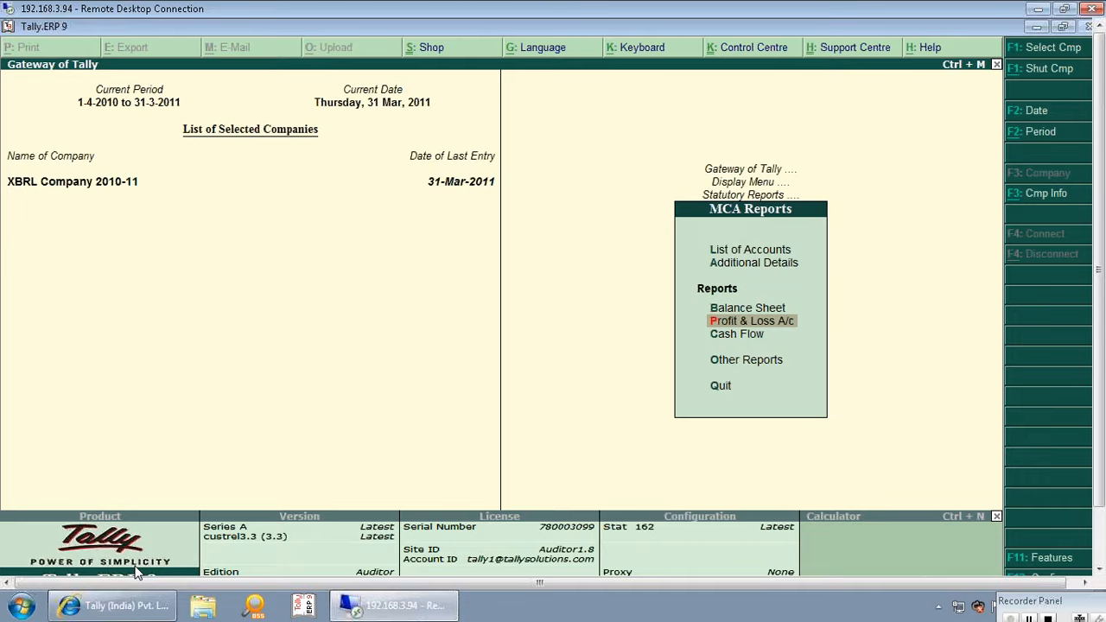
# - Open the MCA Profit & Loss A/c in detailed view and review its expense elements and non-mapped ledgers
pyautogui.press('Return')
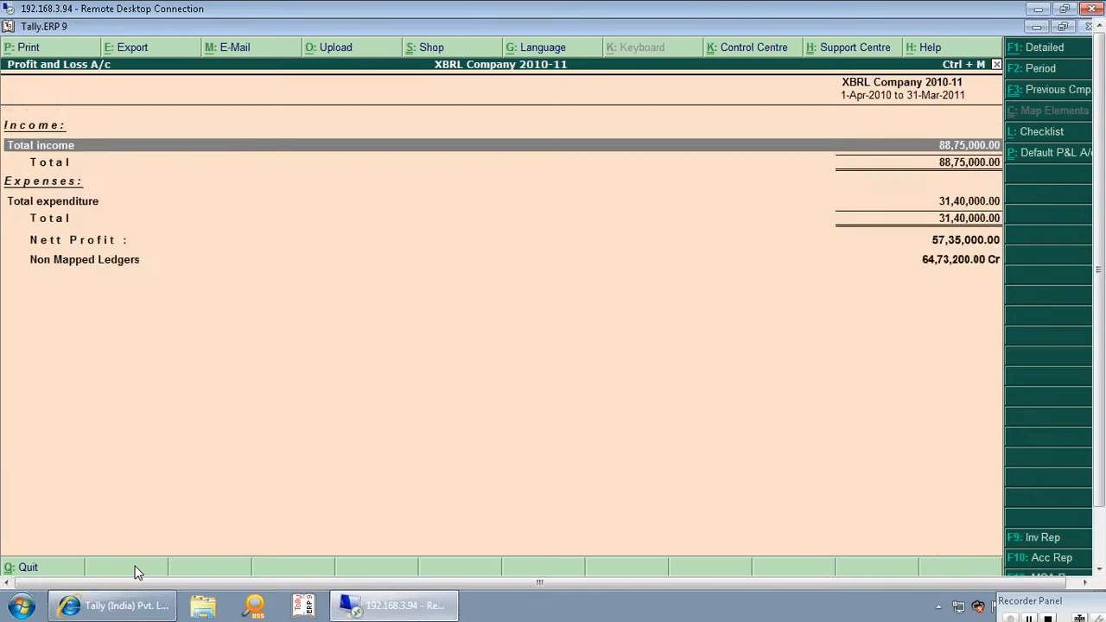
pyautogui.hotkey('alt', 'F1')
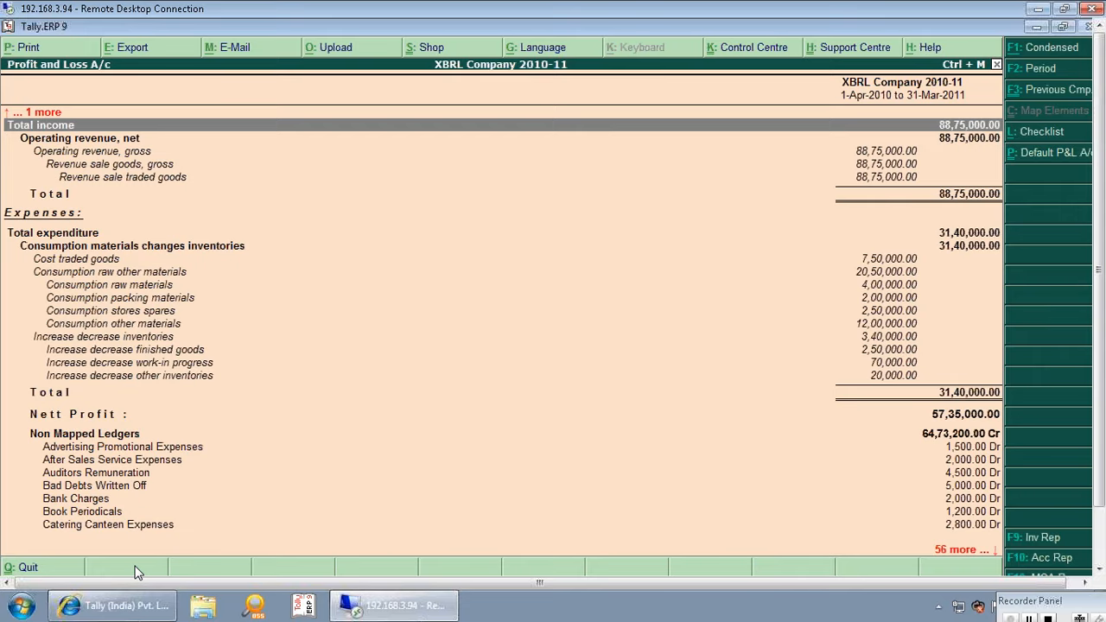
pyautogui.press('Down')
pyautogui.press('Down')
pyautogui.press('Down')
pyautogui.press('Down')
pyautogui.press('Down')
pyautogui.press('Down')
pyautogui.press('Down')
pyautogui.press('Down')
pyautogui.press('Down')
pyautogui.press('Down')
pyautogui.press('Down')
pyautogui.press('Down')
pyautogui.press('Down')
pyautogui.press('Down')
pyautogui.press('Down')
pyautogui.press('Down')
pyautogui.press('Down')
pyautogui.press('Down')
pyautogui.press('Down')
pyautogui.press('Down')
pyautogui.press('Down')
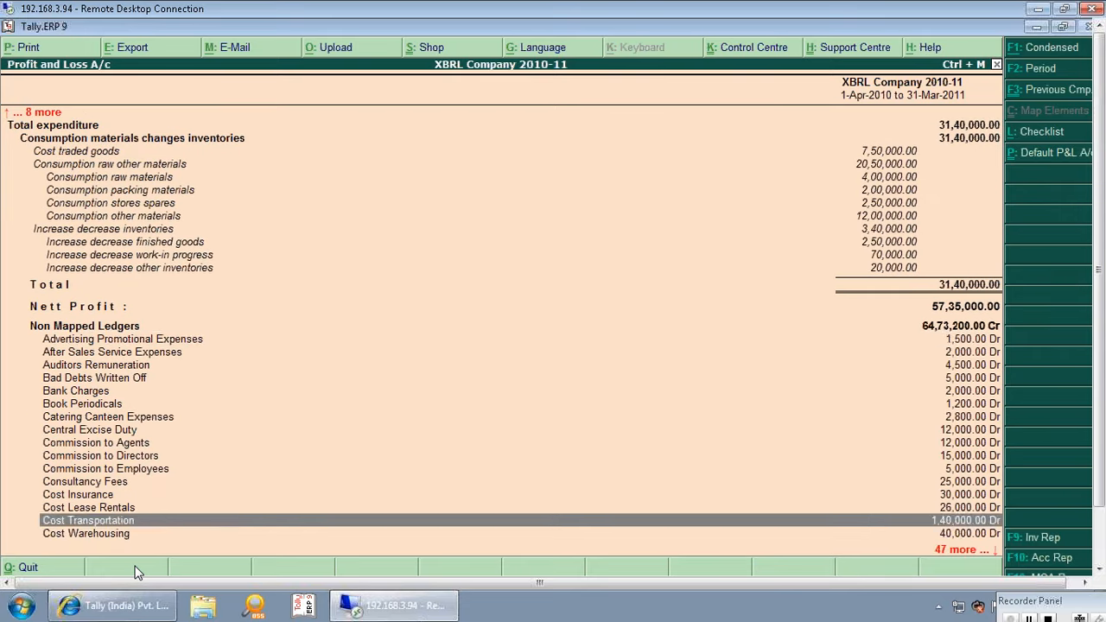
# - Map the non-mapped ledger After Sales Service Expenses to the taxonomy element Capitalisation administration selling expenses
pyautogui.press('Up')
pyautogui.press('Up')
pyautogui.press('Up')
pyautogui.press('Up')
pyautogui.press('Up')
pyautogui.press('Up')
pyautogui.press('Up')
pyautogui.press('Up')
pyautogui.press('Up')
pyautogui.press('Up')
pyautogui.press('Up')
pyautogui.press('Up')
pyautogui.press('Up')
pyautogui.press('Up')
pyautogui.press('Down')
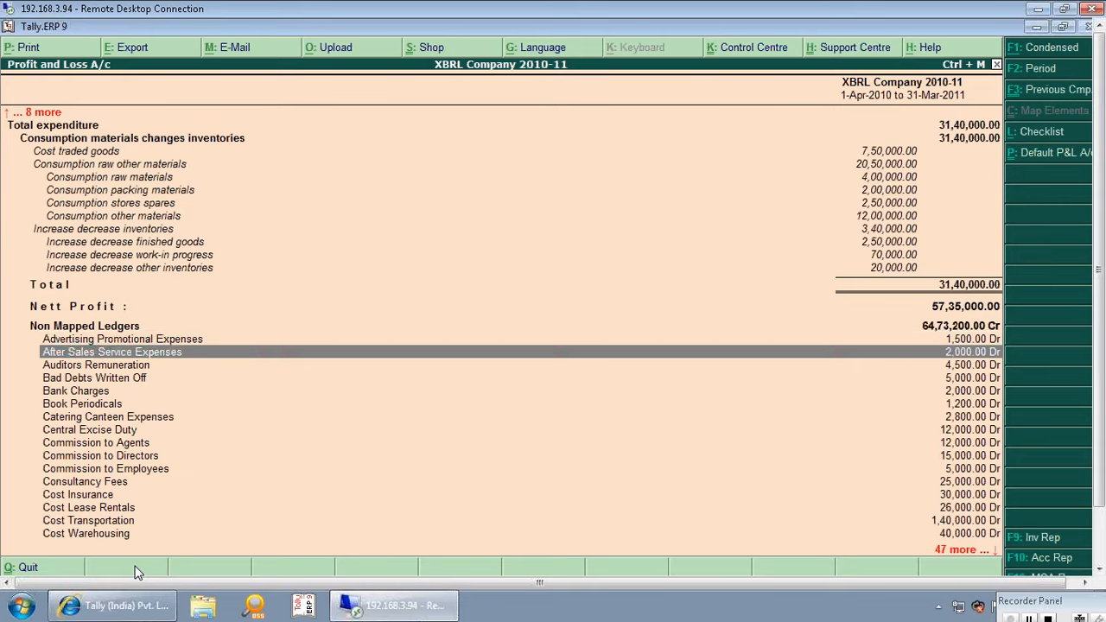
pyautogui.press('space')
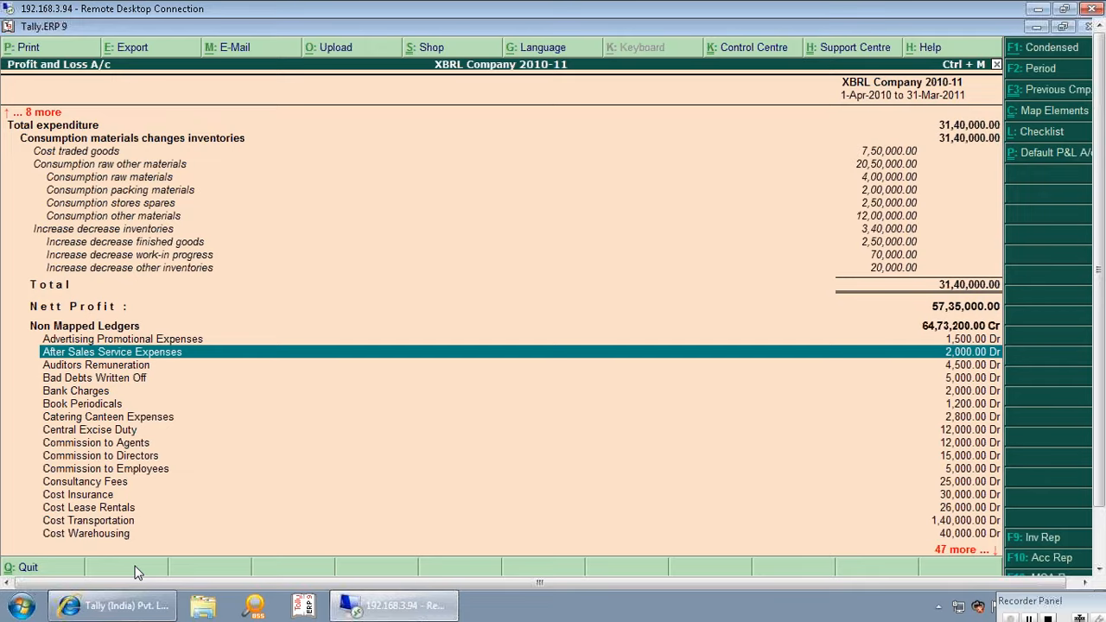
pyautogui.hotkey('alt', 'c')
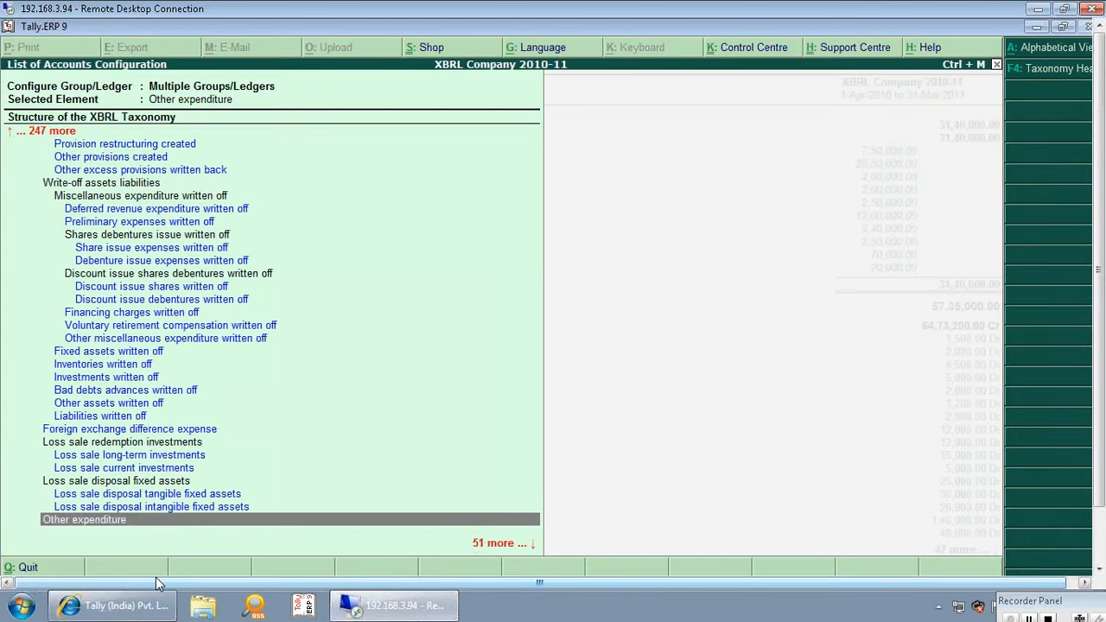
pyautogui.press('Down')
pyautogui.press('Down')
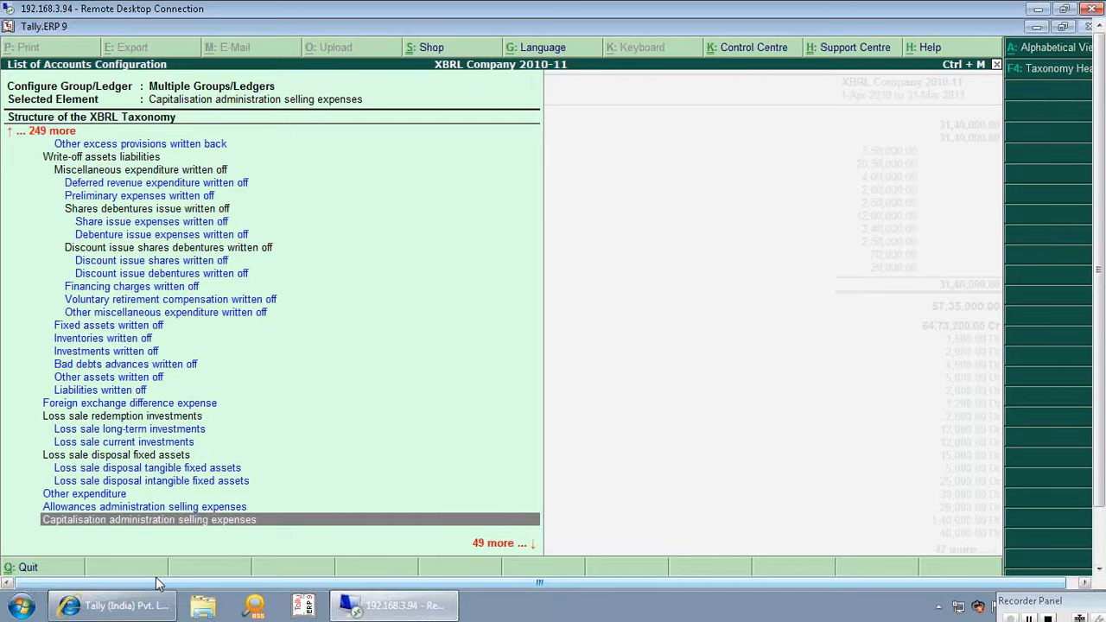
pyautogui.press('Return')
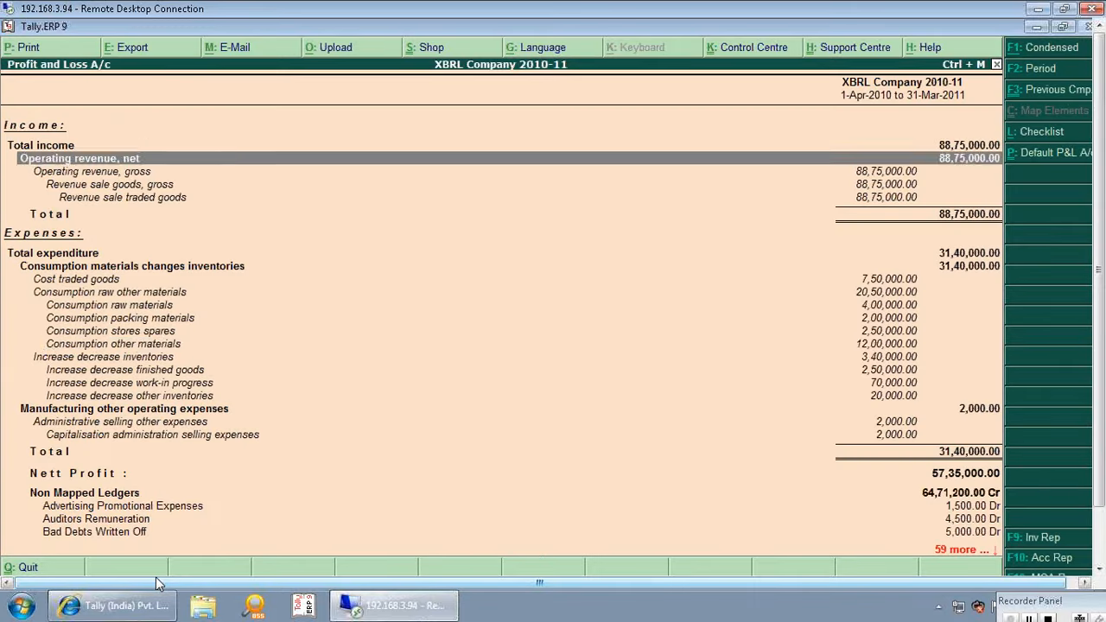
# - Check the Capitalisation administration selling expenses line in the Profit and Loss A/c, and close the report
pyautogui.press('Down')
pyautogui.press('Down')
pyautogui.press('Down')
pyautogui.press('Down')
pyautogui.press('Down')
pyautogui.press('Down')
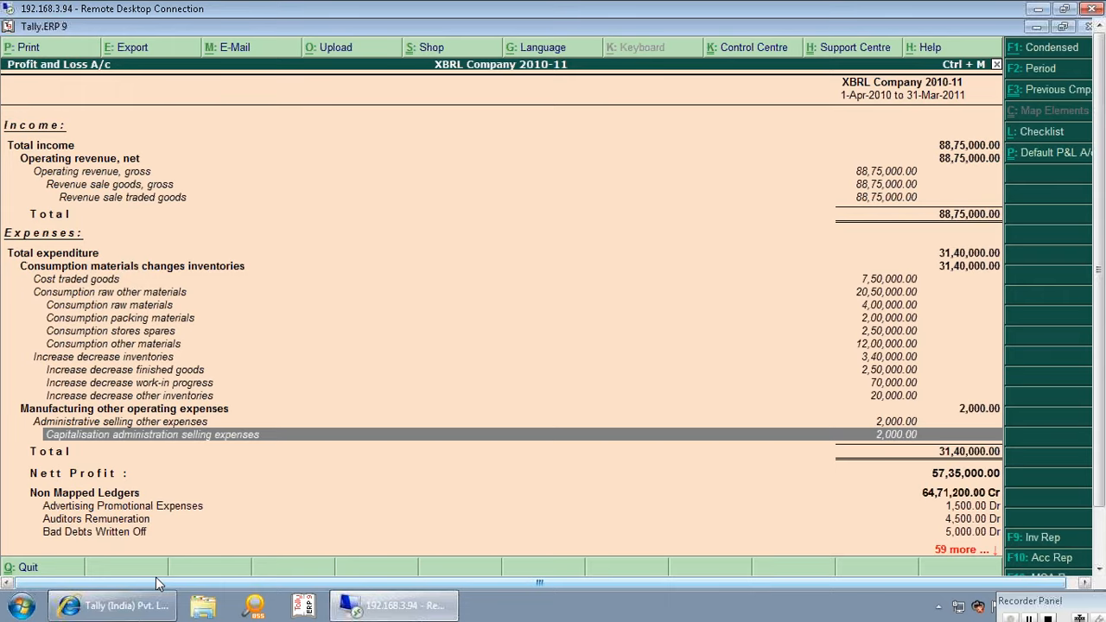
pyautogui.press('Escape')
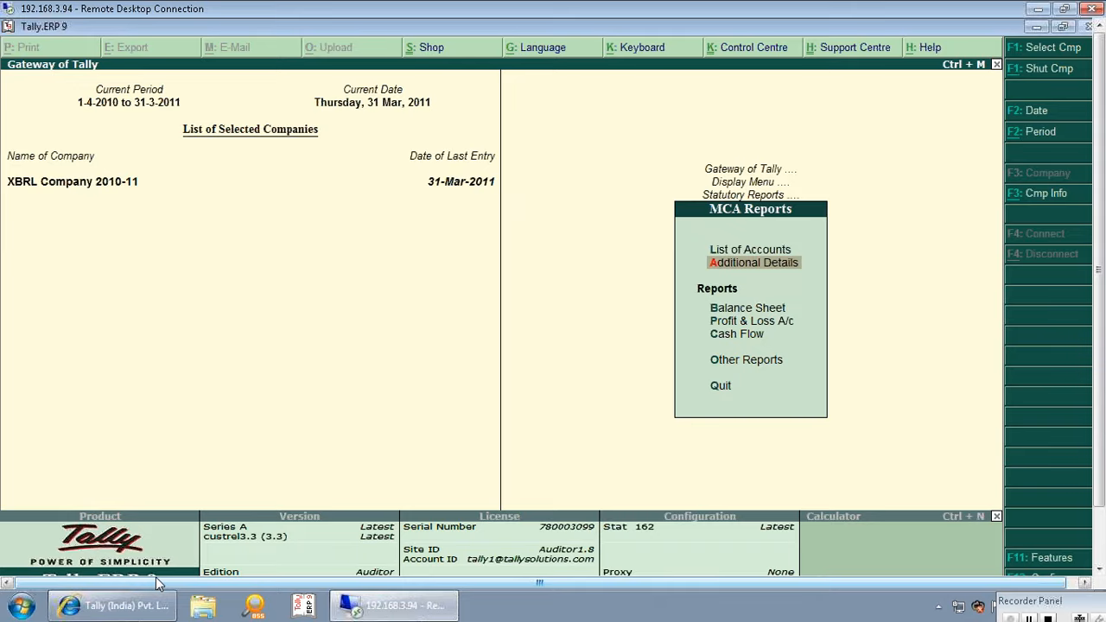
# - Open the MCA Cash Flow report, look through its investing activity lines, and close it
pyautogui.press('Down')
pyautogui.press('Down')
pyautogui.press('Down')
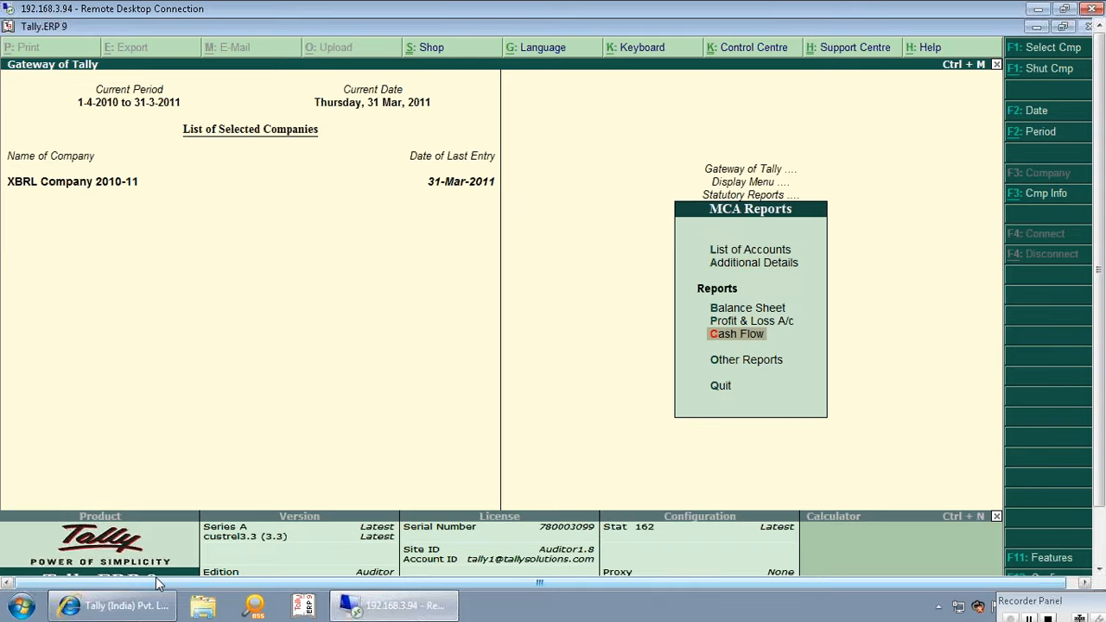
pyautogui.press('Return')
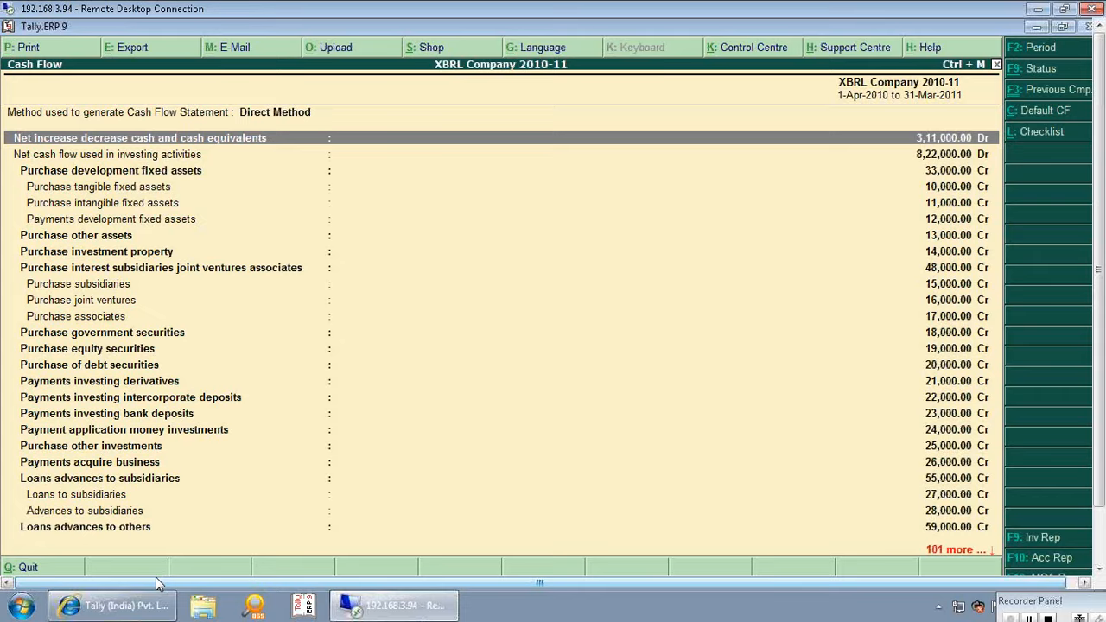
pyautogui.press('Down')
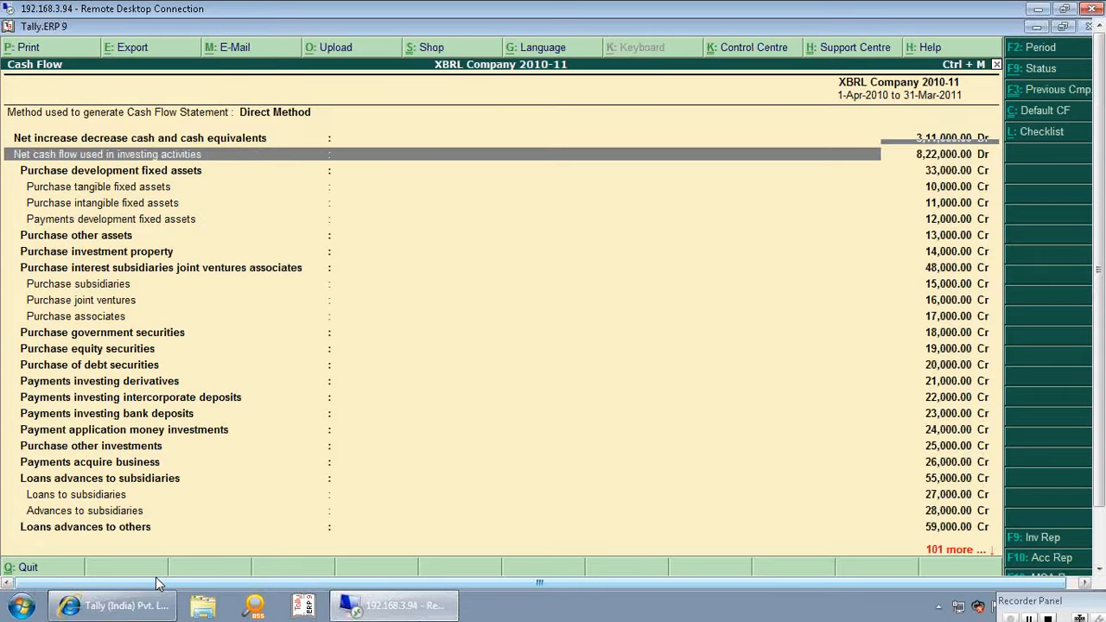
pyautogui.press('Down')
pyautogui.press('Down')
pyautogui.press('Down')
pyautogui.press('Down')
pyautogui.press('Down')
pyautogui.press('Down')
pyautogui.press('Down')
pyautogui.press('Down')
pyautogui.press('Down')
pyautogui.press('Down')
pyautogui.press('Down')
pyautogui.press('Down')
pyautogui.press('Down')
pyautogui.press('Down')
pyautogui.press('Down')
pyautogui.press('Down')
pyautogui.press('Down')
pyautogui.press('Down')
pyautogui.press('Down')
pyautogui.press('Down')
pyautogui.press('Escape')
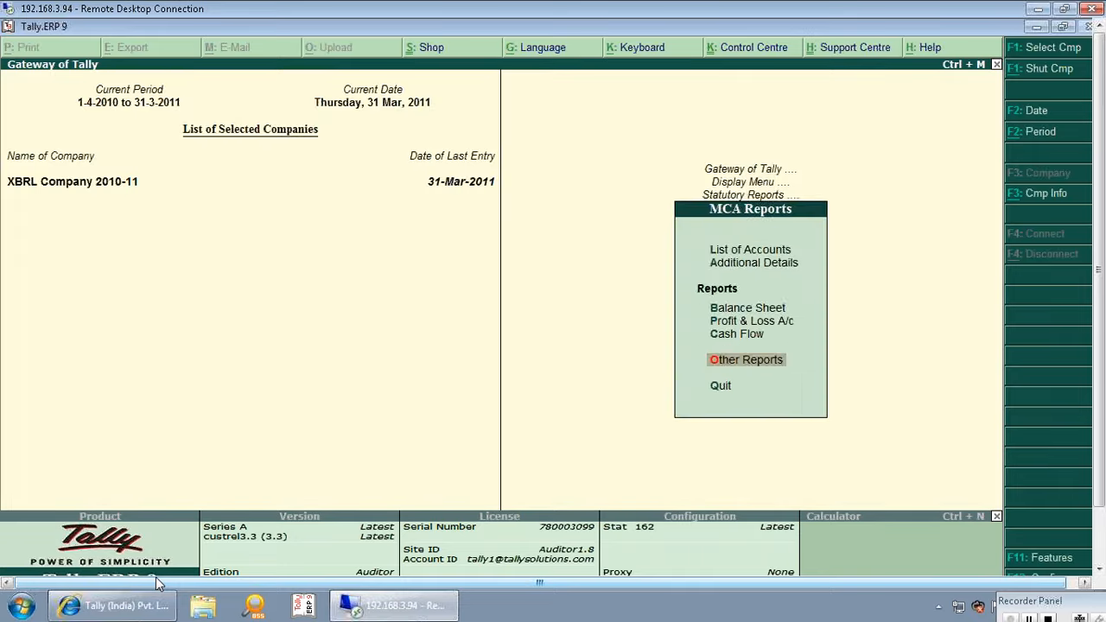
# - Open the Fixed Assets Details report and examine the Tangible Assets row from the opening columns through to the closing asset block
pyautogui.press('Return')
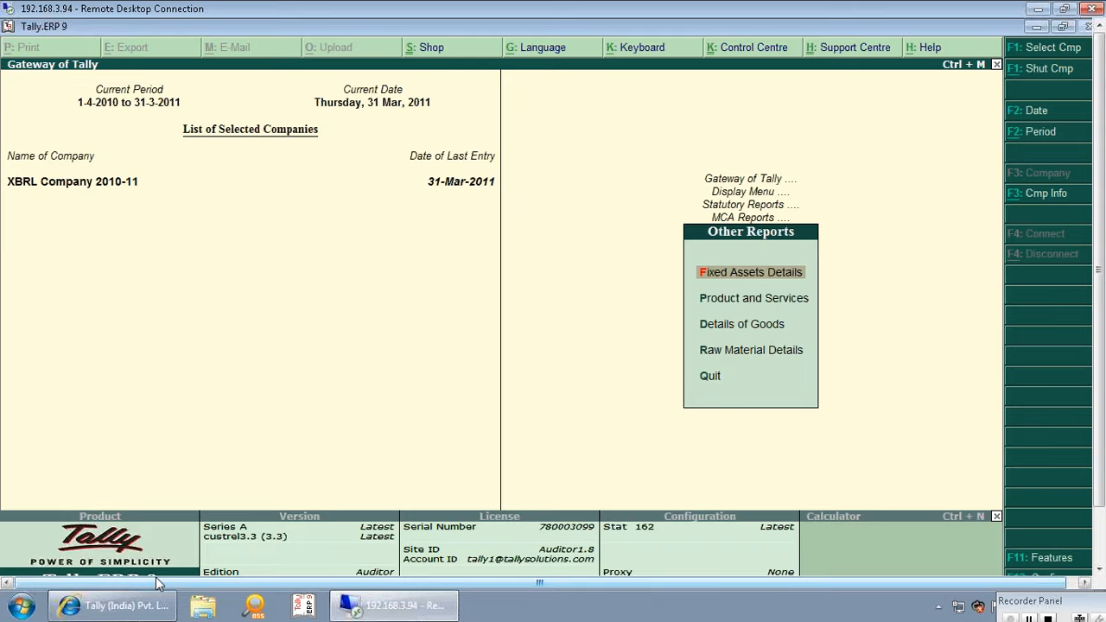
pyautogui.press('Return')
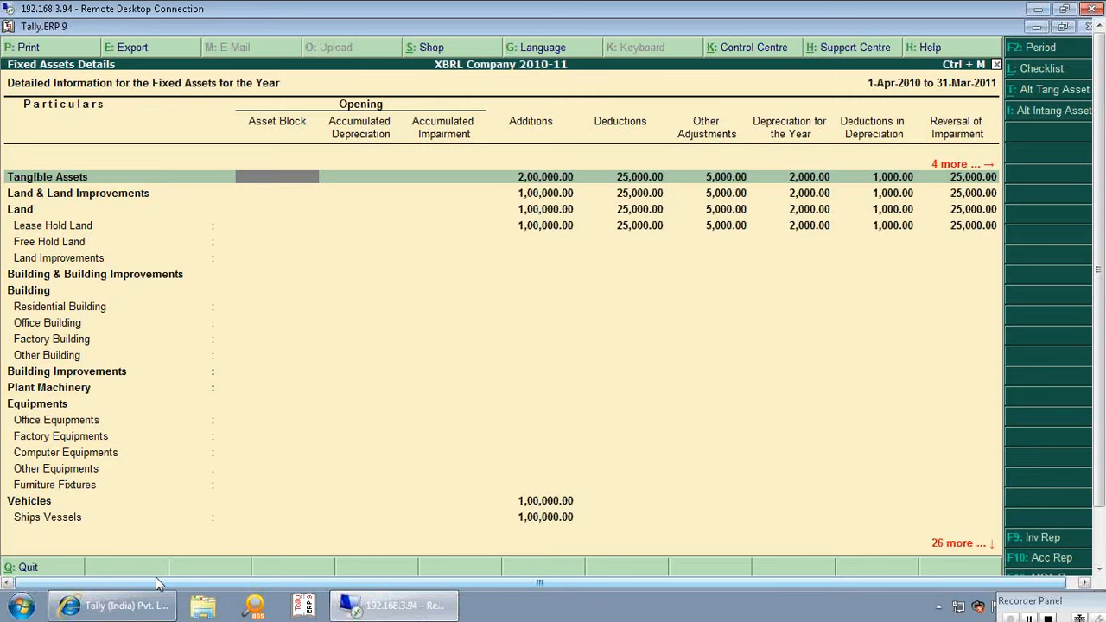
pyautogui.press('Right')
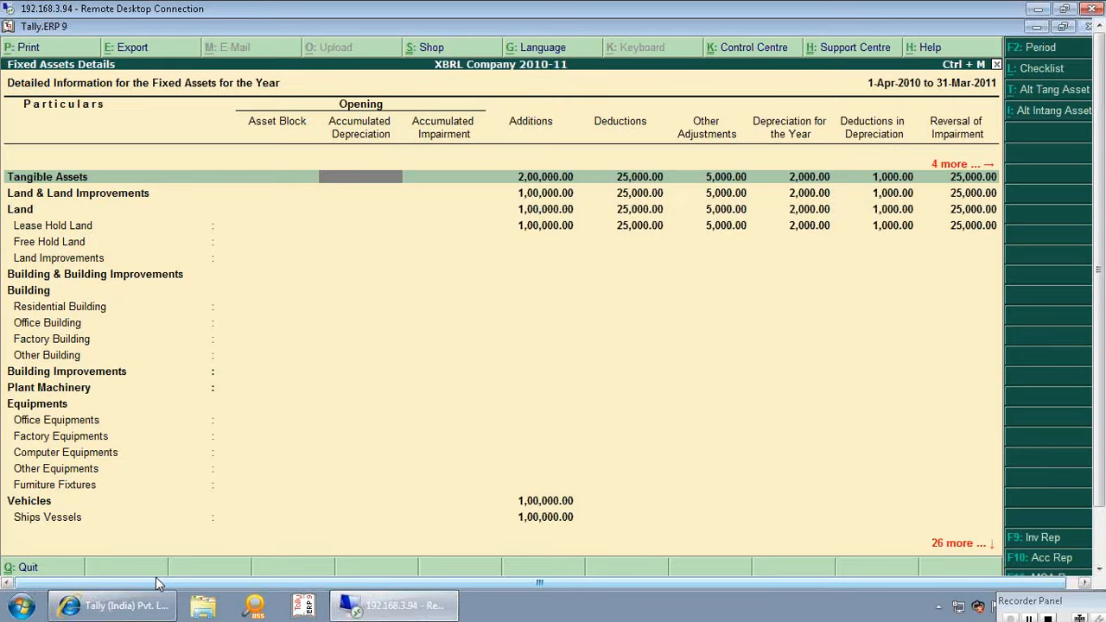
pyautogui.press('Right')
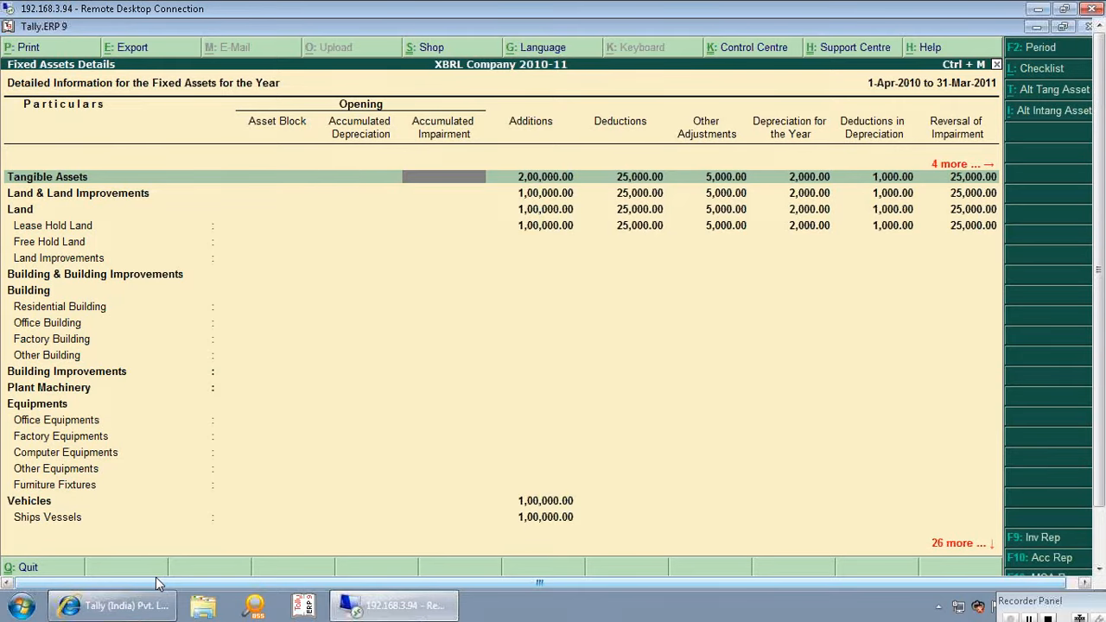
pyautogui.press('Right')
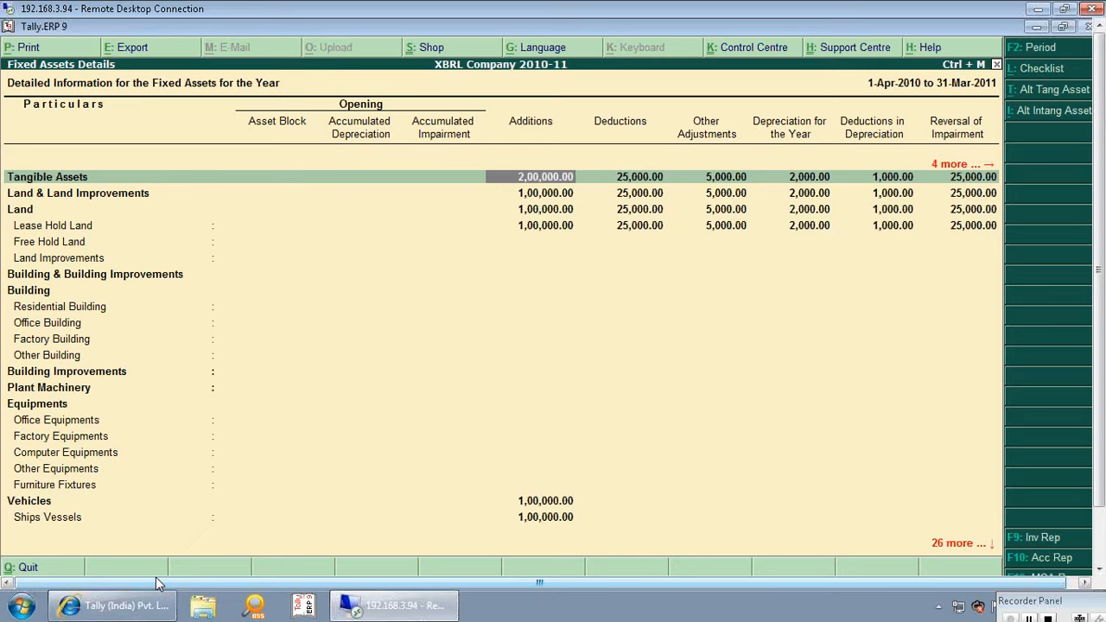
pyautogui.press('Right')
pyautogui.press('Right')
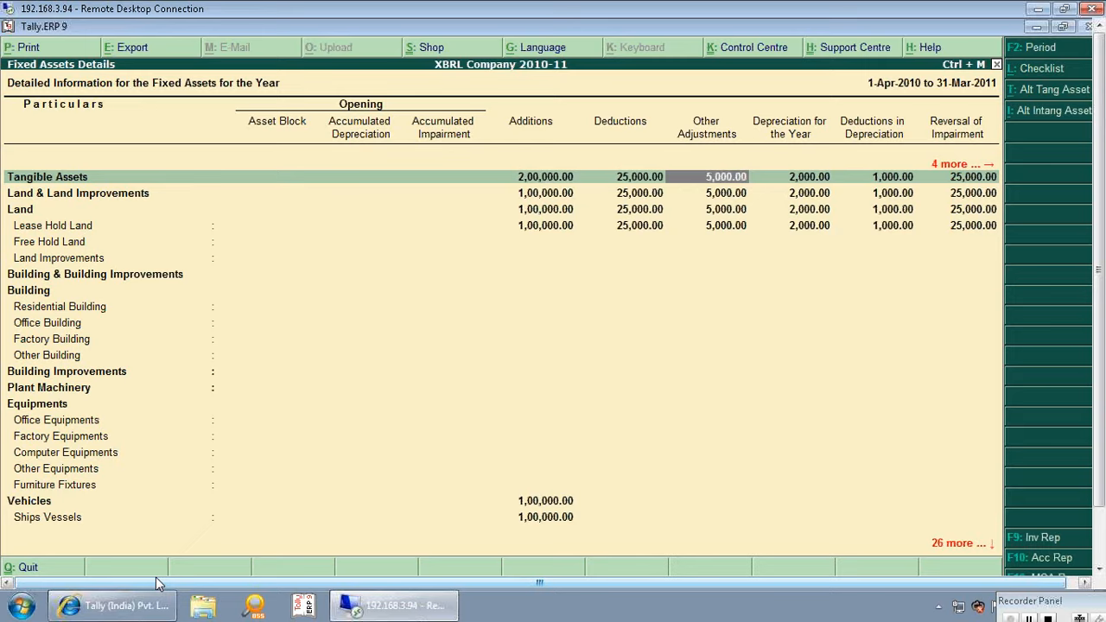
pyautogui.press('Right')
pyautogui.press('Right')
pyautogui.press('Right')
pyautogui.press('Right')
pyautogui.press('Right')
pyautogui.press('Right')
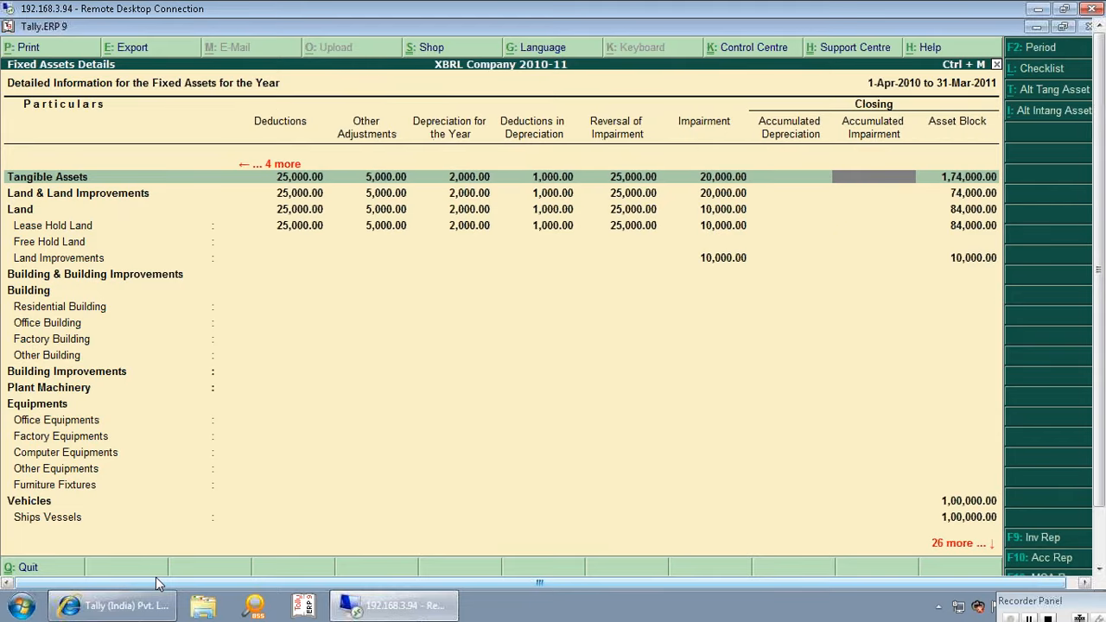
pyautogui.press('Right')
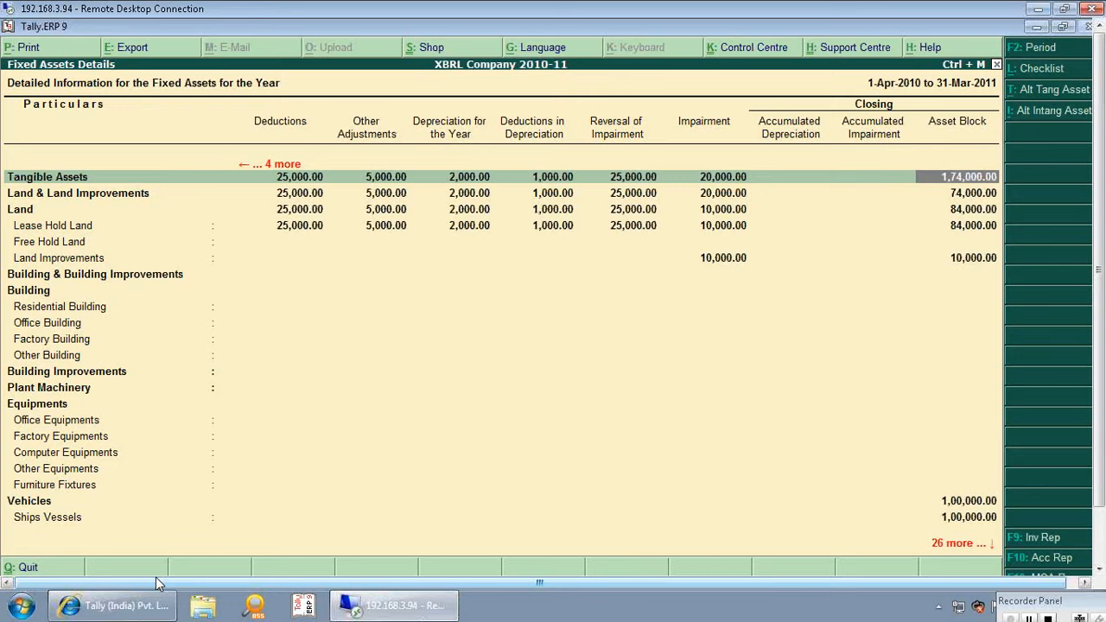
# - View the additional details for the tangible assets, and return to the Other Reports list
pyautogui.press('Return')
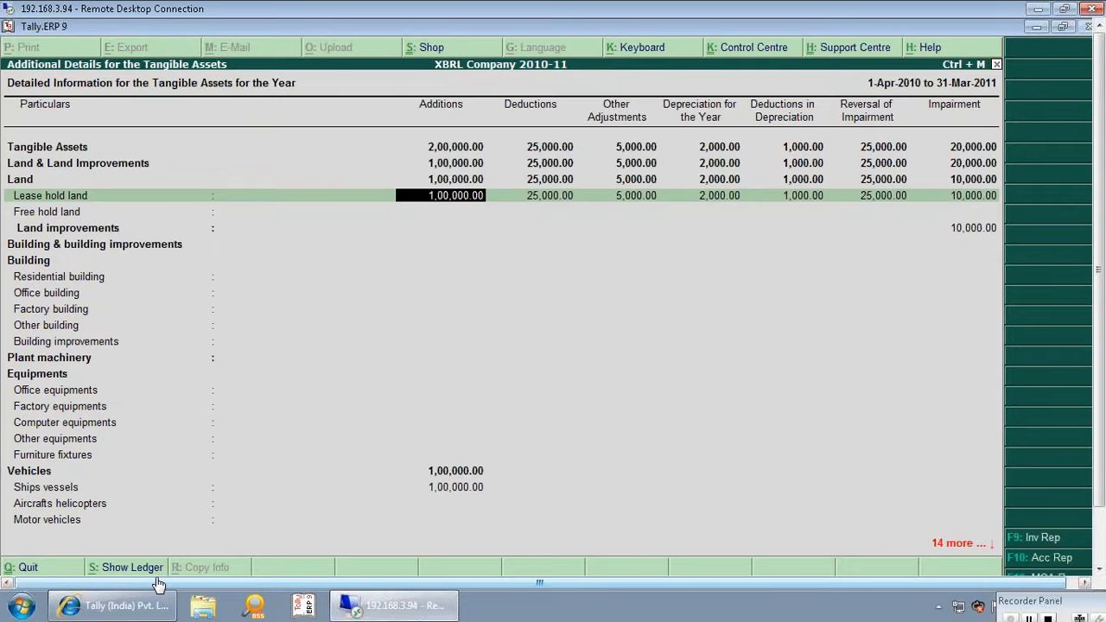
pyautogui.press('Escape')
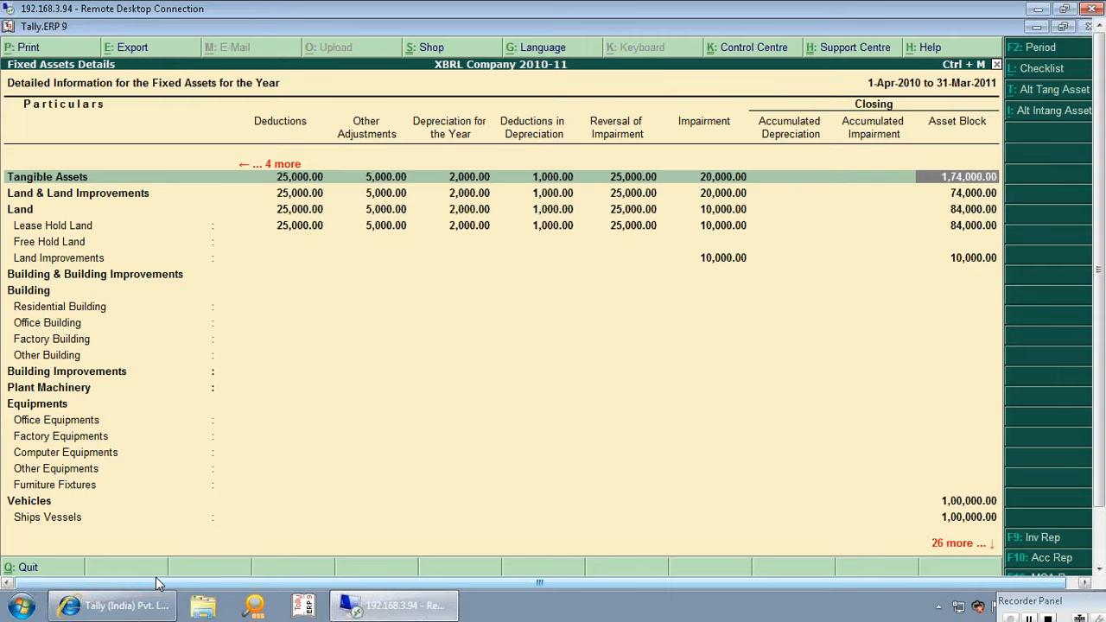
pyautogui.press('Escape')
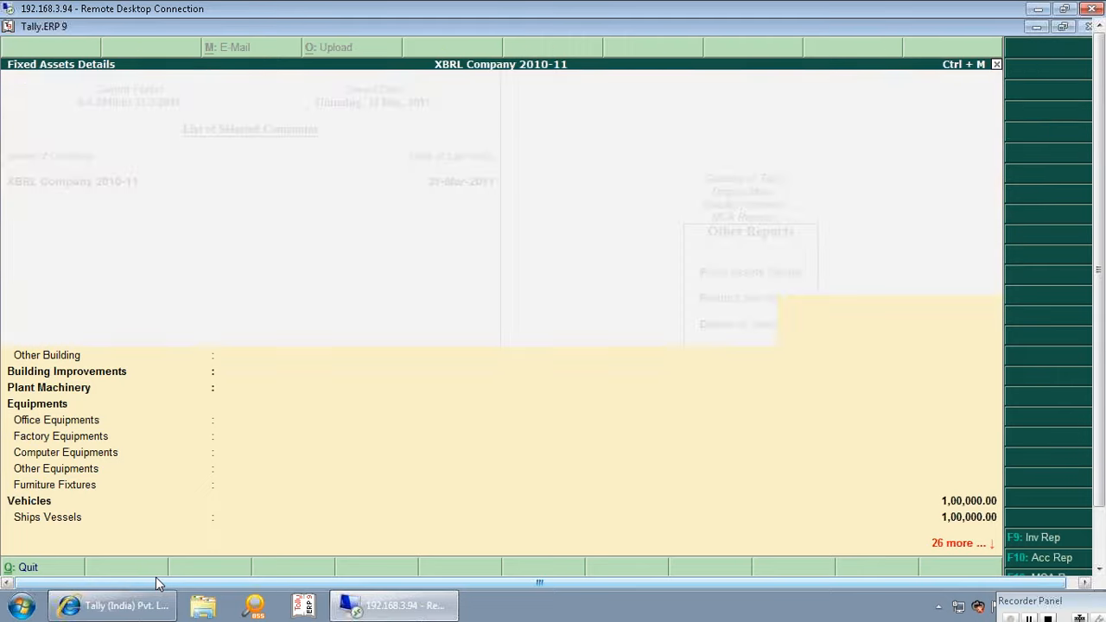
# - View the Product and Services report of principal products, and close it
pyautogui.press('Down')
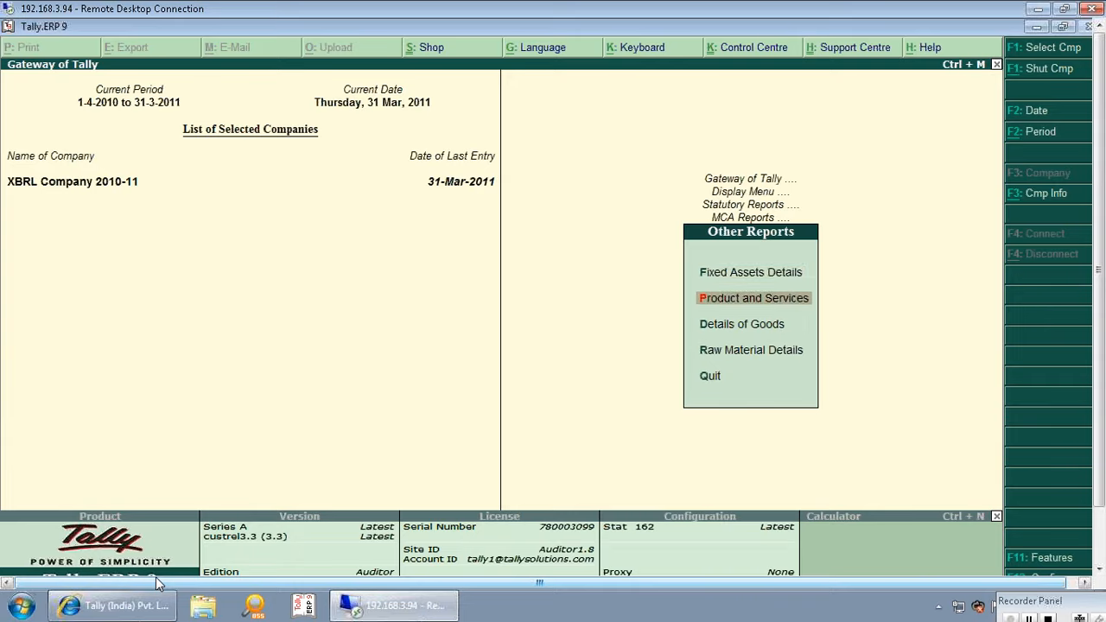
pyautogui.press('Return')
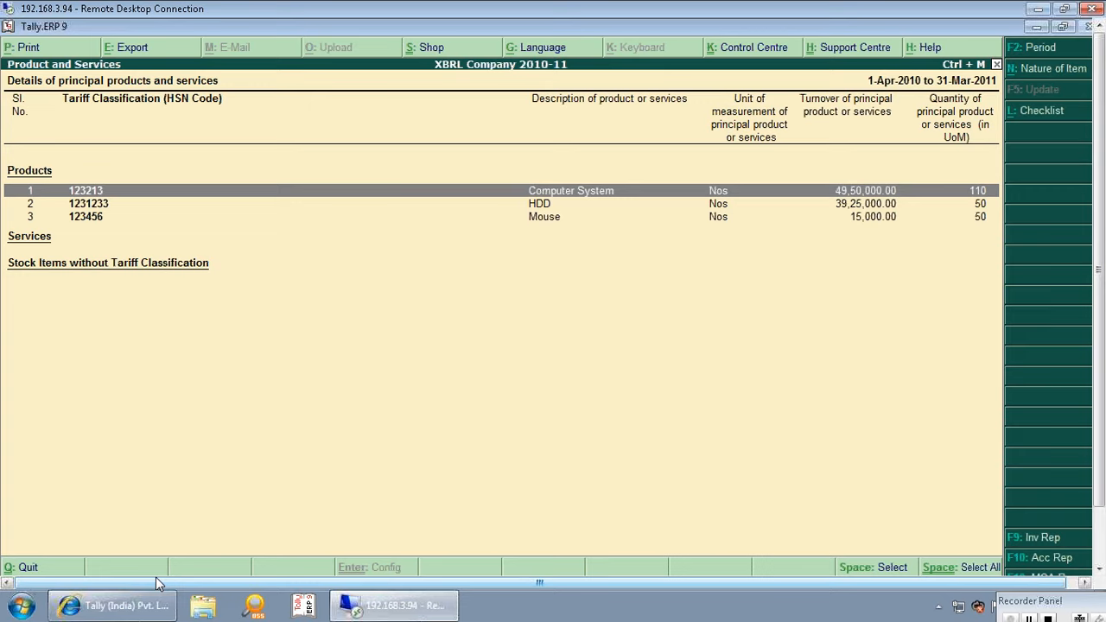
pyautogui.press('Escape')
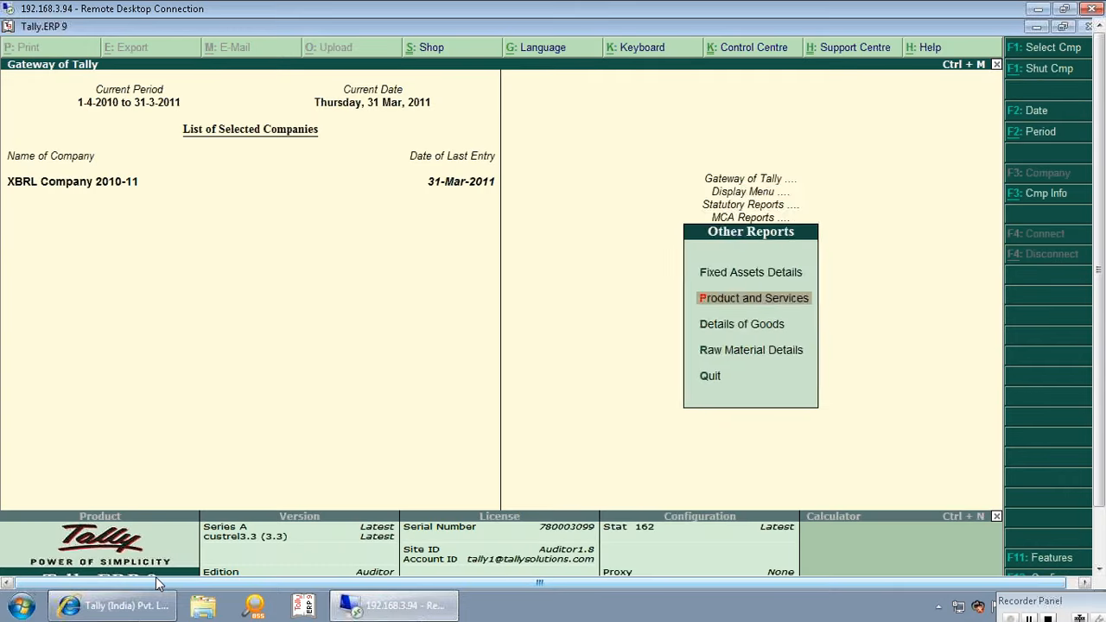
# - Leave the MCA reports and open the stock item HDD for alteration
pyautogui.press('Escape')
pyautogui.press('Escape')
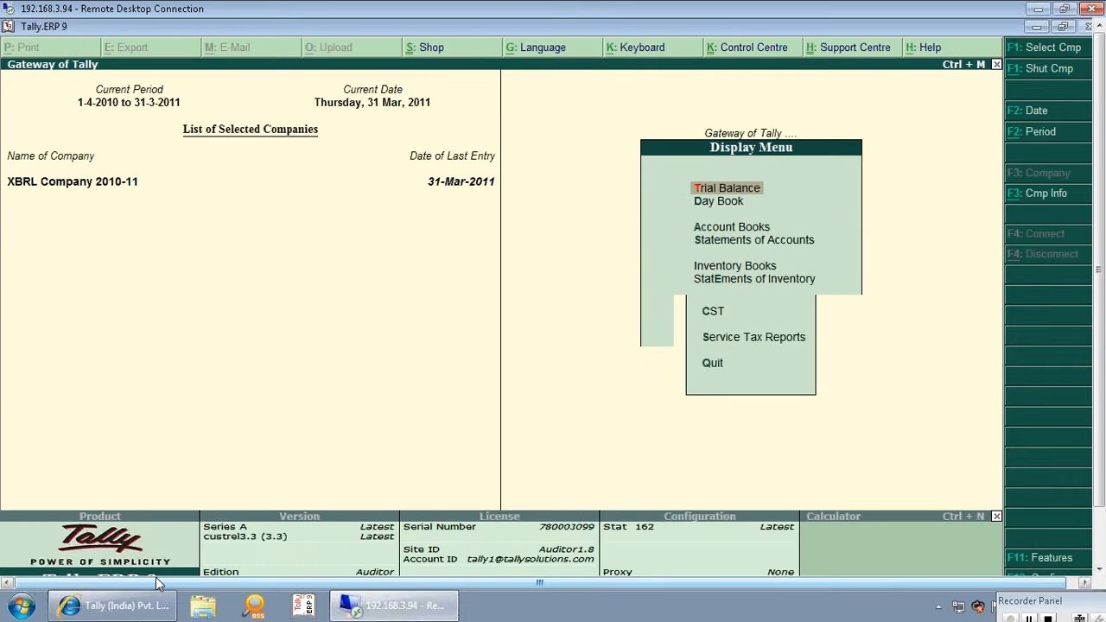
pyautogui.press('Escape')
pyautogui.press('Down')
pyautogui.press('Return')
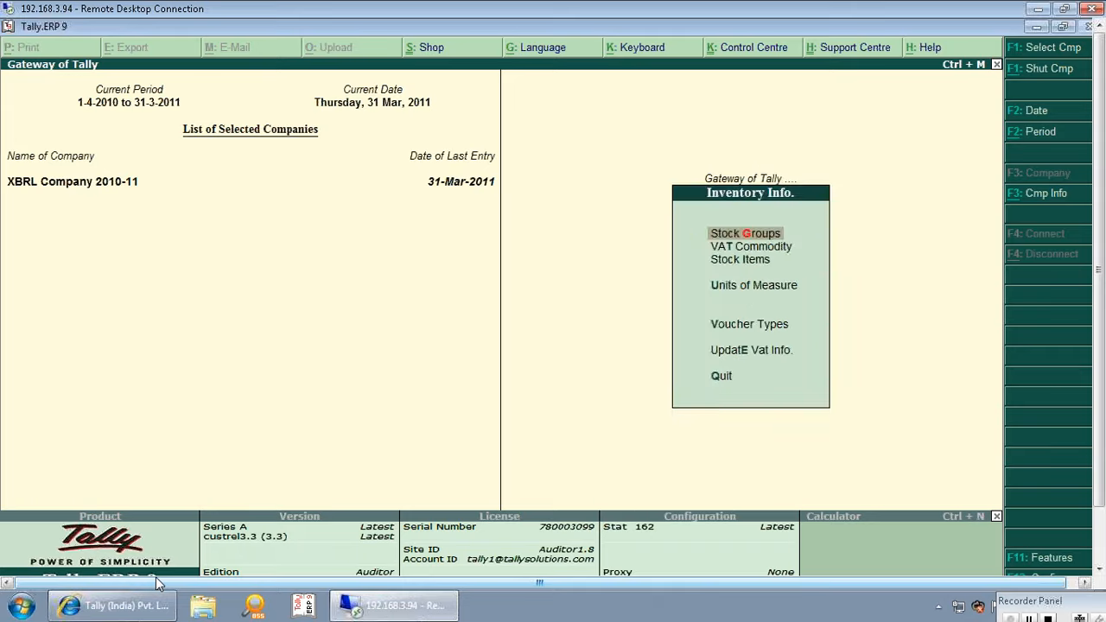
pyautogui.press('Down')
pyautogui.press('Down')
pyautogui.press('Return')
pyautogui.press('Down')
pyautogui.press('Down')
pyautogui.press('Return')
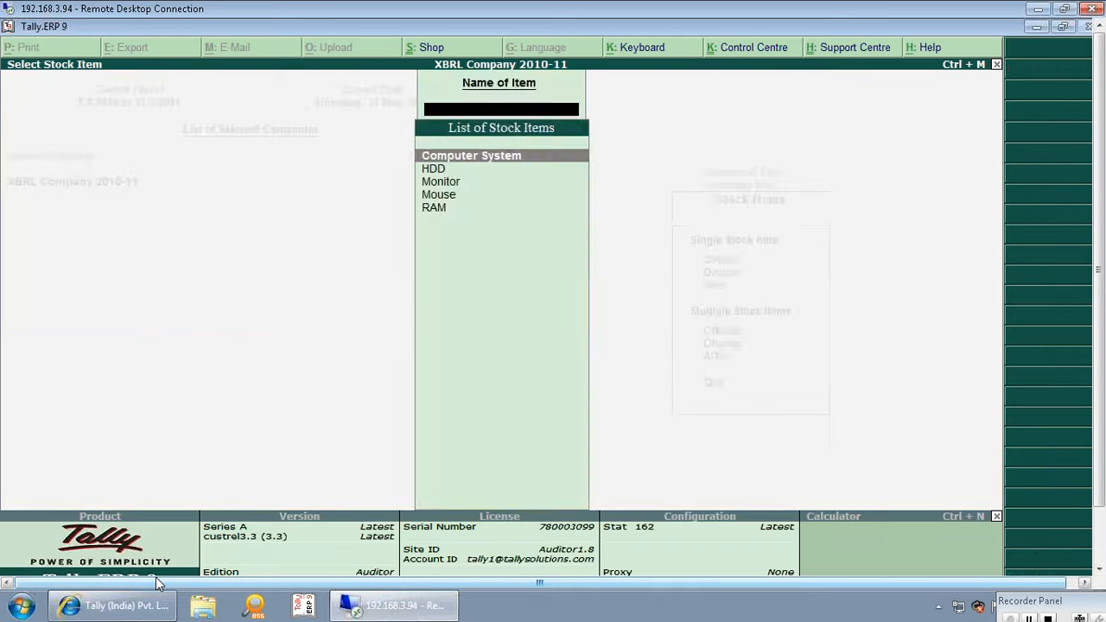
pyautogui.press('Down')
pyautogui.press('Return')
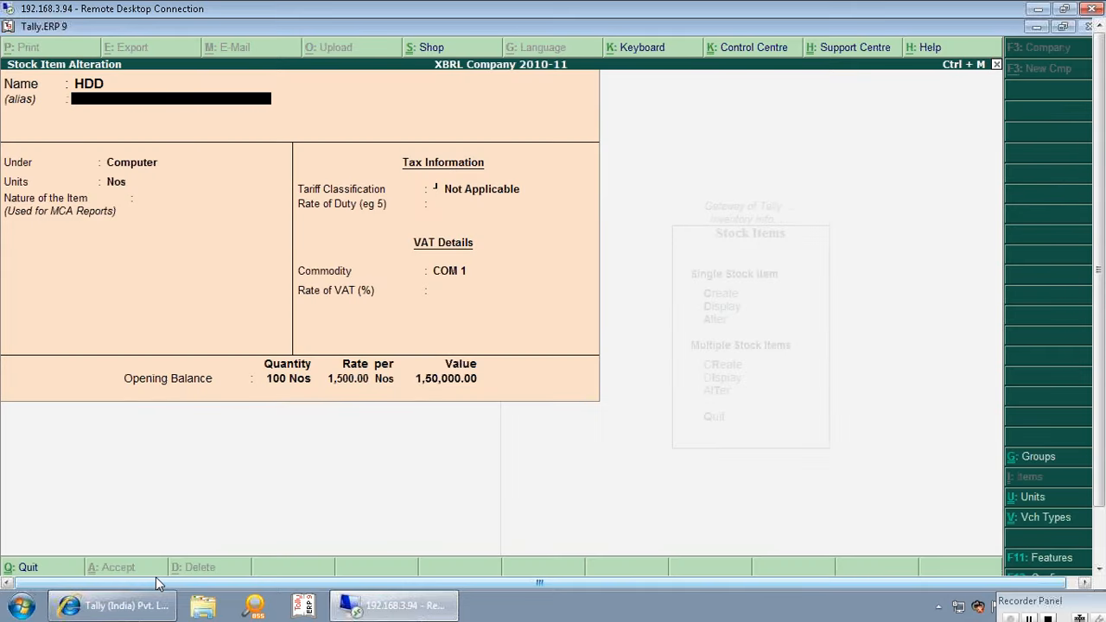
# - Set the VAT commodity of the HDD stock item to Not Applicable and save the item
pyautogui.press('Return')
pyautogui.press('Return')
pyautogui.press('Return')
pyautogui.press('Return')
pyautogui.press('Return')
pyautogui.press('Return')
pyautogui.press('Down')
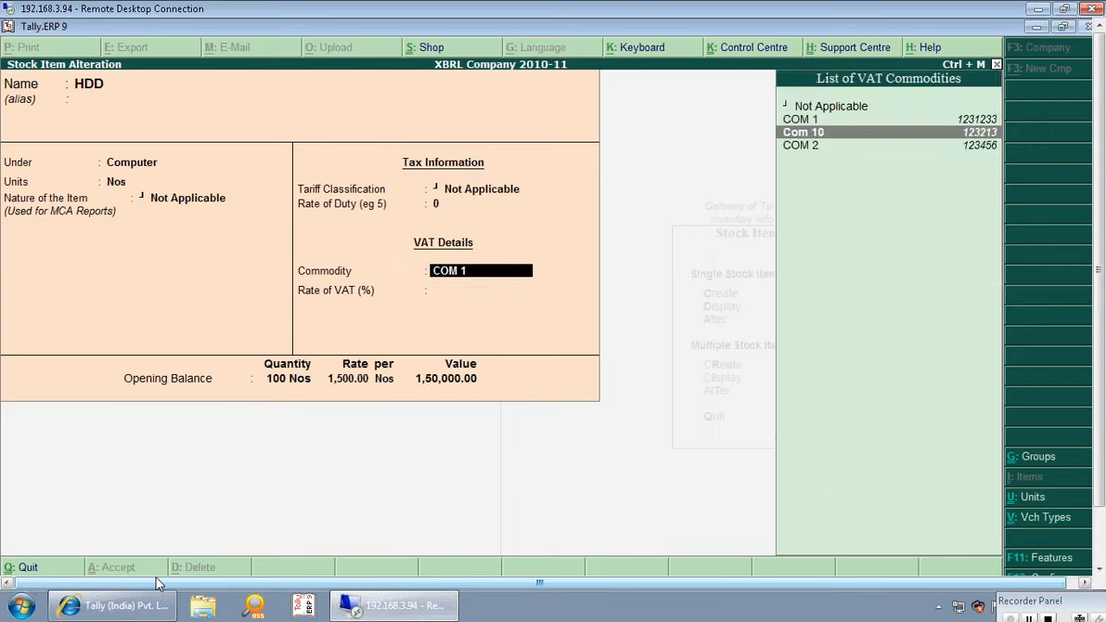
pyautogui.press('Up')
pyautogui.press('Up')
pyautogui.press('Return')
pyautogui.press('Return')
pyautogui.press('Return')
pyautogui.press('Return')
pyautogui.press('Return')
pyautogui.press('Return')
pyautogui.press('Return')
# - Leave the stock item alteration and open the Product and Services report from the MCA Other Reports
pyautogui.press('Escape')
pyautogui.press('Escape')
pyautogui.press('d')
pyautogui.press('o')
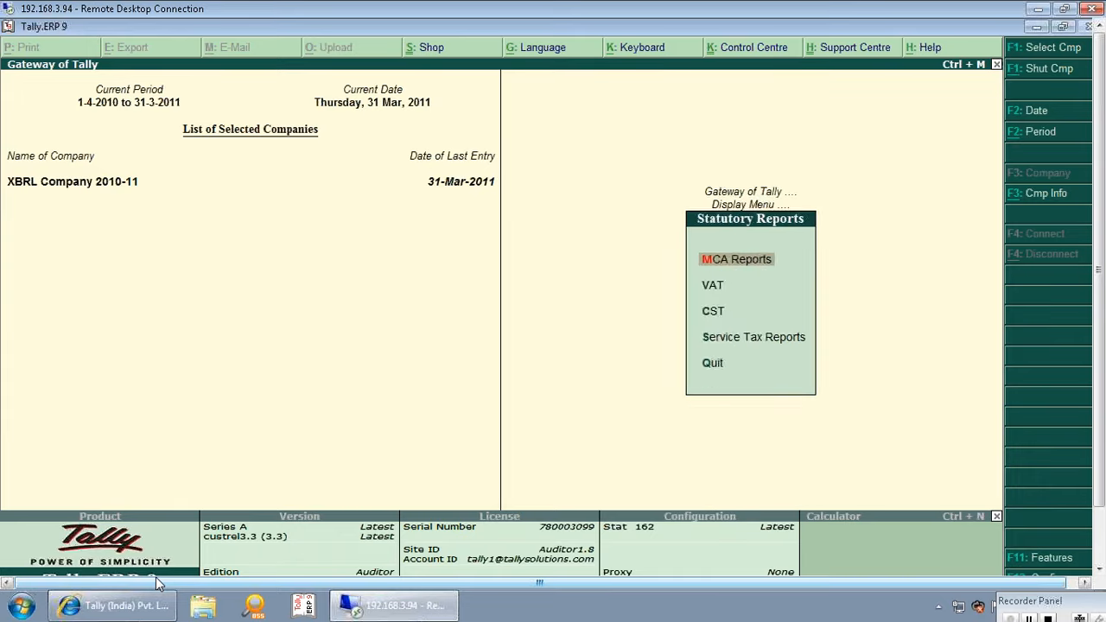
pyautogui.press('m')
pyautogui.press('o')
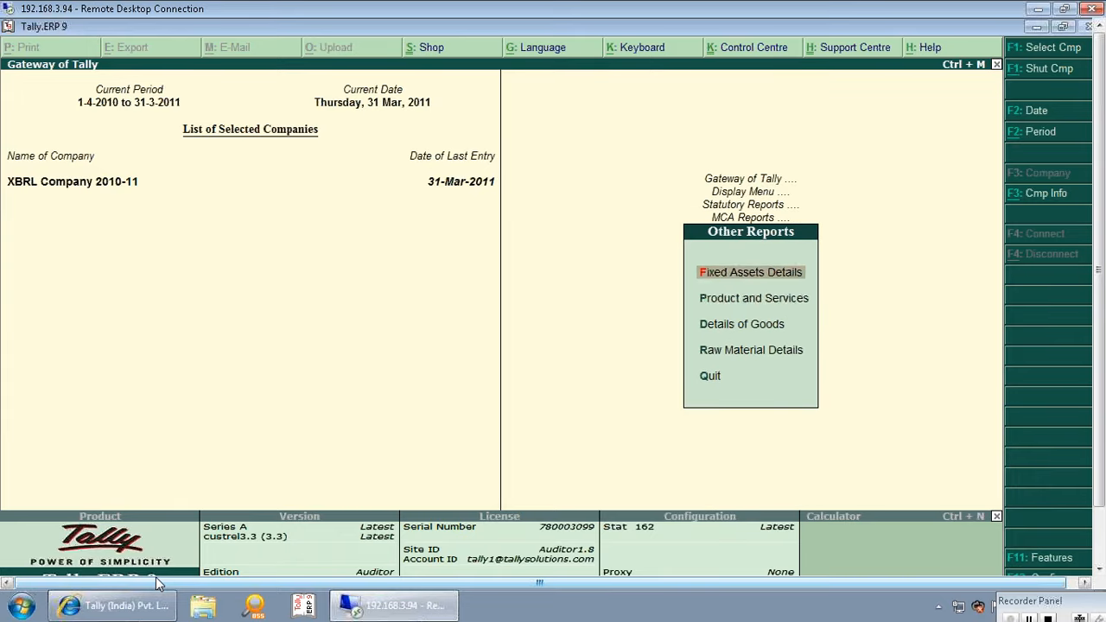
pyautogui.press('Down')
pyautogui.press('Return')
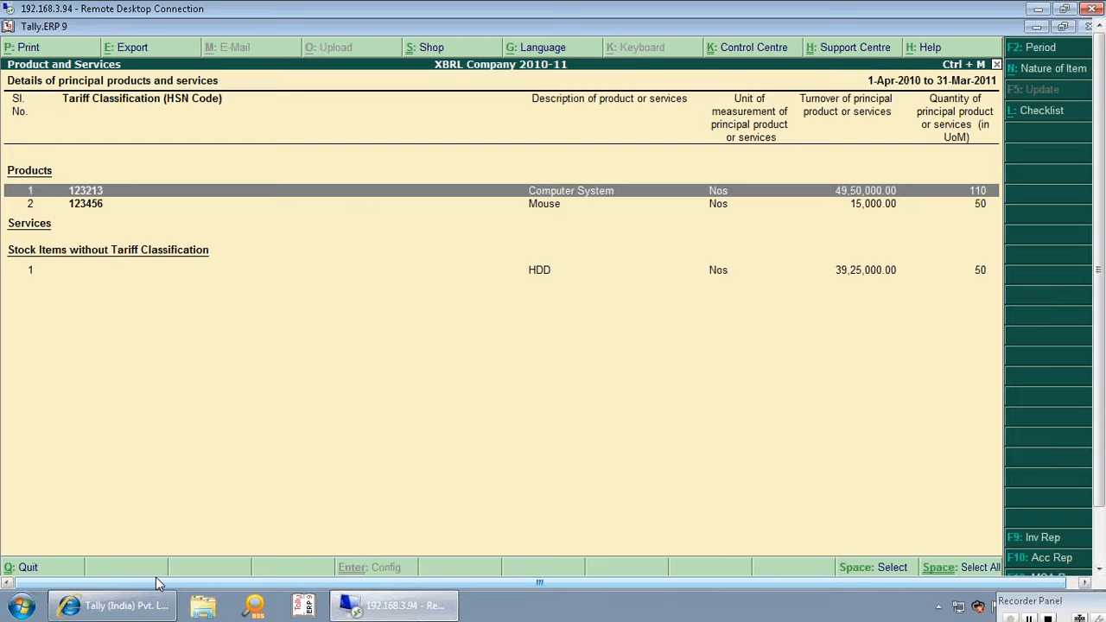
# - Select HDD under Stock Items without Tariff Classification and open its VAT commodity update
pyautogui.press('Down')
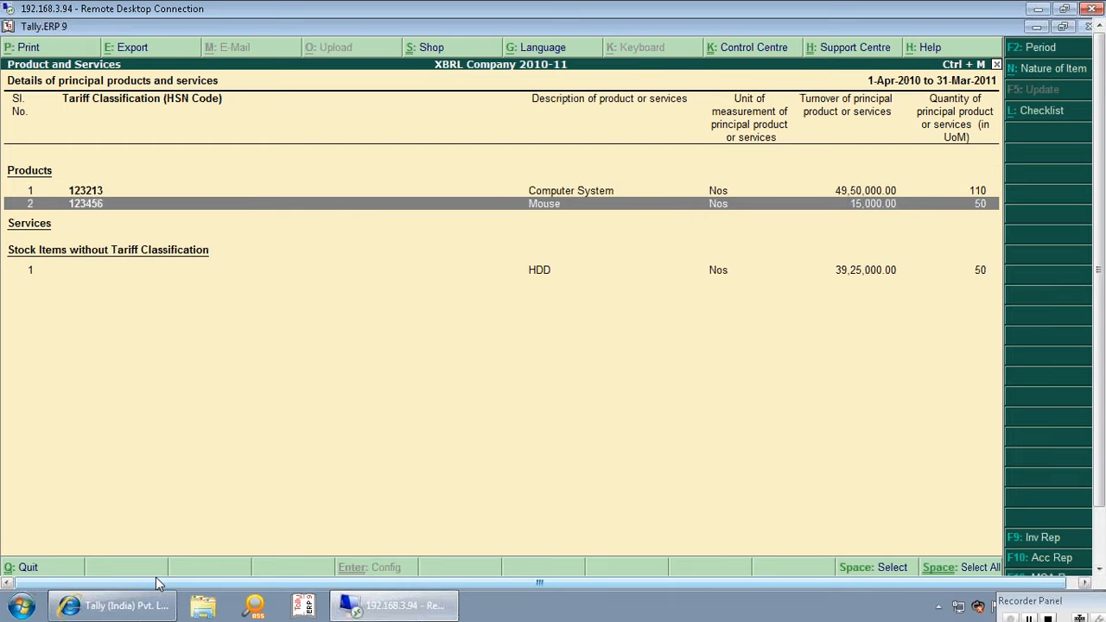
pyautogui.press('Up')
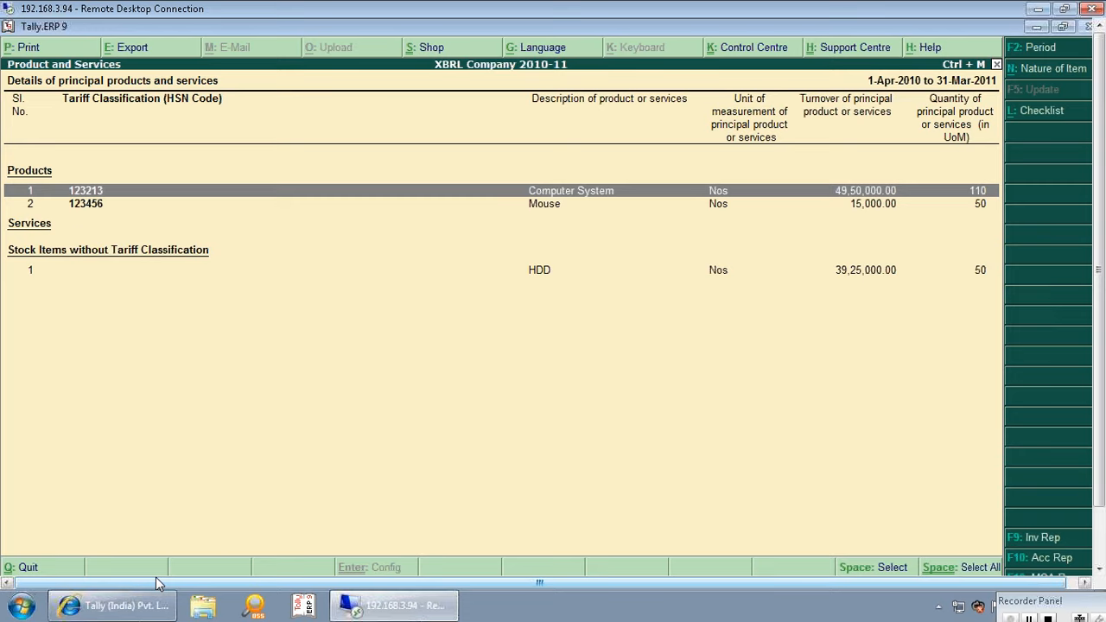
pyautogui.press('Down')
pyautogui.press('Down')
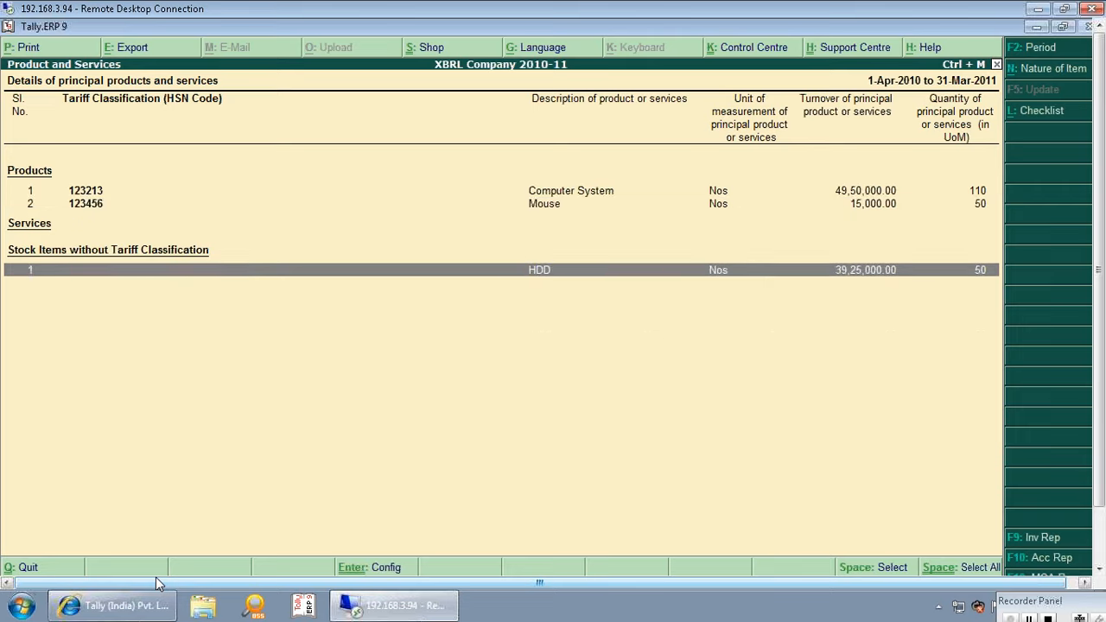
pyautogui.press('space')
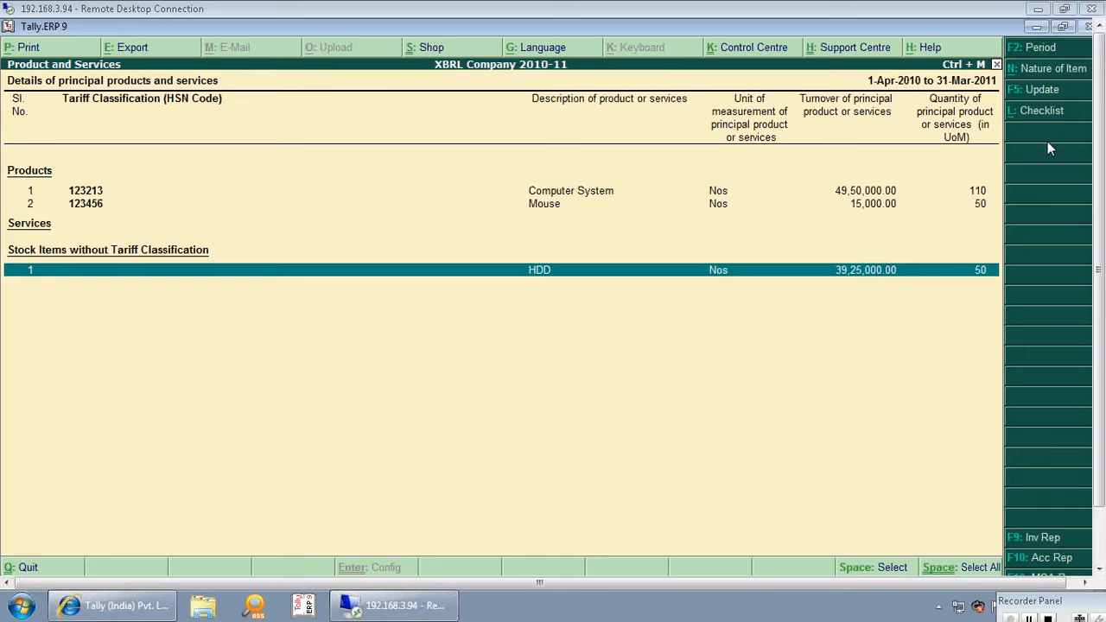
pyautogui.click(1044, 91)
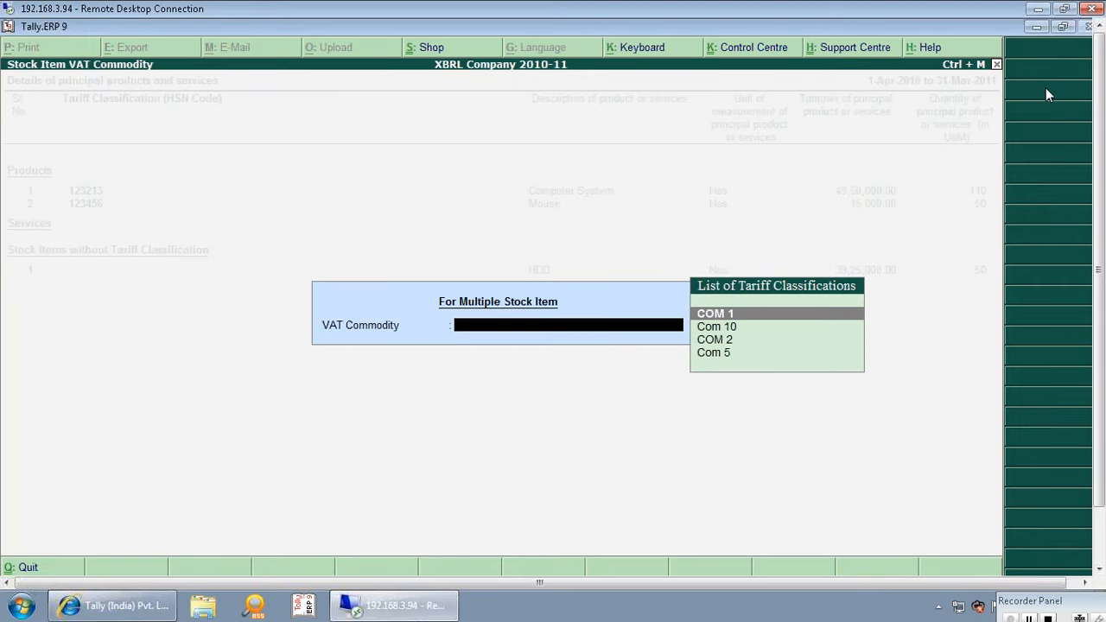
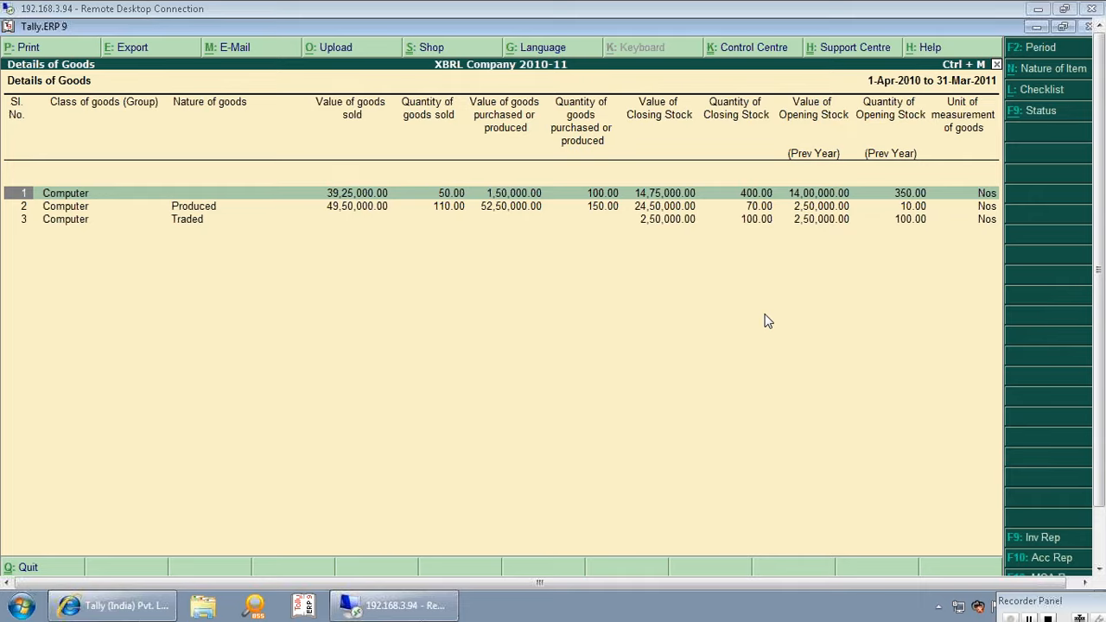
# - Leave the Details of Goods report and open the single stock item list for alteration
pyautogui.press('Escape')
pyautogui.press('Escape')
pyautogui.press('Escape')
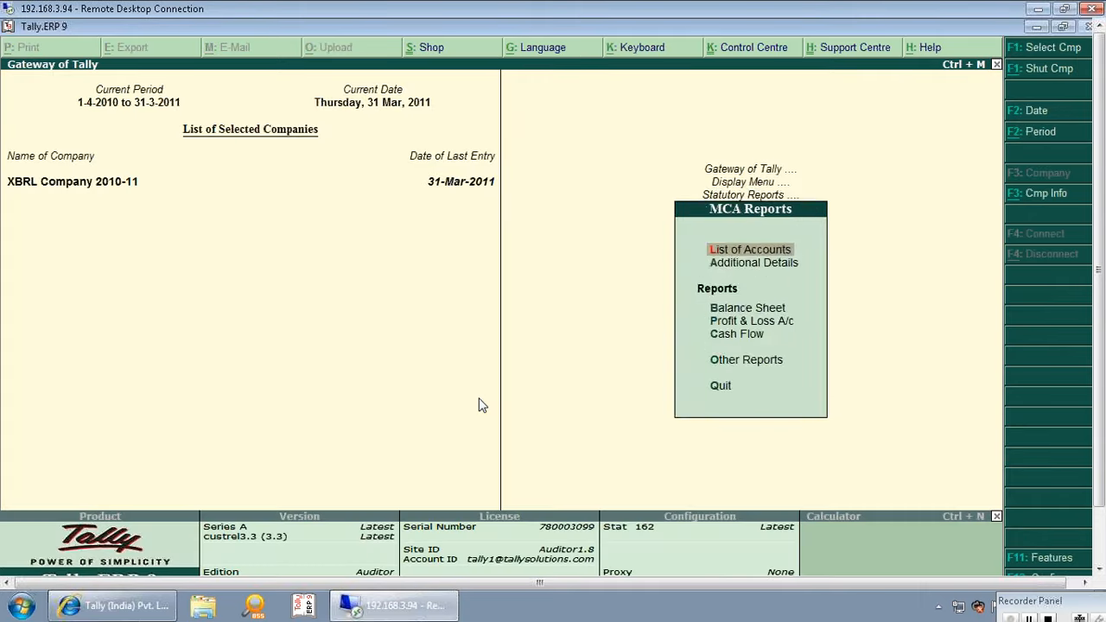
pyautogui.press('Escape')
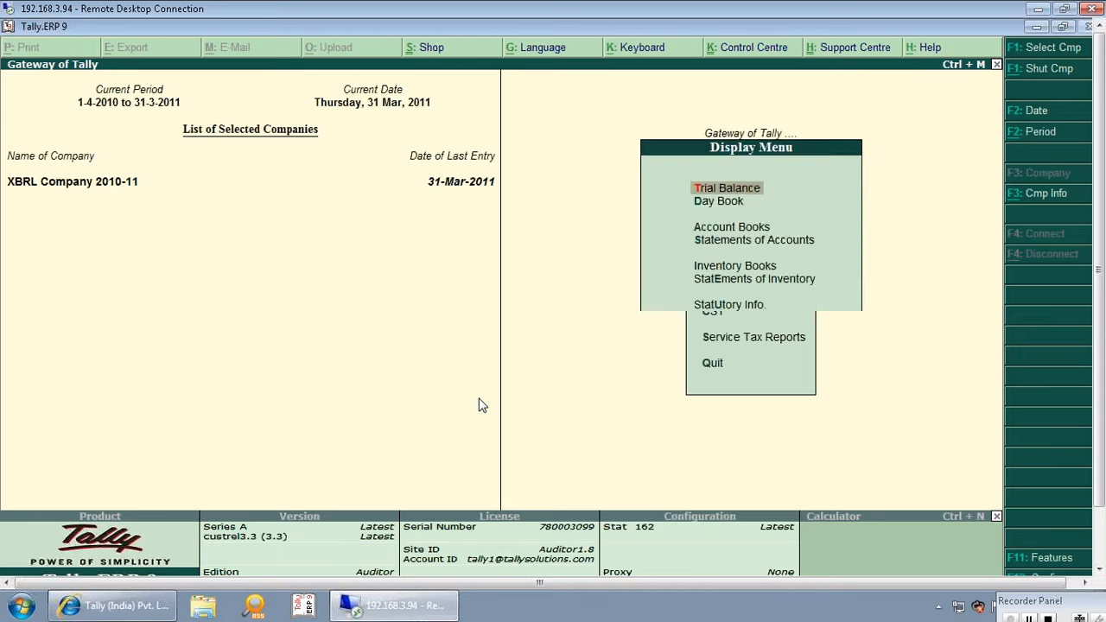
pyautogui.press('Escape')
pyautogui.press('Down')
pyautogui.press('Return')
pyautogui.press('Down')
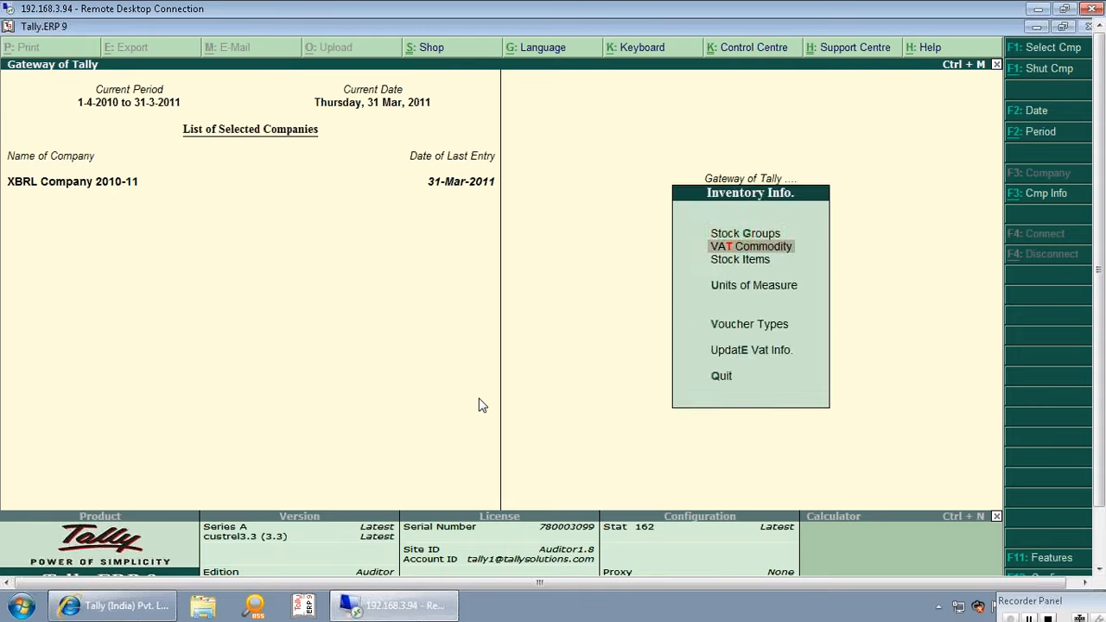
pyautogui.press('Down')
pyautogui.press('Return')
pyautogui.press('Down')
pyautogui.press('Down')
pyautogui.press('Return')
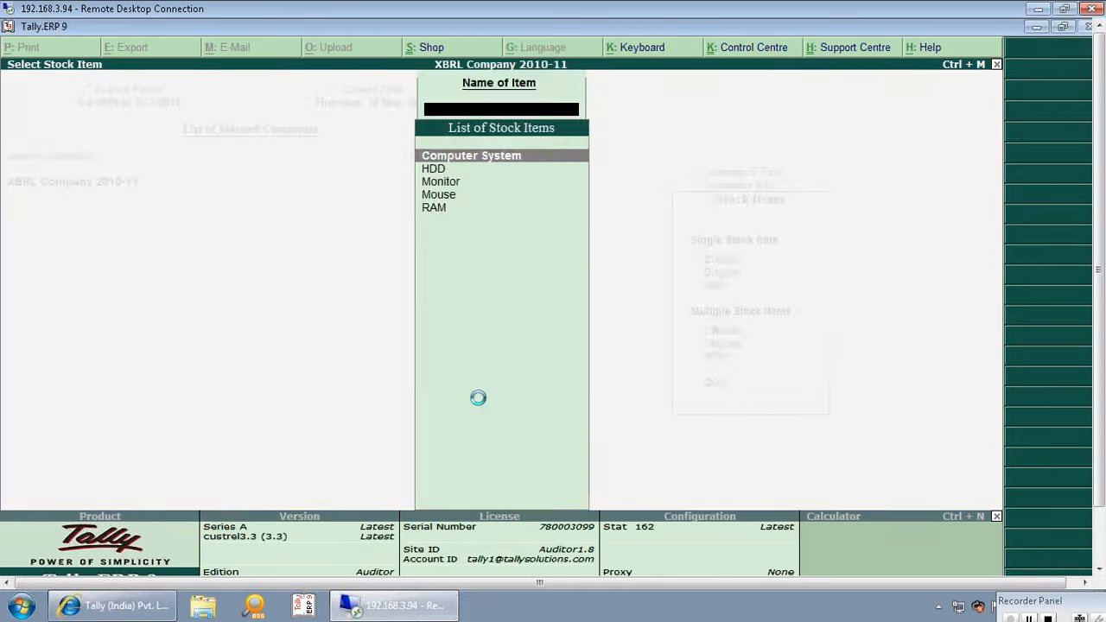
# - View the Nature of the Item options of the stock item Computer System, and return to the Gateway of Tally without saving
pyautogui.press('Return')
pyautogui.press('Return')
pyautogui.press('Return')
pyautogui.press('Return')
pyautogui.press('Return')
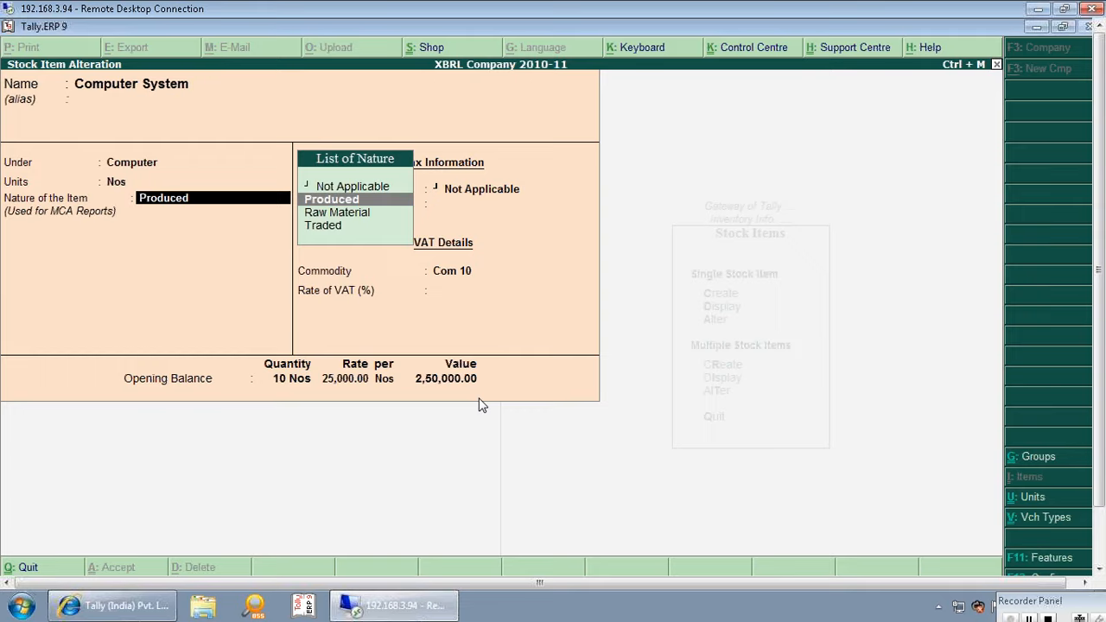
pyautogui.press('Escape')
pyautogui.press('Escape')
pyautogui.press('Escape')
pyautogui.press('Escape')
pyautogui.press('Escape')
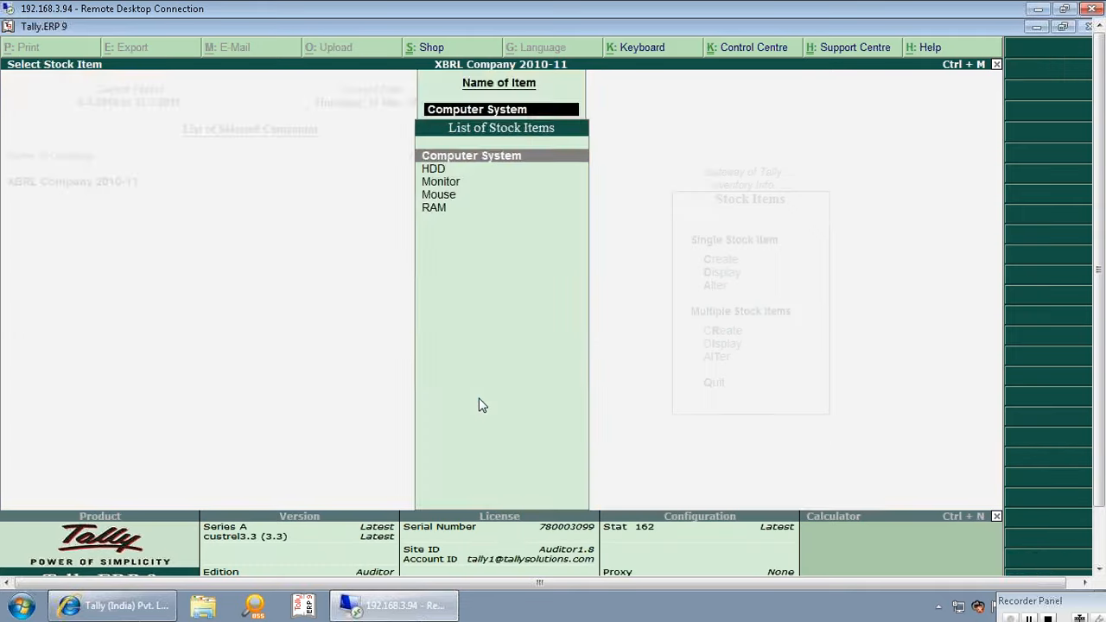
pyautogui.press('Escape')
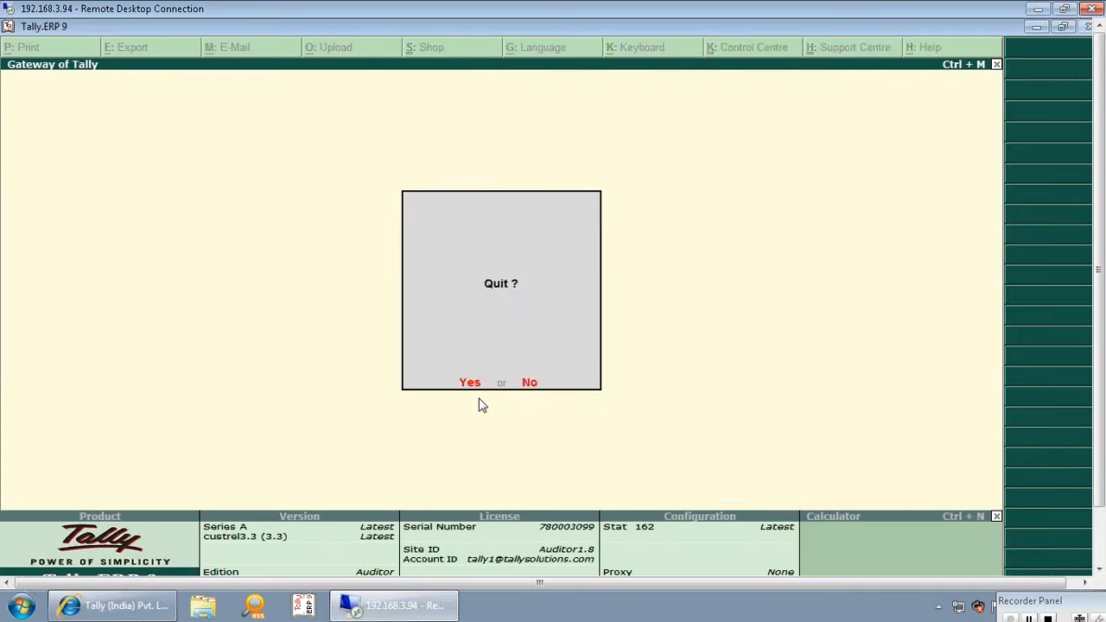
pyautogui.press('Escape')
# - View the Product and Services report under the MCA Other Reports, and return to the MCA Reports list
pyautogui.press('d')
pyautogui.press('u')
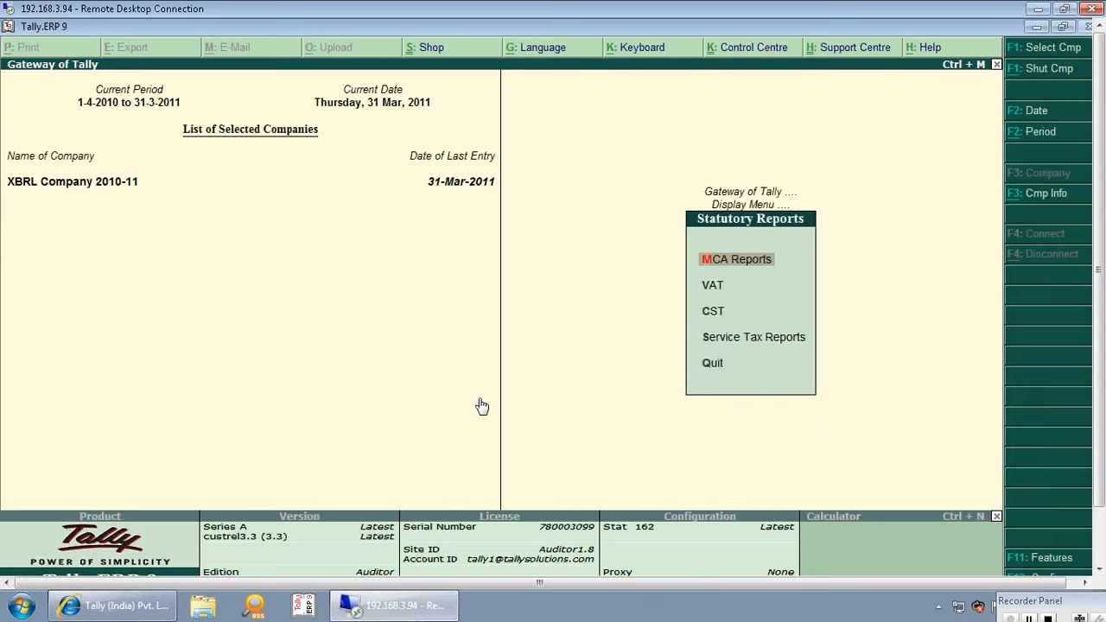
pyautogui.press('m')
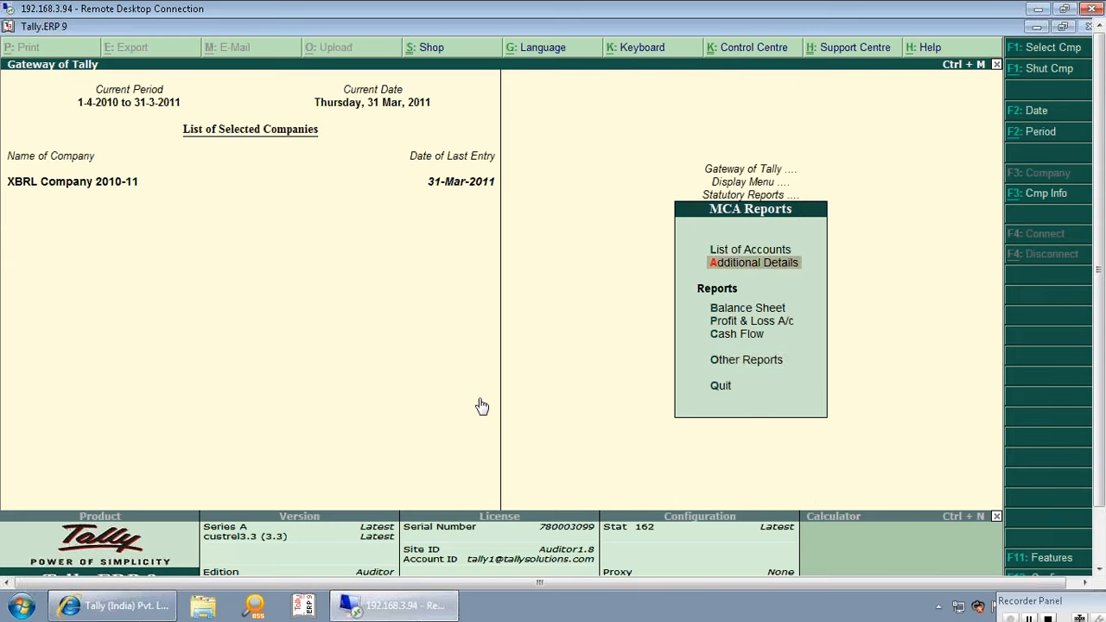
pyautogui.press('Down')
pyautogui.press('Down')
pyautogui.press('Down')
pyautogui.press('Down')
pyautogui.press('Return')
pyautogui.press('Down')
pyautogui.press('Down')
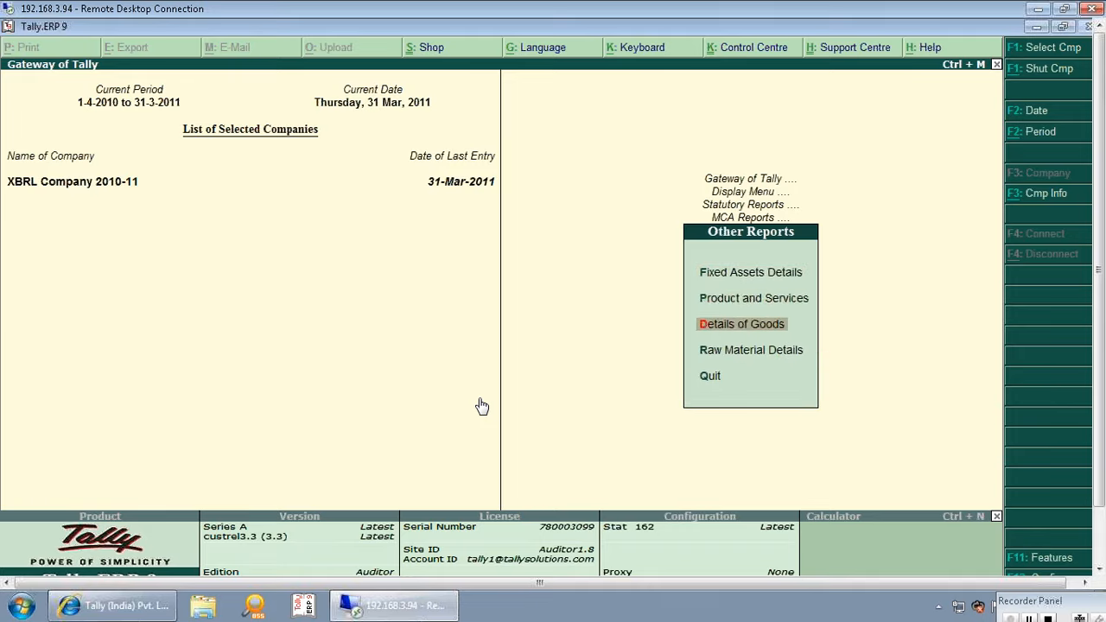
pyautogui.press('Up')
pyautogui.press('Return')
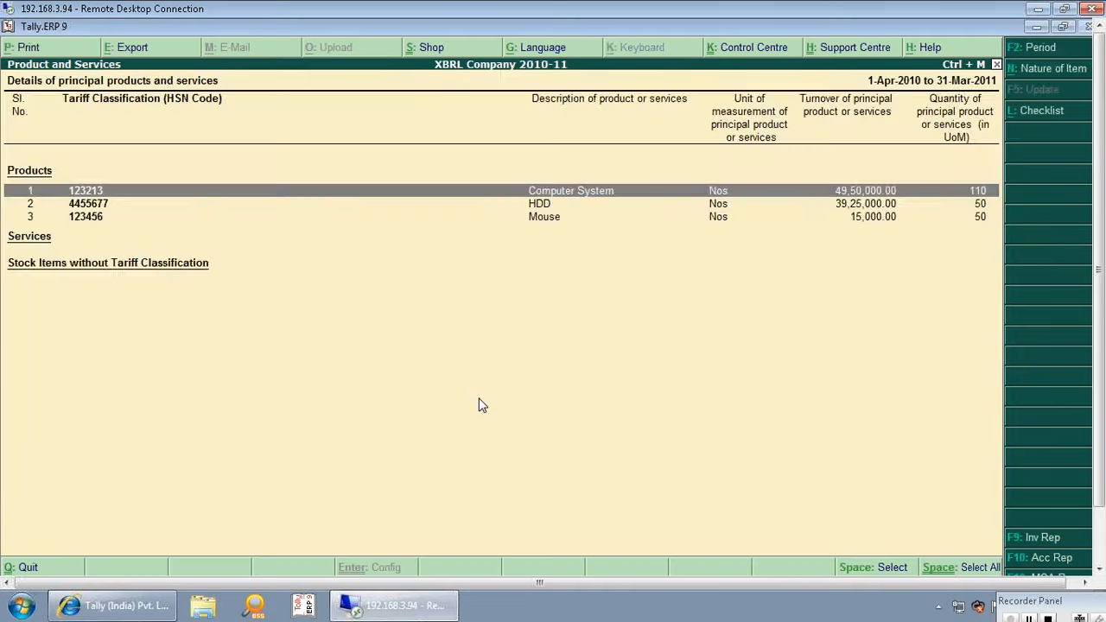
pyautogui.press('Escape')
pyautogui.press('Escape')
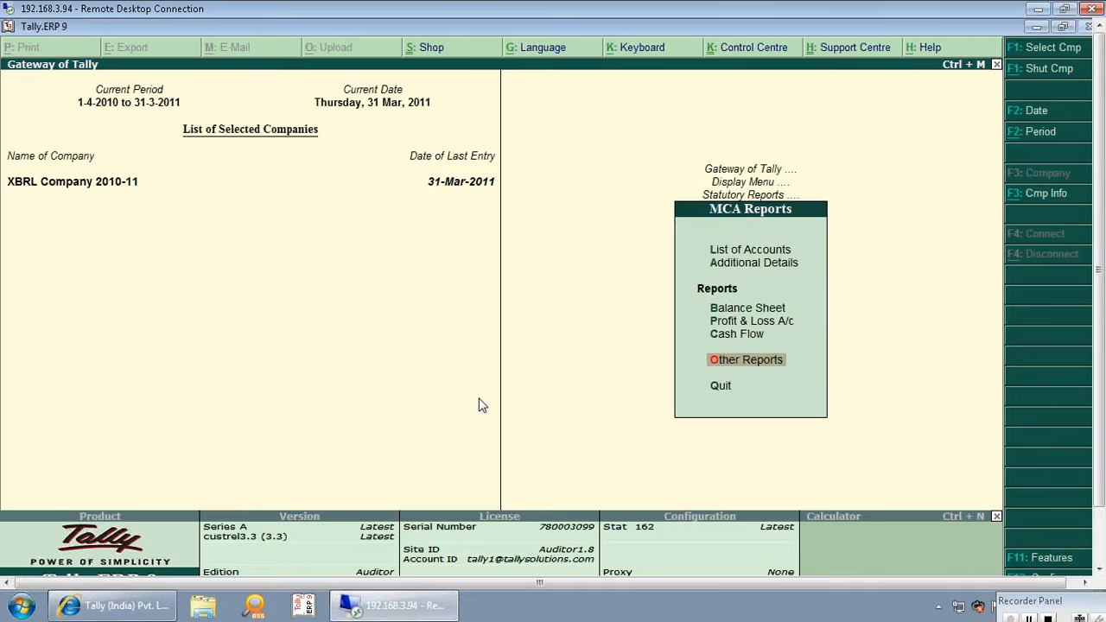
# - View the Details of Goods report under Other Reports, and close it
pyautogui.press('Return')
pyautogui.press('Down')
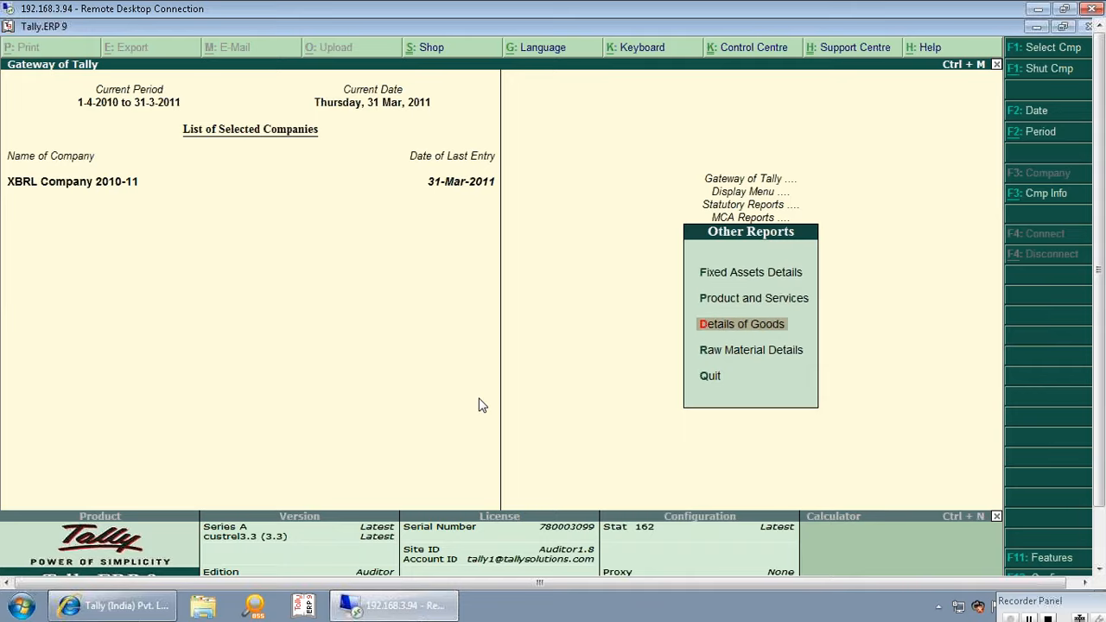
pyautogui.press('Return')
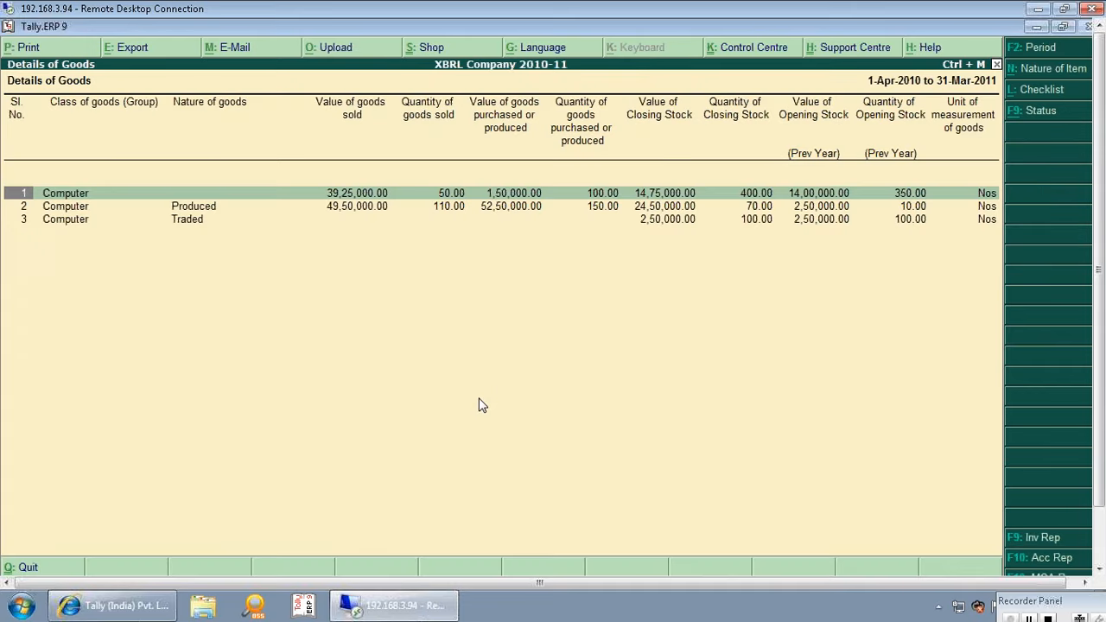
pyautogui.press('Escape')
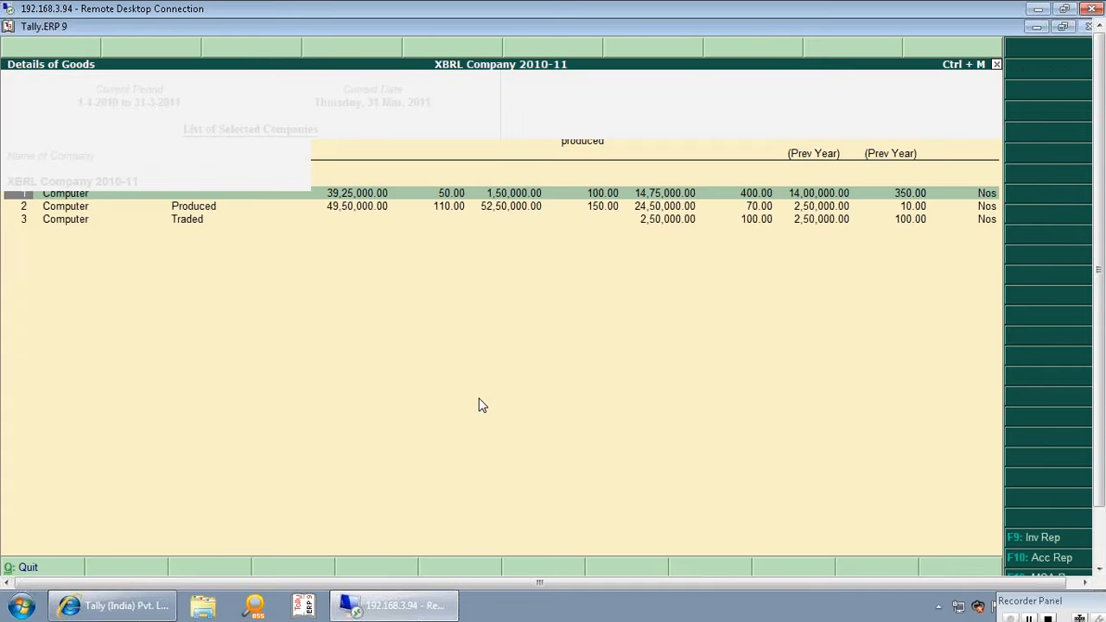
# - View the Raw Material Details report, and return to the MCA Reports list
pyautogui.press('Down')
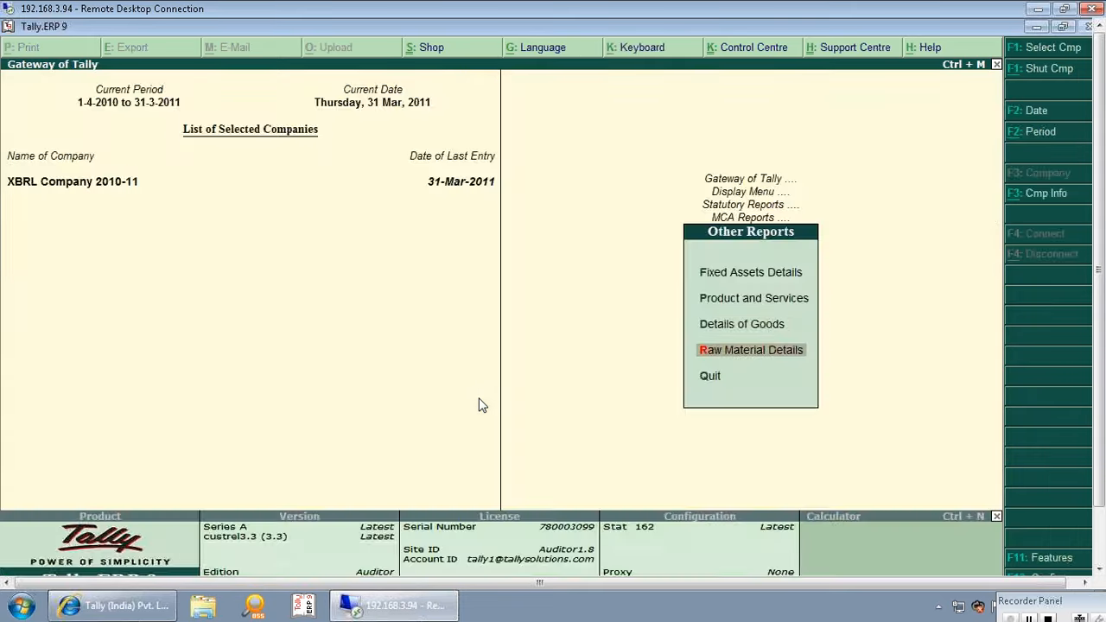
pyautogui.press('Return')
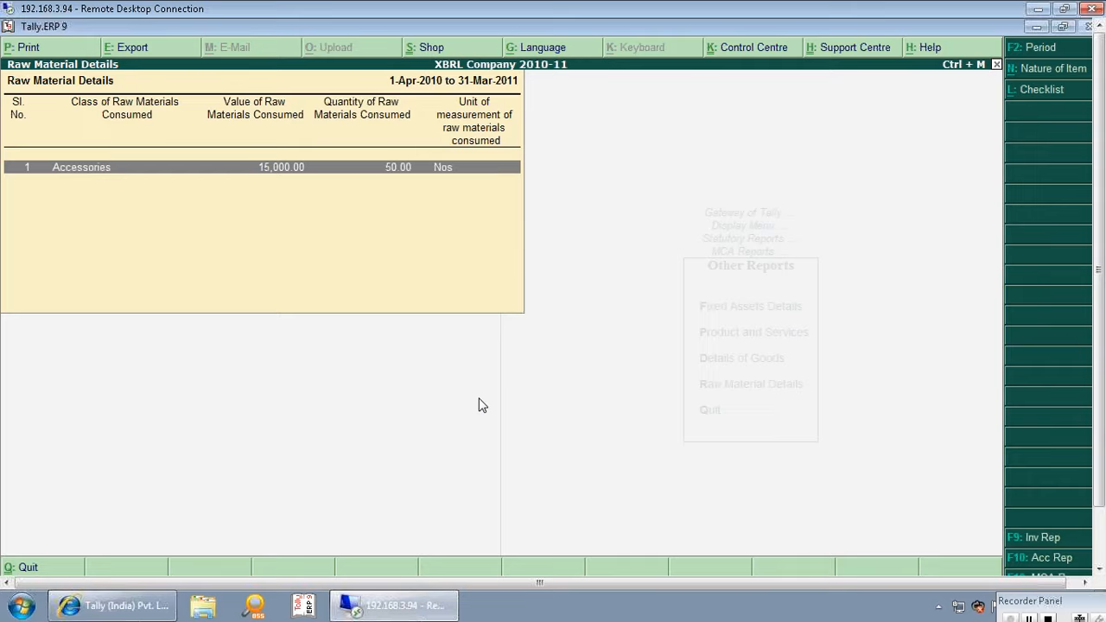
pyautogui.press('Escape')
pyautogui.press('Escape')
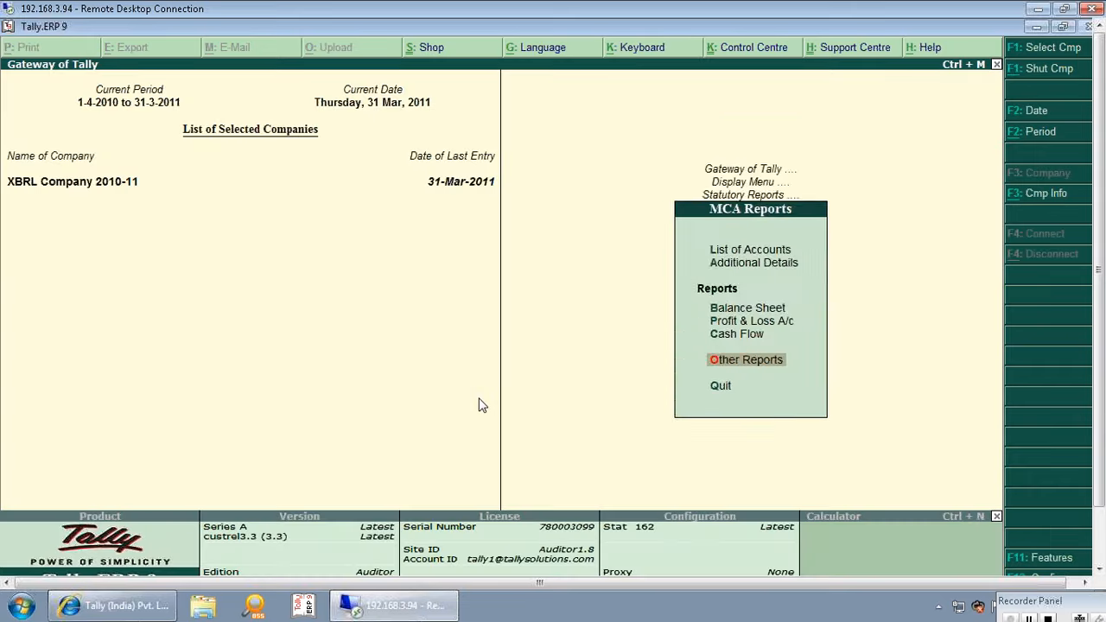
# - Reopen the MCA Other Reports, view the Fixed Assets Details report briefly, and close it
pyautogui.press('Escape')
pyautogui.press('Return')
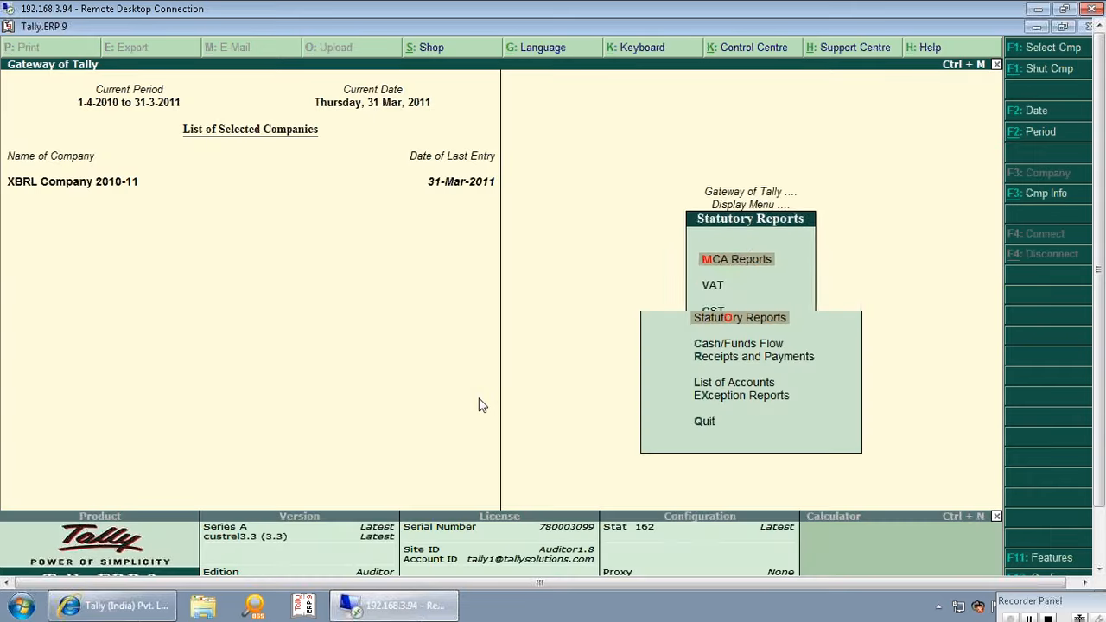
pyautogui.press('Return')
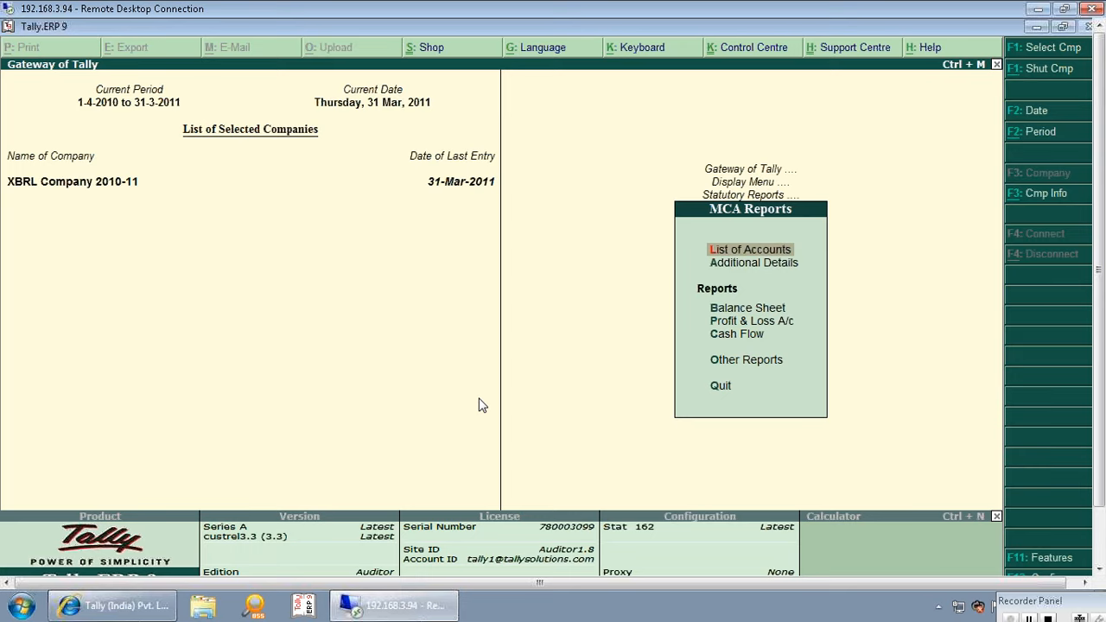
pyautogui.press('Down')
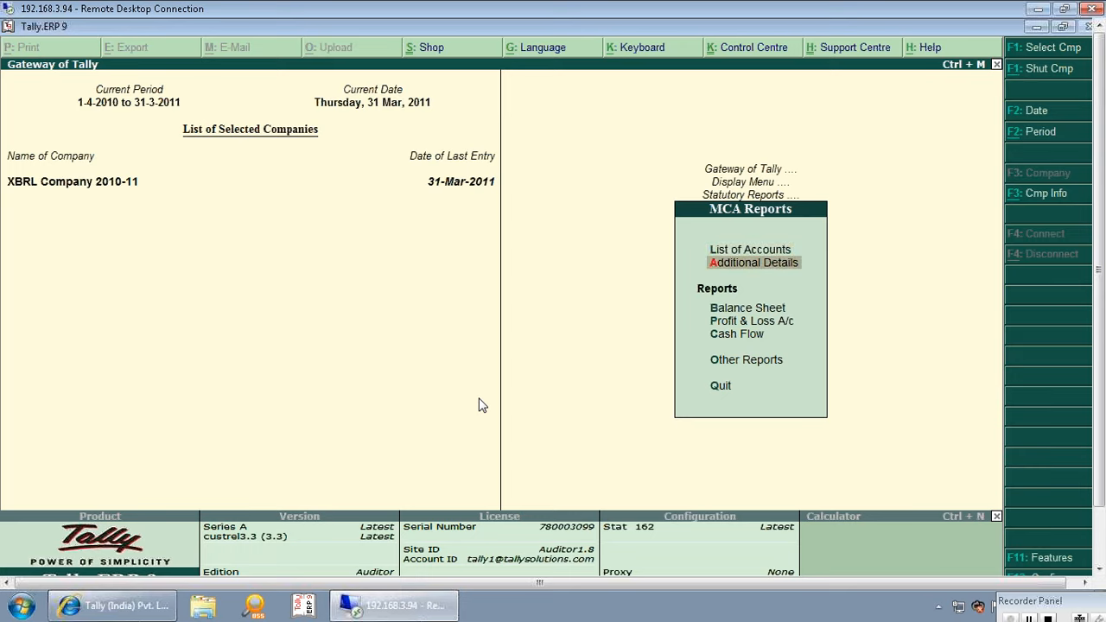
pyautogui.press('Down')
pyautogui.press('Down')
pyautogui.press('Down')
pyautogui.press('Down')
pyautogui.press('Return')
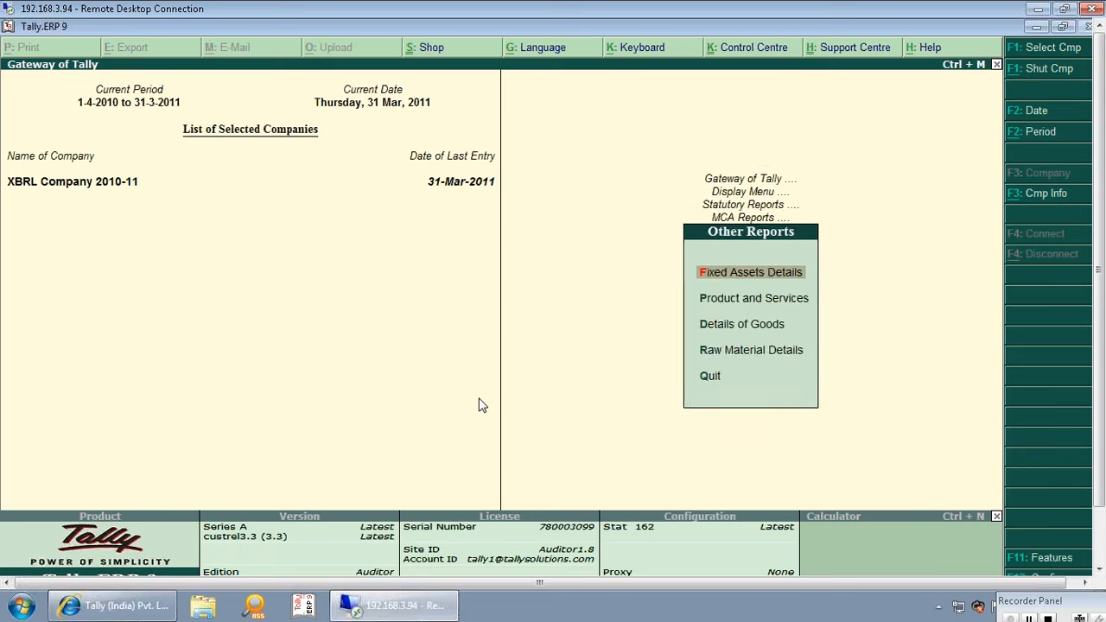
pyautogui.press('Return')
pyautogui.press('Escape')
pyautogui.press('Escape')
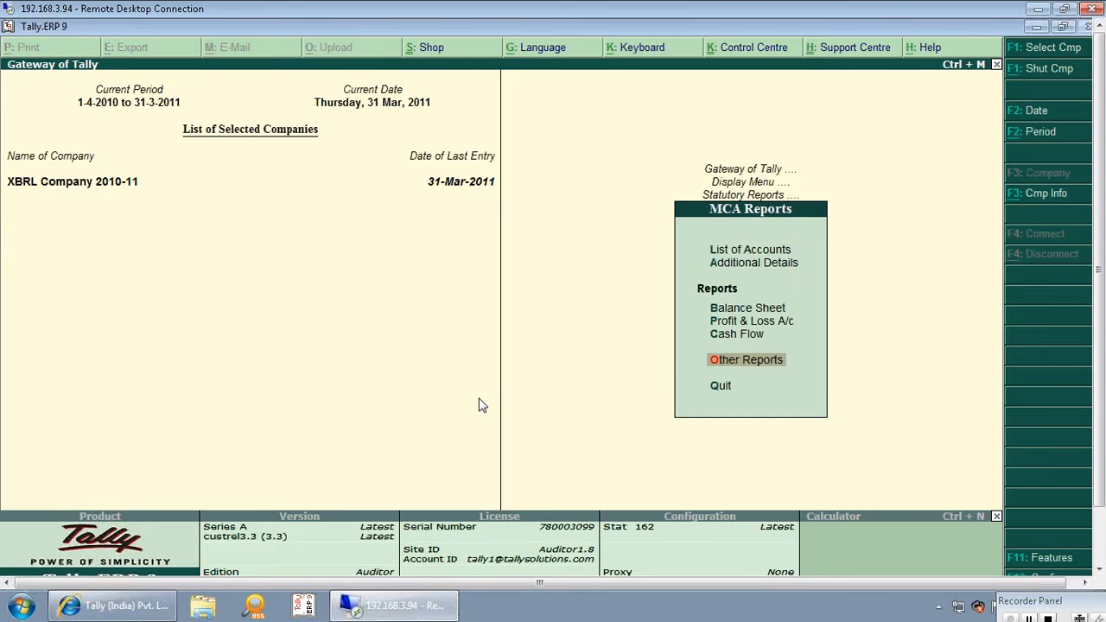
# - Return to the Gateway of Tally and open the Additional Details list of the MCA Reports
pyautogui.press('Escape')
pyautogui.press('Escape')
pyautogui.press('Escape')
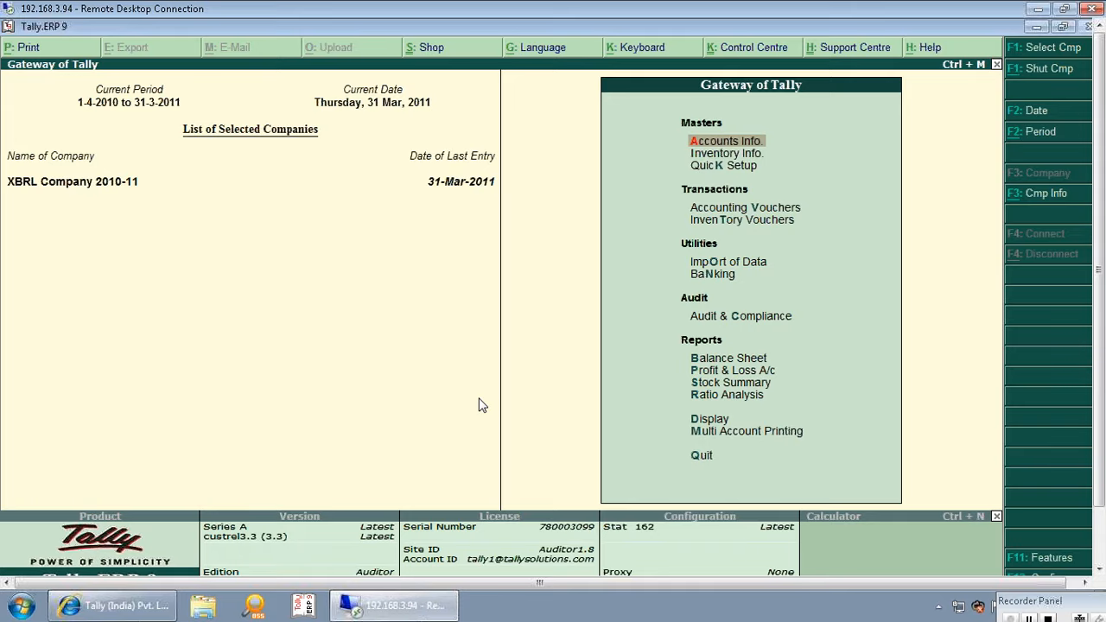
pyautogui.press('d')
pyautogui.press('Return')
pyautogui.press('Return')
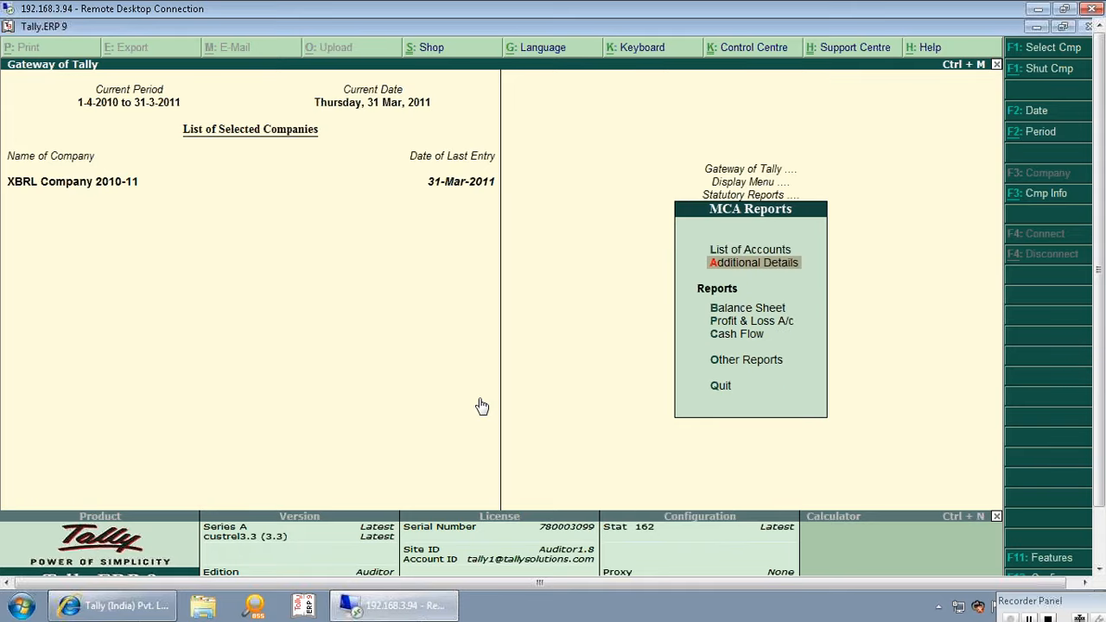
pyautogui.press('Return')
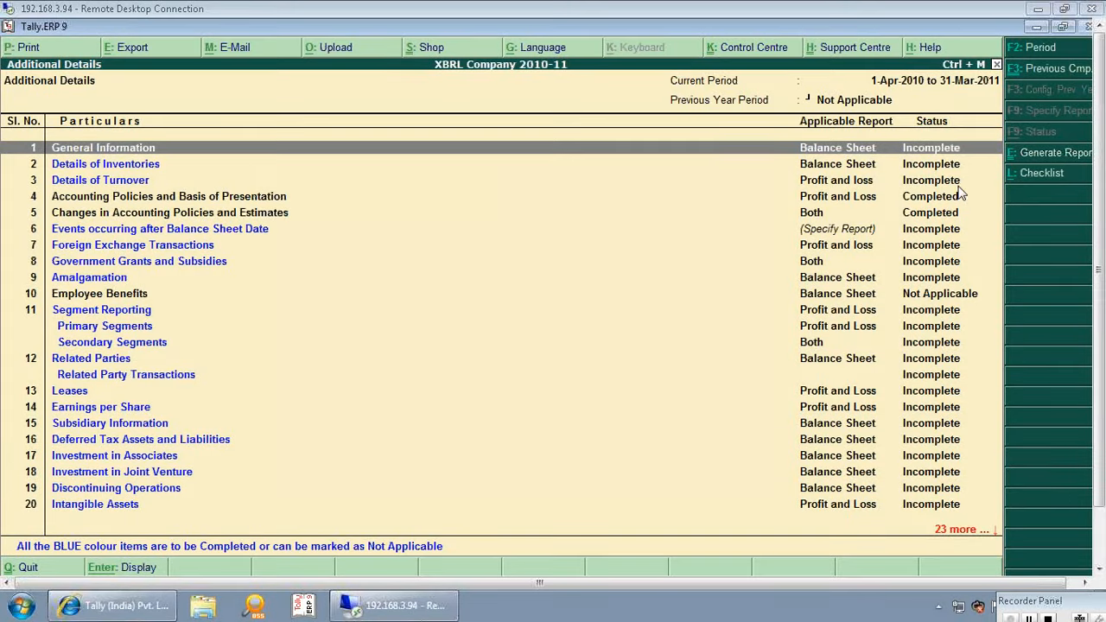
# - Set the status of Segment Reporting in the Additional Details list to Not Applicable
pyautogui.press('Down')
pyautogui.press('Down')
pyautogui.press('Down')
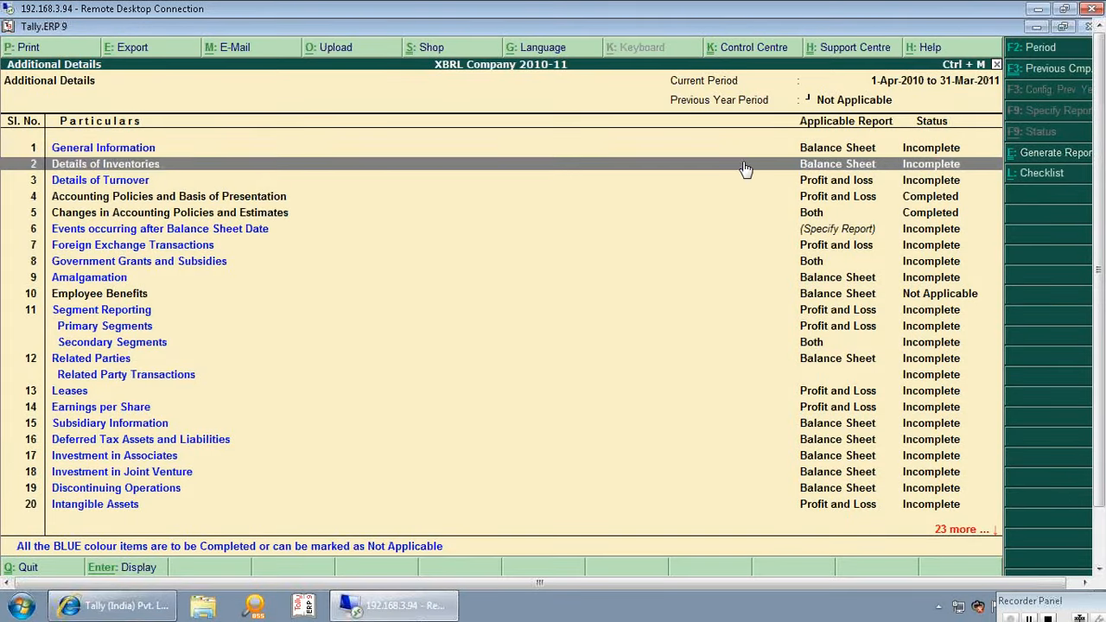
pyautogui.press('Down')
pyautogui.press('Down')
pyautogui.press('Down')
pyautogui.press('Down')
pyautogui.press('Down')
pyautogui.press('Down')
pyautogui.press('Down')
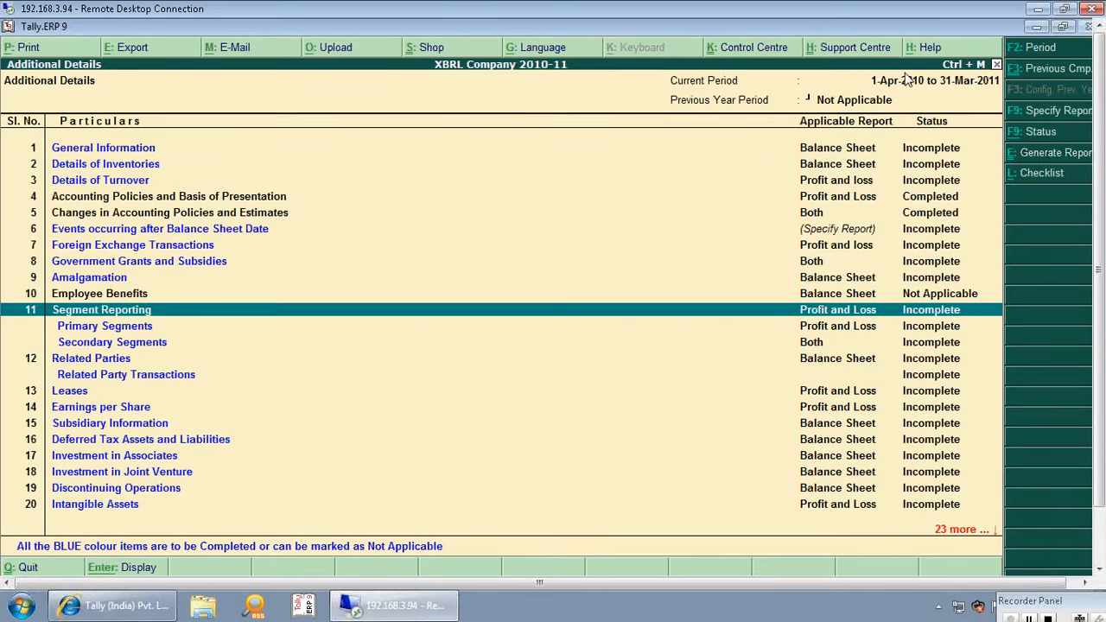
pyautogui.click(1033, 130)
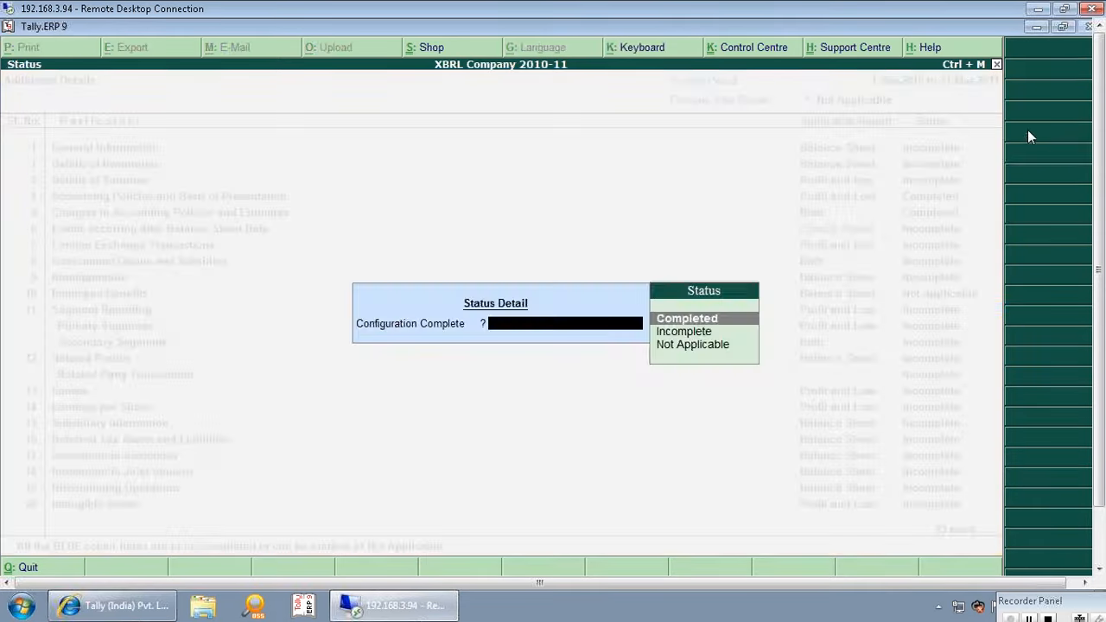
pyautogui.press('Down')
pyautogui.press('Down')
pyautogui.press('Return')
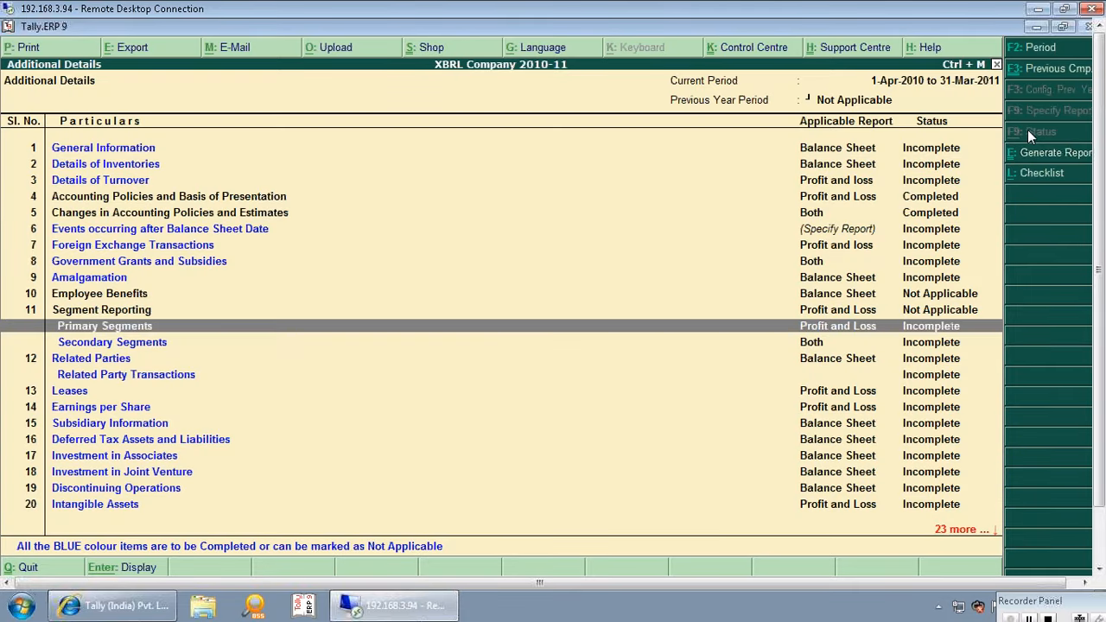
# - Change the Segment Reporting status back to Incomplete, and finally mark it as Completed
pyautogui.press('Up')
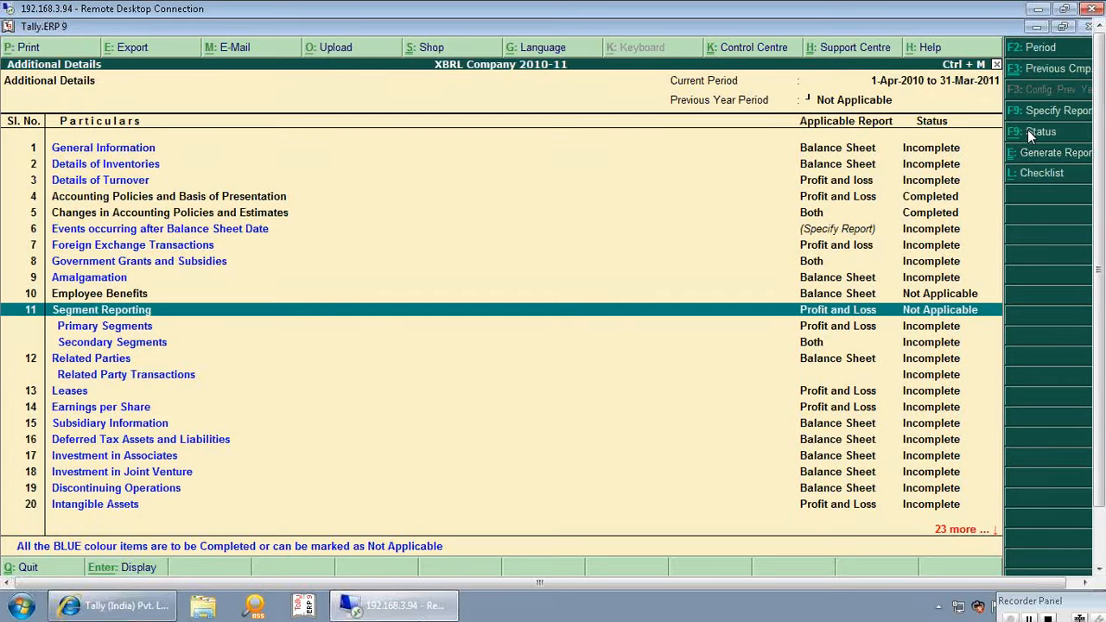
pyautogui.click(1027, 134)
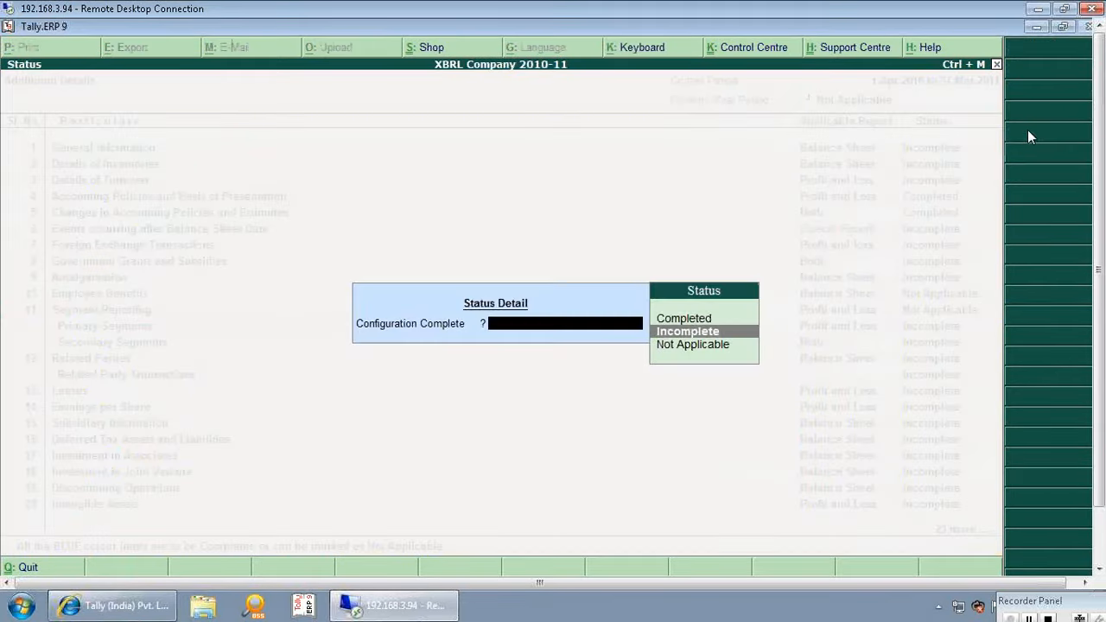
pyautogui.press('Return')
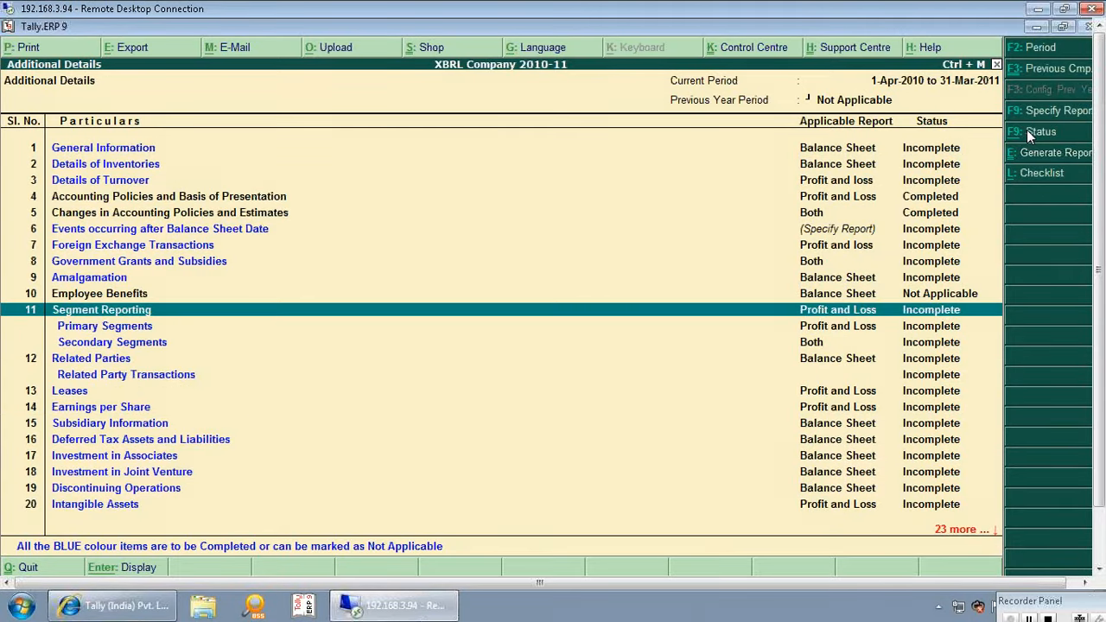
pyautogui.click(1027, 131)
pyautogui.press('Return')
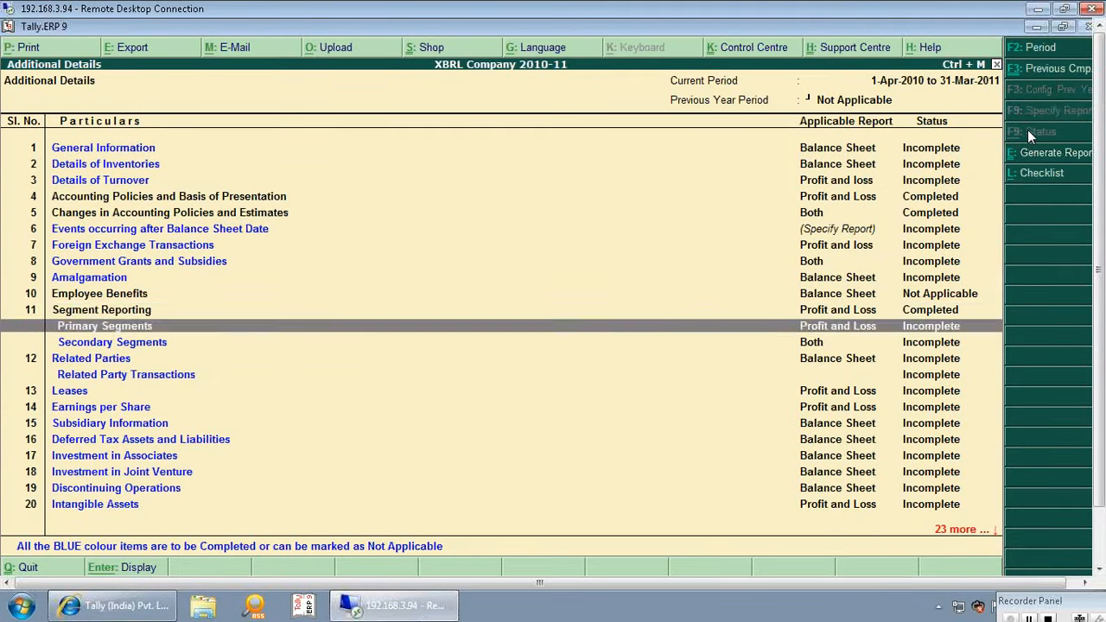
# - Specify Profit and loss as the applicable report for Segment Reporting, after going through the Balance Sheet and Both options
pyautogui.press('Up')
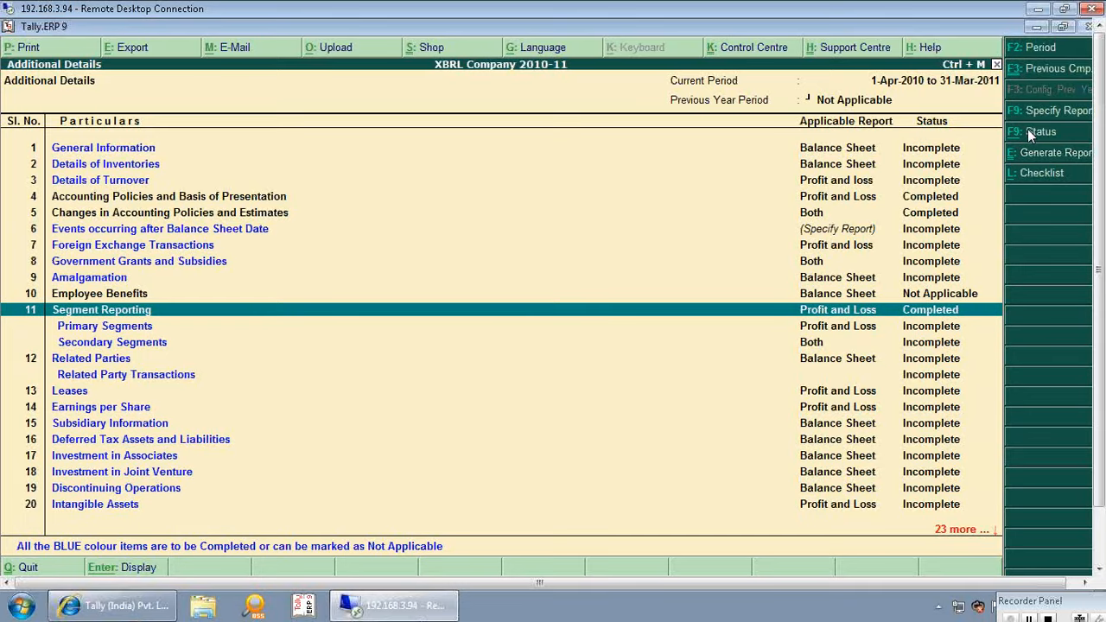
pyautogui.click(1041, 114)
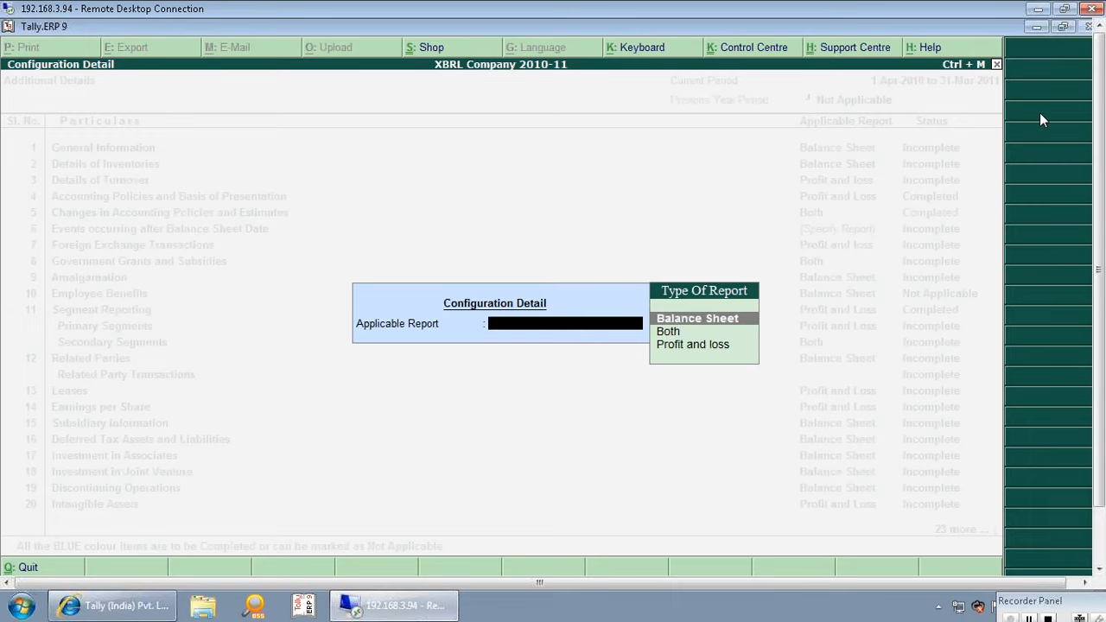
pyautogui.press('Down')
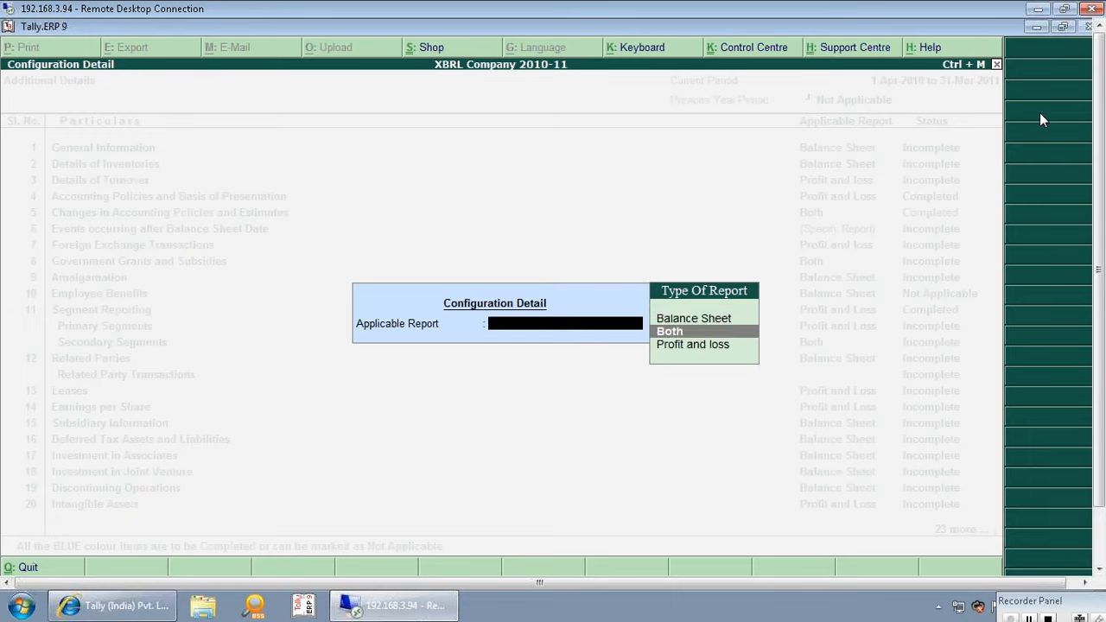
pyautogui.press('Down')
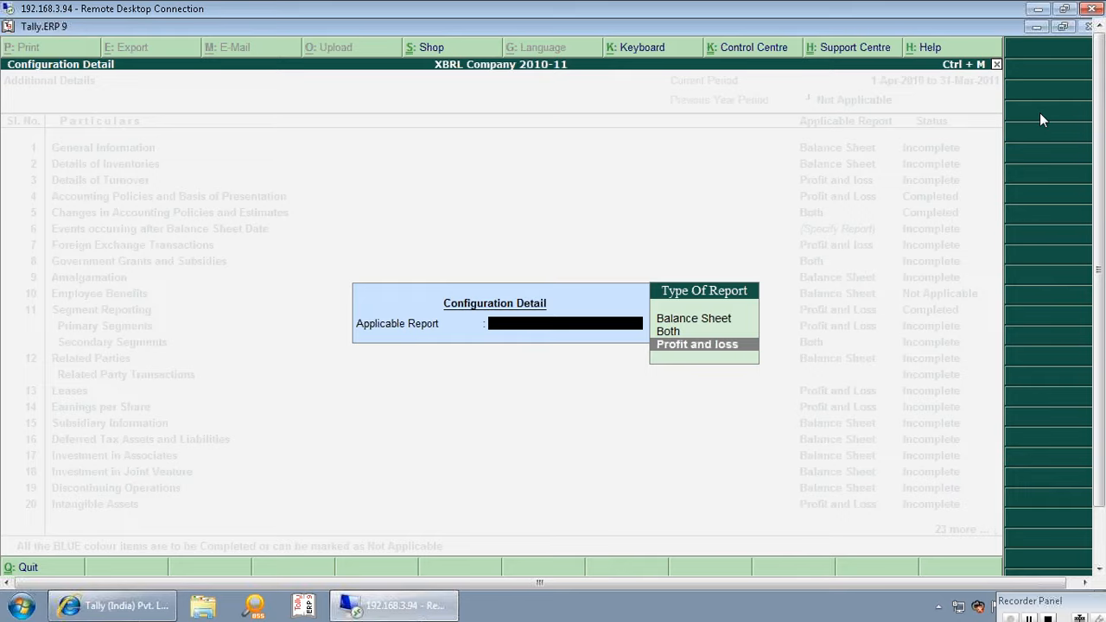
pyautogui.press('Return')
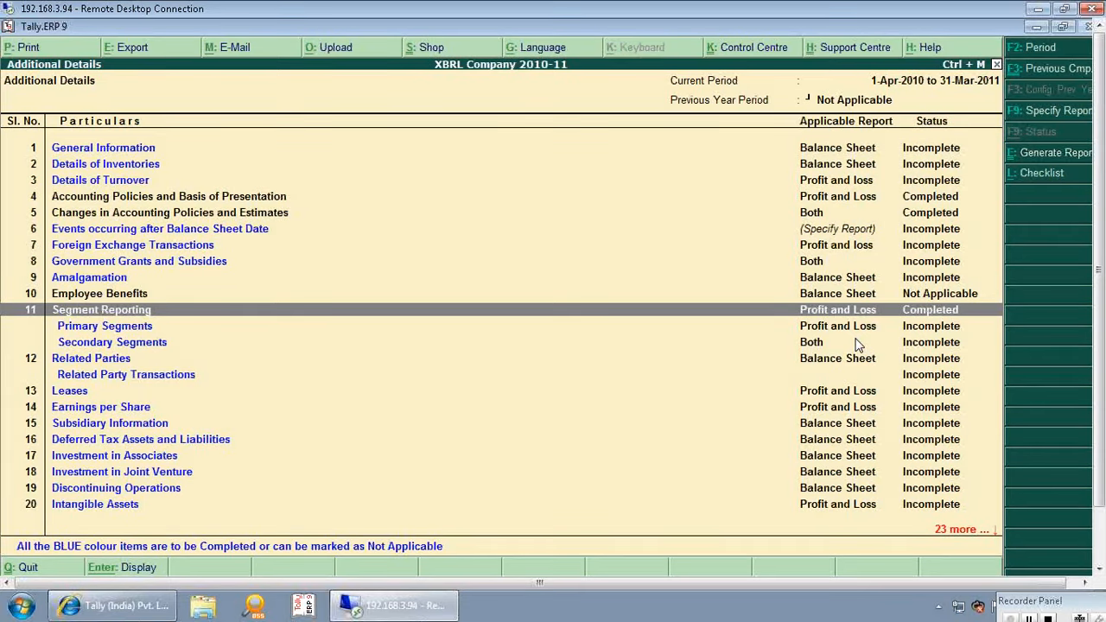
# - Look through the Additional Details list from General Information down to Details of Managers Signing Balance Sheet, checking applicable reports and statuses
pyautogui.press('Up')
pyautogui.press('Up')
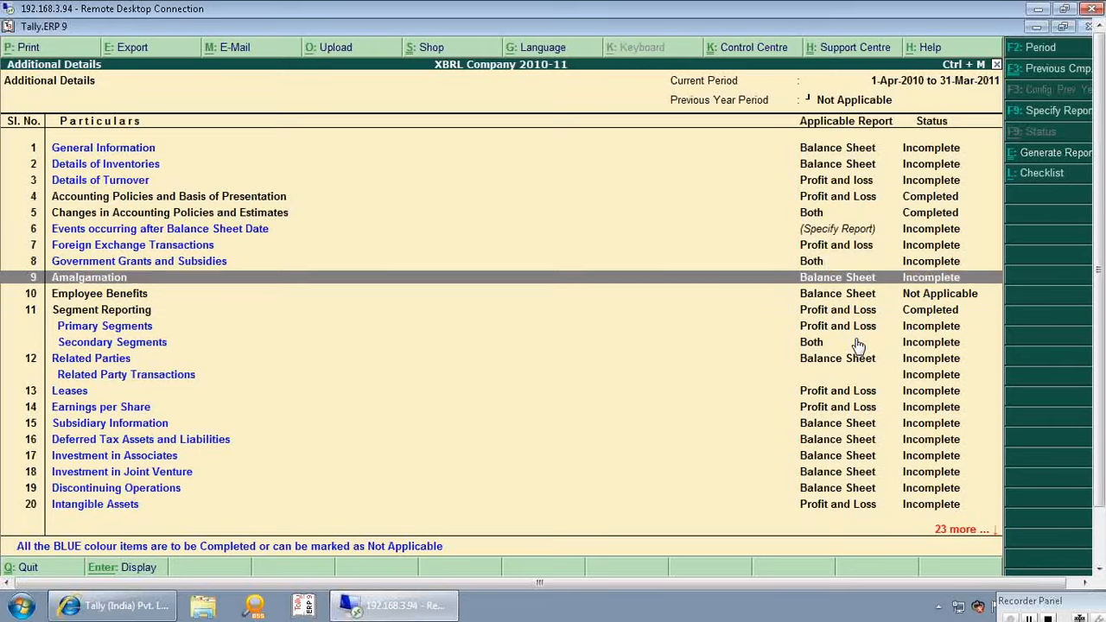
pyautogui.press('Home')
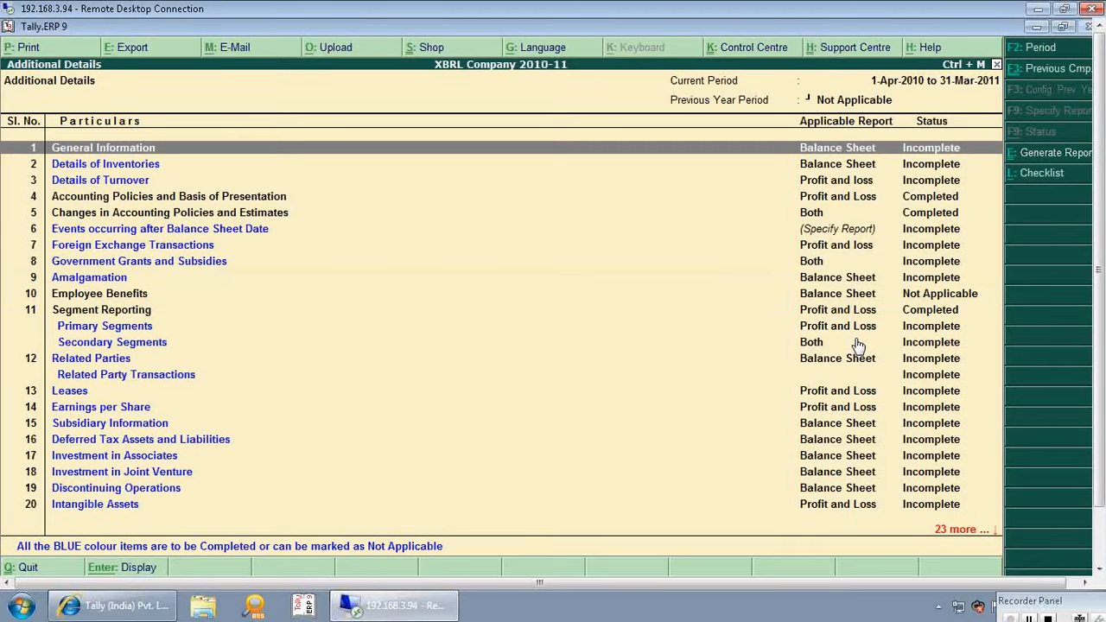
pyautogui.press('Down')
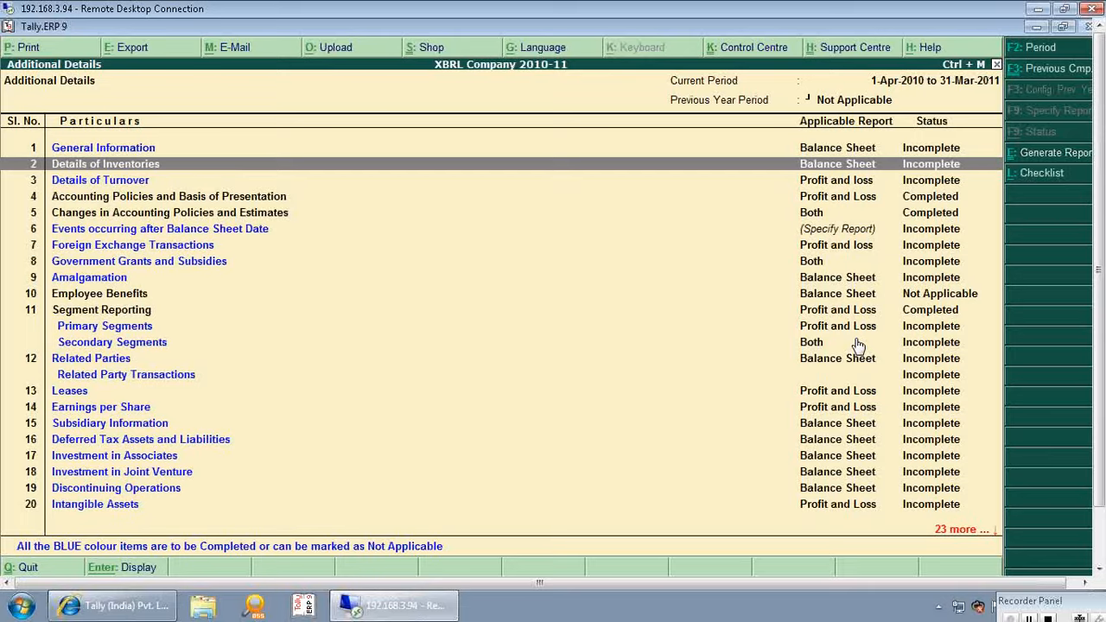
pyautogui.press('Down')
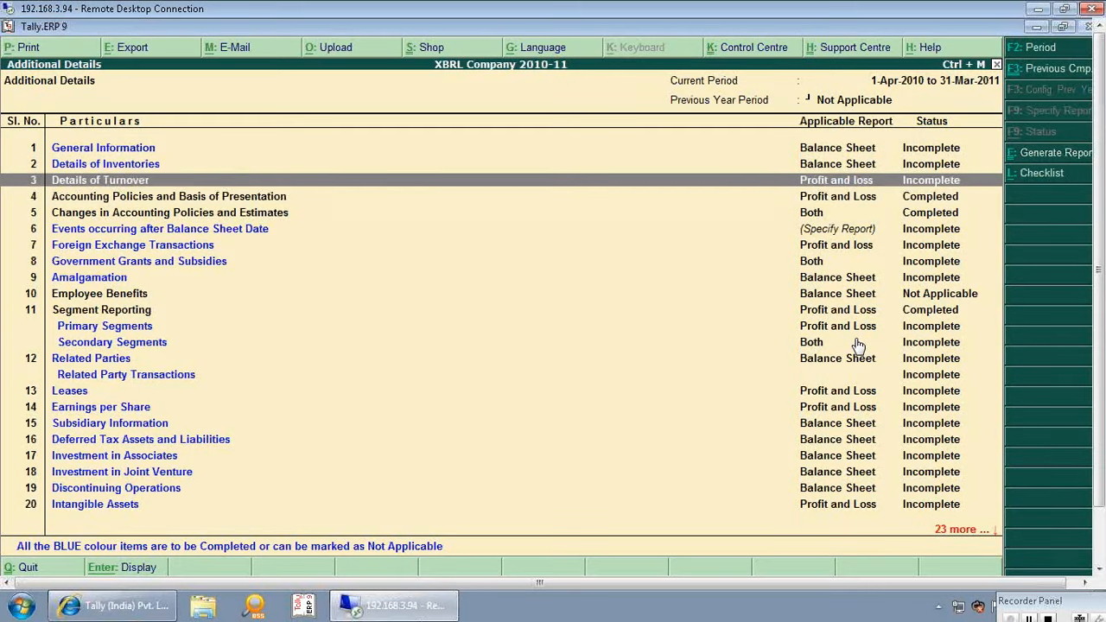
pyautogui.press('Down')
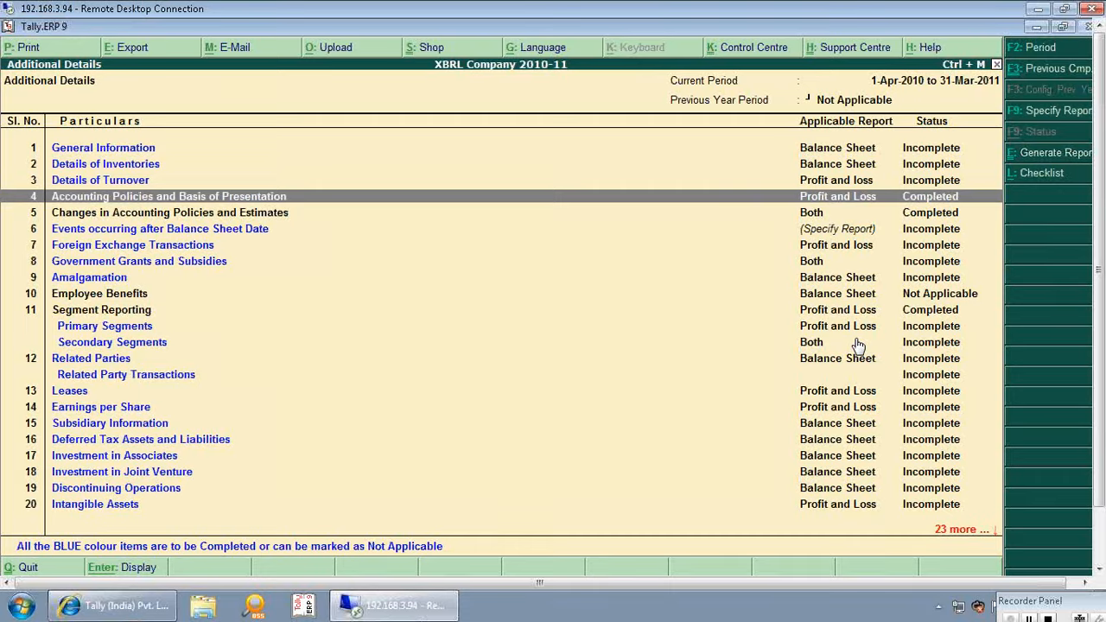
pyautogui.press('Down')
pyautogui.press('Down')
pyautogui.press('Down')
pyautogui.press('Down')
pyautogui.press('Down')
pyautogui.press('Down')
pyautogui.press('Down')
pyautogui.press('Down')
pyautogui.press('Down')
pyautogui.press('Down')
pyautogui.press('Down')
pyautogui.press('Down')
pyautogui.press('Down')
pyautogui.press('Down')
pyautogui.press('Down')
pyautogui.press('Down')
pyautogui.press('Down')
pyautogui.press('Down')
pyautogui.press('Down')
pyautogui.press('Down')
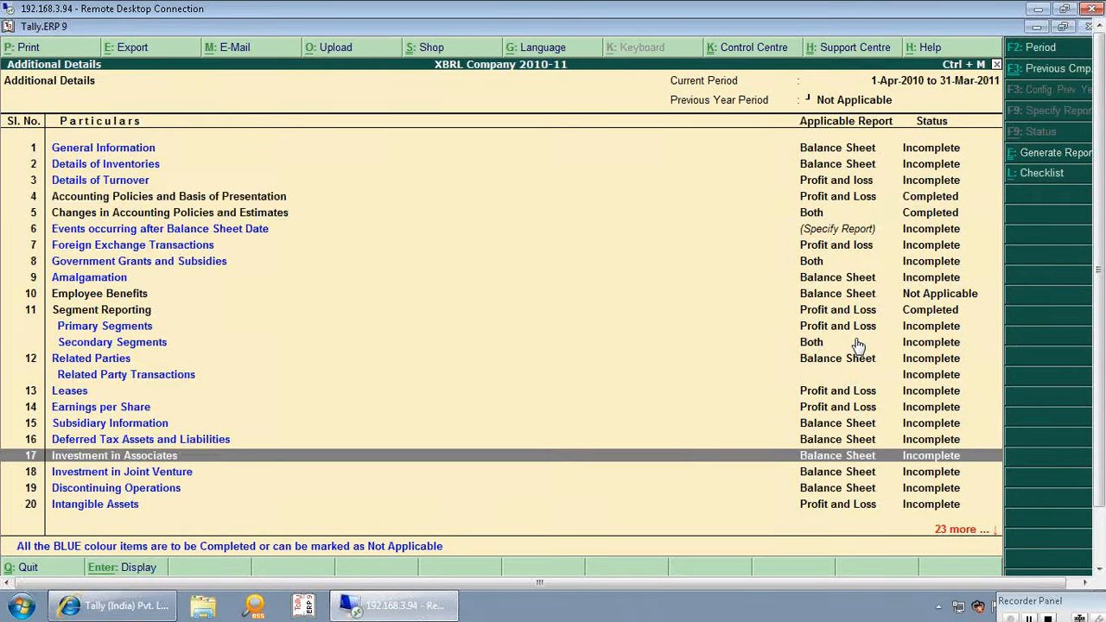
pyautogui.press('Down')
pyautogui.press('Down')
pyautogui.press('Down')
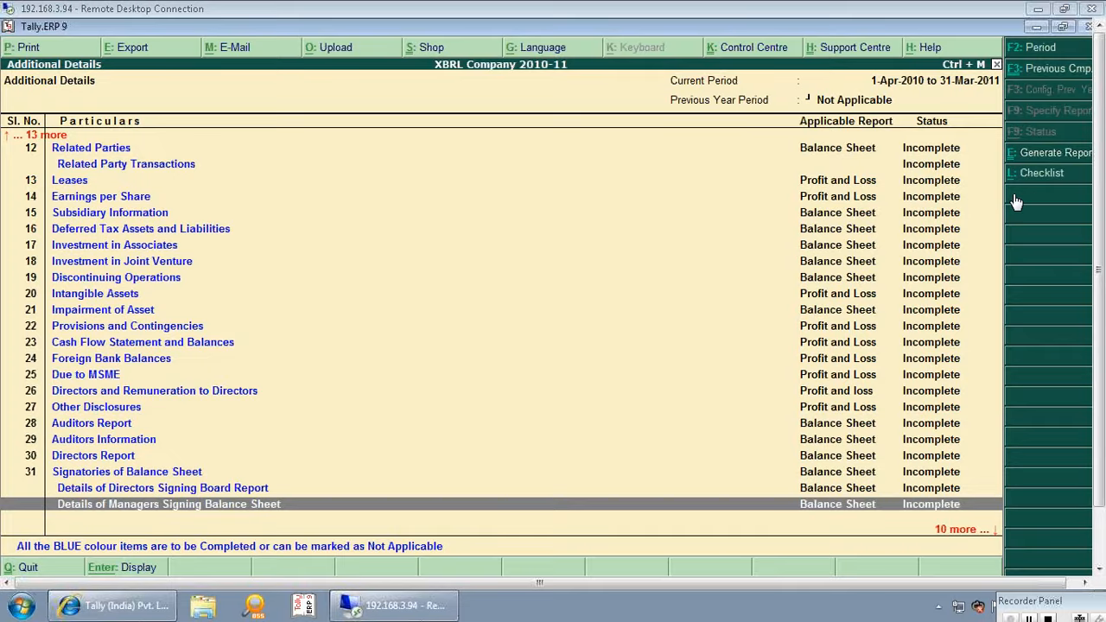
# - Close Additional Details, go to the List of Accounts, and open the Check List for Generation of Reports
pyautogui.press('Escape')
pyautogui.click(742, 249)
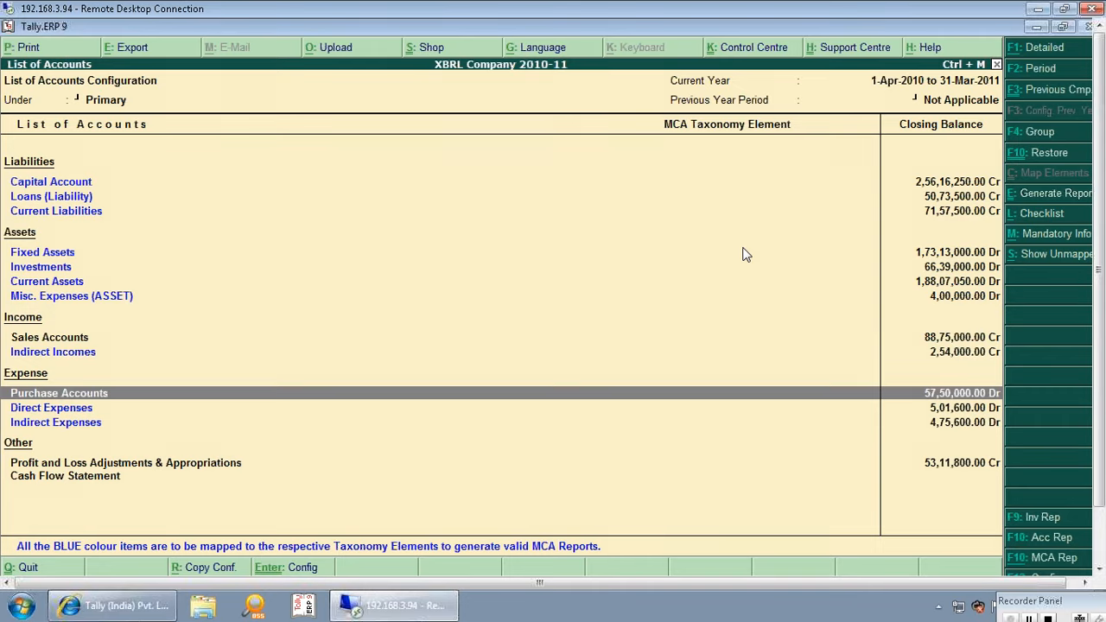
pyautogui.click(1039, 216)
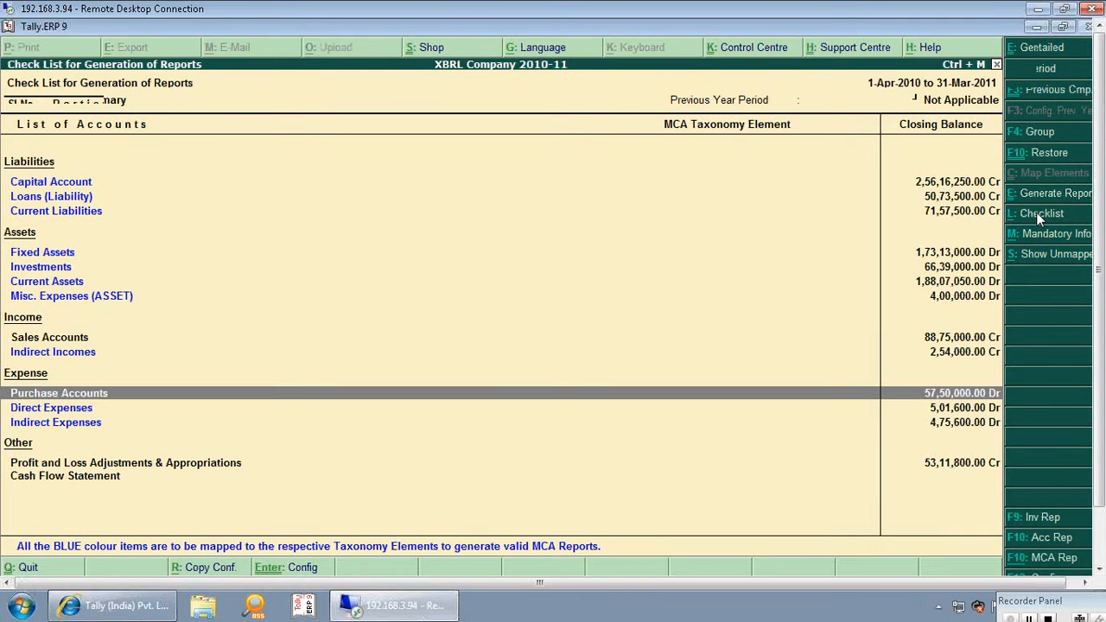
# - Look through the checklist items and their indications for completion, and return to the first item
pyautogui.press('Down')
pyautogui.press('Down')
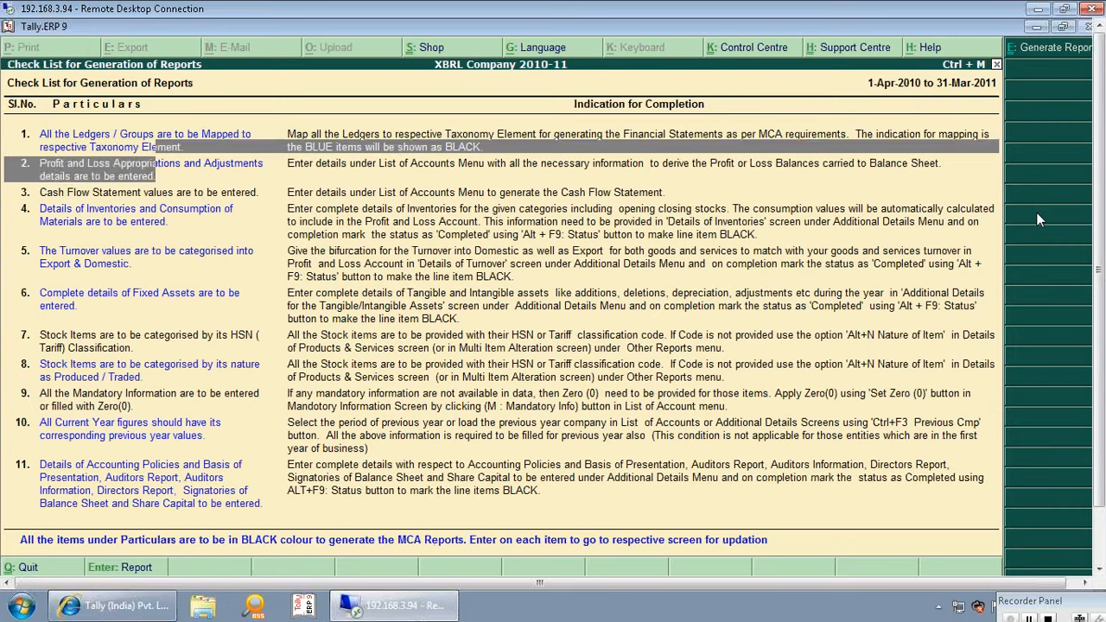
pyautogui.press('End')
pyautogui.press('Up')
pyautogui.press('Up')
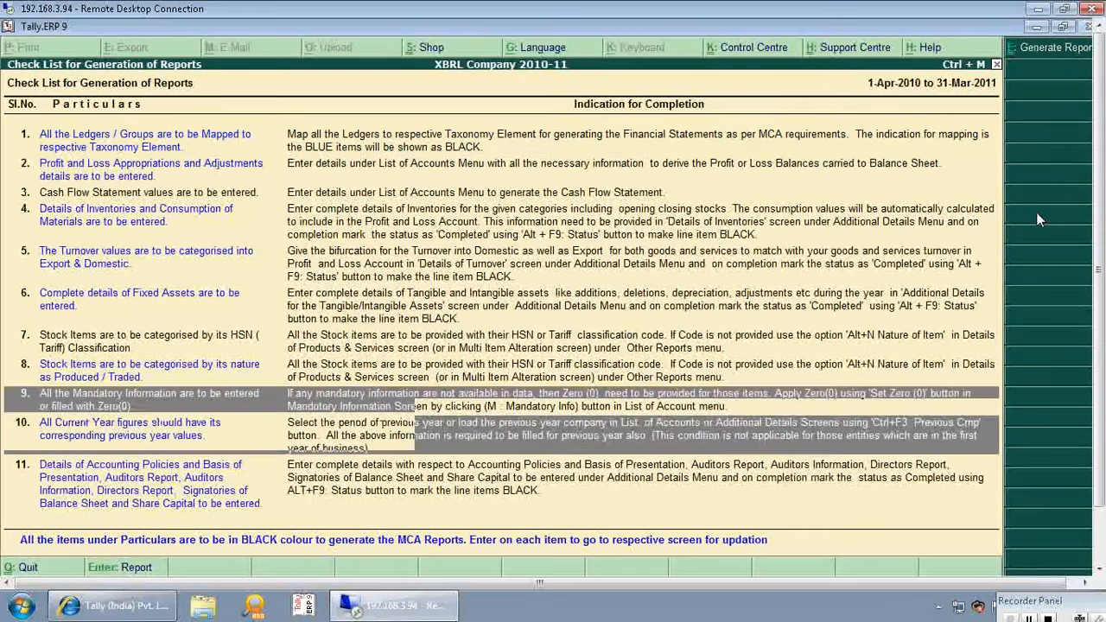
pyautogui.press('Home')
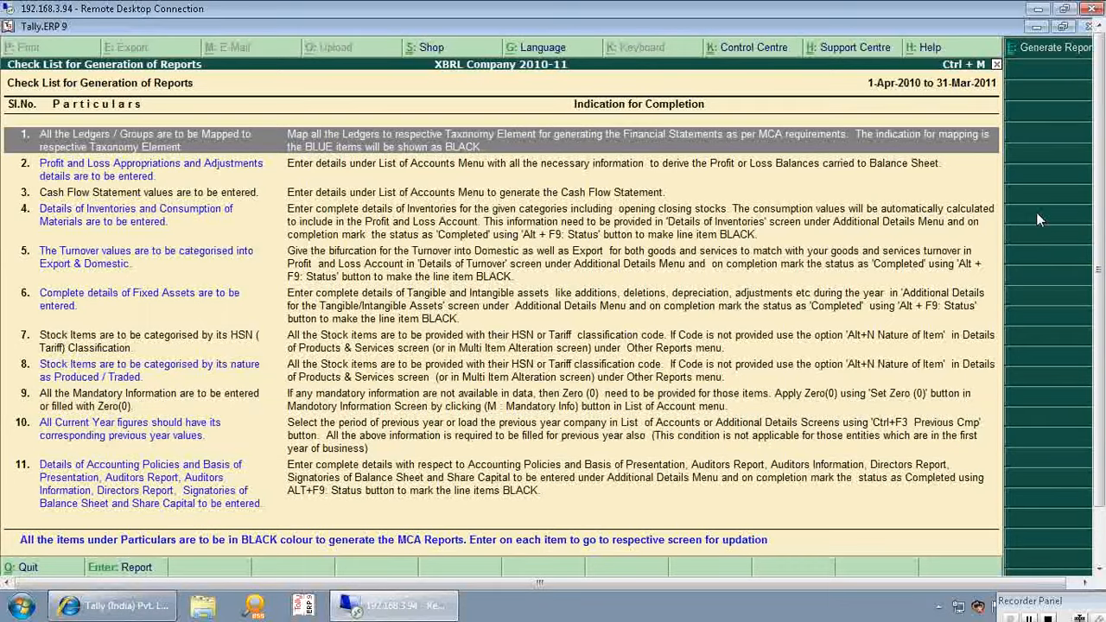
# - Open the List of Accounts from the checklist's ledger and group mapping item, and return to the checklist
pyautogui.press('Return')
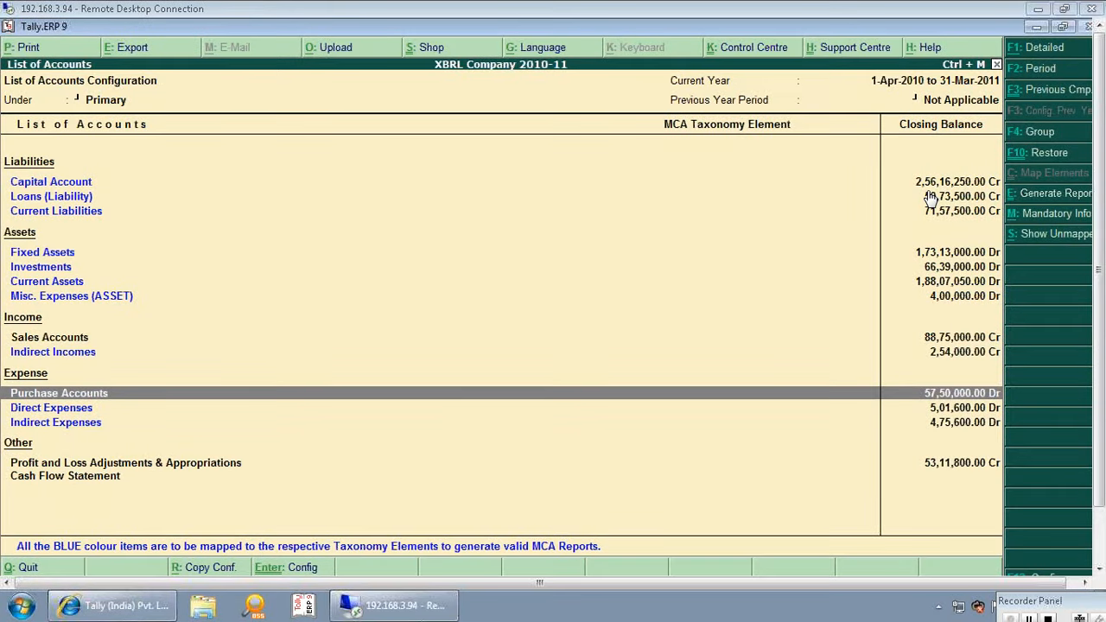
pyautogui.click(727, 241)
pyautogui.hotkey('ctrl', 'e')
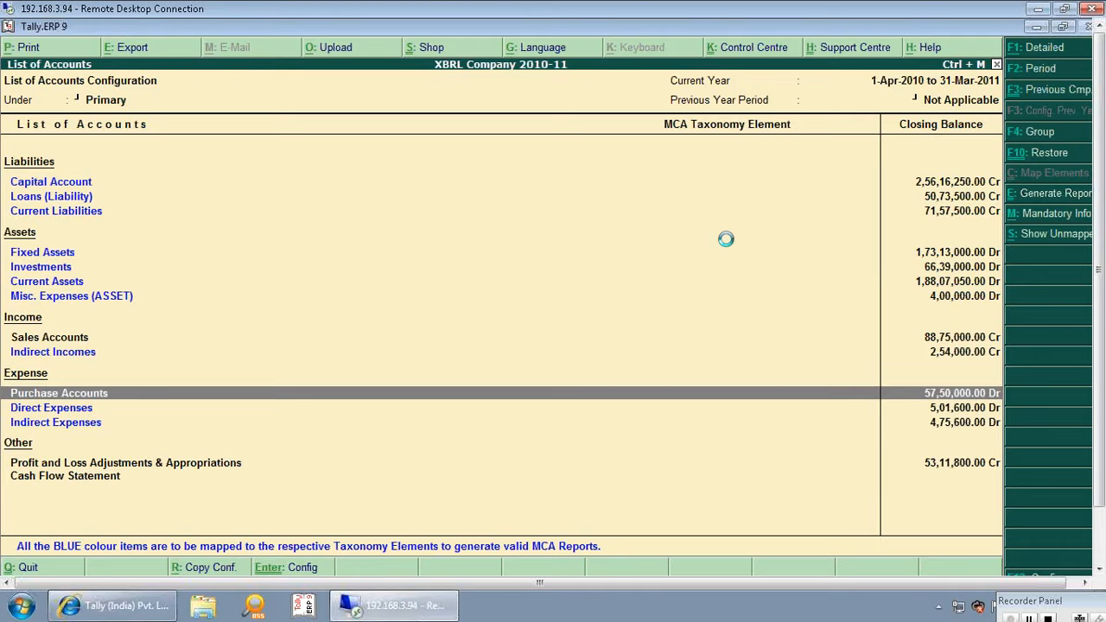
# - View the Profit and Loss Adjustments & Appropriations details from the second checklist item, and close them
pyautogui.press('Down')
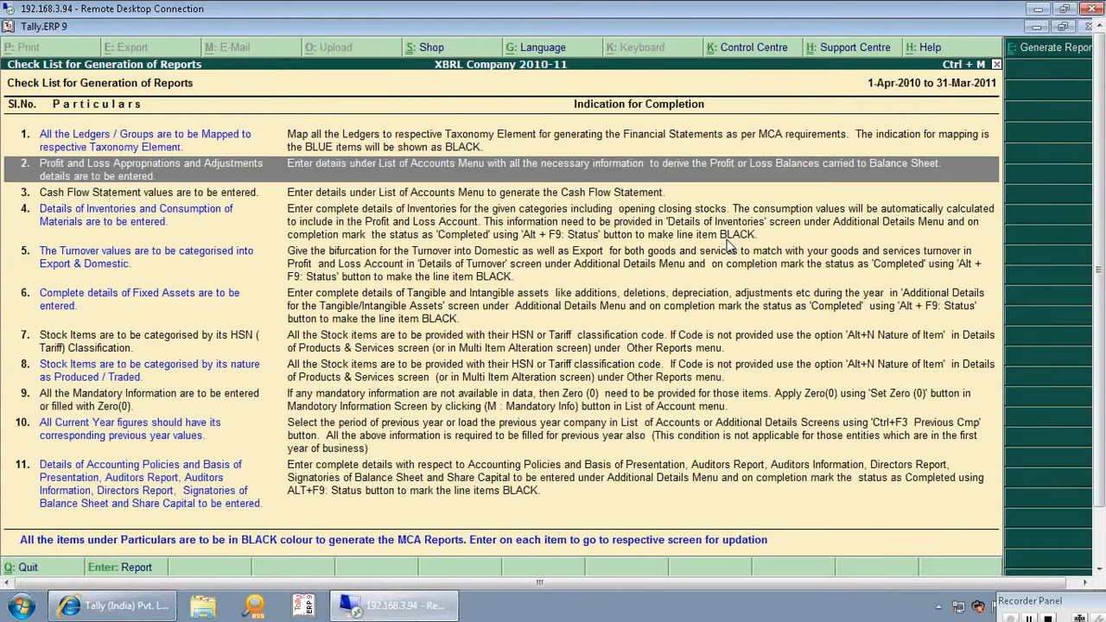
pyautogui.press('Return')
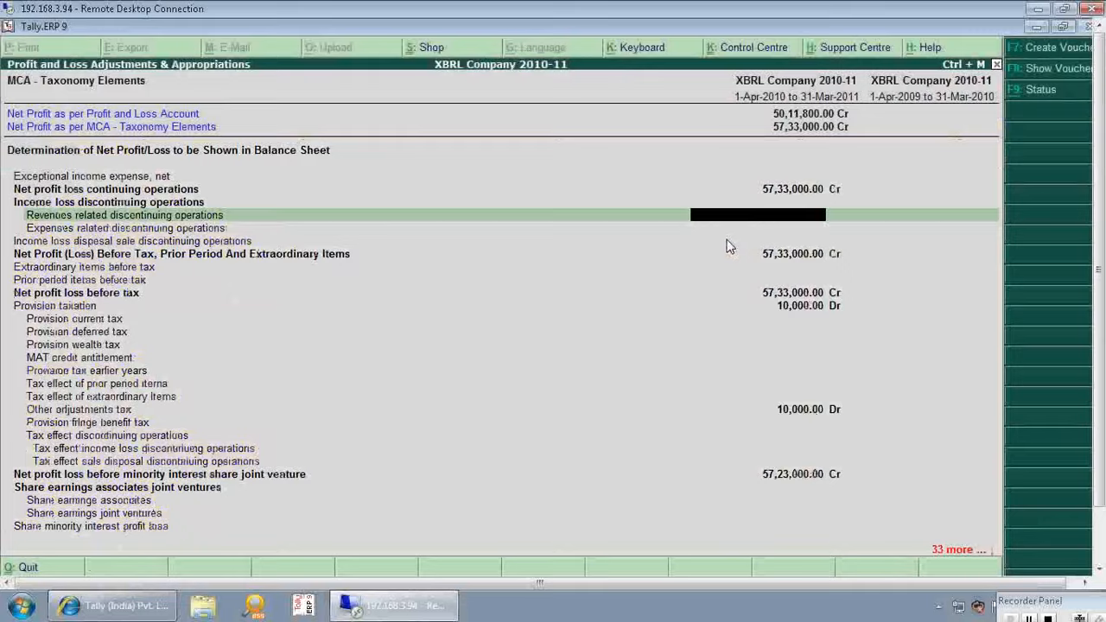
pyautogui.press('Escape')
# - View the Cash Flow Statement from its checklist item, and quit it
pyautogui.press('Down')
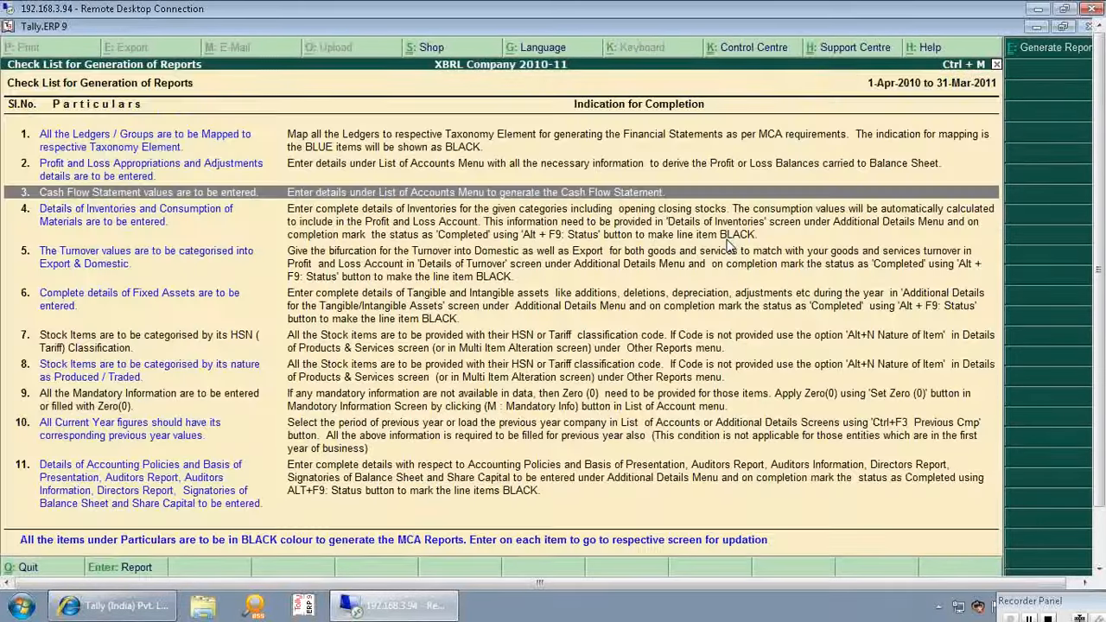
pyautogui.press('Return')
pyautogui.press('Escape')
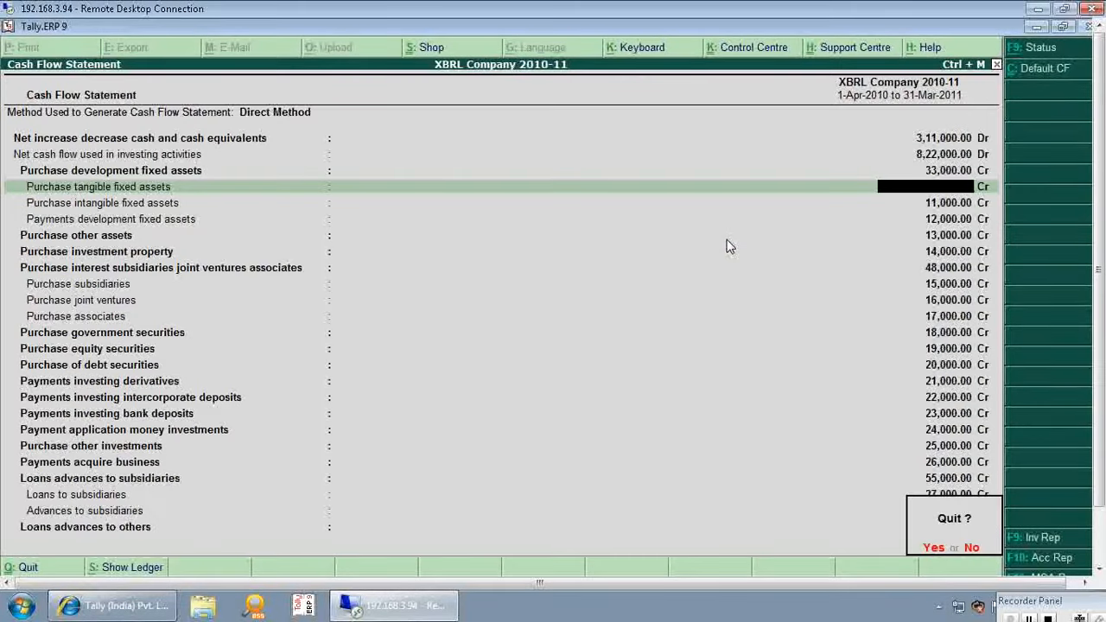
pyautogui.press('y')
# - View the Details of Inventories from the inventories and material consumption item, and return to the checklist
pyautogui.press('Down')
pyautogui.press('Return')
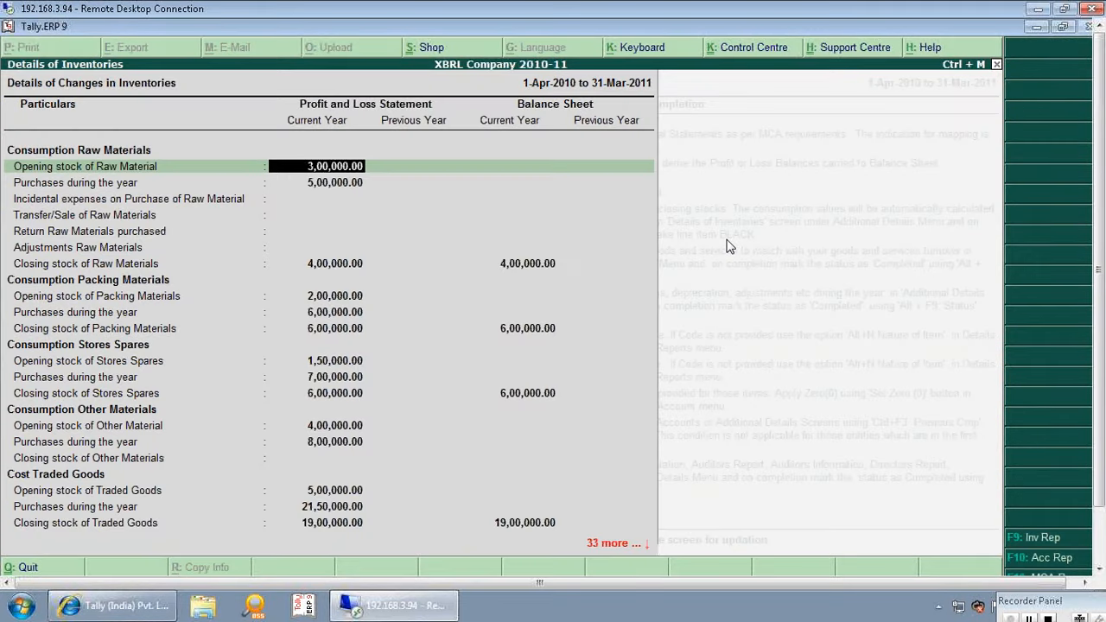
pyautogui.press('BackSpace')
pyautogui.hotkey('ctrl', 'a')
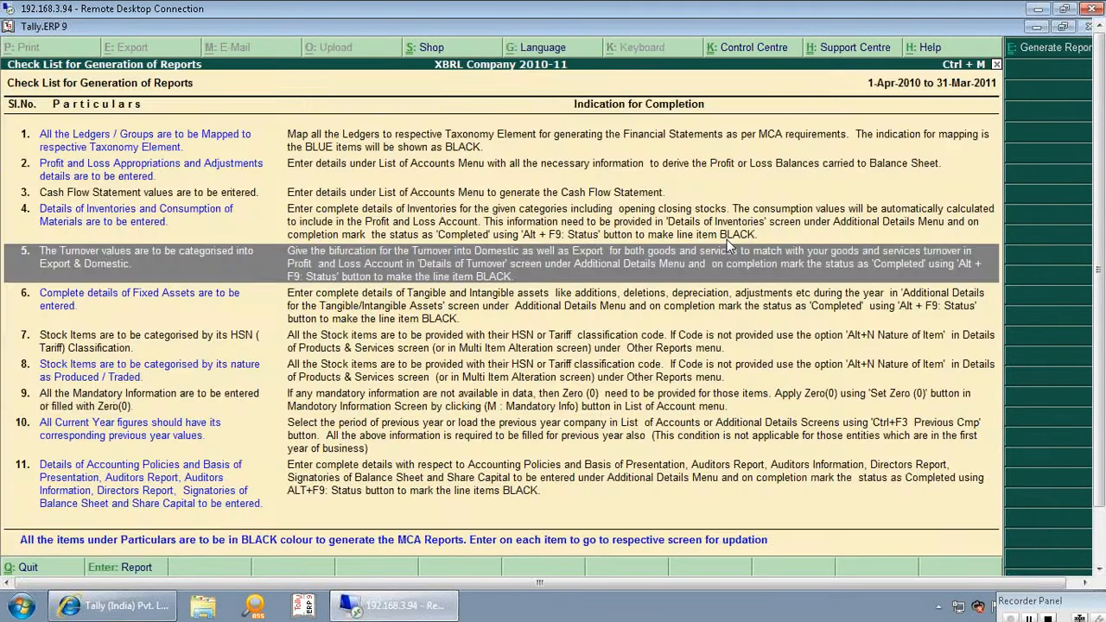
# - Open the turnover details from the Export & Domestic categorisation item, and quit back to the checklist
pyautogui.press('Return')
pyautogui.press('Escape')
pyautogui.press('y')
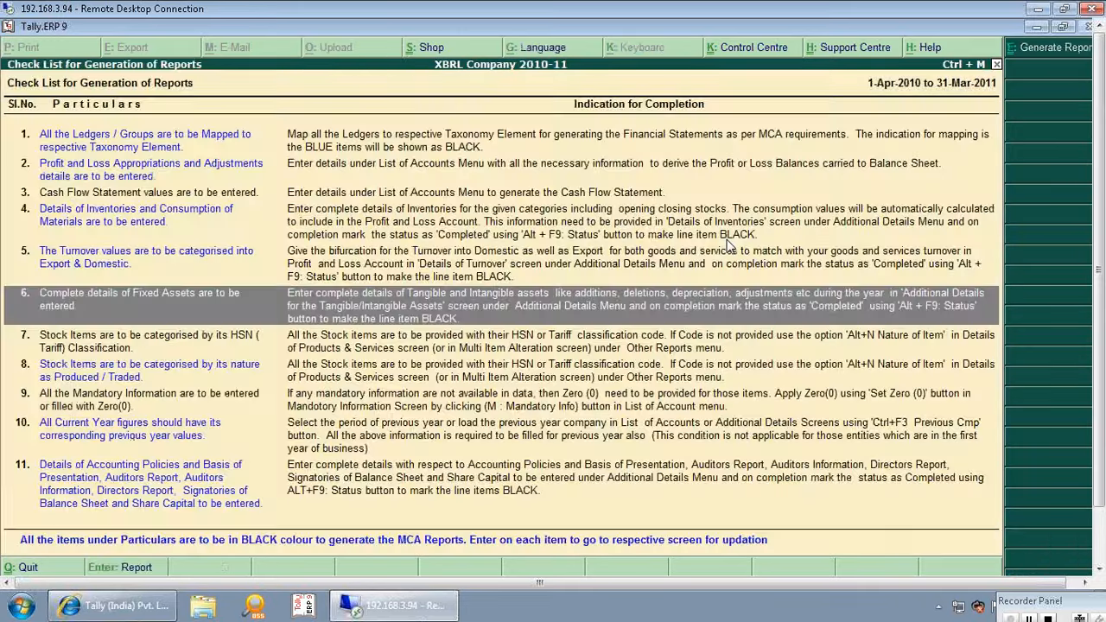
# - View the additional details for tangible assets from the fixed assets checklist item, and quit back to the checklist
pyautogui.press('Return')
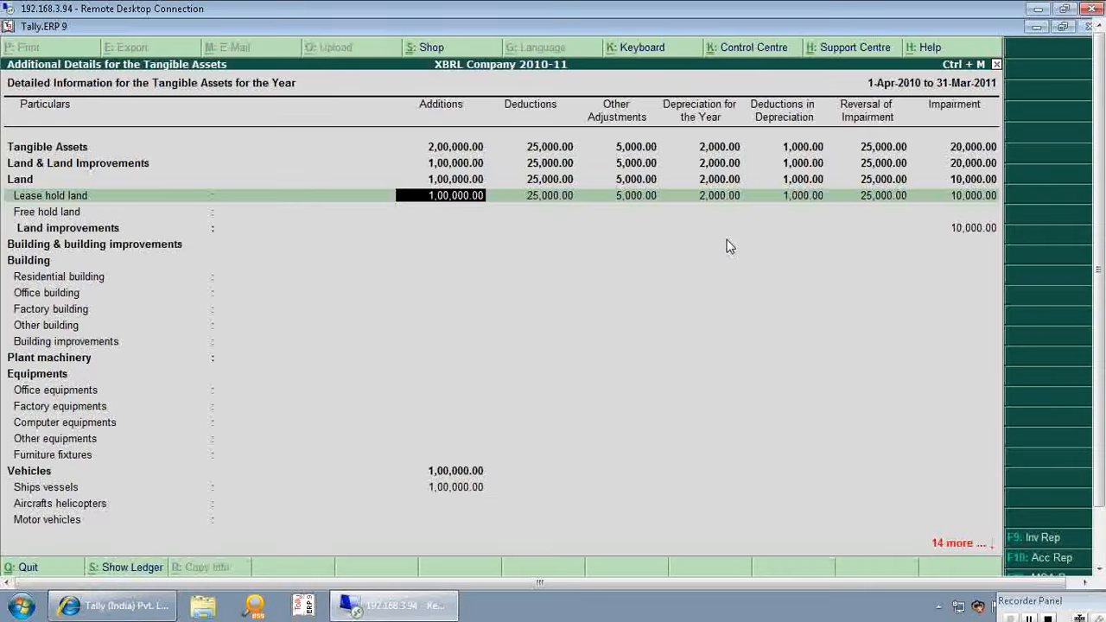
pyautogui.press('BackSpace')
pyautogui.press('Escape')
pyautogui.press('y')
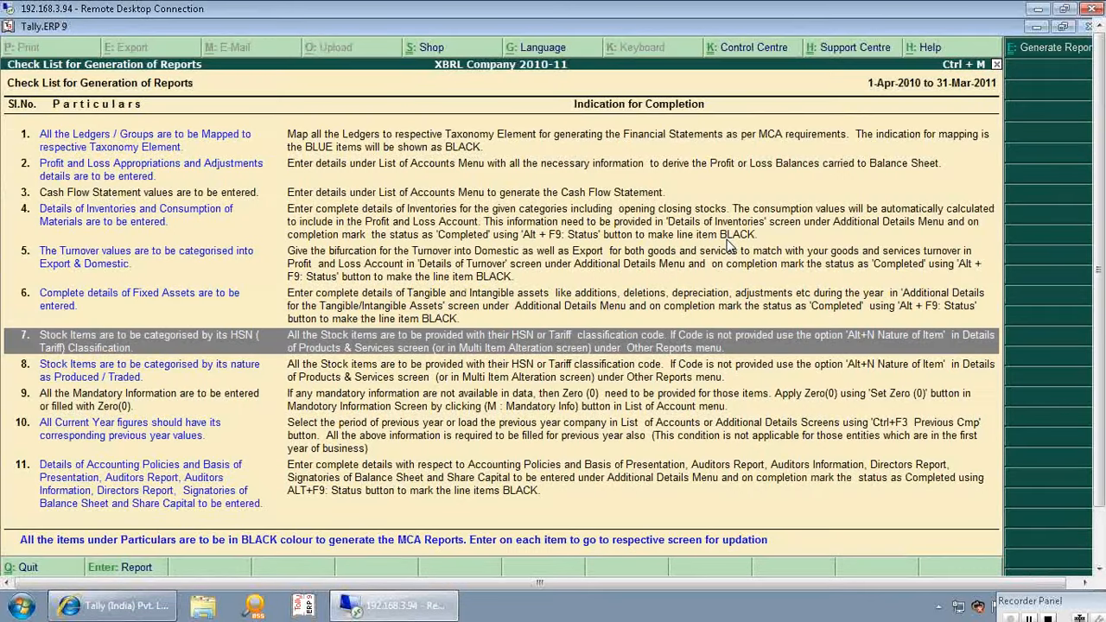
# - View the stock items without tariff classification from the HSN checklist item, and return to the checklist
pyautogui.press('Return')
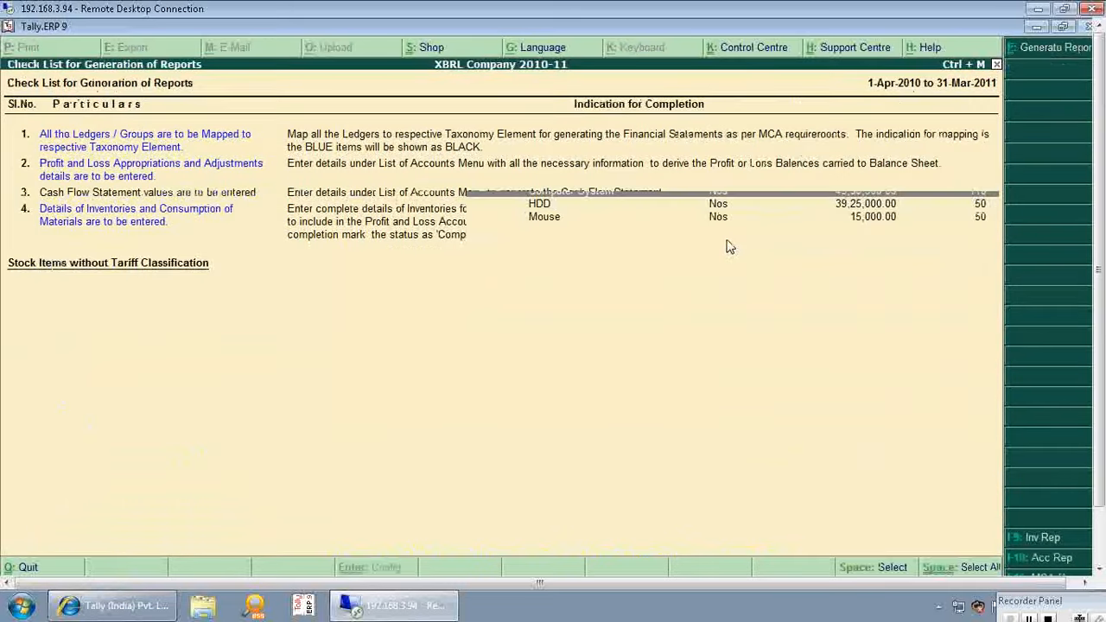
pyautogui.press('Escape')
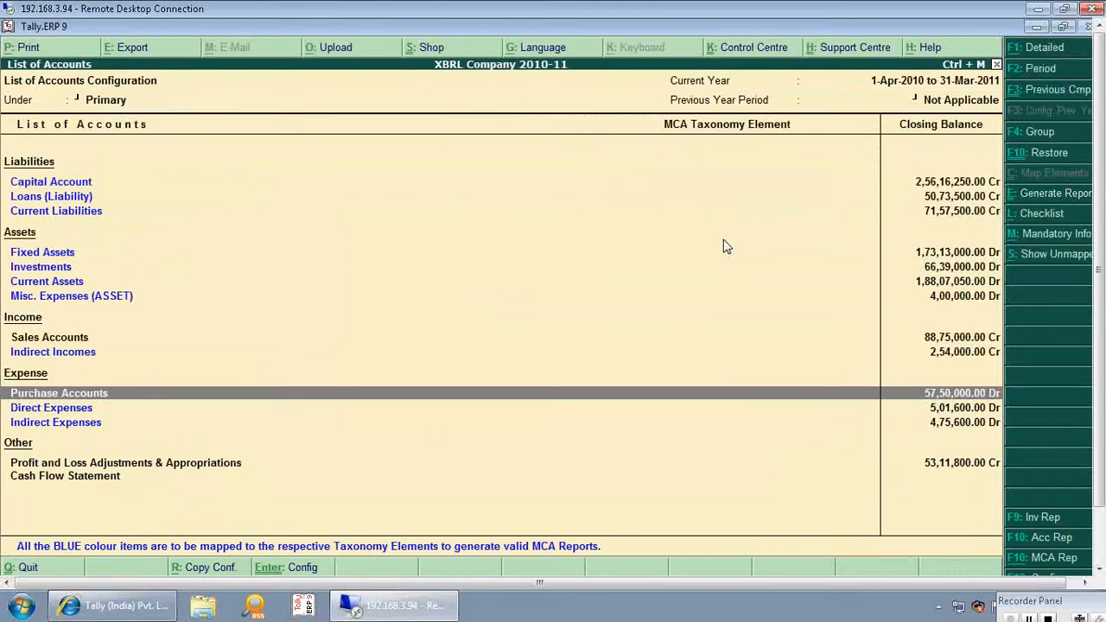
pyautogui.click(1026, 221)
# - Go through the remaining checklist items and open the one on mandatory information
pyautogui.press('Down')
pyautogui.press('Down')
pyautogui.press('Down')
pyautogui.press('Down')
pyautogui.press('Down')
pyautogui.press('Down')
pyautogui.press('Down')
pyautogui.press('Down')
pyautogui.press('Down')
pyautogui.press('Down')
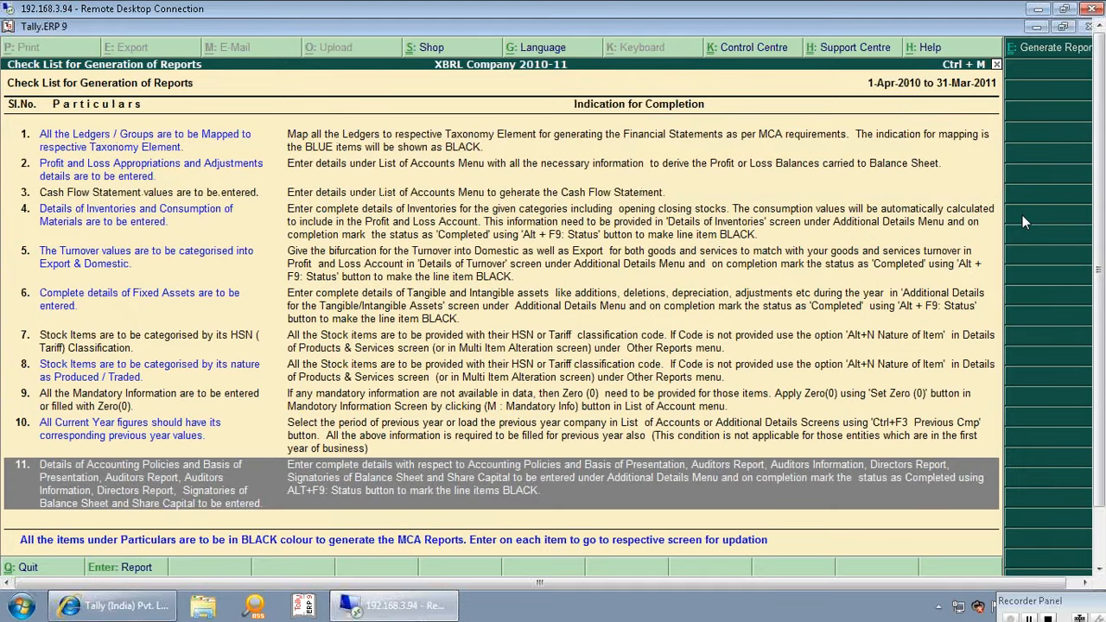
pyautogui.press('Up')
pyautogui.press('Up')
pyautogui.press('Return')
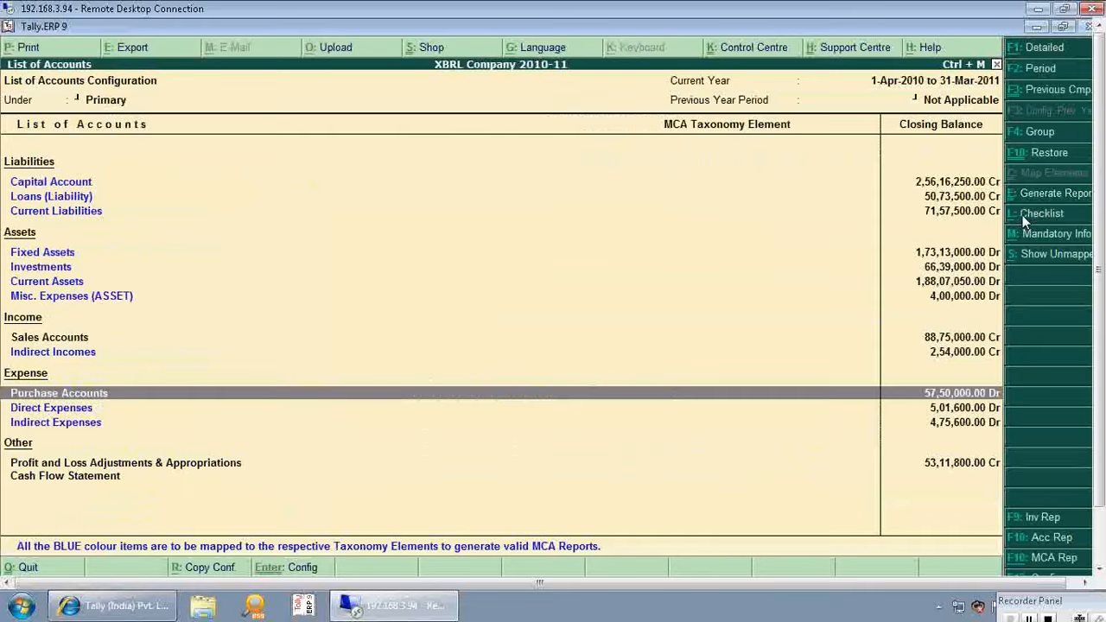
# - Return to the checklist and open the item on accounting policies, auditors and directors reports, signatories and share capital
pyautogui.press('Escape')
pyautogui.press('End')
pyautogui.press('Up')
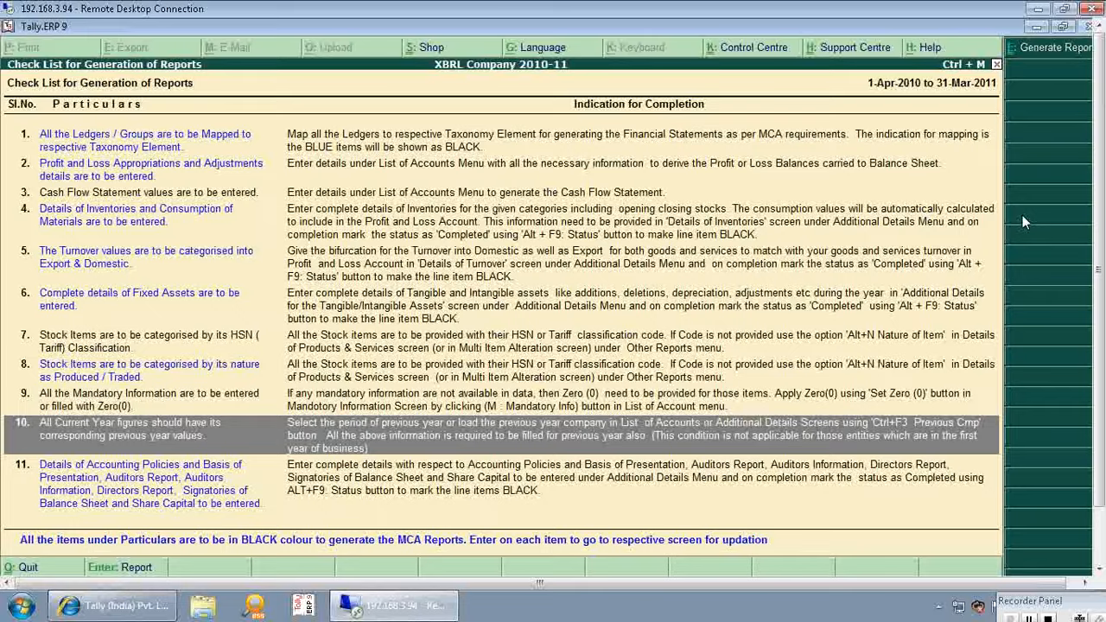
pyautogui.press('Down')
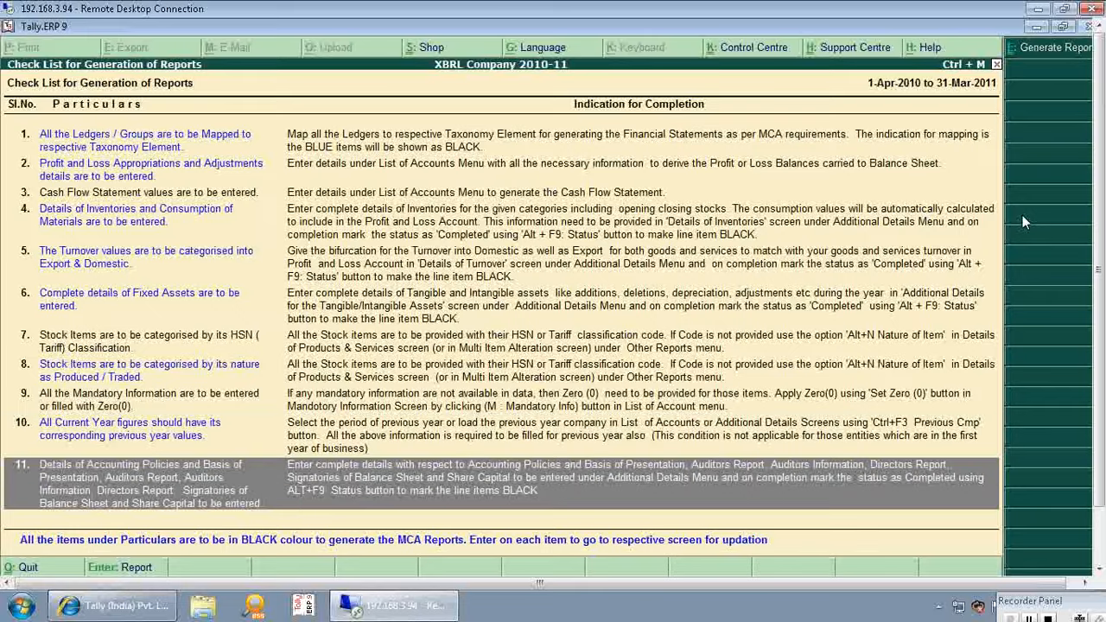
pyautogui.press('Return')
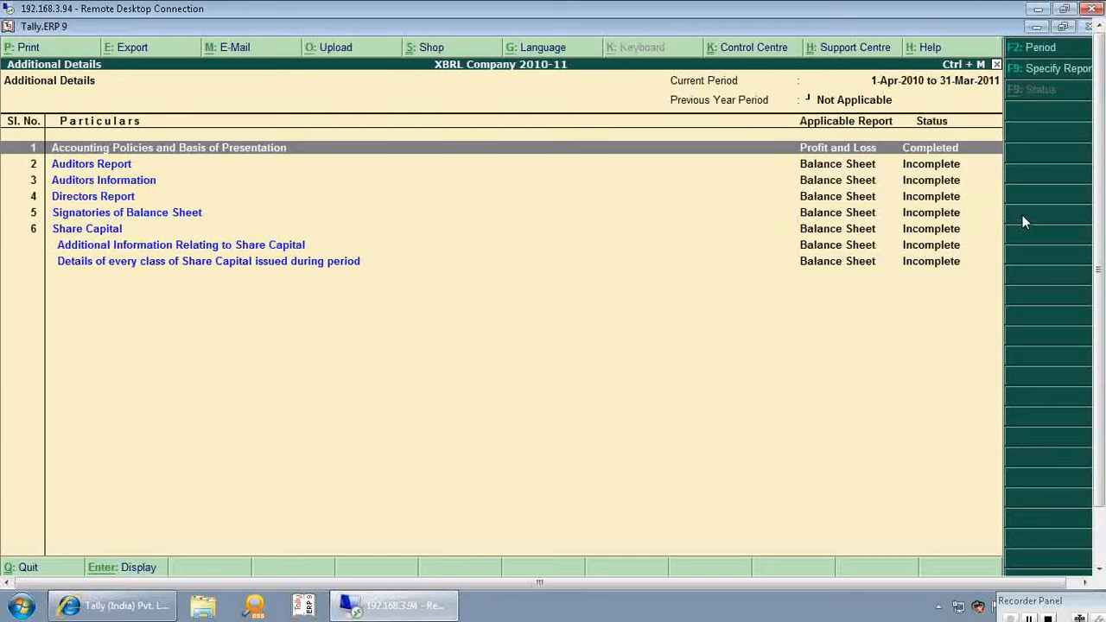
# - View the Disclosure of Share Capital from the Additional Details list, and return to the List of Accounts
pyautogui.press('Down')
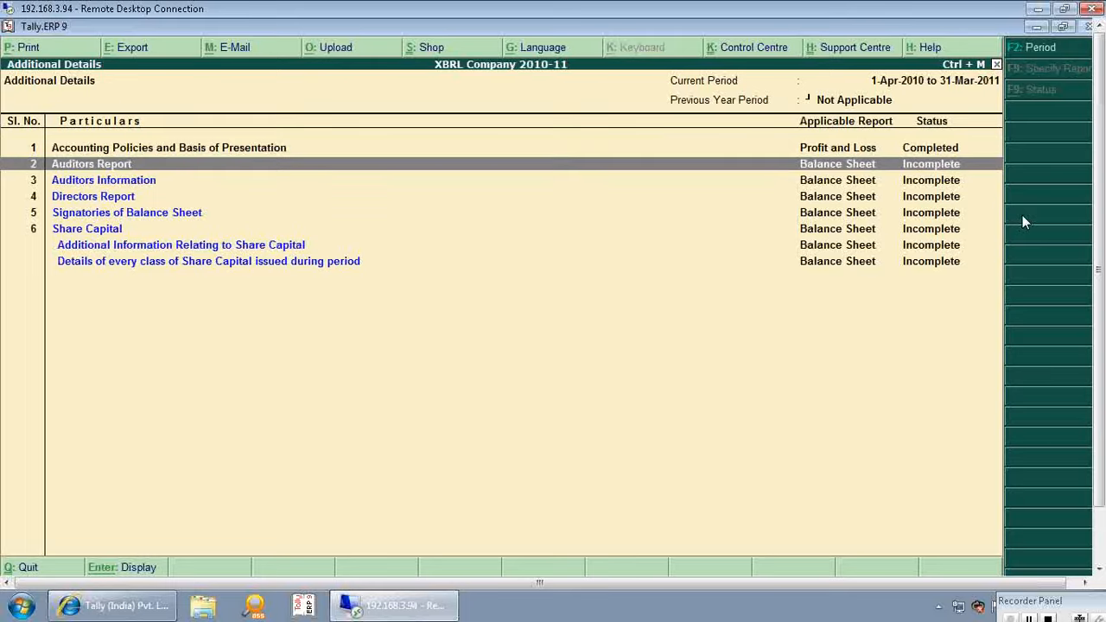
pyautogui.press('Down')
pyautogui.press('Down')
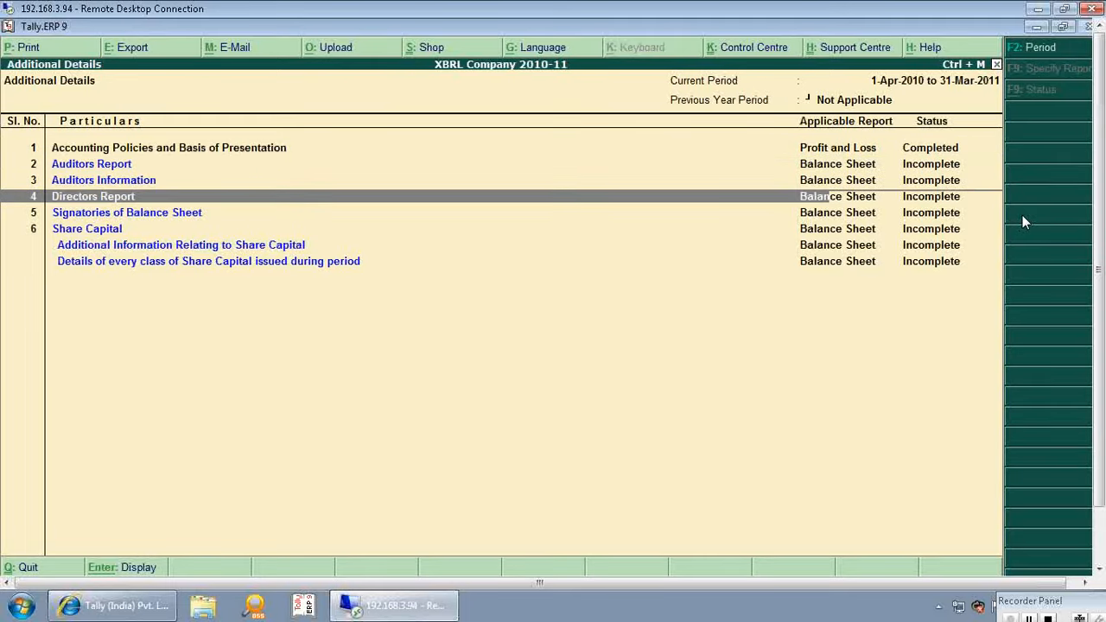
pyautogui.press('Down')
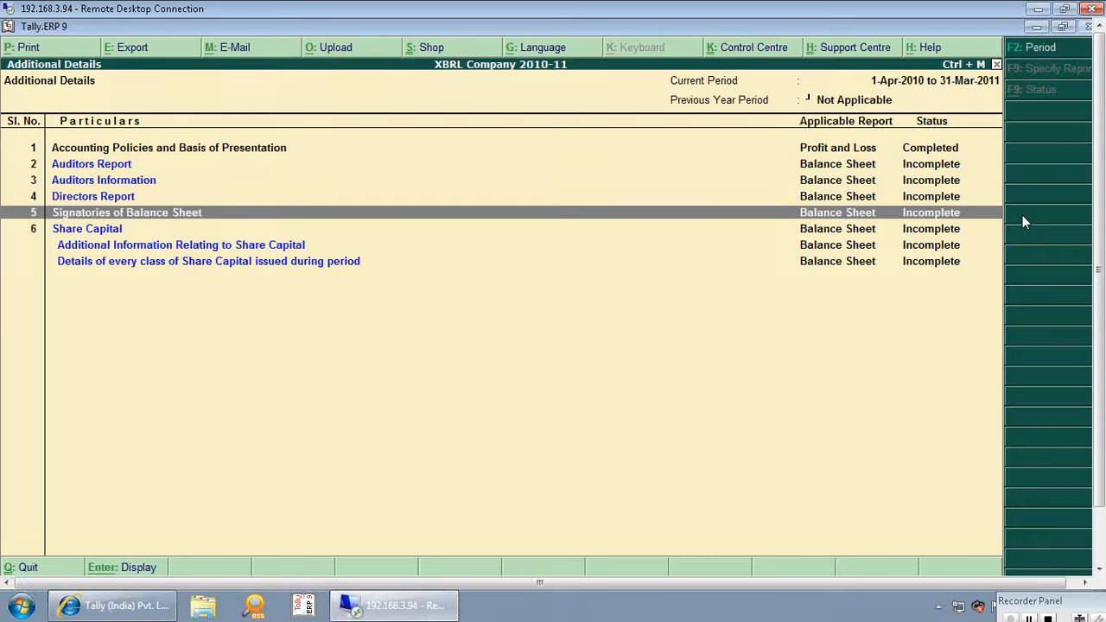
pyautogui.press('Down')
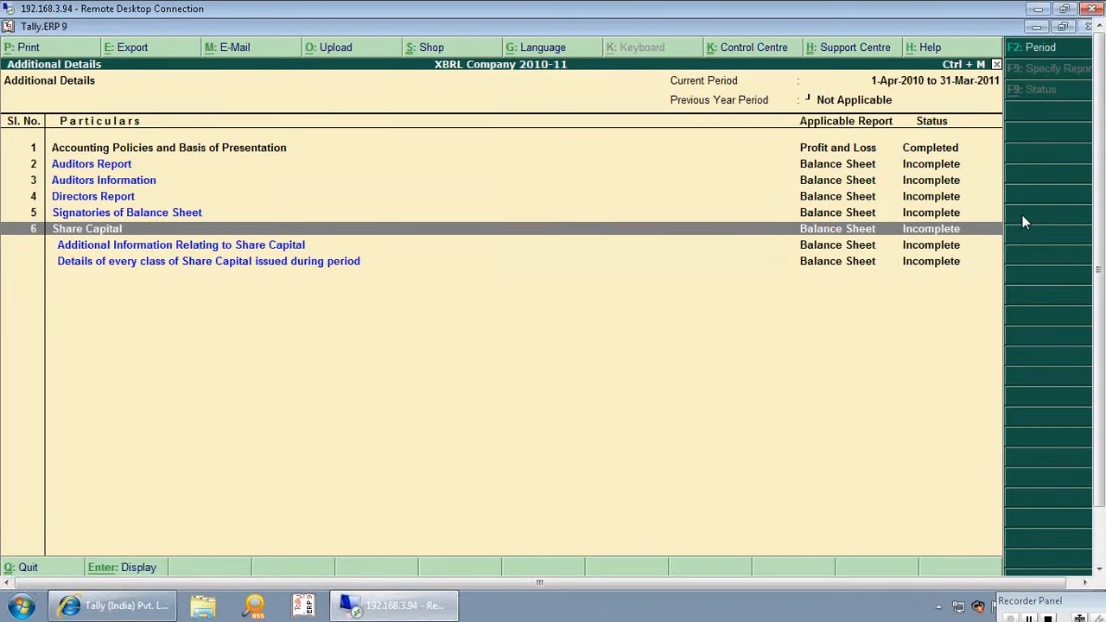
pyautogui.press('Return')
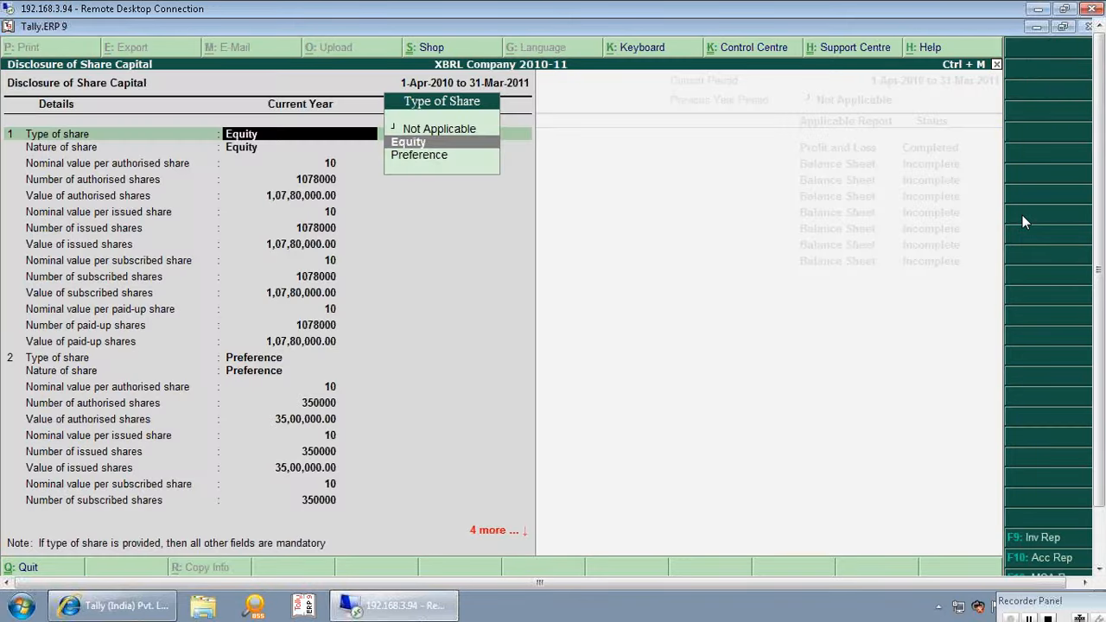
pyautogui.press('Escape')
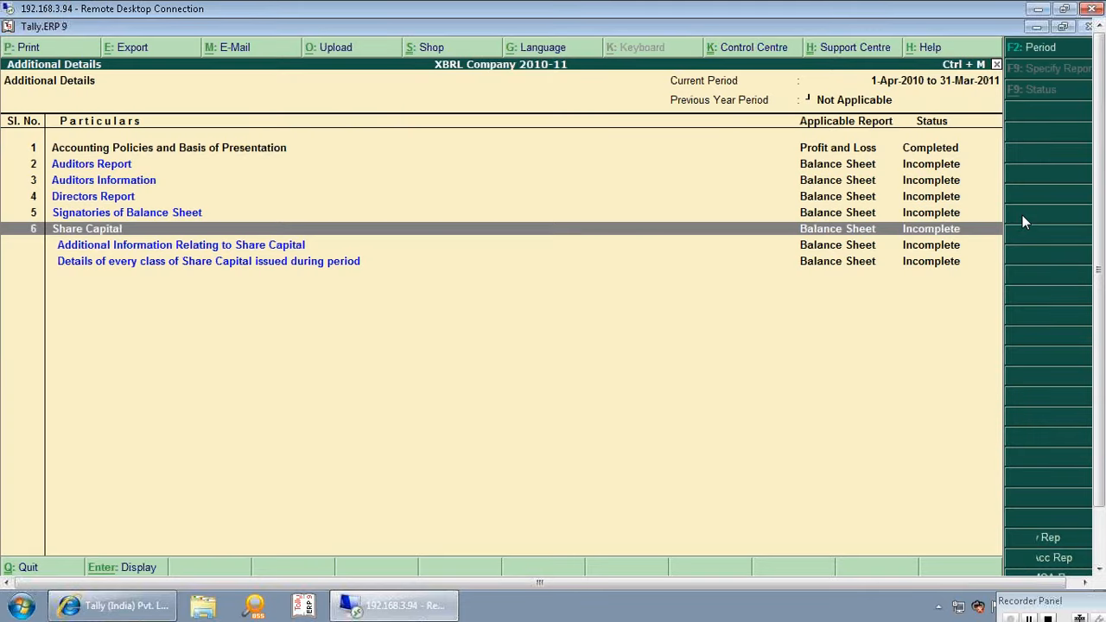
pyautogui.press('Return')
pyautogui.press('Escape')
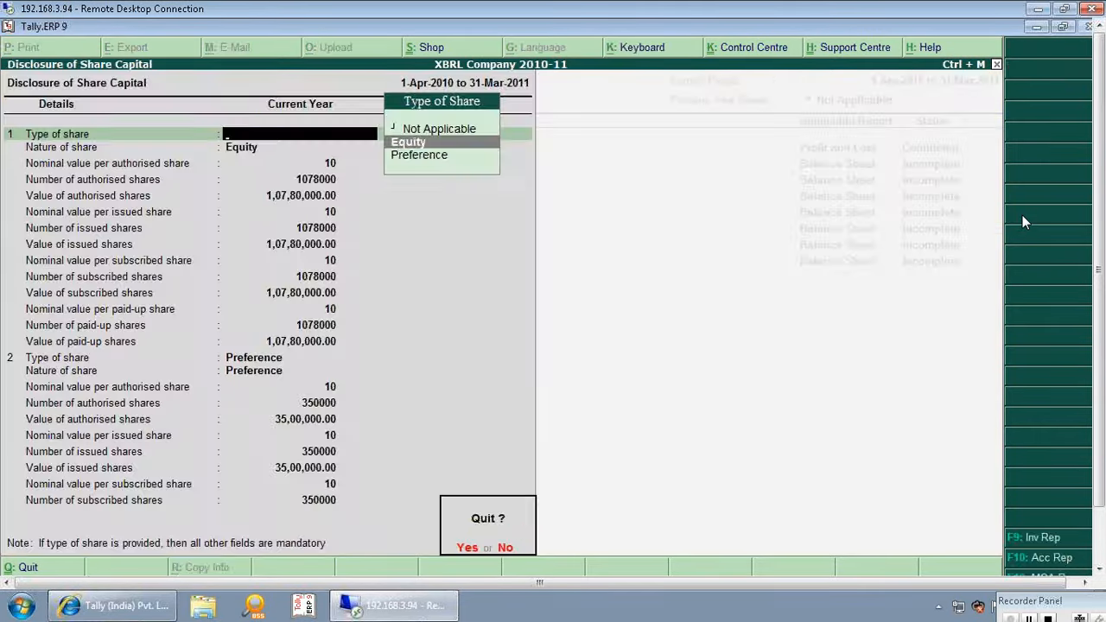
pyautogui.press('Return')
pyautogui.press('Escape')
pyautogui.press('Escape')
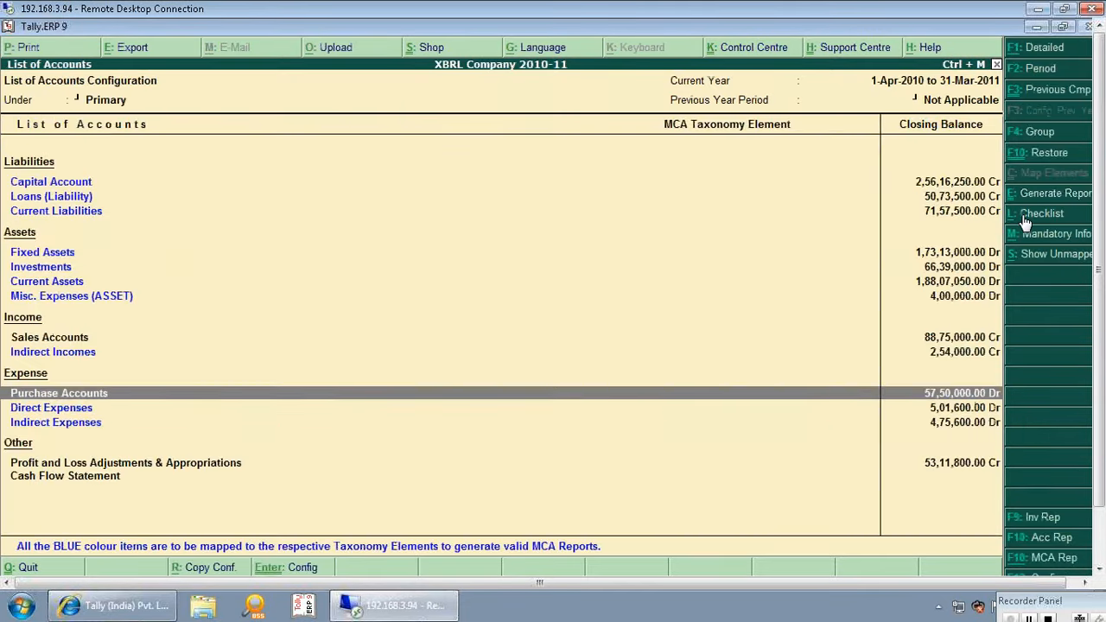
# - View the report generation checklist from the Additional Details screen of MCA Reports, and close it
pyautogui.press('Escape')
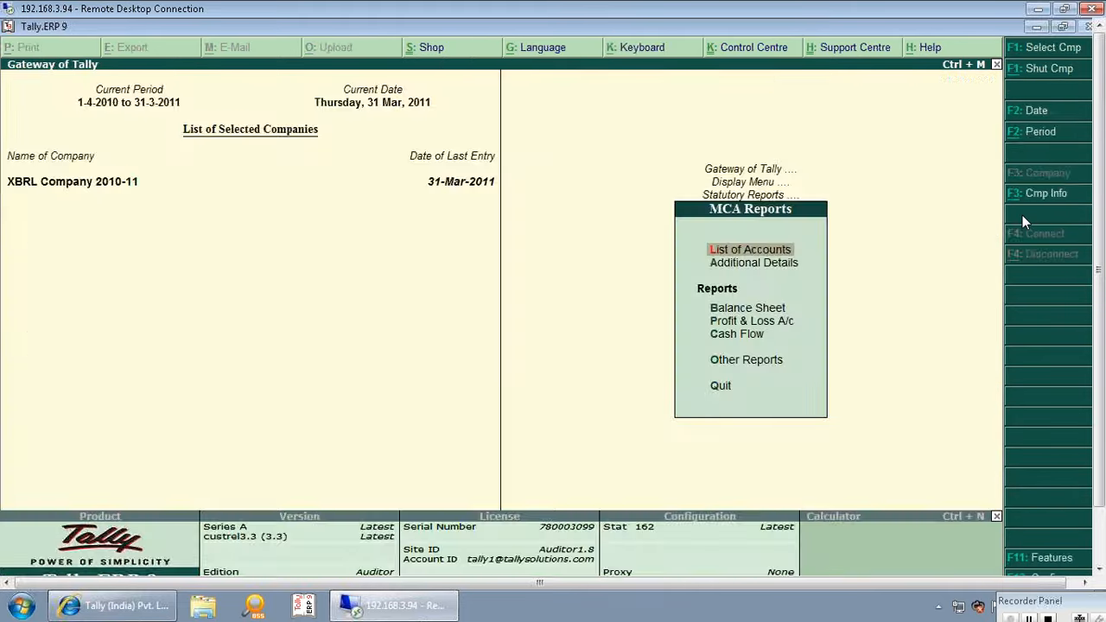
pyautogui.press('Down')
pyautogui.press('Return')
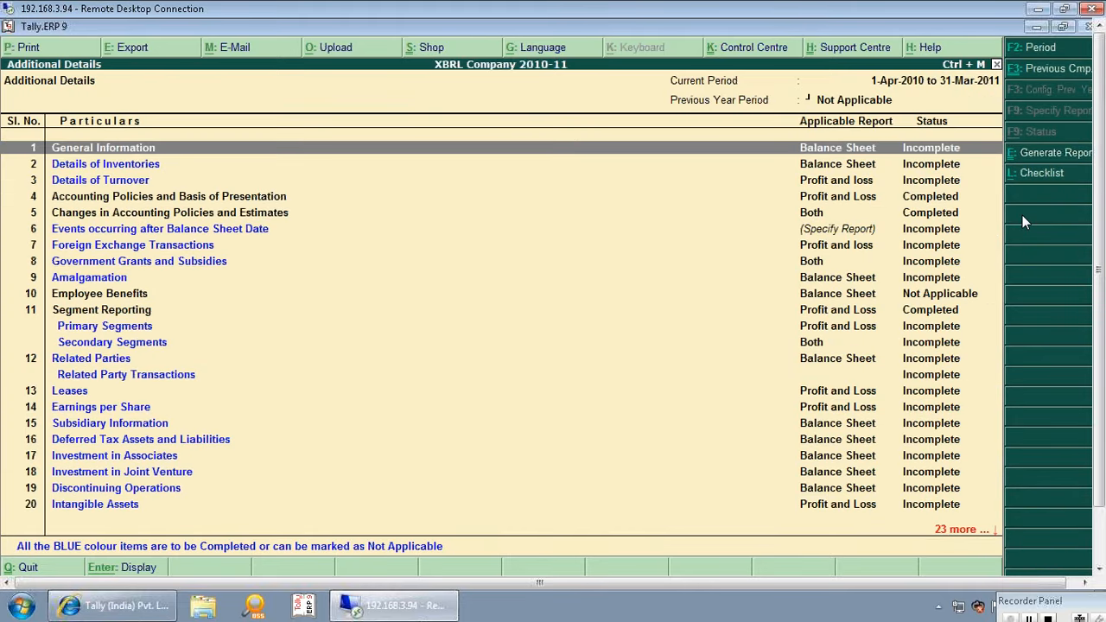
pyautogui.click(1043, 175)
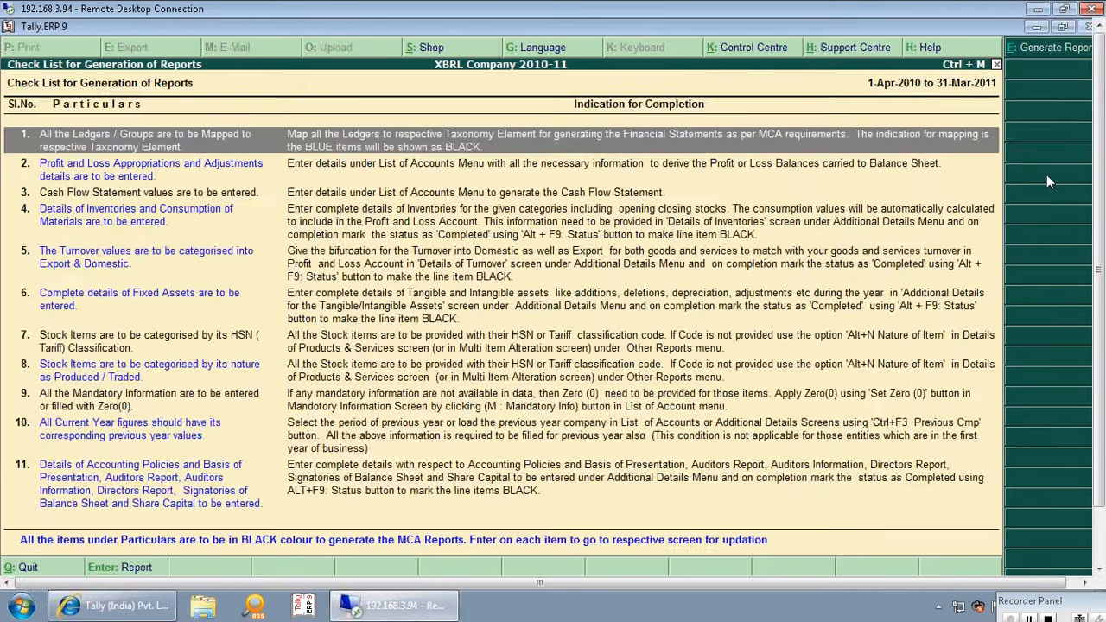
pyautogui.press('Escape')
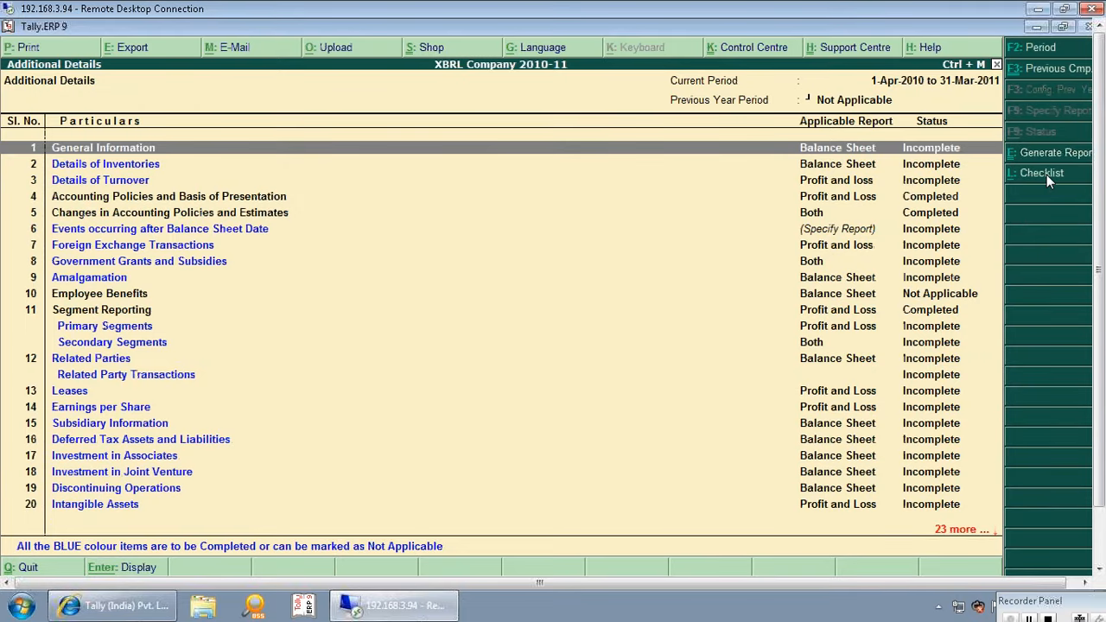
# - Return to the Gateway of Tally and reopen the List of Accounts under MCA Reports
pyautogui.press('Escape')
pyautogui.press('Escape')
pyautogui.press('Escape')
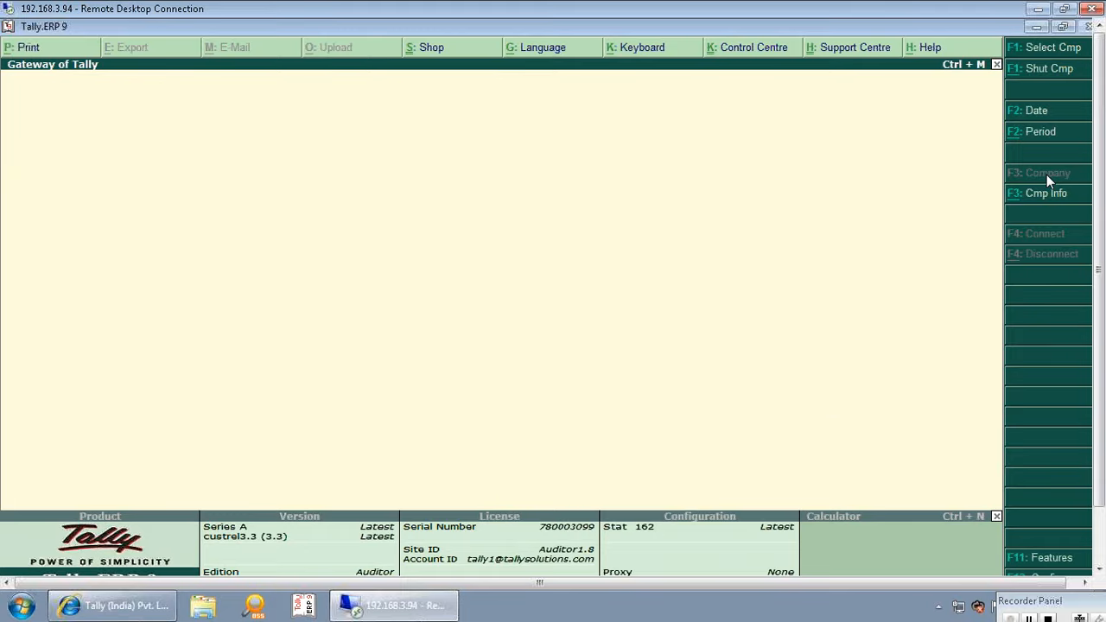
pyautogui.press('Escape')
pyautogui.press('d')
pyautogui.press('o')
pyautogui.press('Return')
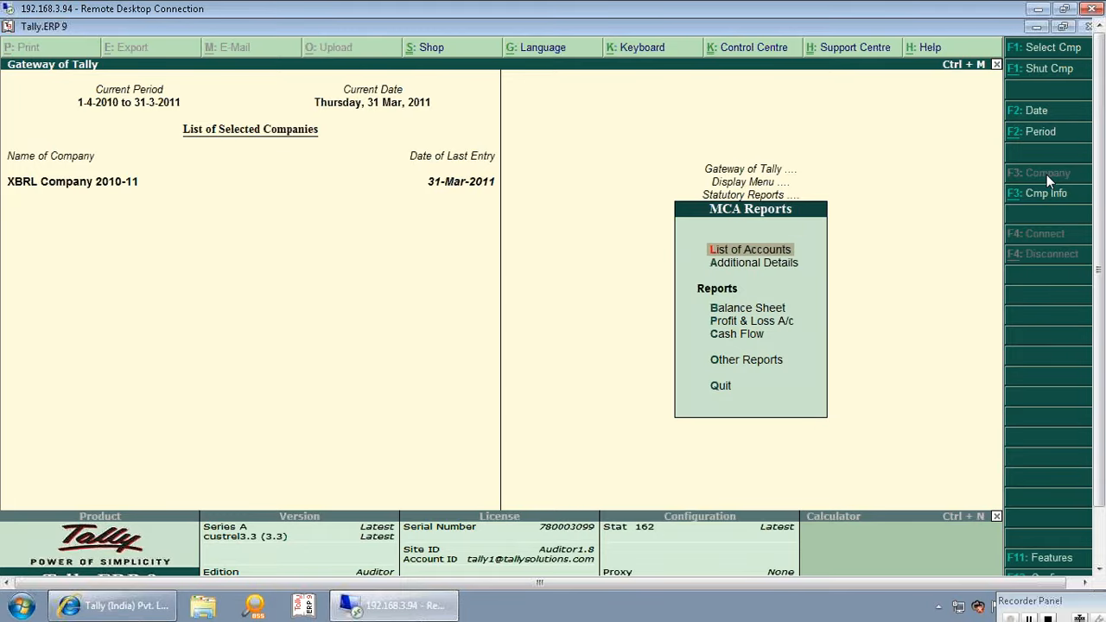
pyautogui.press('Return')
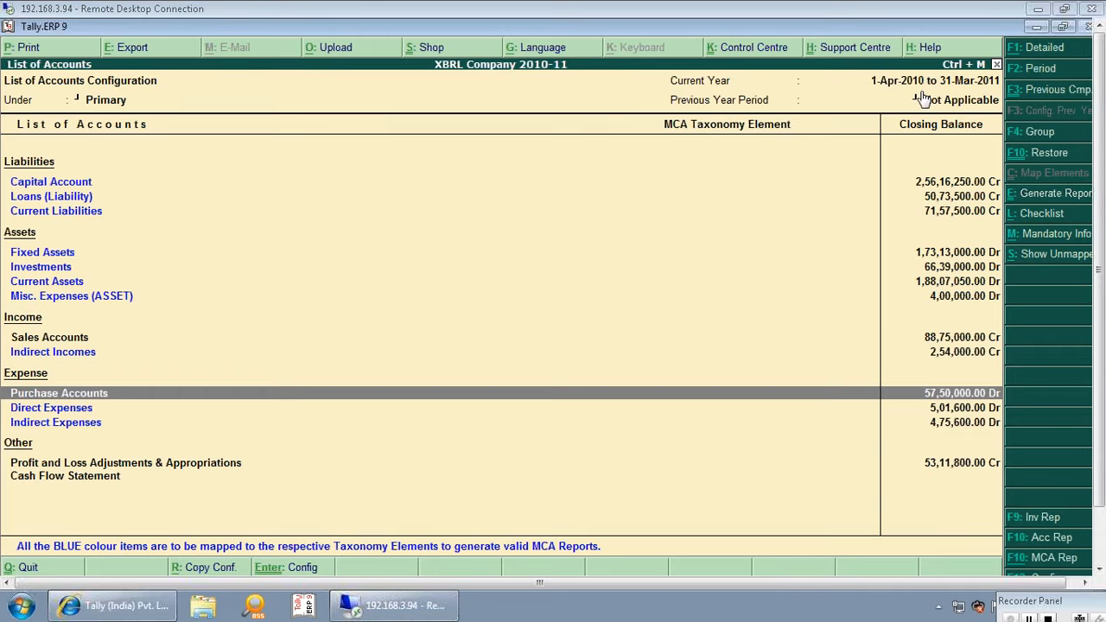
# - Set XBRL Company 2009-10 as the previous year company for the List of Accounts
pyautogui.click(1031, 91)
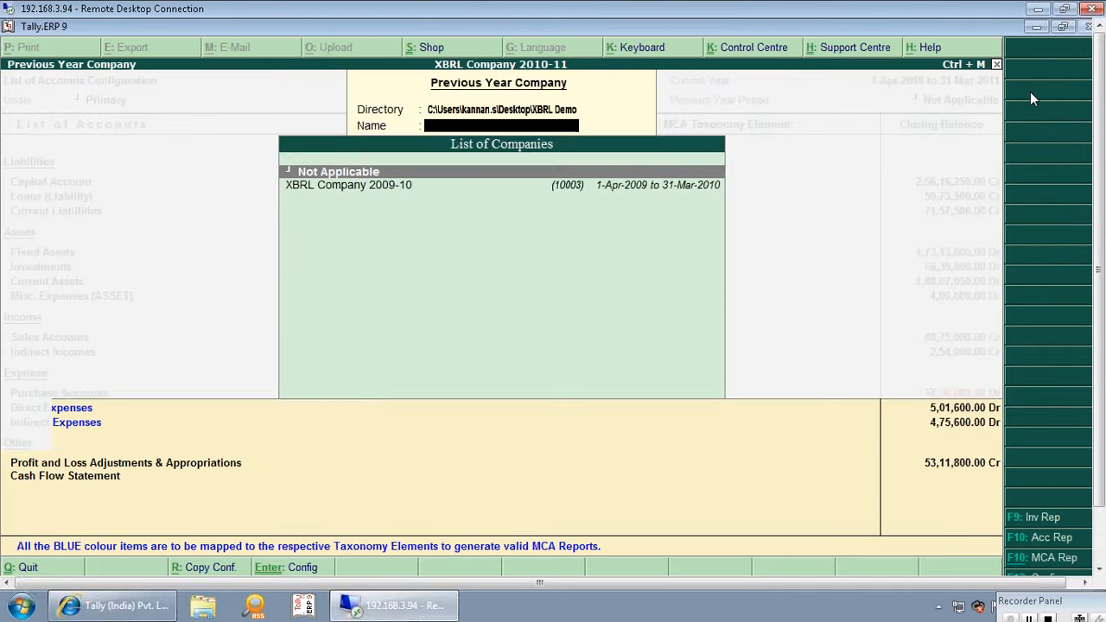
pyautogui.press('Escape')
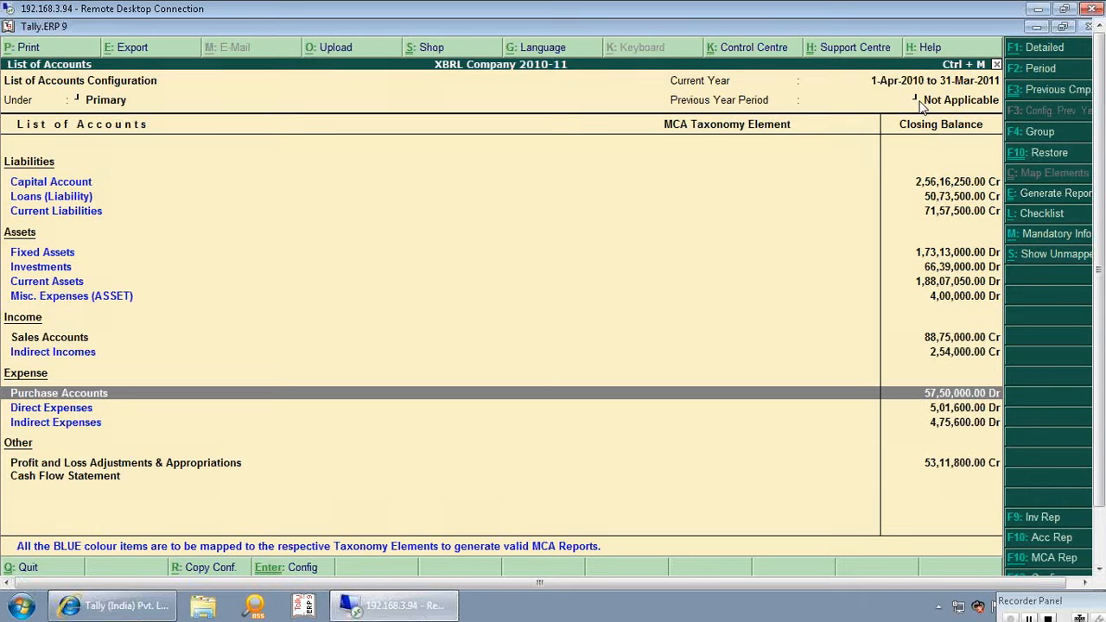
pyautogui.click(1038, 89)
pyautogui.press('Down')
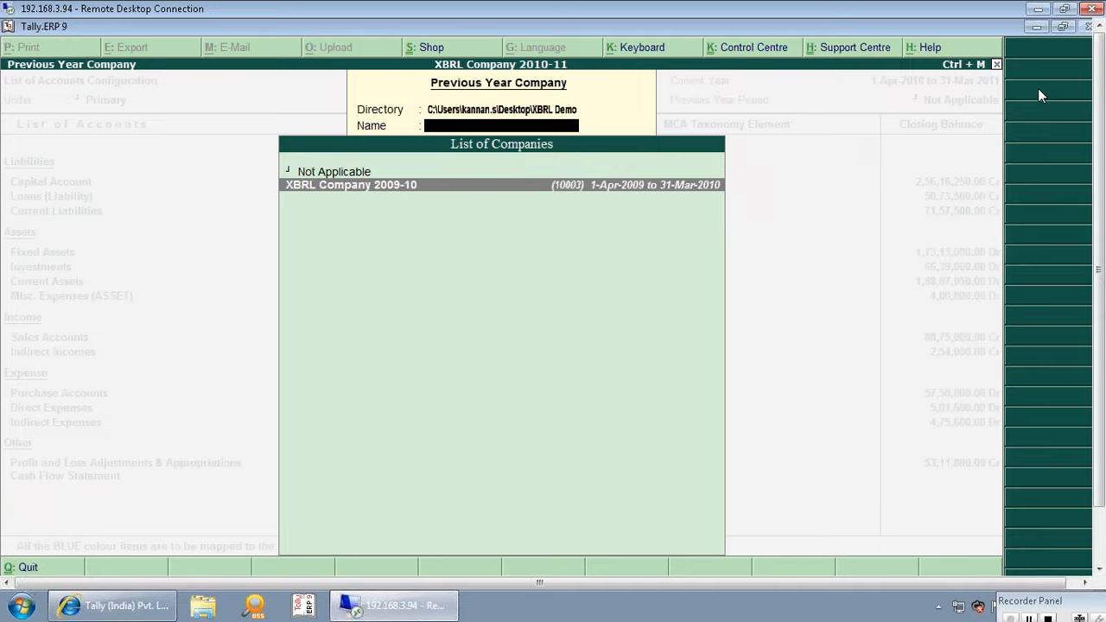
pyautogui.press('Return')
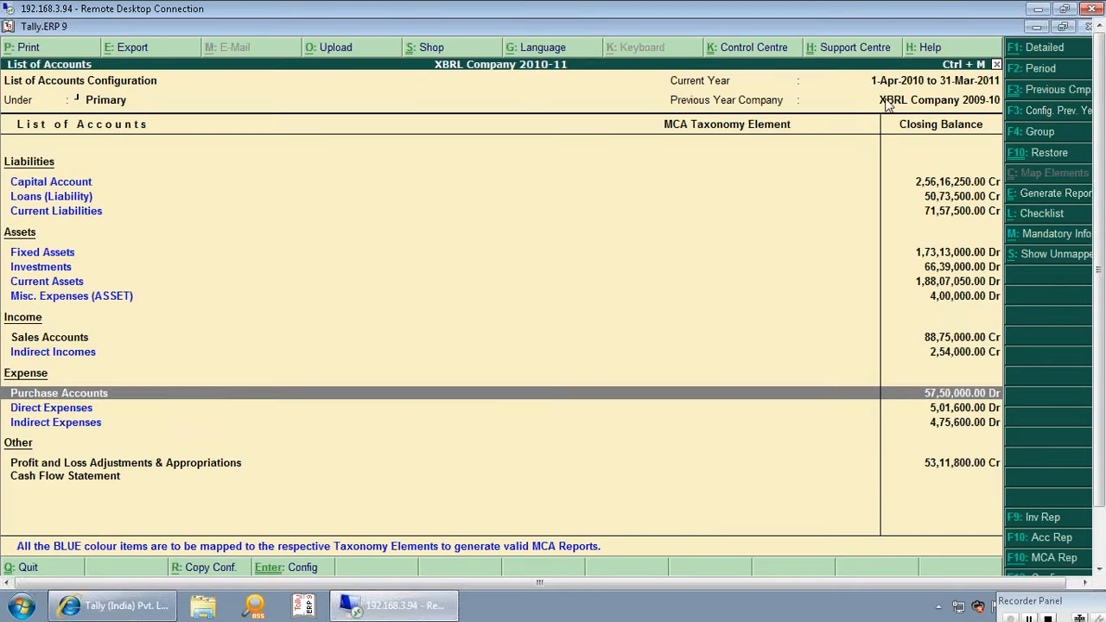
# - Examine the previous year company's account mappings in detailed view, and return to the current year's List of Accounts
pyautogui.click(1040, 113)
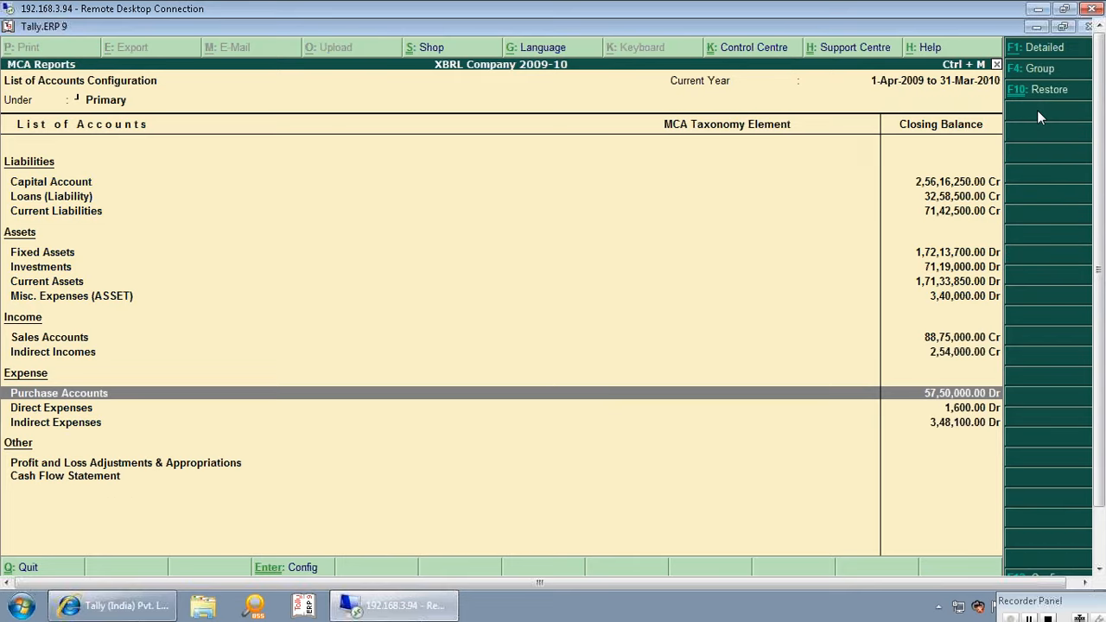
pyautogui.hotkey('alt', 'F1')
pyautogui.press('Down')
pyautogui.press('Down')
pyautogui.press('Down')
pyautogui.press('Down')
pyautogui.press('Down')
pyautogui.press('Down')
pyautogui.press('Down')
pyautogui.press('Down')
pyautogui.press('Down')
pyautogui.press('Down')
pyautogui.press('Down')
pyautogui.press('Down')
pyautogui.press('Down')
pyautogui.press('Down')
pyautogui.press('Down')
pyautogui.press('Down')
pyautogui.press('Down')
pyautogui.press('Down')
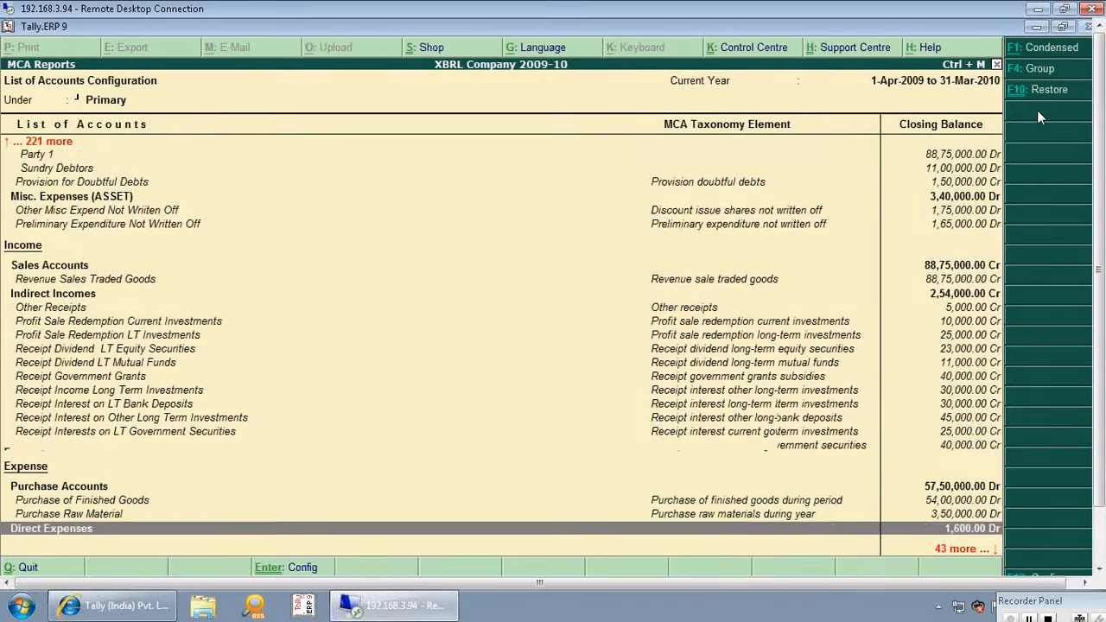
pyautogui.press('Up')
pyautogui.press('Up')
pyautogui.press('Up')
pyautogui.press('Up')
pyautogui.press('Up')
pyautogui.press('Up')
pyautogui.press('Up')
pyautogui.press('Up')
pyautogui.press('Up')
pyautogui.press('Up')
pyautogui.press('Up')
pyautogui.press('Up')
pyautogui.press('Up')
pyautogui.press('Up')
pyautogui.press('Up')
pyautogui.press('Up')
pyautogui.press('Up')
pyautogui.press('Up')
pyautogui.press('Up')
pyautogui.press('Up')
pyautogui.press('Up')
pyautogui.press('Up')
pyautogui.press('Up')
pyautogui.press('Up')
pyautogui.press('Up')
pyautogui.press('Up')
pyautogui.press('Up')
pyautogui.press('Up')
pyautogui.press('Up')
pyautogui.press('Up')
pyautogui.press('Up')
pyautogui.press('Up')
pyautogui.press('Up')
pyautogui.press('Up')
pyautogui.press('Up')
pyautogui.press('Up')
pyautogui.press('Up')
pyautogui.press('Up')
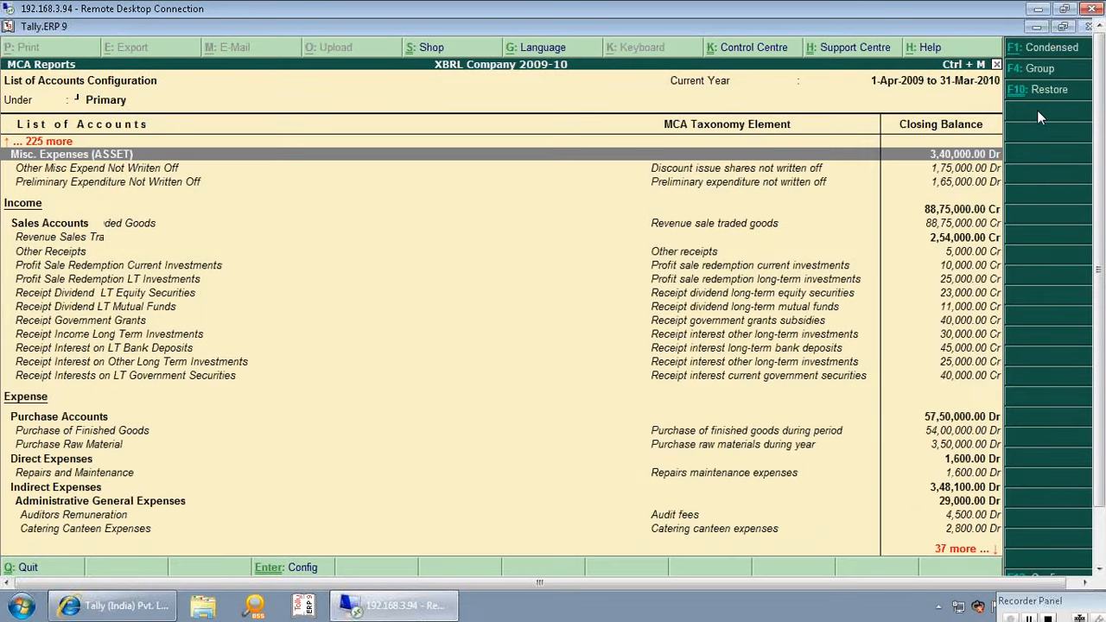
pyautogui.press('Escape')
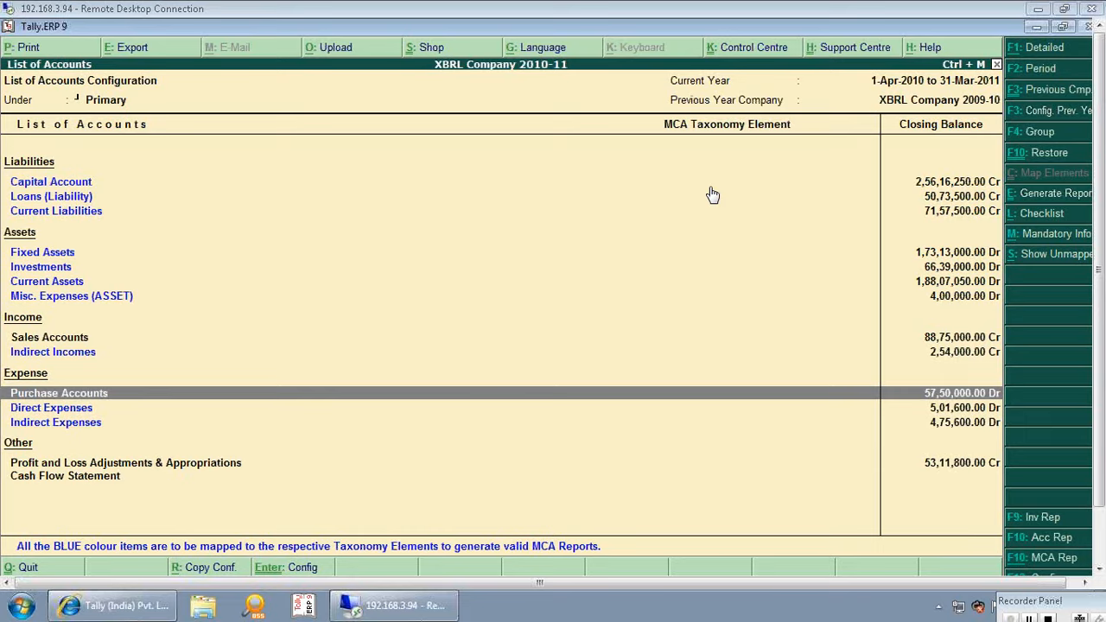
# - Copy the mapping configuration from XBRL Company 2009-10 for the financial year 2009 - 2010
pyautogui.click(228, 571)
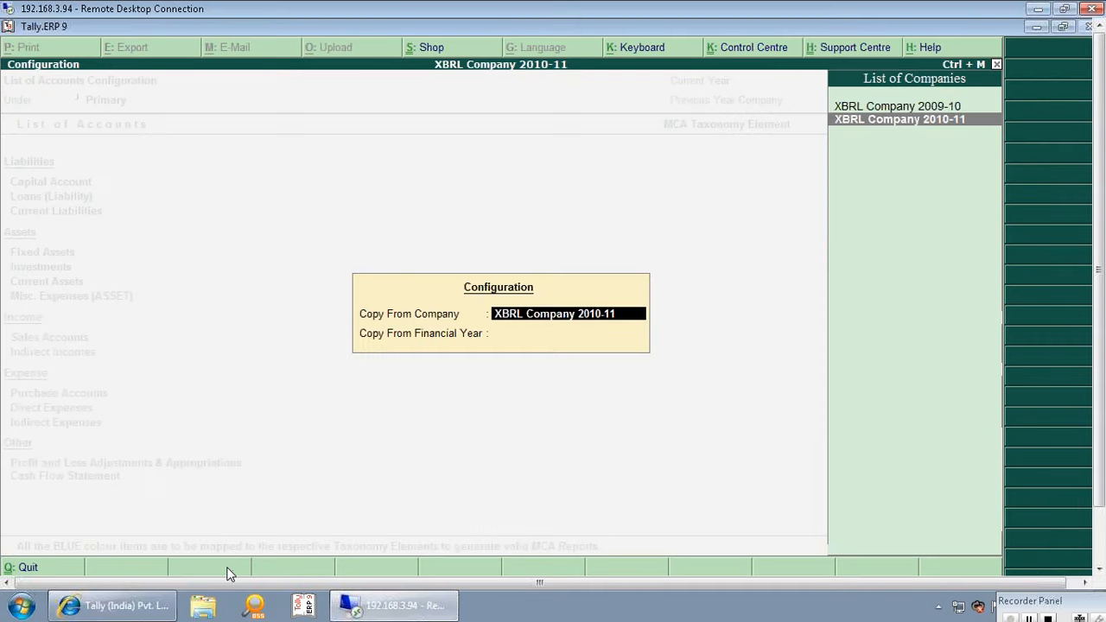
pyautogui.press('Up')
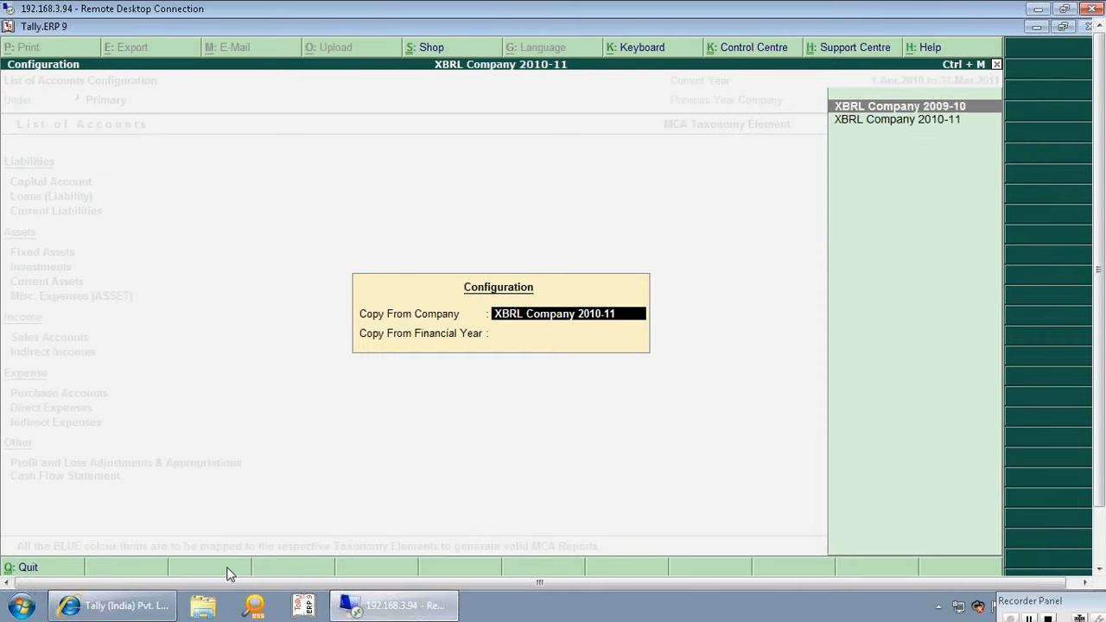
pyautogui.press('Return')
pyautogui.press('Return')
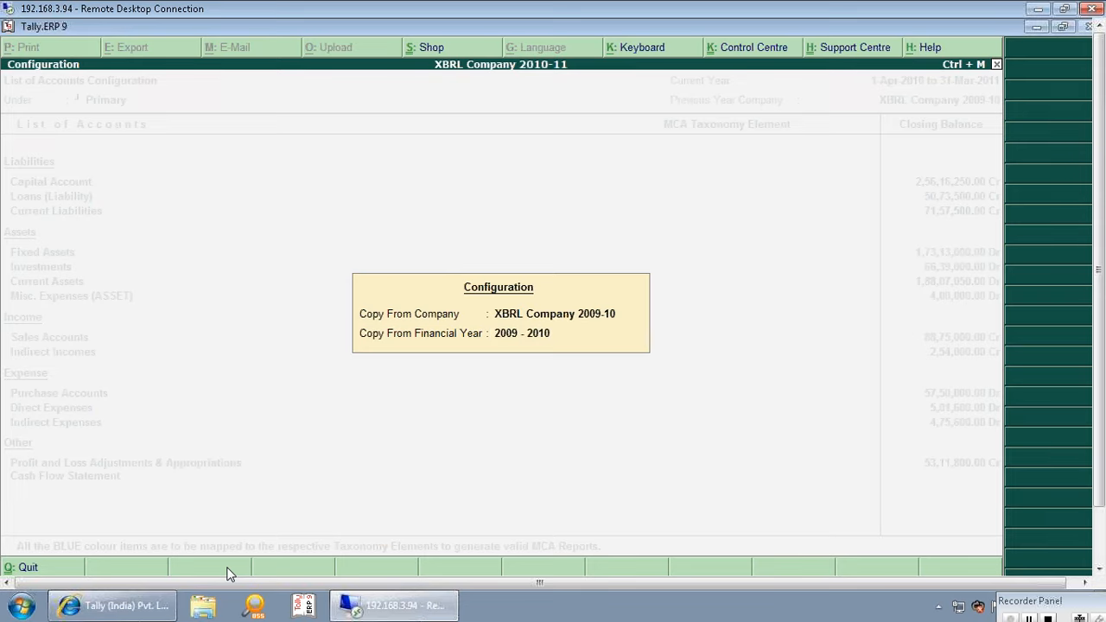
# - Accept the configuration copy and examine the taxonomy mappings under Capital Account in the detailed List of Accounts
pyautogui.press('Return')
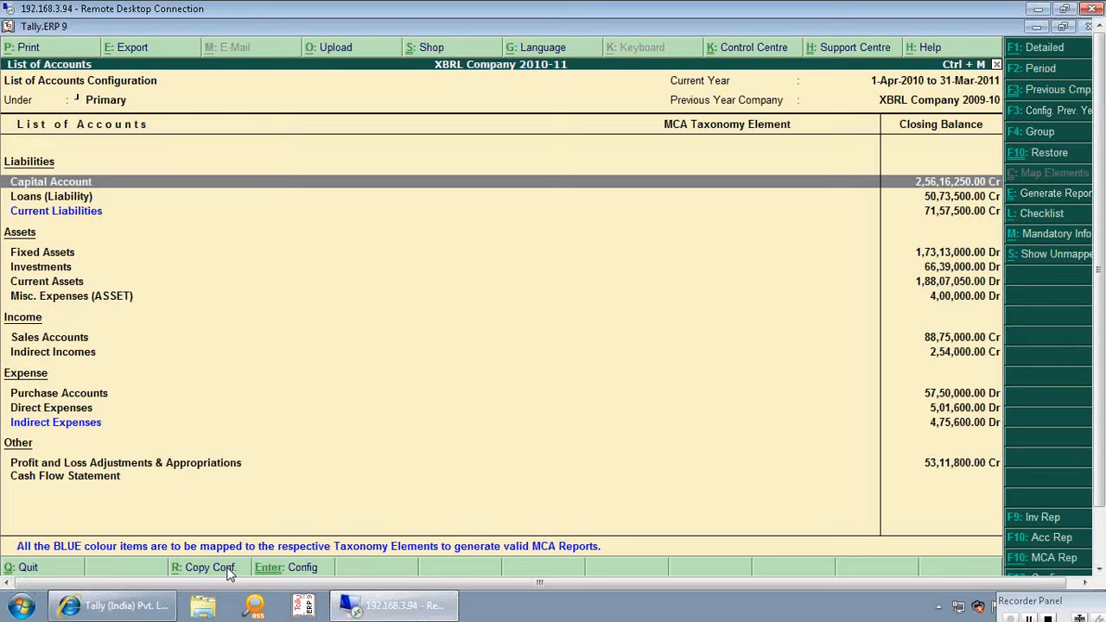
pyautogui.hotkey('alt', 'F1')
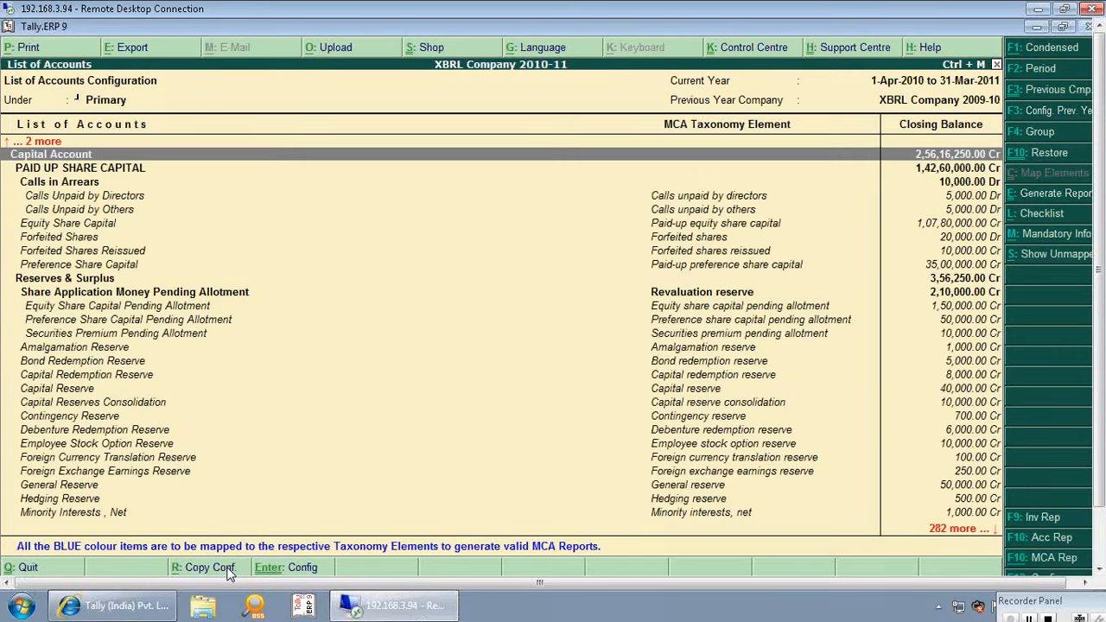
pyautogui.press('Down')
pyautogui.press('Down')
pyautogui.press('Down')
pyautogui.press('Down')
pyautogui.press('Down')
pyautogui.press('Down')
pyautogui.press('Down')
pyautogui.press('Down')
pyautogui.press('Down')
pyautogui.press('Down')
pyautogui.press('Down')
pyautogui.press('Down')
pyautogui.press('Down')
pyautogui.press('Down')
pyautogui.press('Down')
pyautogui.press('Down')
pyautogui.press('Down')
pyautogui.press('Down')
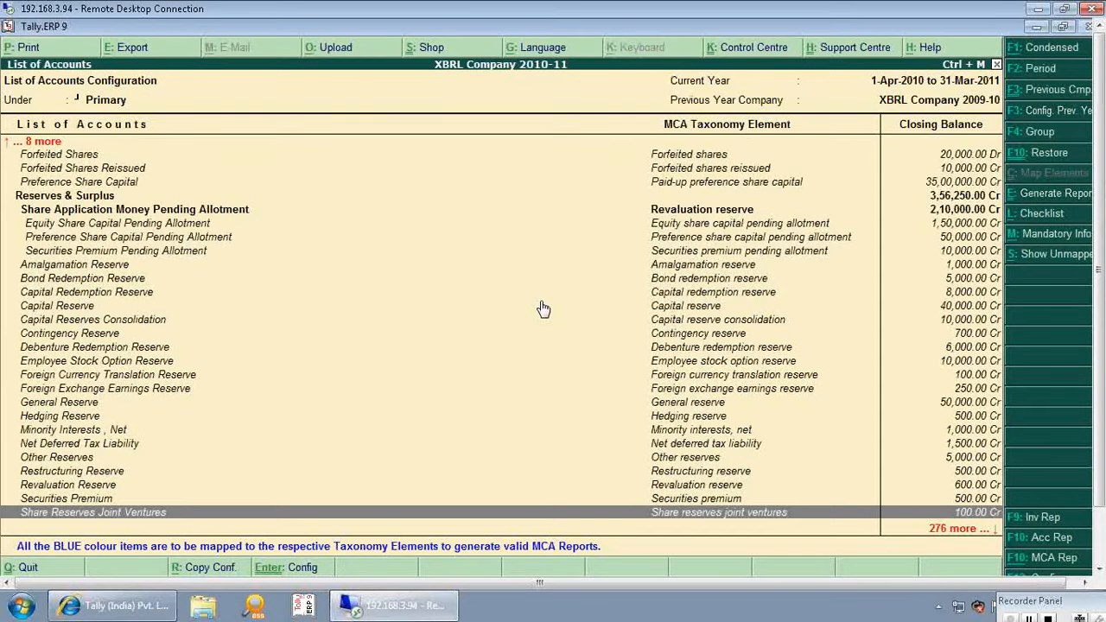
# - Leave the List of Accounts and open Accounting Policies and Basis of Presentation in Additional Details
pyautogui.press('Escape')
pyautogui.press('Down')
pyautogui.press('Return')
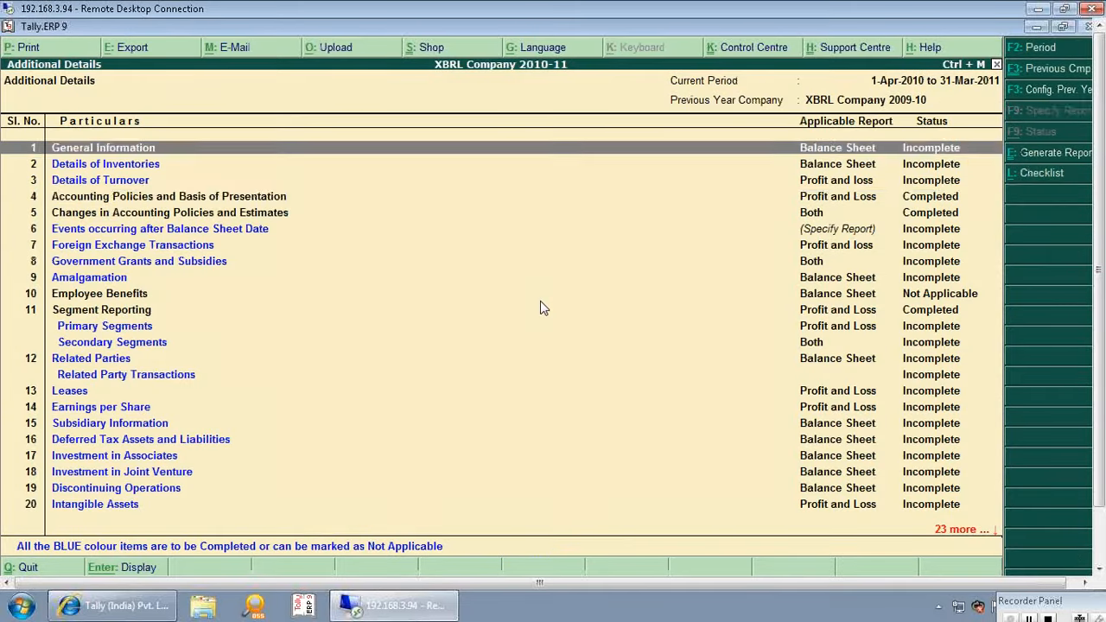
pyautogui.press('Down')
pyautogui.press('Down')
pyautogui.press('Down')
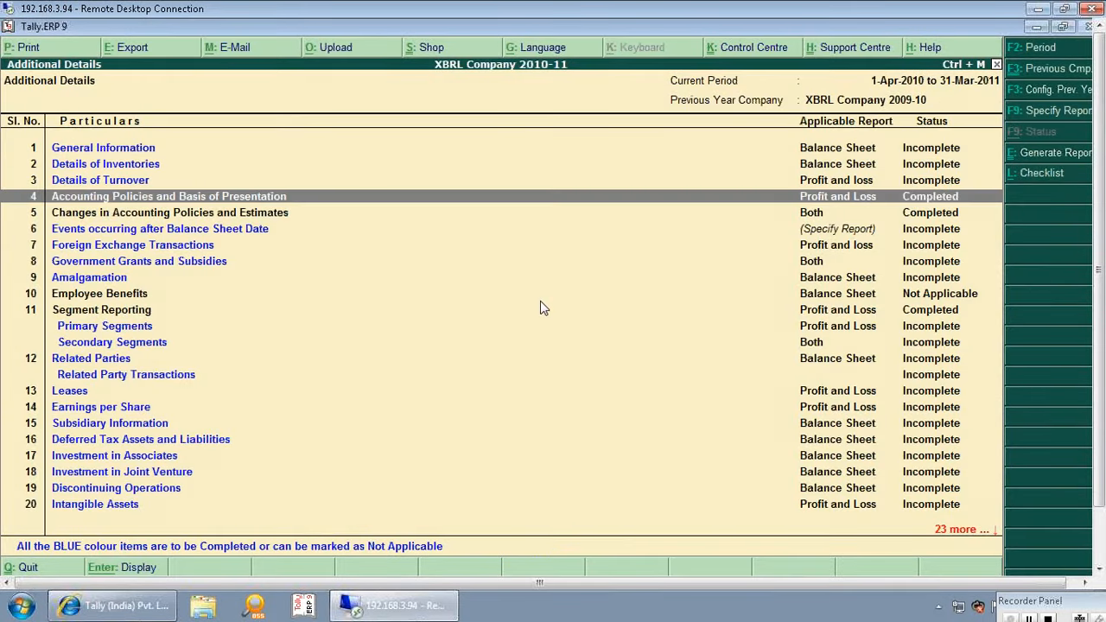
pyautogui.press('Return')
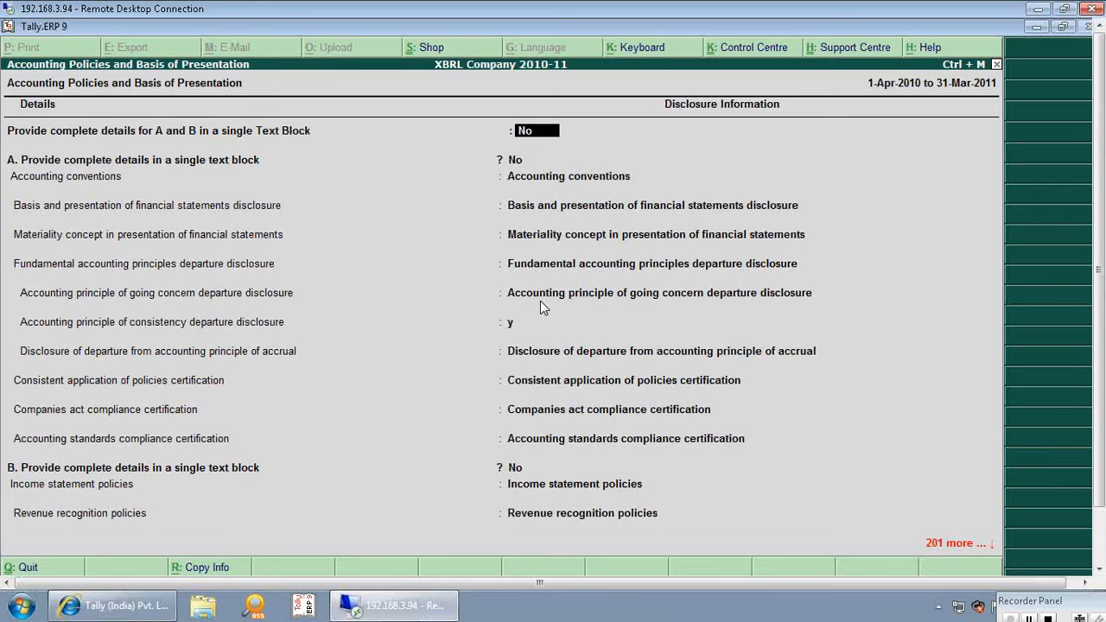
pyautogui.click(210, 568)
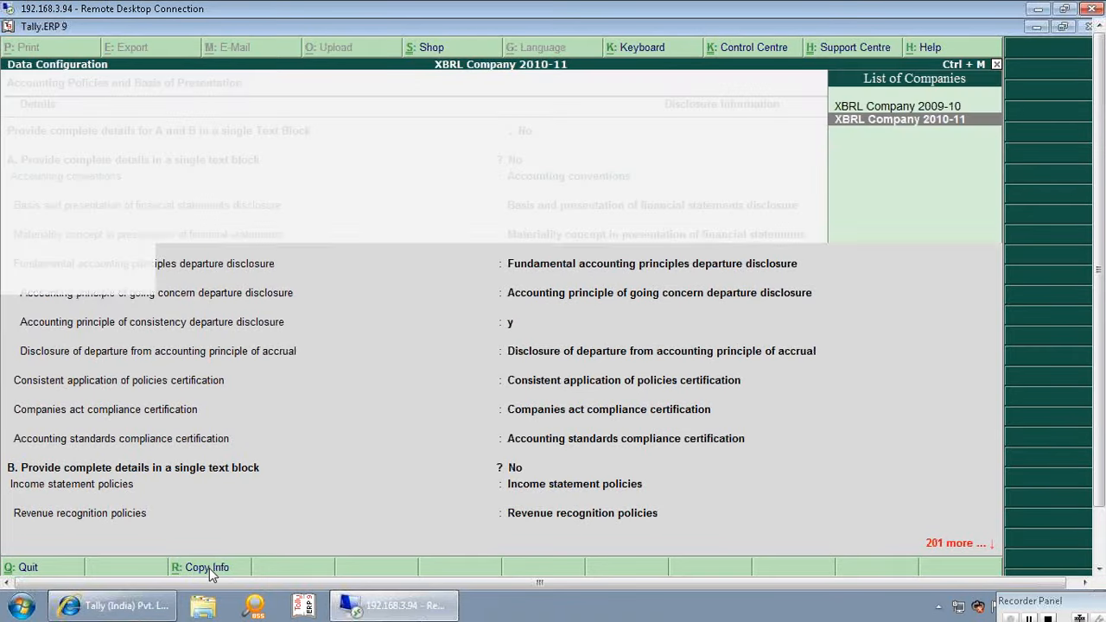
pyautogui.press('Escape')
pyautogui.press('y')
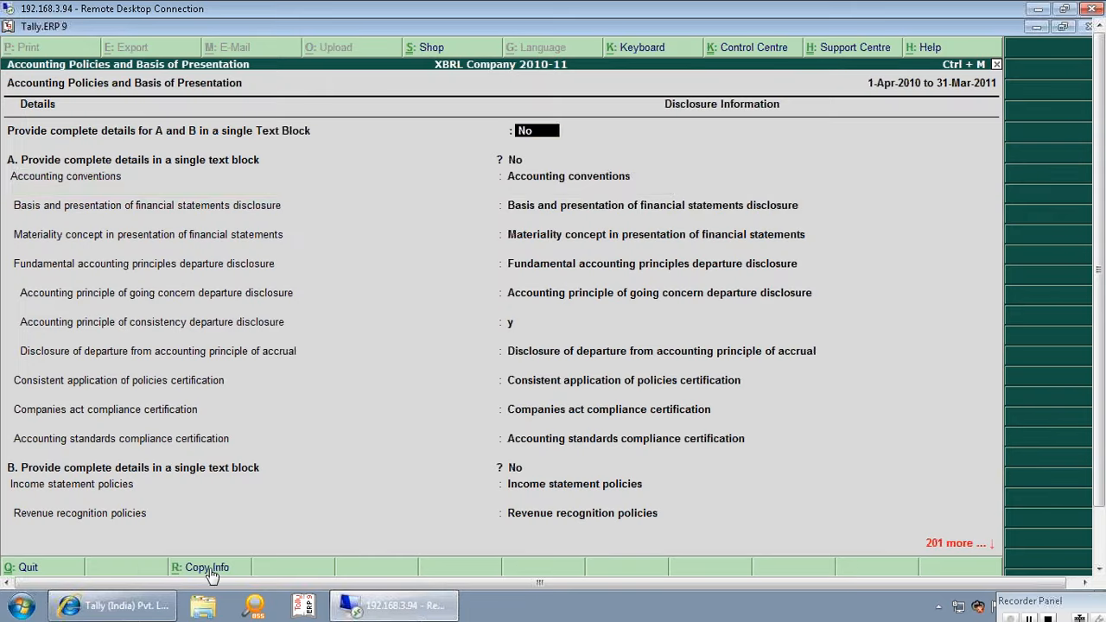
# - Clear the disclosure text entries in Accounting Policies and Basis of Presentation and save the form
pyautogui.press('Return')
pyautogui.press('Return')
pyautogui.press('Return')
pyautogui.press('Return')
pyautogui.press('Return')
pyautogui.press('Return')
pyautogui.press('Return')
pyautogui.press('Return')
pyautogui.press('Return')
pyautogui.press('Return')
pyautogui.press('Return')
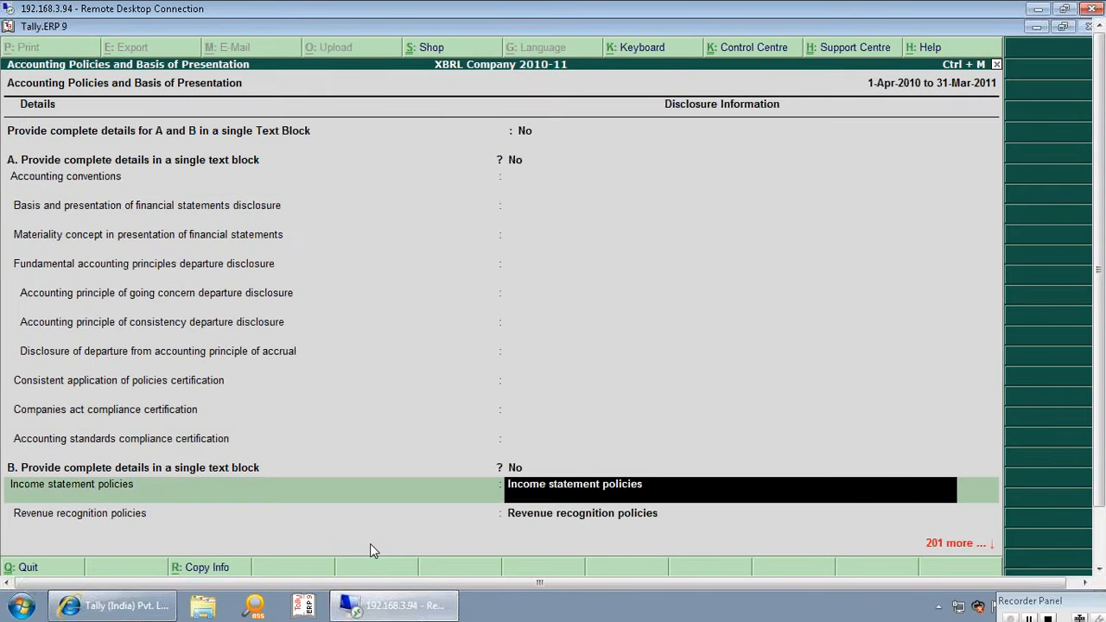
pyautogui.press('Return')
pyautogui.press('Return')
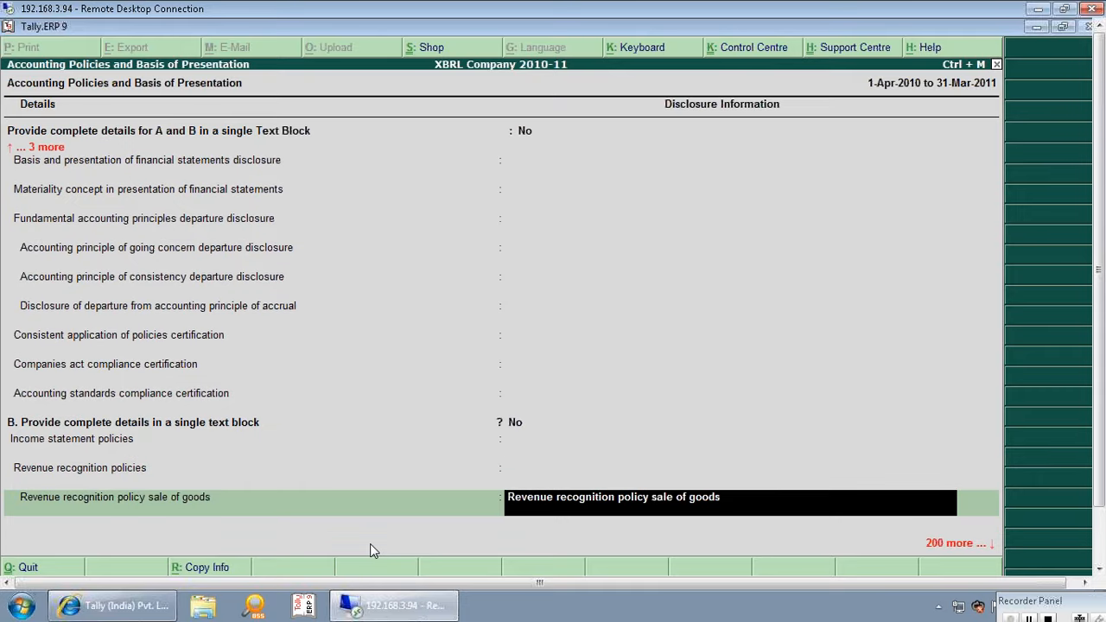
pyautogui.hotkey('ctrl', 'a')
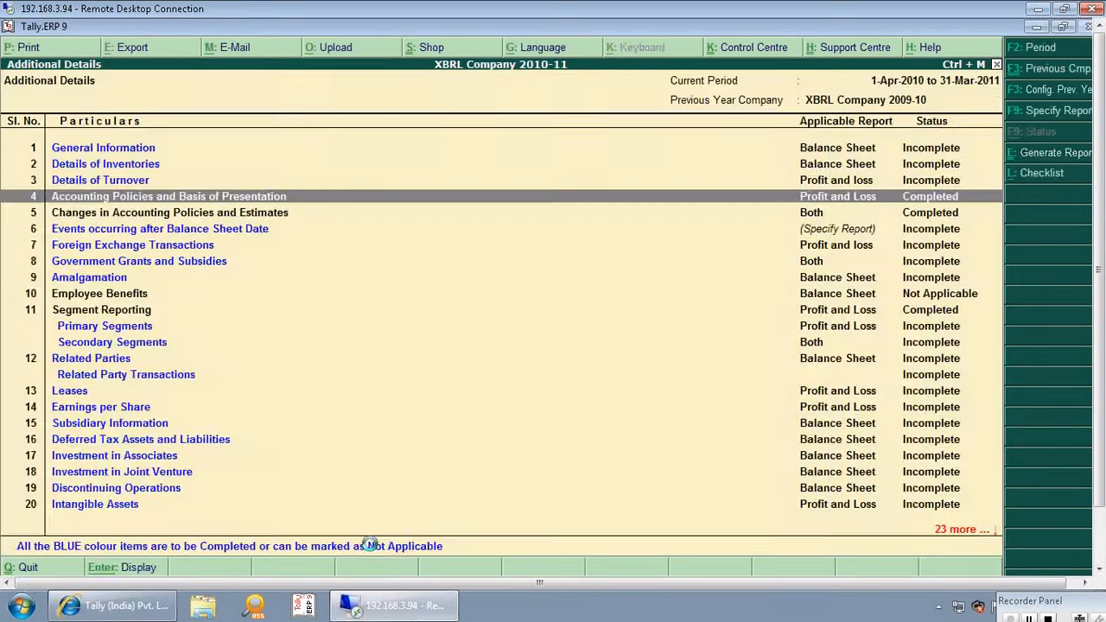
# - Copy the Accounting Policies and Basis of Presentation information from XBRL Company 2009-10
pyautogui.press('Return')
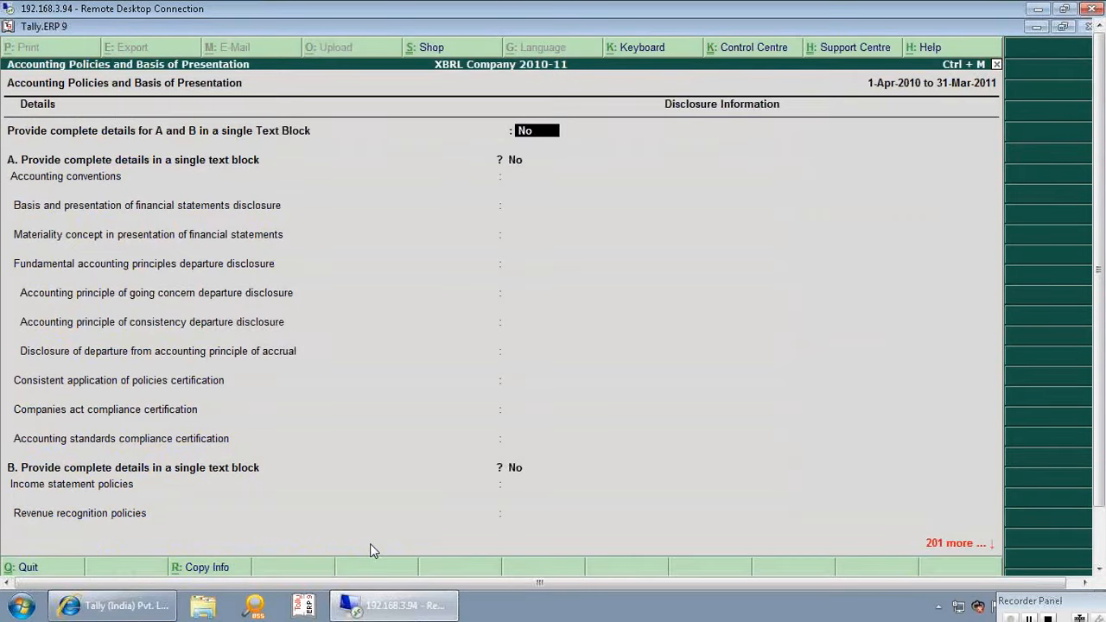
pyautogui.click(217, 570)
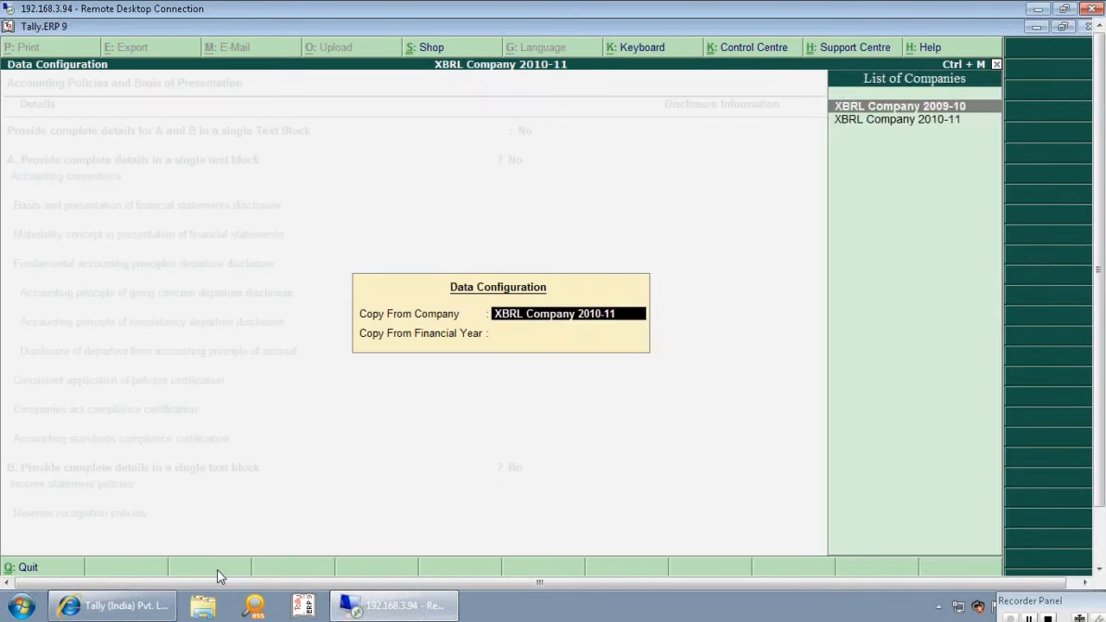
pyautogui.press('Return')
pyautogui.press('Return')
pyautogui.press('Return')
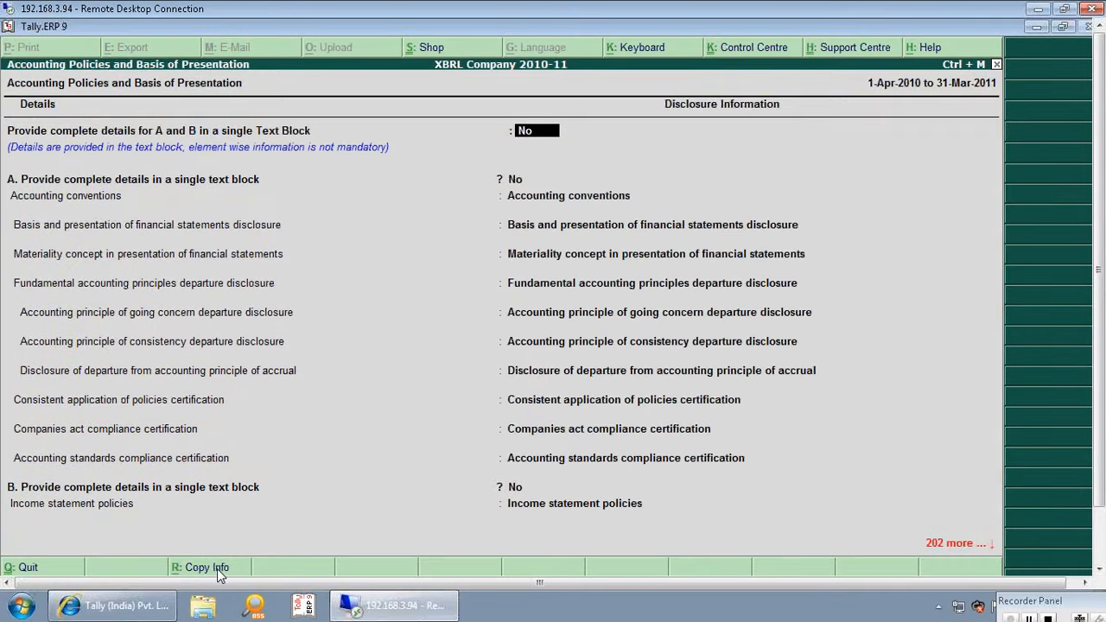
# - Change the fundamental accounting principles departure disclosure to "qweqwewqeqwe", save the form and return to MCA Reports
pyautogui.click(578, 294)
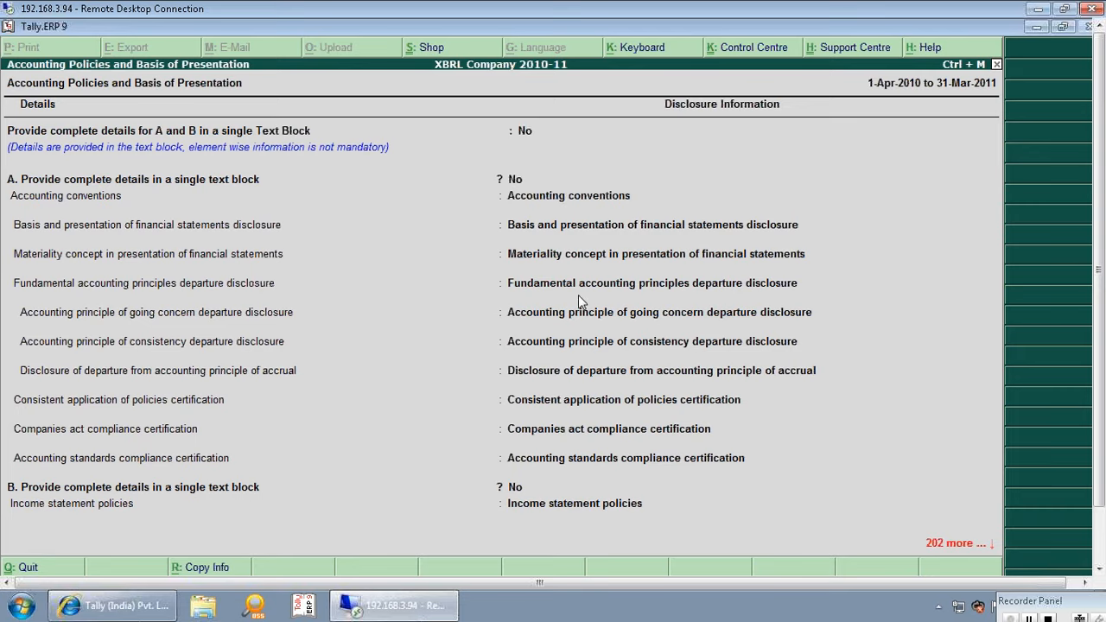
pyautogui.write('qweqwewqeqwe')
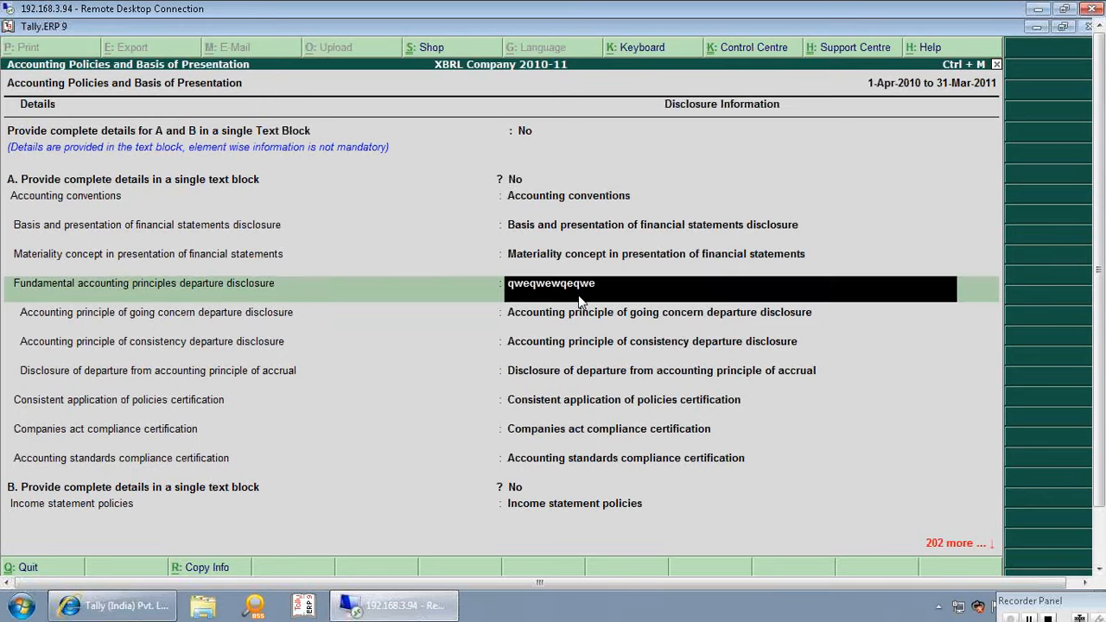
pyautogui.press('Return')
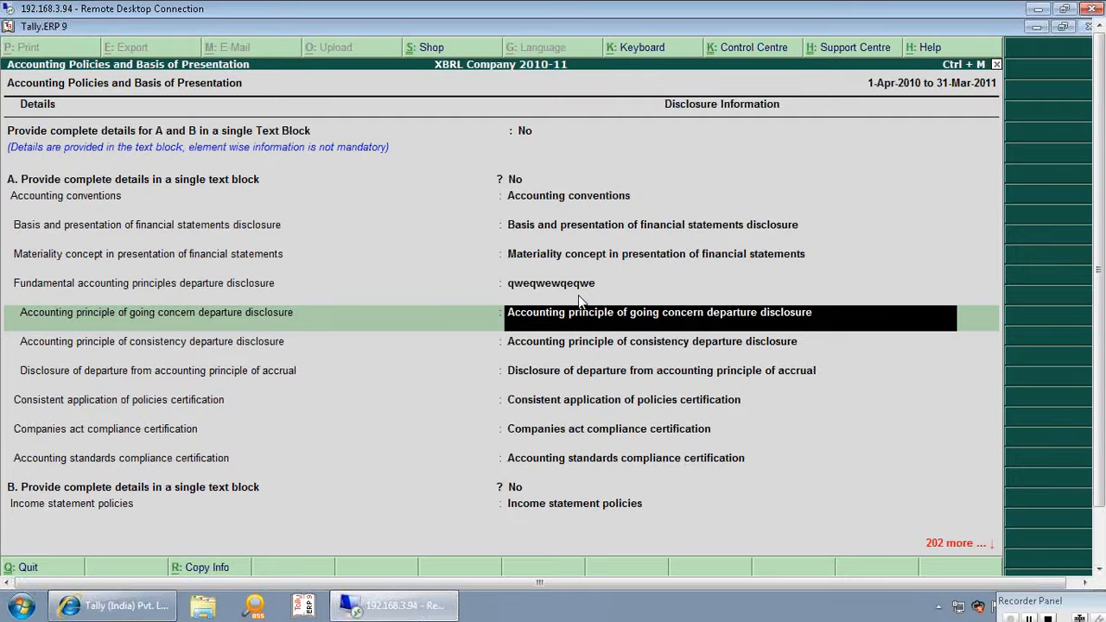
pyautogui.hotkey('ctrl', 'a')
pyautogui.press('Escape')
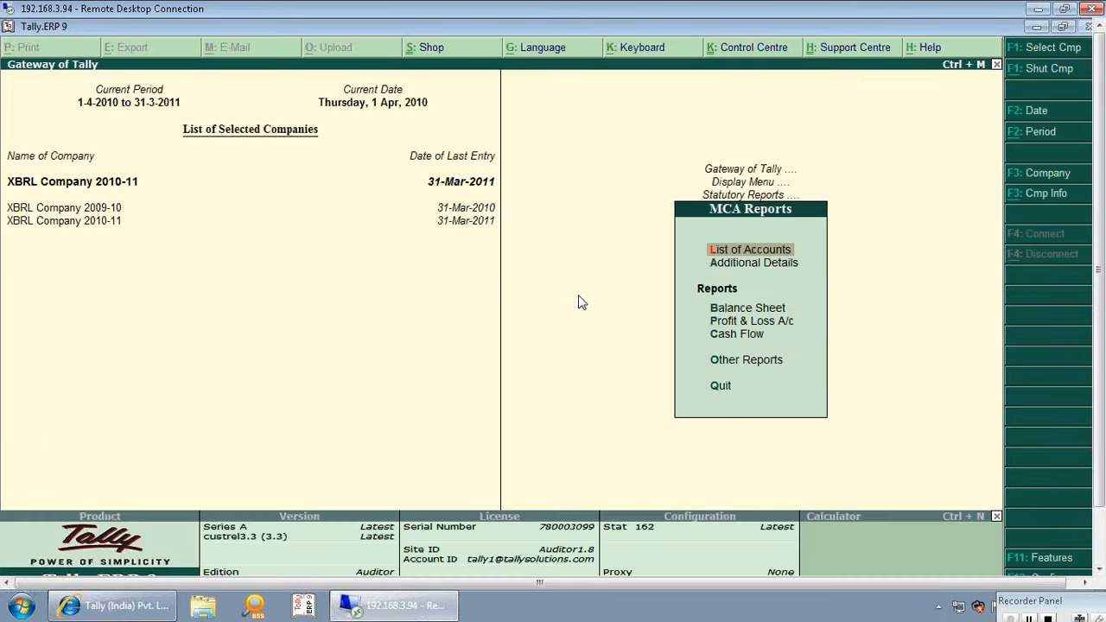
# - From the List of Accounts, look through the reports offered for mandatory information and open the one for Balance Sheet
pyautogui.press('Return')
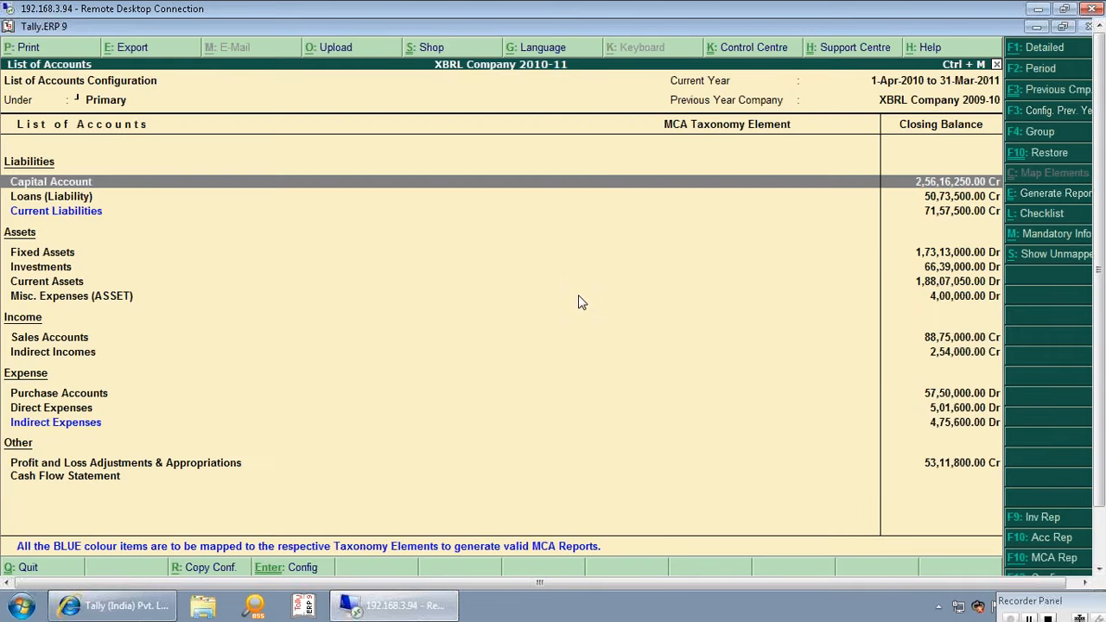
pyautogui.click(1072, 239)
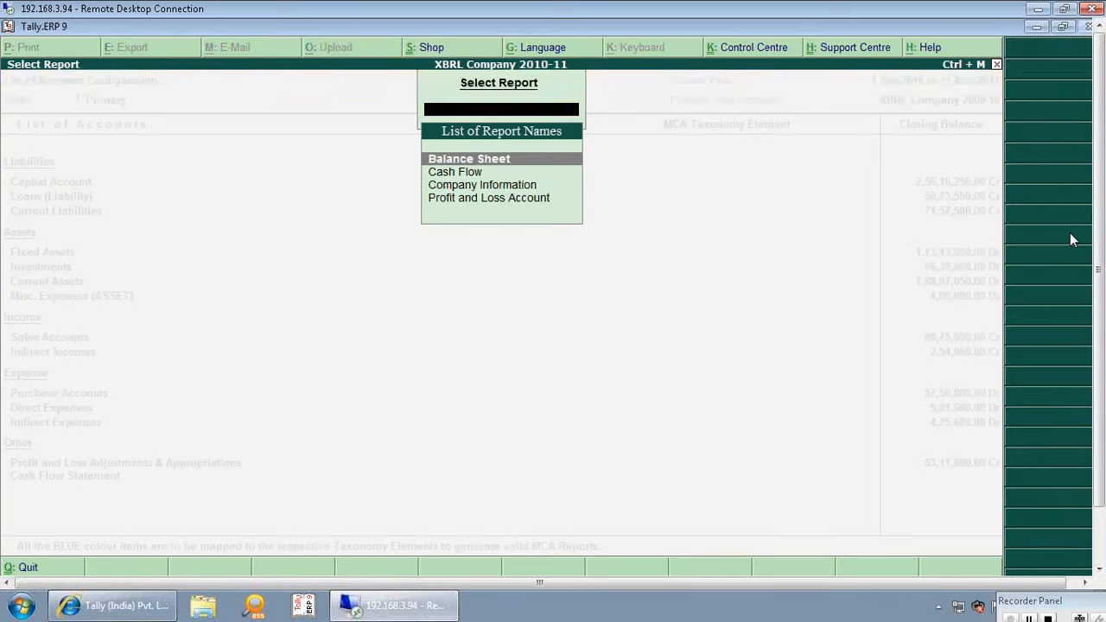
pyautogui.press('Return')
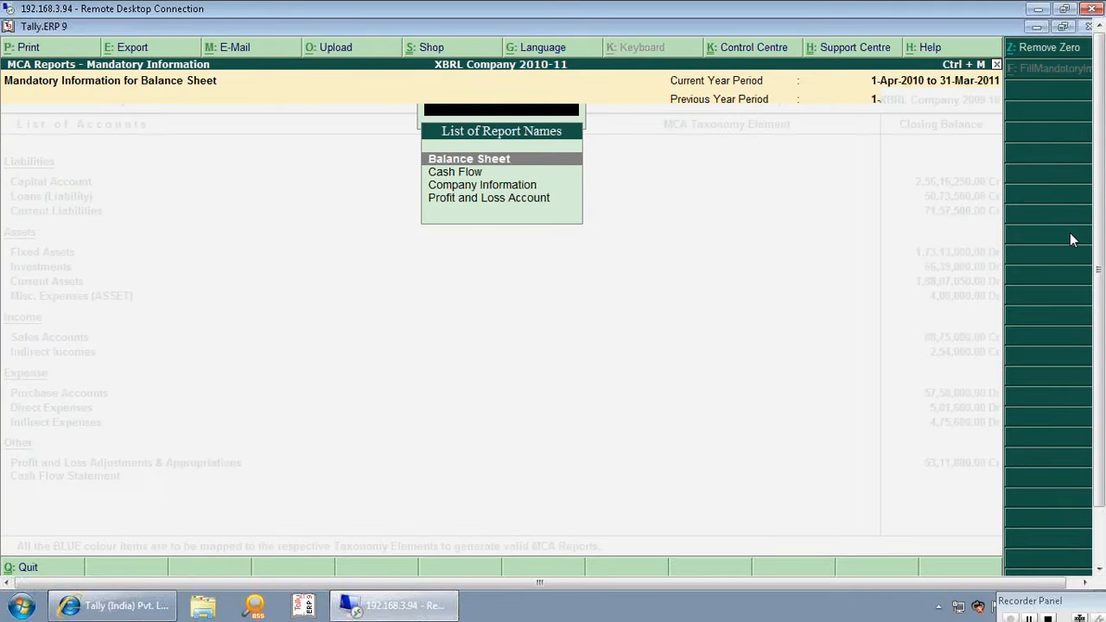
pyautogui.press('Escape')
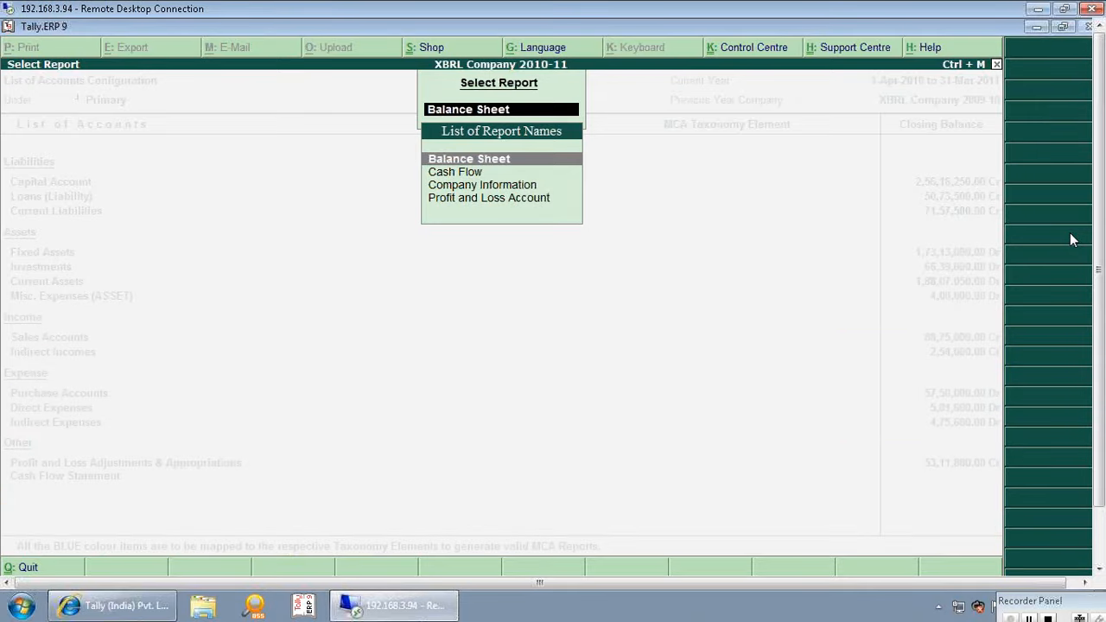
pyautogui.press('Down')
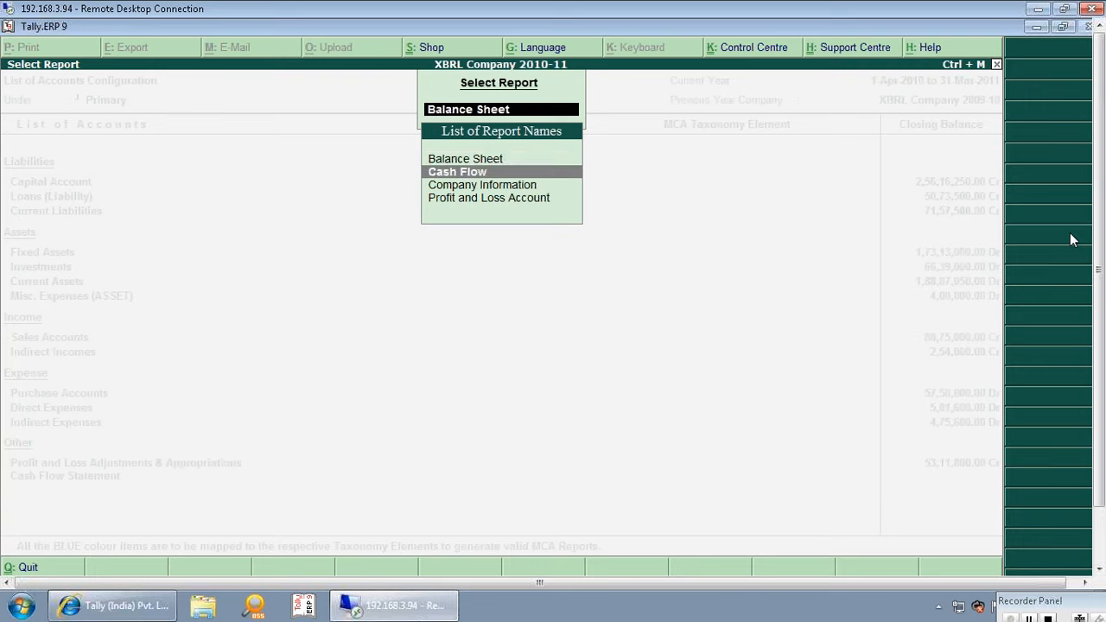
pyautogui.press('Down')
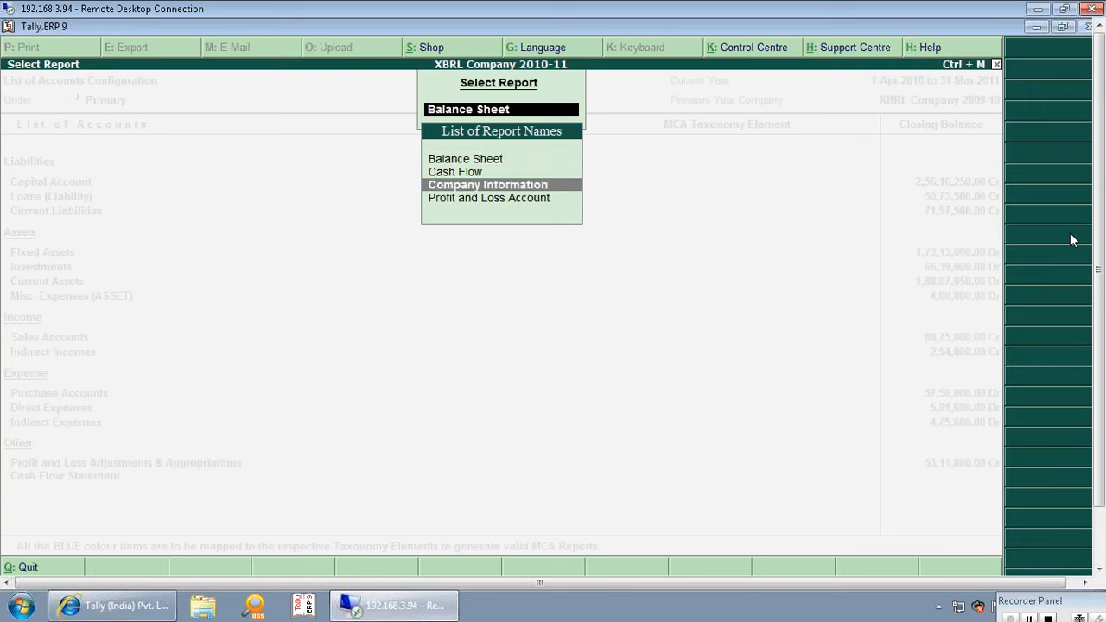
pyautogui.press('Down')
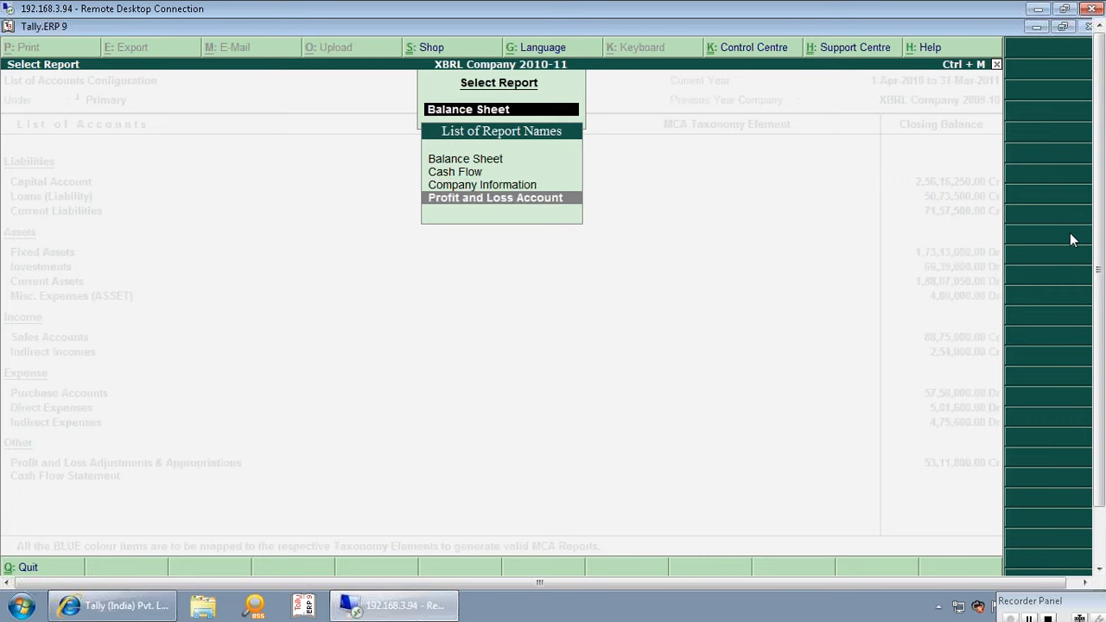
pyautogui.press('Up')
pyautogui.press('Up')
pyautogui.press('Up')
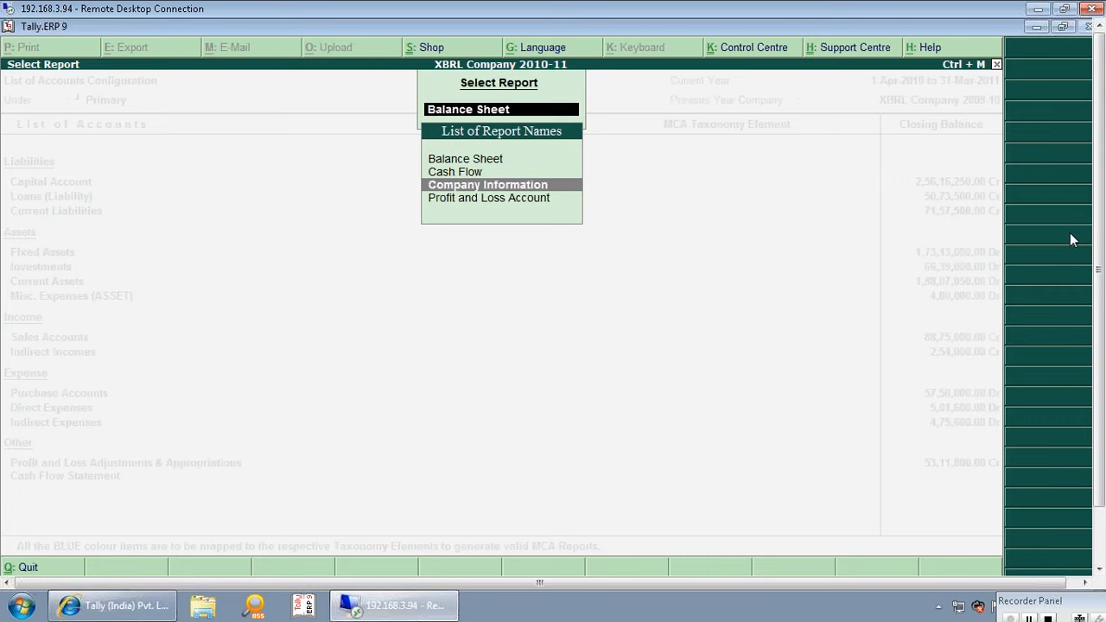
pyautogui.press('Return')
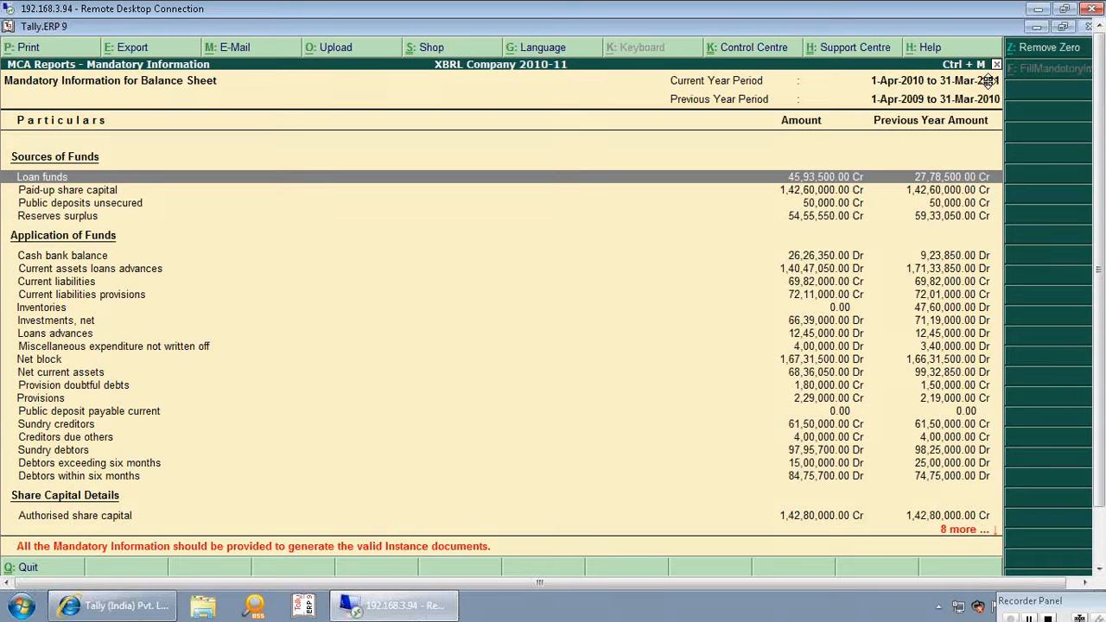
# - Remove the zero values from the Balance Sheet mandatory information, and set the blank amounts such as Inventories back to zero
pyautogui.click(1027, 50)
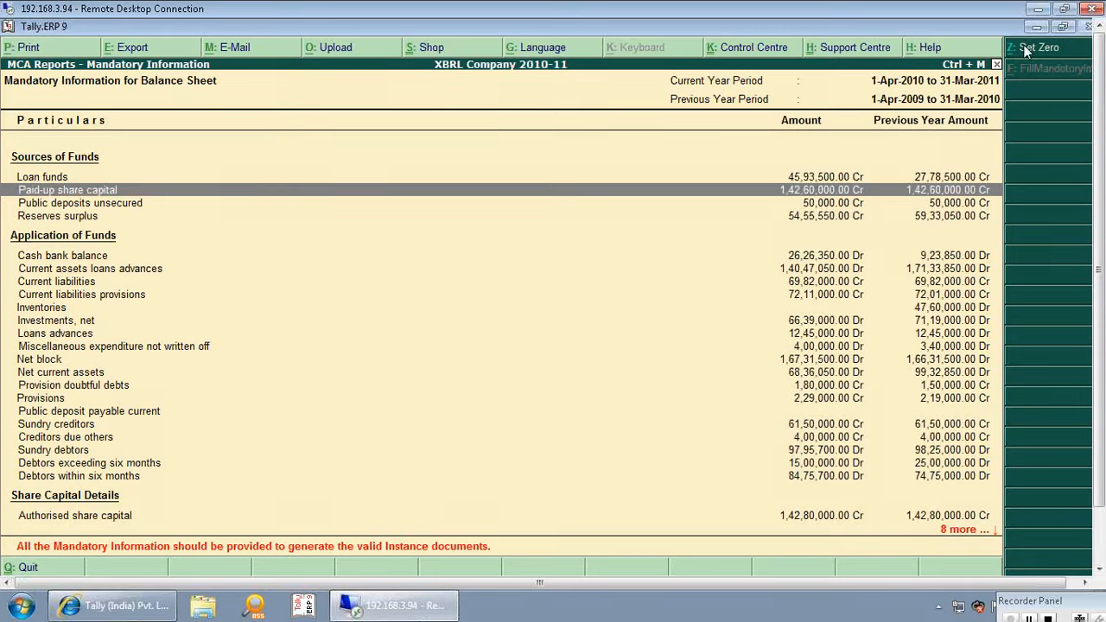
pyautogui.press('Down')
pyautogui.press('Down')
pyautogui.press('Down')
pyautogui.press('Down')
pyautogui.press('Down')
pyautogui.press('Down')
pyautogui.press('Down')
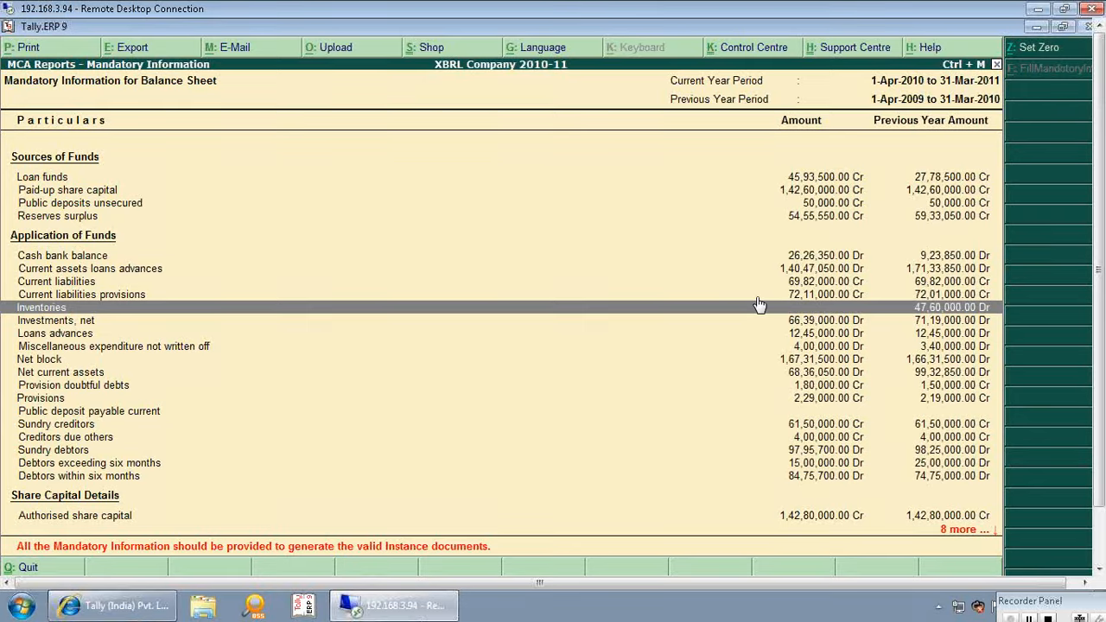
pyautogui.click(1025, 50)
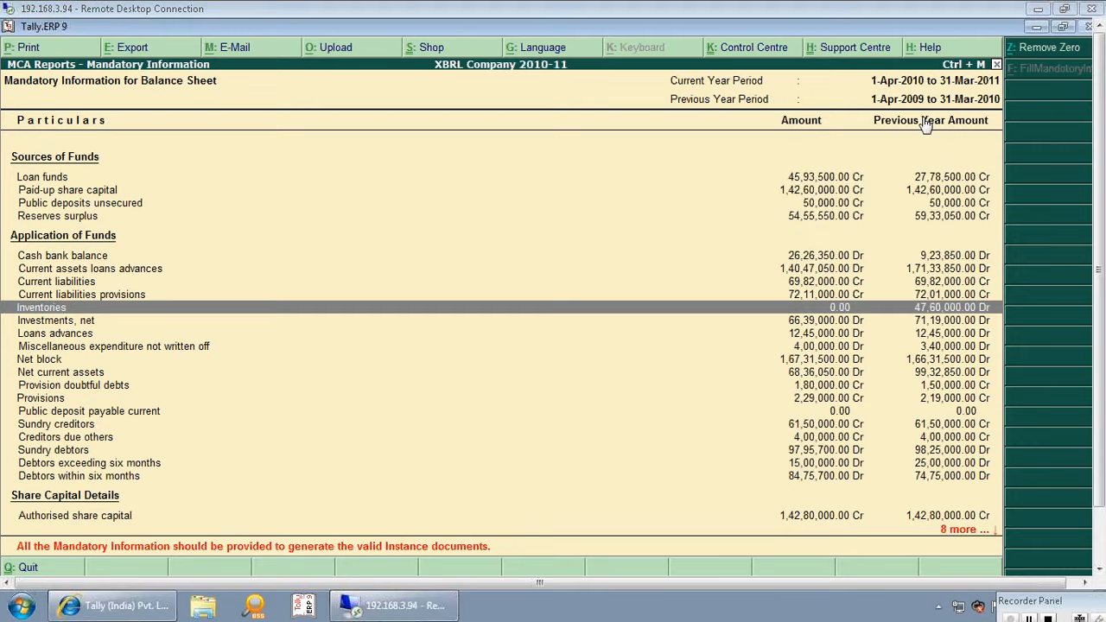
# - Open the Cash Flow report from the mandatory information list and examine its line items for both years
pyautogui.doubleClick(802, 185)
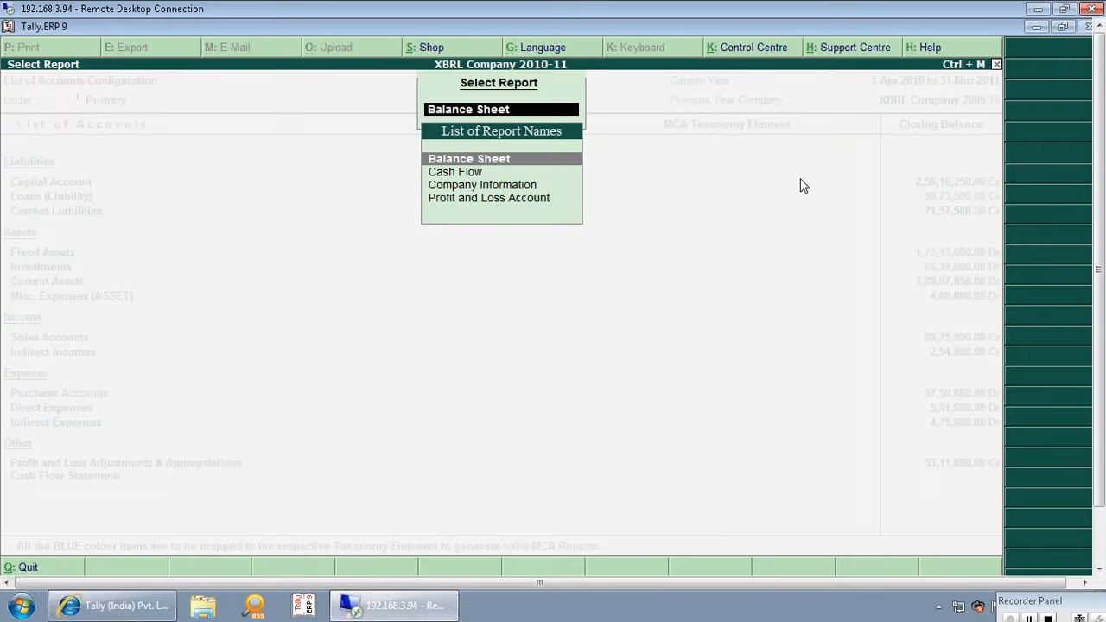
pyautogui.press('Down')
pyautogui.press('Return')
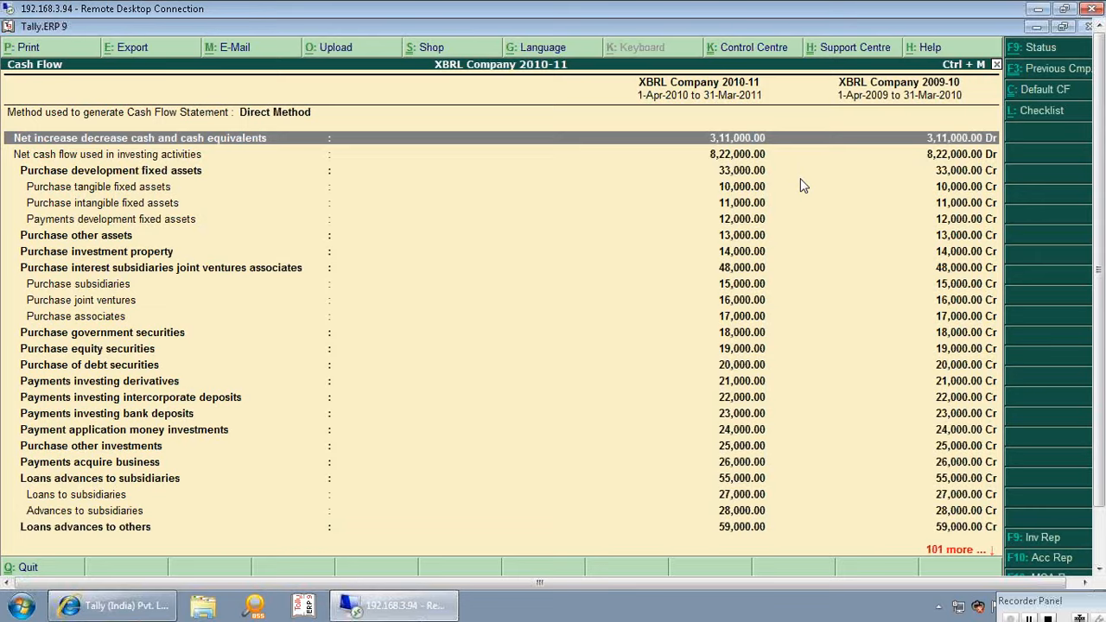
pyautogui.press('Down')
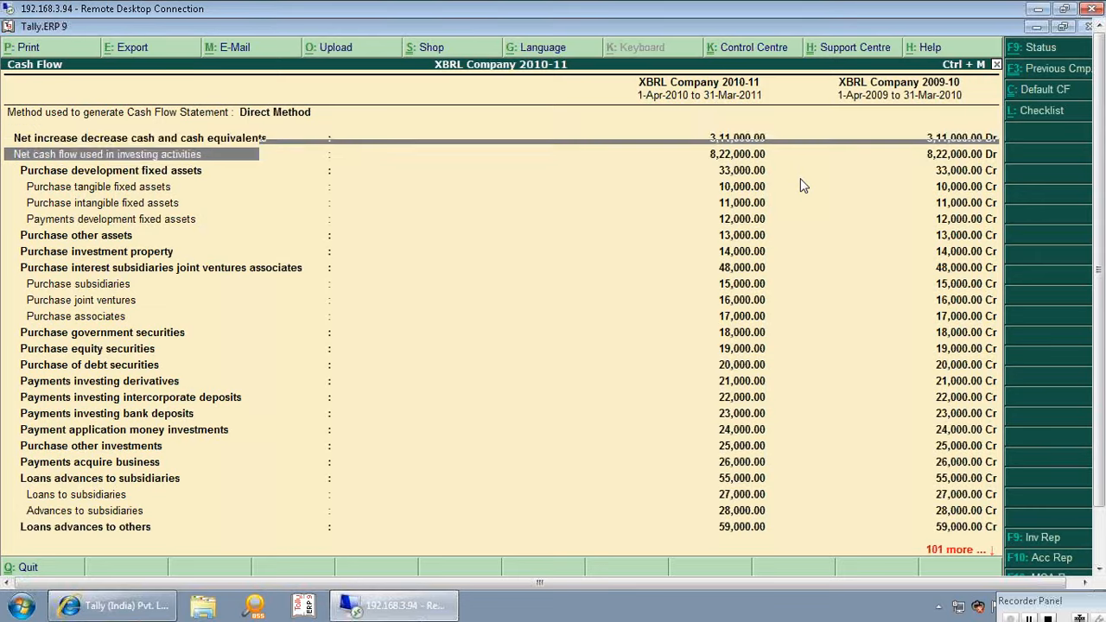
pyautogui.press('Down')
pyautogui.press('Down')
pyautogui.press('Down')
pyautogui.press('Down')
pyautogui.press('Down')
pyautogui.press('Down')
pyautogui.press('Down')
pyautogui.press('Down')
pyautogui.press('Down')
pyautogui.press('Down')
pyautogui.press('Down')
pyautogui.press('Down')
pyautogui.press('Down')
pyautogui.press('Down')
pyautogui.press('Down')
pyautogui.press('Down')
pyautogui.press('Down')
pyautogui.press('Down')
pyautogui.press('Down')
pyautogui.press('Down')
pyautogui.press('Down')
pyautogui.press('Down')
pyautogui.press('Down')
pyautogui.press('Down')
pyautogui.press('Down')
pyautogui.press('Down')
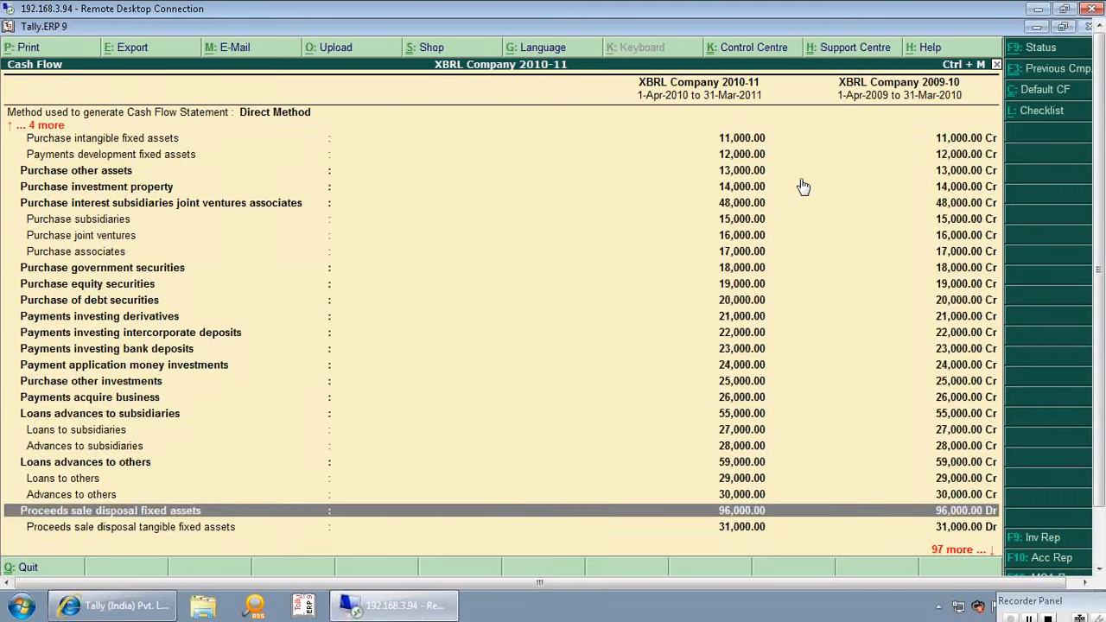
pyautogui.press('Up')
pyautogui.press('Up')
pyautogui.press('Up')
pyautogui.press('Up')
pyautogui.press('Up')
pyautogui.press('Up')
pyautogui.press('Up')
pyautogui.press('Up')
pyautogui.press('Up')
pyautogui.press('Up')
pyautogui.press('Up')
pyautogui.press('Up')
pyautogui.press('Up')
pyautogui.press('Up')
pyautogui.press('Up')
pyautogui.press('Up')
pyautogui.press('Up')
pyautogui.press('Up')
pyautogui.press('Up')
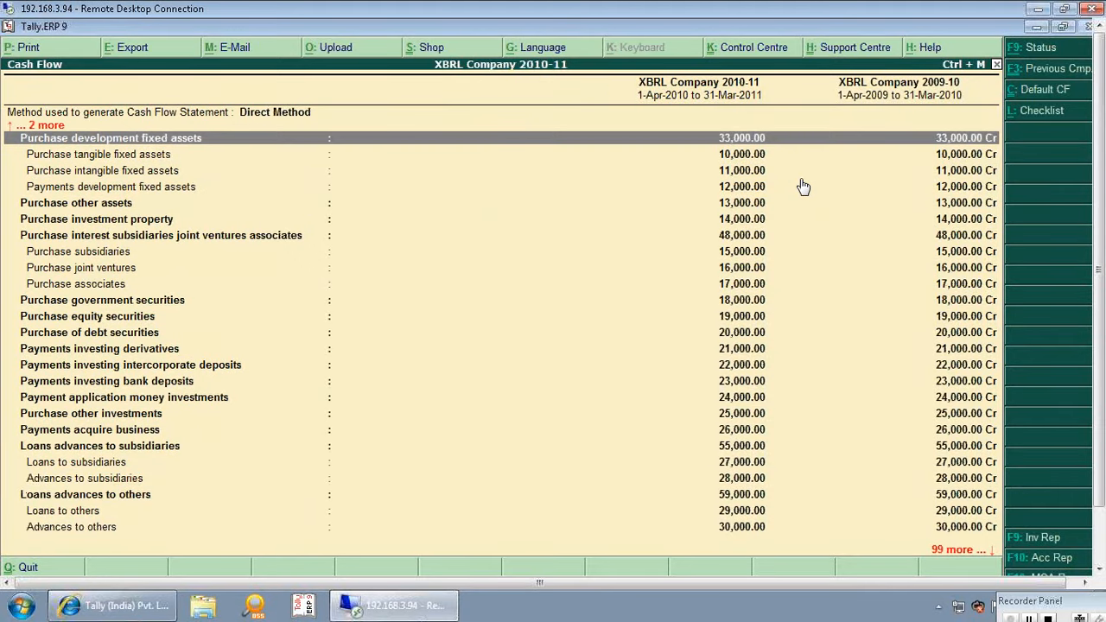
# - Review the mandatory information for Company Information and for Profit and Loss Account, and return to the List of Accounts
pyautogui.press('Escape')
pyautogui.press('Down')
pyautogui.press('Return')
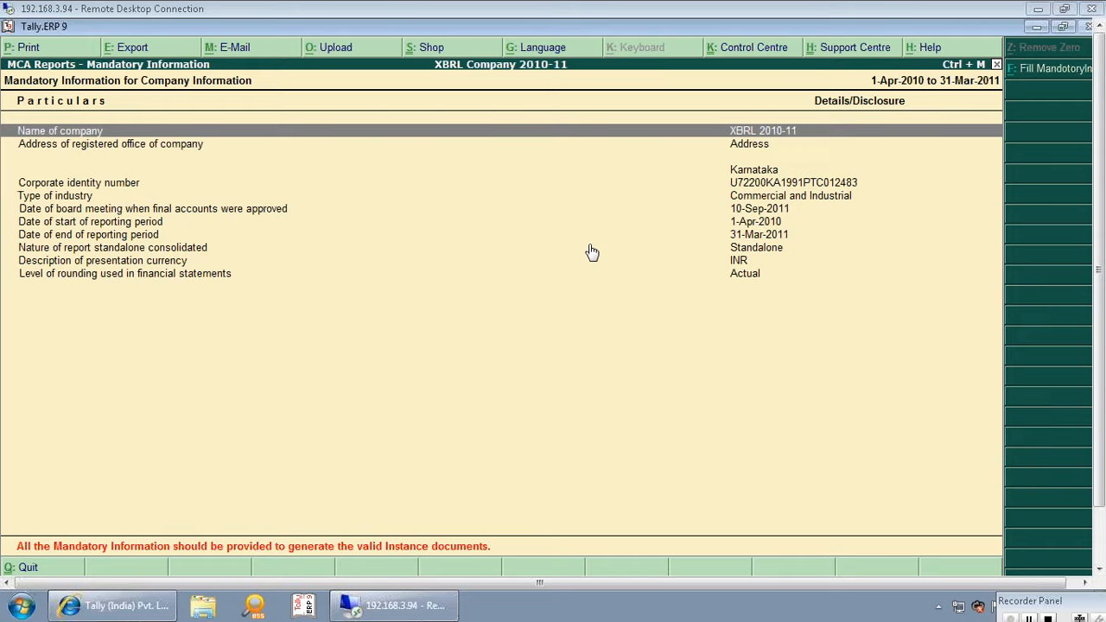
pyautogui.press('Escape')
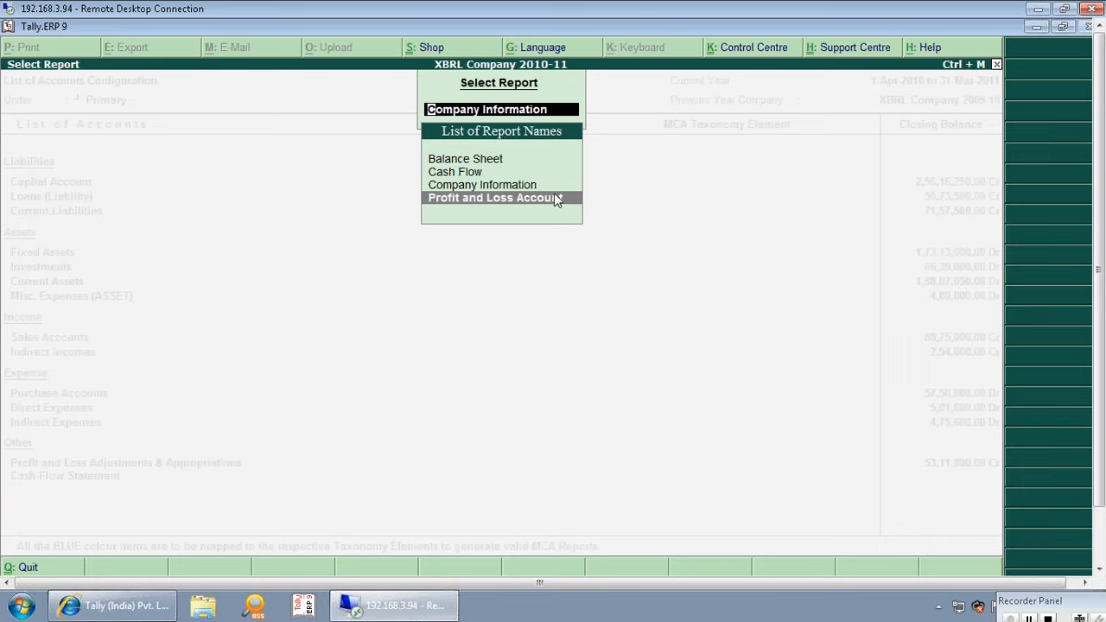
pyautogui.press('Return')
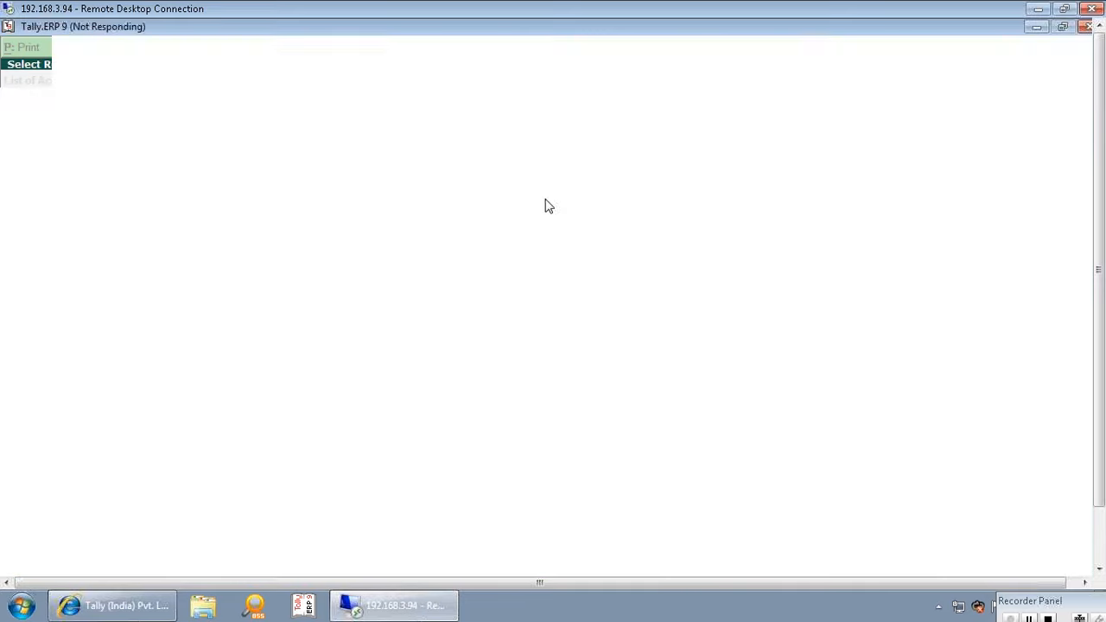
pyautogui.click(545, 204)
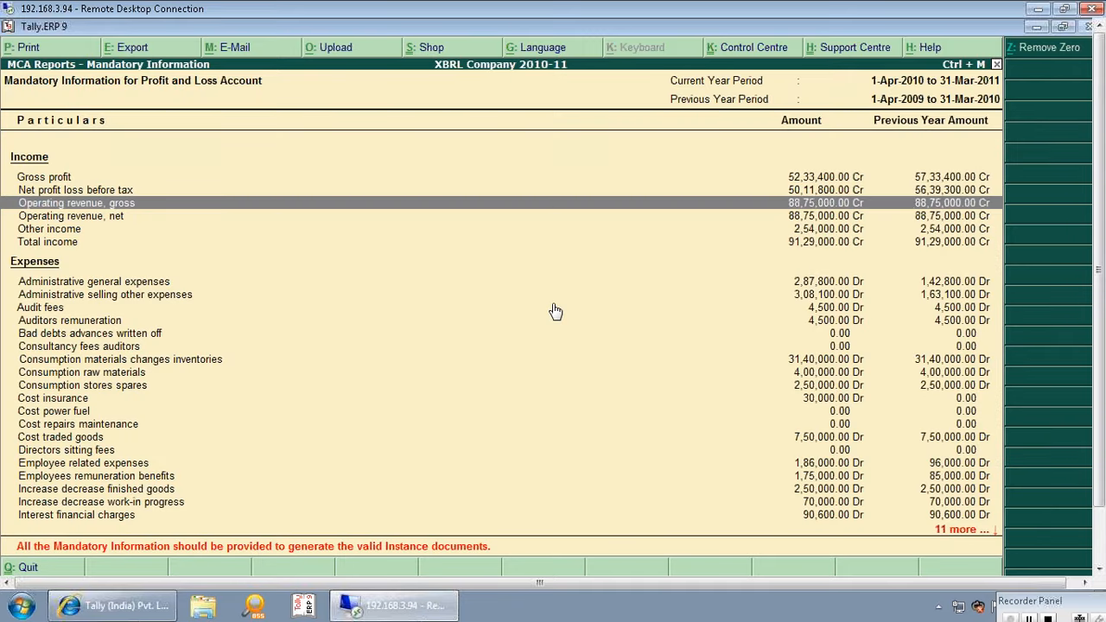
pyautogui.press('Escape')
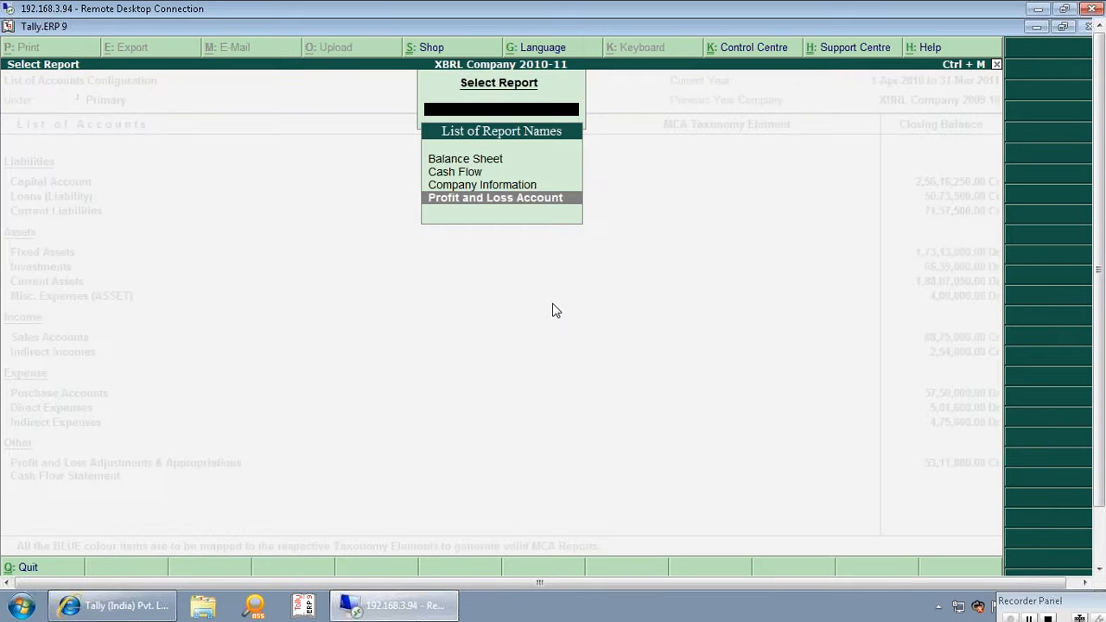
pyautogui.press('Escape')
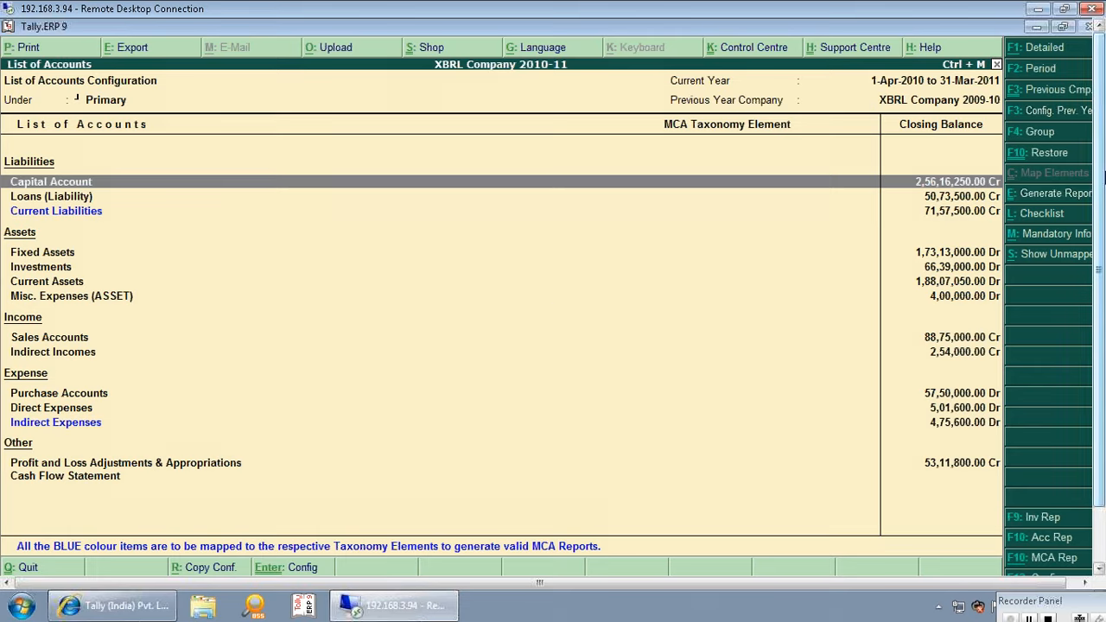
# - Switch the List of Accounts between unmapped and all accounts, ending with only the unmapped ones shown
pyautogui.click(1054, 258)
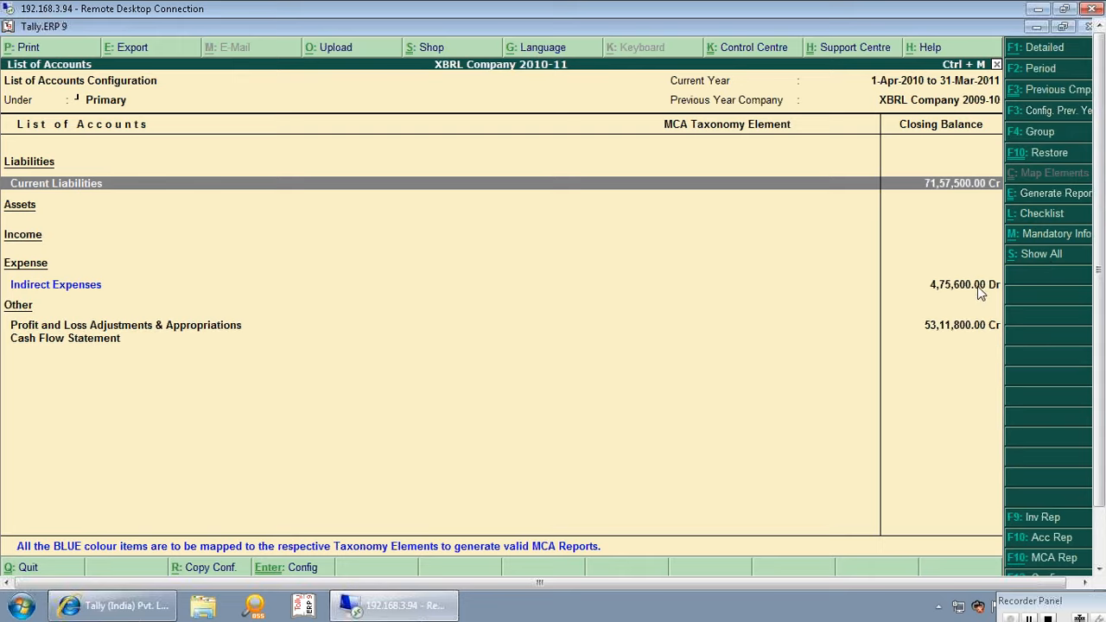
pyautogui.click(1028, 255)
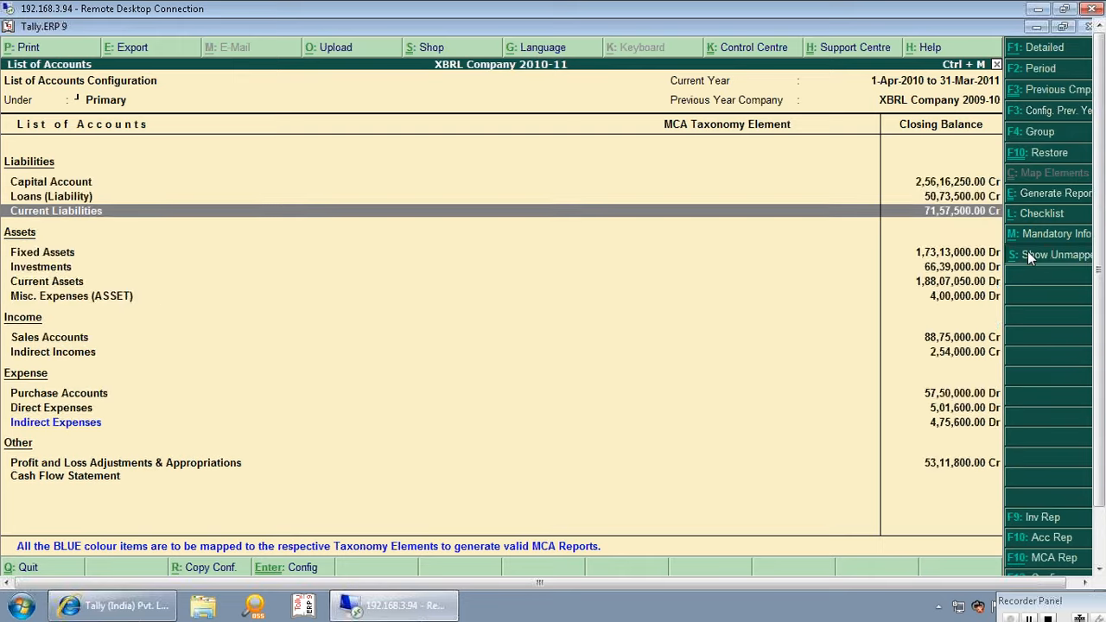
pyautogui.click(1029, 255)
pyautogui.press('Down')
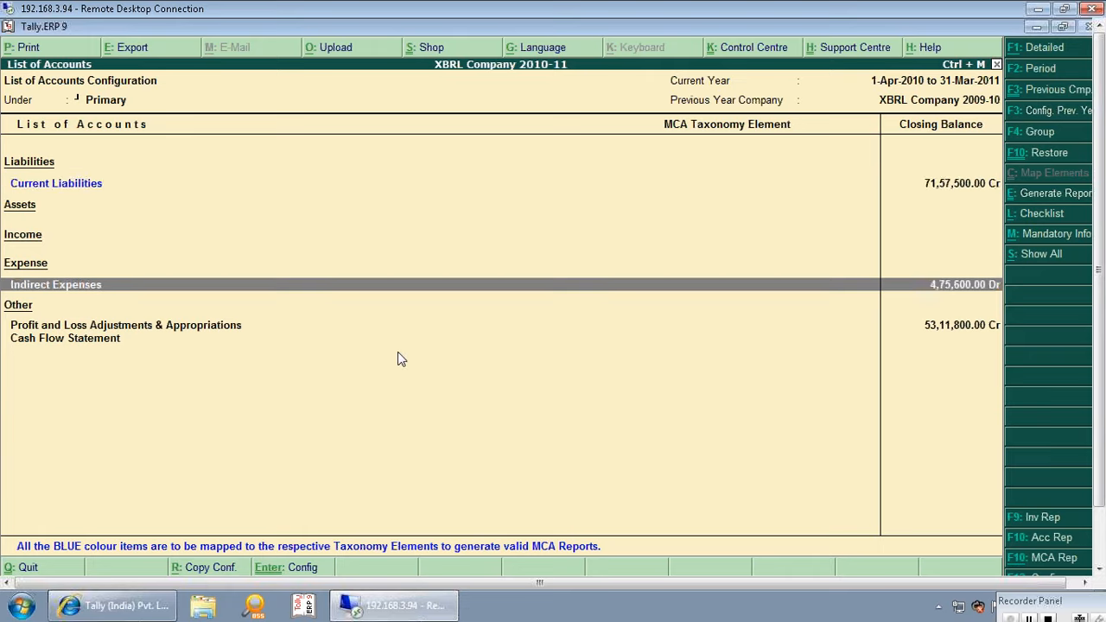
pyautogui.press('Up')
pyautogui.press('Down')
pyautogui.press('Up')
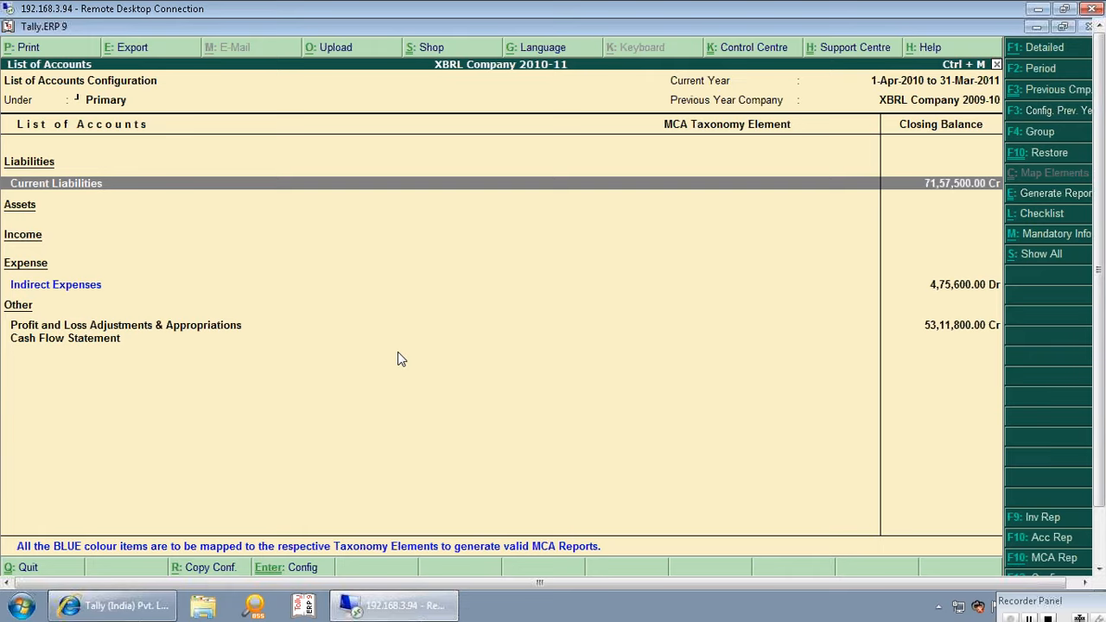
# - Expand the unmapped accounts to ledger level, look through those under Current Liabilities and Indirect Expenses, and return to MCA Reports
pyautogui.hotkey('alt', 'F1')
pyautogui.press('Down')
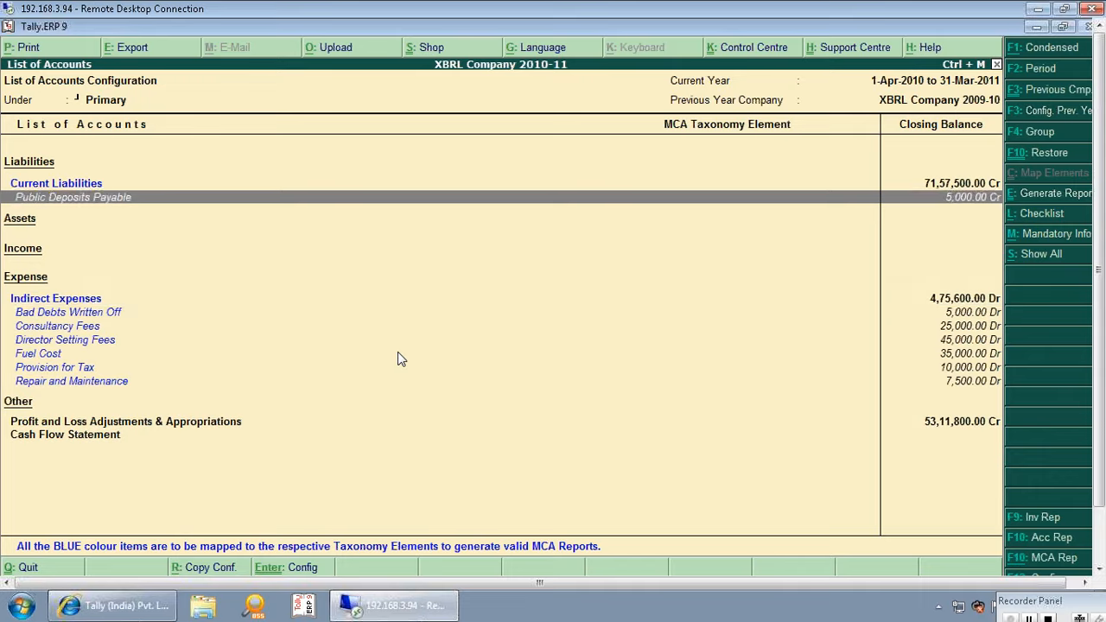
pyautogui.press('Down')
pyautogui.press('Down')
pyautogui.press('Down')
pyautogui.press('Up')
pyautogui.press('Up')
pyautogui.press('Down')
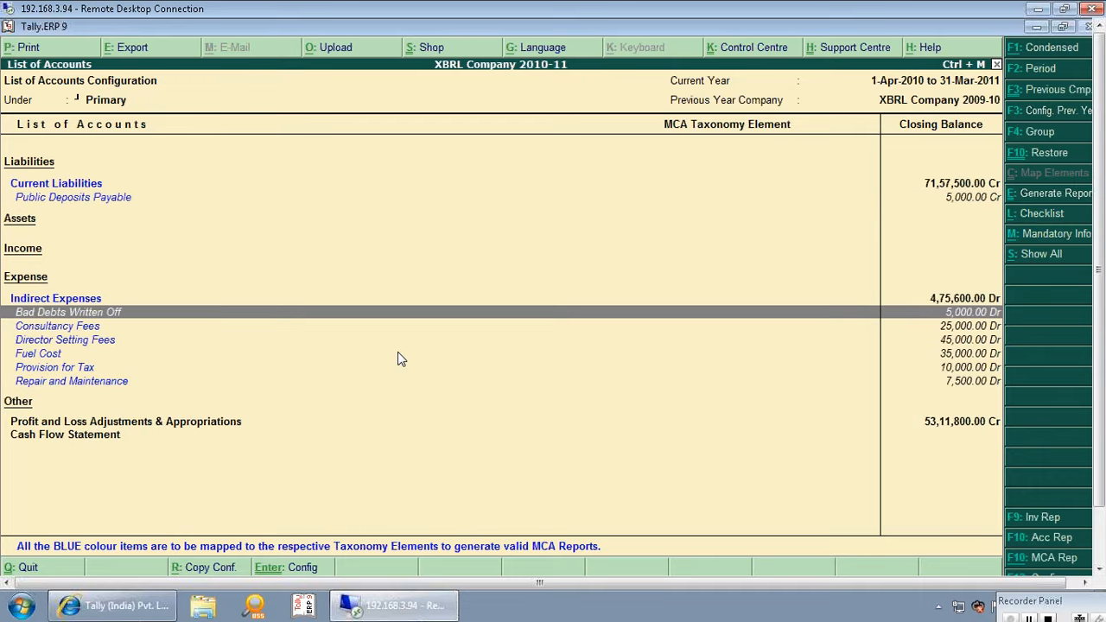
pyautogui.press('Escape')
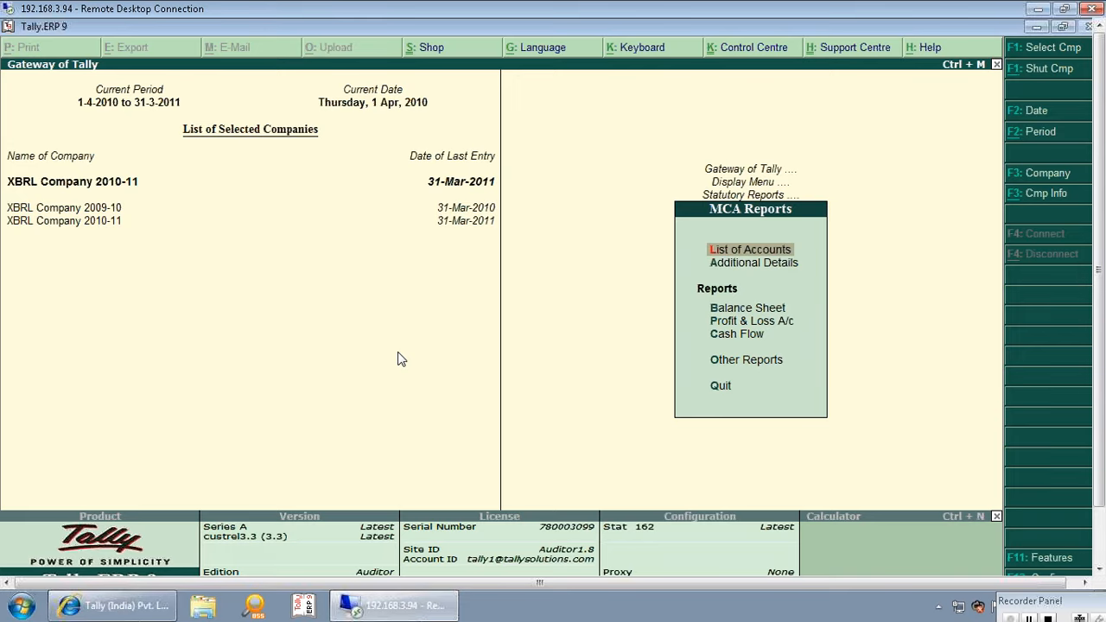
pyautogui.press('Return')
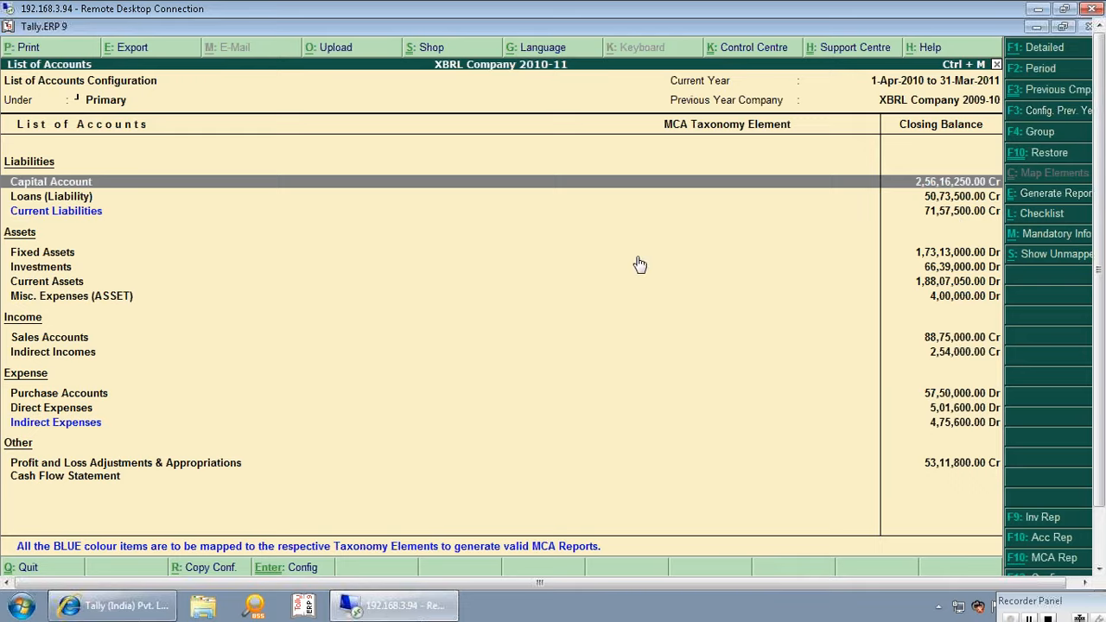
pyautogui.press('Escape')
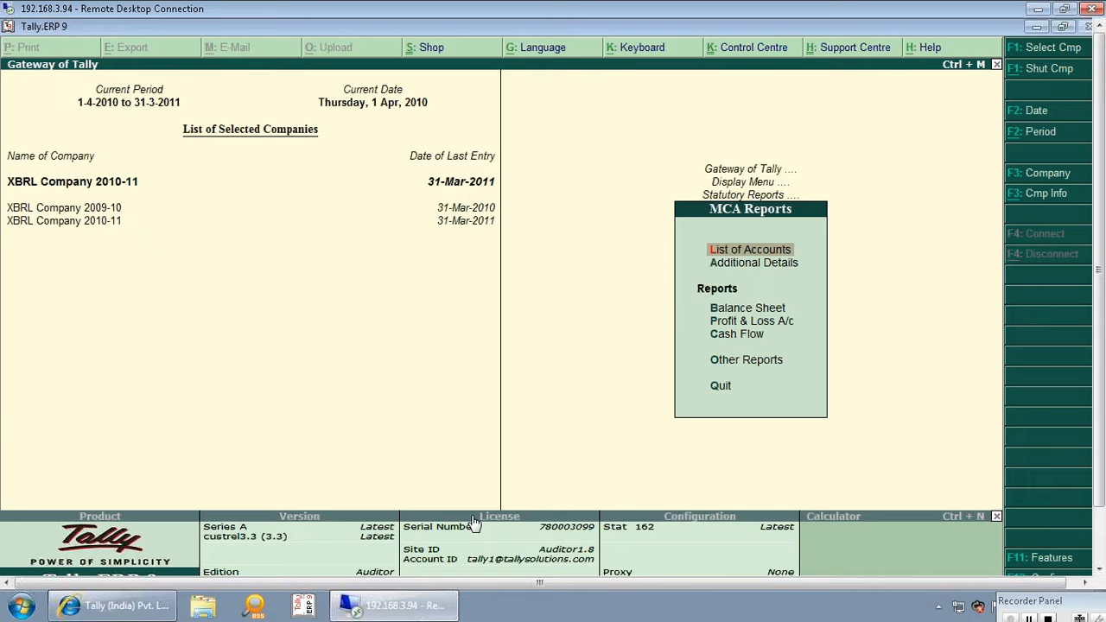
# - In the remote desktop's file manager, open the National folder inside XBRL Demo, copy its path and minimize the folder window
pyautogui.moveTo(1098, 425); pyautogui.dragTo(1098, 490)
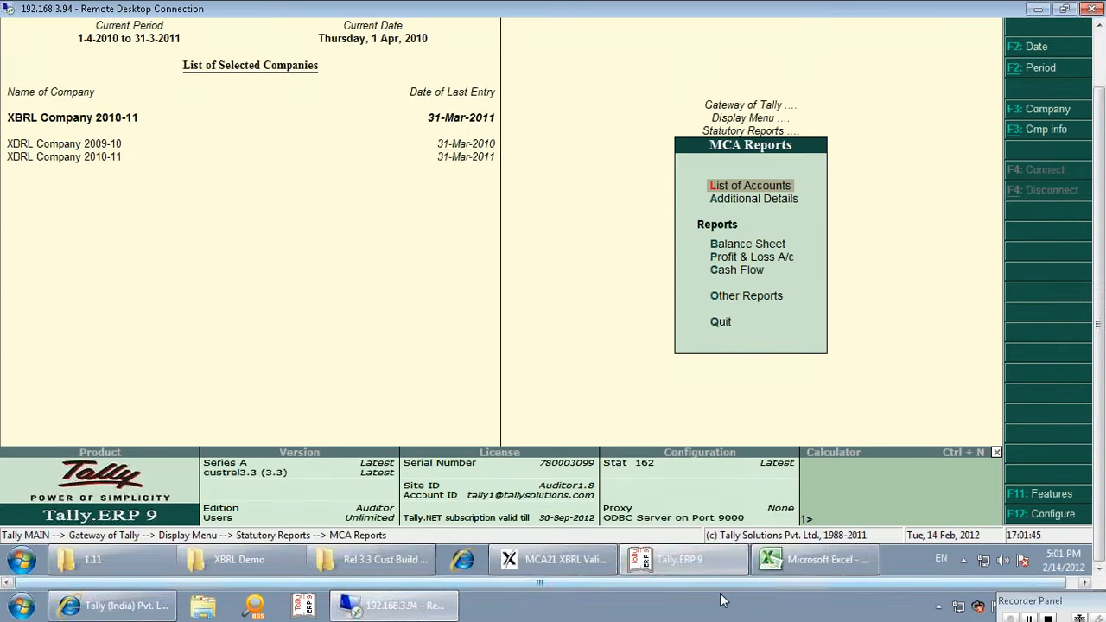
pyautogui.click(258, 559)
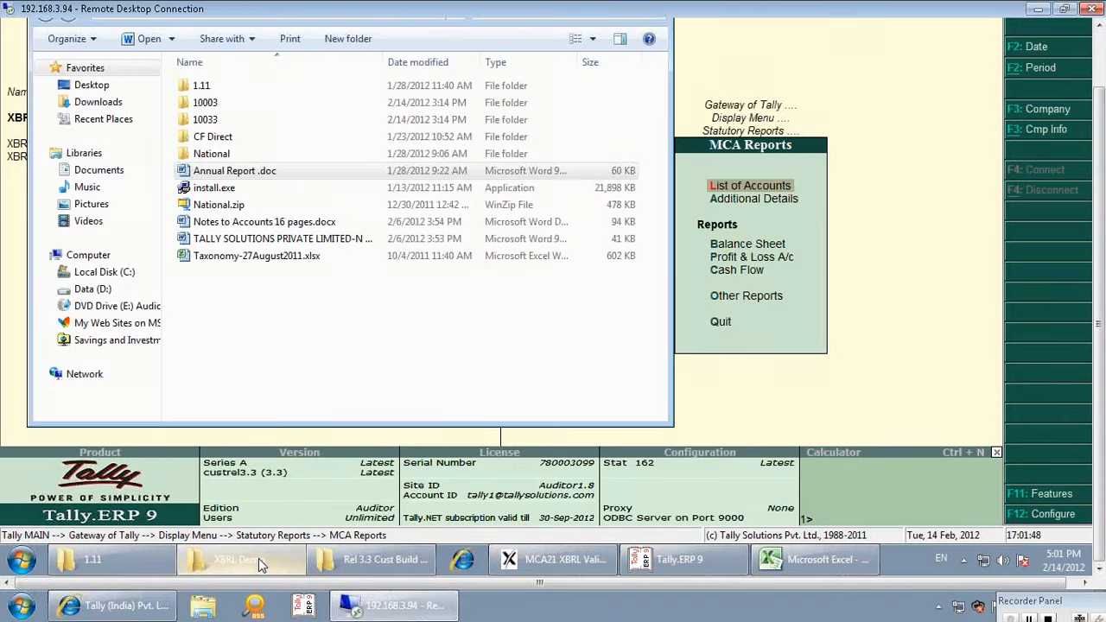
pyautogui.doubleClick(220, 155)
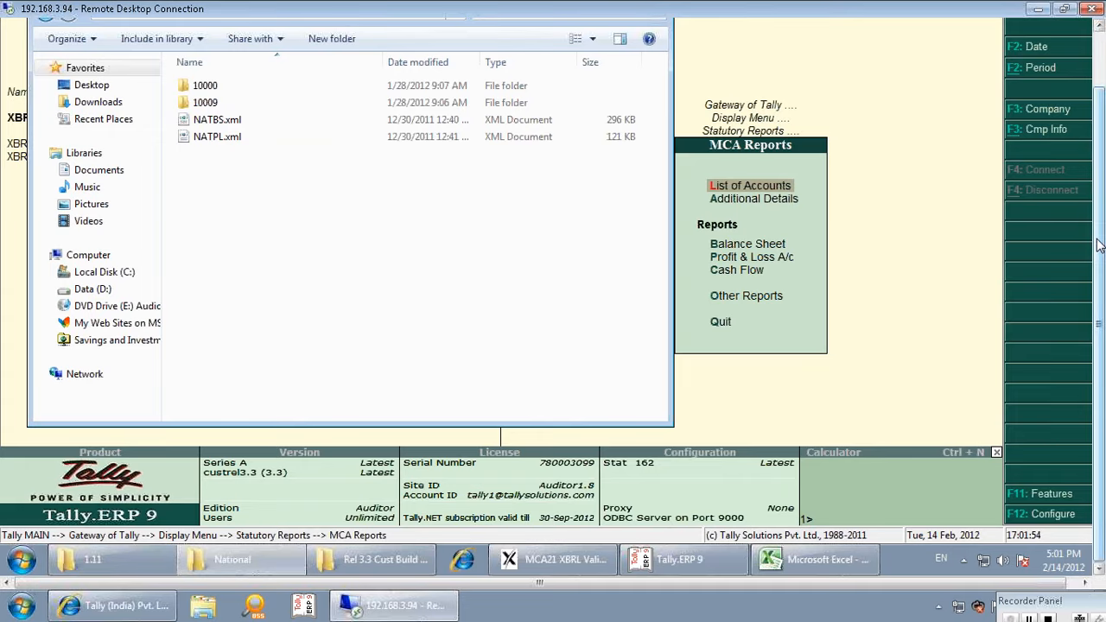
pyautogui.moveTo(1100, 247); pyautogui.dragTo(1057, 135)
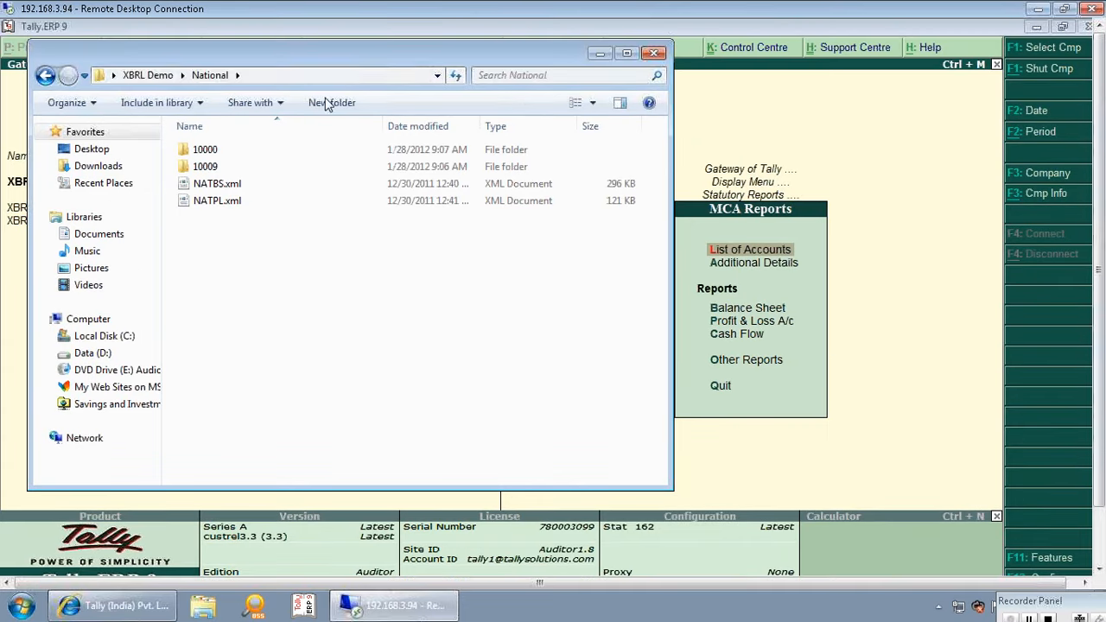
pyautogui.click(344, 77)
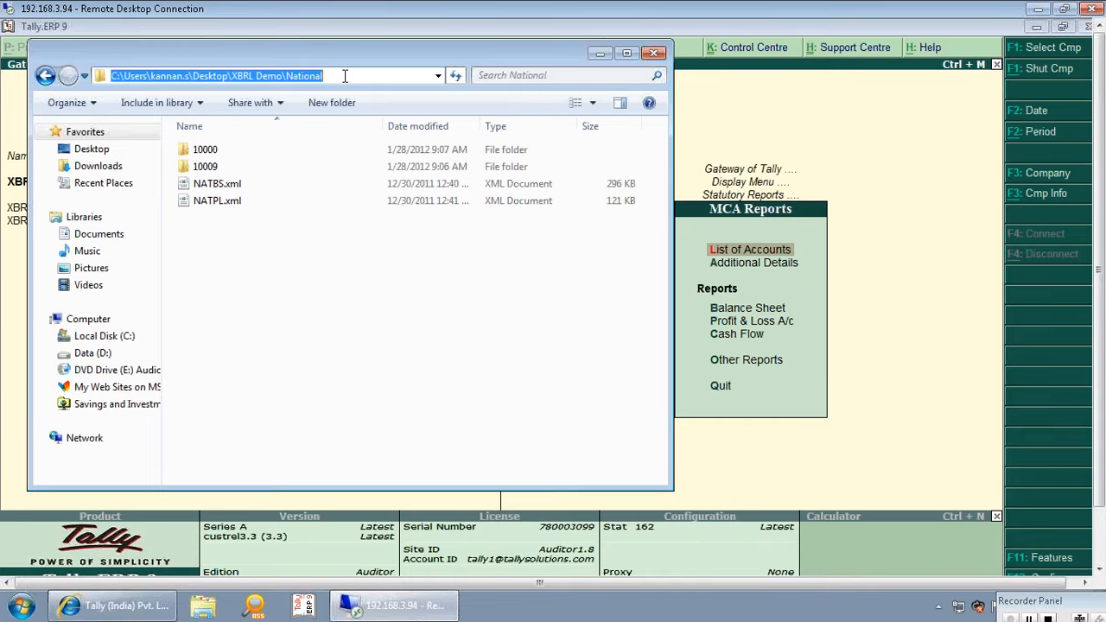
pyautogui.click(601, 54)
# - Return to the Gateway of Tally and shut all the loaded XBRL Company 2010-11 and 2009-10 companies
pyautogui.press('Escape')
pyautogui.press('Escape')
pyautogui.press('Escape')
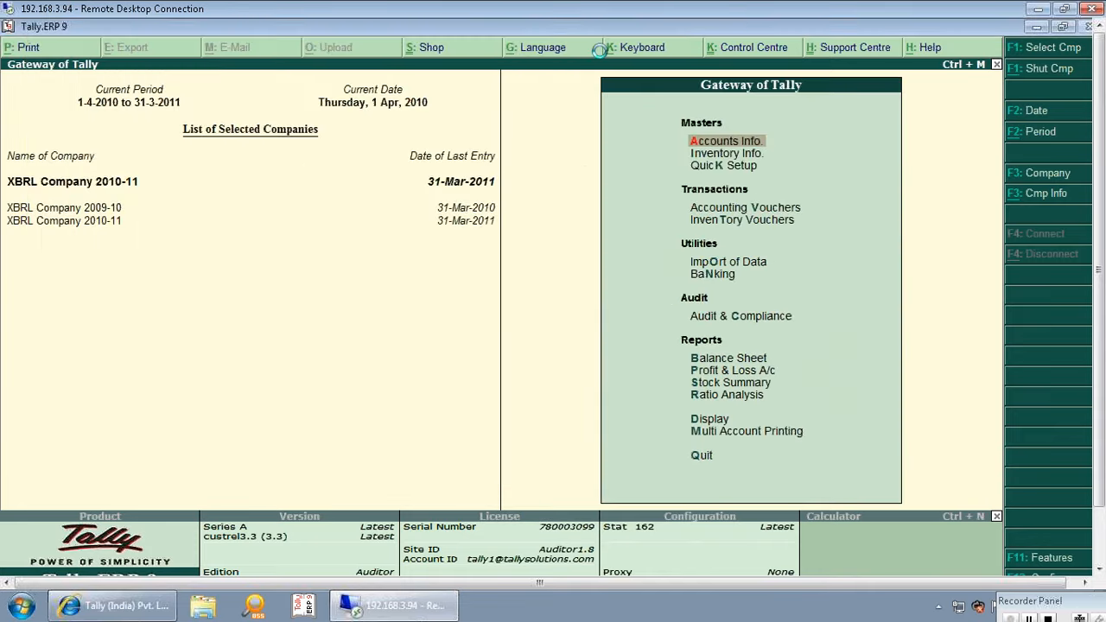
pyautogui.hotkey('alt', 'F1')
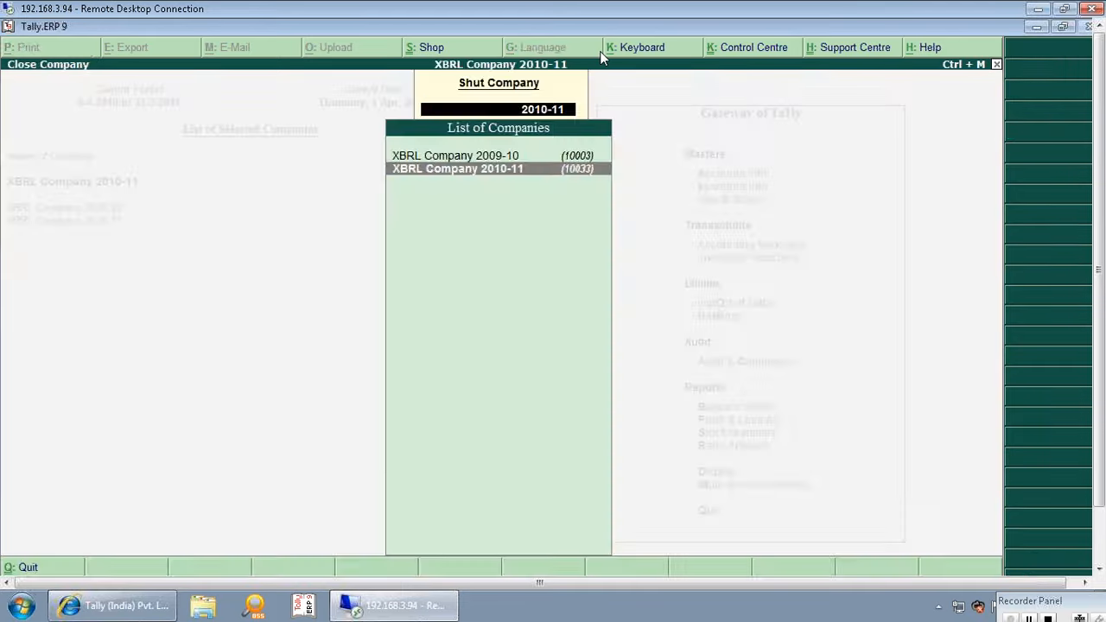
pyautogui.press('Return')
pyautogui.hotkey('alt', 'F1')
pyautogui.press('Return')
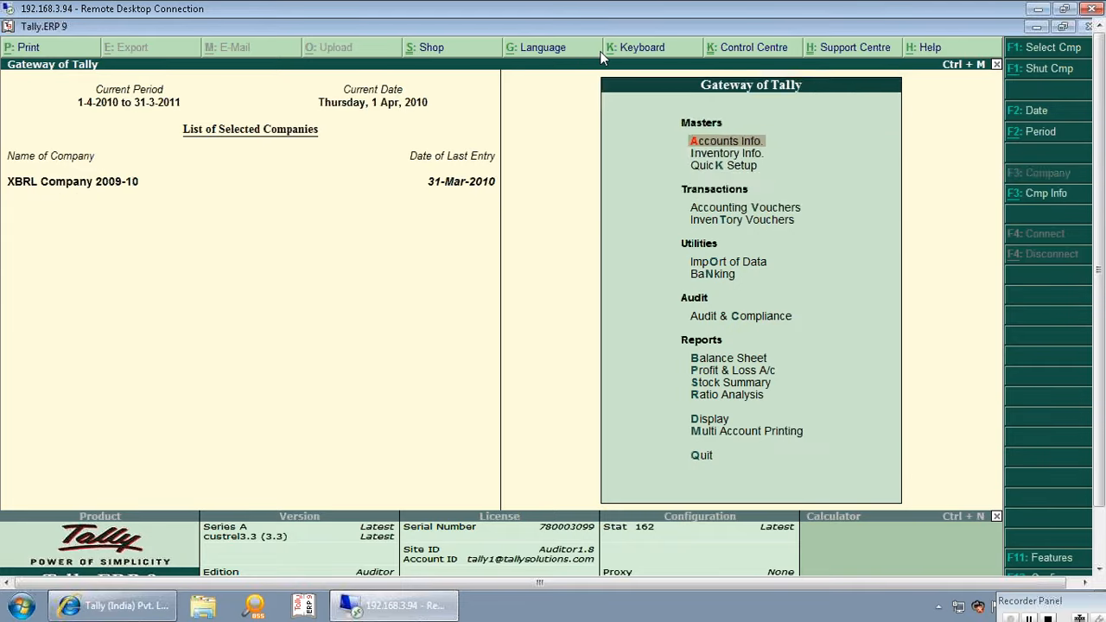
pyautogui.hotkey('alt', 'F1')
# - Select National Traders (2010-11) from the XBRL Demo National directory and log in to the company
pyautogui.press('Return')
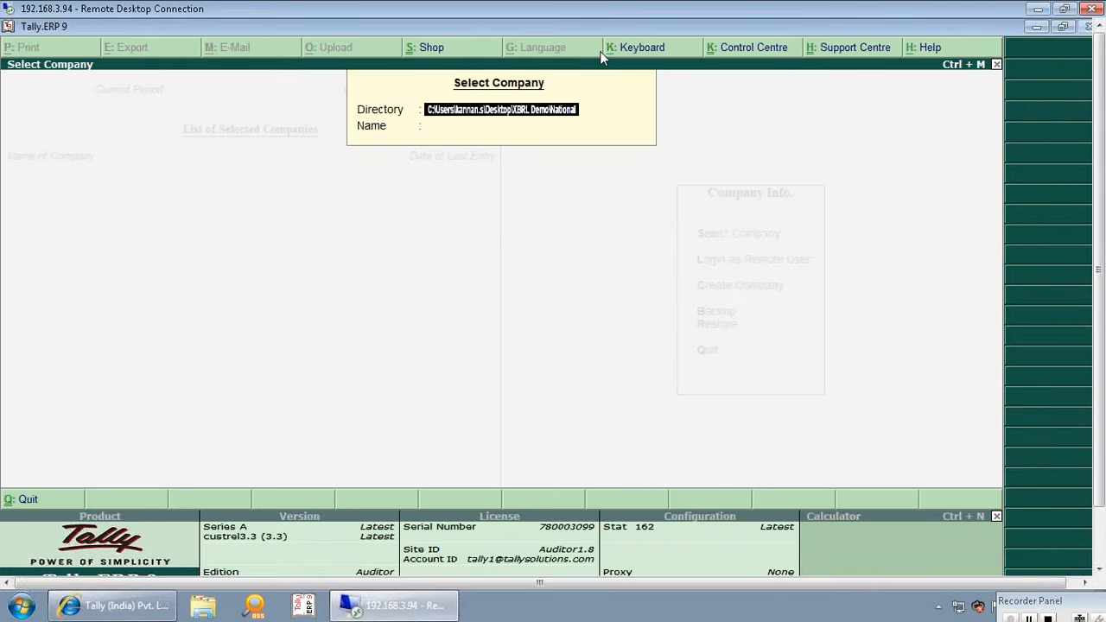
pyautogui.press('Down')
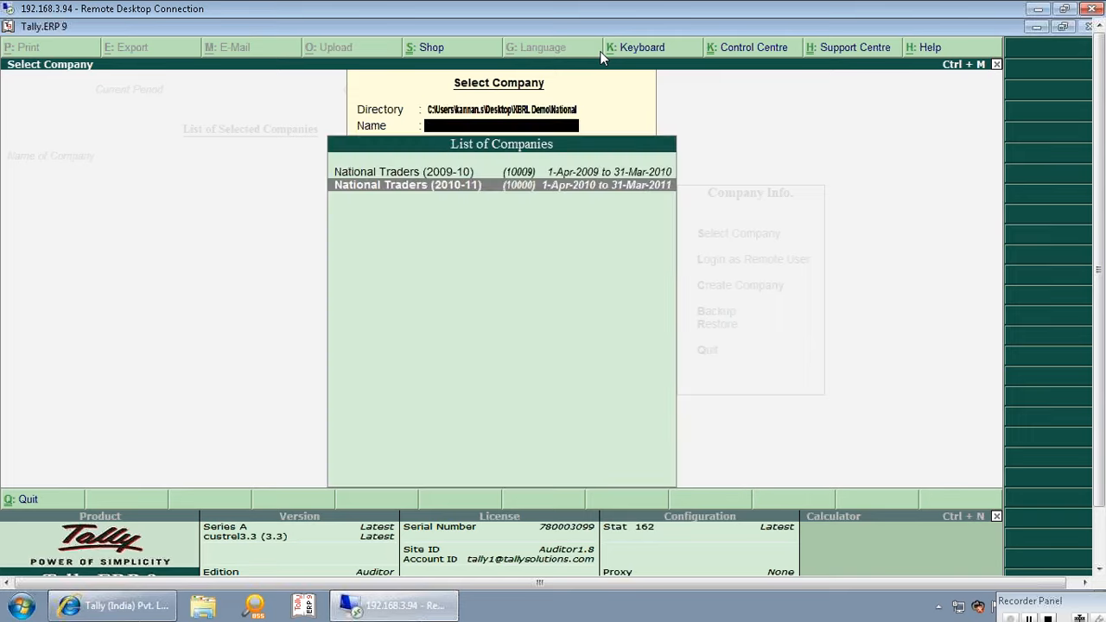
pyautogui.press('Return')
pyautogui.press('Return')
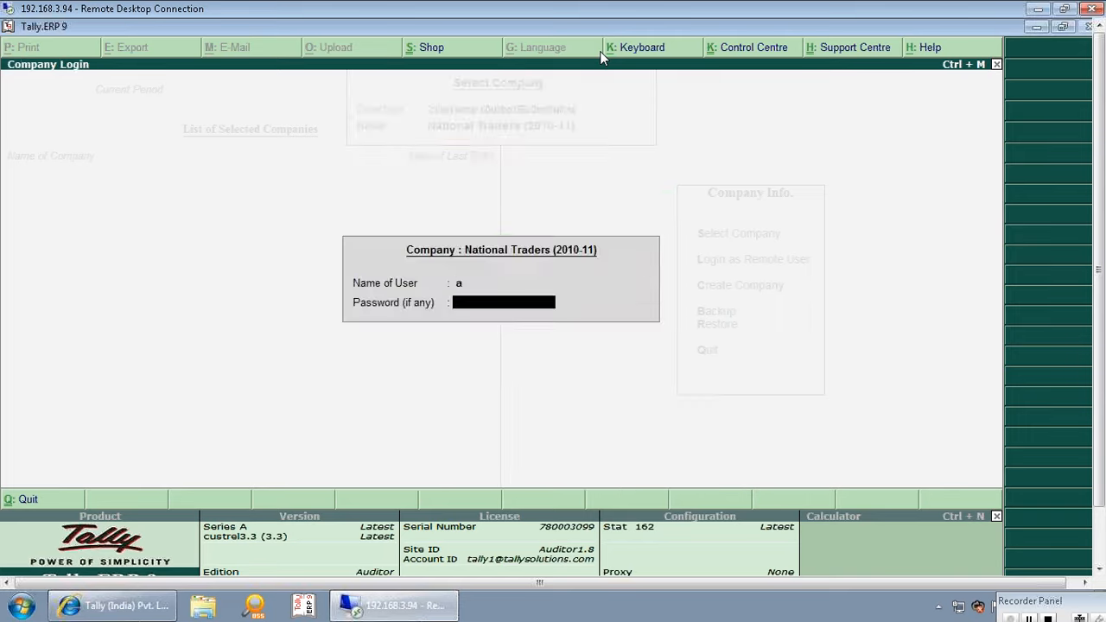
pyautogui.press('Return')
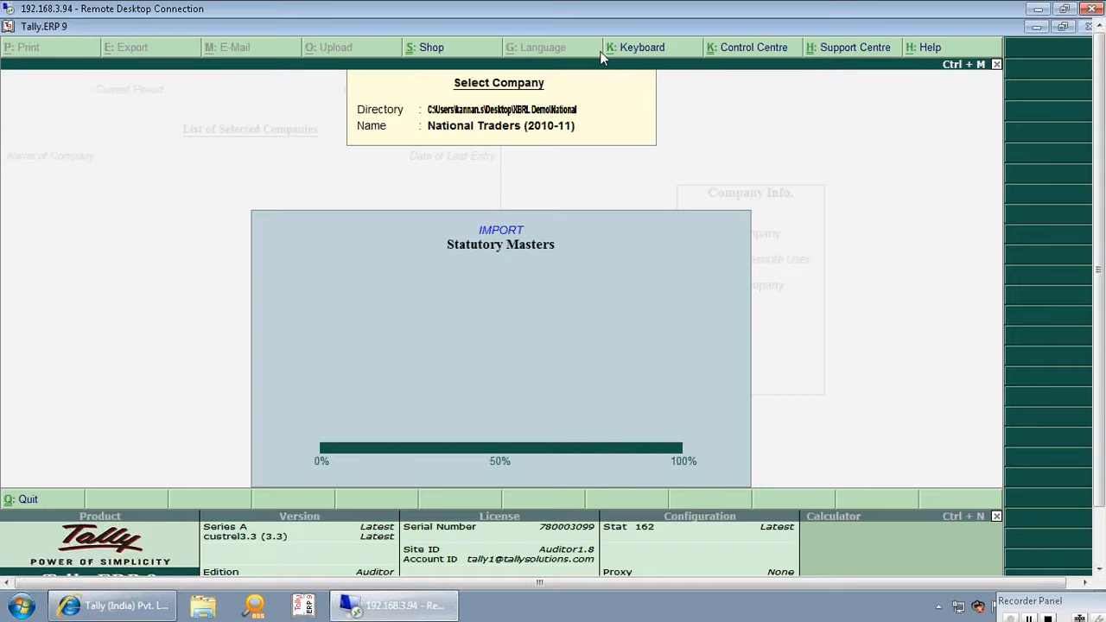
# - Open the MCA Reports List of Accounts for National Traders (2010-11)
pyautogui.press('d')
pyautogui.press('o')
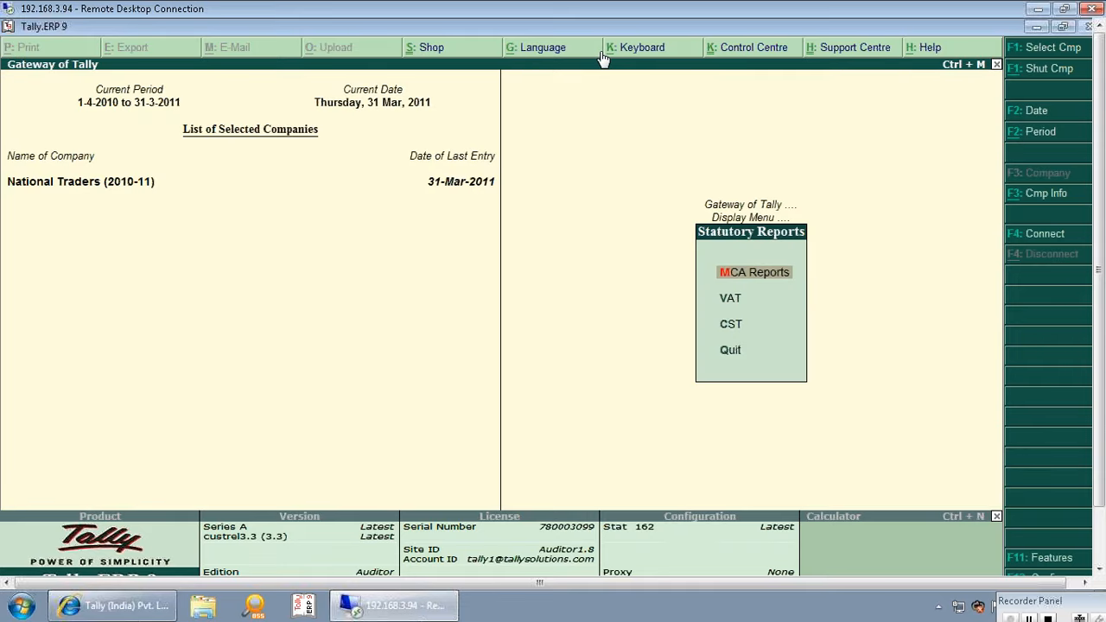
pyautogui.press('m')
pyautogui.press('Return')
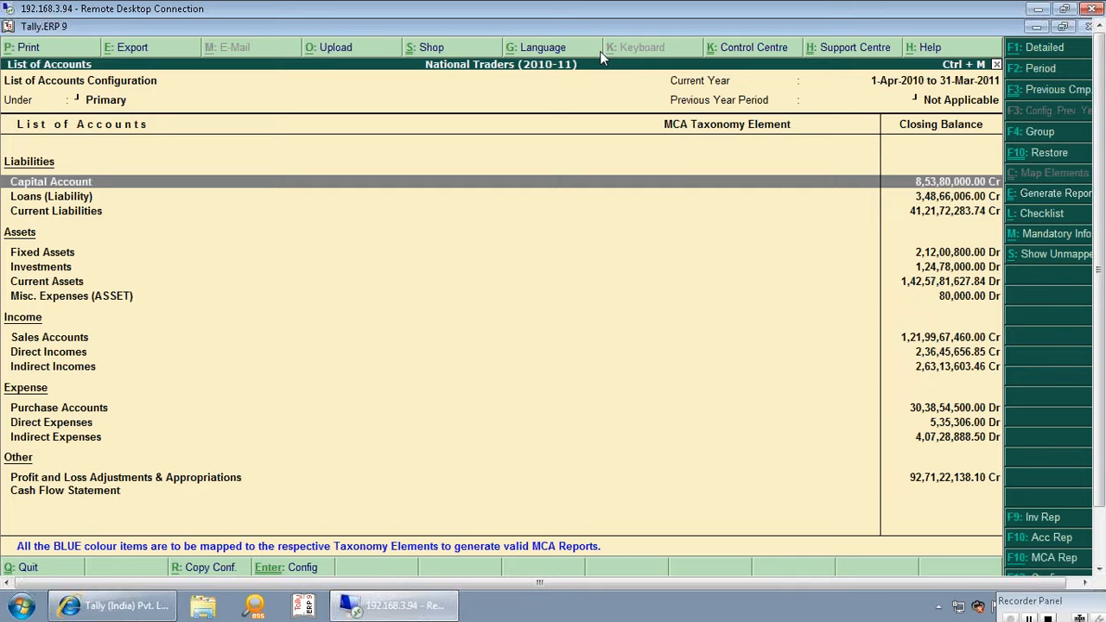
# - Set National Traders (2009-10) from the National directory as the previous year company and log in to it
pyautogui.press('F3')
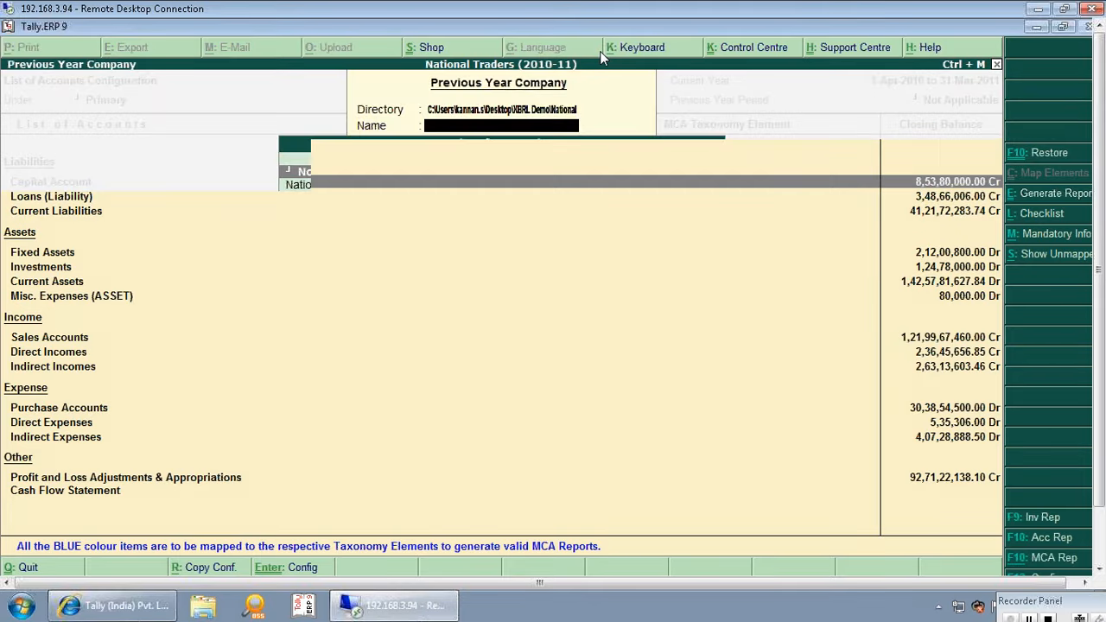
pyautogui.press('Return')
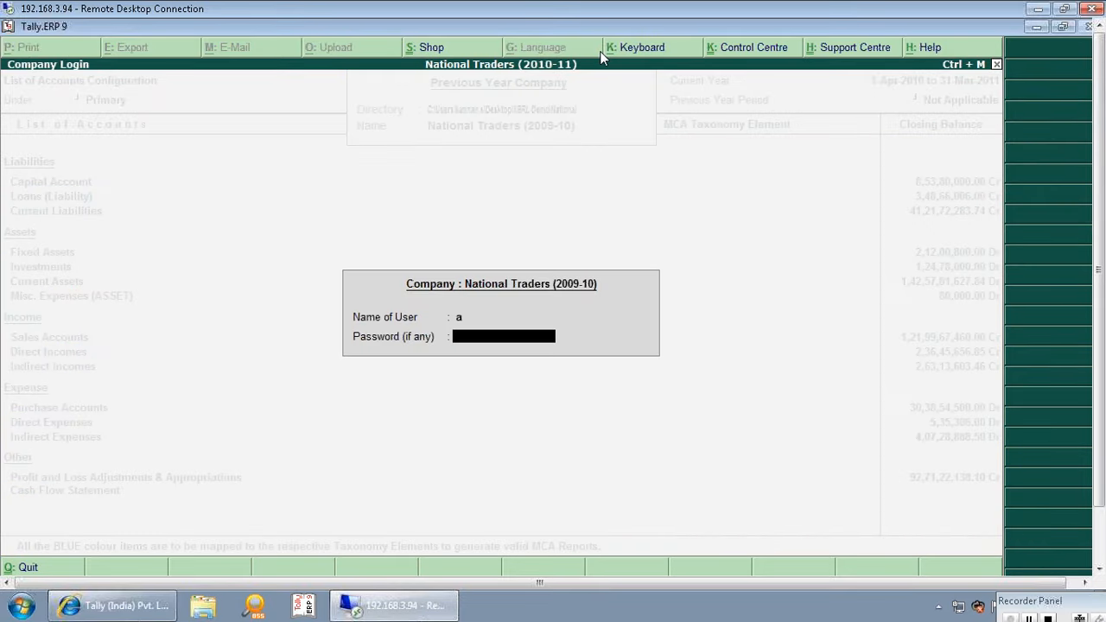
pyautogui.press('Return')
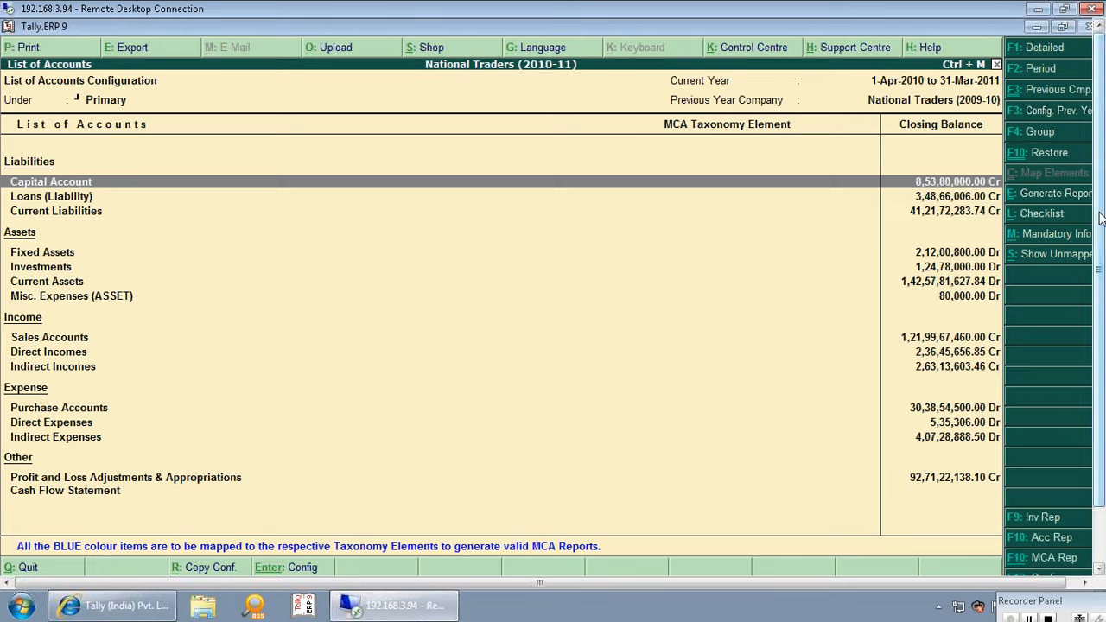
# - Generate the MCA reports into the XBRL Demo folder, naming the balance sheet file DemoBS.XML and the profit and loss file DemoPL.XML
pyautogui.click(1057, 193)
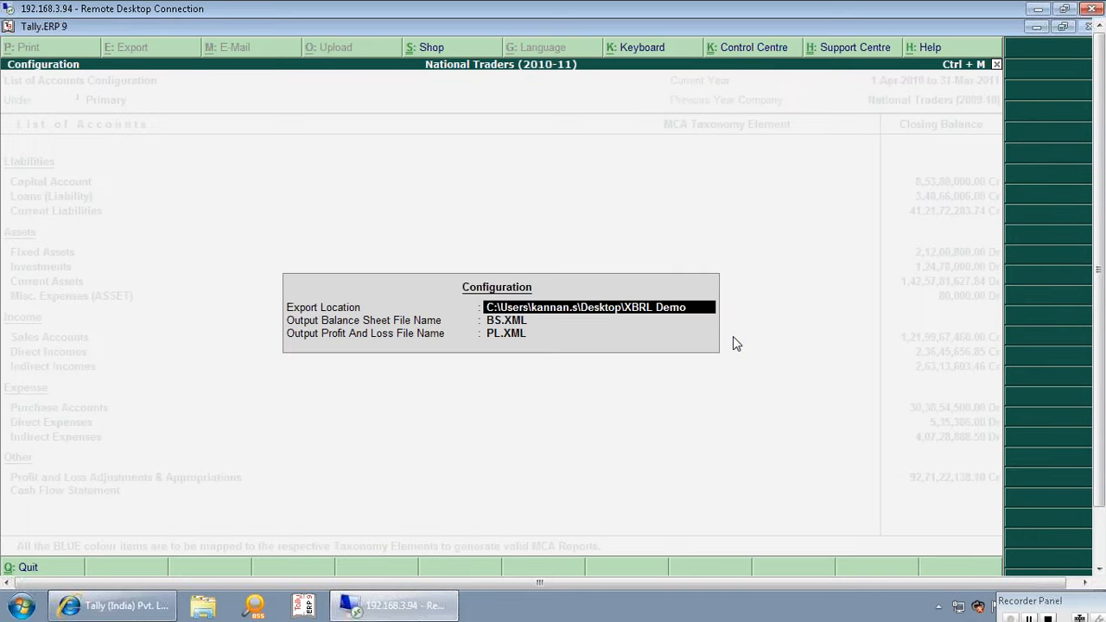
pyautogui.press('Return')
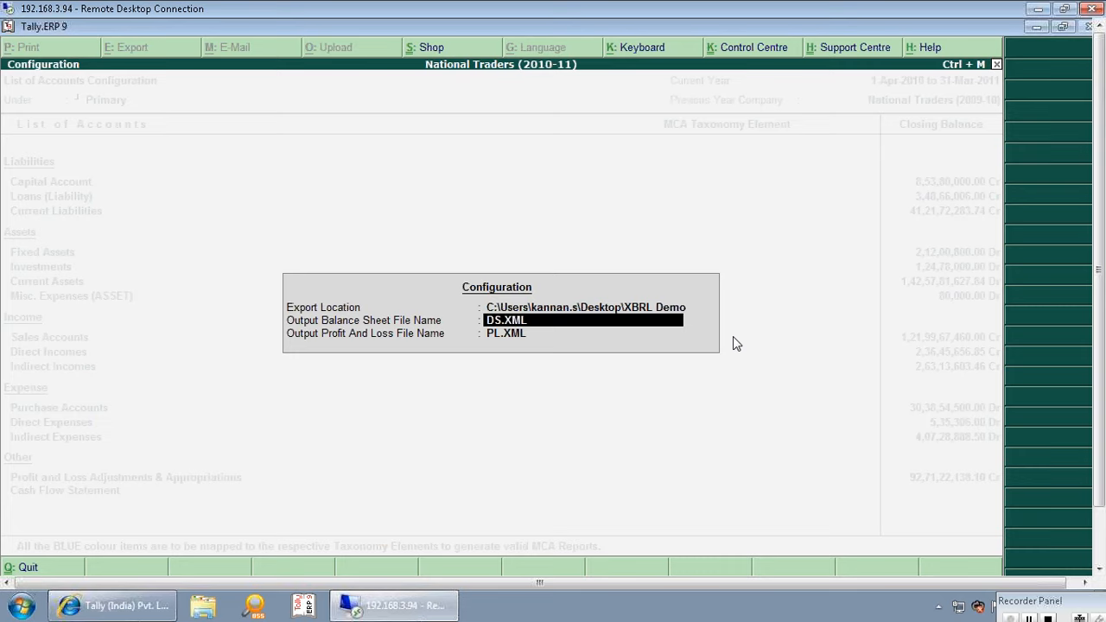
pyautogui.write('emoB')
pyautogui.press('Return')
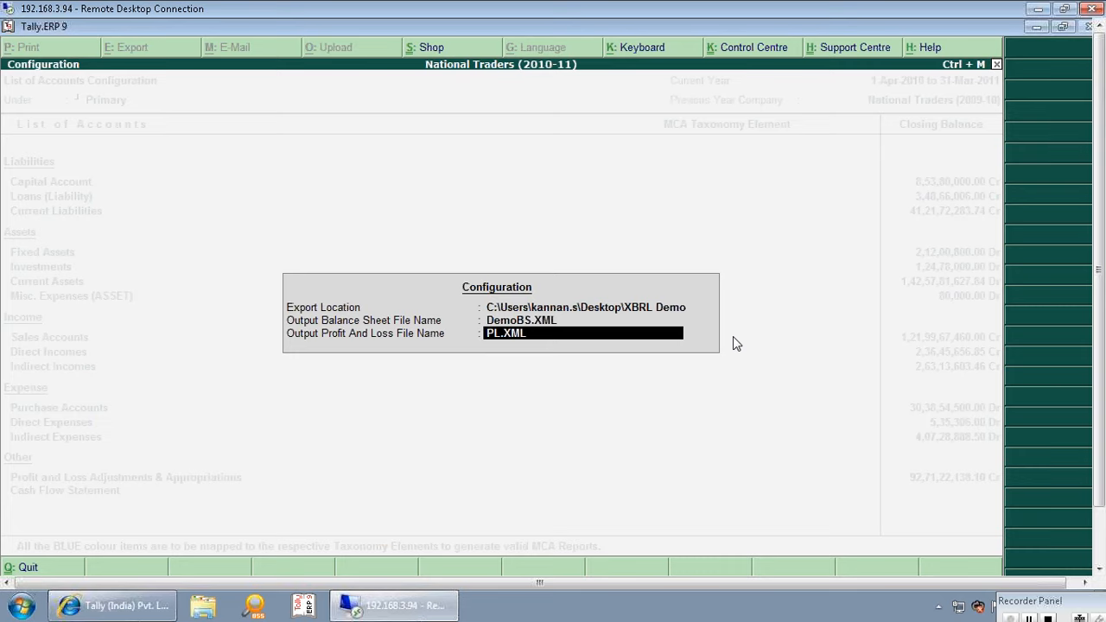
pyautogui.write('Demo')
pyautogui.press('Return')
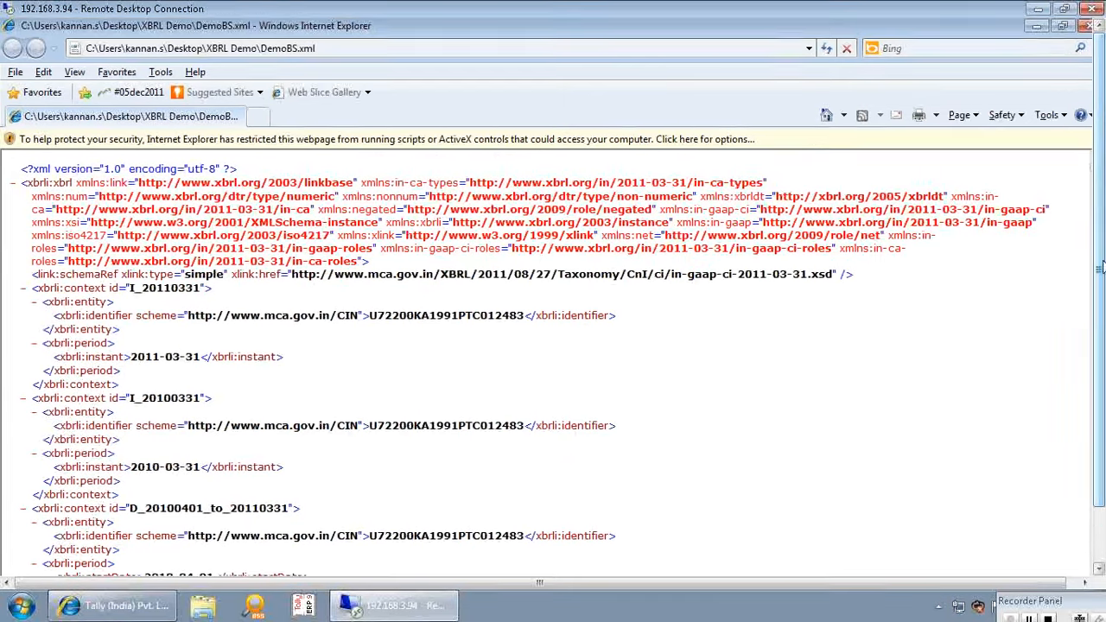
# - Examine the elements in the generated balance sheet XML in the browser, and close both browser windows
pyautogui.scroll(-2, 1102, 259)
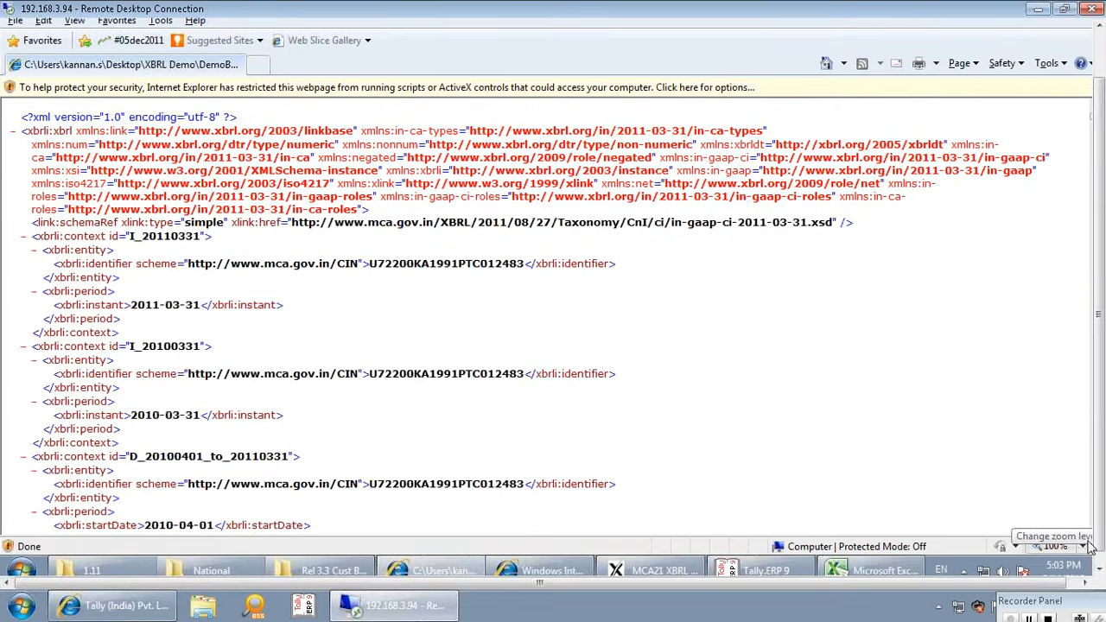
pyautogui.click(1086, 586)
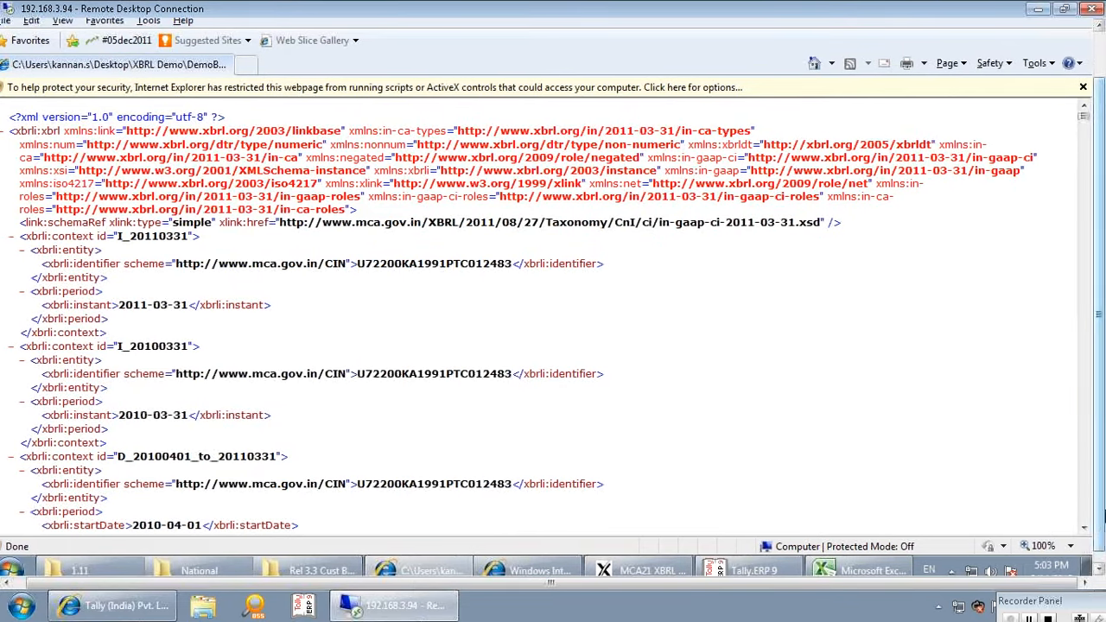
pyautogui.click(1085, 528)
pyautogui.moveTo(1085, 527); pyautogui.dragTo(1087, 533)
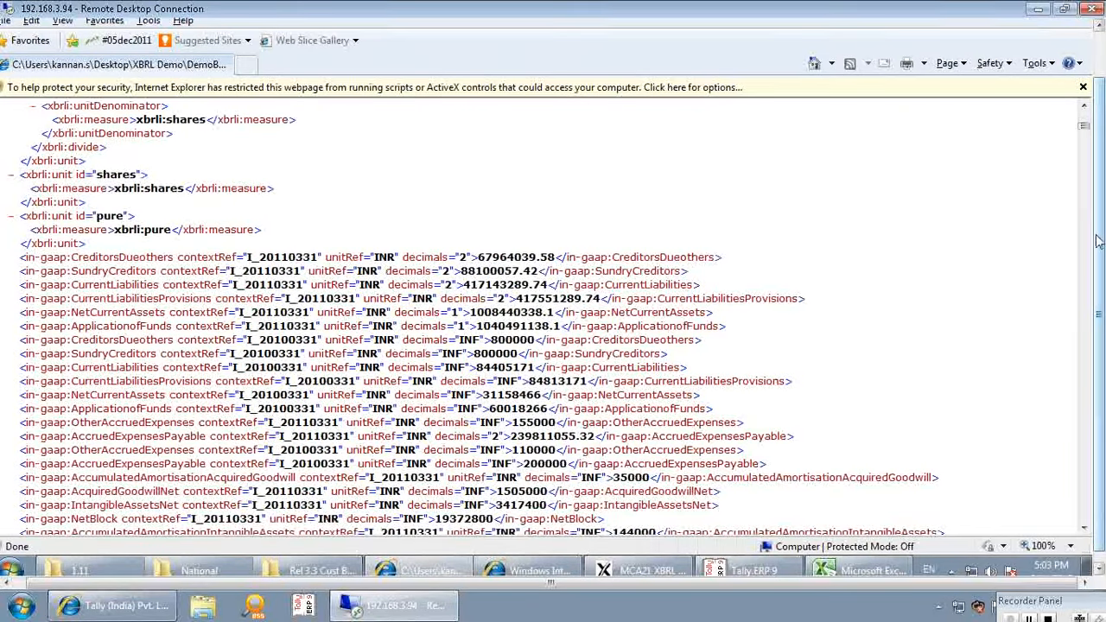
pyautogui.moveTo(1098, 270); pyautogui.dragTo(1096, 44)
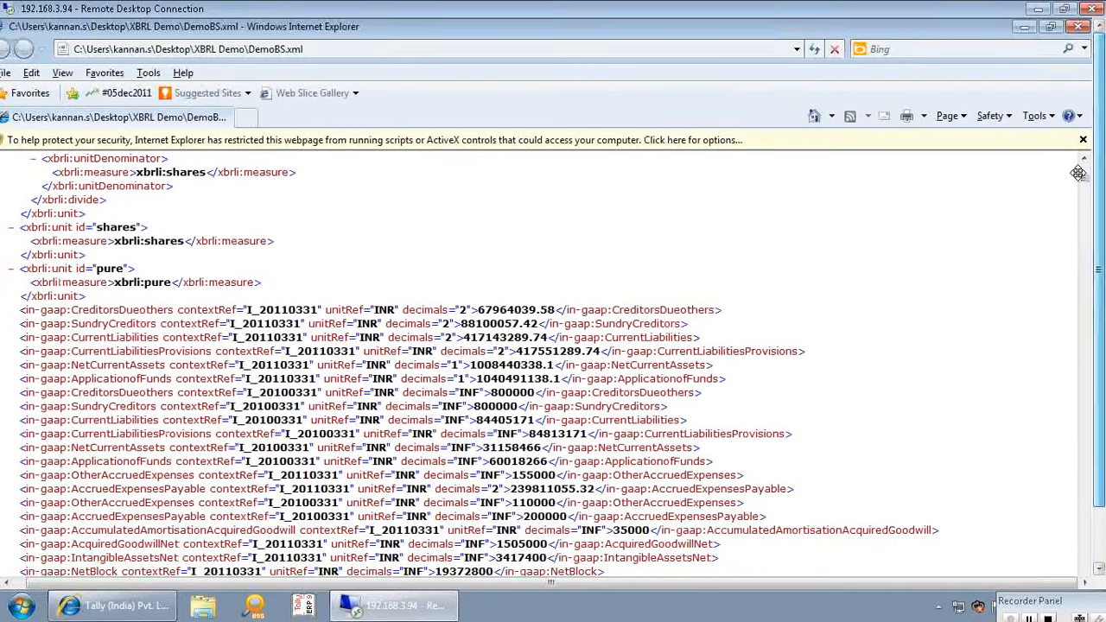
pyautogui.click(1080, 28)
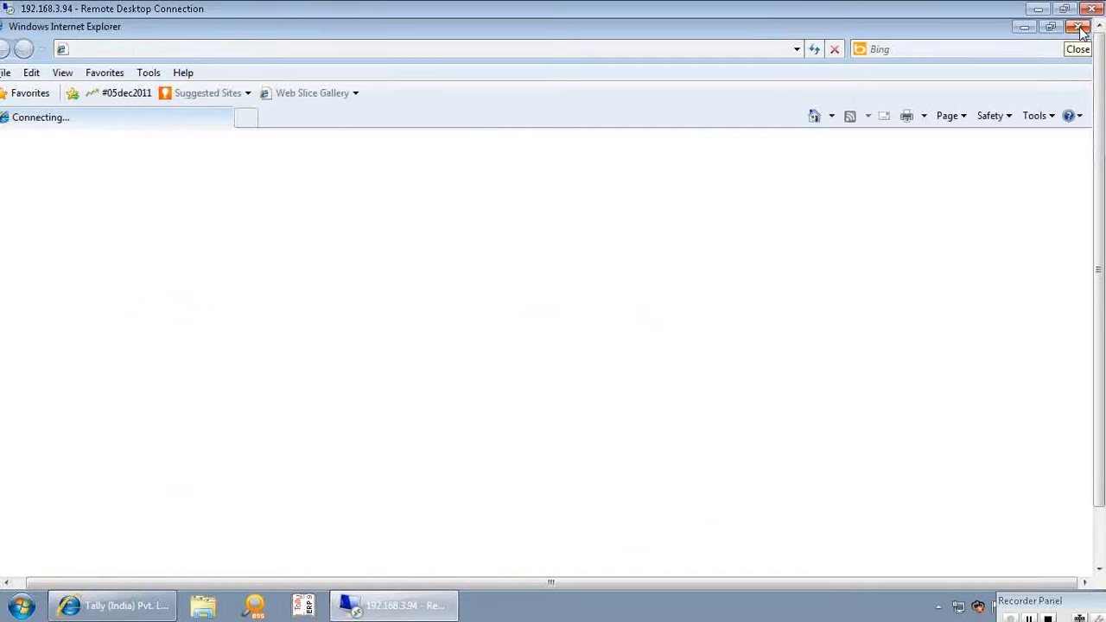
pyautogui.click(1081, 28)
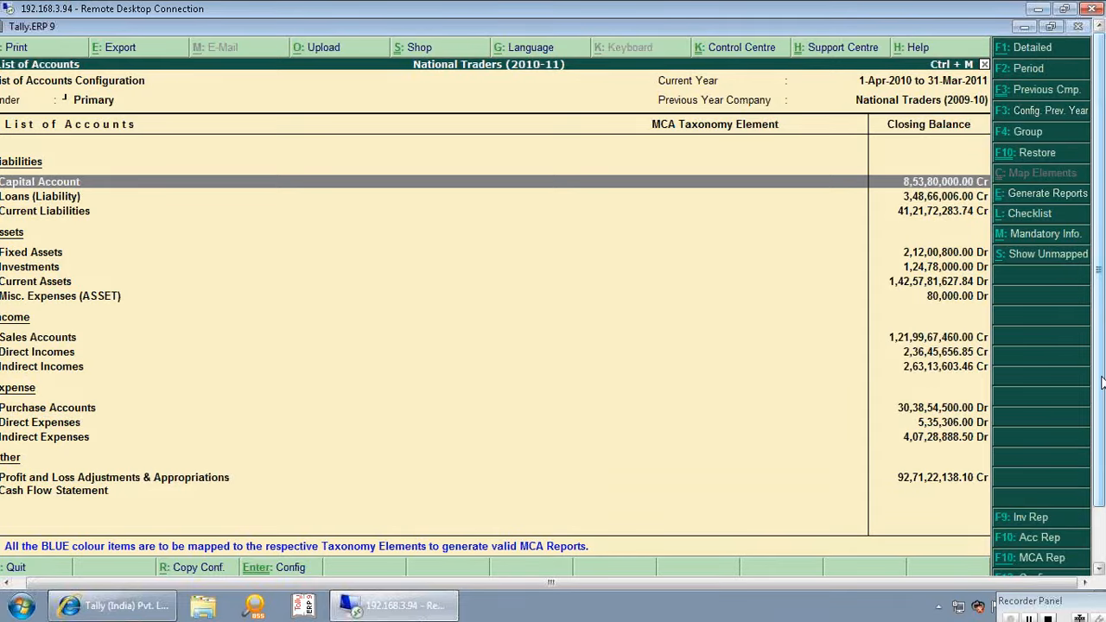
# - Switch to the open National folder window, go up to XBRL Demo and locate the generated DemoPL.xml and DemoBS.xml files
pyautogui.moveTo(1102, 383); pyautogui.dragTo(1102, 445)
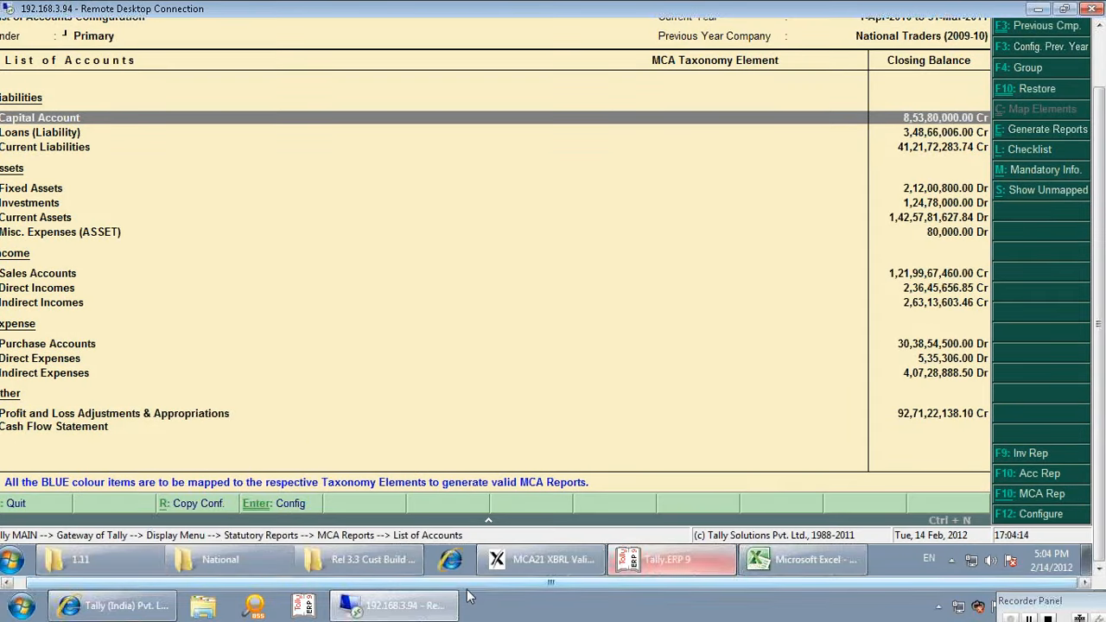
pyautogui.click(273, 562)
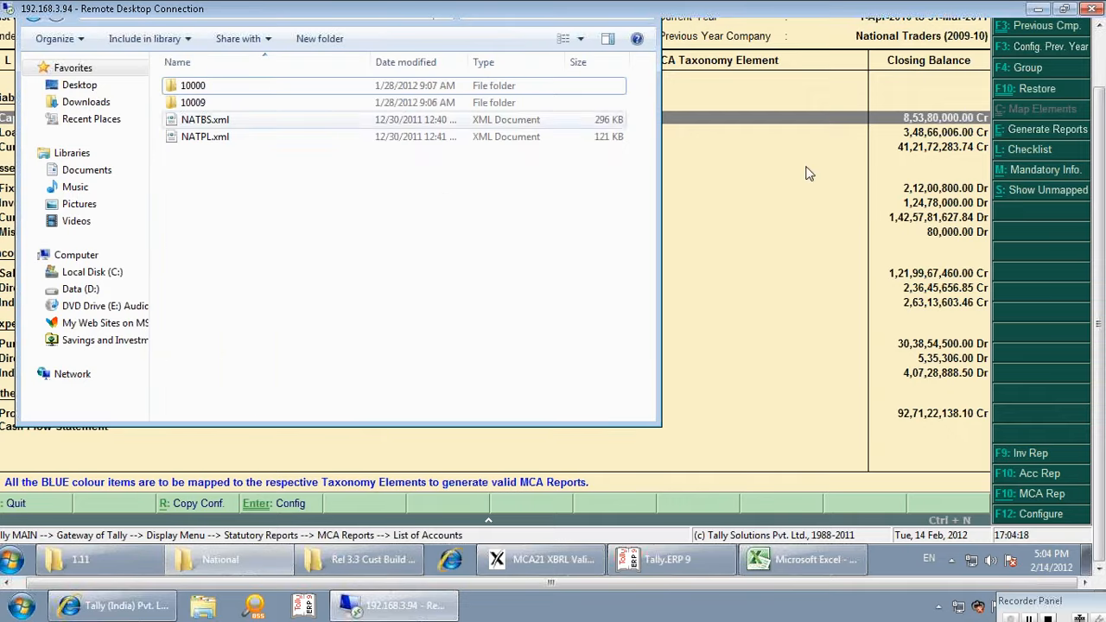
pyautogui.moveTo(1099, 245); pyautogui.dragTo(1099, 187)
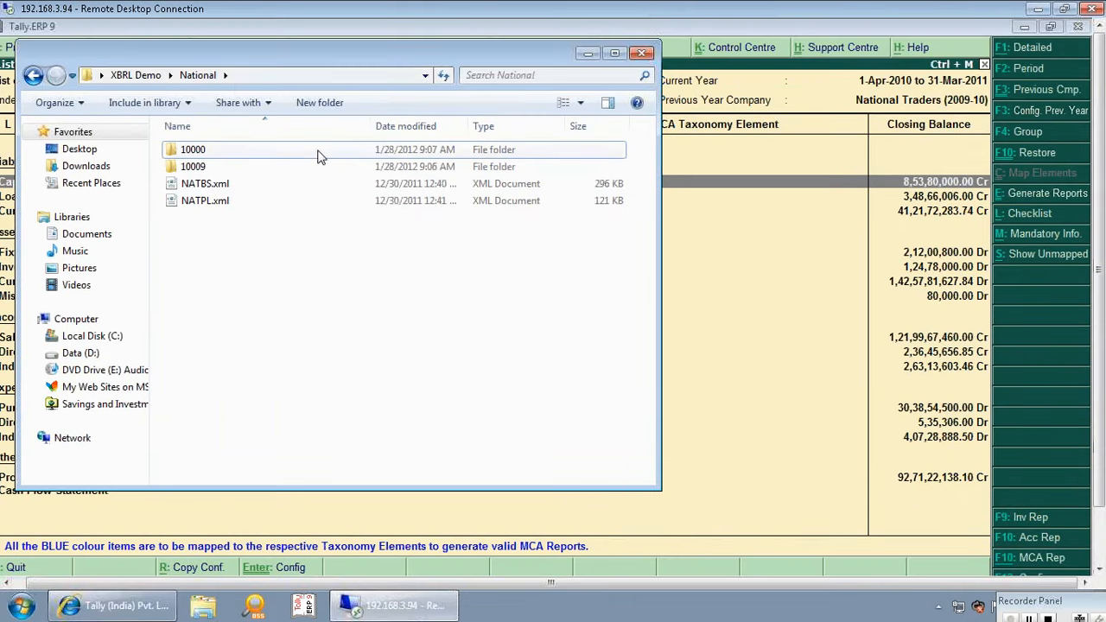
pyautogui.click(134, 78)
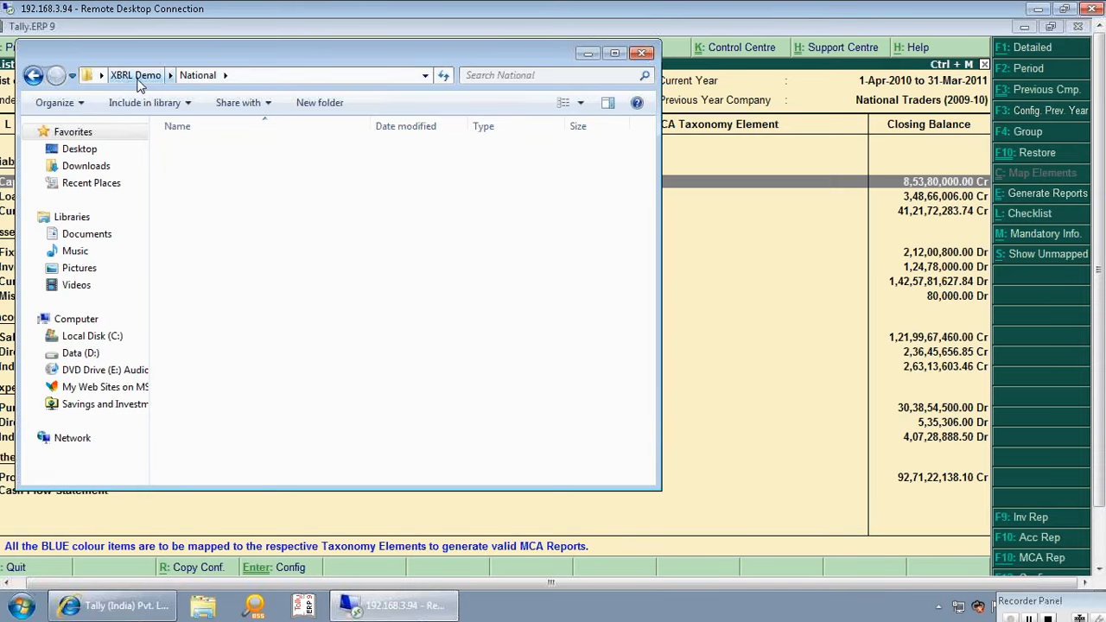
pyautogui.click(237, 268)
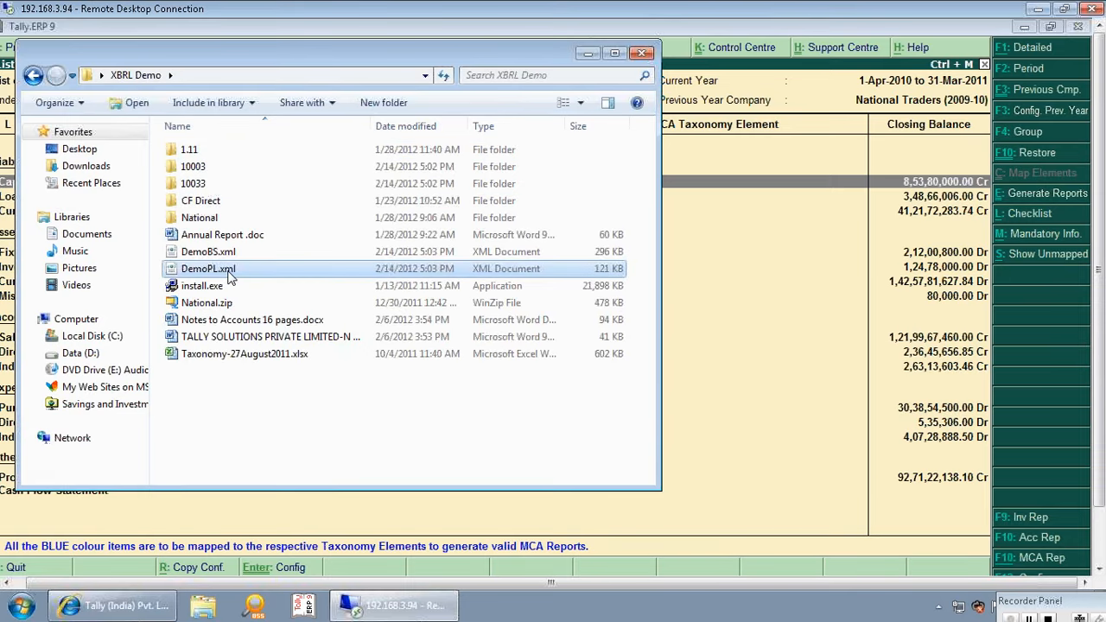
pyautogui.click(227, 255)
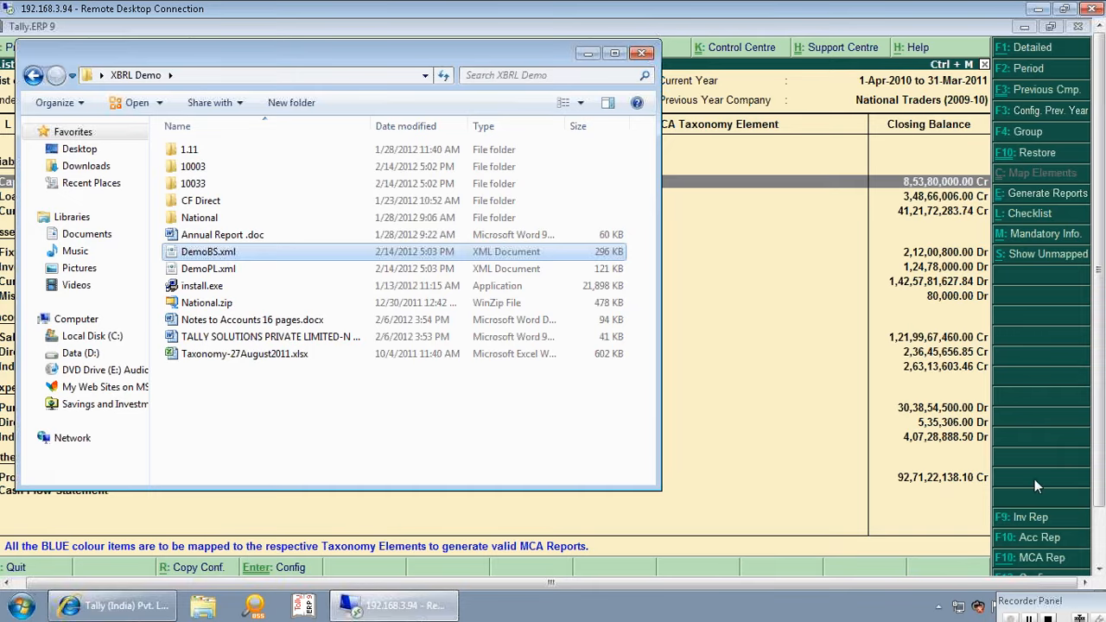
# - Switch to the MCA21 XBRL Validation Tool and load DemoBS.xml from the XBRL Demo folder on the Desktop
pyautogui.moveTo(1099, 414); pyautogui.dragTo(1099, 458)
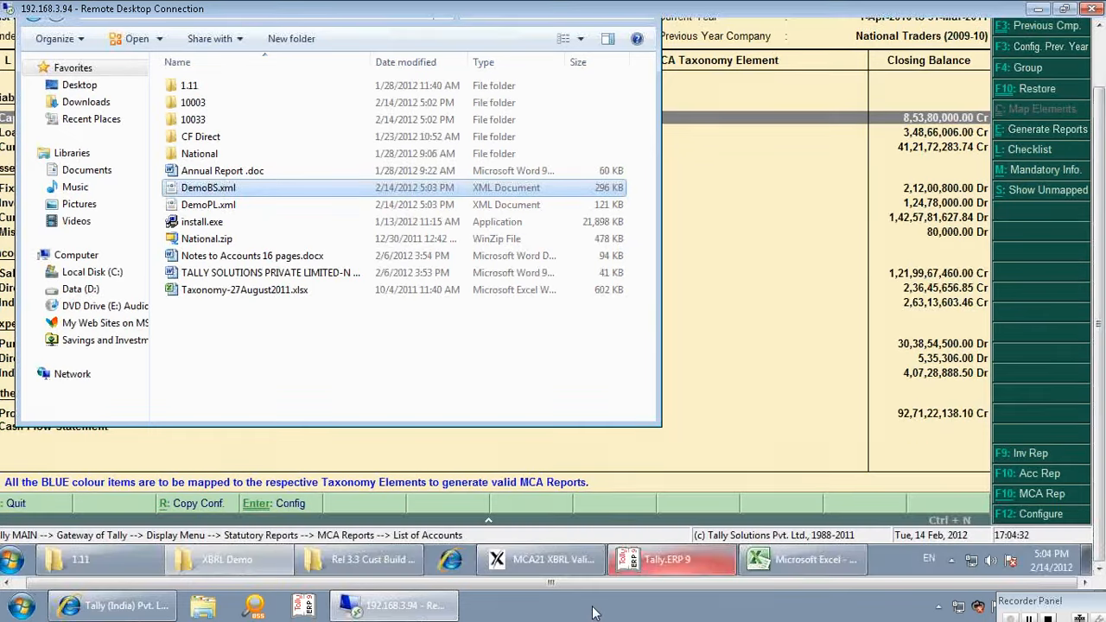
pyautogui.click(561, 570)
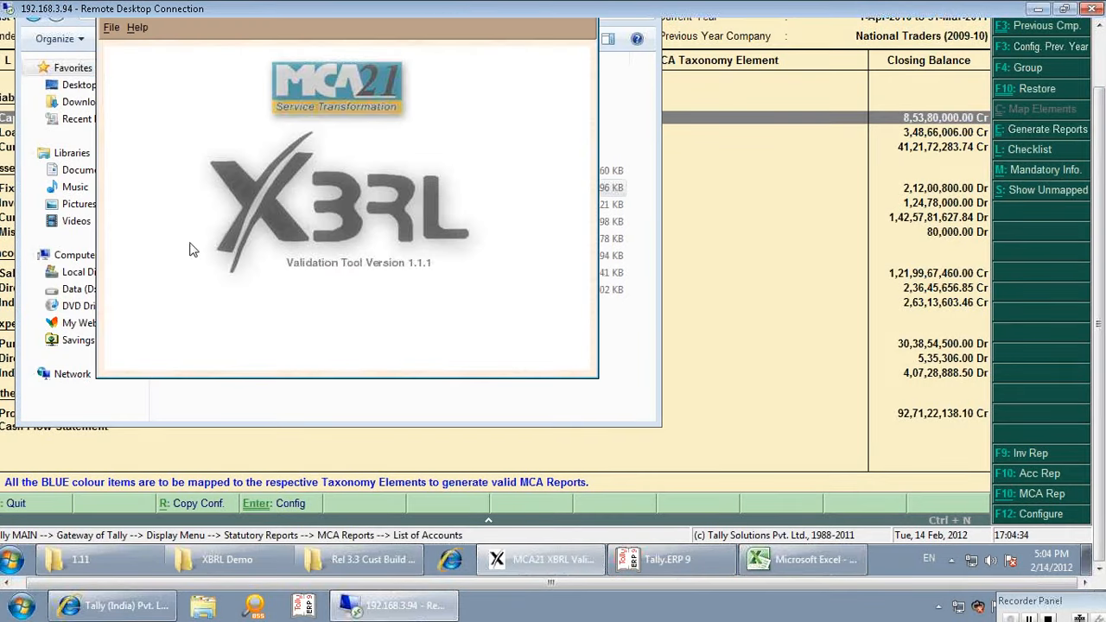
pyautogui.click(112, 29)
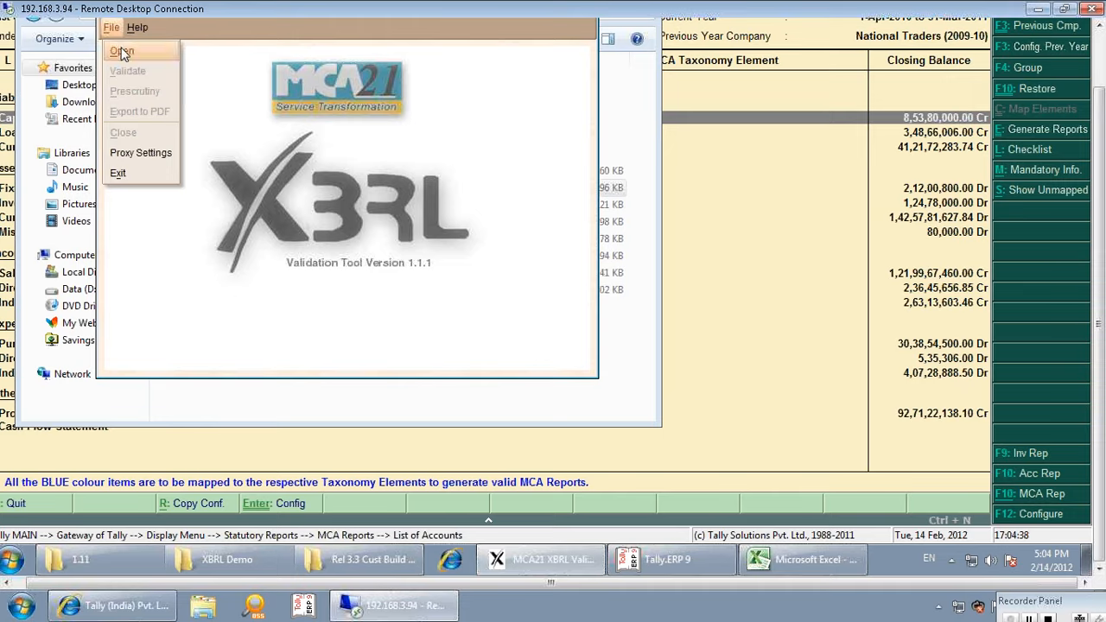
pyautogui.click(122, 50)
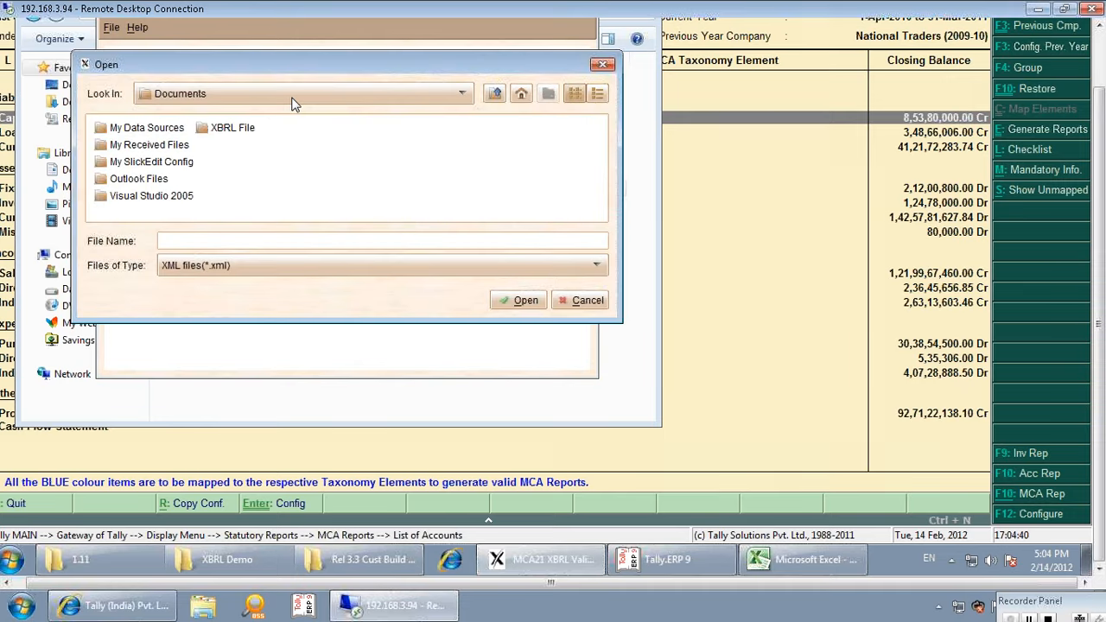
pyautogui.click(294, 96)
pyautogui.click(468, 128)
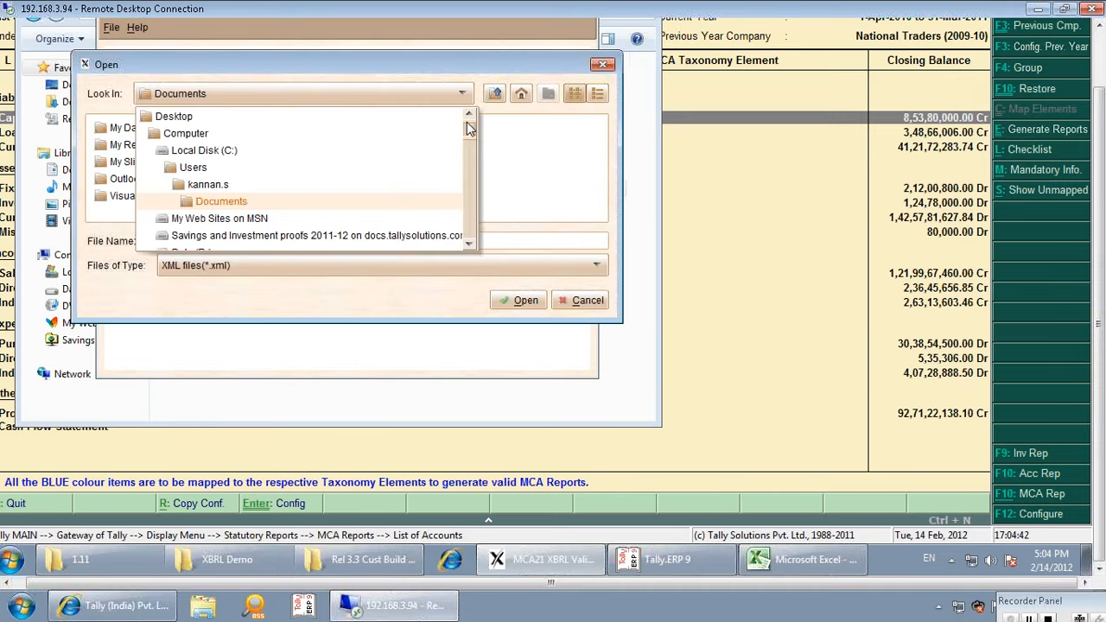
pyautogui.click(245, 98)
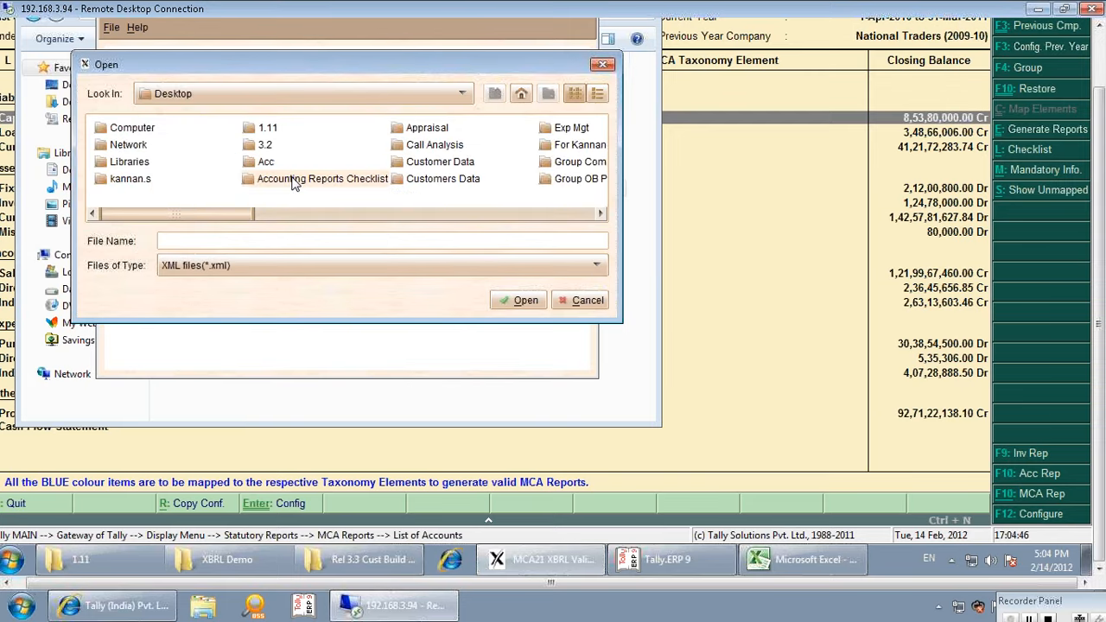
pyautogui.scroll(-5, 294, 183)
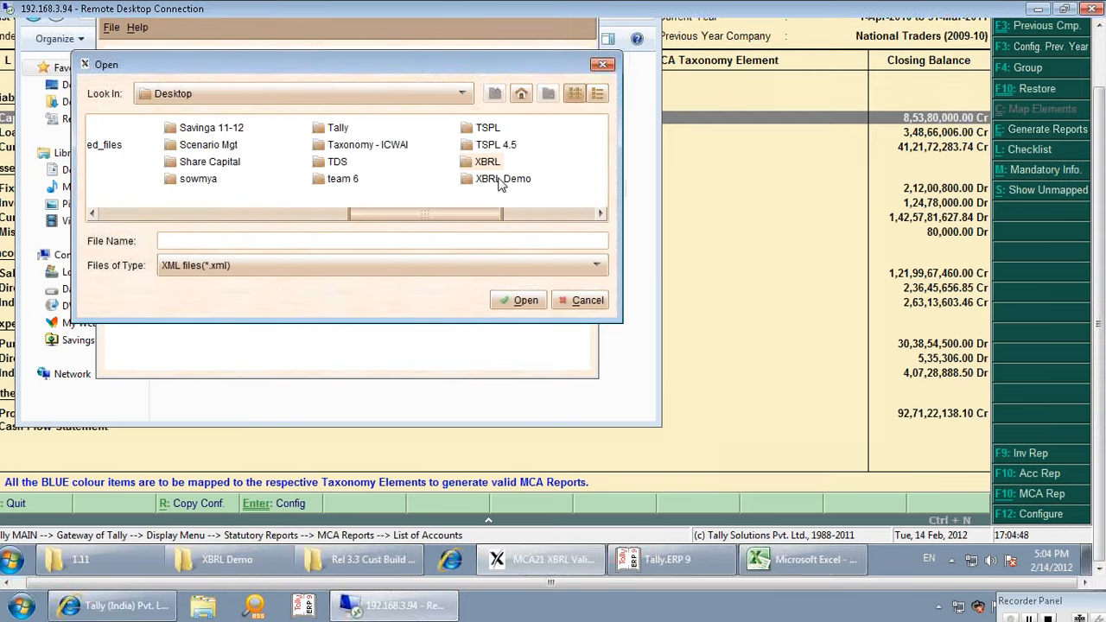
pyautogui.doubleClick(499, 180)
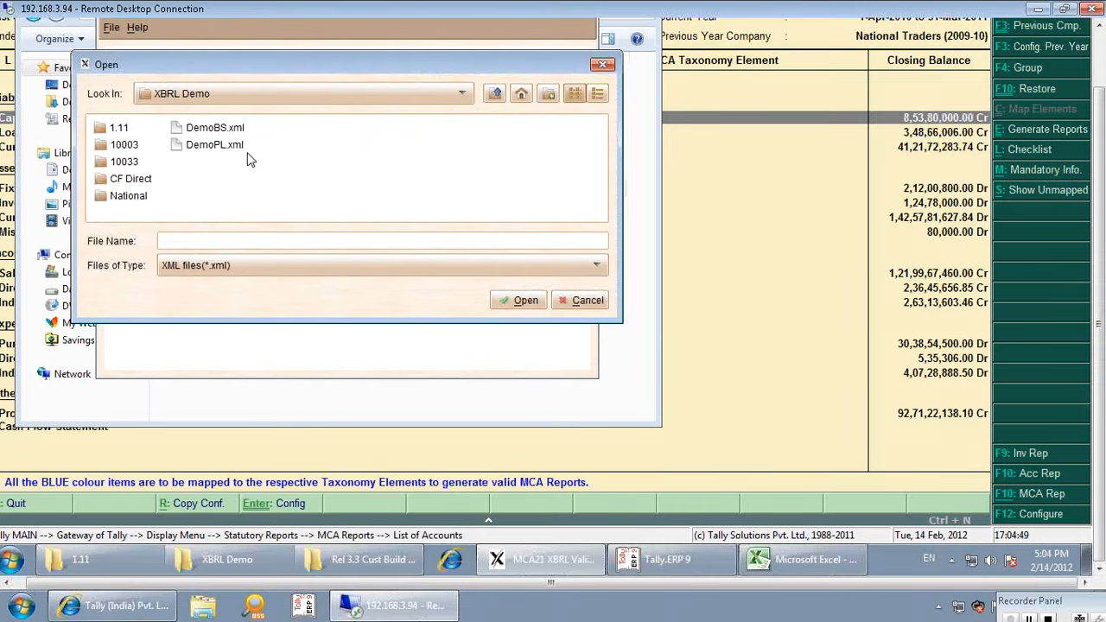
pyautogui.doubleClick(228, 130)
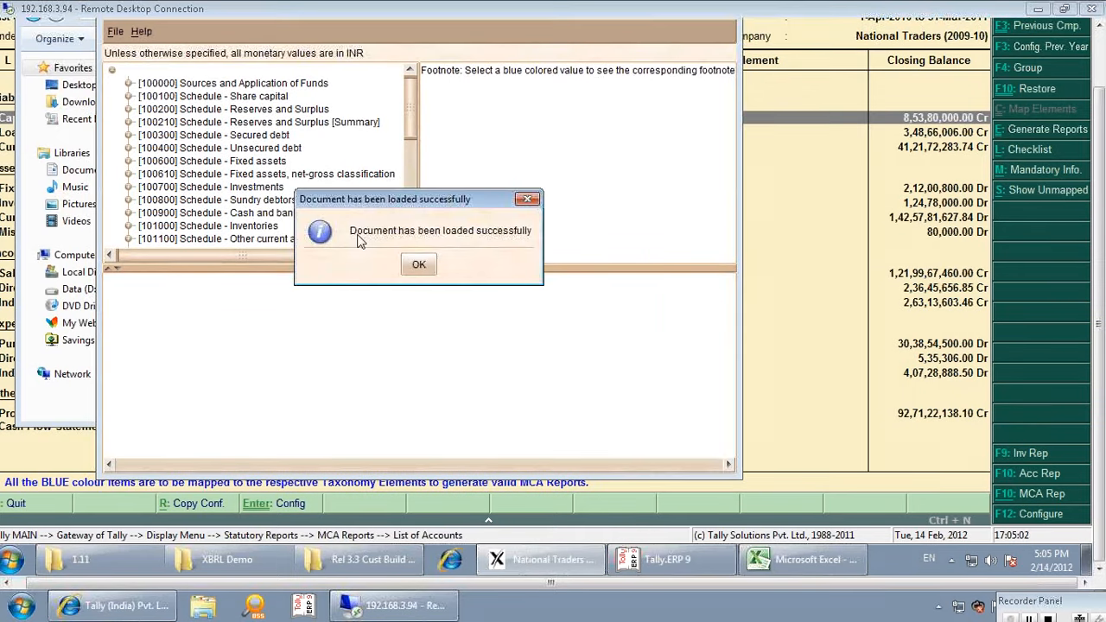
pyautogui.click(419, 267)
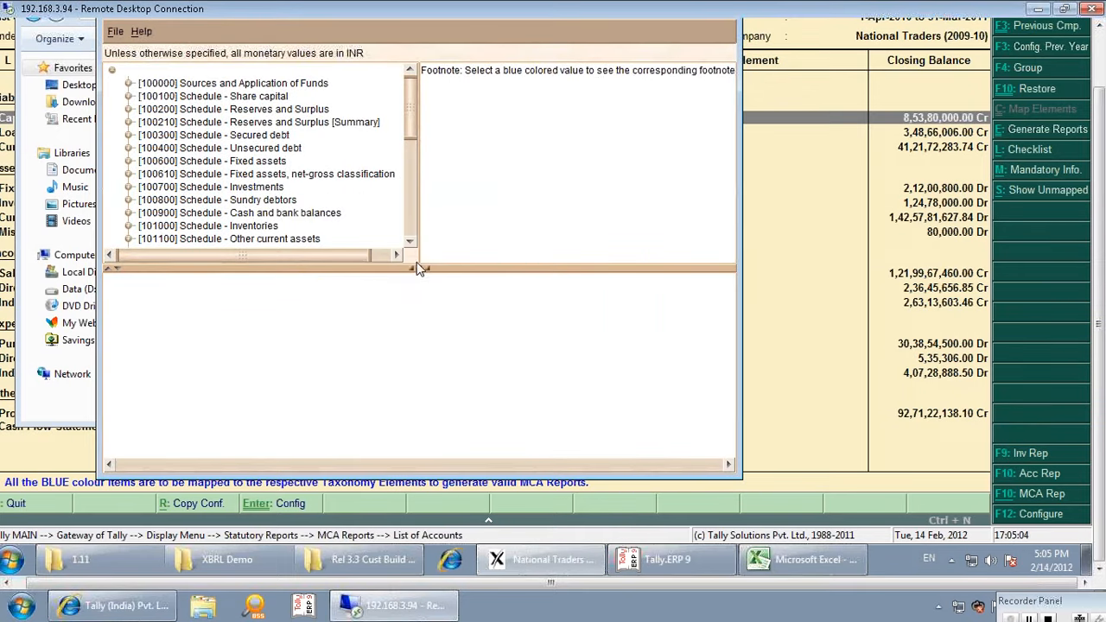
# - Display the Sources and Application of Funds statement and maximize the validation tool window
pyautogui.click(294, 84)
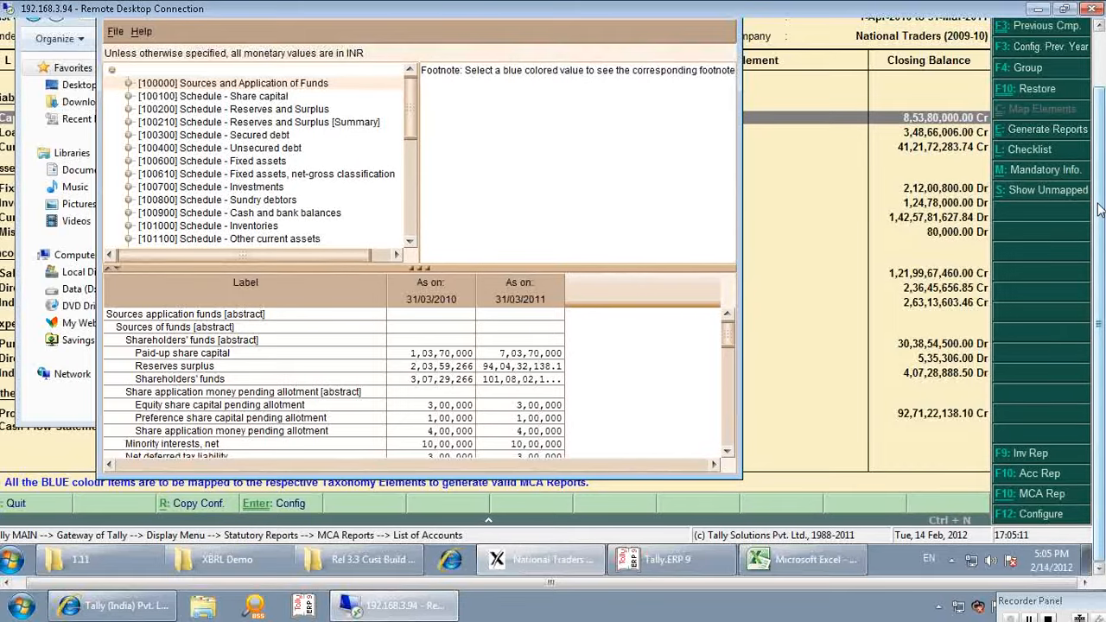
pyautogui.moveTo(1100, 209); pyautogui.dragTo(1099, 157)
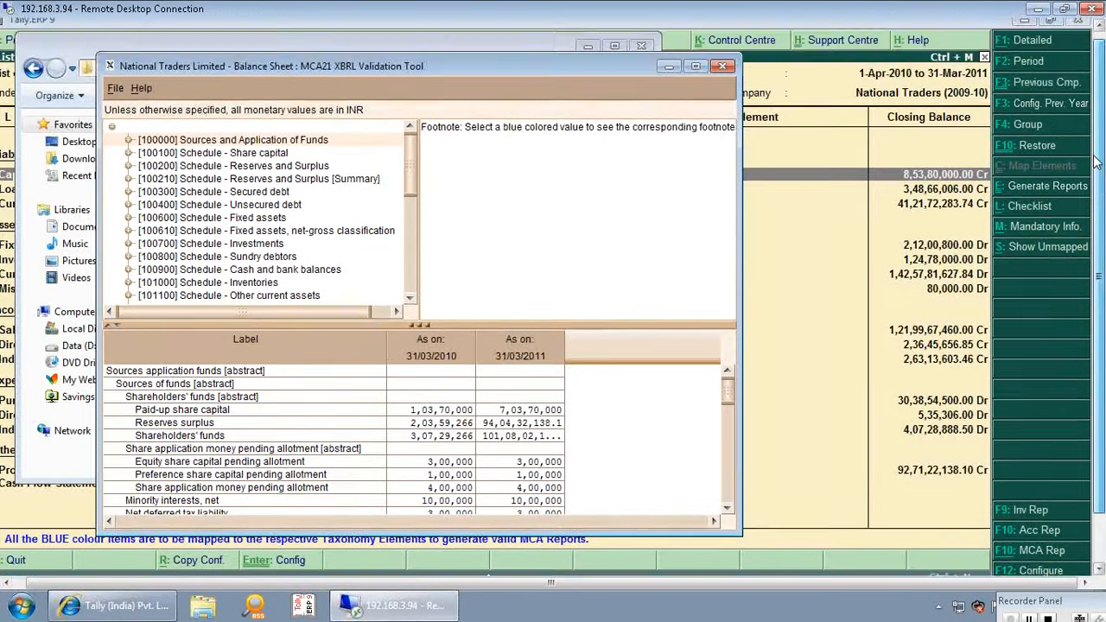
pyautogui.doubleClick(590, 65)
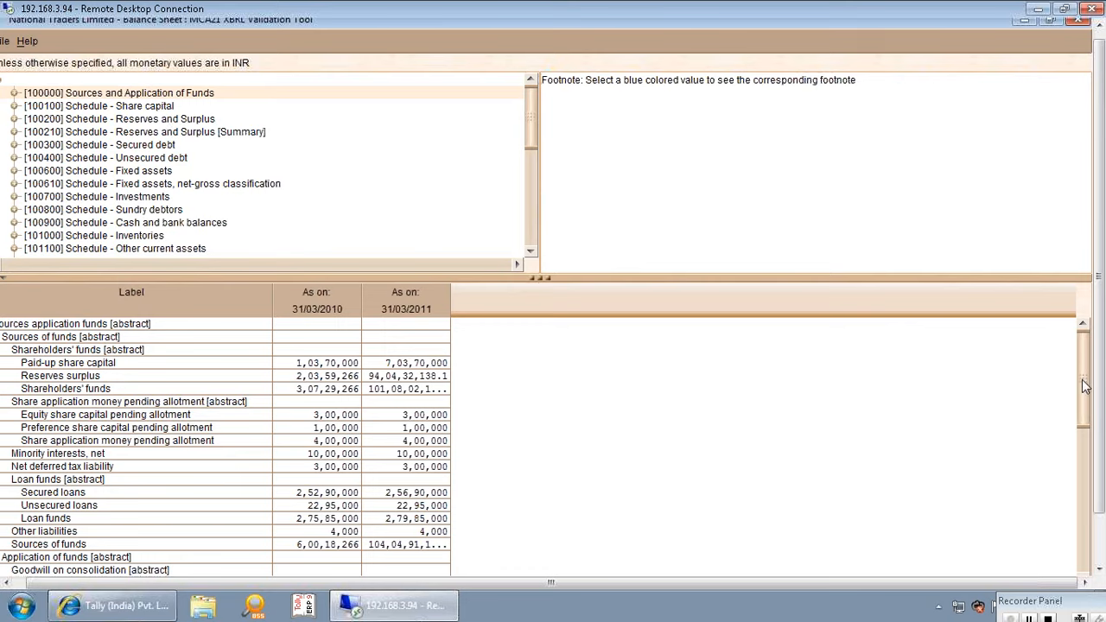
pyautogui.moveTo(1087, 389)
pyautogui.mouseDown()
pyautogui.moveTo(1103, 560)
pyautogui.moveTo(1075, 374)
pyautogui.mouseUp()
# - Review the schedules from Share capital through Reserves and Surplus, secured and unsecured debt to Fixed assets, and return to Sources and Application of Funds
pyautogui.click(142, 107)
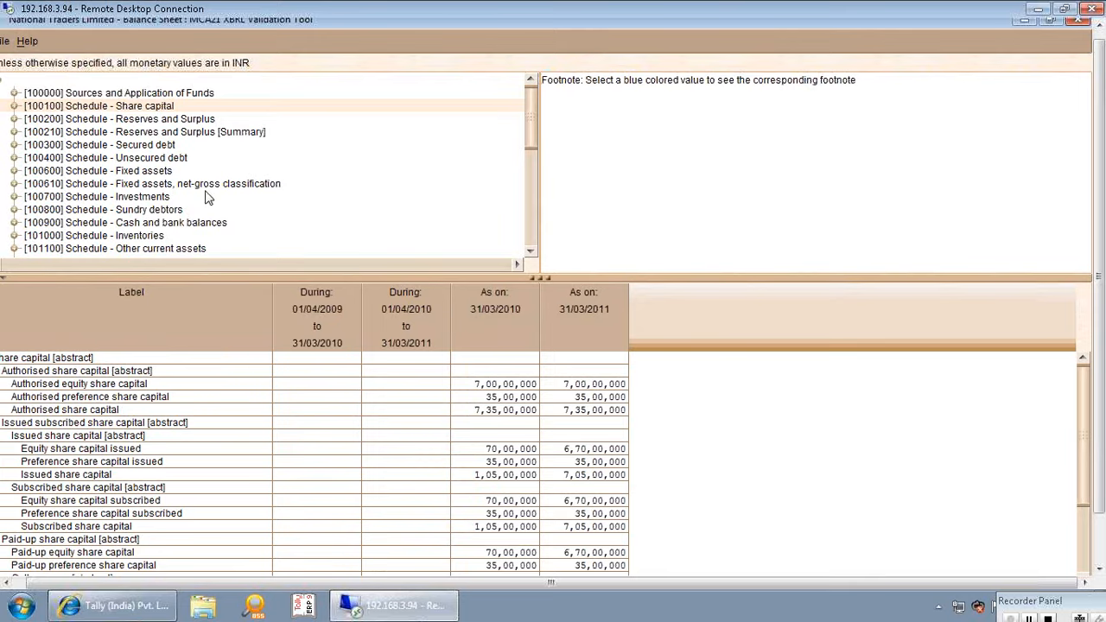
pyautogui.click(170, 121)
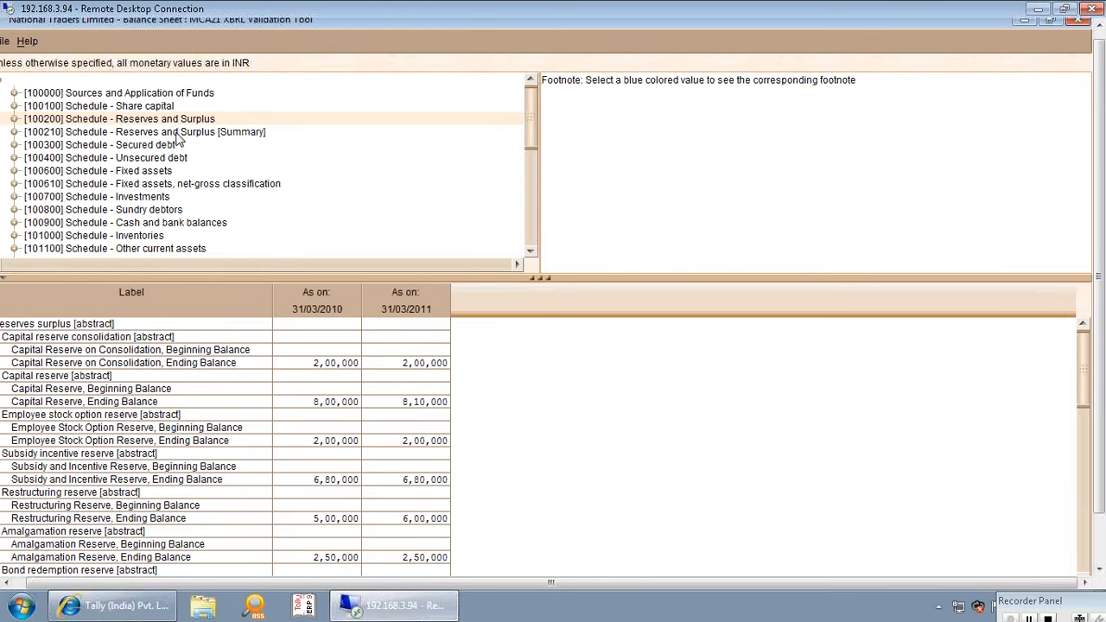
pyautogui.click(170, 133)
pyautogui.click(170, 145)
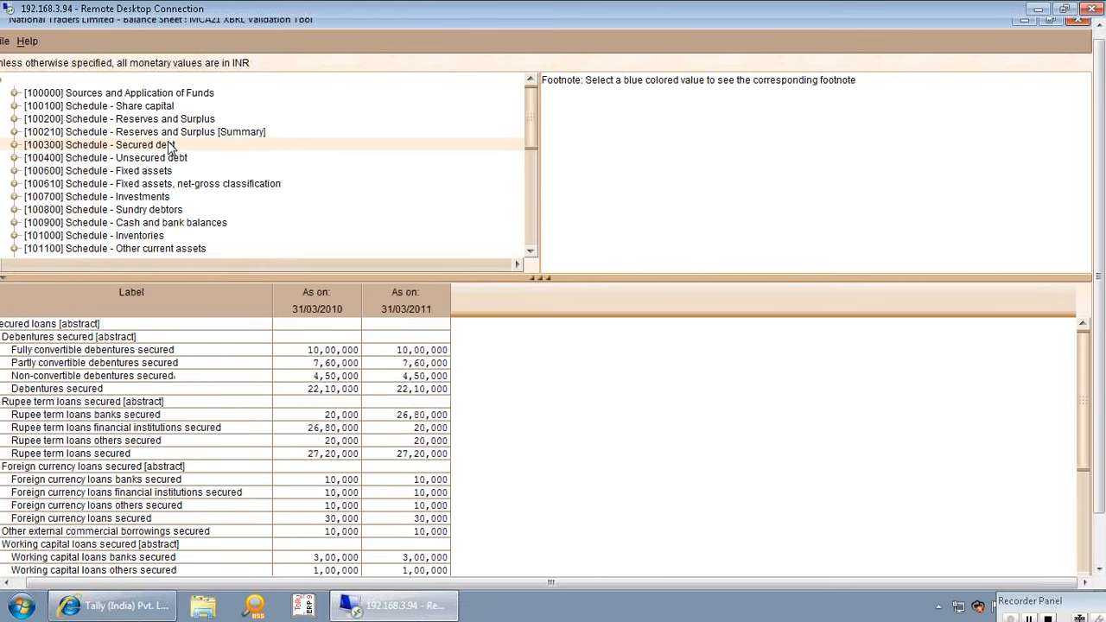
pyautogui.click(170, 159)
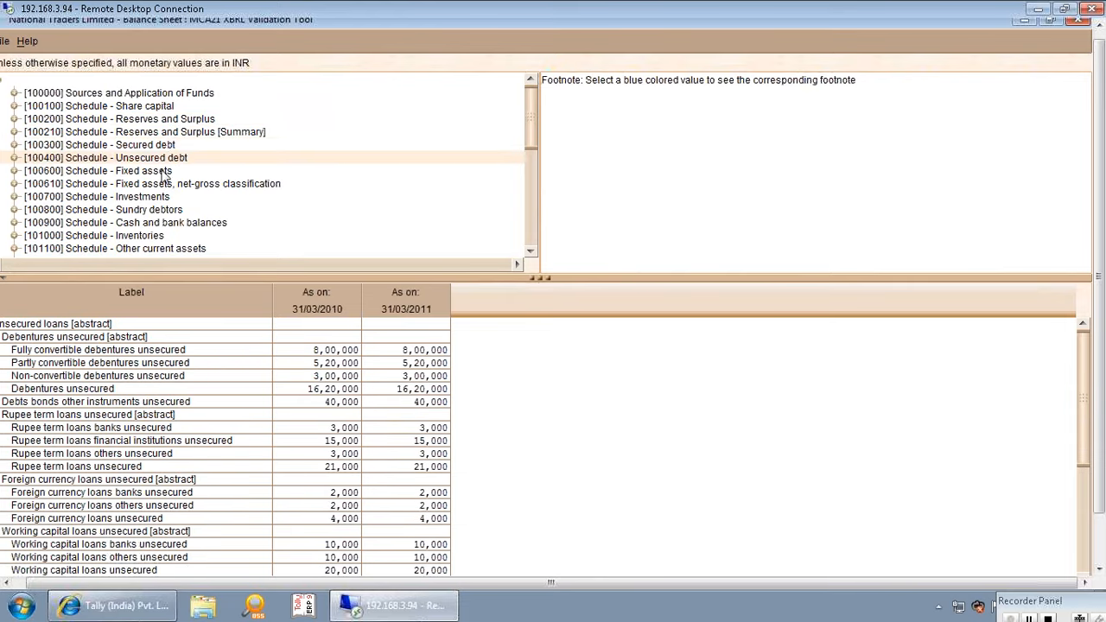
pyautogui.click(164, 172)
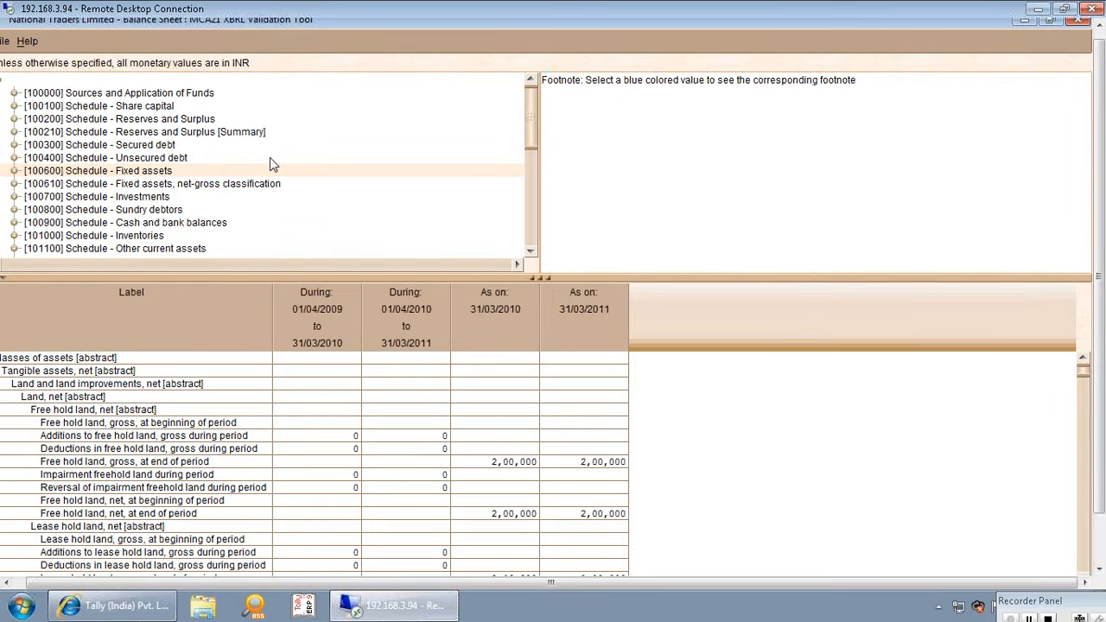
pyautogui.click(199, 95)
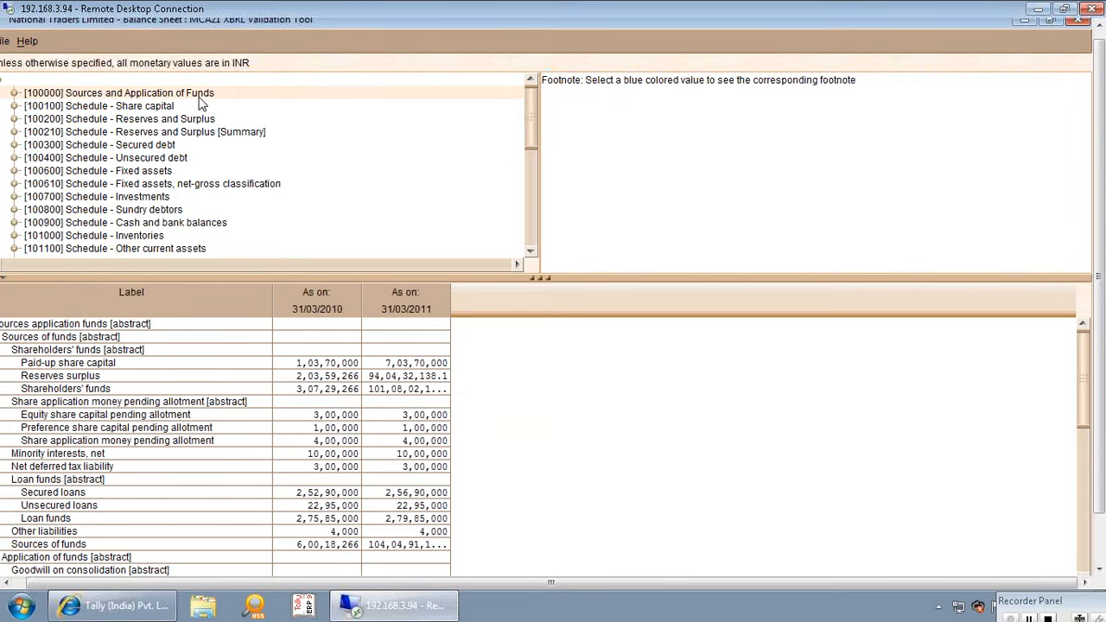
# - Check the Directors report disclosure, including the details of directors signing the board report, and close the details window
pyautogui.moveTo(534, 143); pyautogui.dragTo(540, 280)
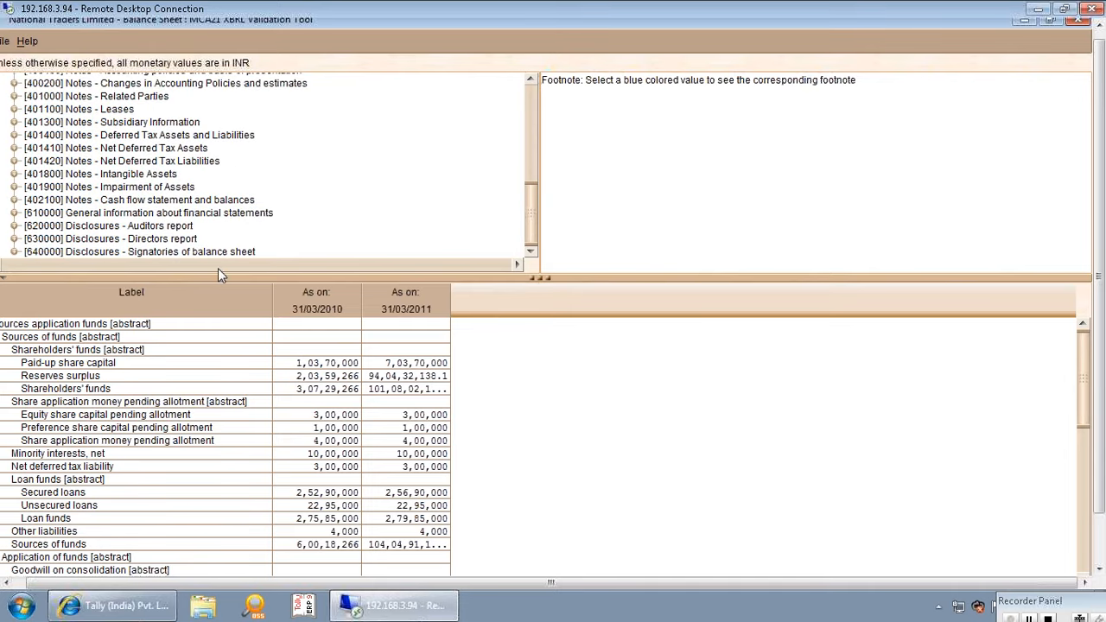
pyautogui.click(197, 242)
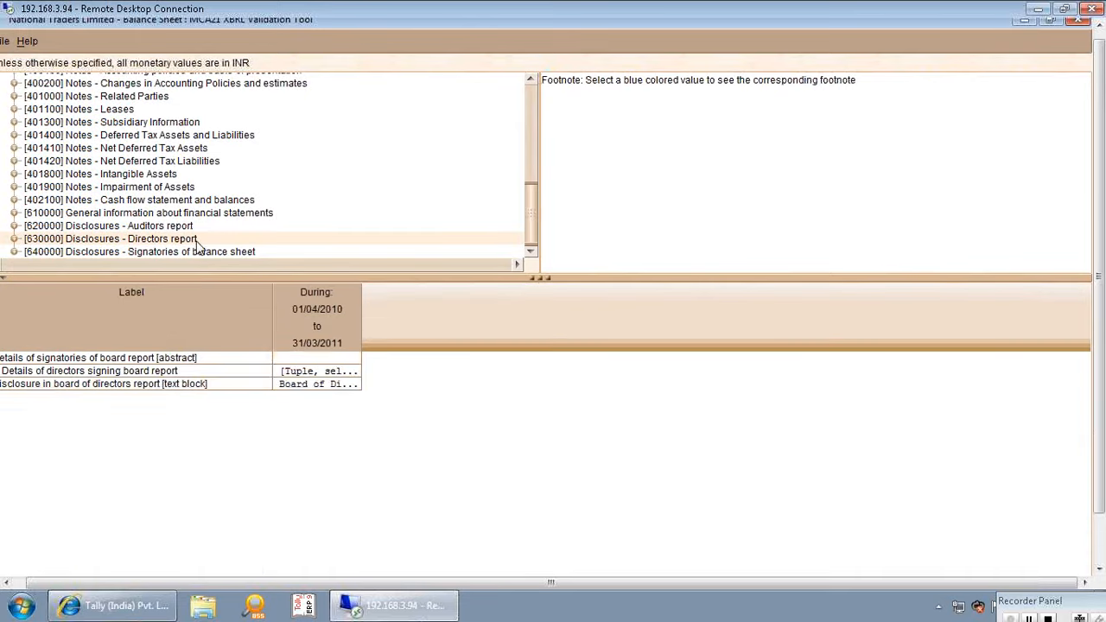
pyautogui.click(314, 389)
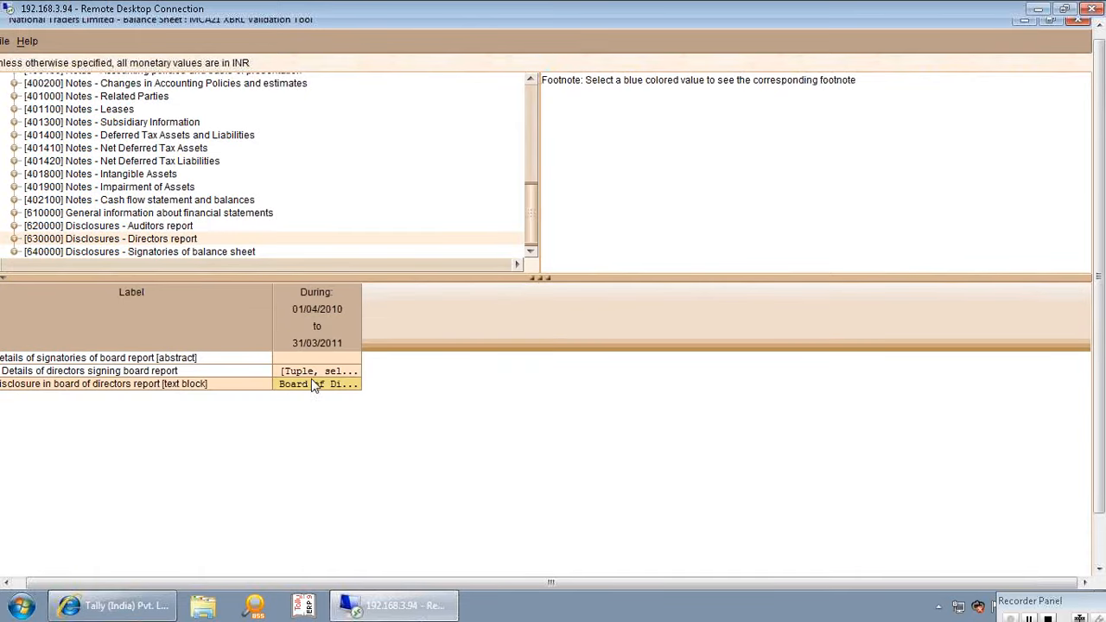
pyautogui.doubleClick(314, 373)
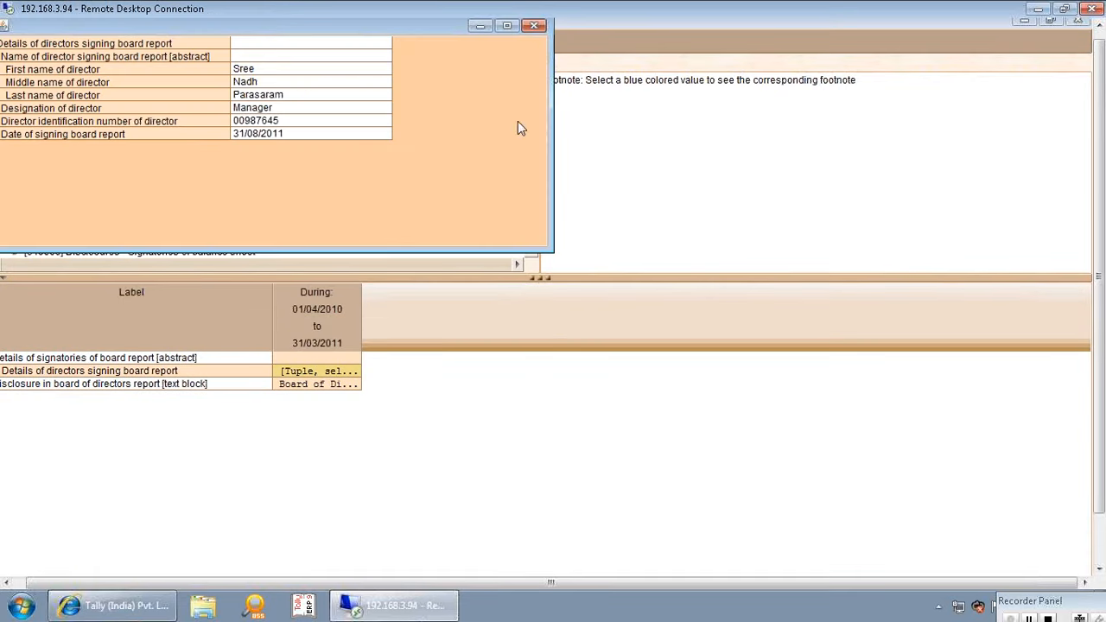
pyautogui.click(534, 26)
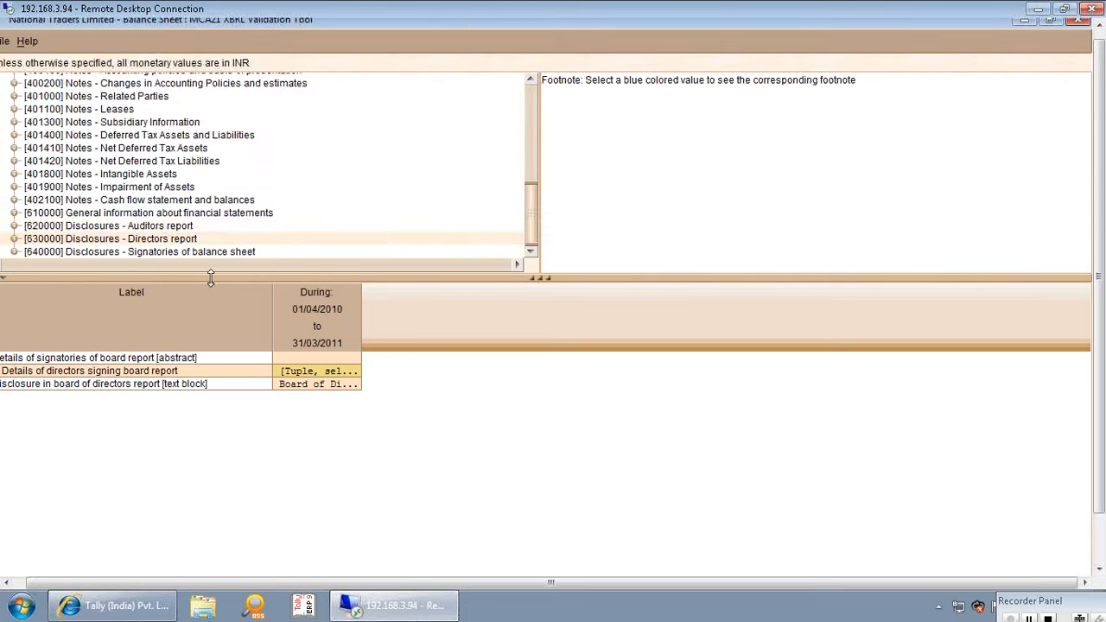
# - Check the Auditors report disclosure, including the details regarding auditors, and close the details window
pyautogui.click(163, 227)
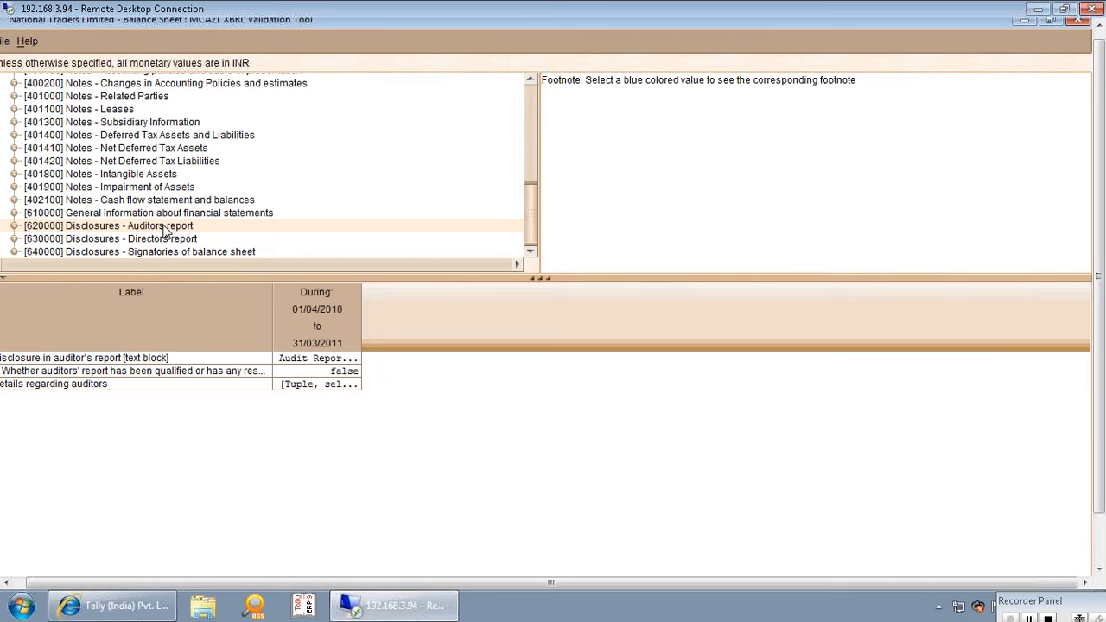
pyautogui.click(331, 361)
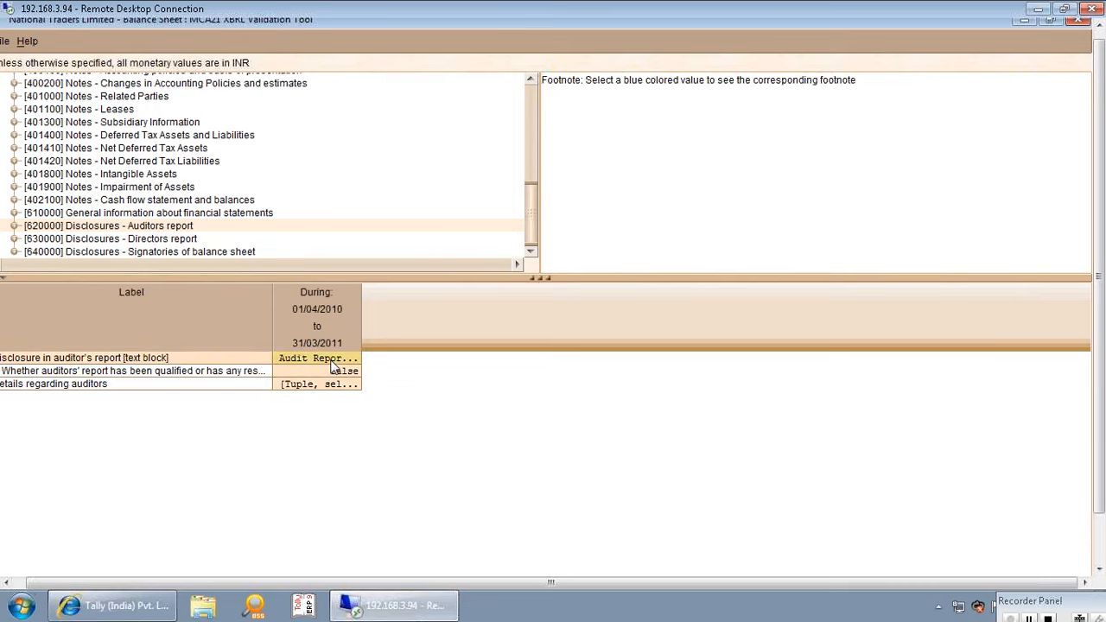
pyautogui.doubleClick(334, 387)
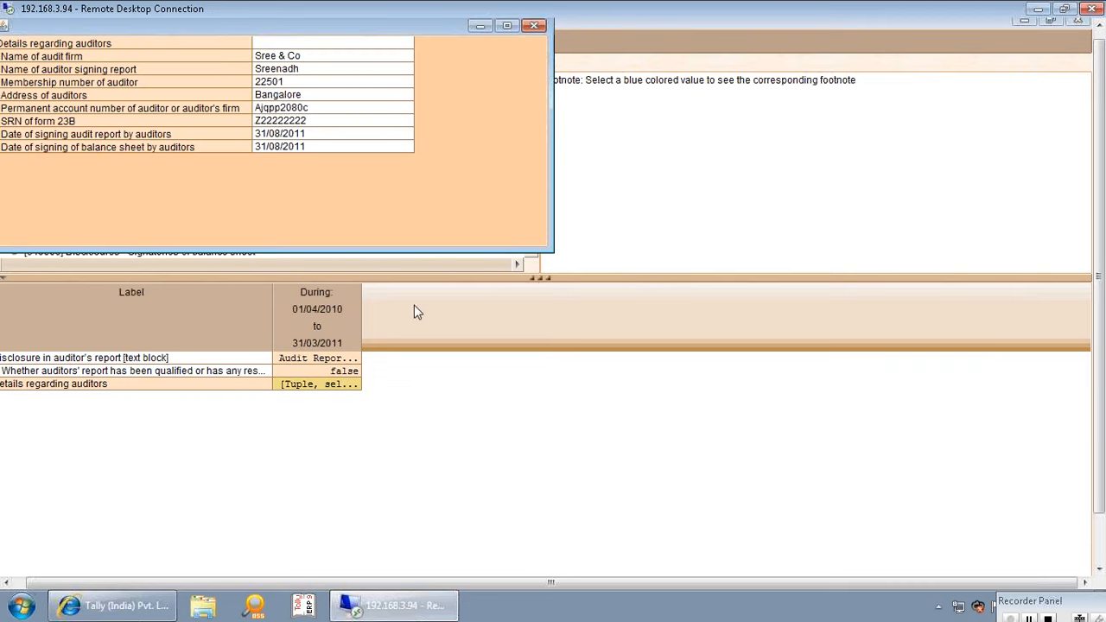
pyautogui.click(534, 26)
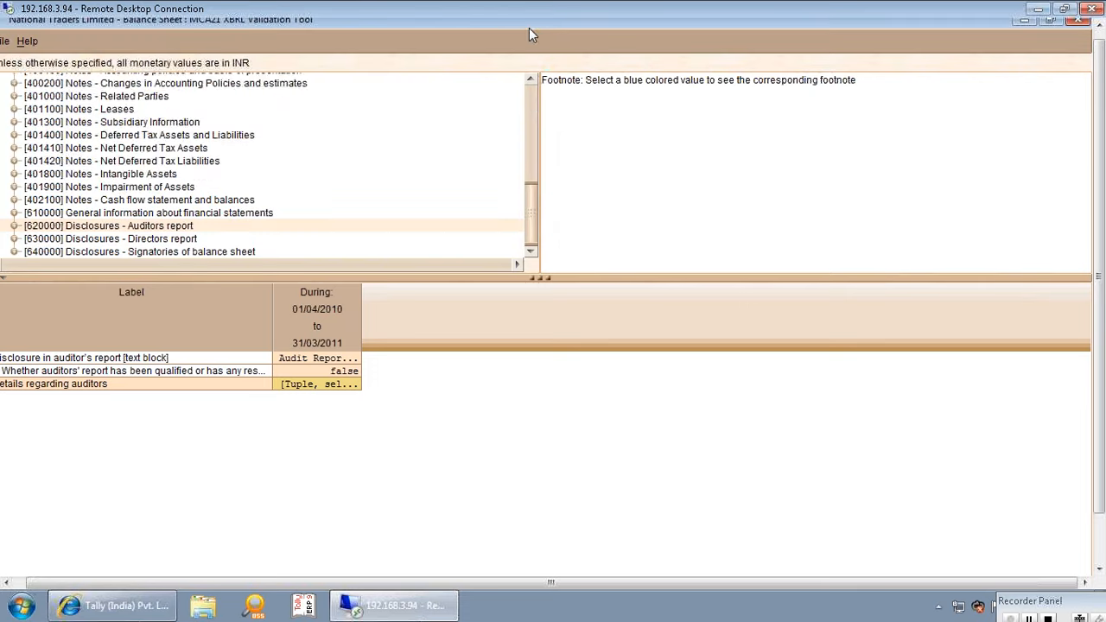
# - Read the disclosure of accounting policies and basis of presentation text block under note 400100, and close its window
pyautogui.click(531, 105)
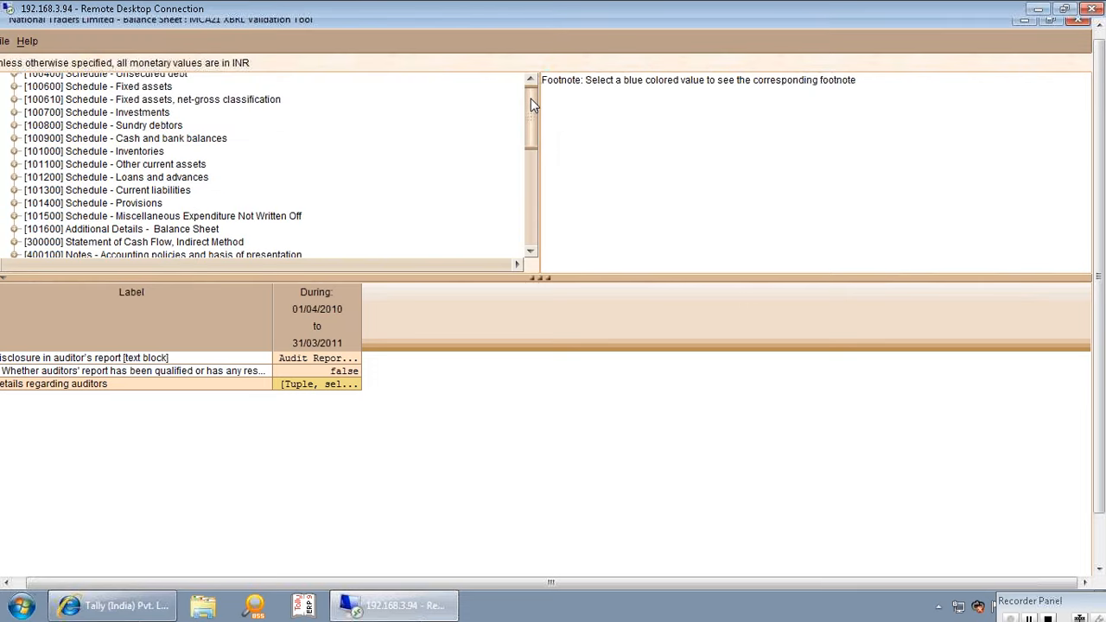
pyautogui.click(531, 100)
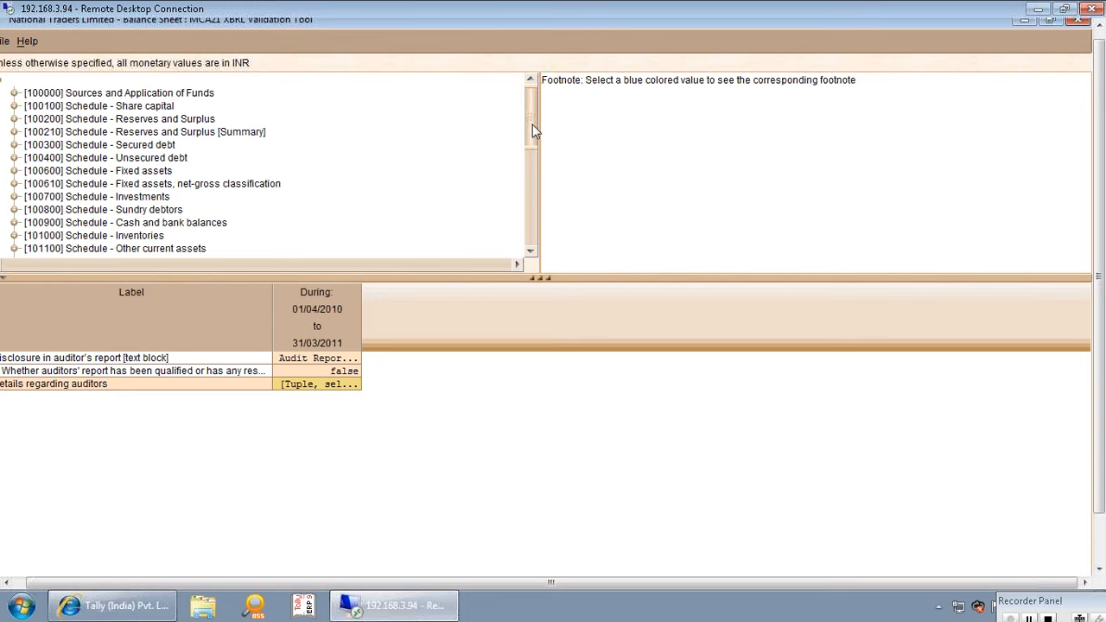
pyautogui.moveTo(532, 130); pyautogui.dragTo(538, 167)
pyautogui.click(259, 239)
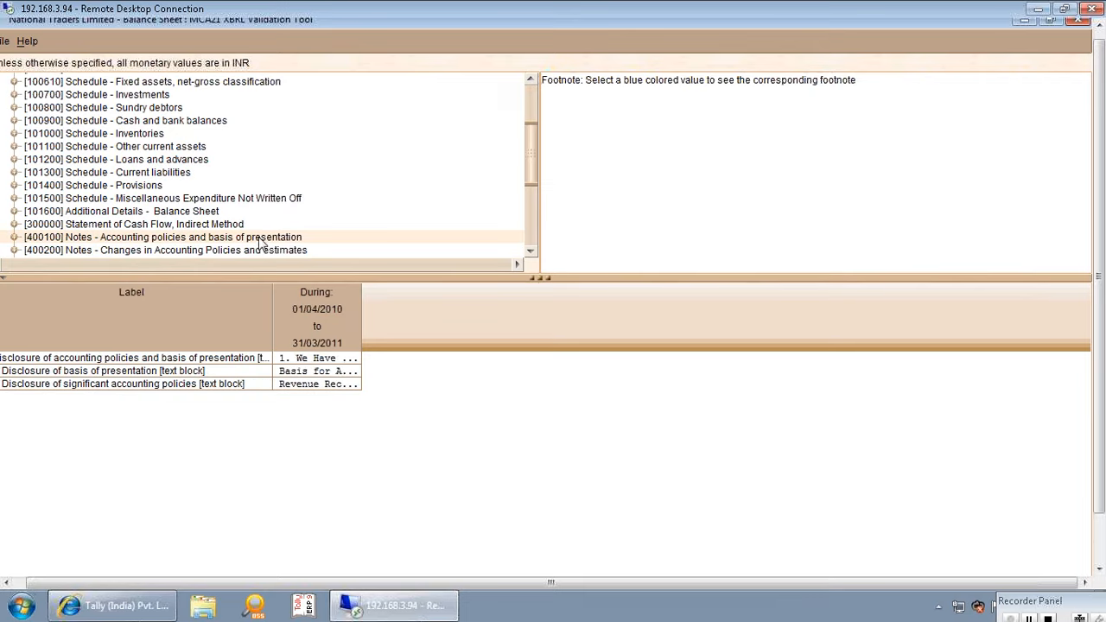
pyautogui.click(336, 361)
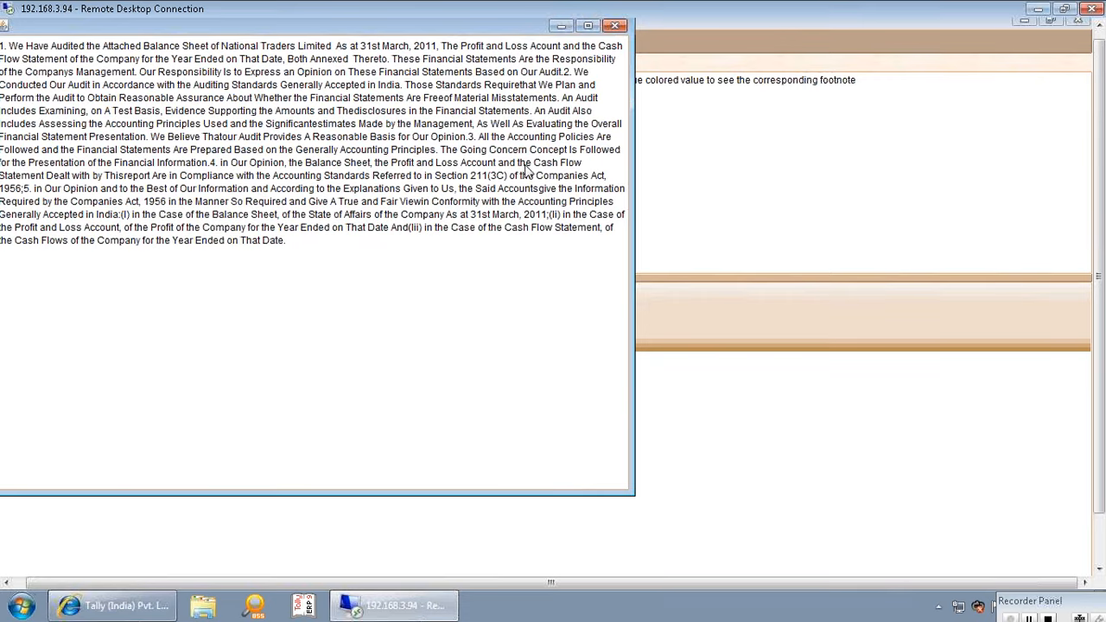
pyautogui.click(616, 27)
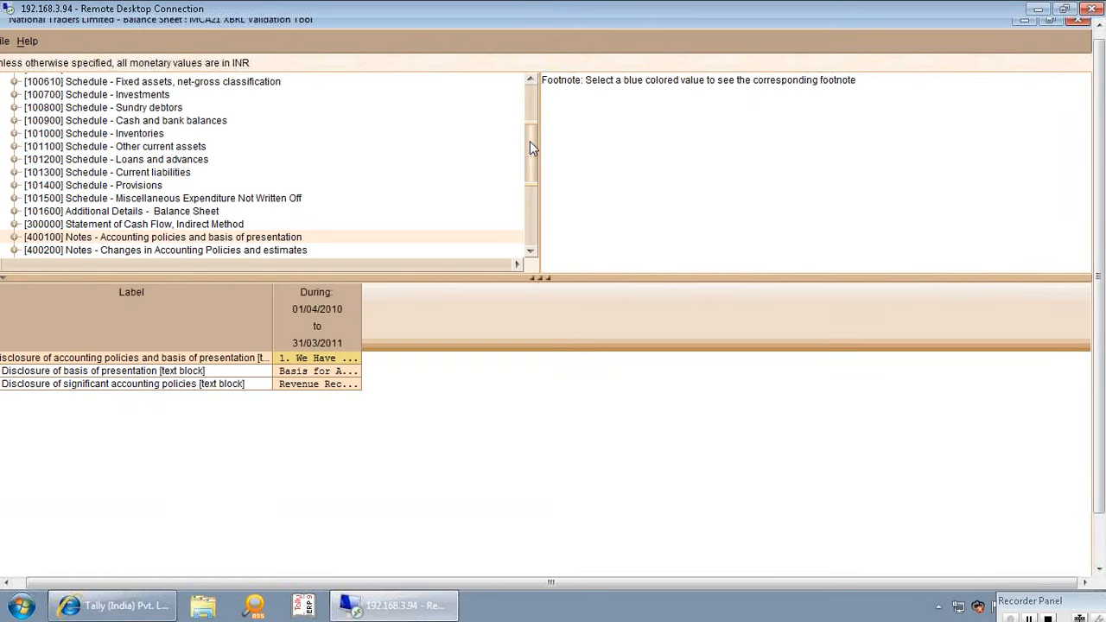
# - Validate the loaded Balance Sheet document and close the result message and the error list
pyautogui.moveTo(531, 147); pyautogui.dragTo(531, 105)
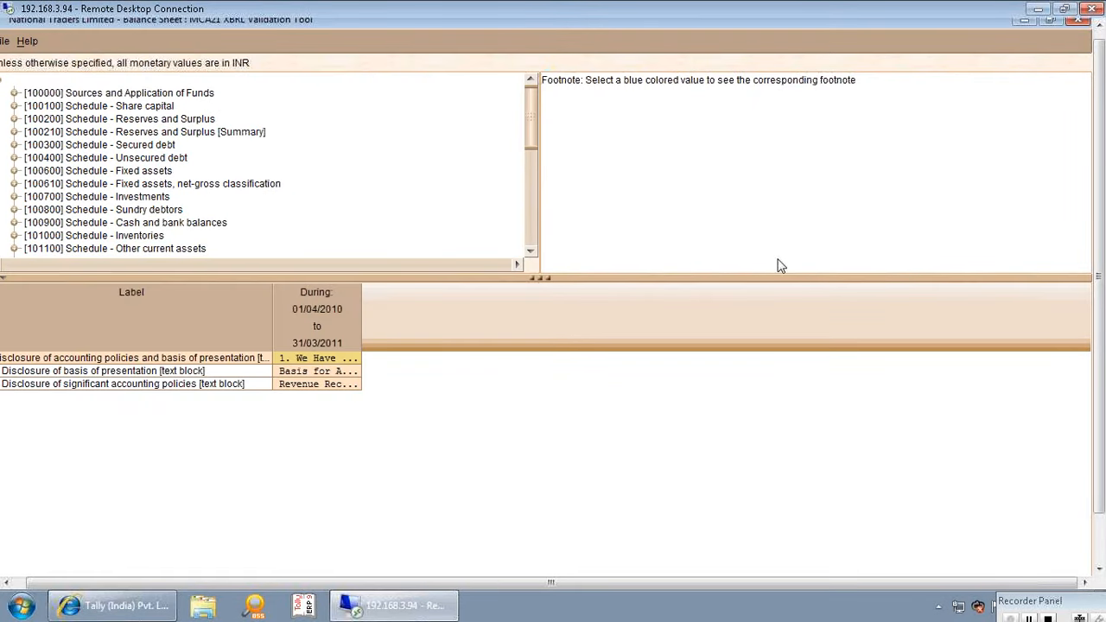
pyautogui.moveTo(1099, 278); pyautogui.dragTo(1082, 216)
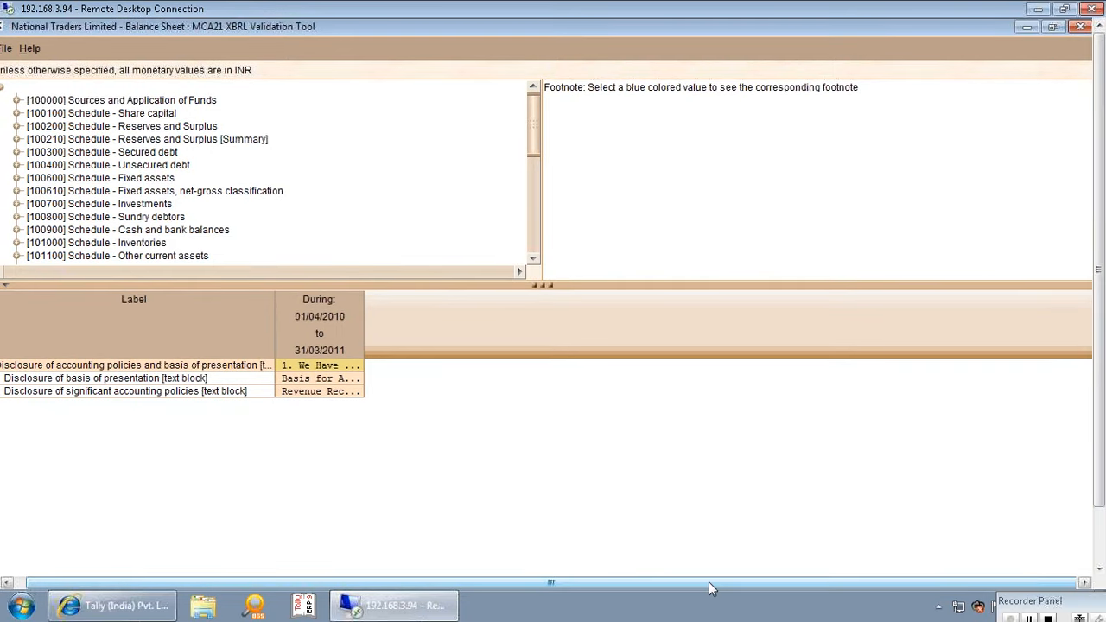
pyautogui.moveTo(713, 581); pyautogui.dragTo(572, 605)
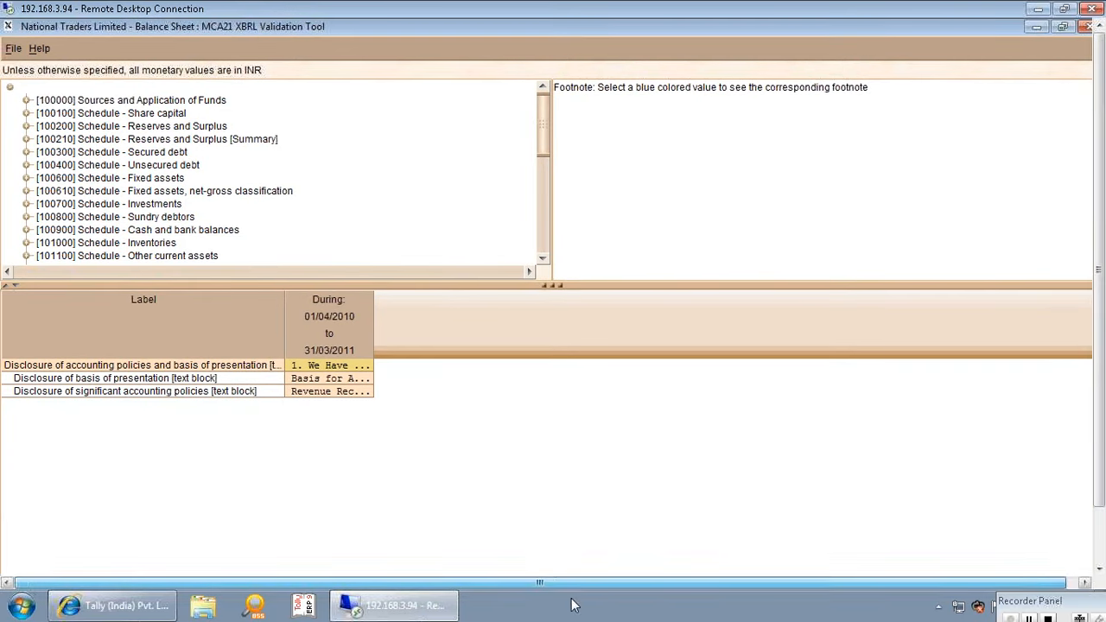
pyautogui.click(13, 48)
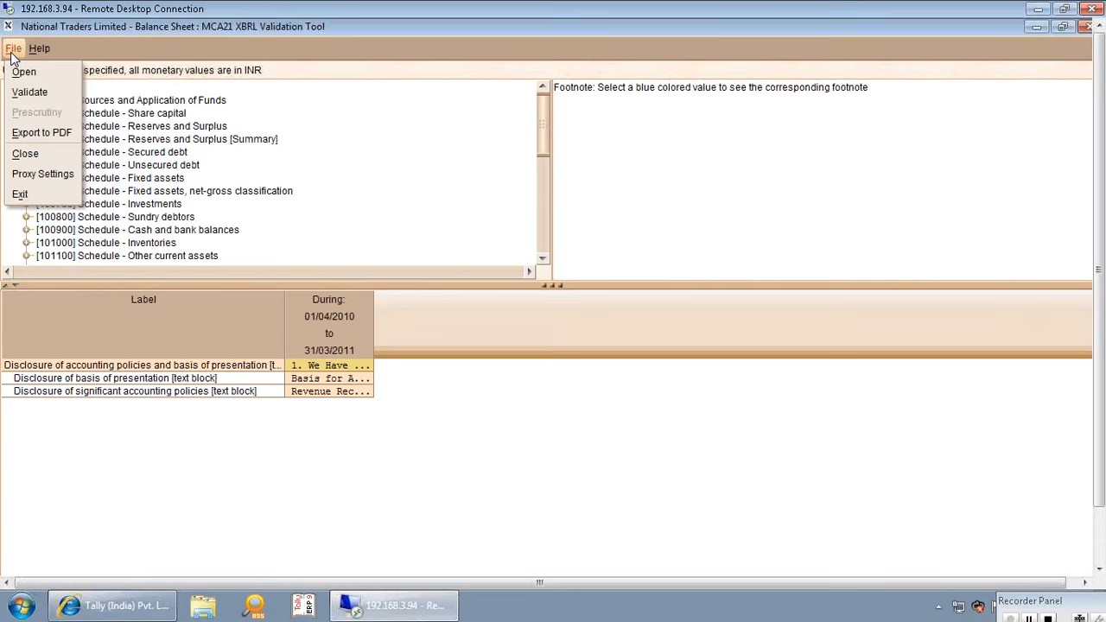
pyautogui.click(31, 93)
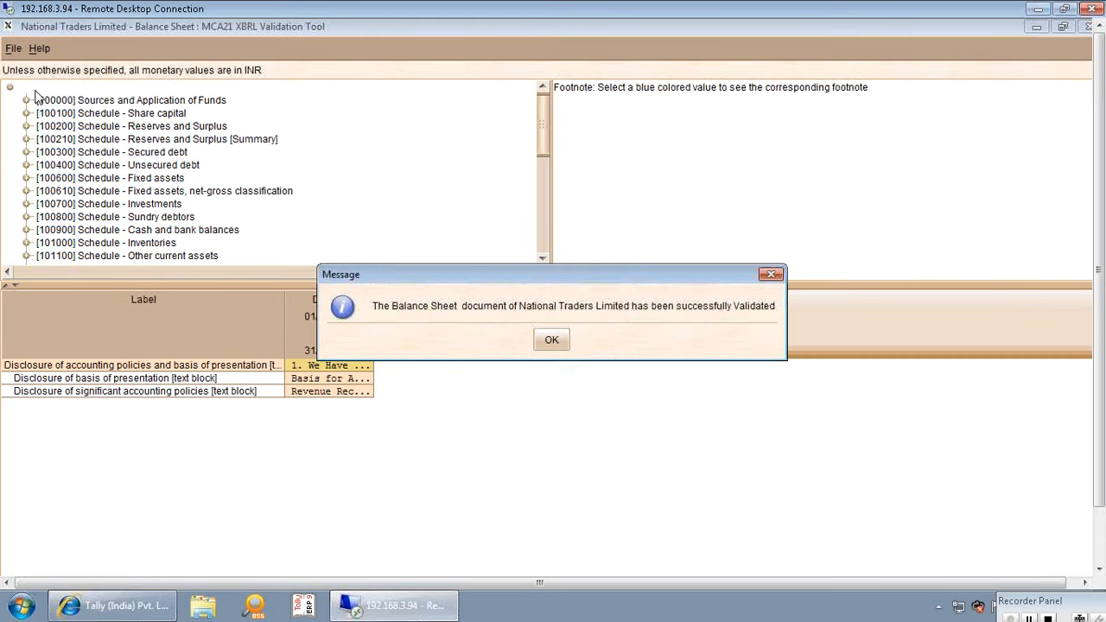
pyautogui.click(551, 340)
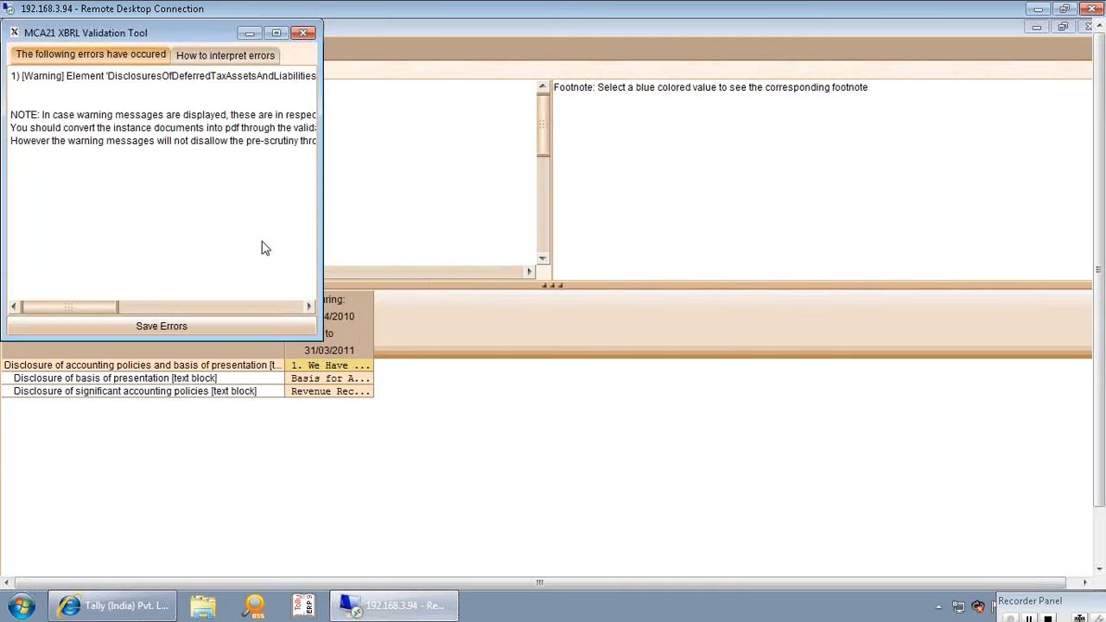
pyautogui.click(304, 33)
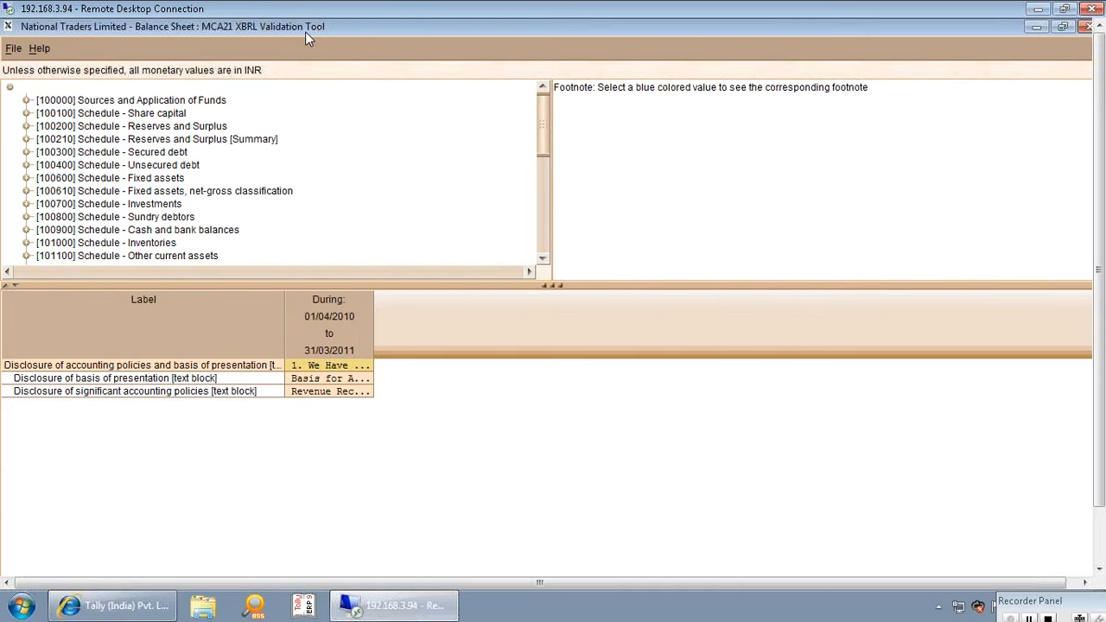
# - Export the validated document to PDF on the Desktop with the file name "Balance Sheet" and dismiss the message
pyautogui.click(14, 49)
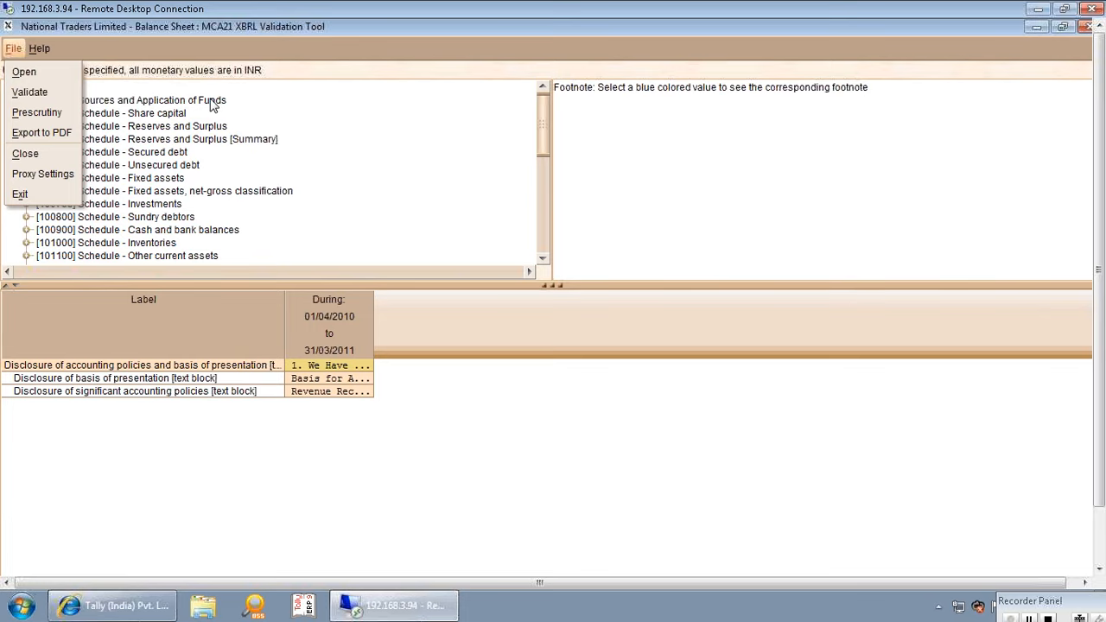
pyautogui.click(54, 131)
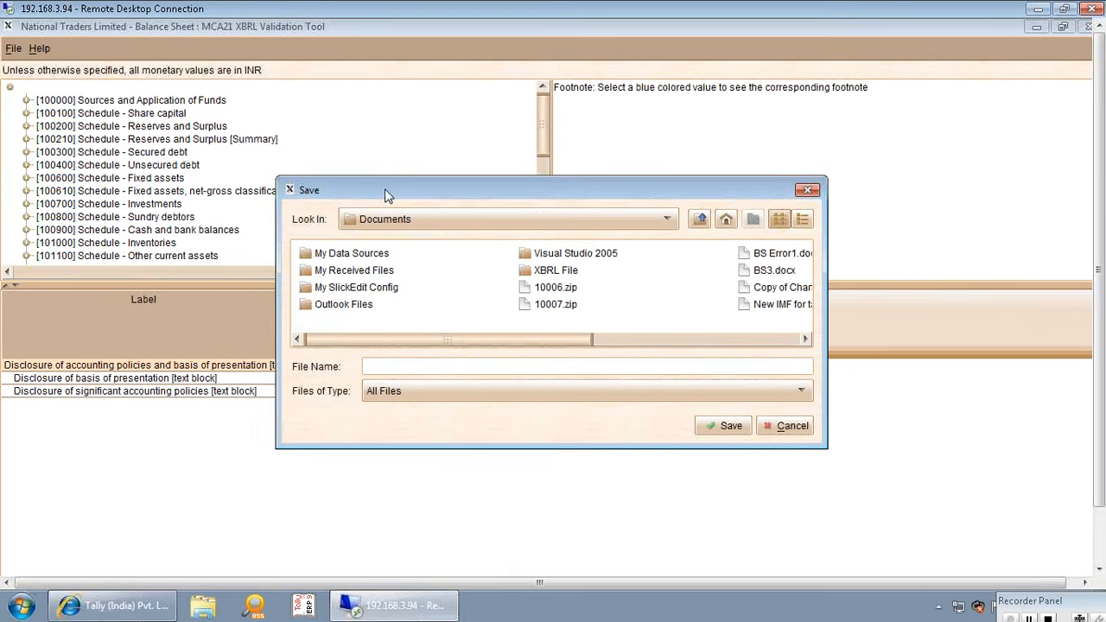
pyautogui.click(444, 222)
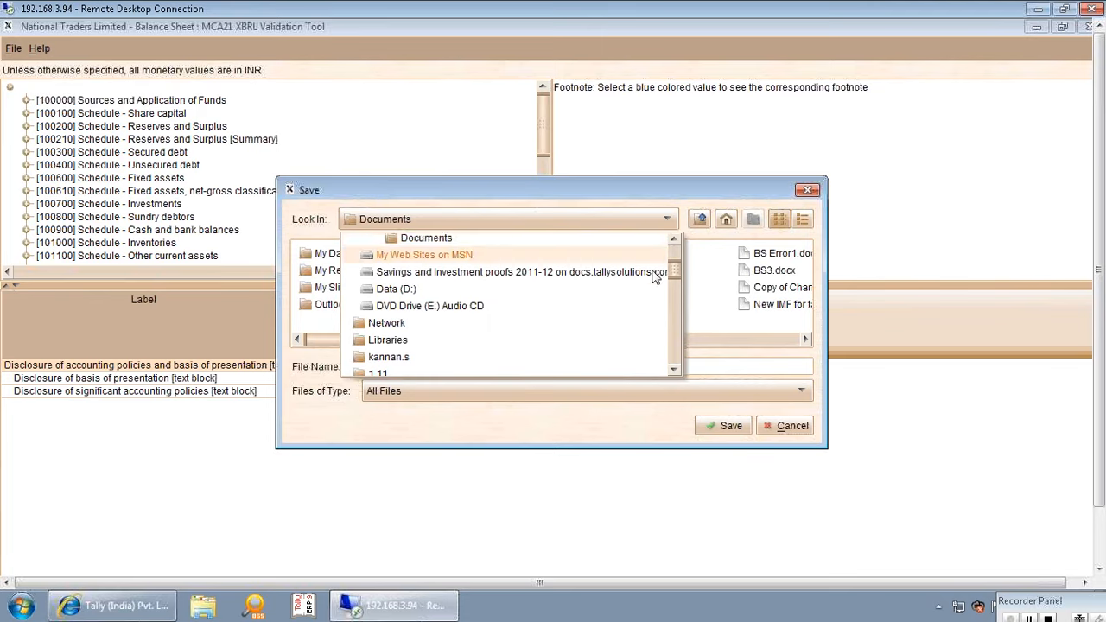
pyautogui.click(675, 240)
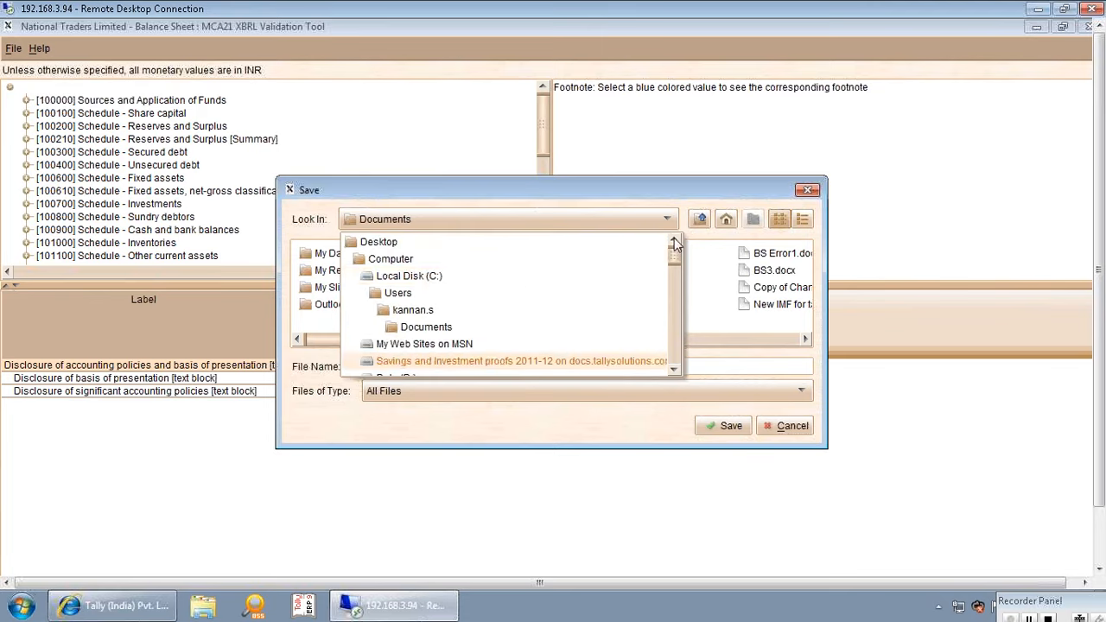
pyautogui.click(450, 246)
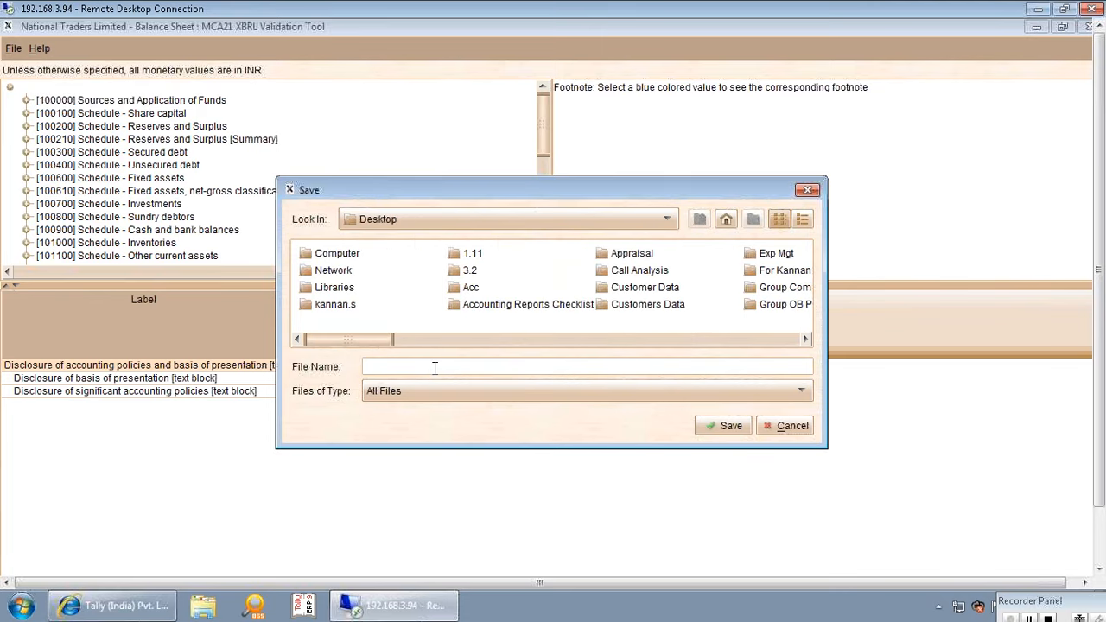
pyautogui.click(436, 367)
pyautogui.write('Balance Sheet')
pyautogui.click(721, 426)
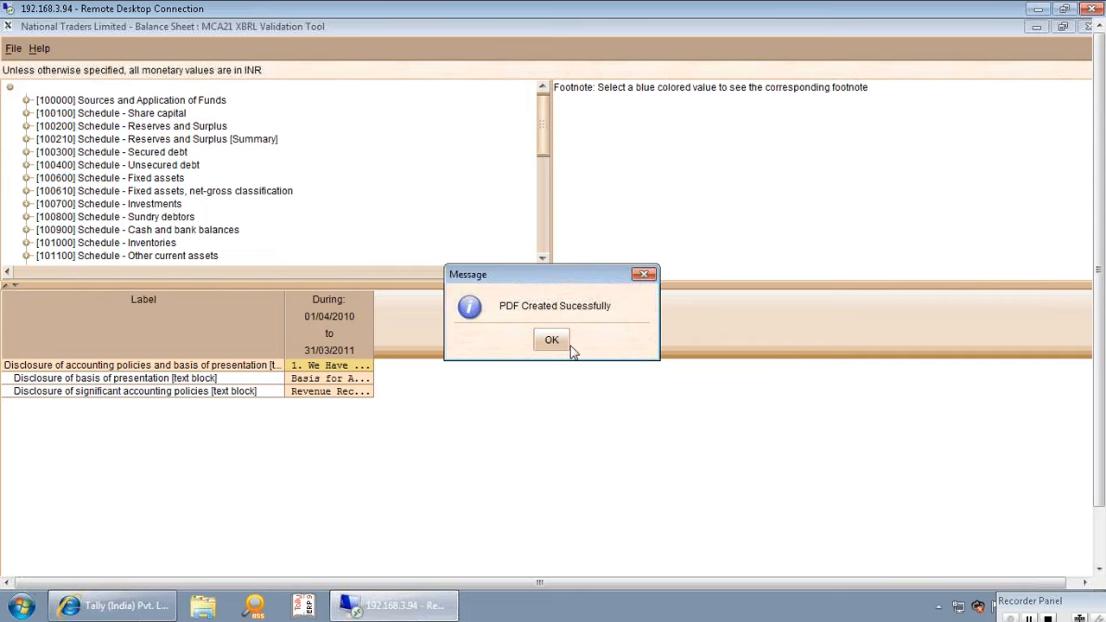
pyautogui.click(555, 343)
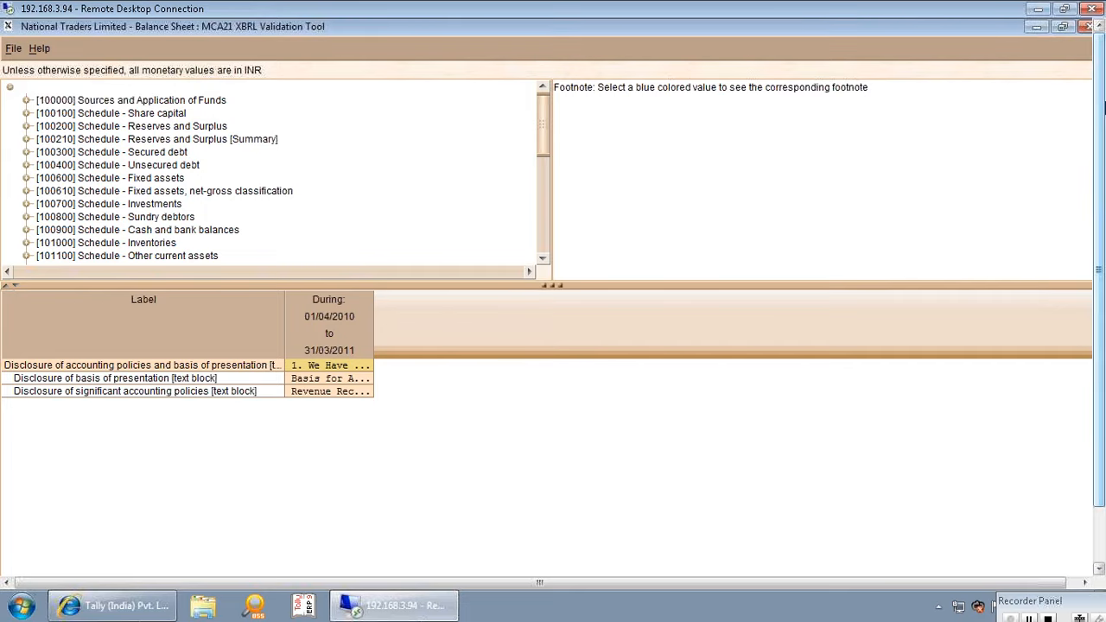
# - Minimize the validation tool, the XBRL Demo folder and Tally.ERP 9, and open Balance Sheet.pdf from the desktop in Adobe Reader
pyautogui.click(1035, 28)
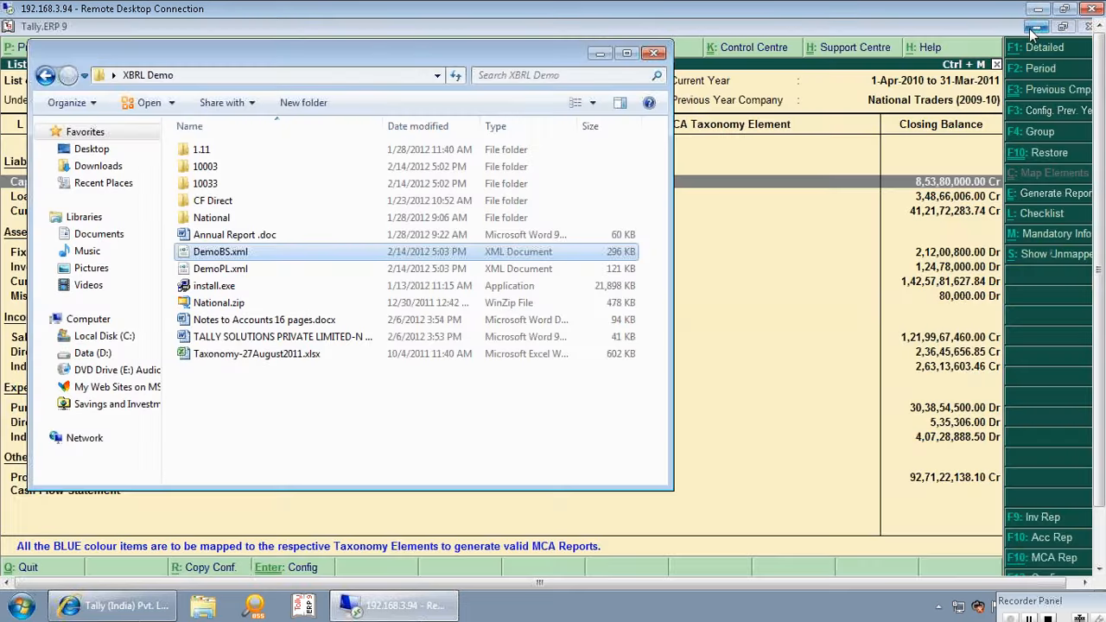
pyautogui.click(600, 55)
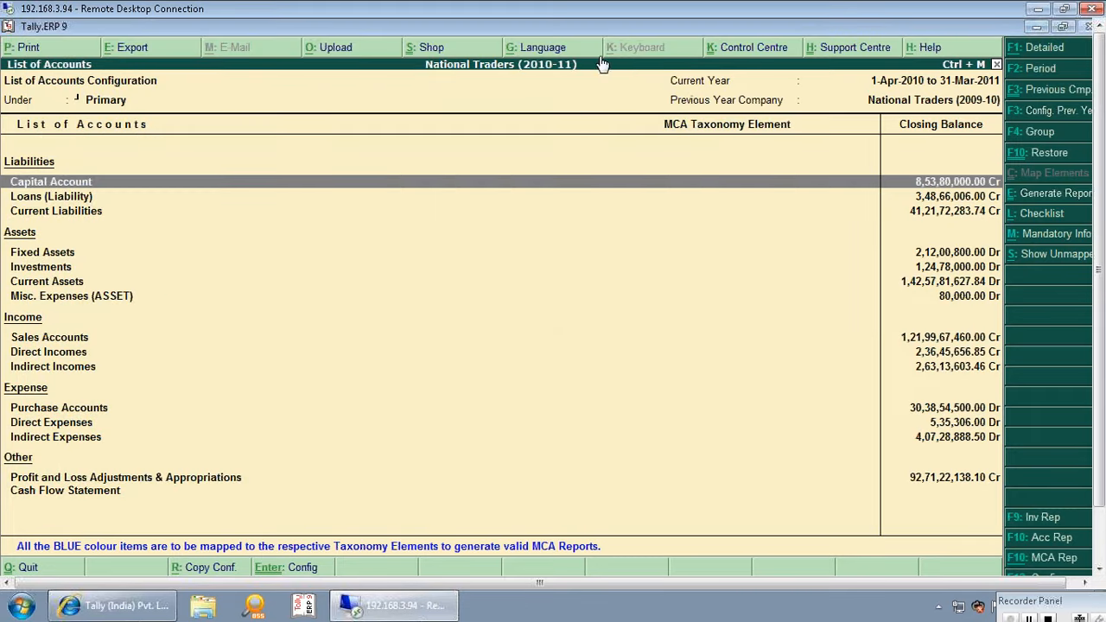
pyautogui.click(1039, 28)
pyautogui.press('b')
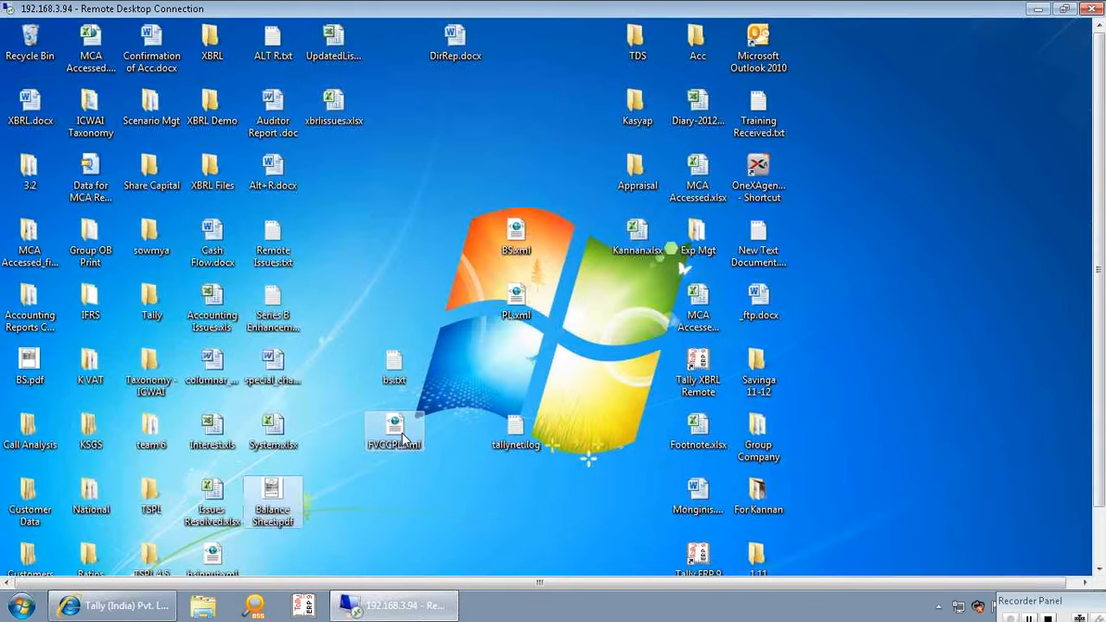
pyautogui.doubleClick(278, 506)
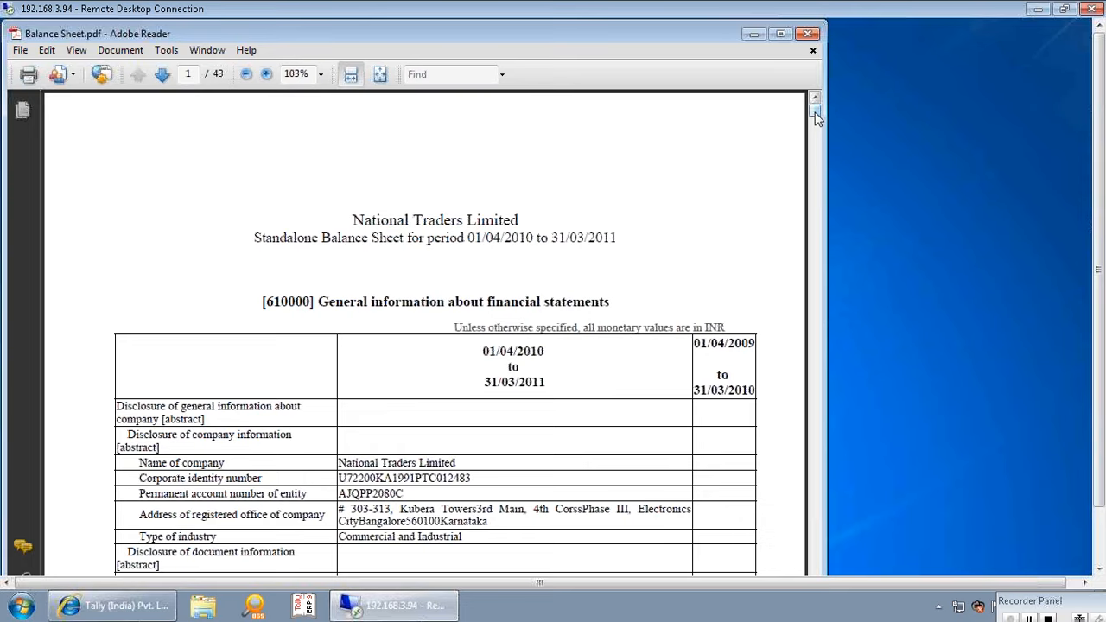
# - Look through the exported PDF from general information and signatories to the cash flow pages, and minimize Adobe Reader
pyautogui.moveTo(817, 117); pyautogui.dragTo(820, 153)
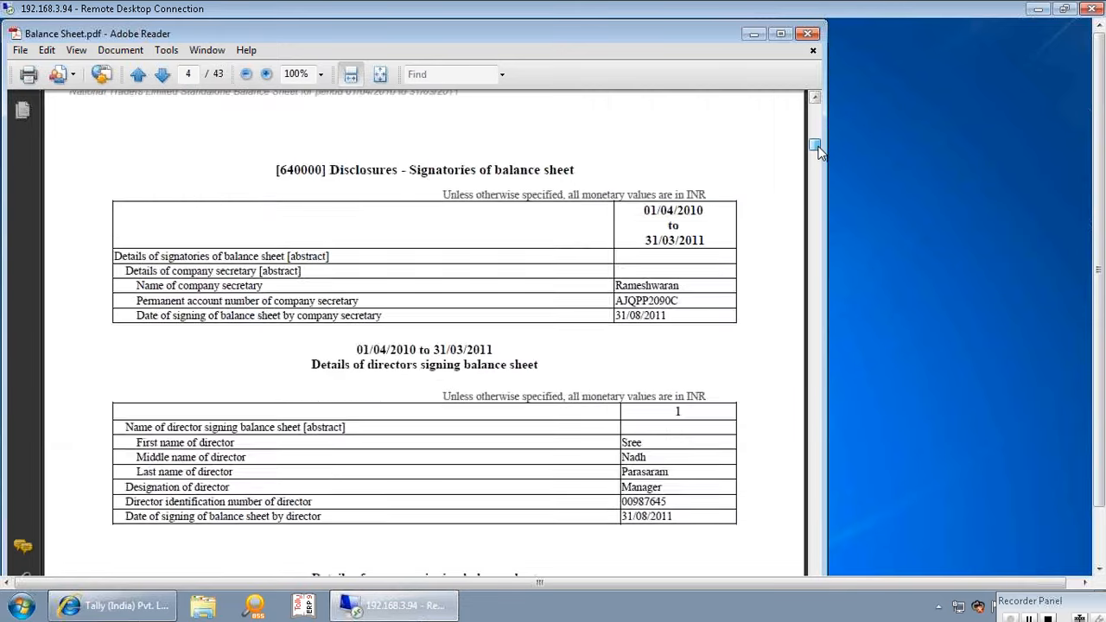
pyautogui.scroll(-20, 820, 151)
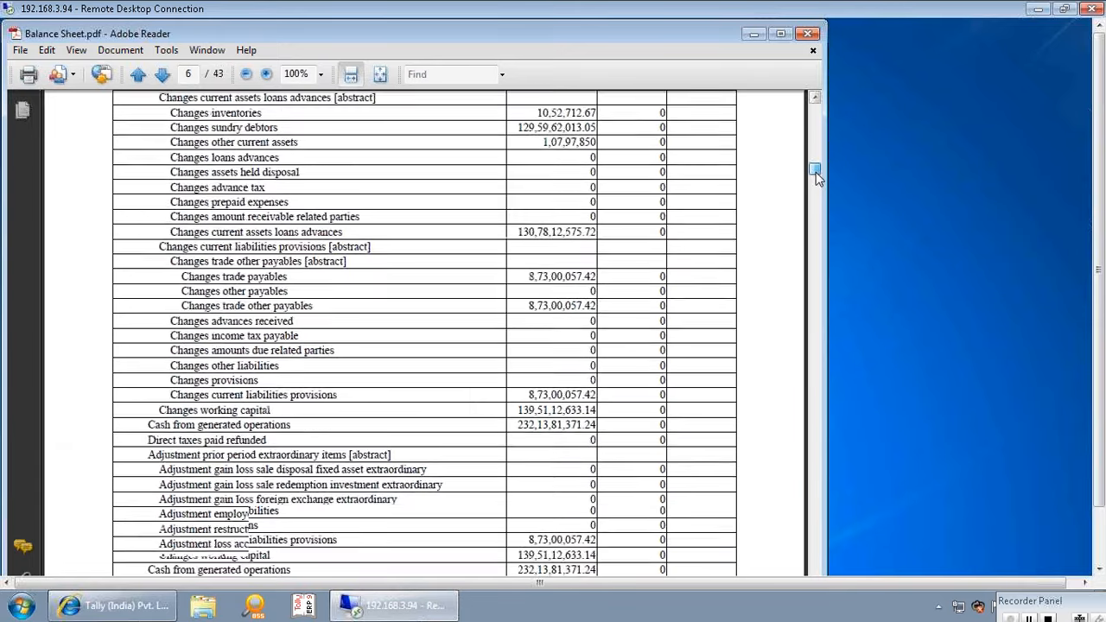
pyautogui.click(753, 35)
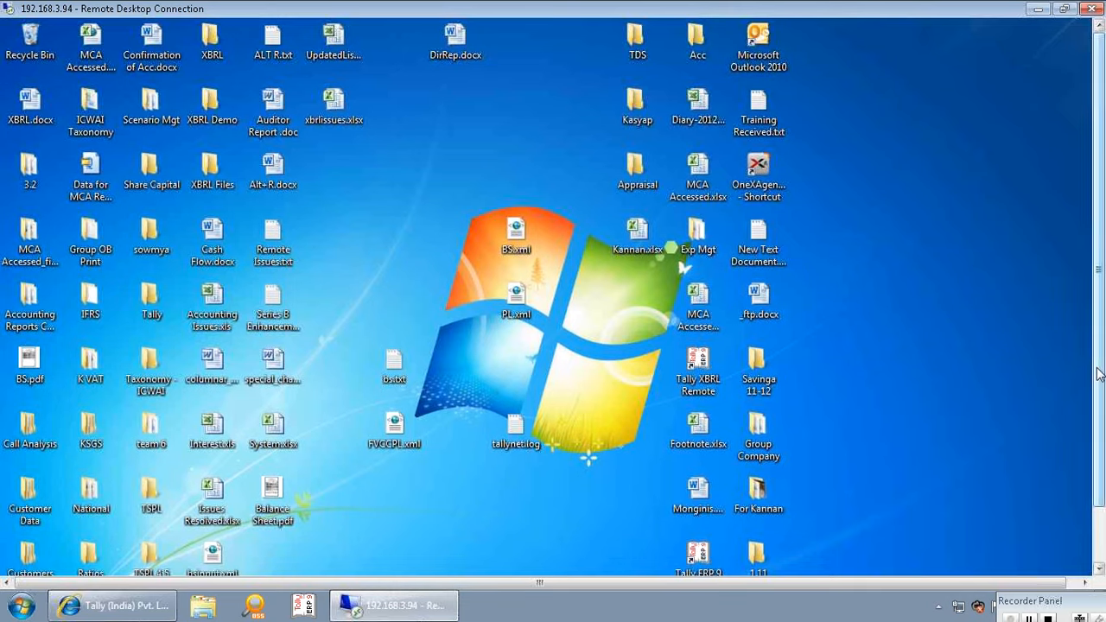
# - Switch back to the MCA21 XBRL Validation Tool and close the loaded Balance Sheet document
pyautogui.moveTo(1100, 374); pyautogui.dragTo(1099, 439)
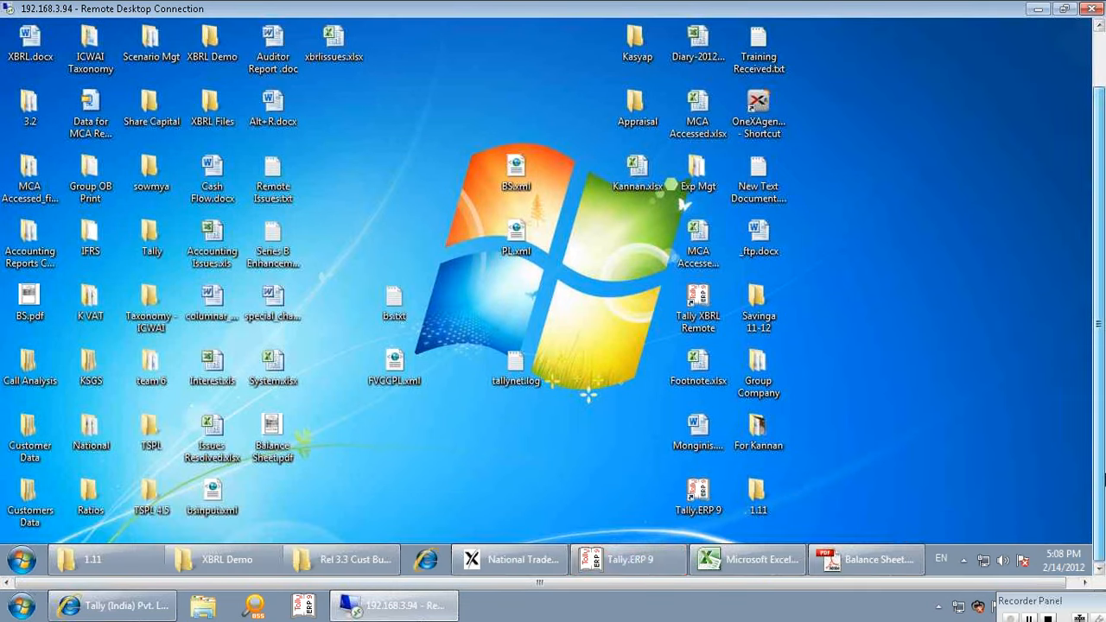
pyautogui.click(546, 562)
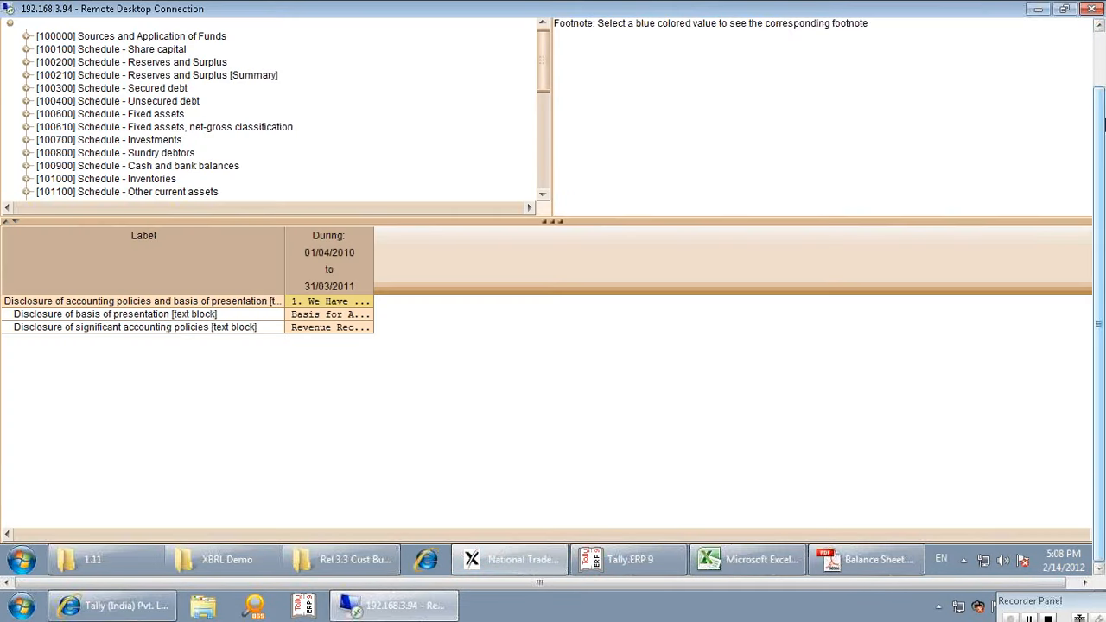
pyautogui.moveTo(1101, 154); pyautogui.dragTo(1099, 95)
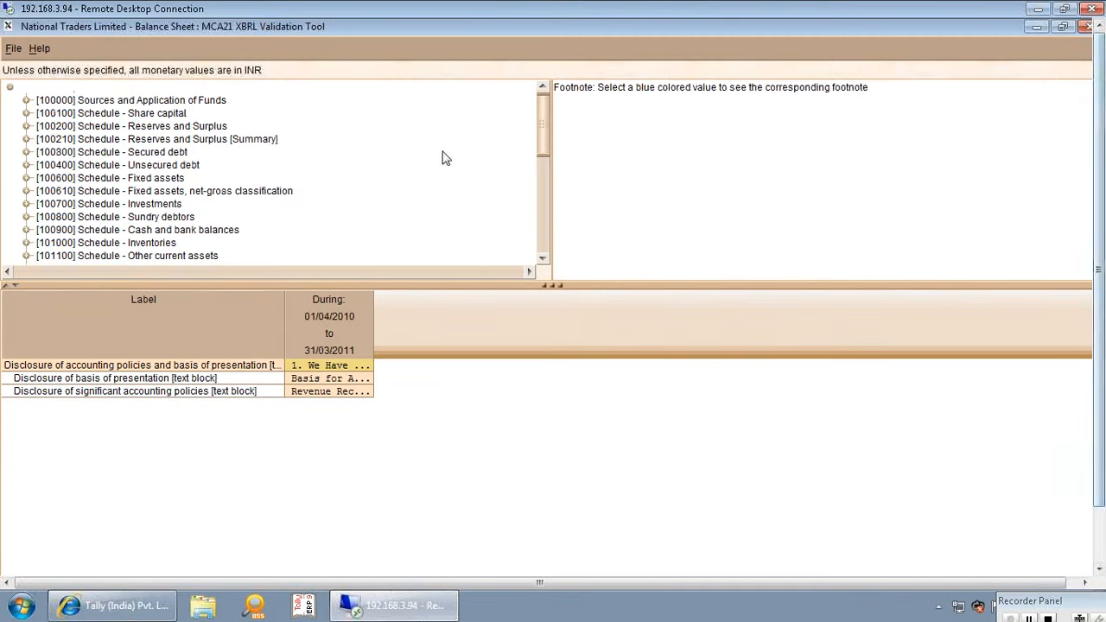
pyautogui.click(13, 50)
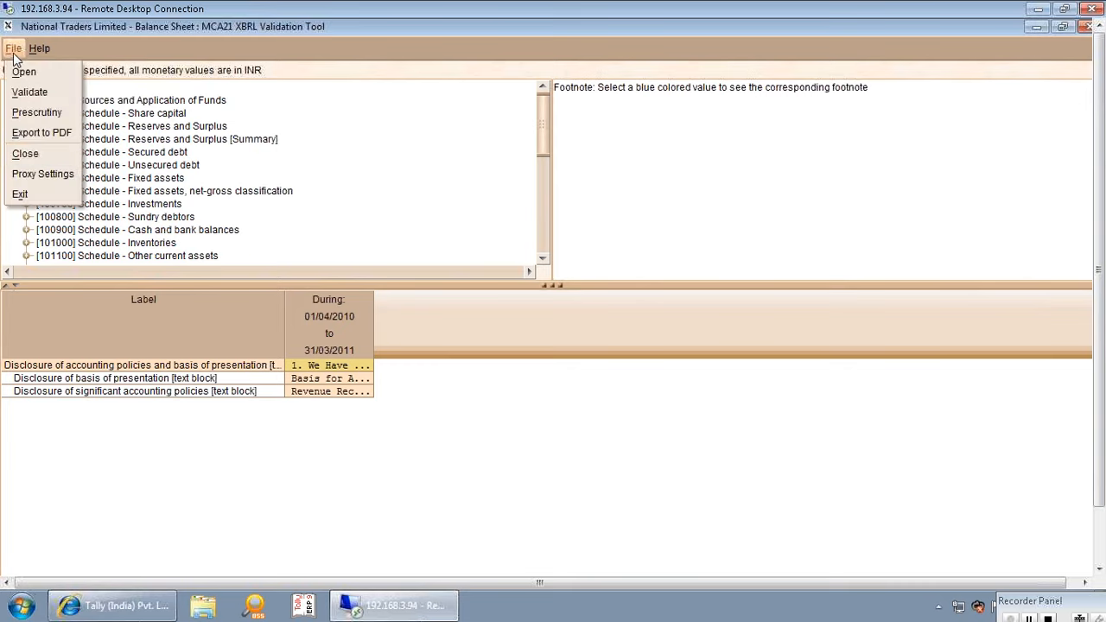
pyautogui.click(39, 153)
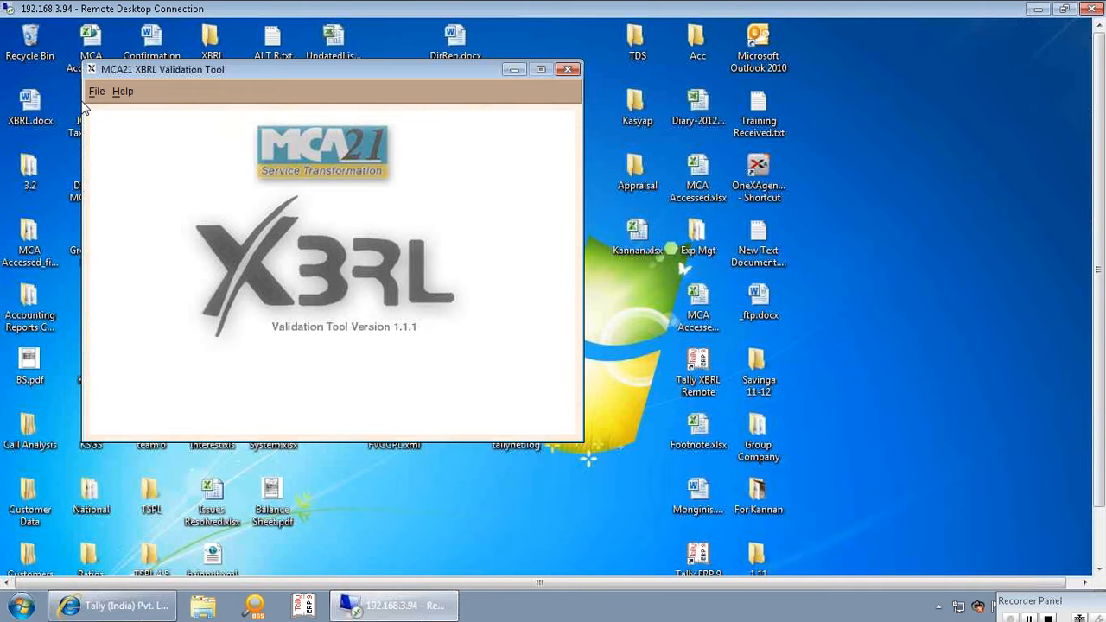
# - Open DemoPL.xml from the XBRL Demo folder on the Desktop in the validation tool and dismiss the load message
pyautogui.click(97, 92)
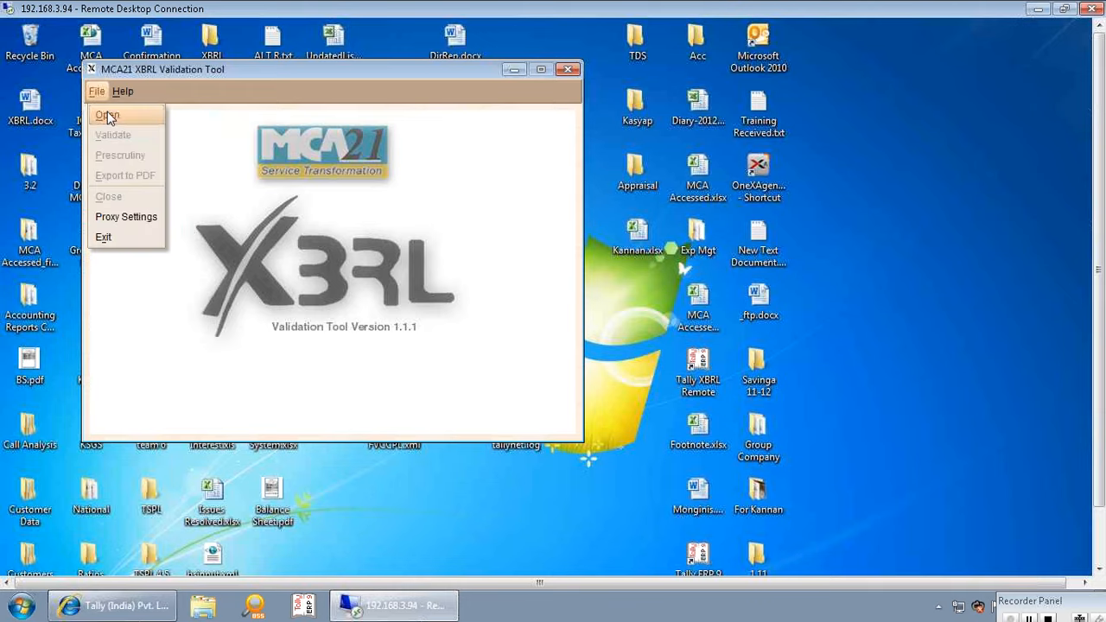
pyautogui.click(106, 115)
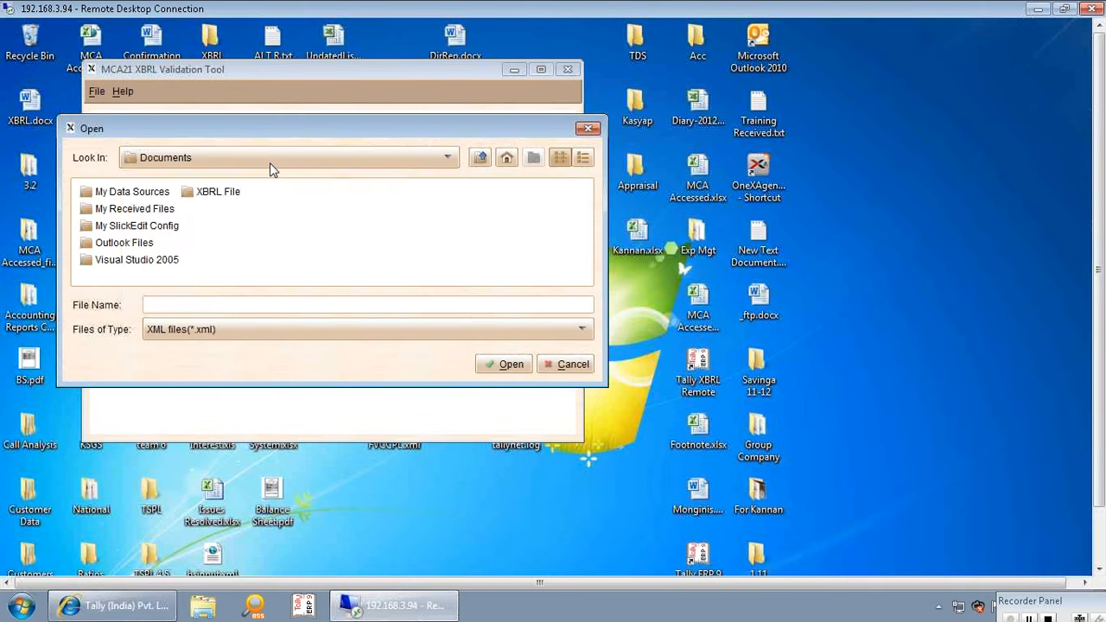
pyautogui.click(270, 163)
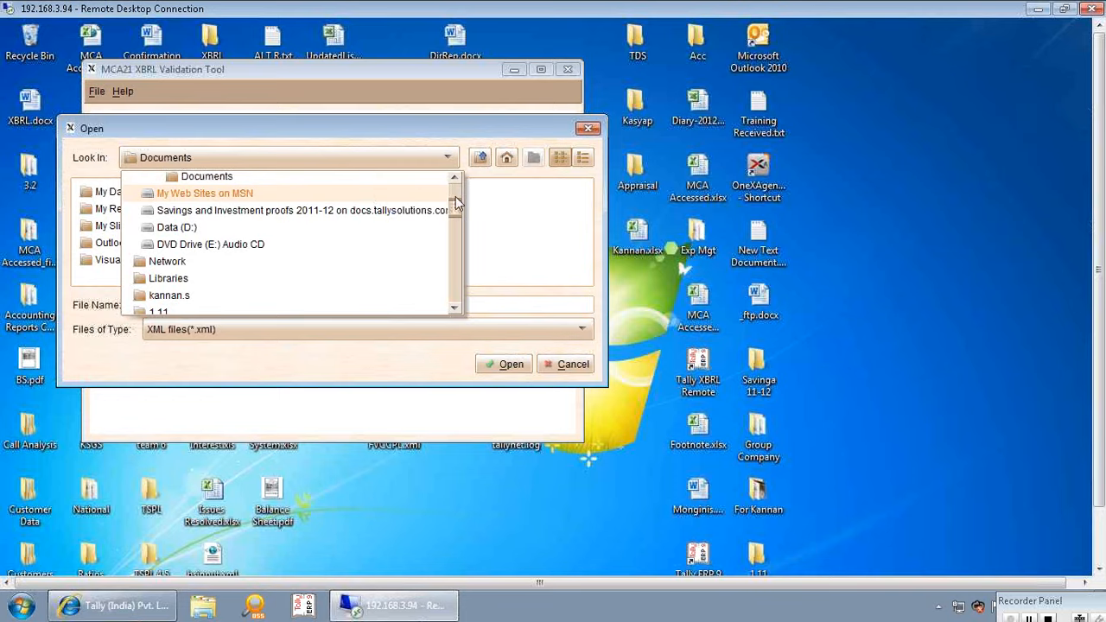
pyautogui.moveTo(455, 210); pyautogui.dragTo(455, 189)
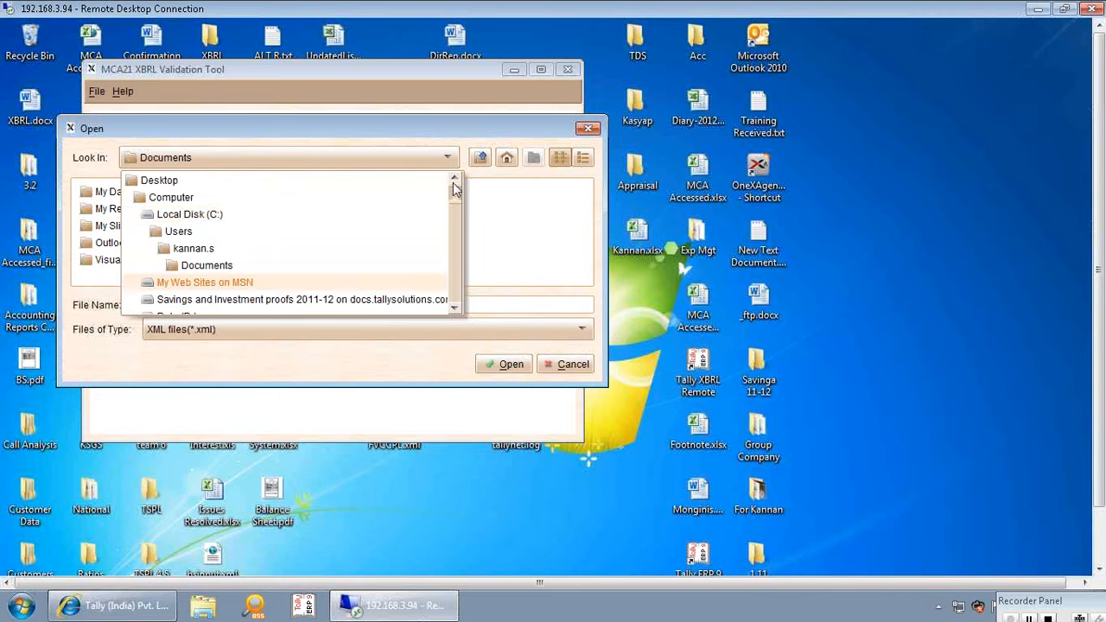
pyautogui.click(288, 183)
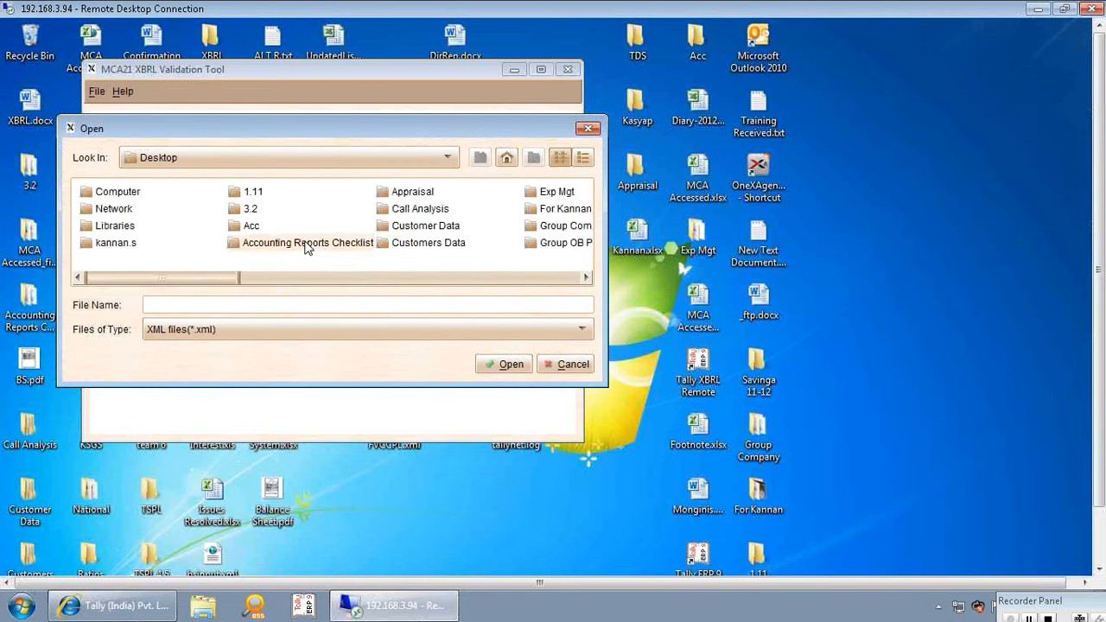
pyautogui.hscroll(5, 303, 242)
pyautogui.doubleClick(445, 244)
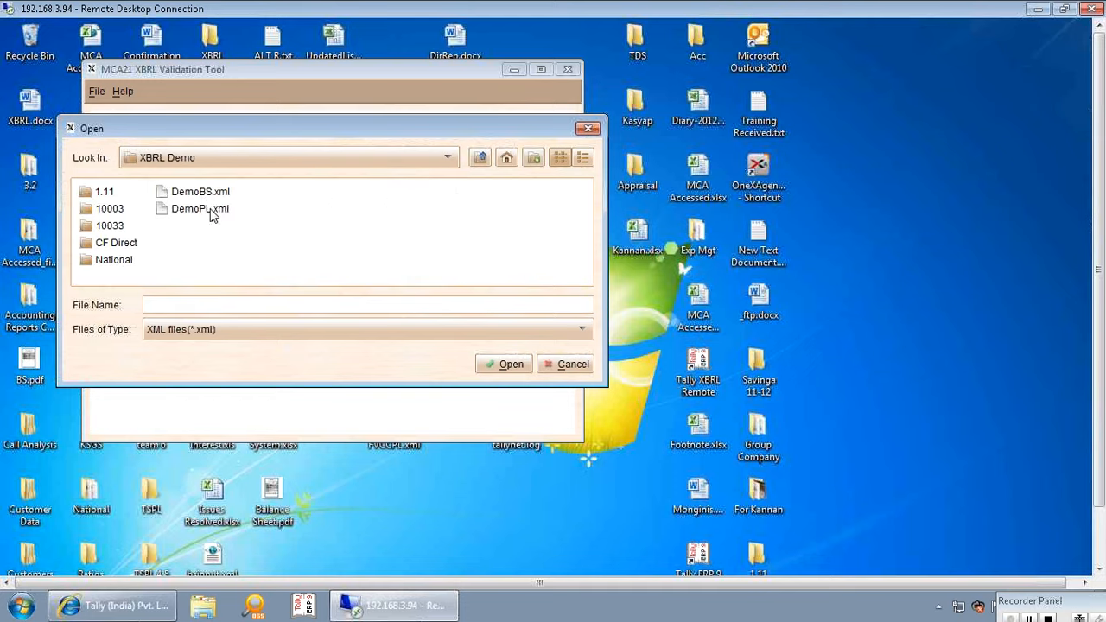
pyautogui.doubleClick(218, 214)
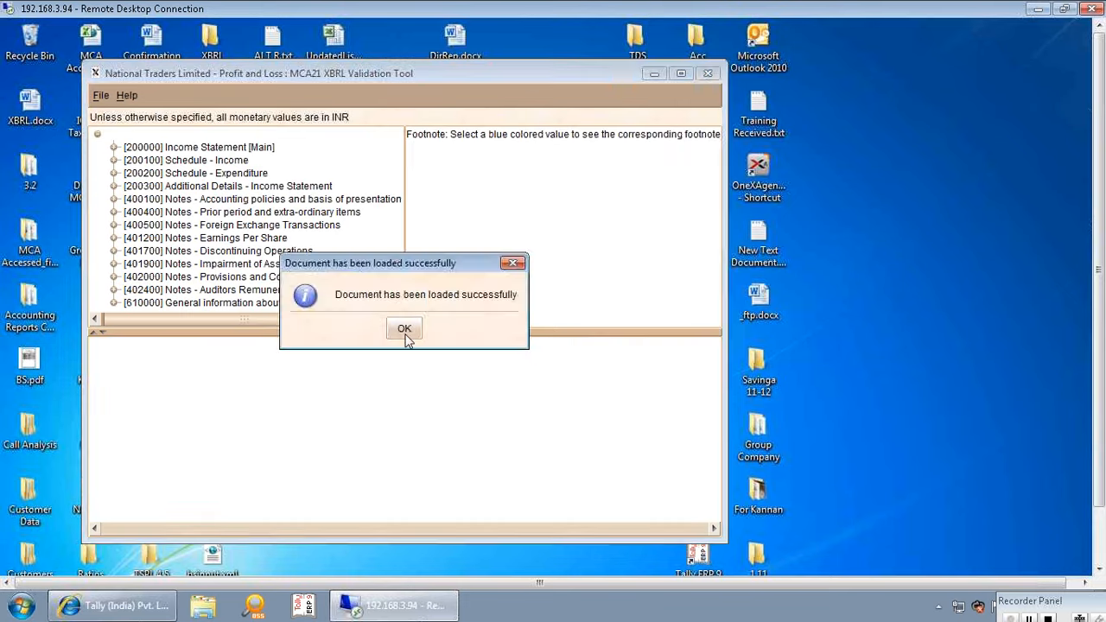
pyautogui.click(405, 336)
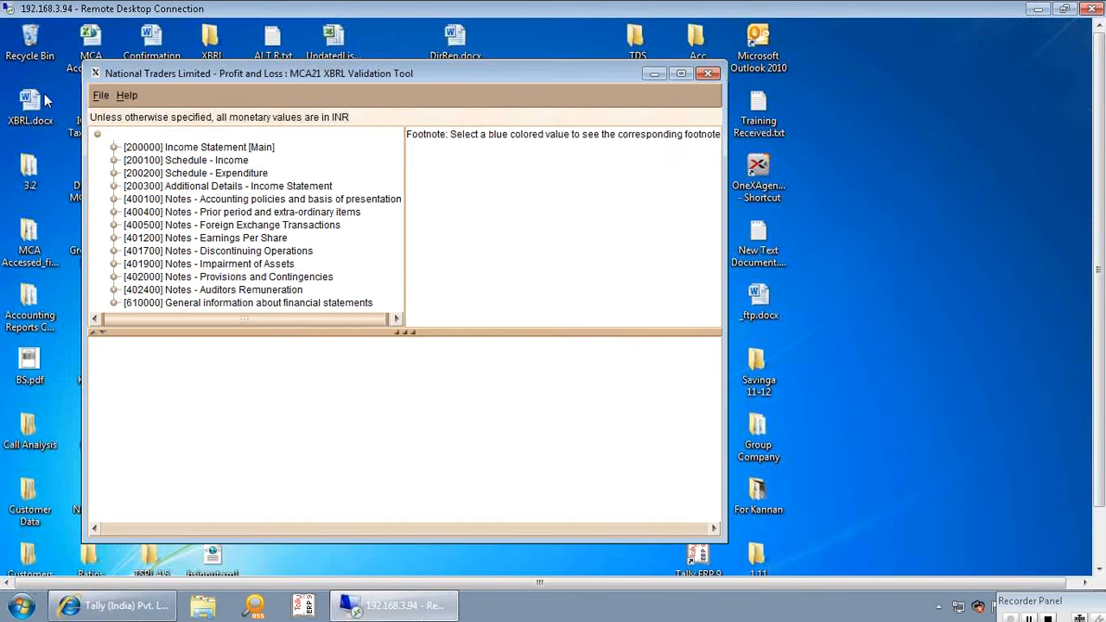
# - Validate the loaded Profit and Loss document and dismiss the result message
pyautogui.click(100, 98)
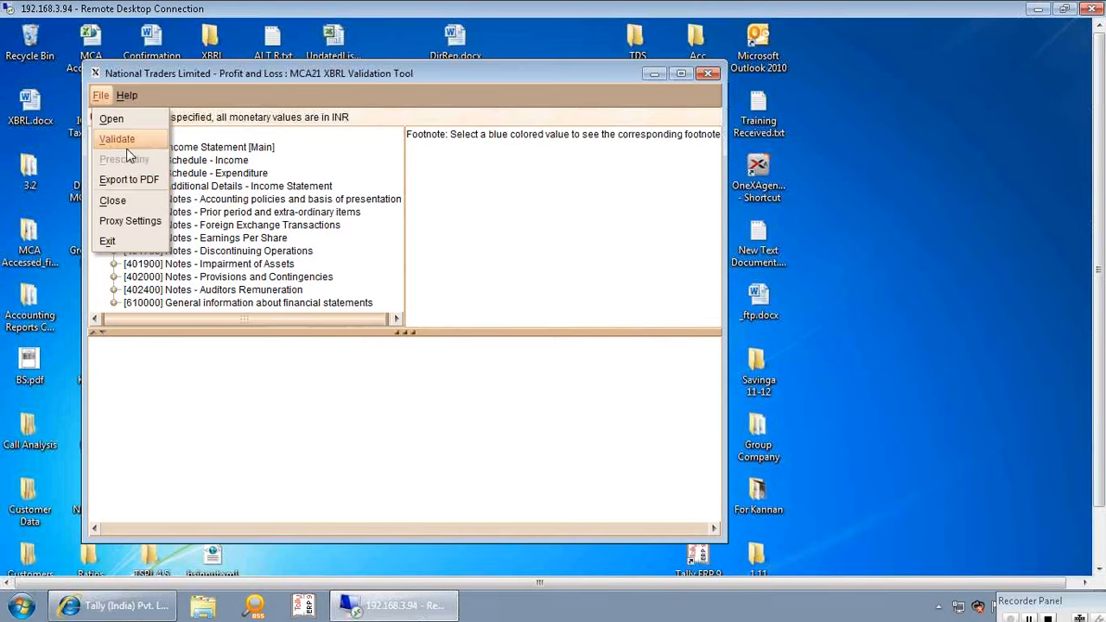
pyautogui.click(128, 140)
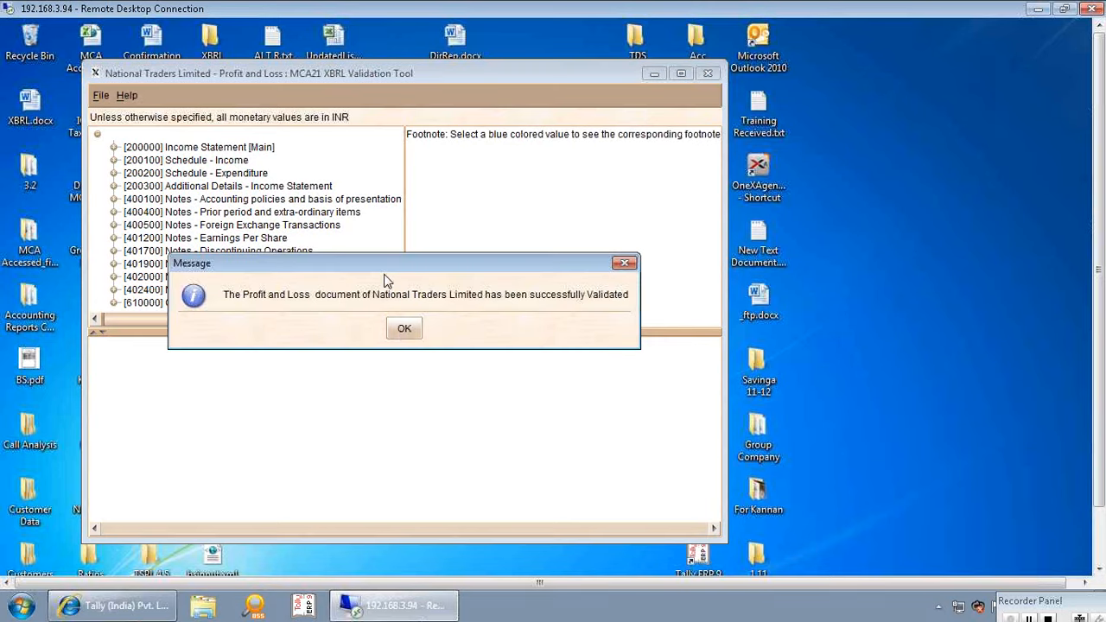
pyautogui.click(404, 330)
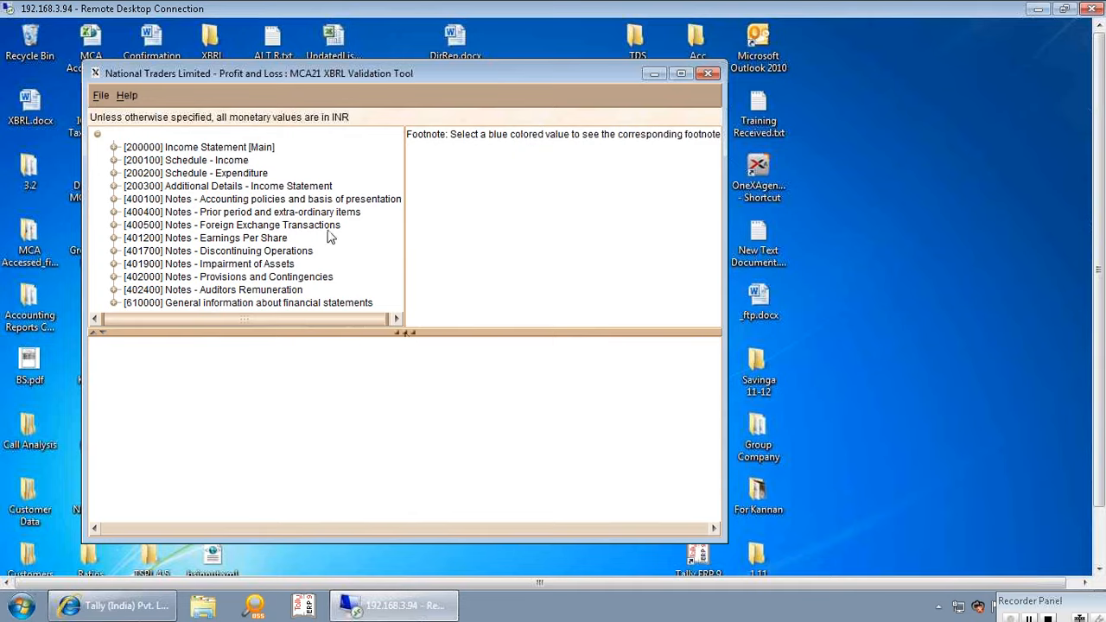
# - Show the [200000] Income Statement [Main] section in the maximized window and examine its income and expenditure figures
pyautogui.click(252, 147)
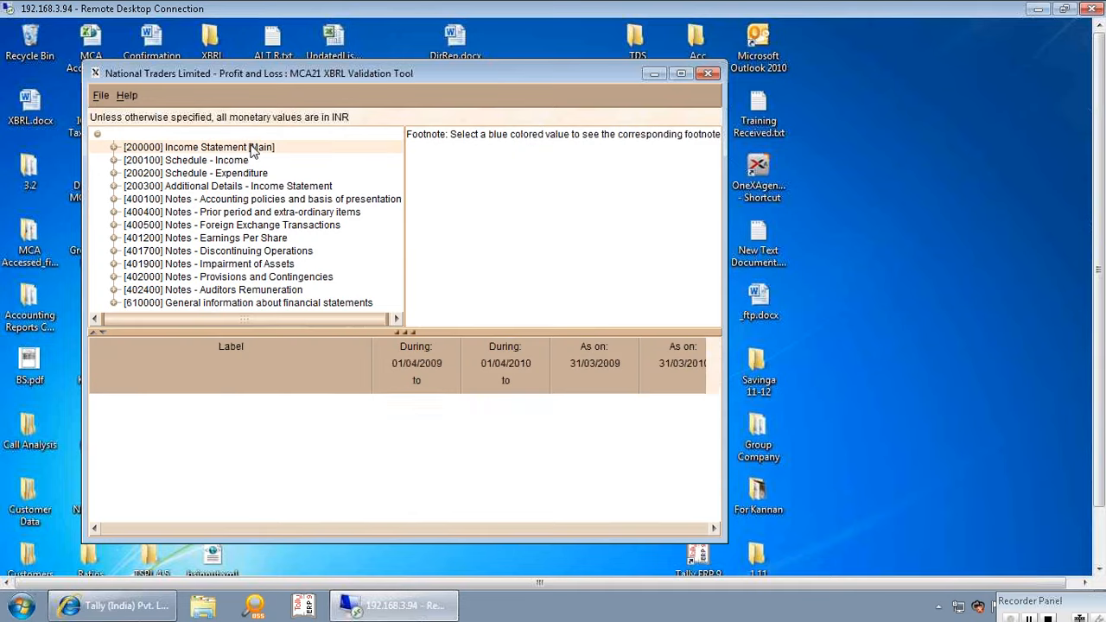
pyautogui.doubleClick(445, 74)
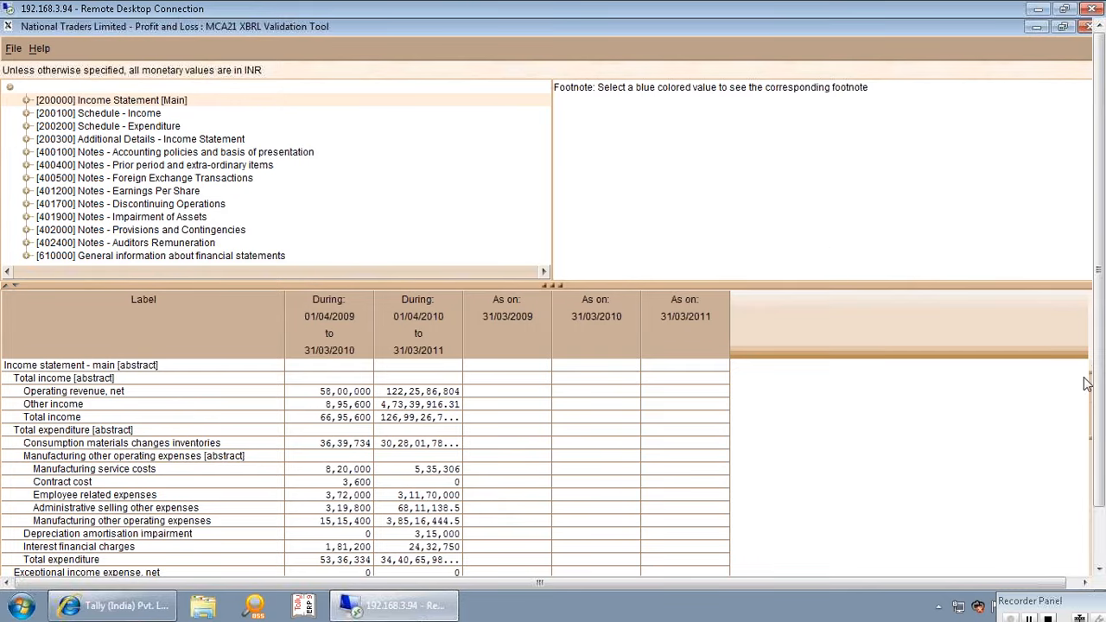
pyautogui.click(1103, 467)
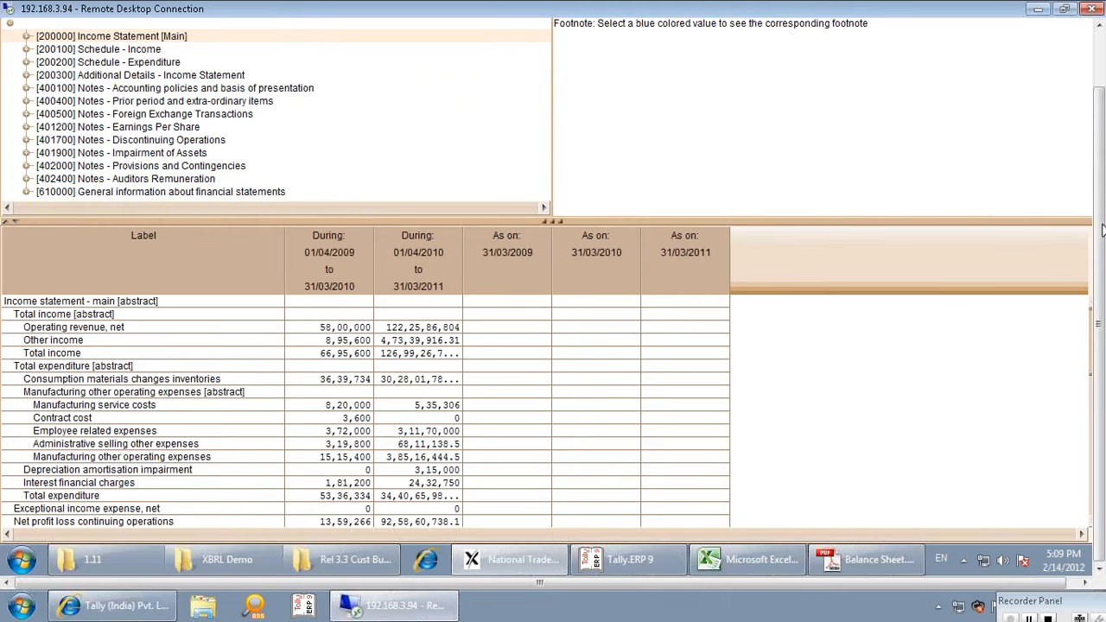
pyautogui.moveTo(1102, 231); pyautogui.dragTo(1067, 160)
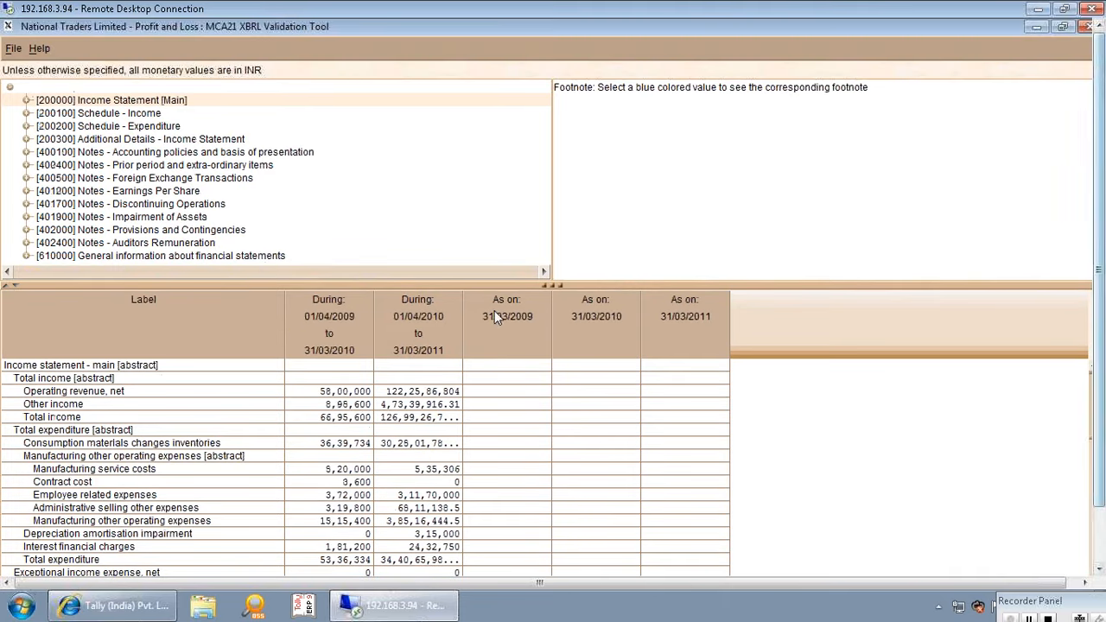
# - Examine the [610000] General information about financial statements section, widening the 01/04/2010 to 31/03/2011 column to read its values
pyautogui.click(268, 259)
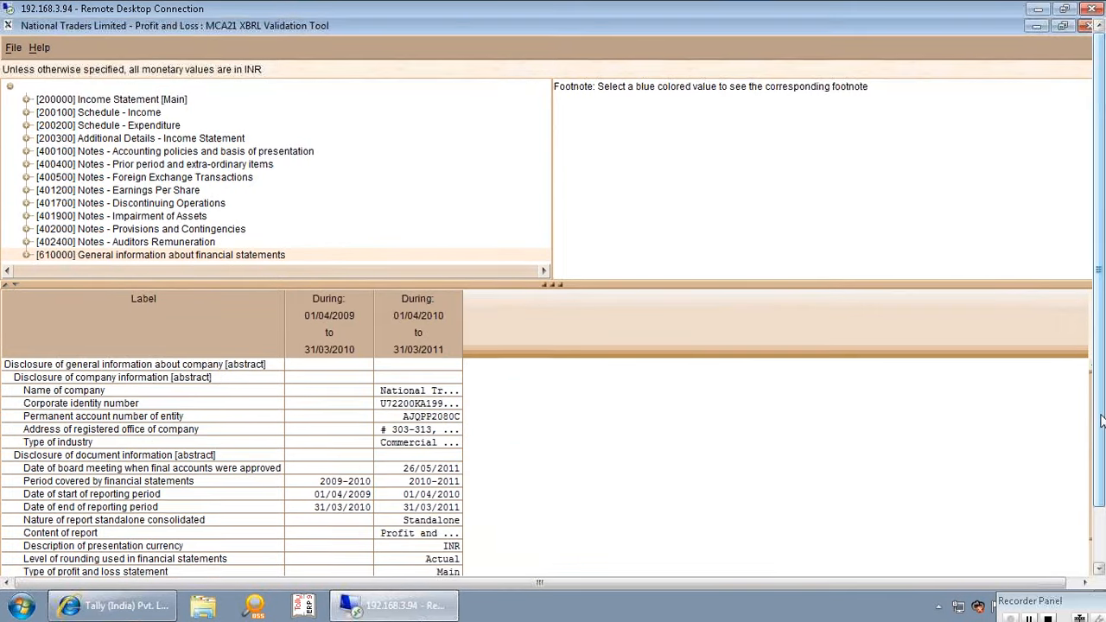
pyautogui.moveTo(1101, 420); pyautogui.dragTo(1102, 510)
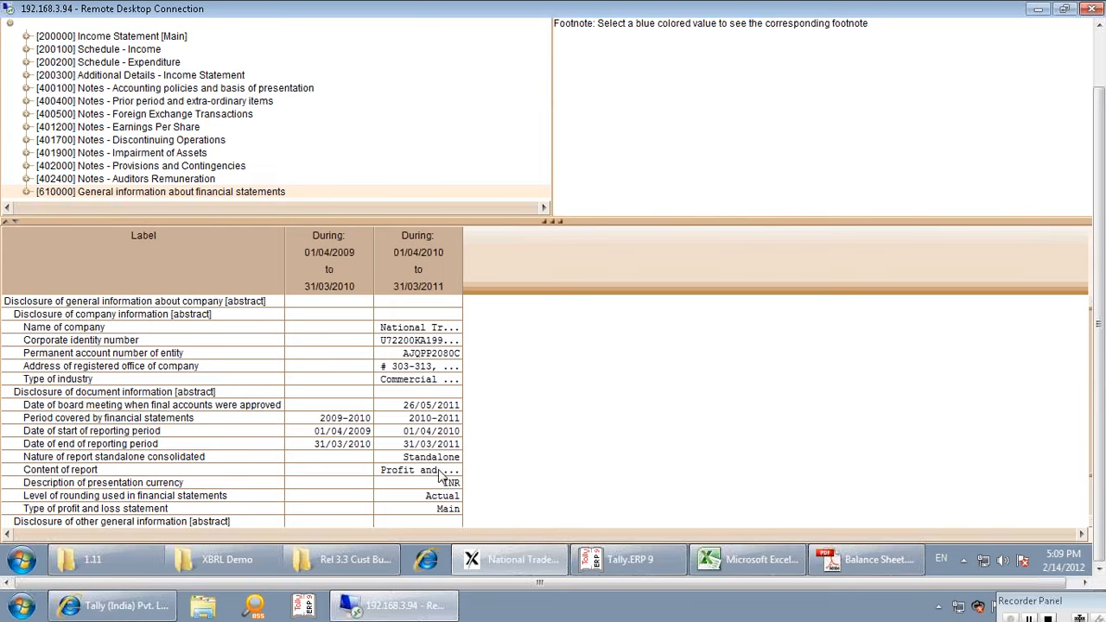
pyautogui.click(425, 383)
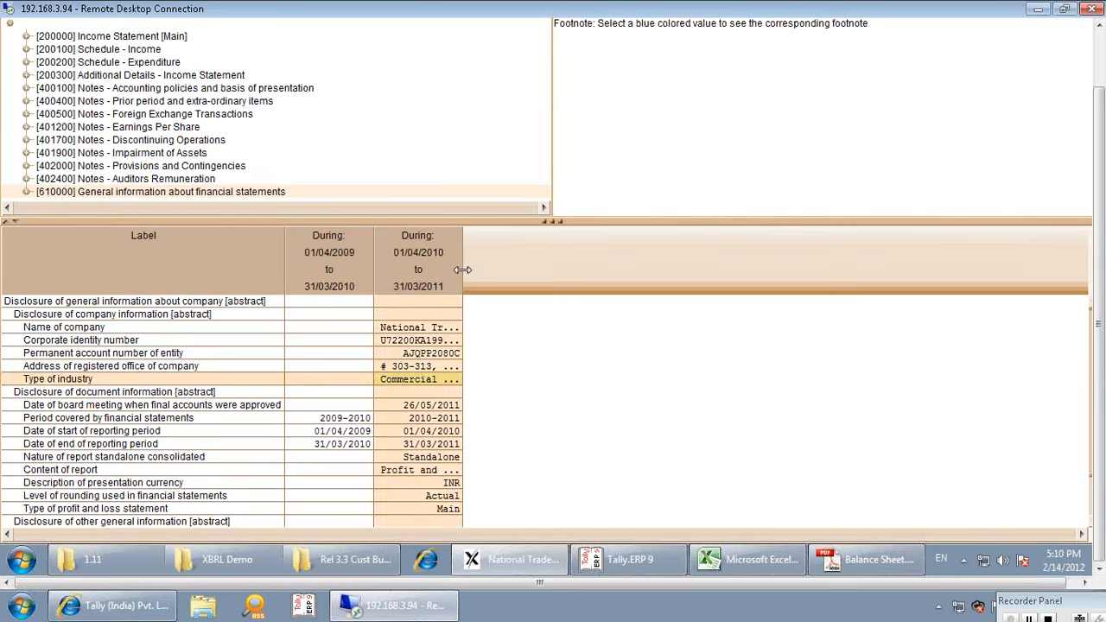
pyautogui.moveTo(462, 270); pyautogui.dragTo(505, 265)
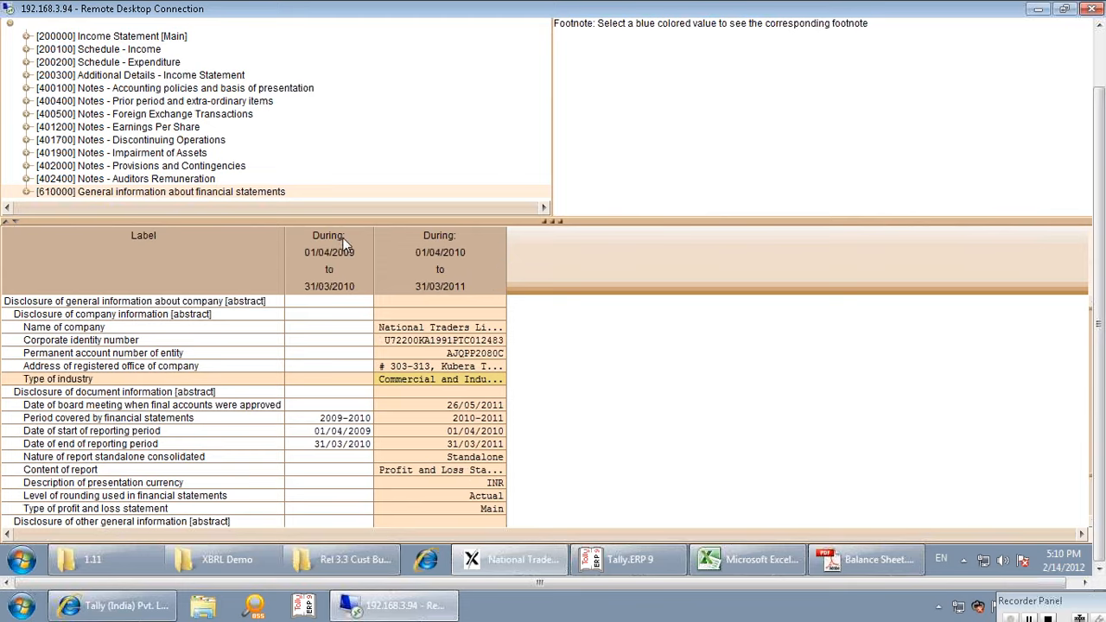
# - Look through the auditors remuneration, contingencies and accounting policies notes, the additional details, the expenditure and income schedules, and the main income statement
pyautogui.click(166, 179)
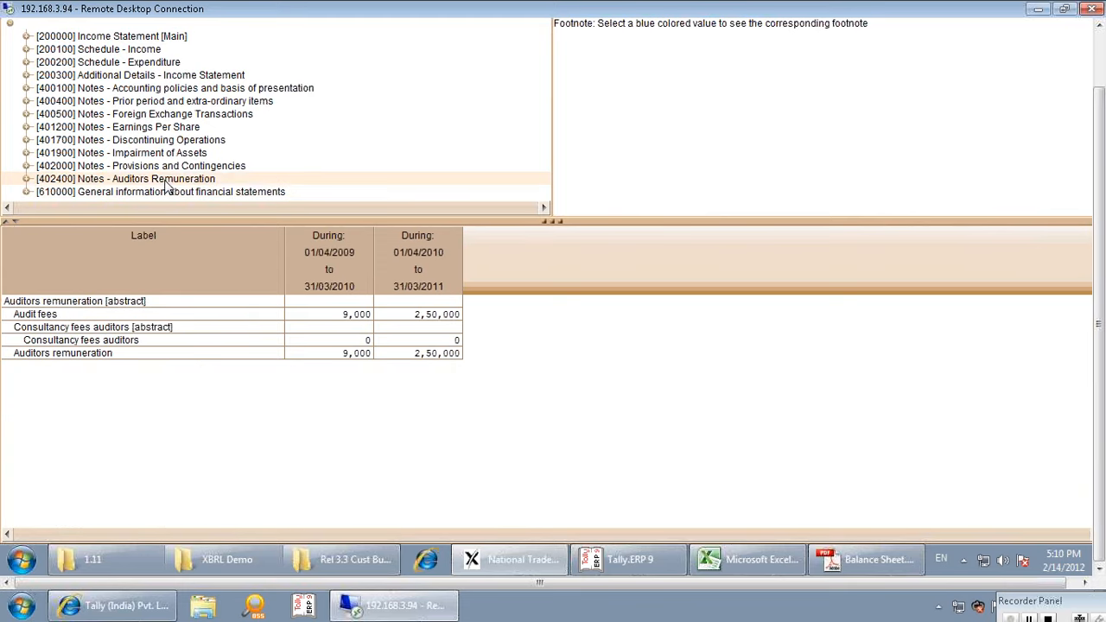
pyautogui.click(176, 168)
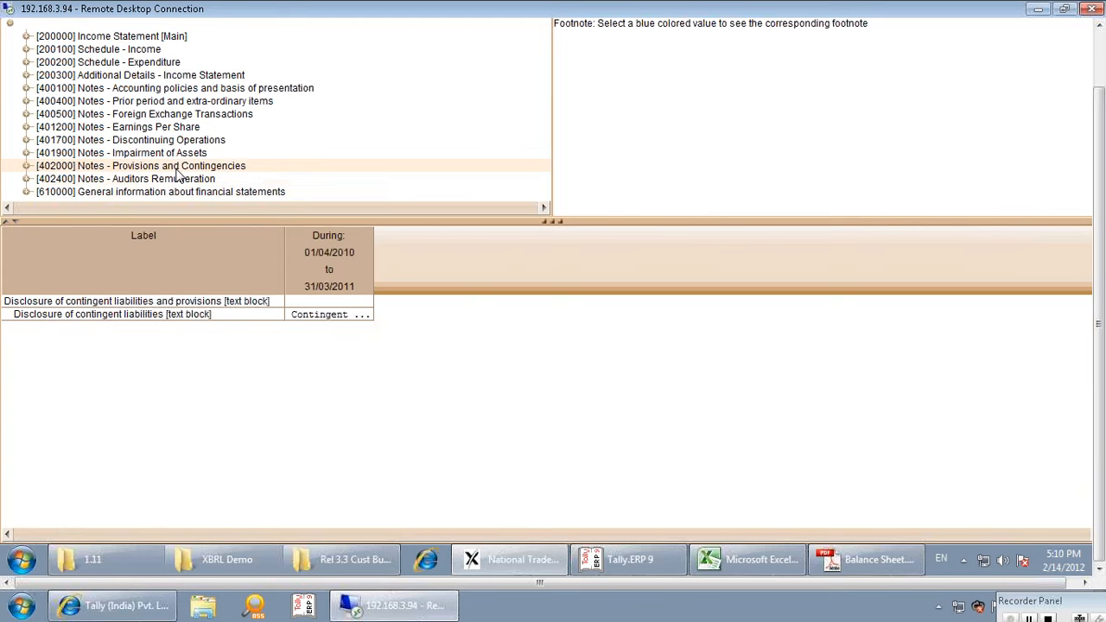
pyautogui.click(275, 89)
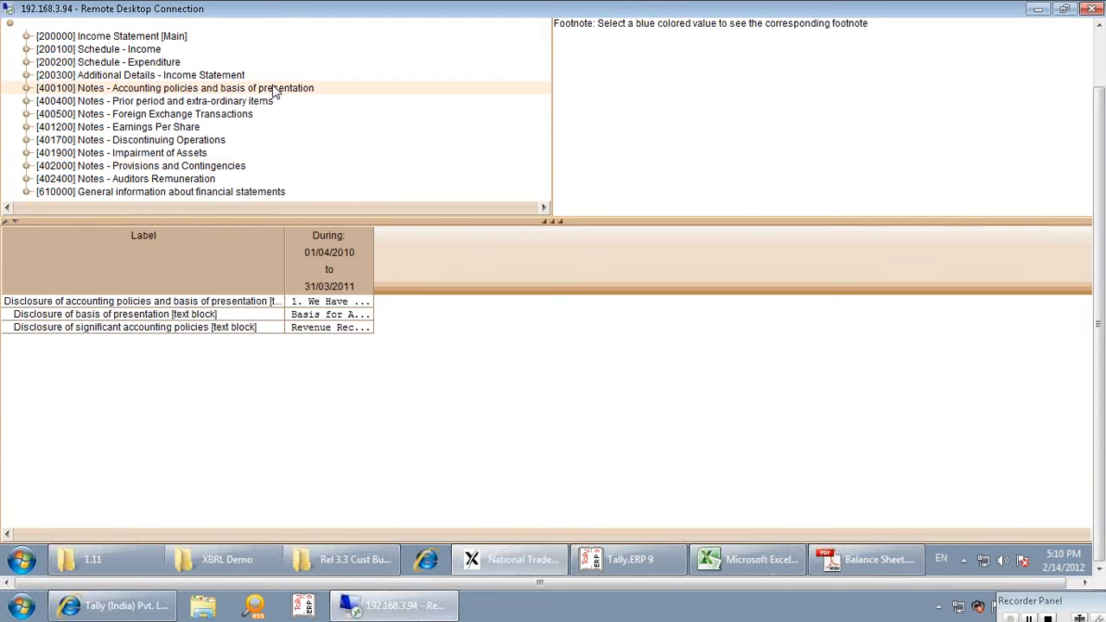
pyautogui.click(237, 78)
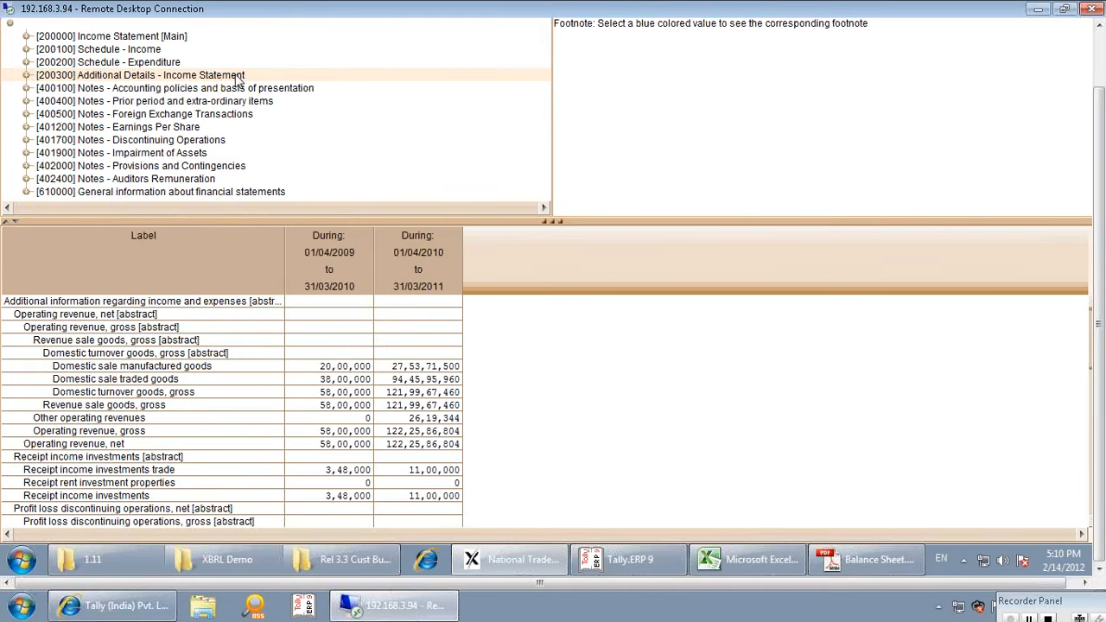
pyautogui.click(169, 62)
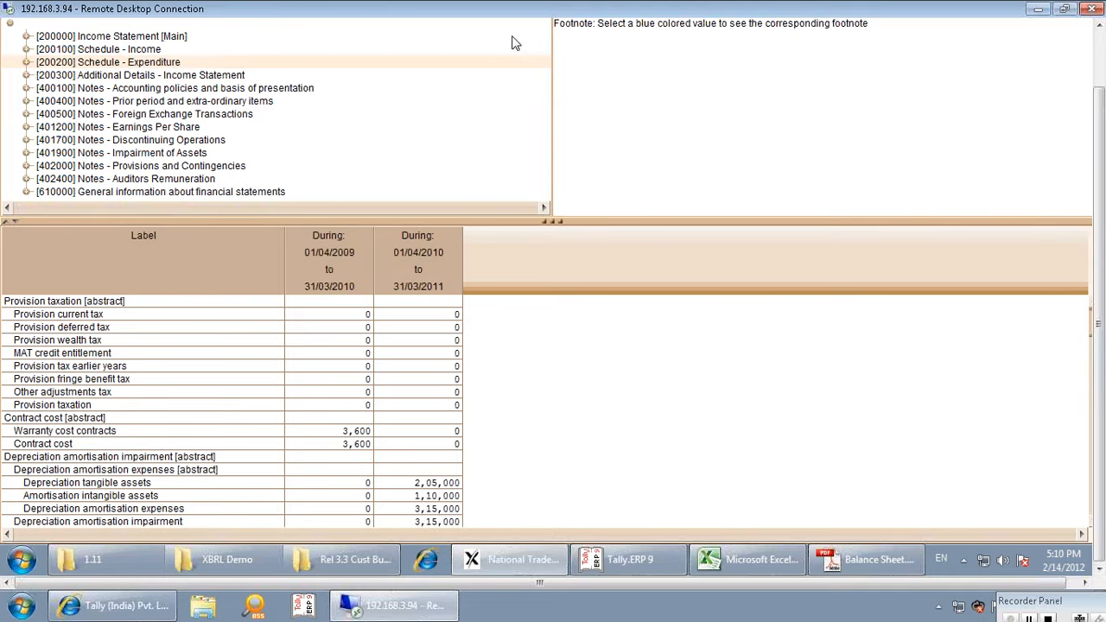
pyautogui.moveTo(1098, 161); pyautogui.dragTo(1091, 86)
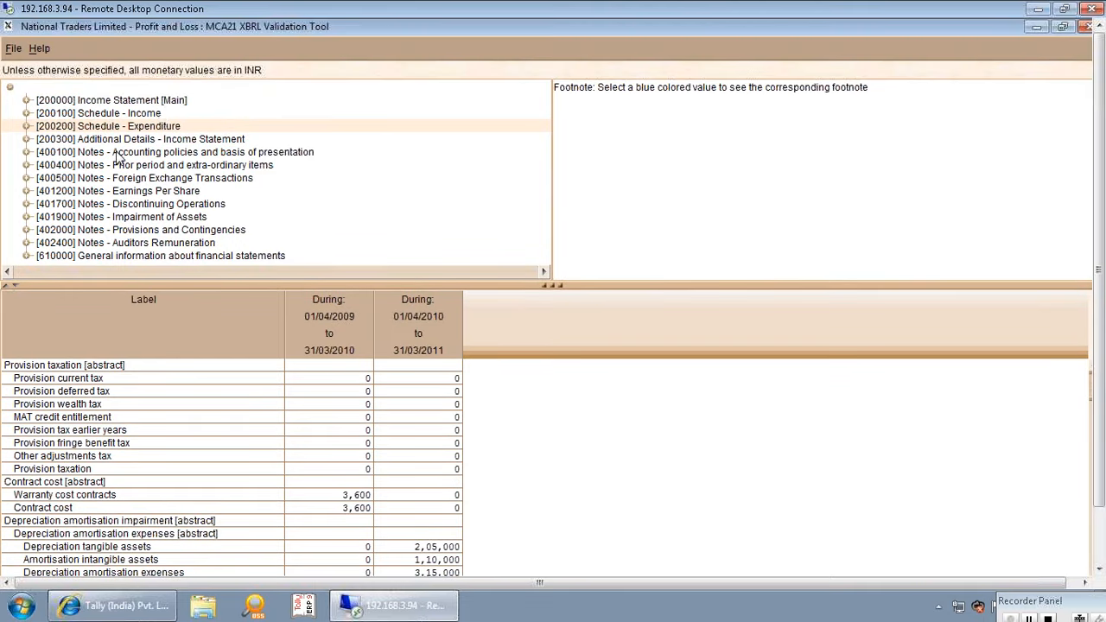
pyautogui.click(138, 113)
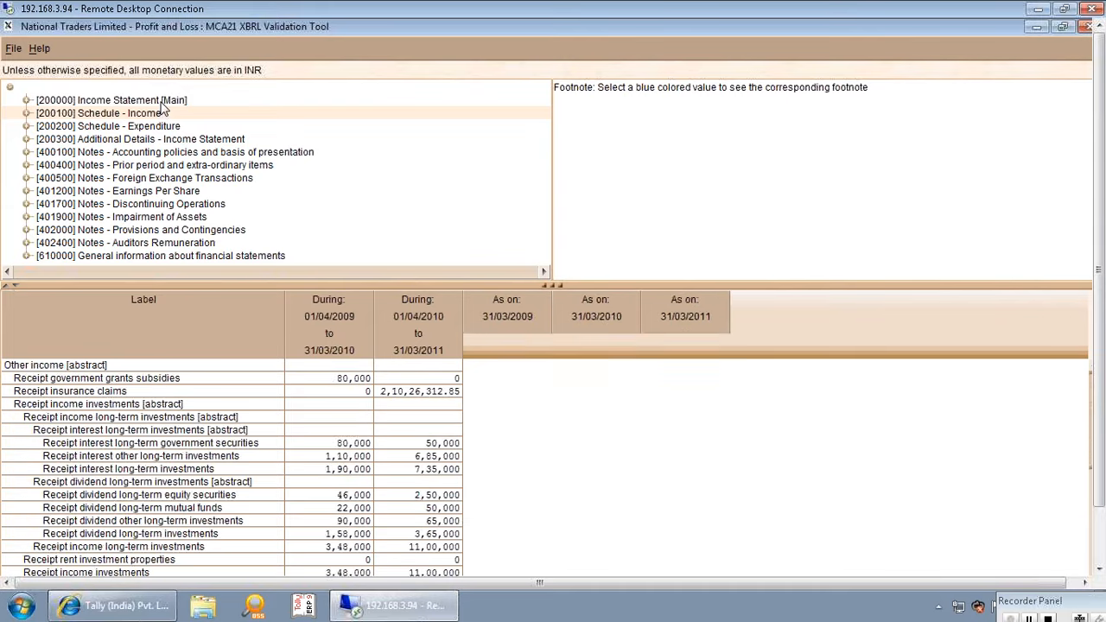
pyautogui.click(161, 102)
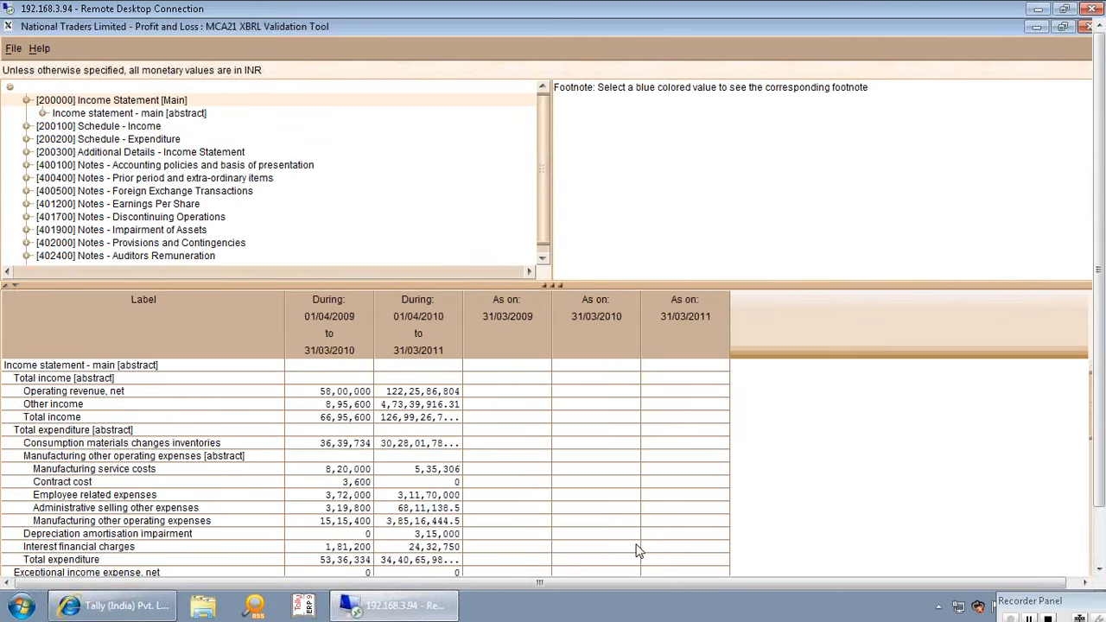
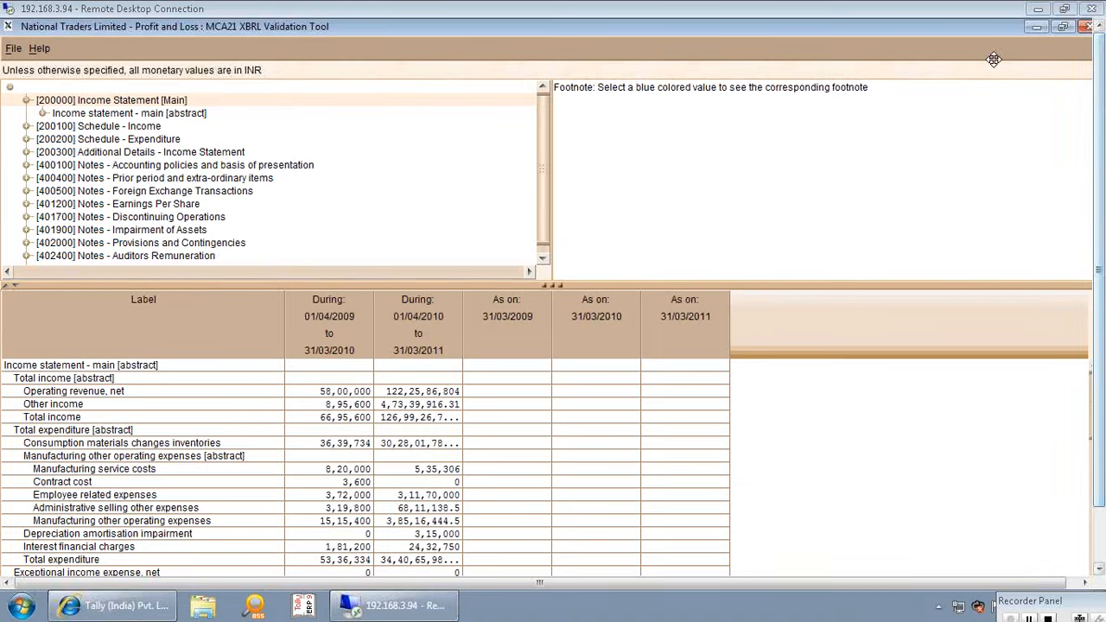
pyautogui.click(1038, 10)
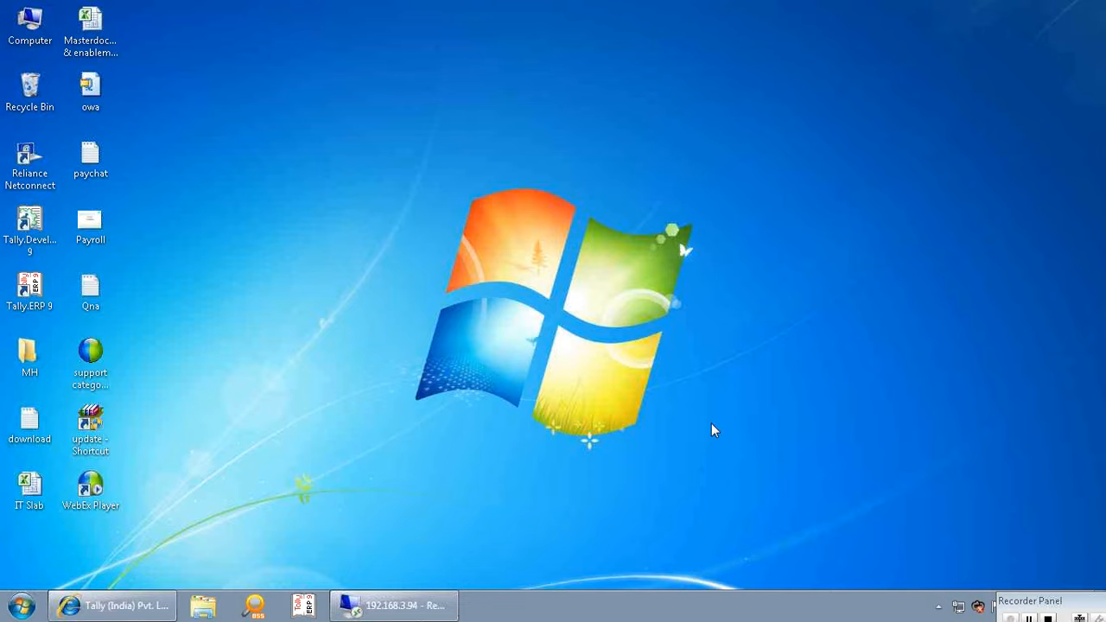
pyautogui.click(401, 608)
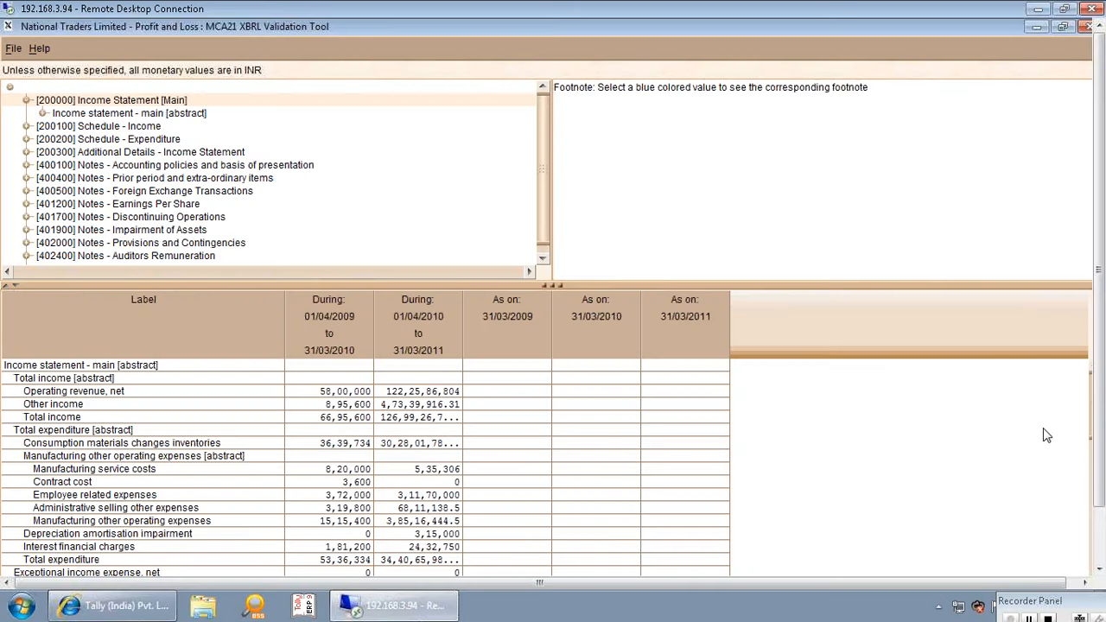
# - Switch to Tally.ERP 9, leave the List of Accounts and open the Additional Details list of the MCA Reports
pyautogui.moveTo(1103, 415); pyautogui.dragTo(1102, 475)
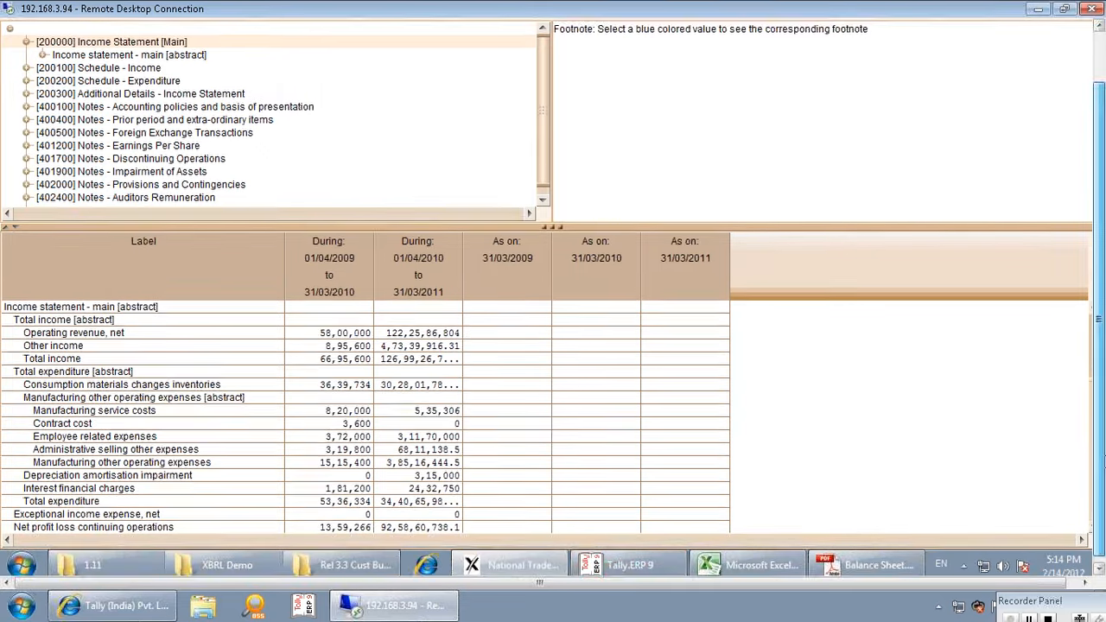
pyautogui.click(651, 571)
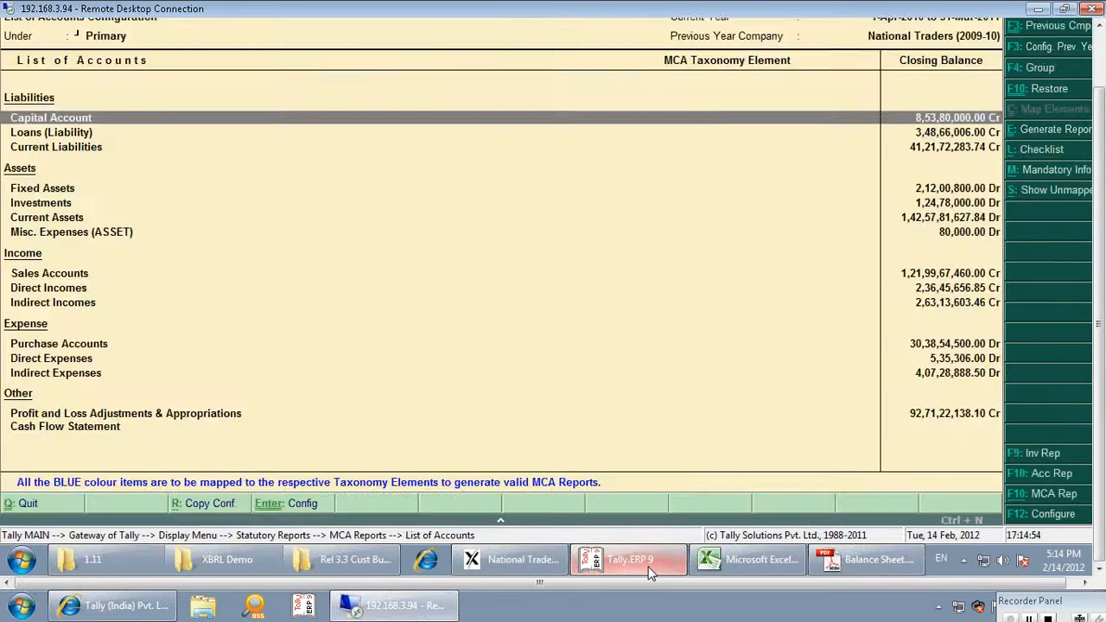
pyautogui.press('Escape')
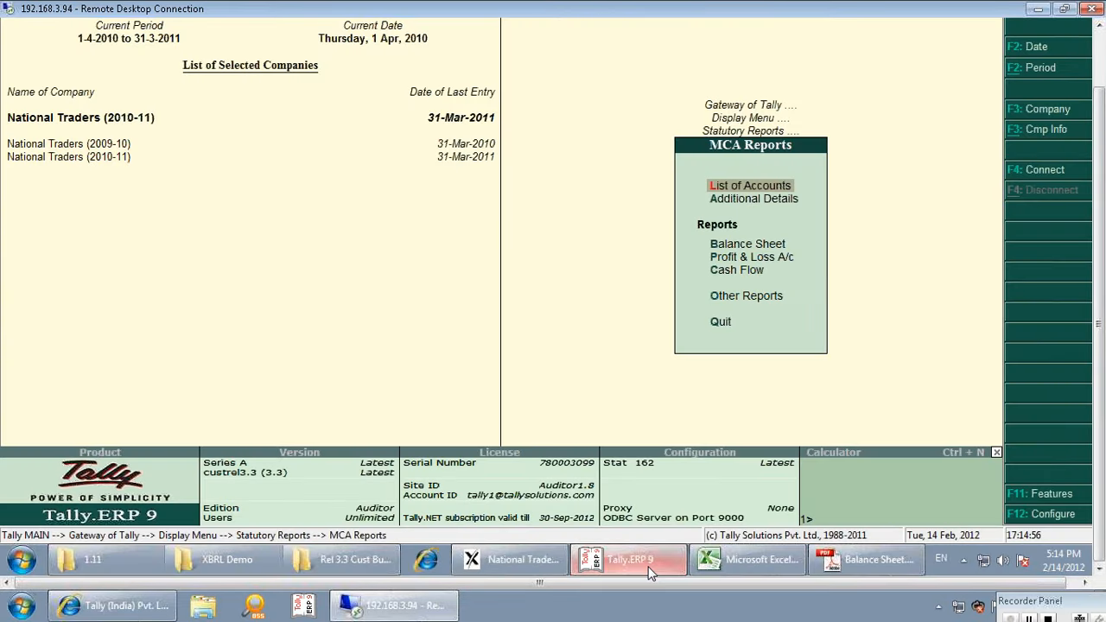
pyautogui.press('Down')
pyautogui.press('Return')
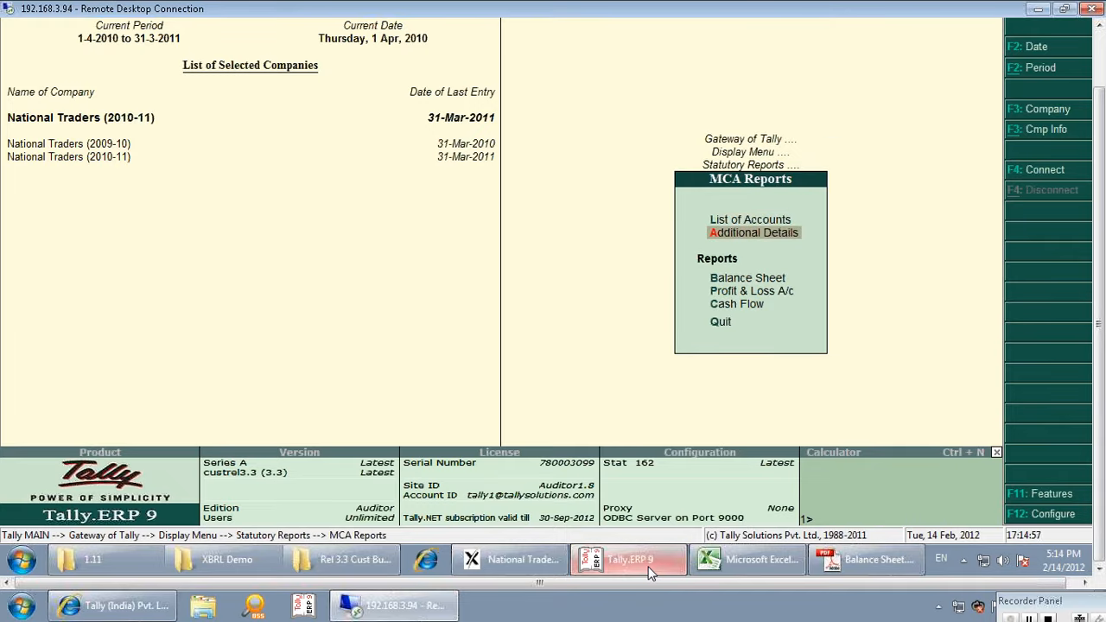
pyautogui.press('Escape')
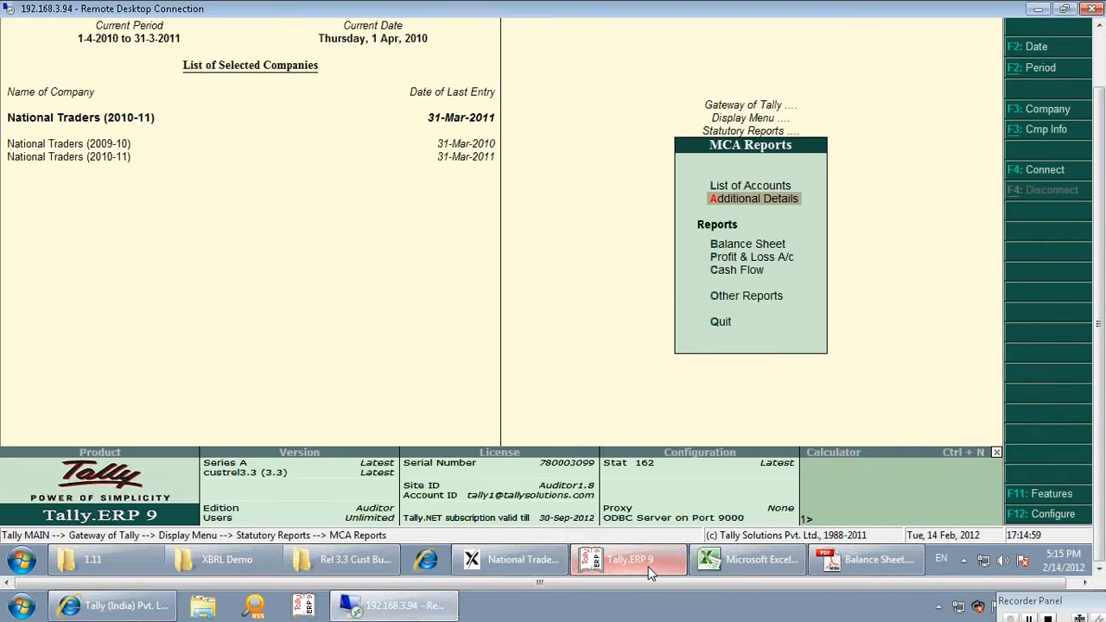
pyautogui.press('Up')
pyautogui.press('Down')
pyautogui.press('Return')
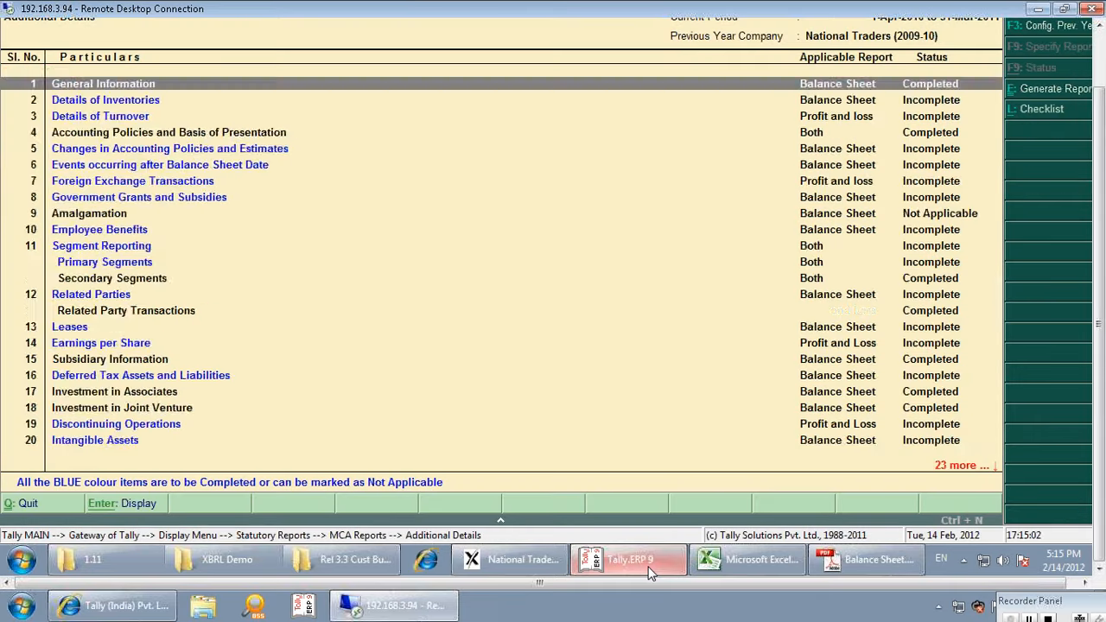
# - Open the Share Capital entry in the Additional Details list, review its equity and preference share disclosures, and quit without changes
pyautogui.press('Down')
pyautogui.press('Down')
pyautogui.press('Down')
pyautogui.press('Down')
pyautogui.press('Down')
pyautogui.press('Down')
pyautogui.press('Down')
pyautogui.press('Down')
pyautogui.press('Down')
pyautogui.press('Down')
pyautogui.press('Down')
pyautogui.press('Down')
pyautogui.press('Down')
pyautogui.press('Down')
pyautogui.press('Down')
pyautogui.press('Down')
pyautogui.press('Down')
pyautogui.press('Down')
pyautogui.press('Down')
pyautogui.press('Down')
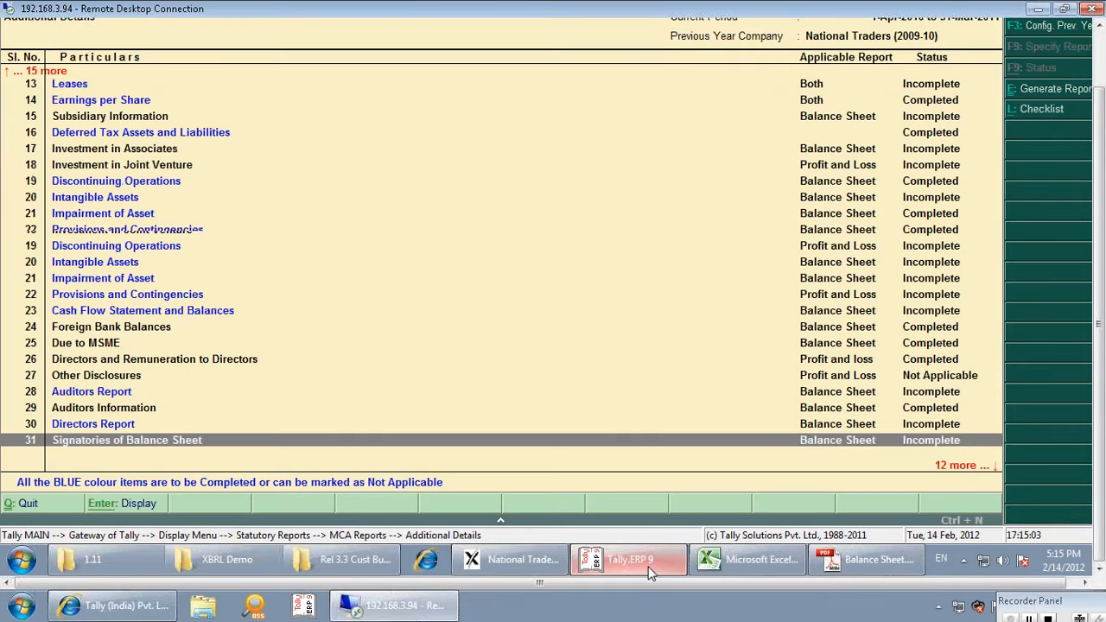
pyautogui.press('Return')
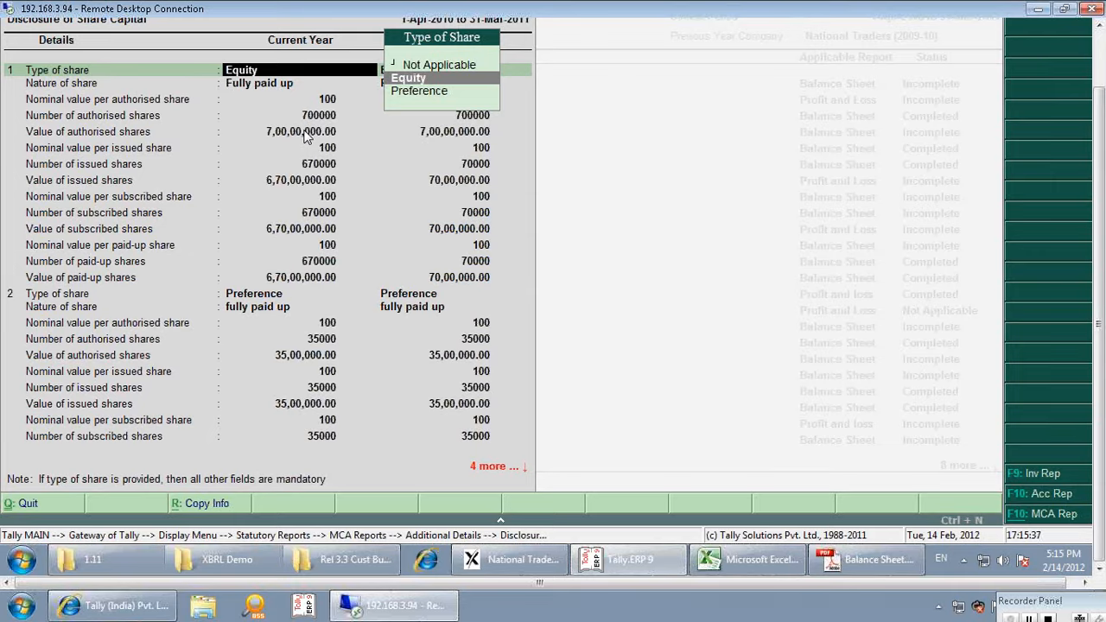
pyautogui.press('Escape')
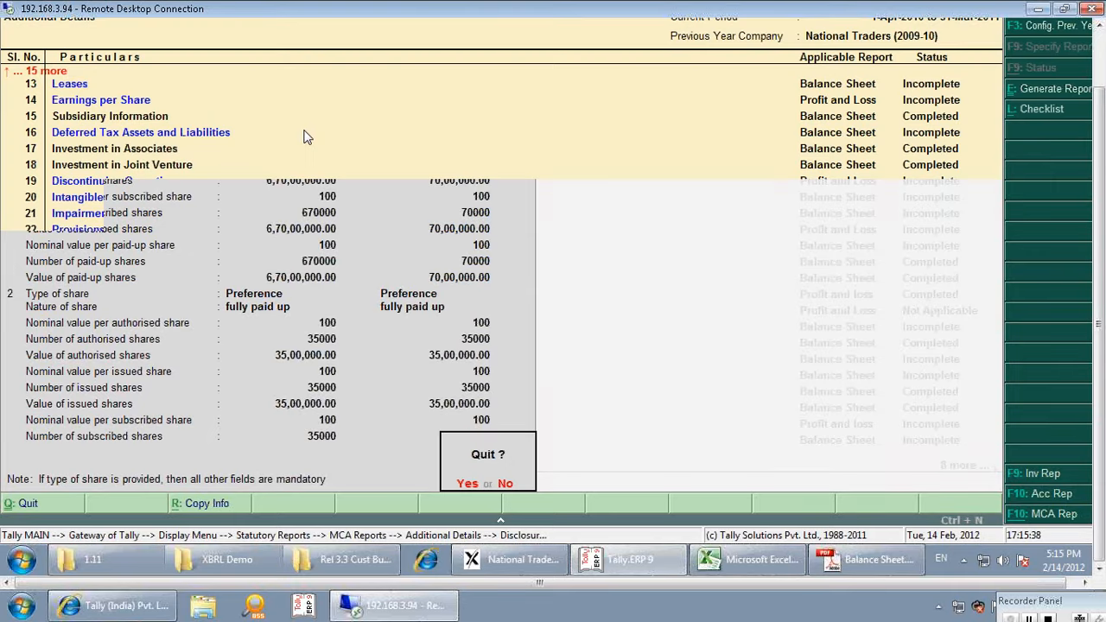
pyautogui.press('Return')
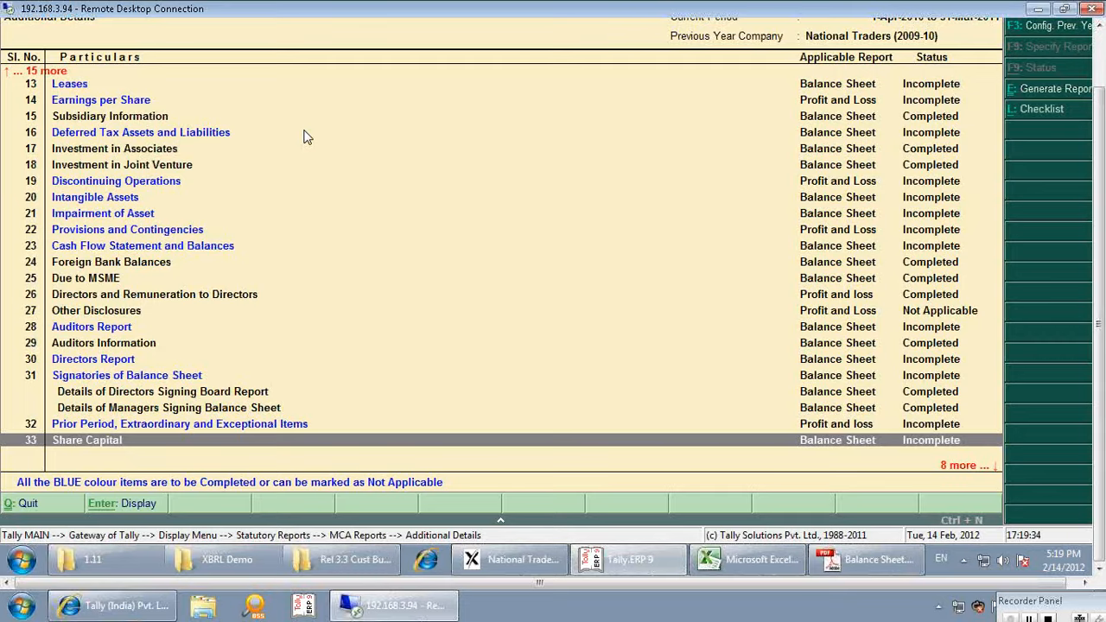
# - Review the applicable report and status of the Additional Details from Segment Reporting to Directors Report, and highlight Directors and Remuneration to Directors
pyautogui.press('pageup')
pyautogui.press('Down')
pyautogui.press('Down')
pyautogui.press('Down')
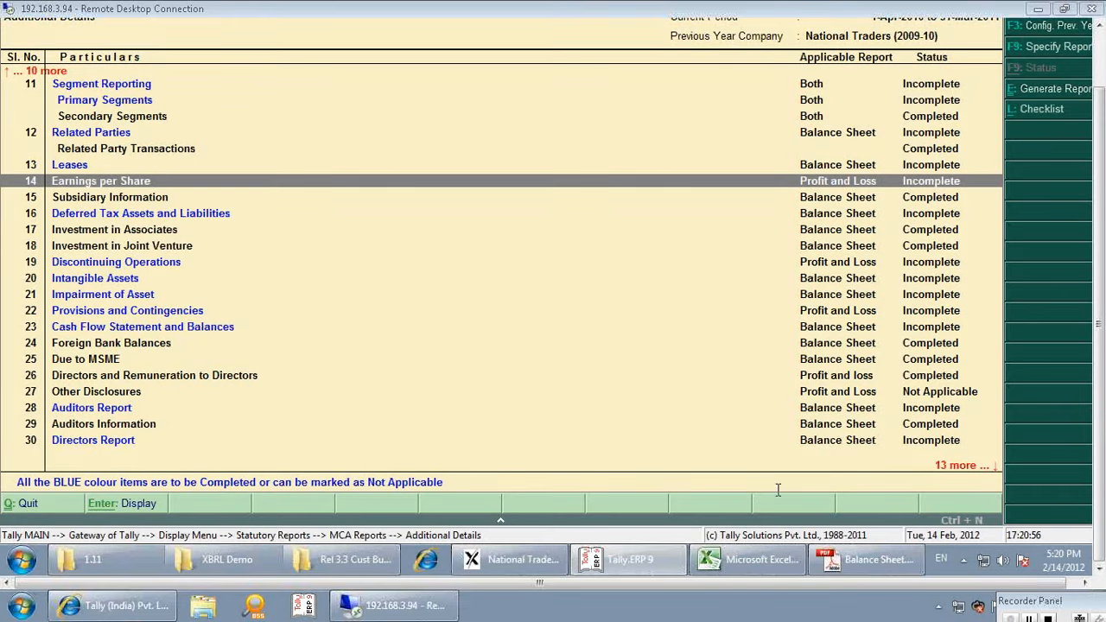
pyautogui.click(820, 328)
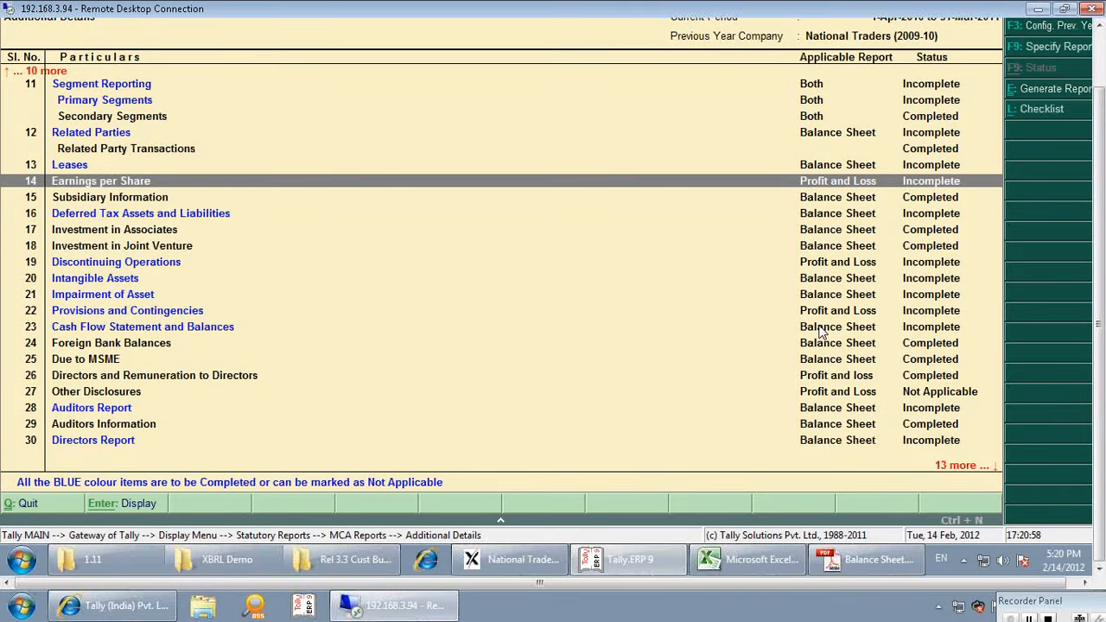
pyautogui.click(835, 378)
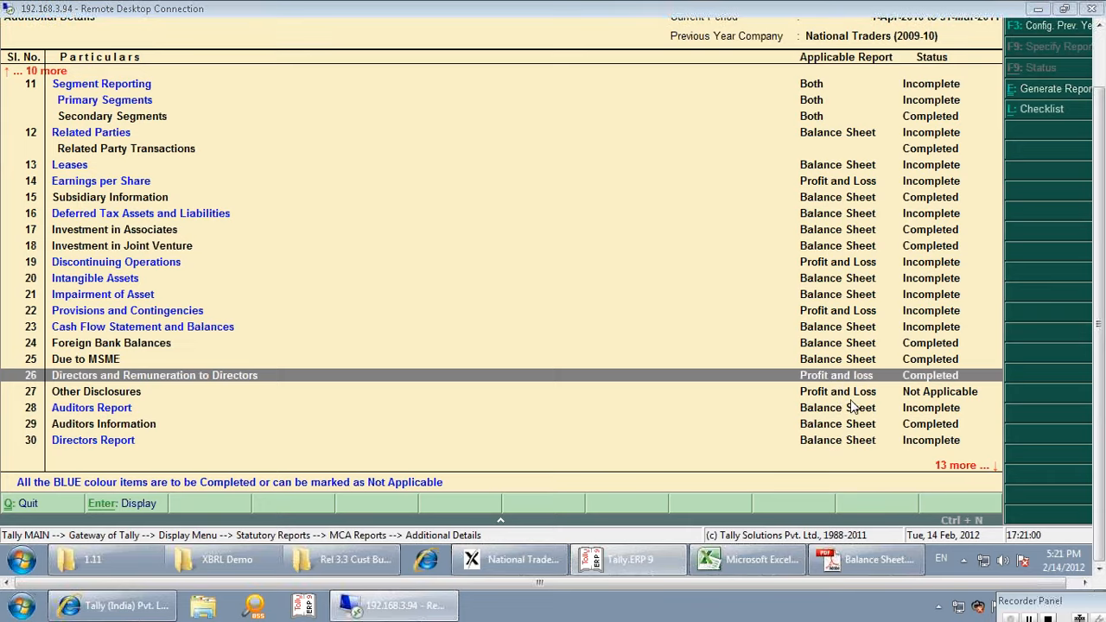